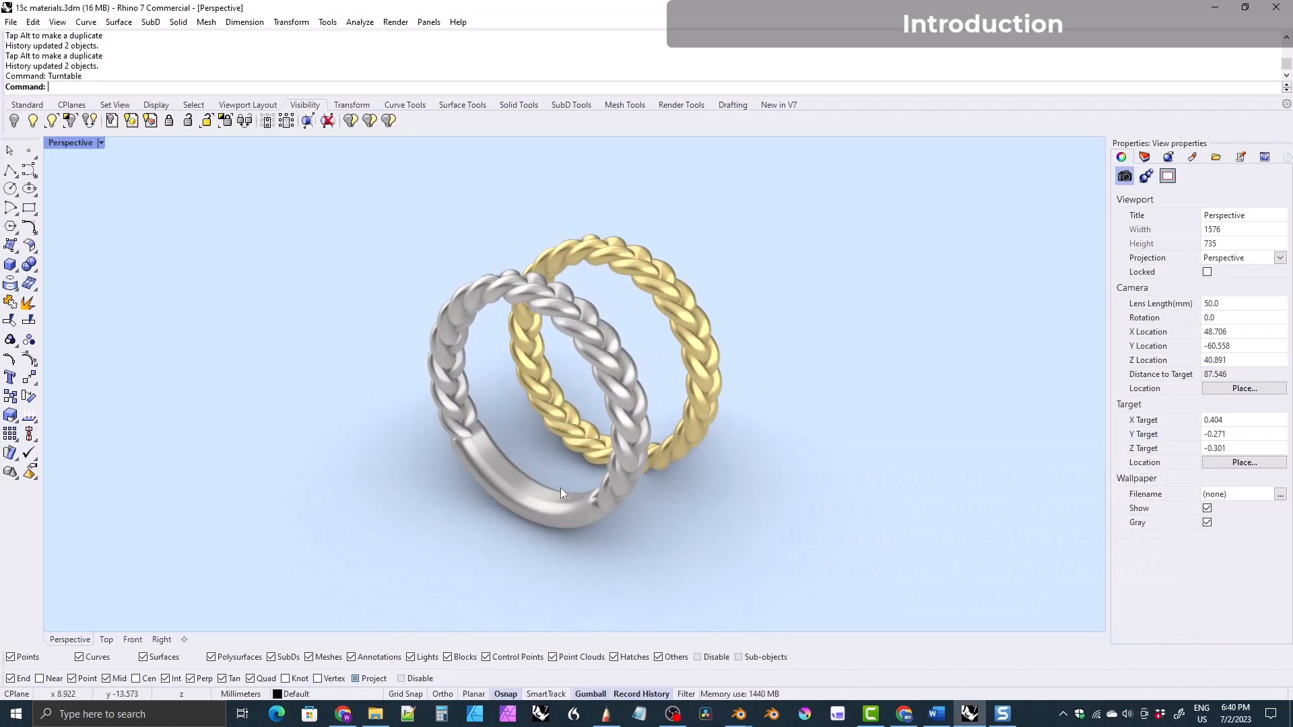
- Examine the two finished braided rings from several angles
{"action": "right_click_drag", "start_coordinate": [478, 452], "coordinate": [552, 393]}
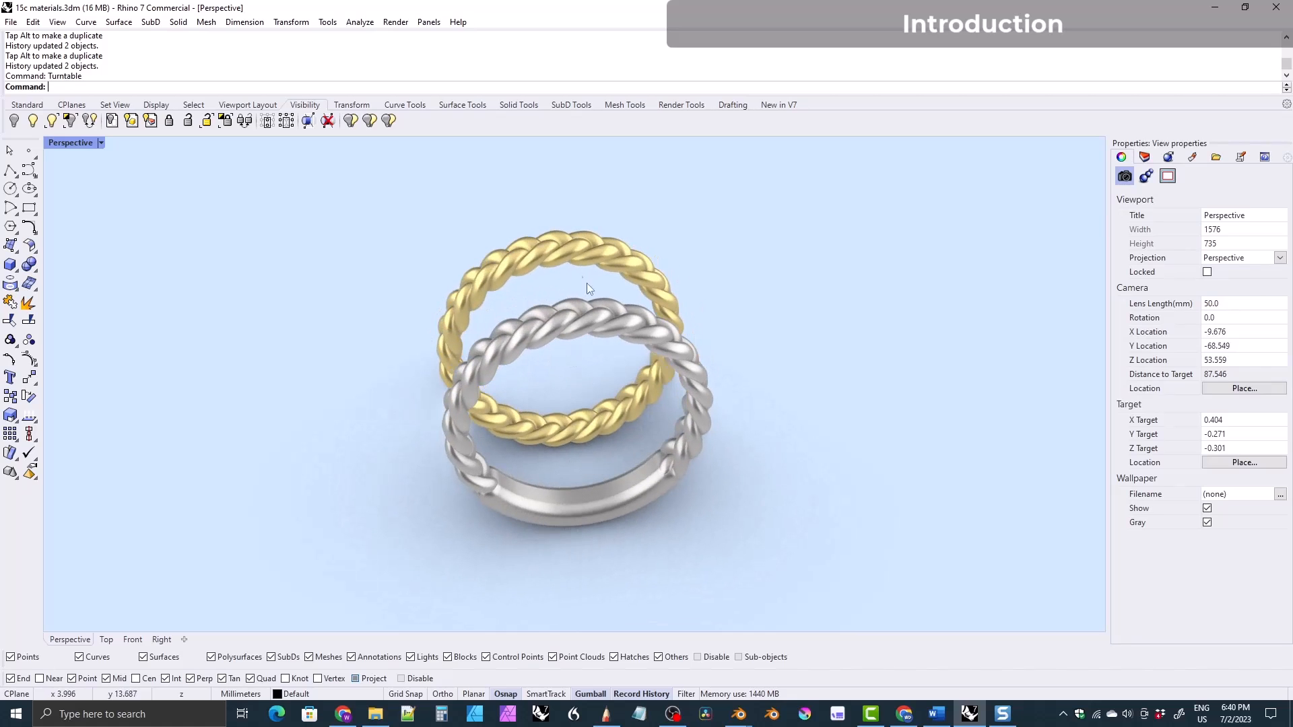
{"action": "right_click_drag", "start_coordinate": [535, 334], "coordinate": [563, 365]}
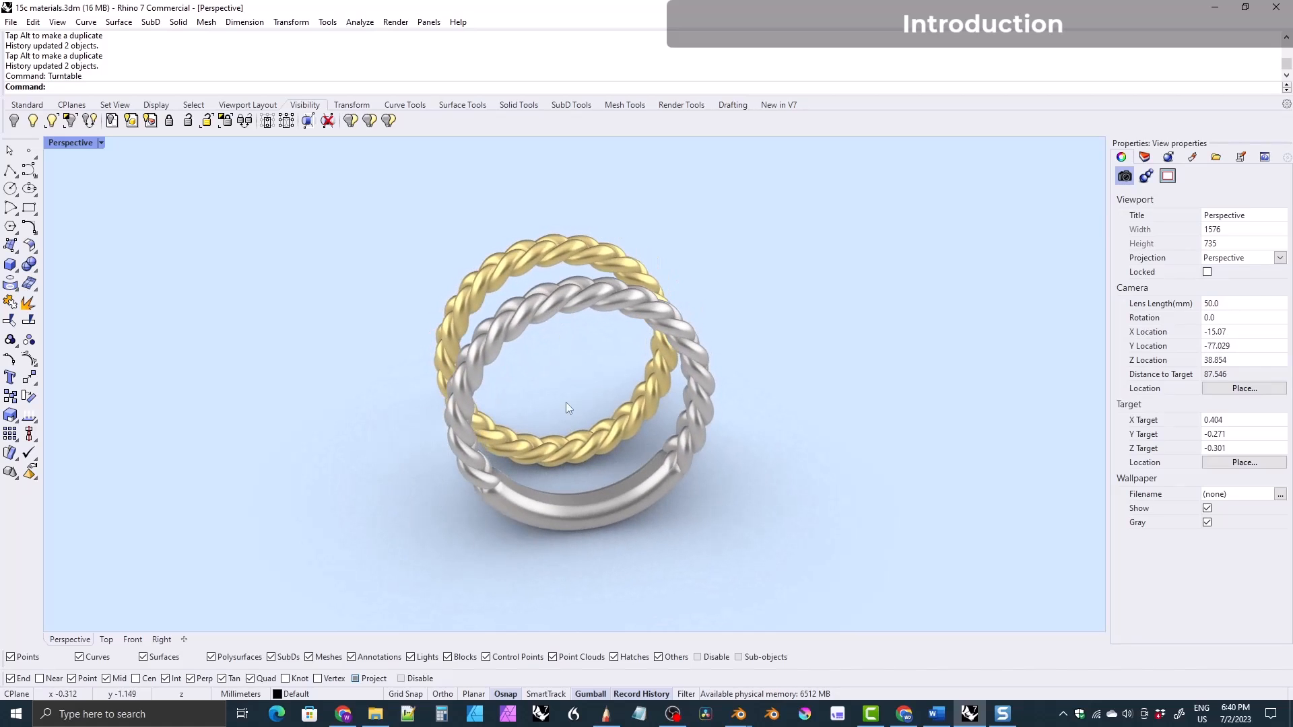
{"action": "right_click_drag", "start_coordinate": [668, 490], "coordinate": [557, 492]}
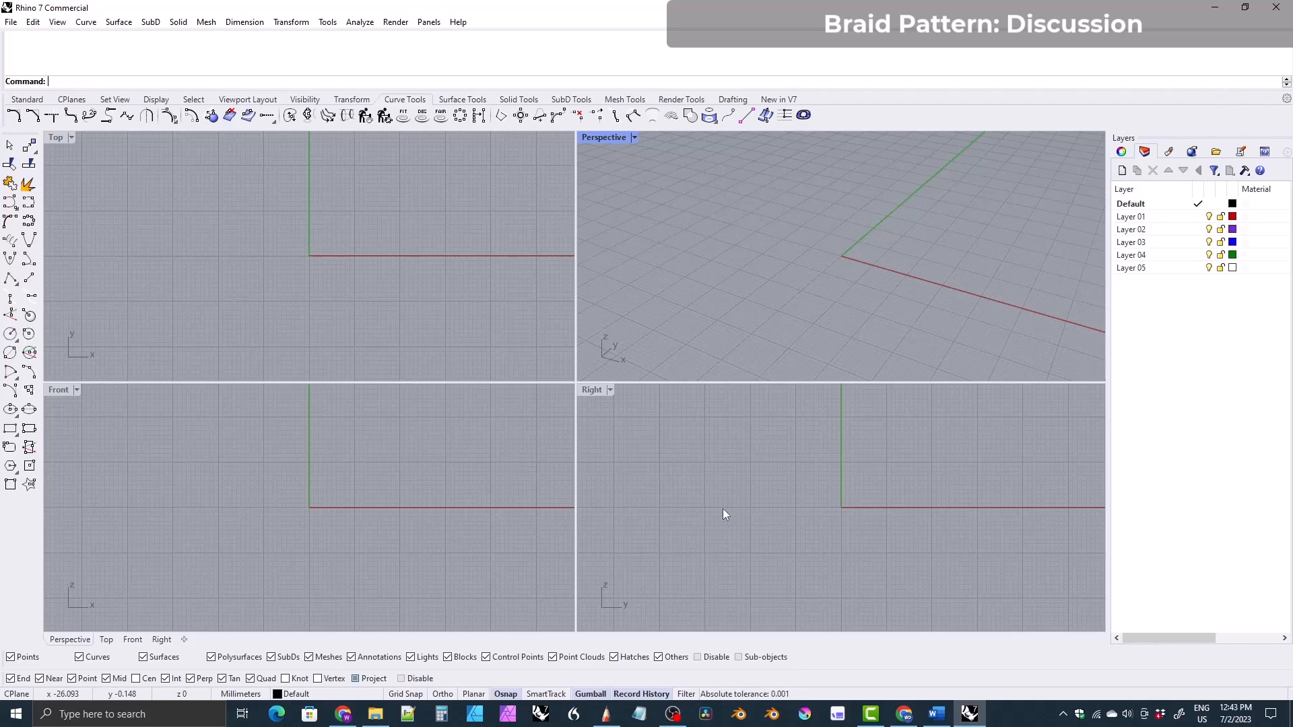
- Import braid4b.3dm from the WDJewelryPro library folder into the empty model
{"action": "left_click", "coordinate": [1215, 151]}
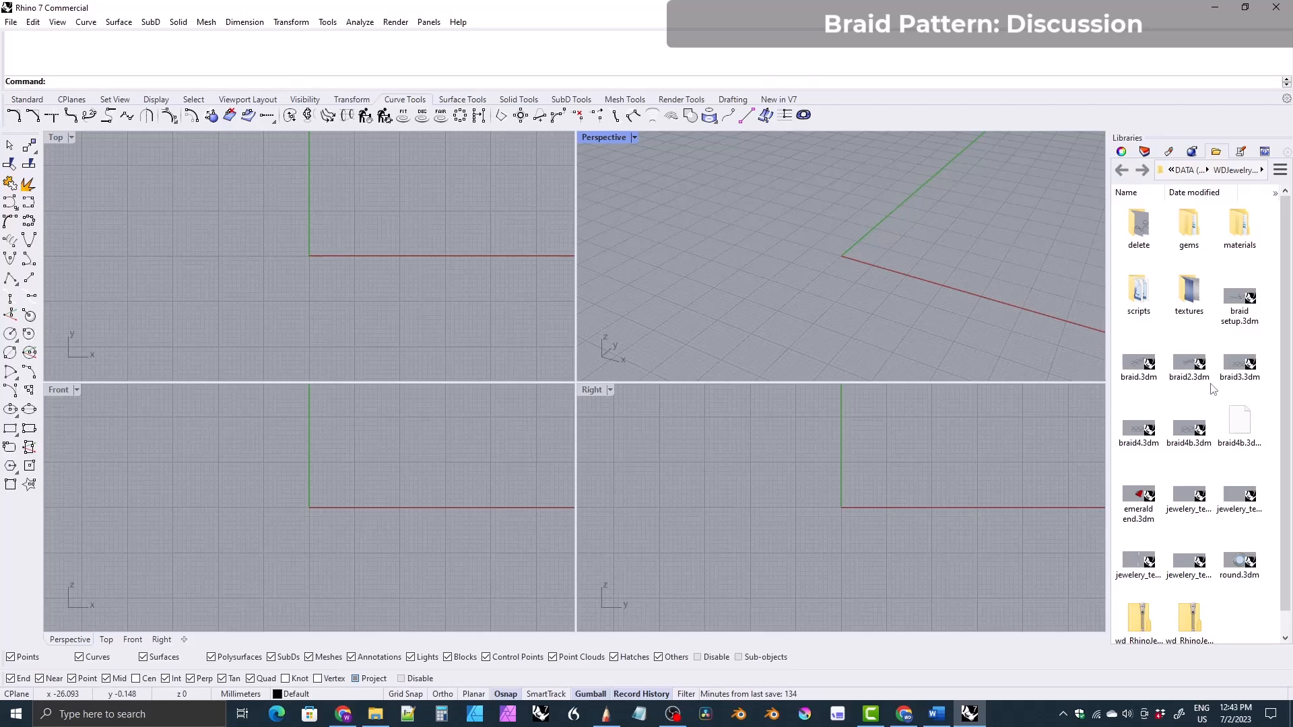
{"action": "left_click_drag", "start_coordinate": [1202, 422], "coordinate": [890, 309]}
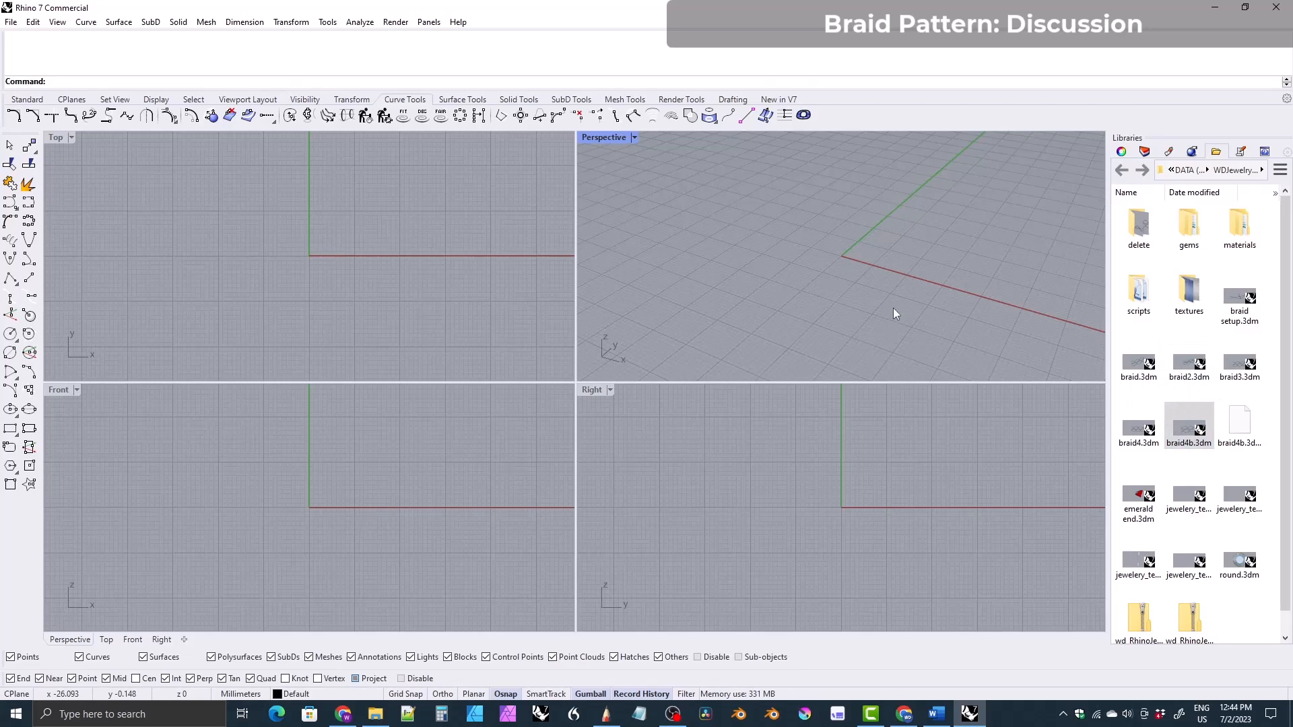
{"action": "left_click", "coordinate": [633, 263]}
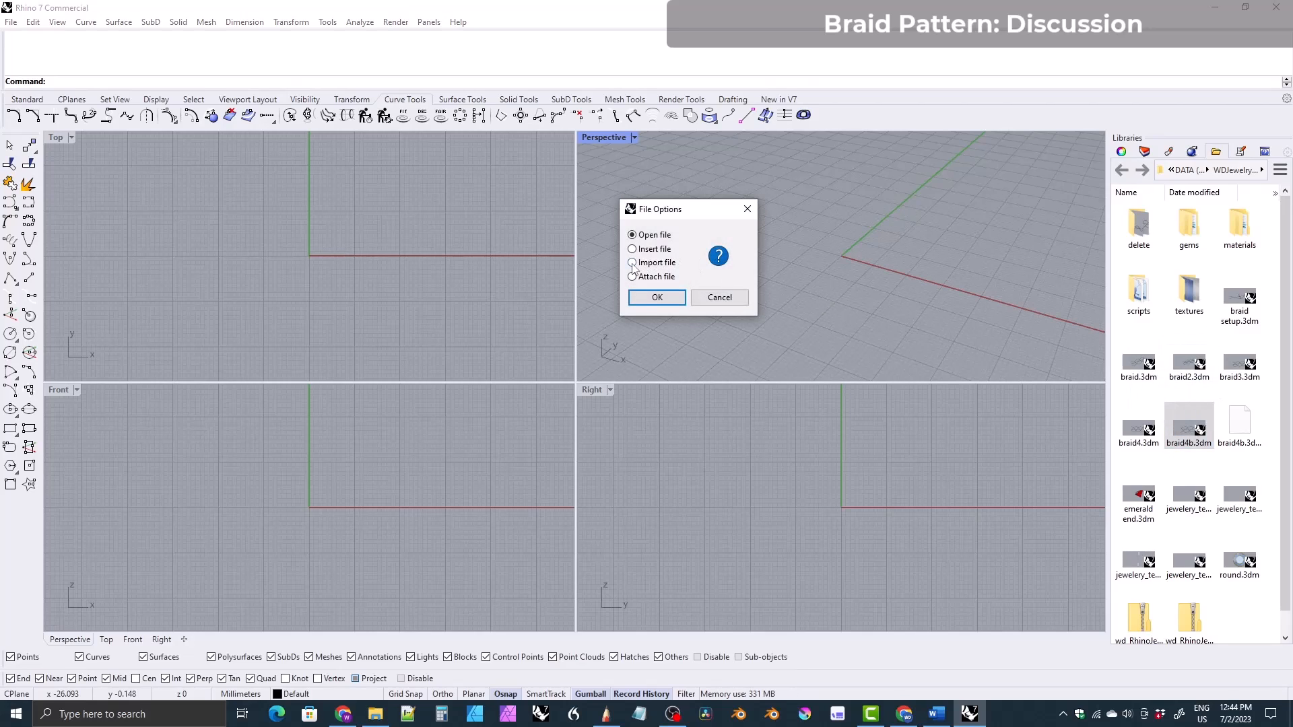
{"action": "left_click", "coordinate": [650, 298]}
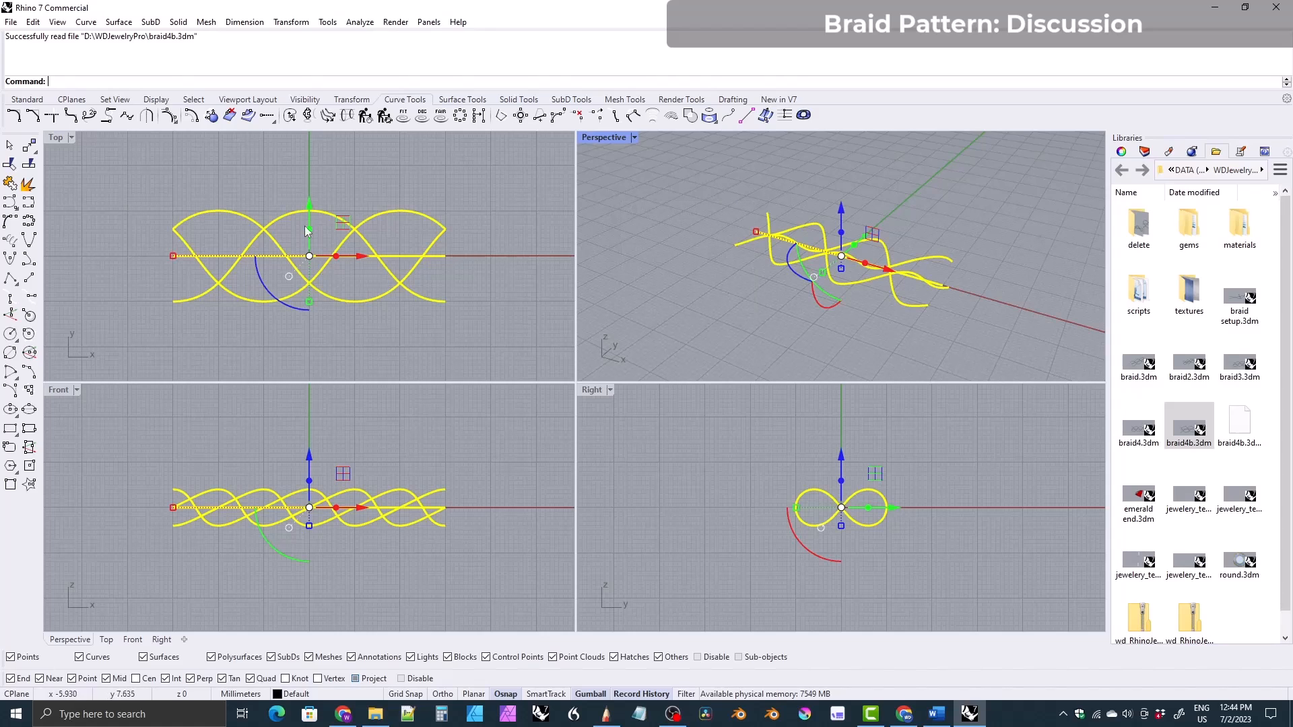
- Examine the imported braid curves in a maximized Perspective viewport with nothing selected
{"action": "double_click", "coordinate": [600, 137]}
{"action": "left_click", "coordinate": [355, 414]}
{"action": "right_click_drag", "start_coordinate": [355, 414], "coordinate": [294, 336]}
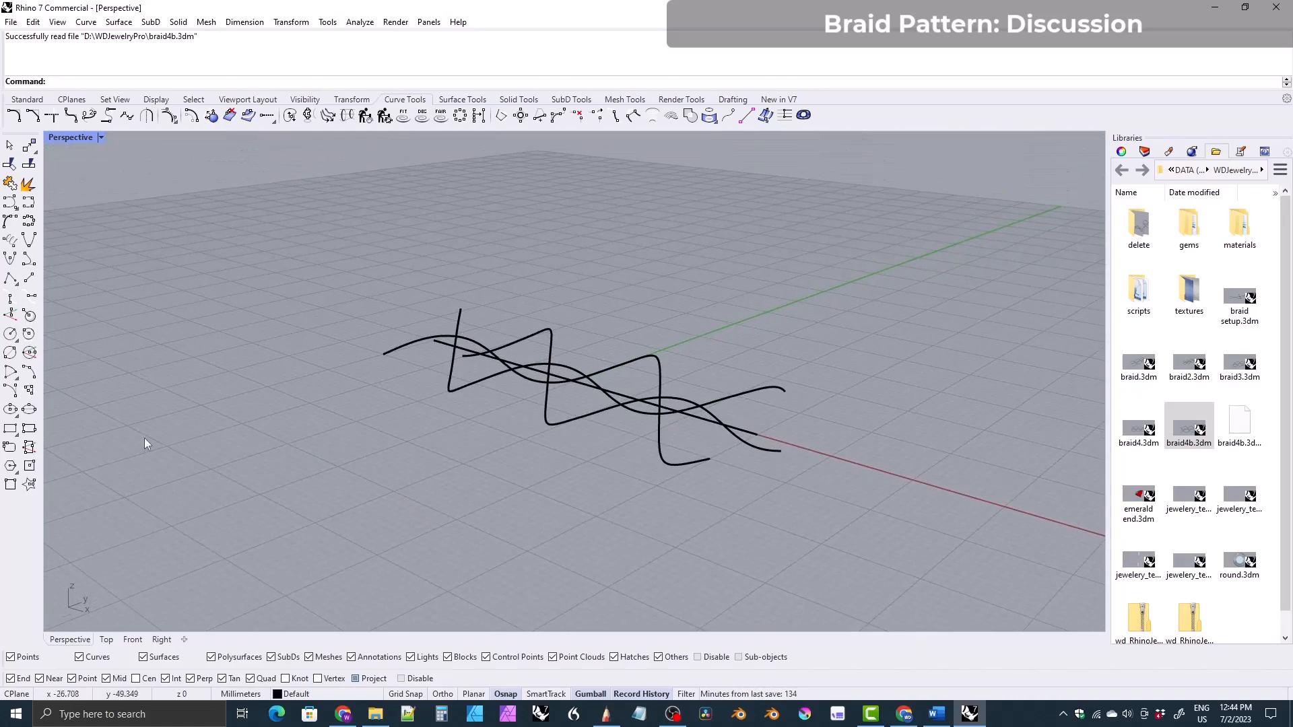
- In the Top view, slide the middle wave curve along X onto each neighbouring curve to compare them, and undo both moves
{"action": "left_click", "coordinate": [107, 639]}
{"action": "right_click_drag", "start_coordinate": [407, 357], "coordinate": [343, 331]}
{"action": "left_click", "coordinate": [378, 380]}
{"action": "right_click_drag", "start_coordinate": [460, 385], "coordinate": [501, 380]}
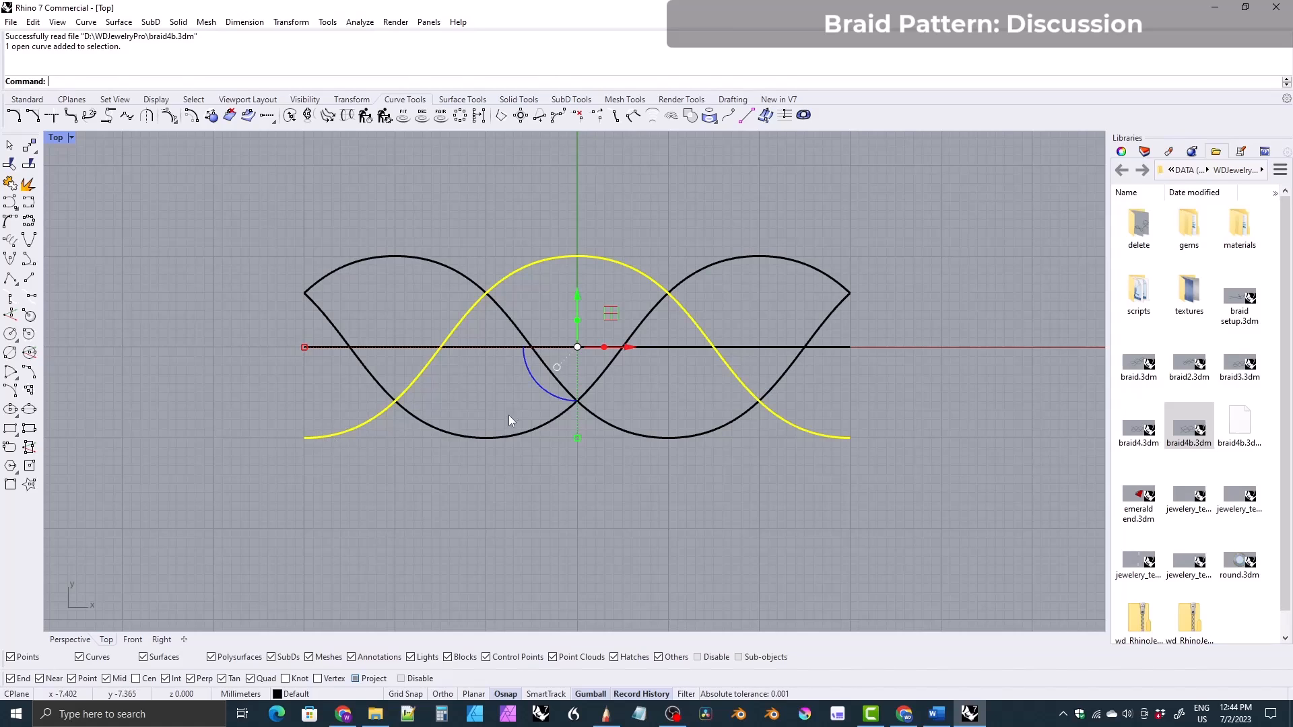
{"action": "right_click_drag", "start_coordinate": [511, 346], "coordinate": [381, 345]}
{"action": "left_click_drag", "start_coordinate": [499, 346], "coordinate": [679, 346]}
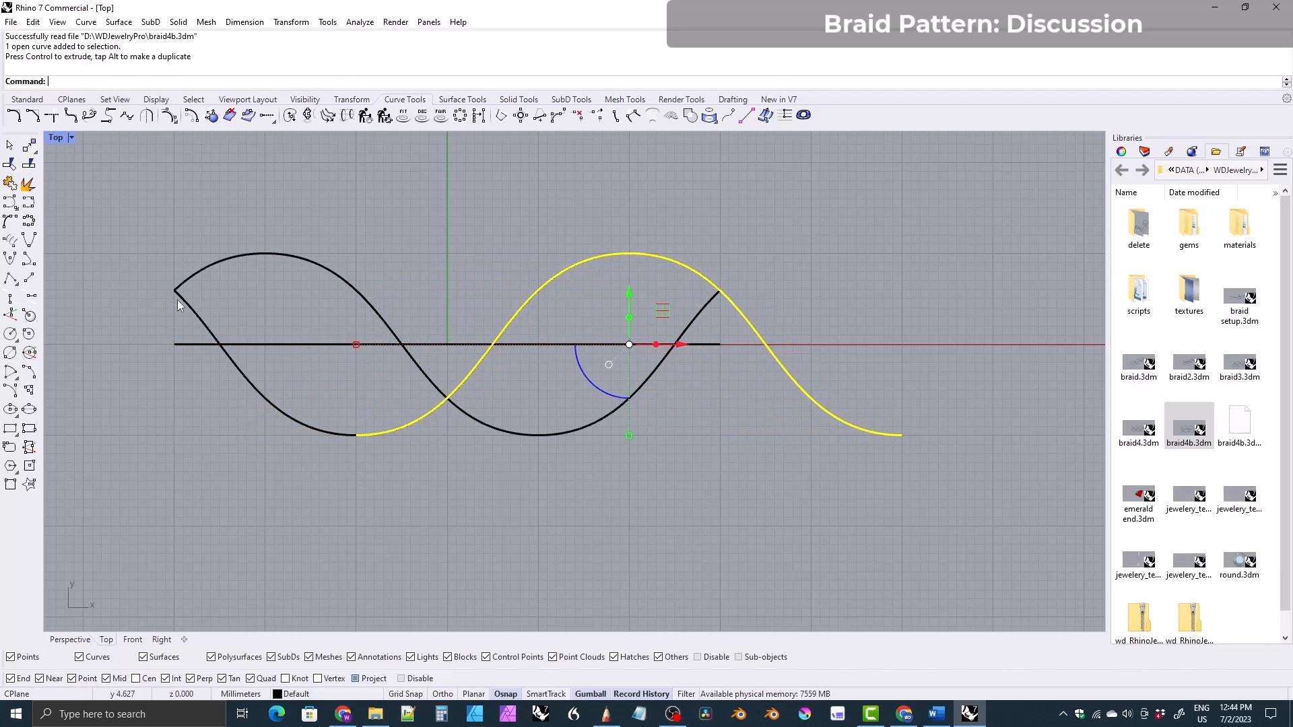
{"action": "right_click_drag", "start_coordinate": [667, 352], "coordinate": [766, 358]}
{"action": "left_click_drag", "start_coordinate": [766, 357], "coordinate": [414, 371]}
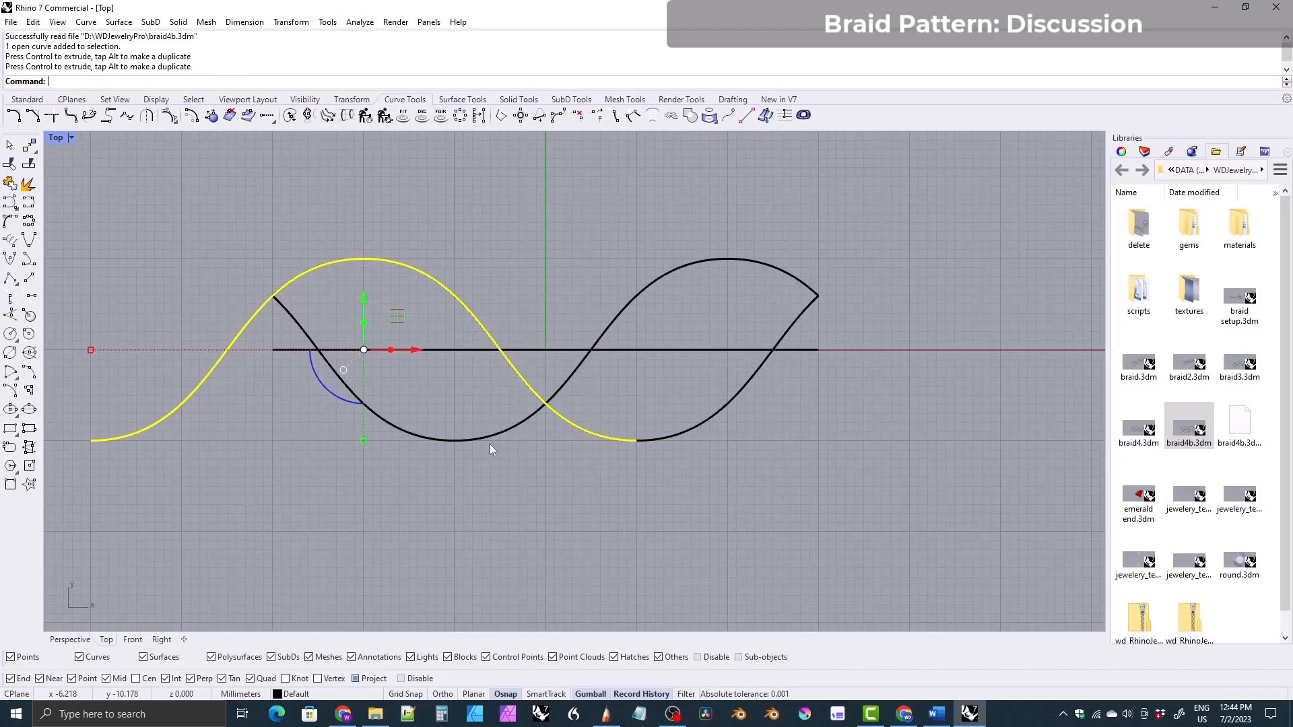
{"action": "key", "text": "ctrl+z"}
{"action": "key", "text": "ctrl+z"}
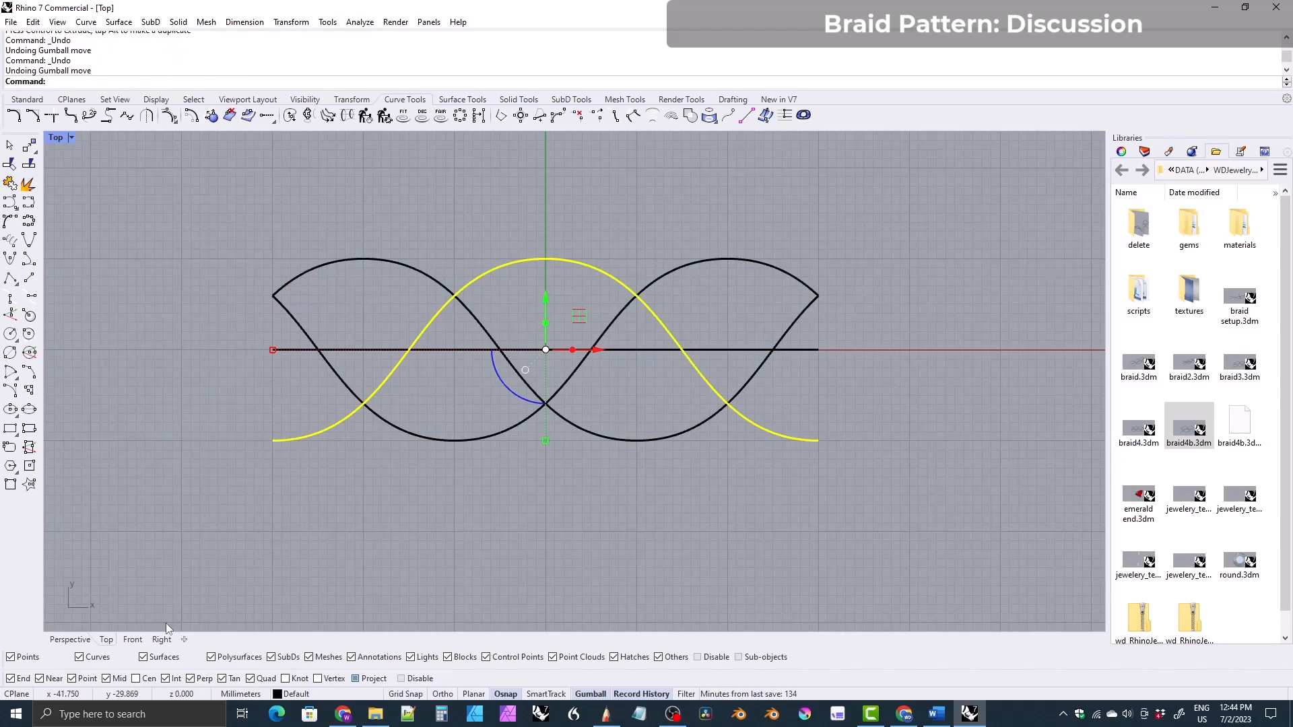
- Examine the wave curve's profile in the Right view and the straight centreline in the Top and Perspective views
{"action": "left_click", "coordinate": [161, 640]}
{"action": "scroll", "coordinate": [538, 367], "scroll_direction": "up", "scroll_amount": 8}
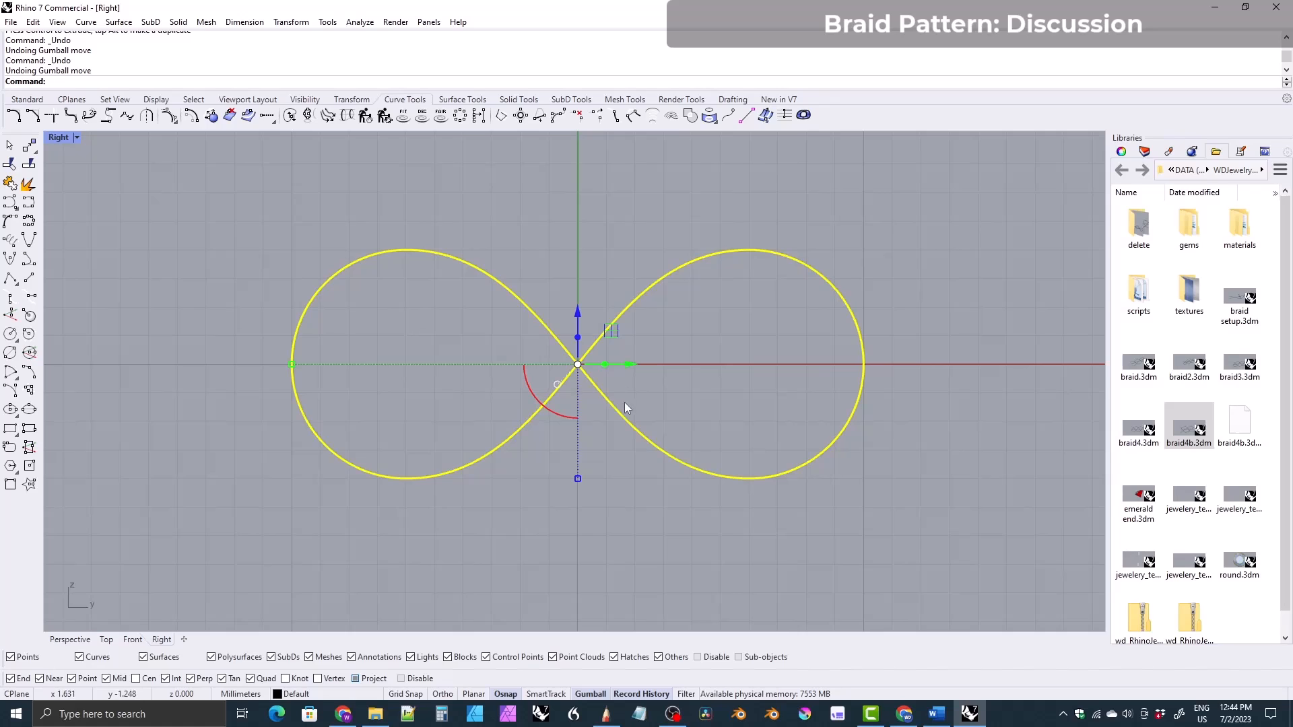
{"action": "left_click", "coordinate": [106, 639]}
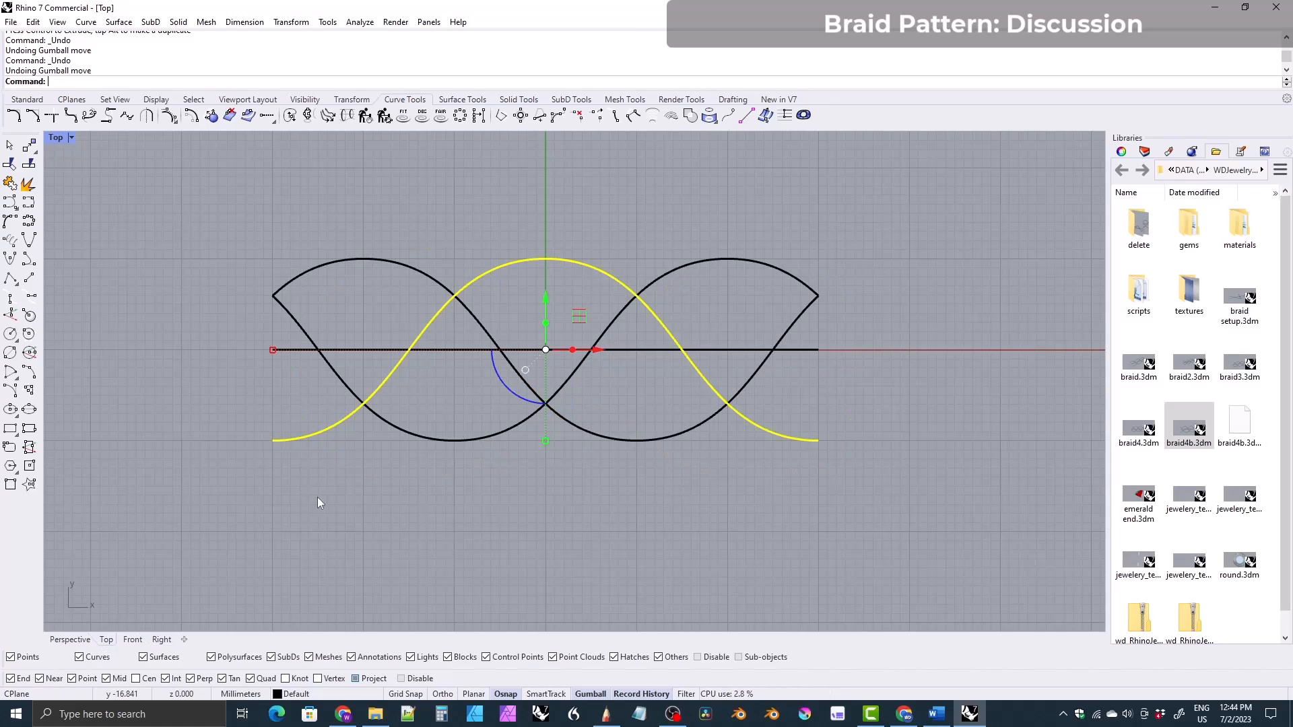
{"action": "left_click", "coordinate": [286, 350]}
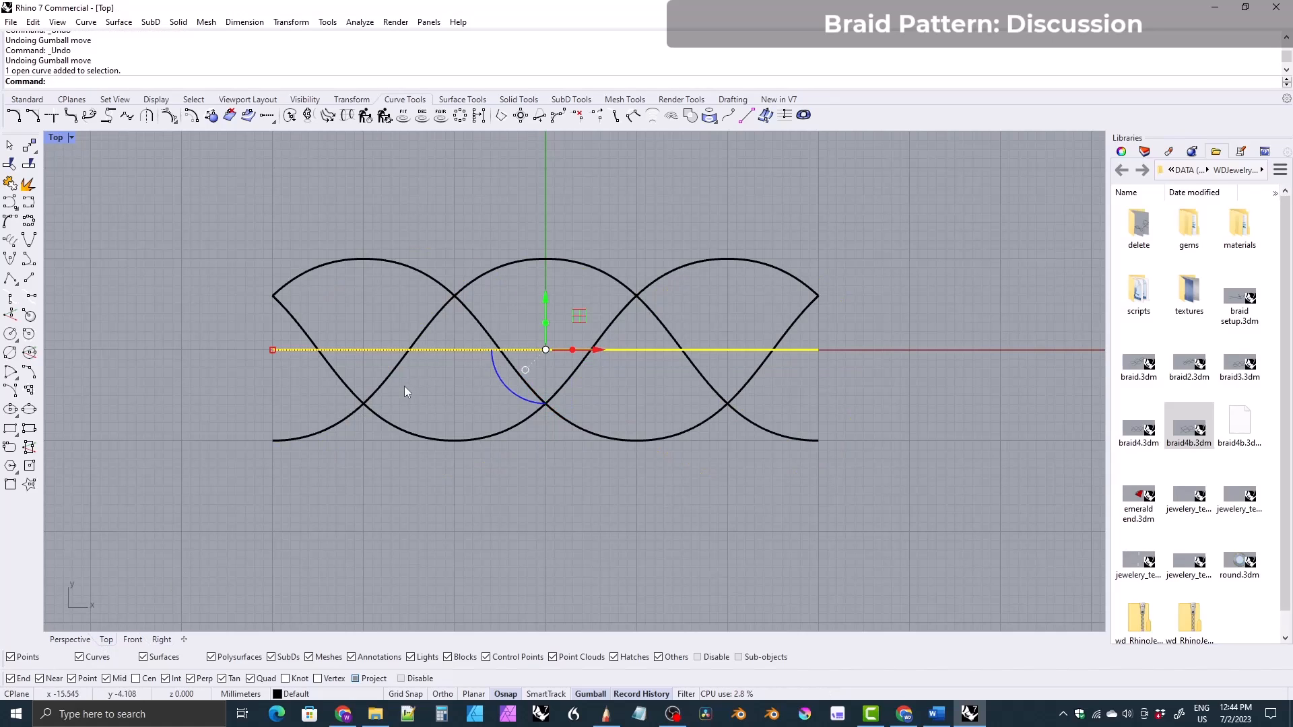
{"action": "scroll", "coordinate": [405, 393], "scroll_direction": "down", "scroll_amount": 1}
{"action": "left_click", "coordinate": [69, 640]}
{"action": "right_click_drag", "start_coordinate": [184, 600], "coordinate": [547, 471]}
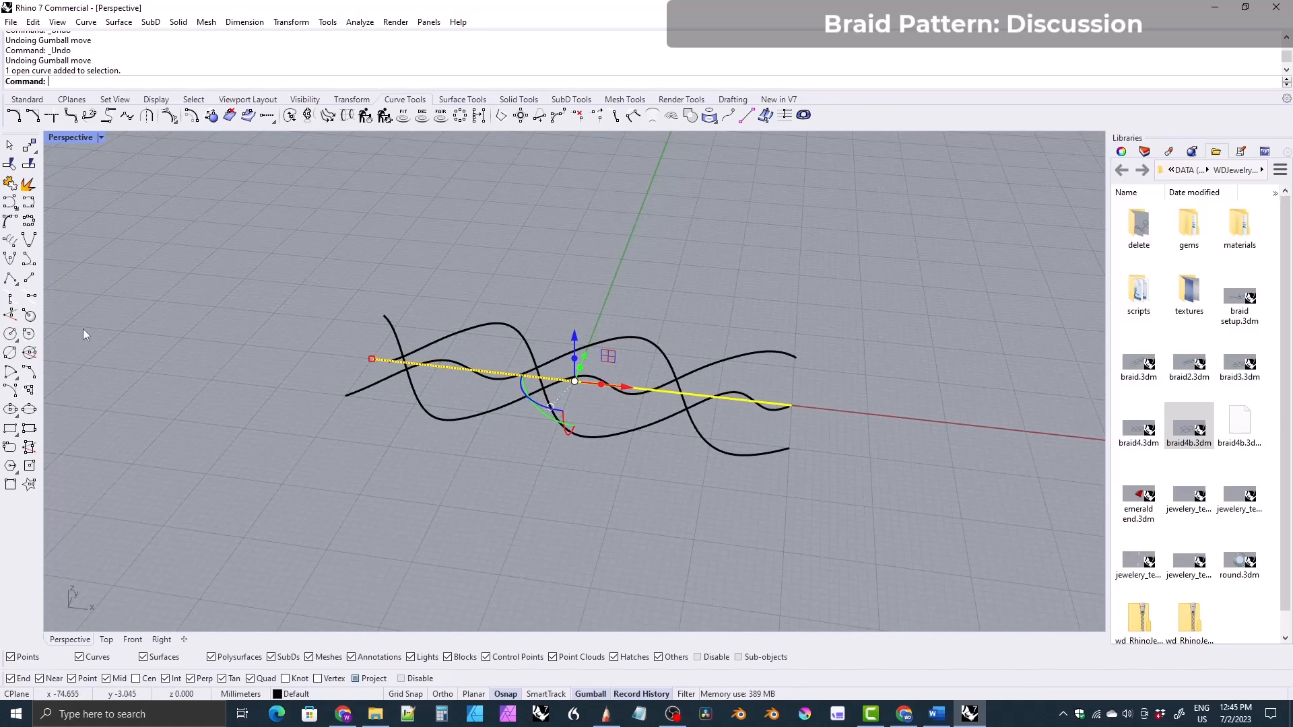
- Compare one wave curve and the straight centreline across all four viewports
{"action": "double_click", "coordinate": [78, 137]}
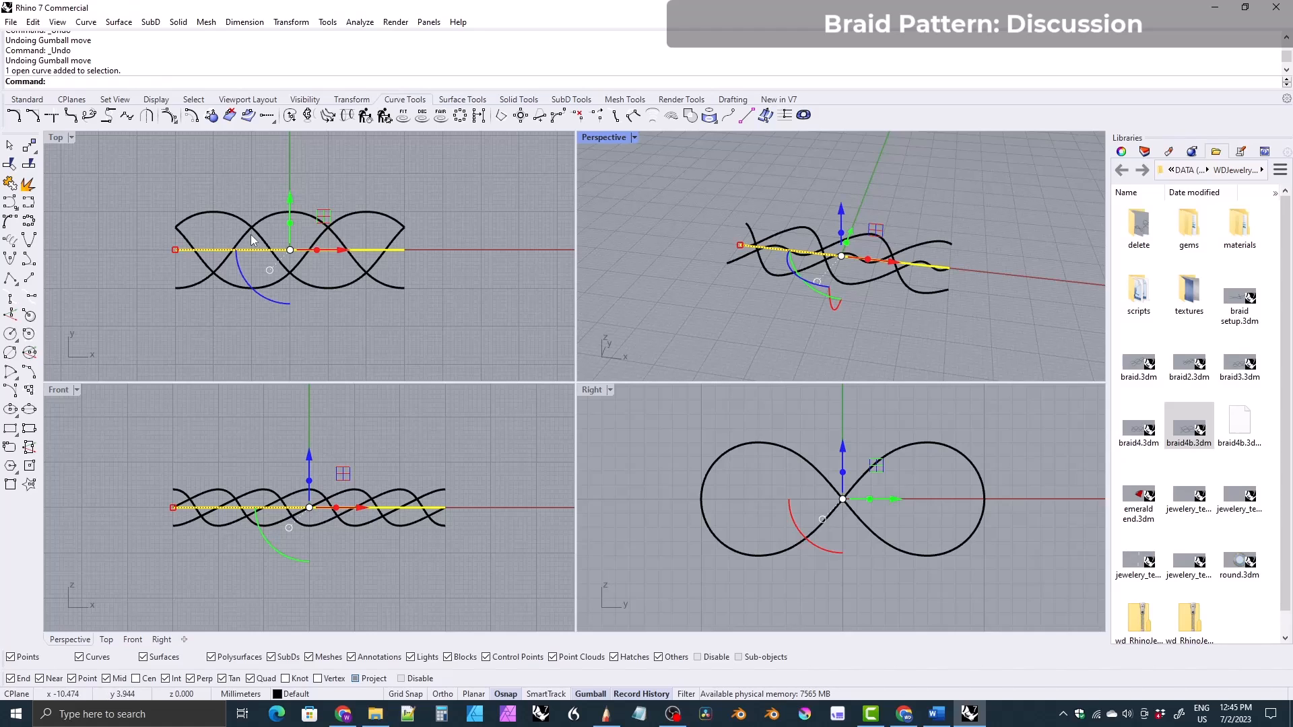
{"action": "left_click", "coordinate": [197, 285]}
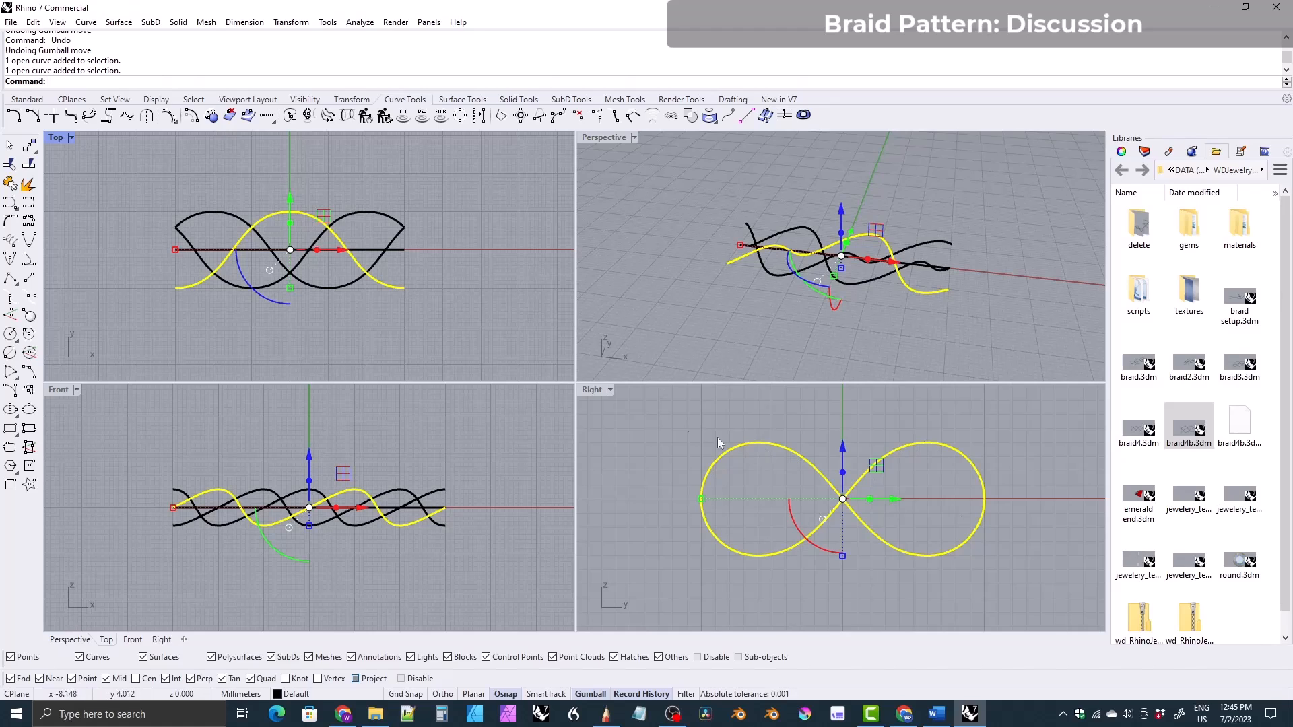
{"action": "left_click", "coordinate": [403, 253]}
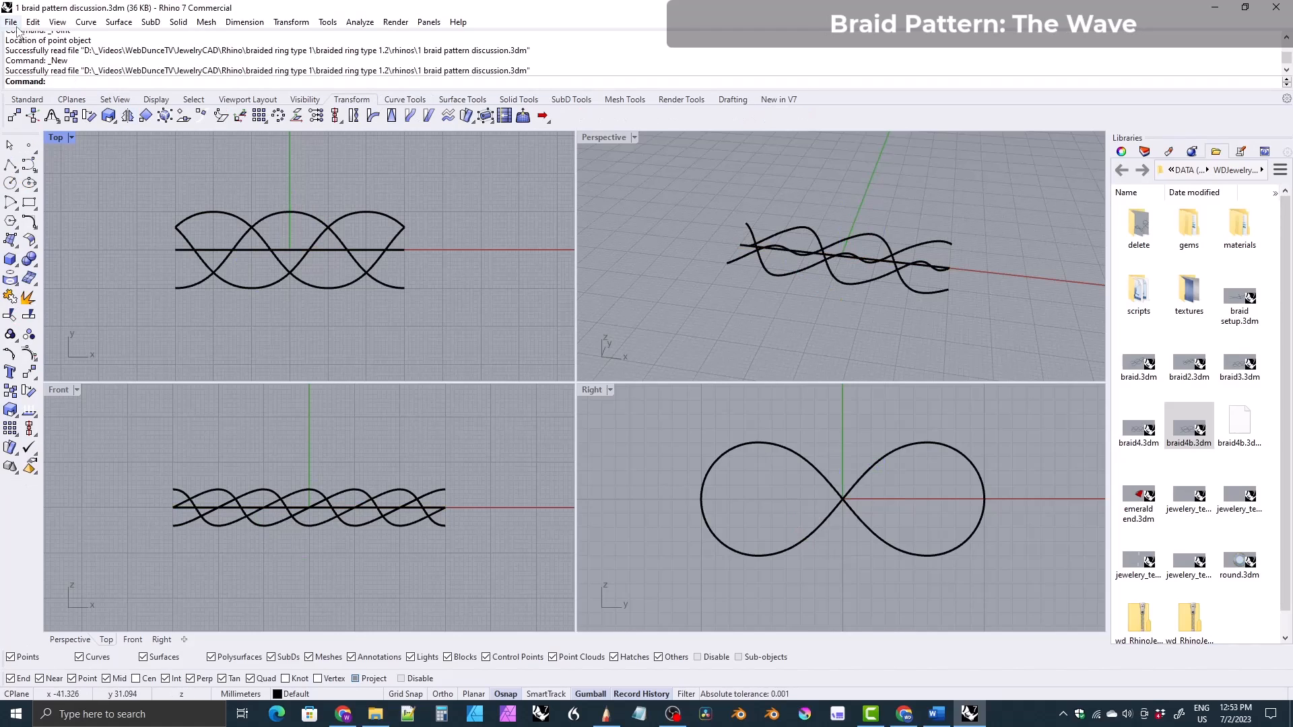
- Start a new model from the Small Objects - Millimeters.3dm template
{"action": "left_click", "coordinate": [12, 22]}
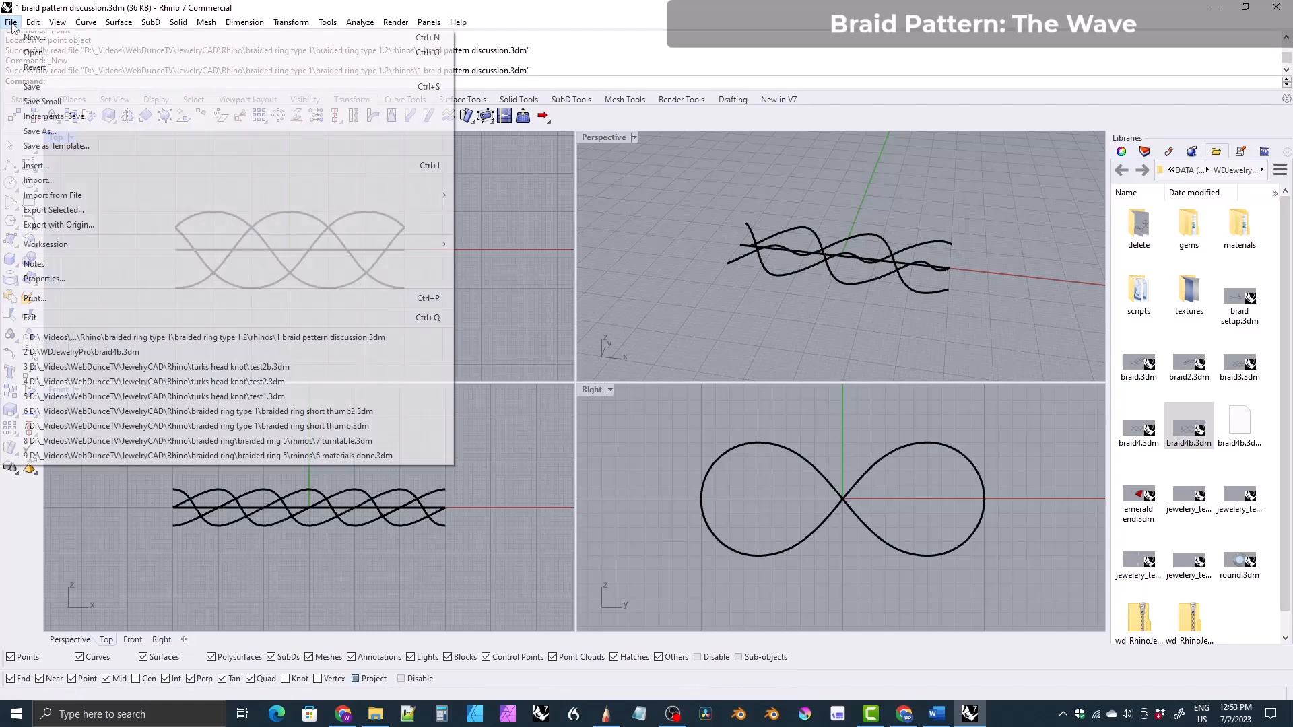
{"action": "left_click", "coordinate": [27, 39]}
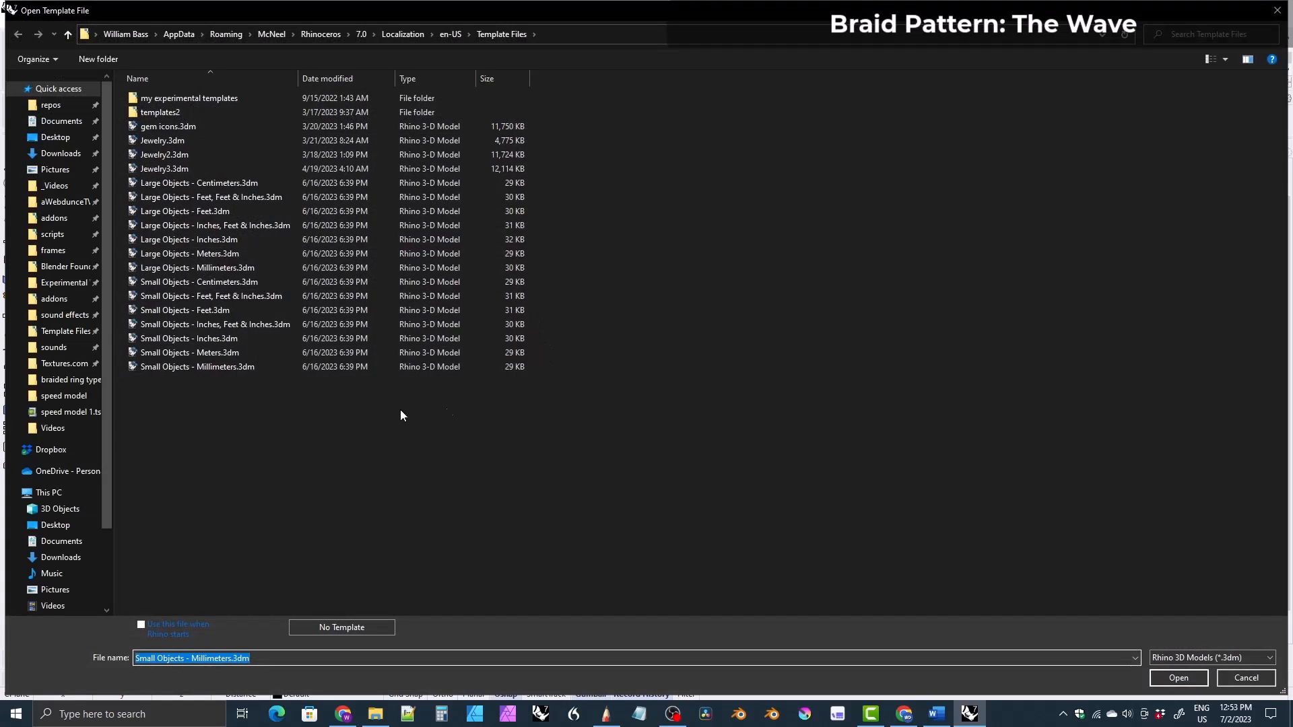
{"action": "left_click", "coordinate": [196, 366]}
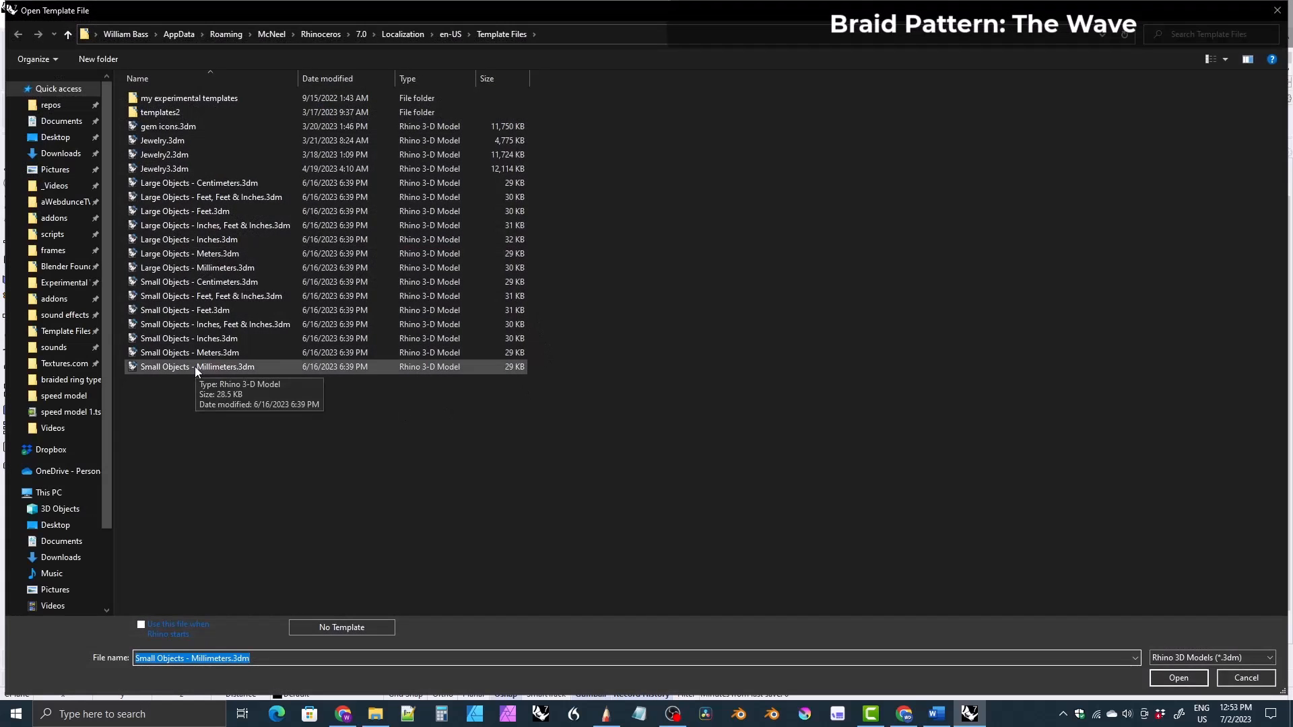
{"action": "left_click", "coordinate": [1176, 677]}
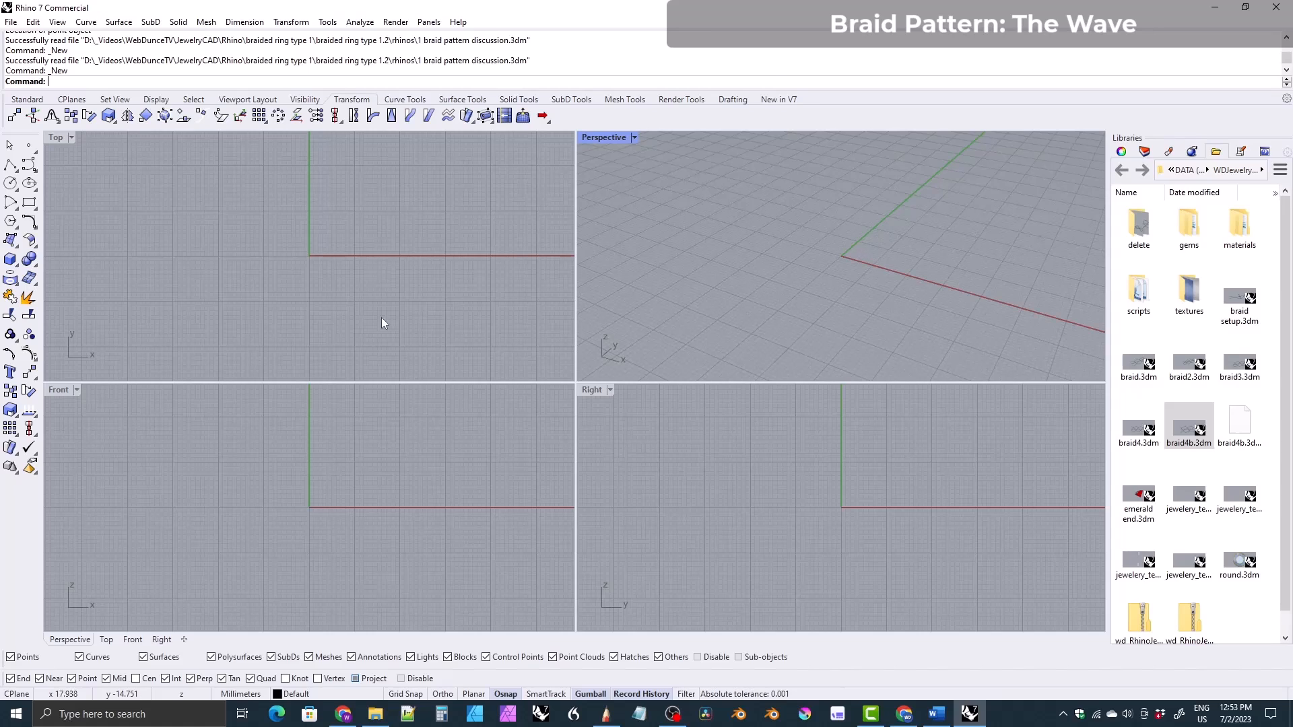
- Maximize the Top viewport and turn on Grid Snap
{"action": "double_click", "coordinate": [55, 138]}
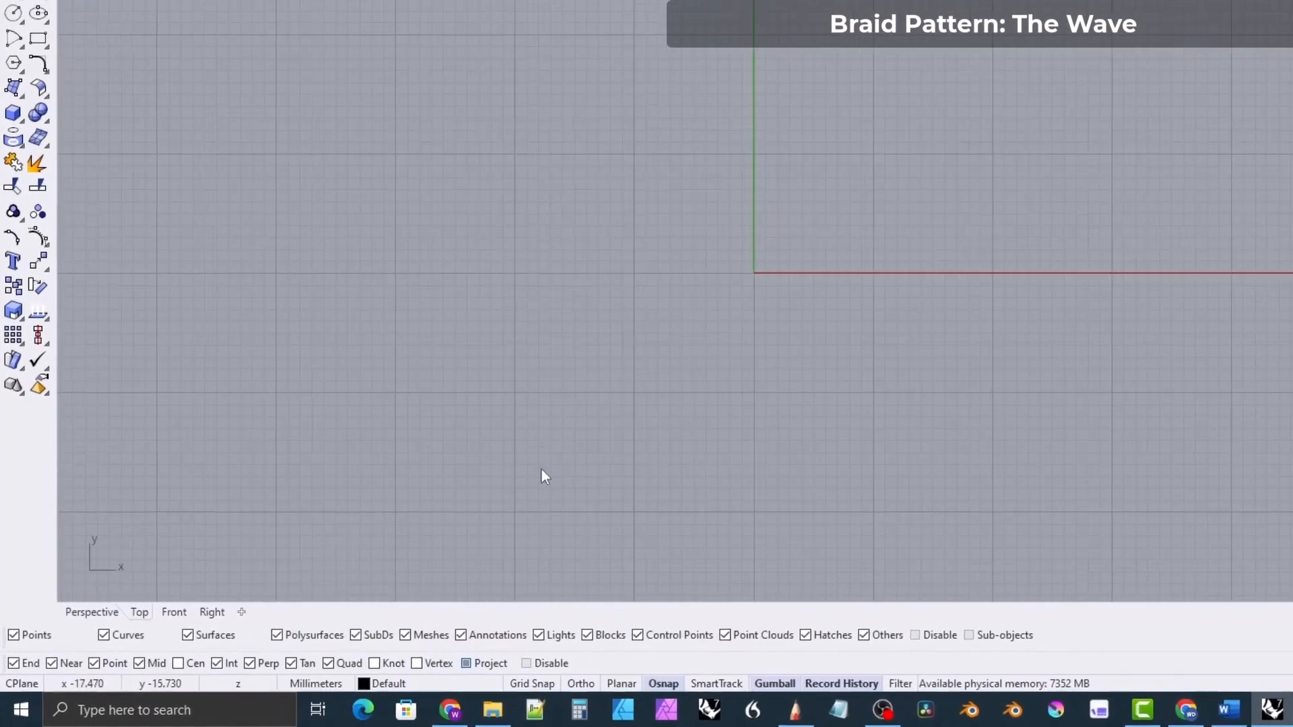
{"action": "left_click", "coordinate": [607, 682]}
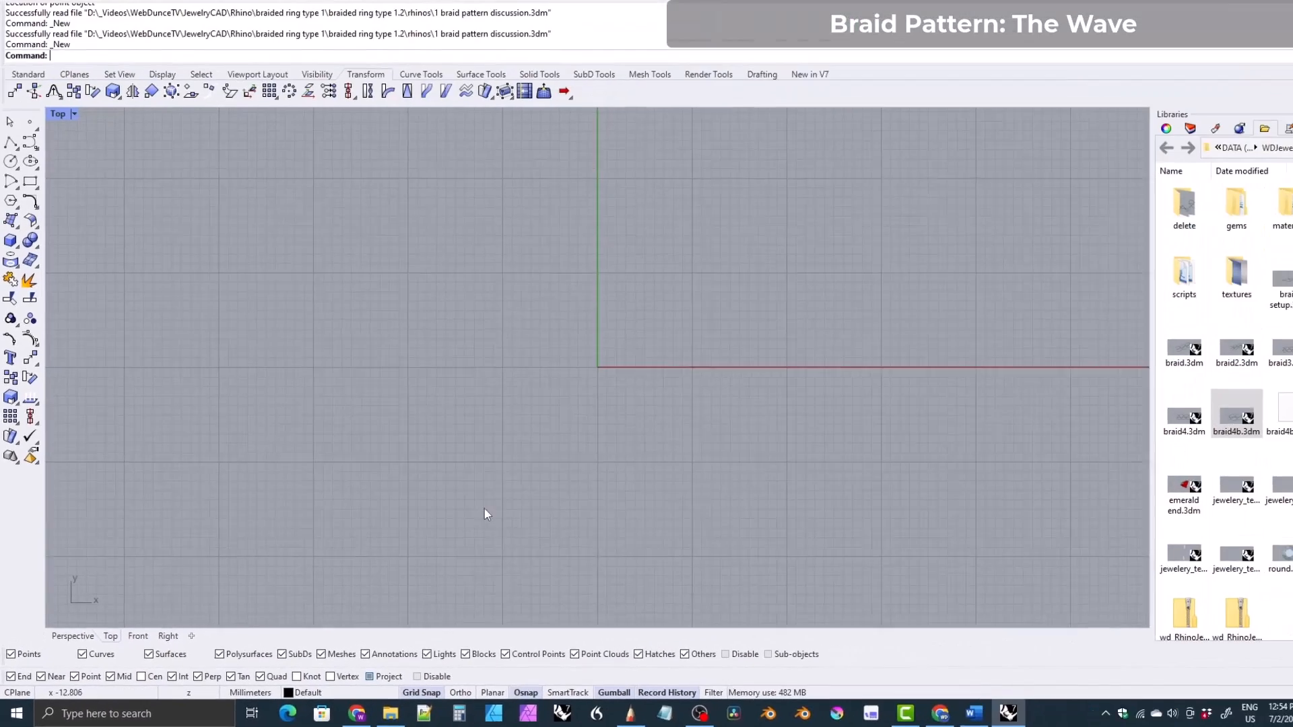
- Place two point objects in the Top view at (0,10) and (15,10) as guides for the wave
{"action": "right_click_drag", "start_coordinate": [759, 173], "coordinate": [578, 159]}
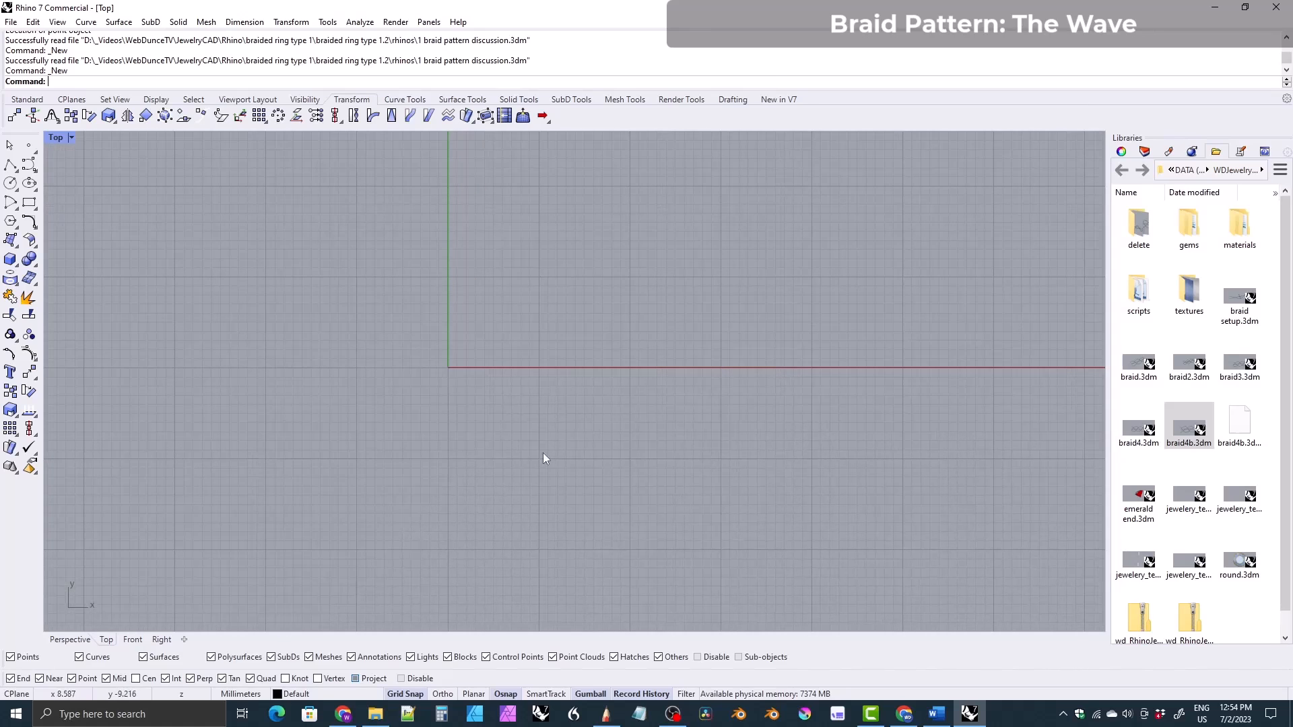
{"action": "scroll", "coordinate": [530, 342], "scroll_direction": "up", "scroll_amount": 7}
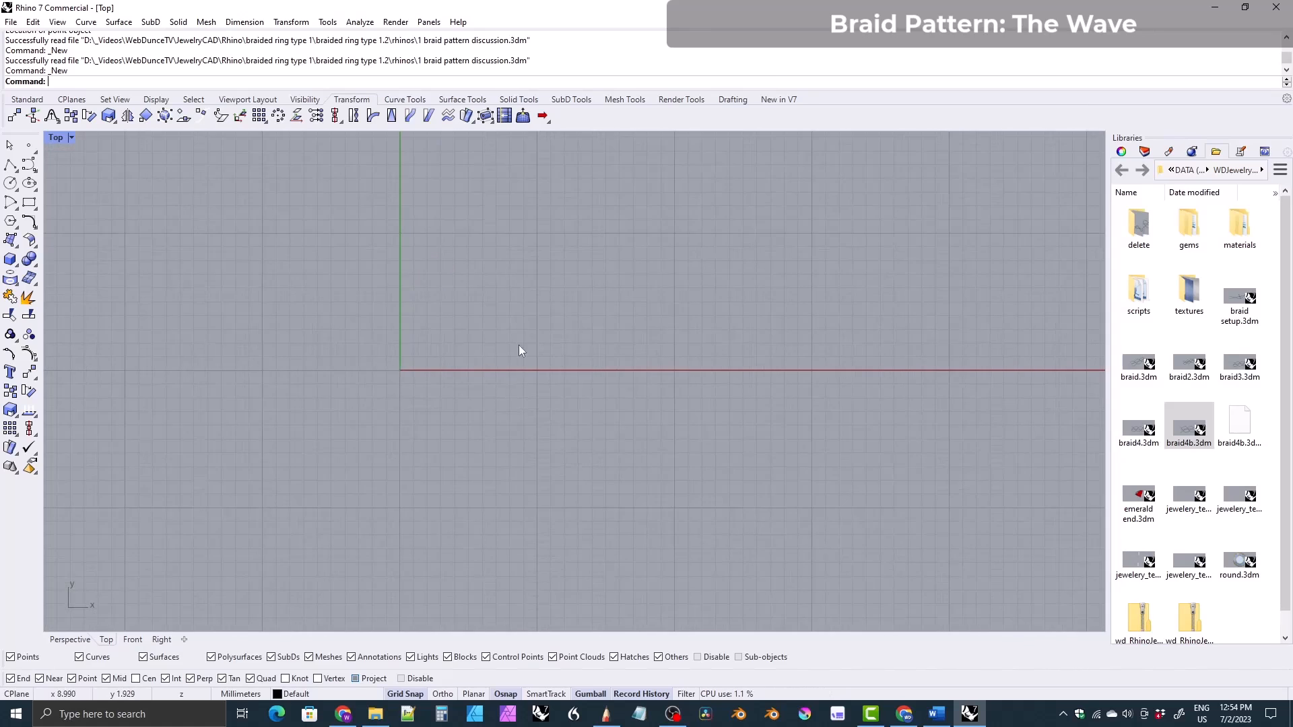
{"action": "scroll", "coordinate": [480, 348], "scroll_direction": "up", "scroll_amount": 1}
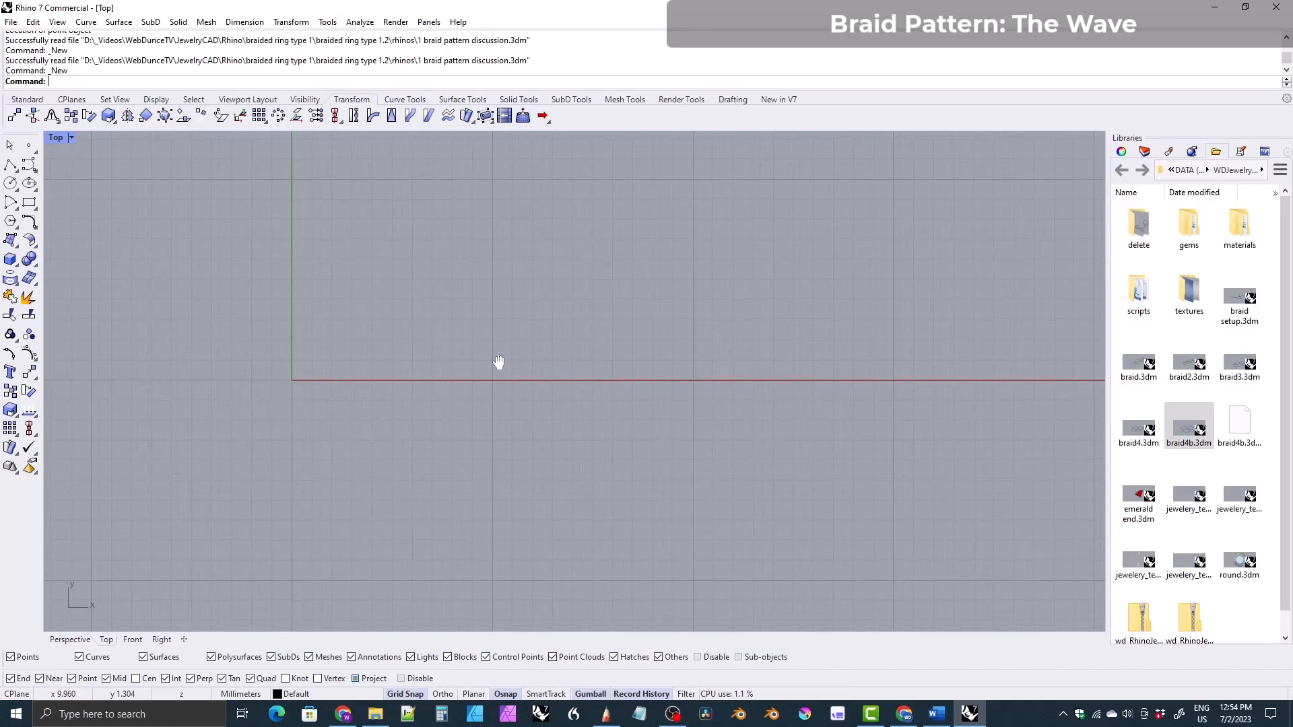
{"action": "scroll", "coordinate": [471, 293], "scroll_direction": "down", "scroll_amount": 1}
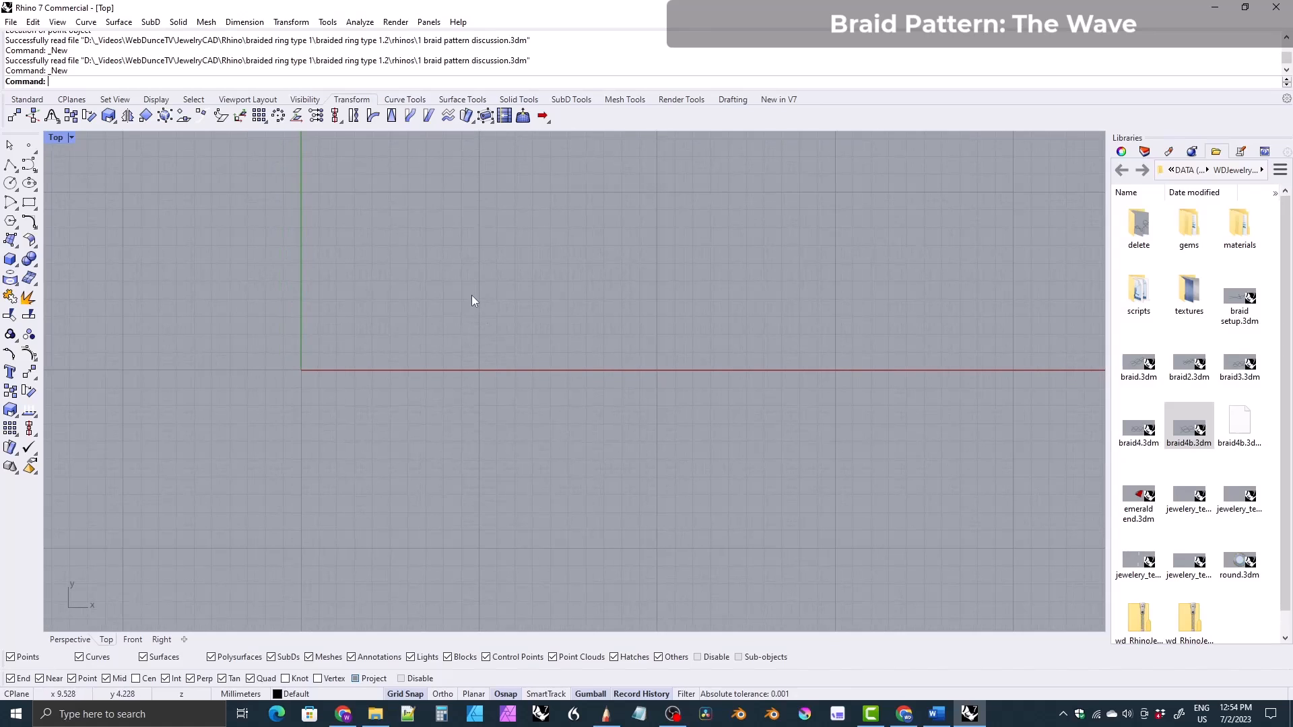
{"action": "left_click", "coordinate": [28, 145]}
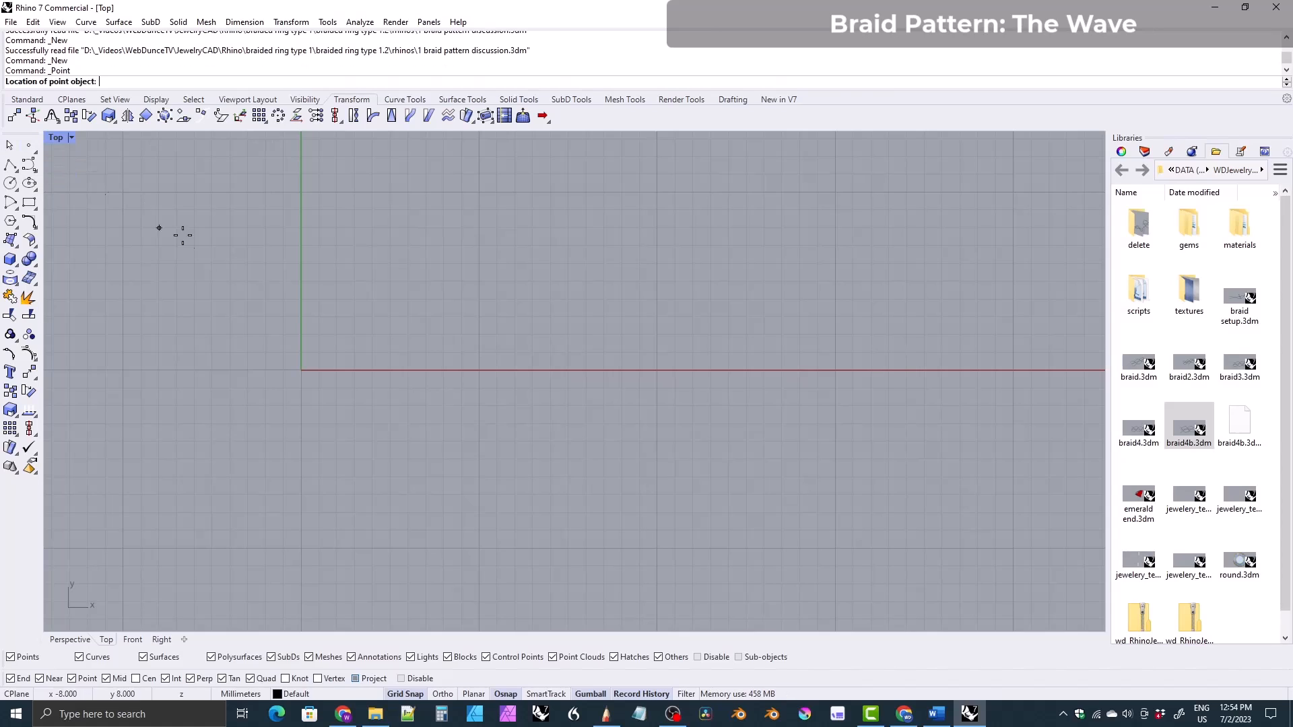
{"action": "left_click", "coordinate": [301, 192]}
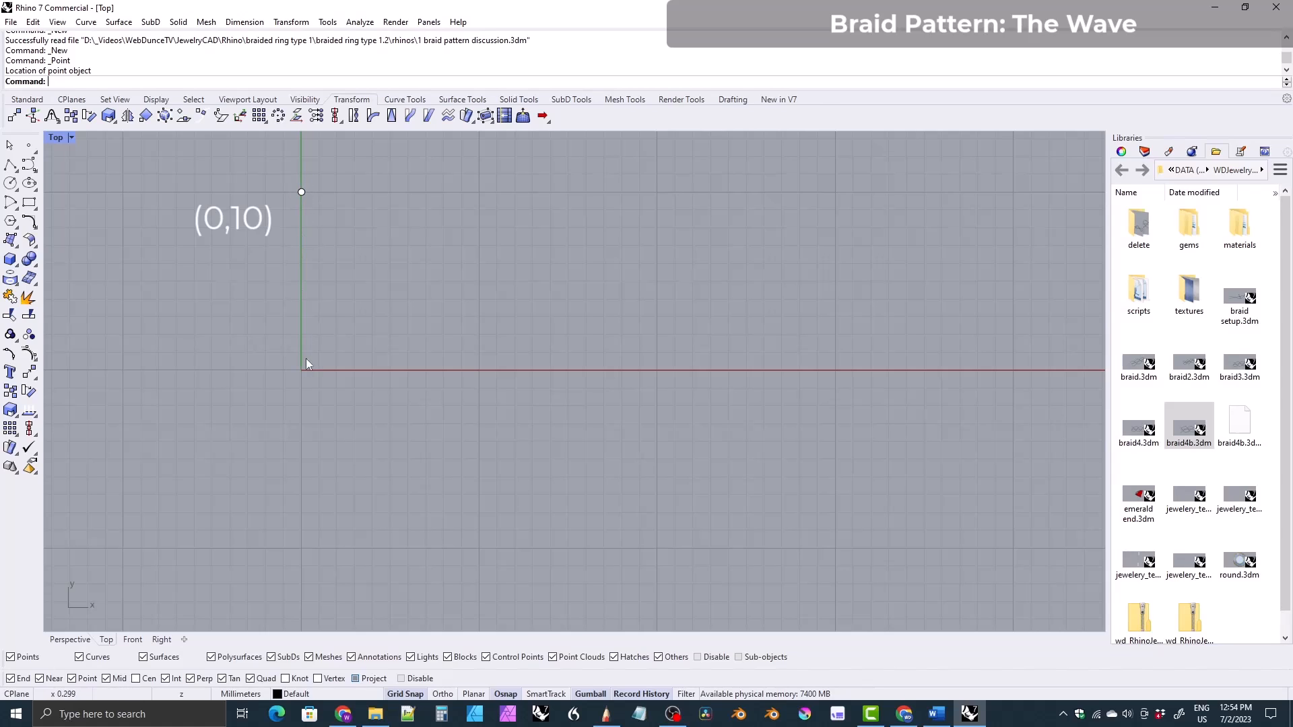
{"action": "right_click_drag", "start_coordinate": [372, 217], "coordinate": [361, 233]}
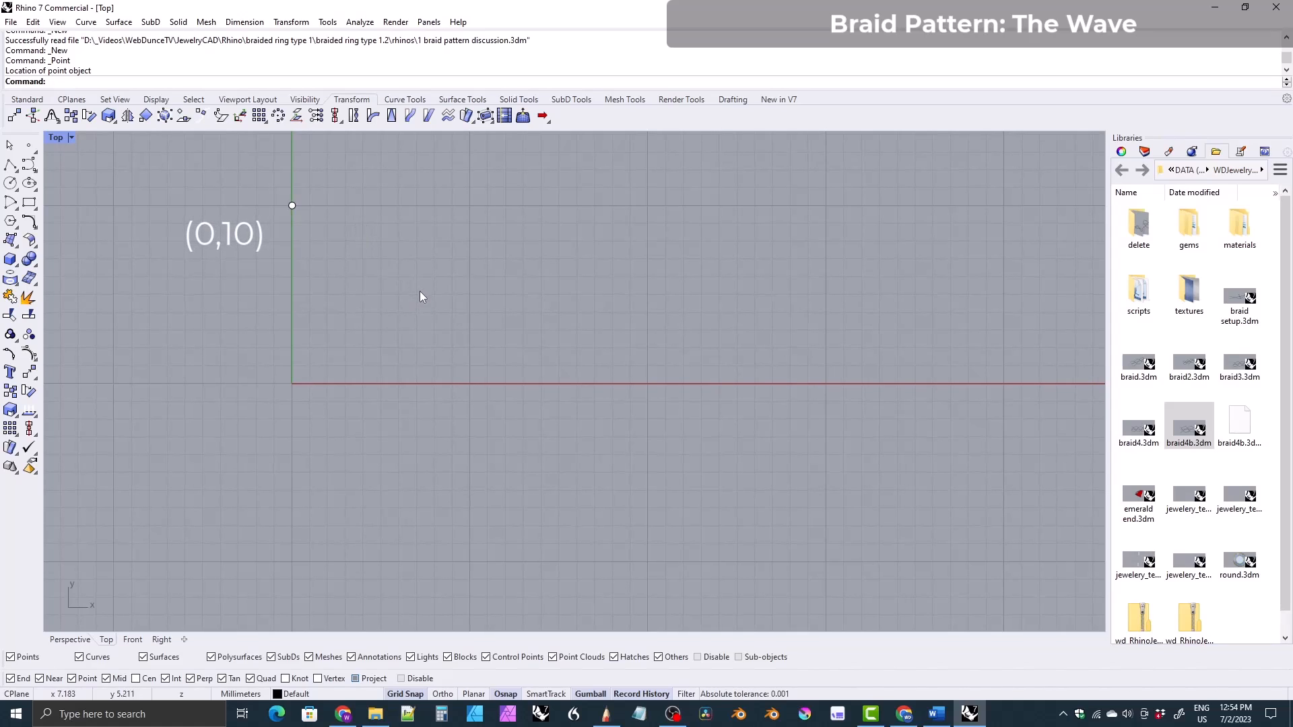
{"action": "key", "text": "Return"}
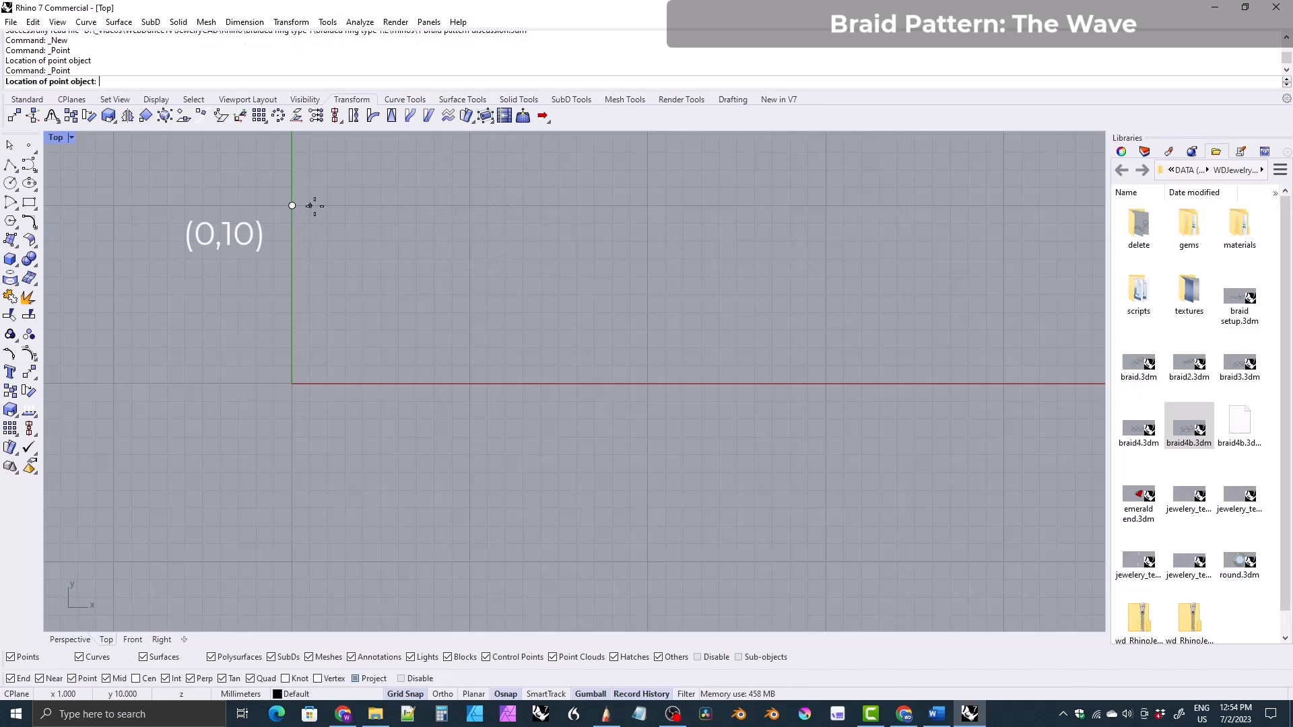
{"action": "left_click", "coordinate": [558, 205]}
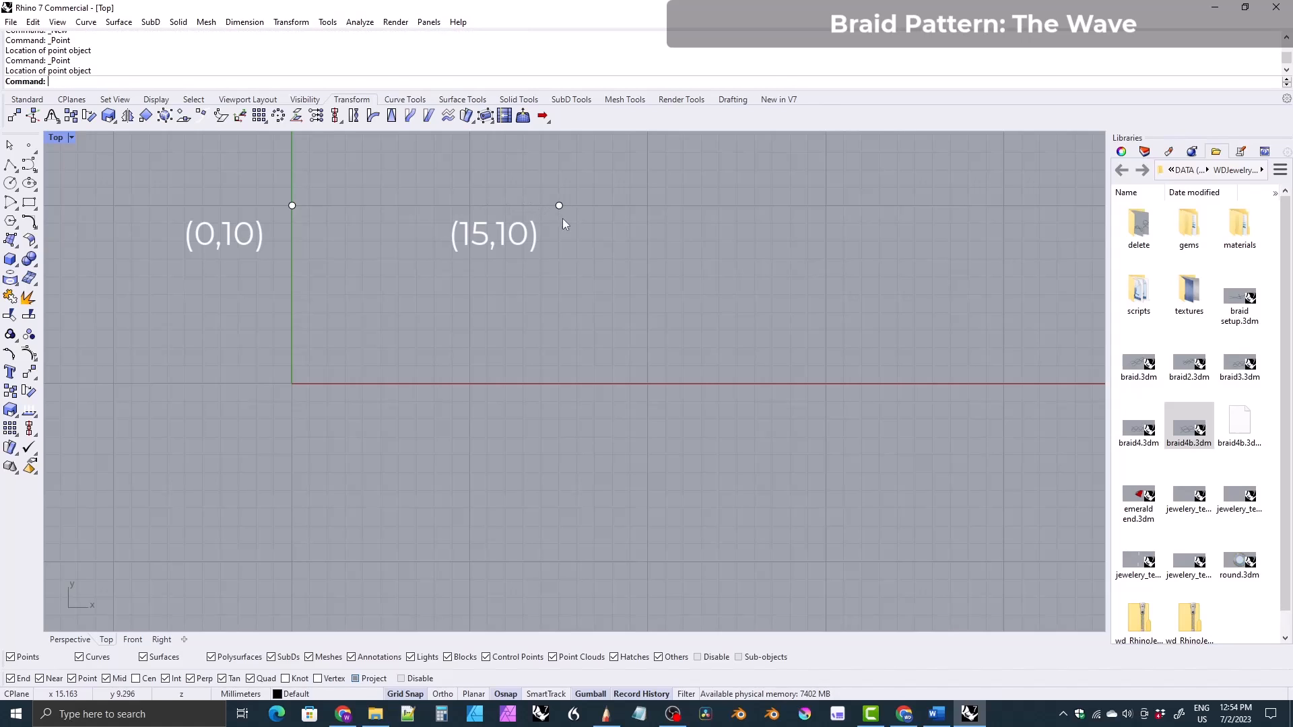
- Place two more point objects below the X axis at (15,-10) and (30,-10)
{"action": "key", "text": "Return"}
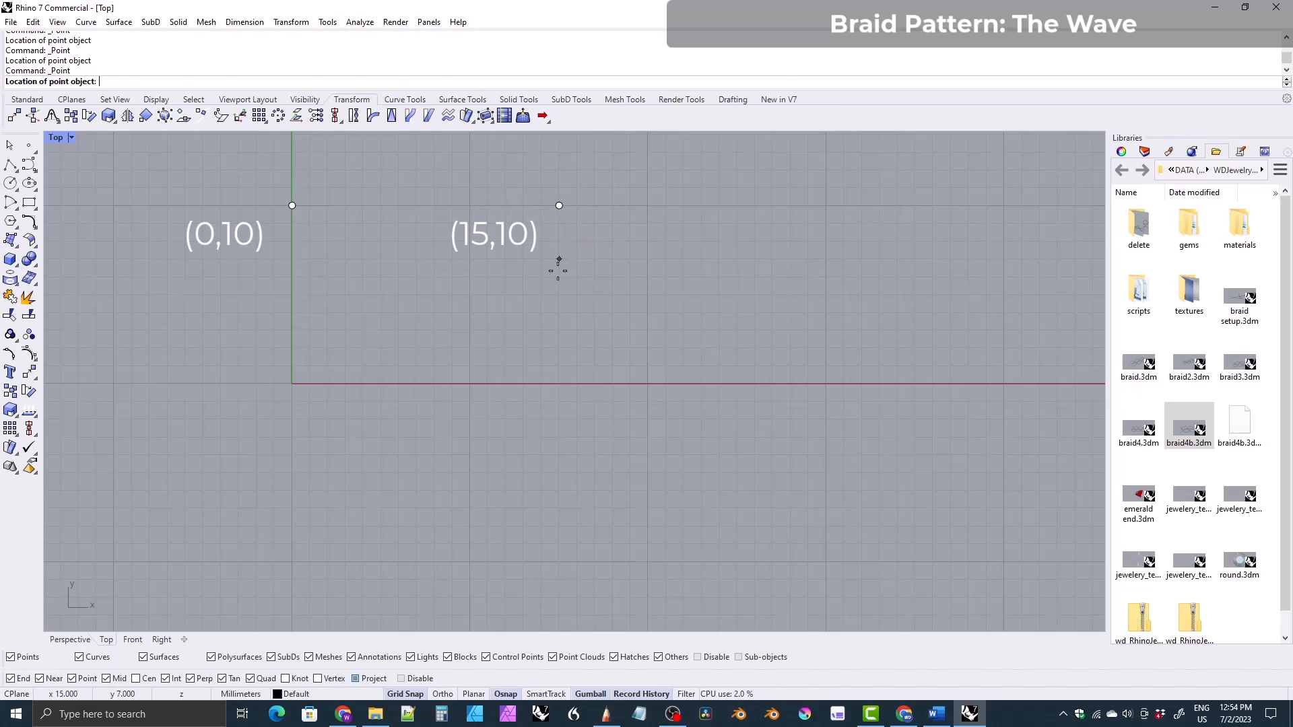
{"action": "left_click", "coordinate": [559, 561]}
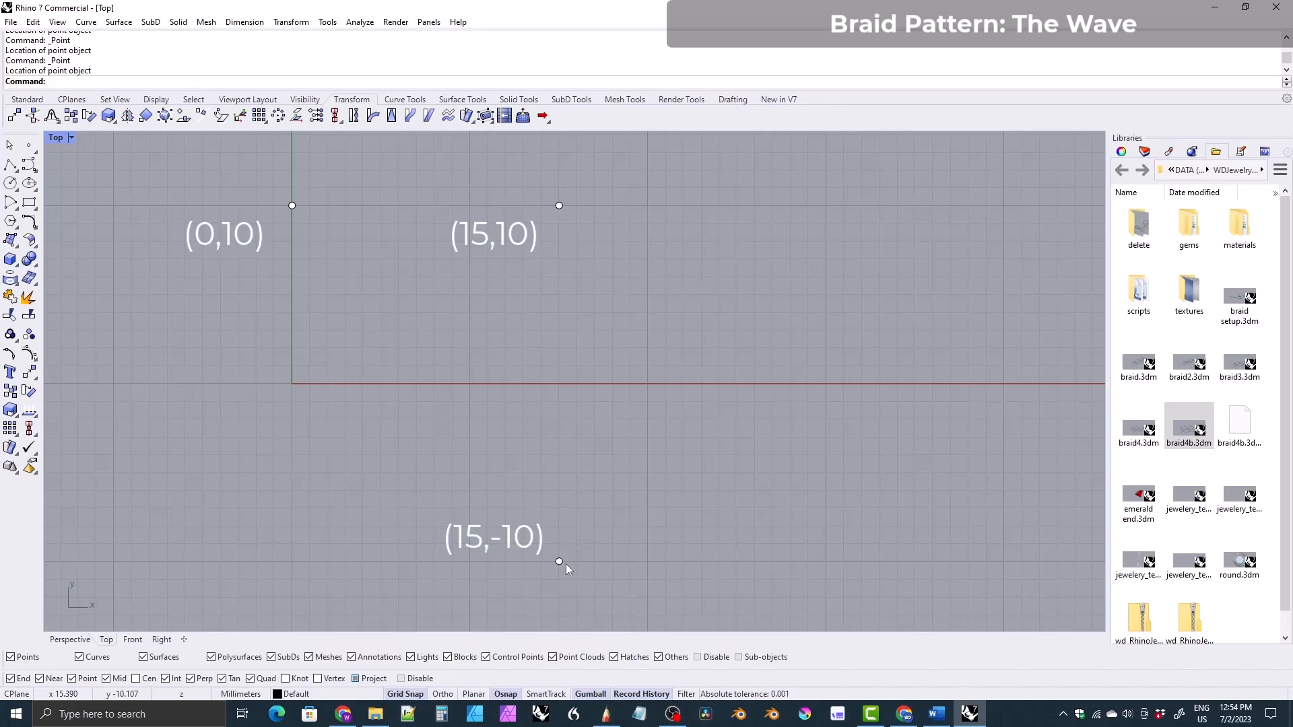
{"action": "key", "text": "Return"}
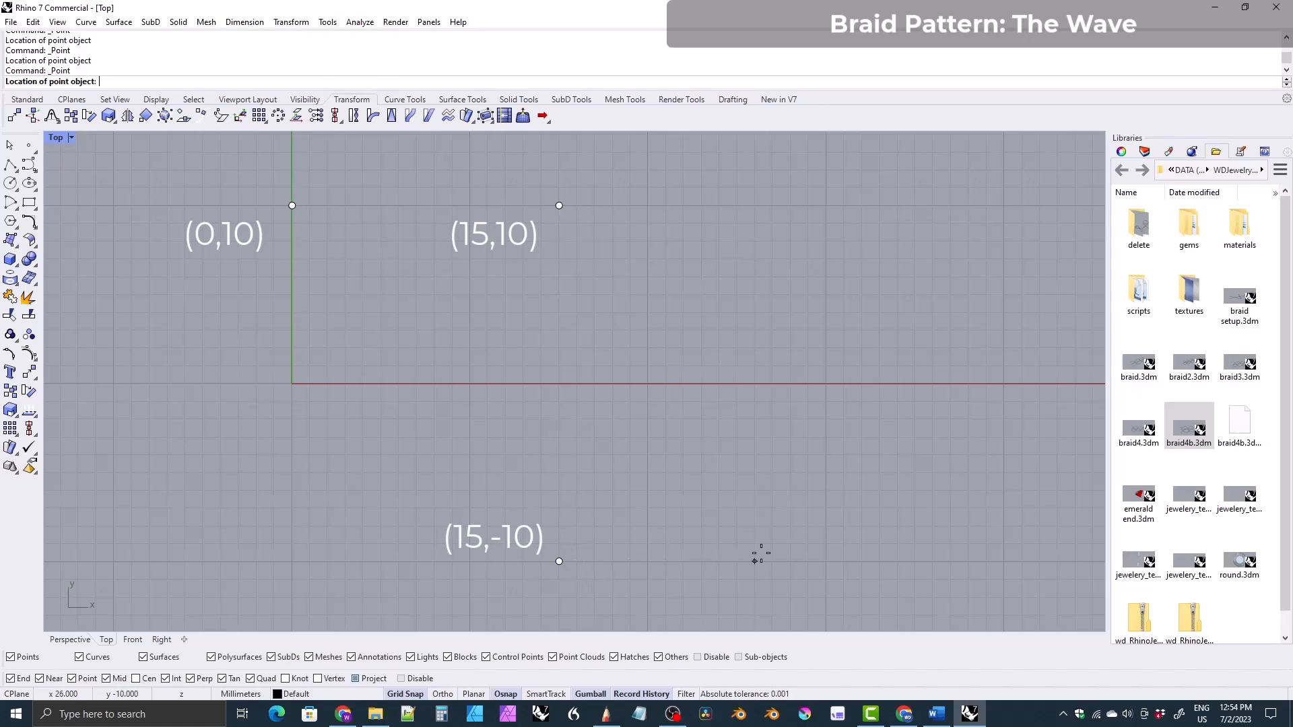
{"action": "left_click", "coordinate": [826, 560]}
- Create an open degree-3 ControlPoint curve from the four guide points with Curve through points, then delete the points
{"action": "right_click_drag", "start_coordinate": [571, 344], "coordinate": [583, 405], "text": "ctrl"}
{"action": "right_click_drag", "start_coordinate": [583, 405], "coordinate": [620, 400]}
{"action": "left_click_drag", "start_coordinate": [397, 224], "coordinate": [805, 499]}
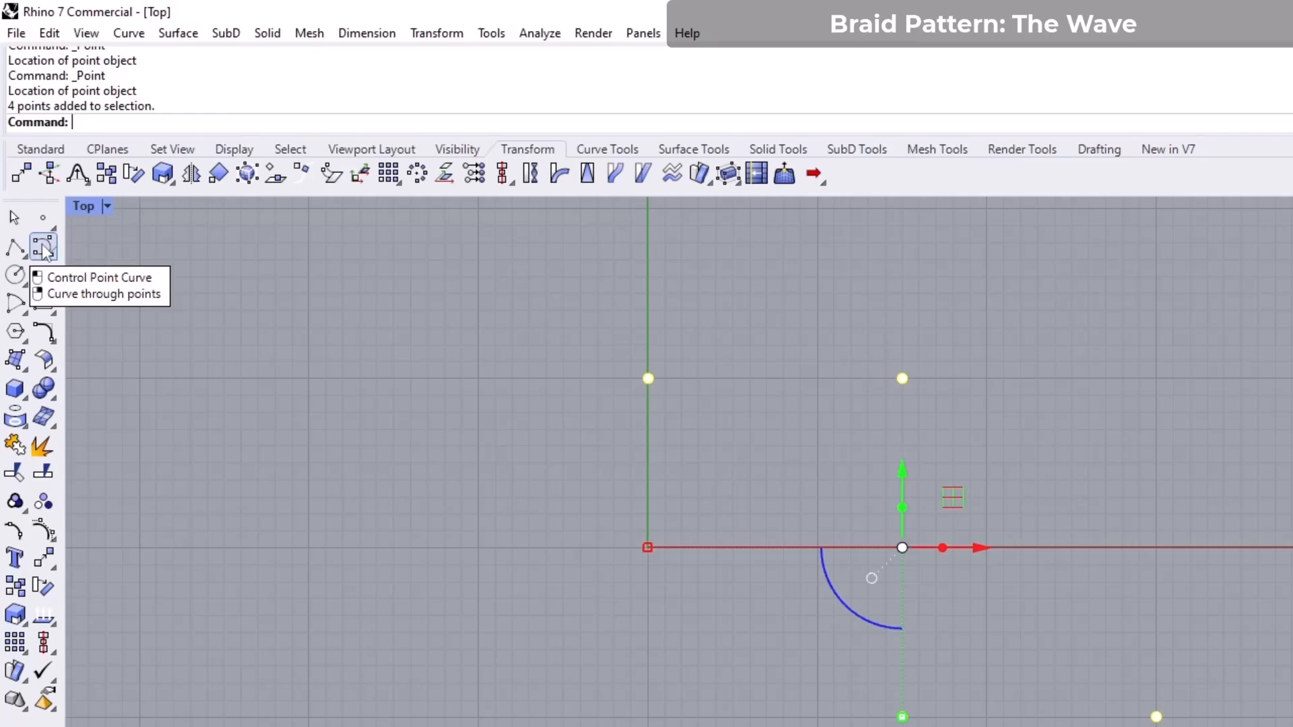
{"action": "right_click", "coordinate": [44, 250]}
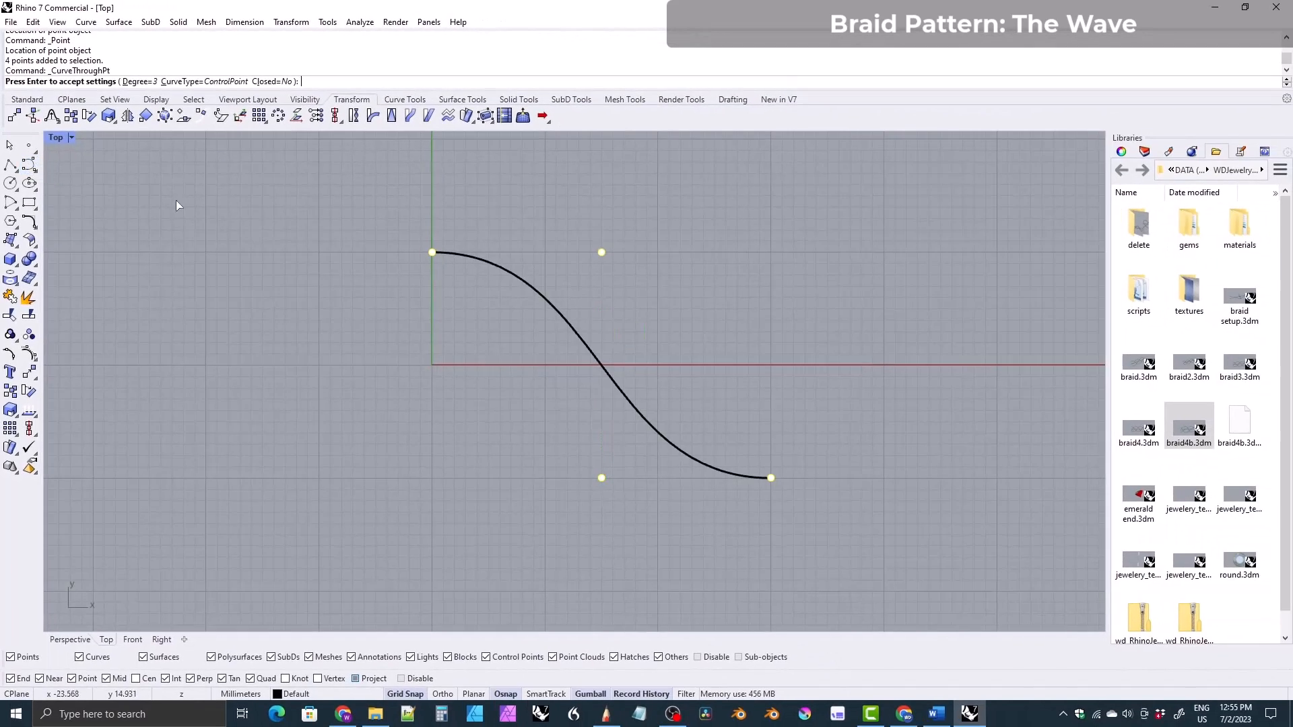
{"action": "right_click_drag", "start_coordinate": [376, 330], "coordinate": [393, 342]}
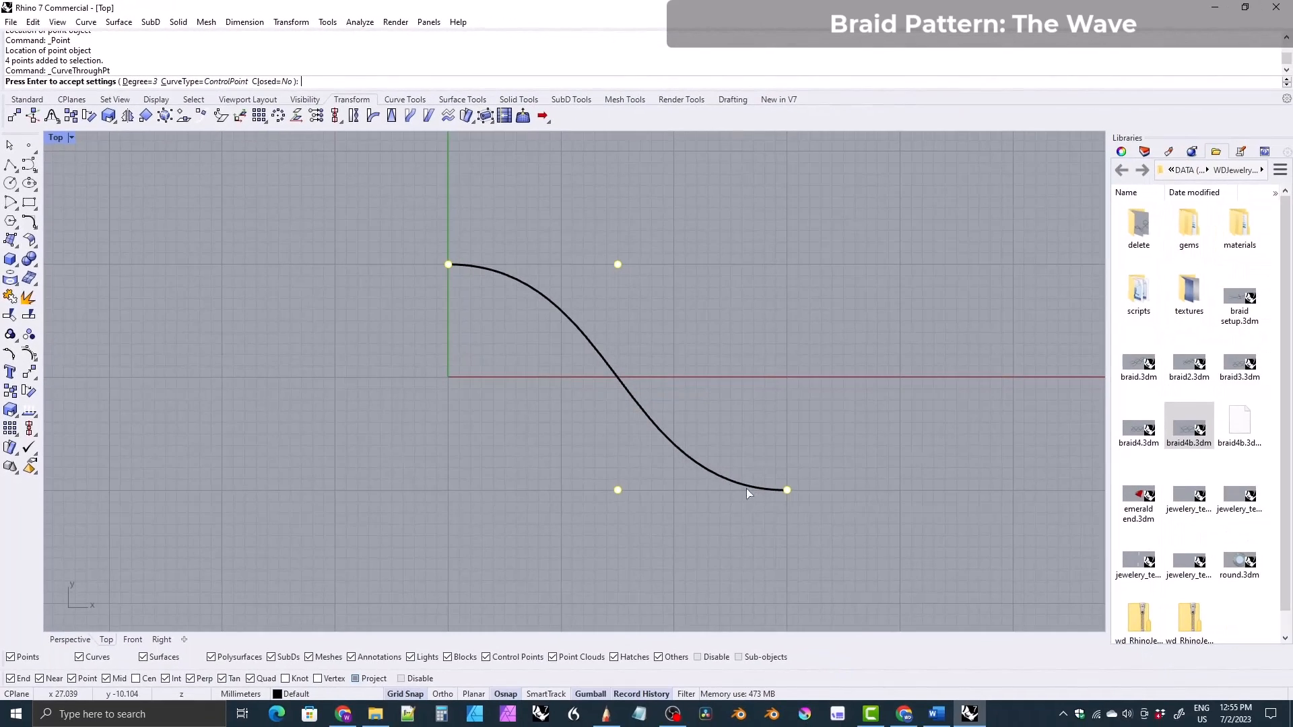
{"action": "key", "text": "Return"}
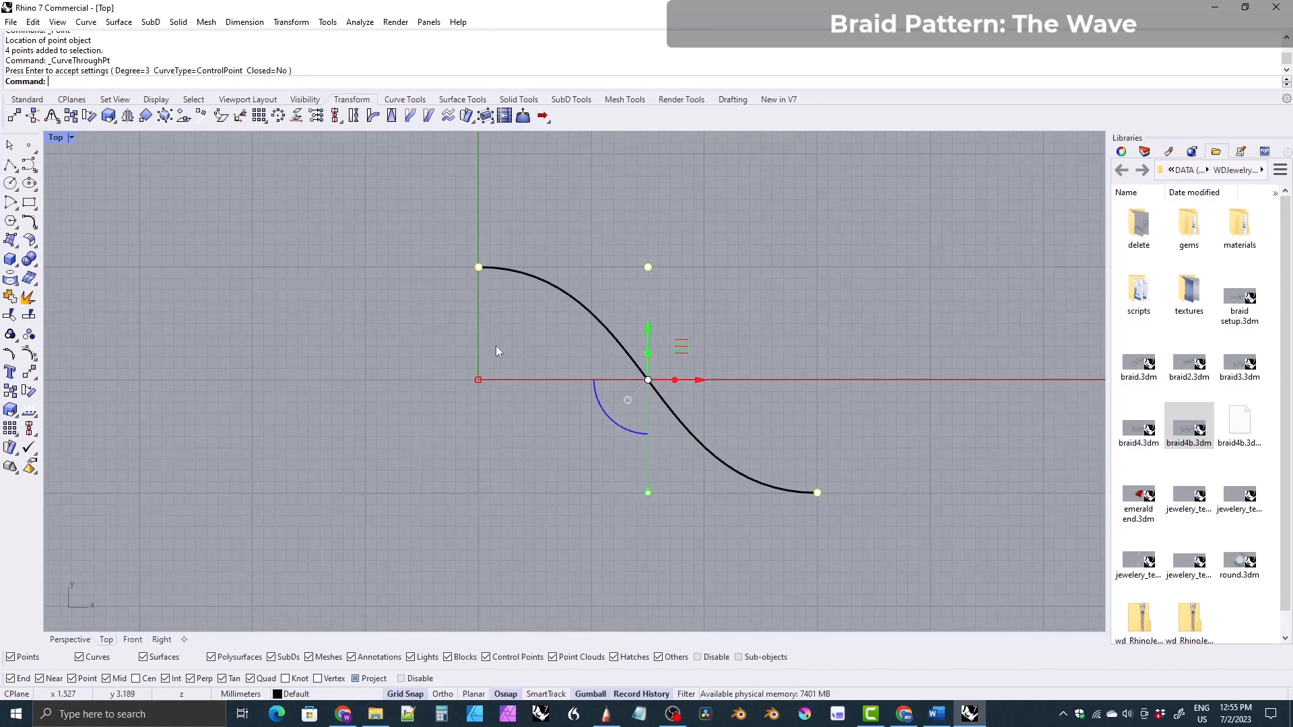
{"action": "key", "text": "Delete"}
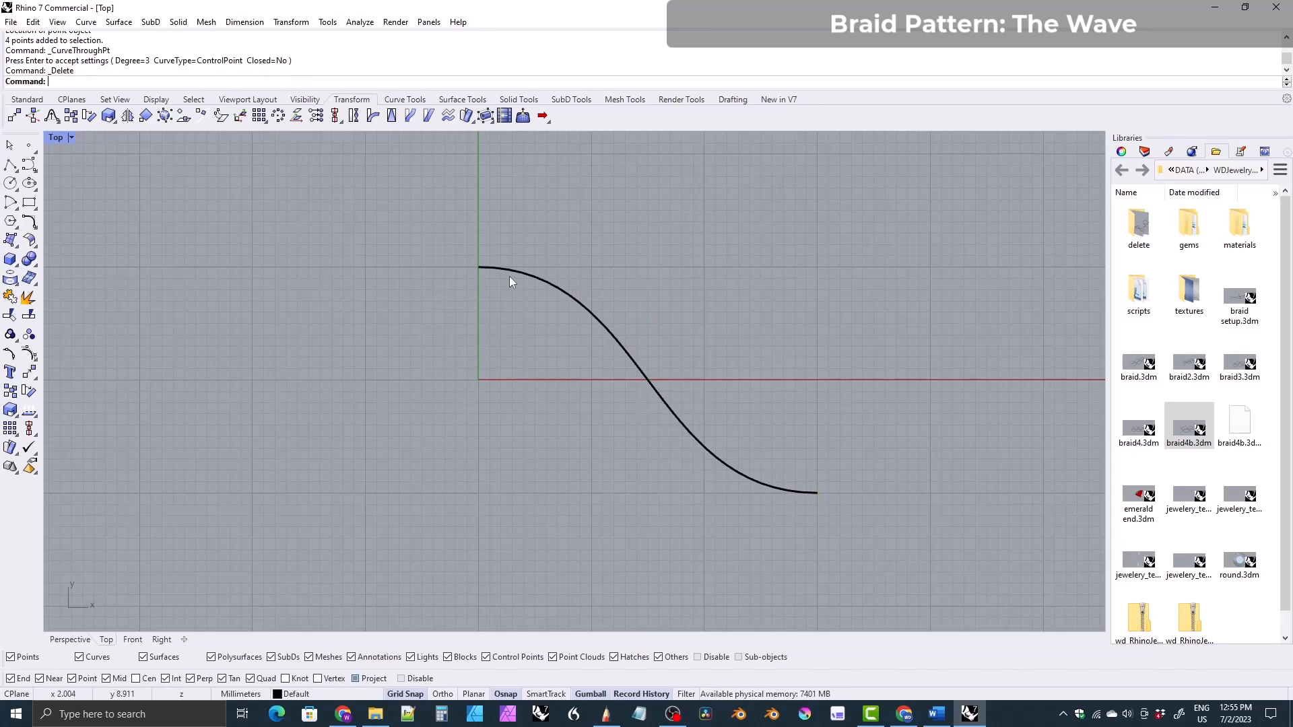
- Mirror a copy of the half-wave curve across the Y axis, starting the mirror plane at the curve's upper end (0,10)
{"action": "right_click_drag", "start_coordinate": [569, 375], "coordinate": [627, 365]}
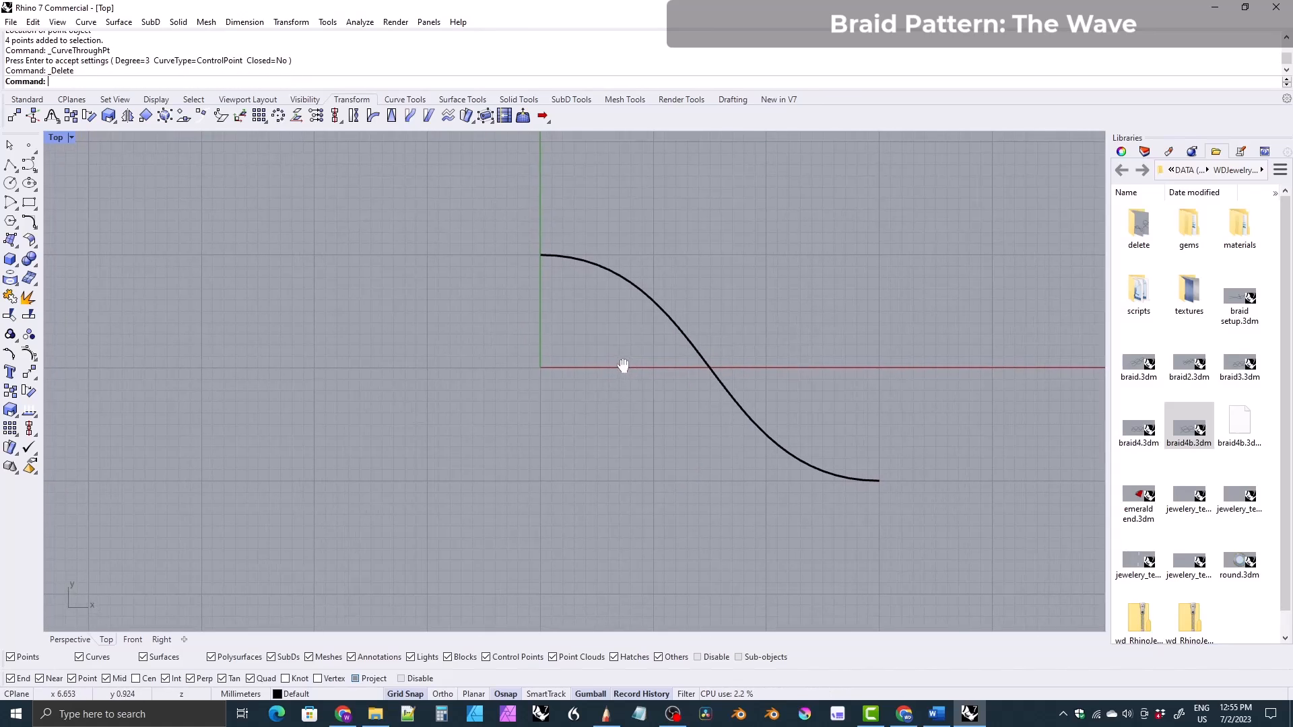
{"action": "left_click", "coordinate": [644, 303]}
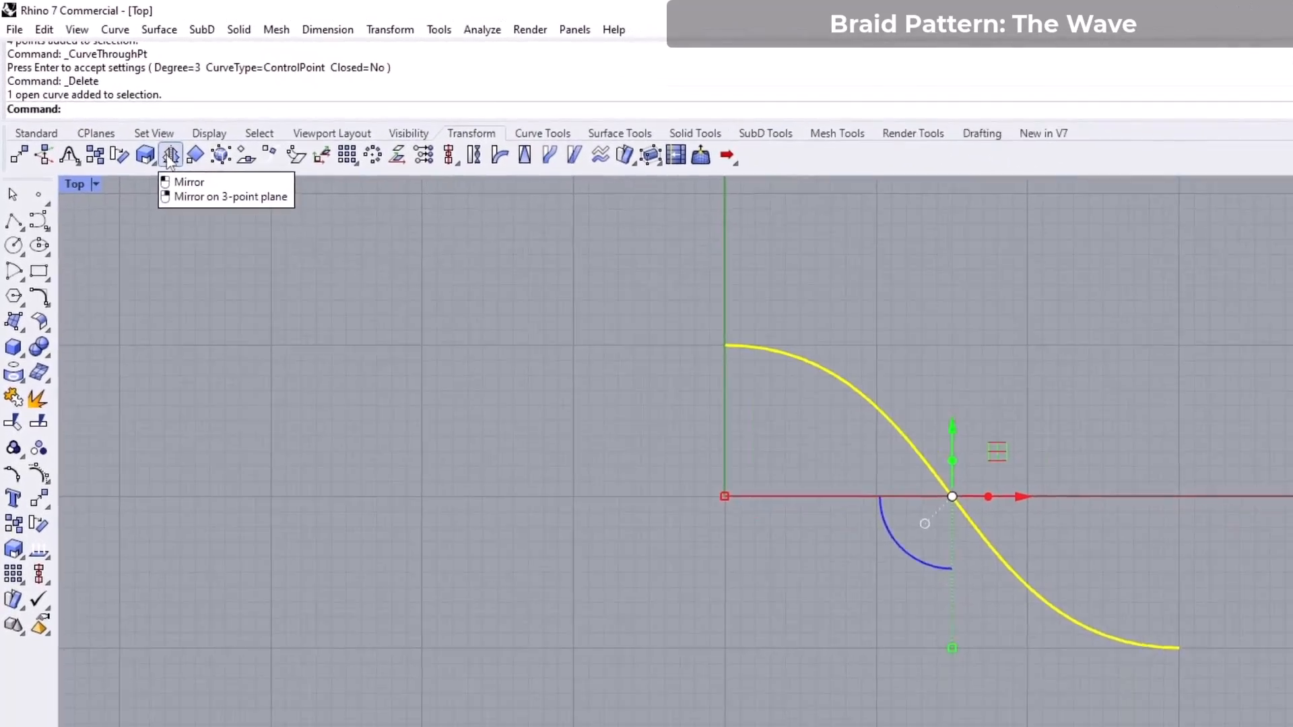
{"action": "left_click", "coordinate": [170, 155]}
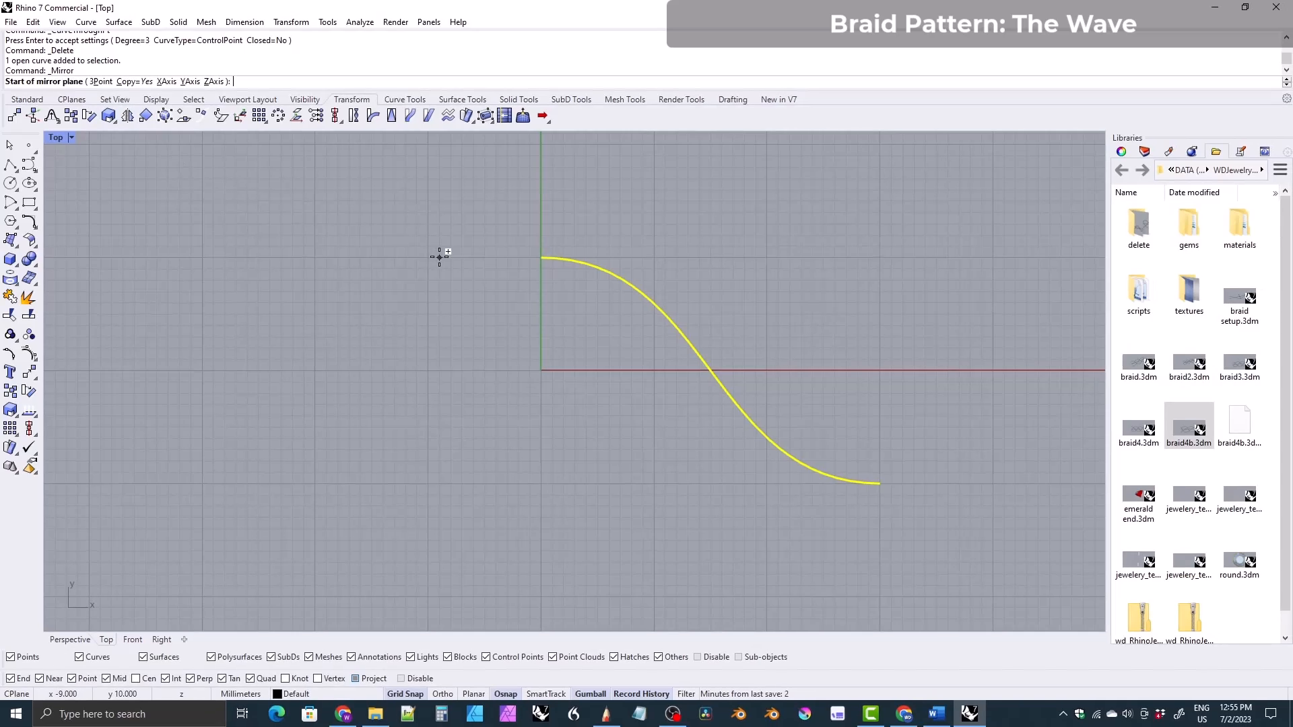
{"action": "left_click", "coordinate": [540, 258]}
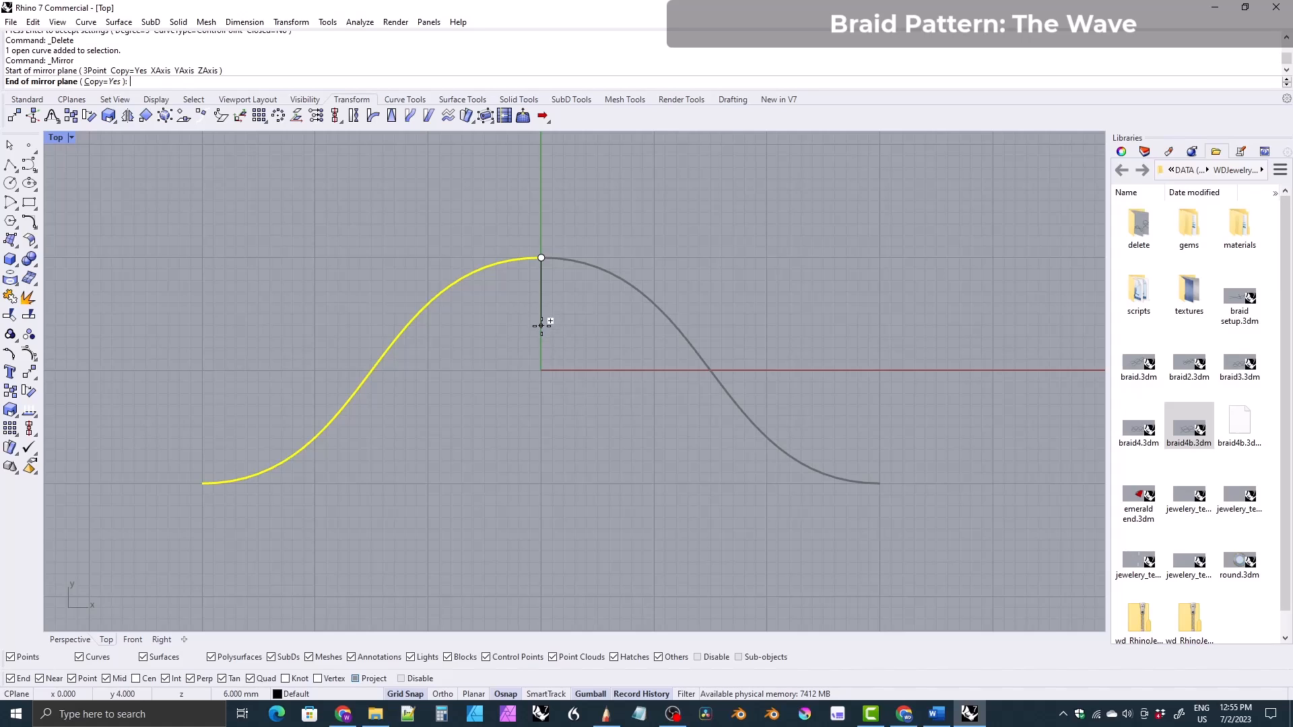
{"action": "left_click", "coordinate": [540, 325]}
{"action": "right_click_drag", "start_coordinate": [537, 375], "coordinate": [562, 361]}
{"action": "left_click", "coordinate": [544, 408]}
{"action": "left_click", "coordinate": [452, 291]}
{"action": "left_click", "coordinate": [670, 290]}
{"action": "left_click", "coordinate": [604, 404]}
{"action": "mouse_move", "coordinate": [536, 358]}
{"action": "right_mouse_down"}
{"action": "mouse_move", "coordinate": [548, 363]}
{"action": "mouse_move", "coordinate": [538, 370]}
{"action": "right_mouse_up"}
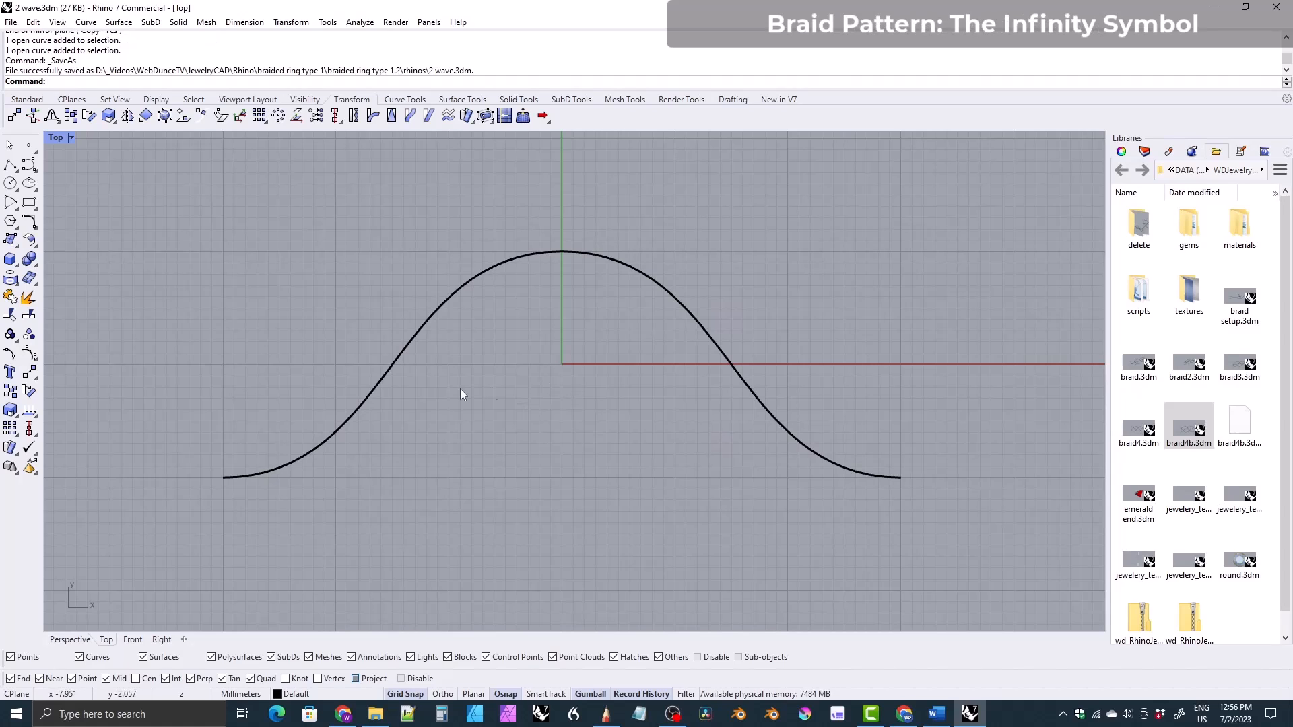
- Switch to the Right view and bring up the curve-drawing tools
{"action": "left_click", "coordinate": [161, 640]}
{"action": "scroll", "coordinate": [576, 408], "scroll_direction": "up", "scroll_amount": 5}
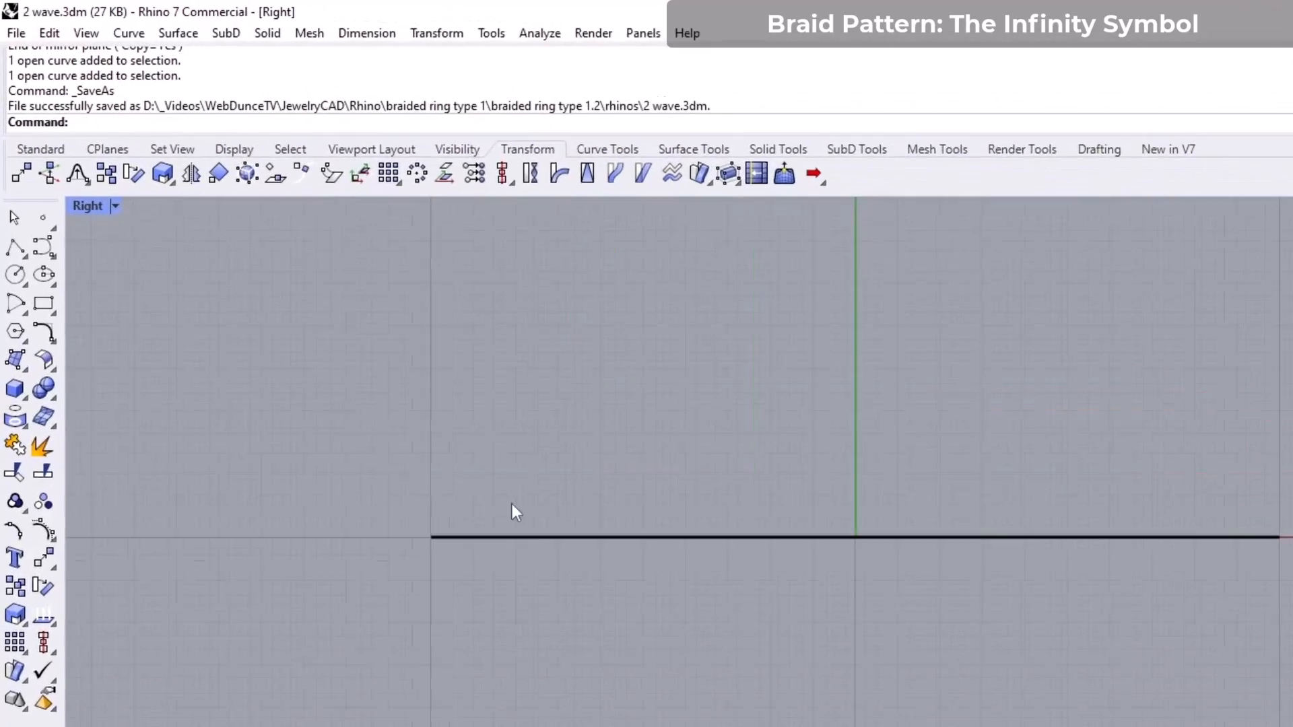
{"action": "left_click", "coordinate": [794, 200]}
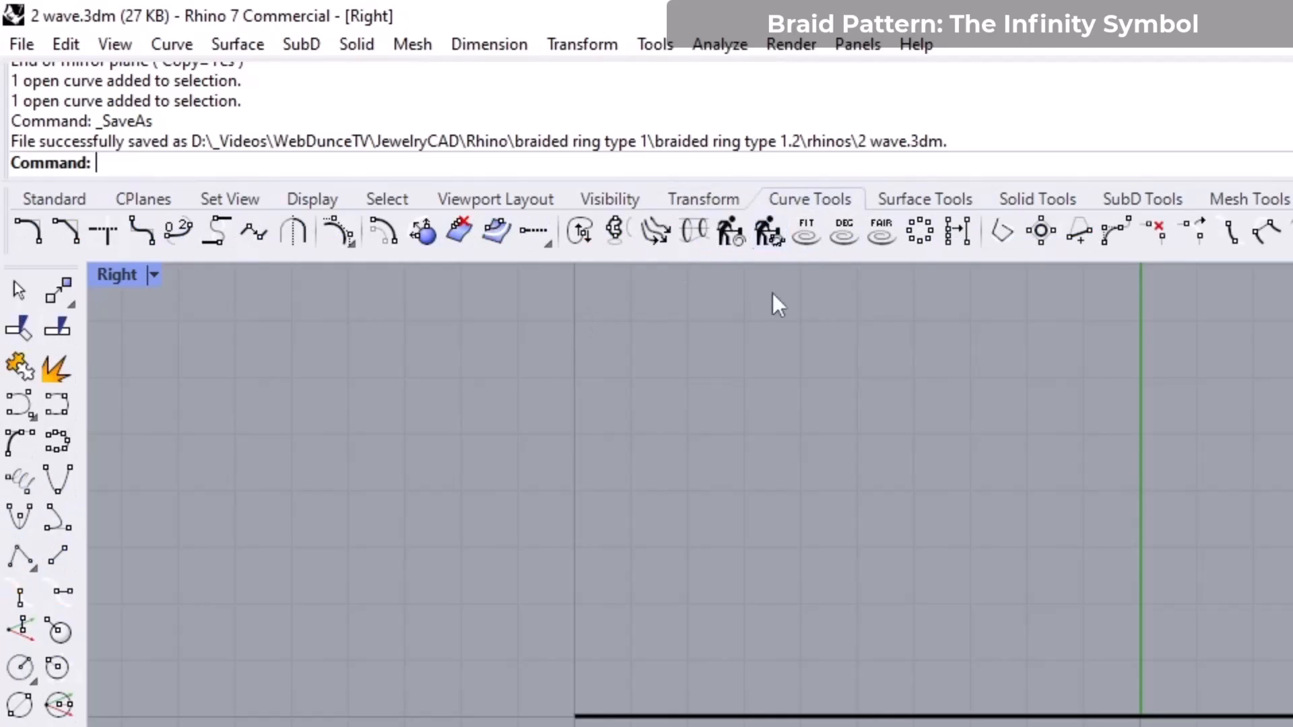
{"action": "left_click", "coordinate": [19, 668]}
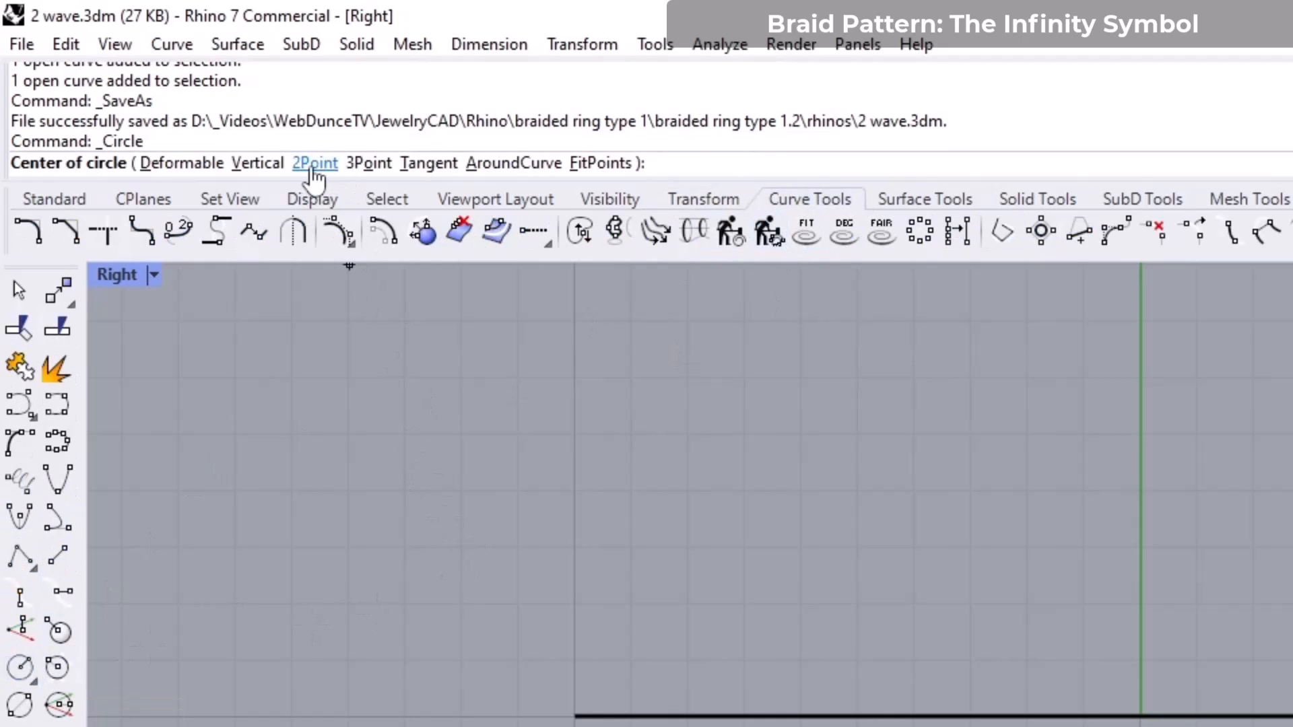
{"action": "left_click", "coordinate": [313, 165]}
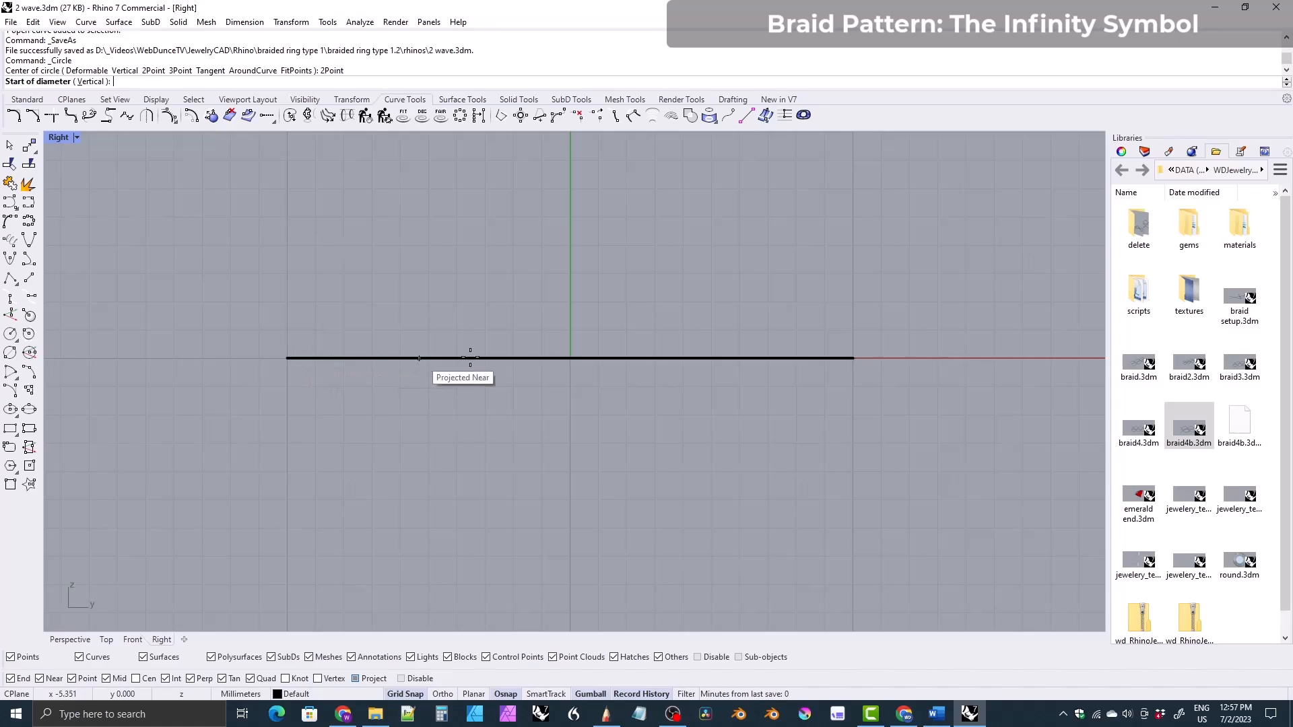
{"action": "left_click", "coordinate": [287, 357]}
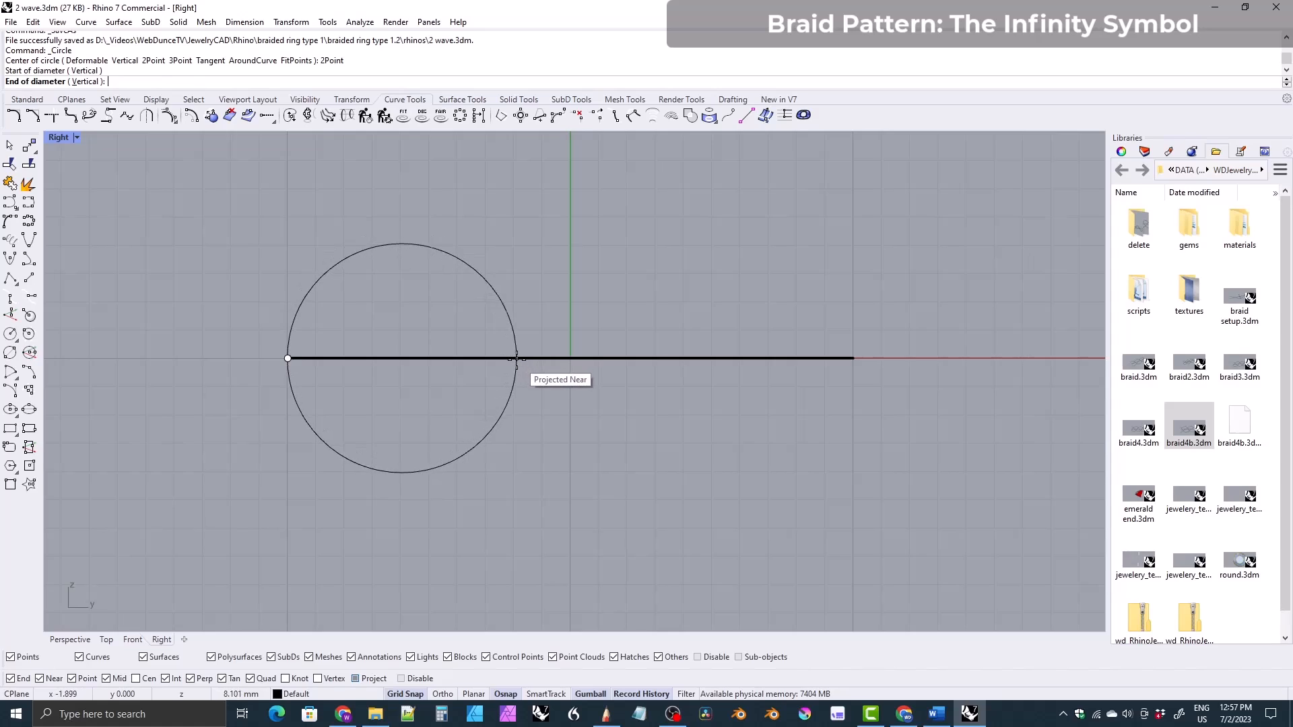
{"action": "key", "text": "Escape"}
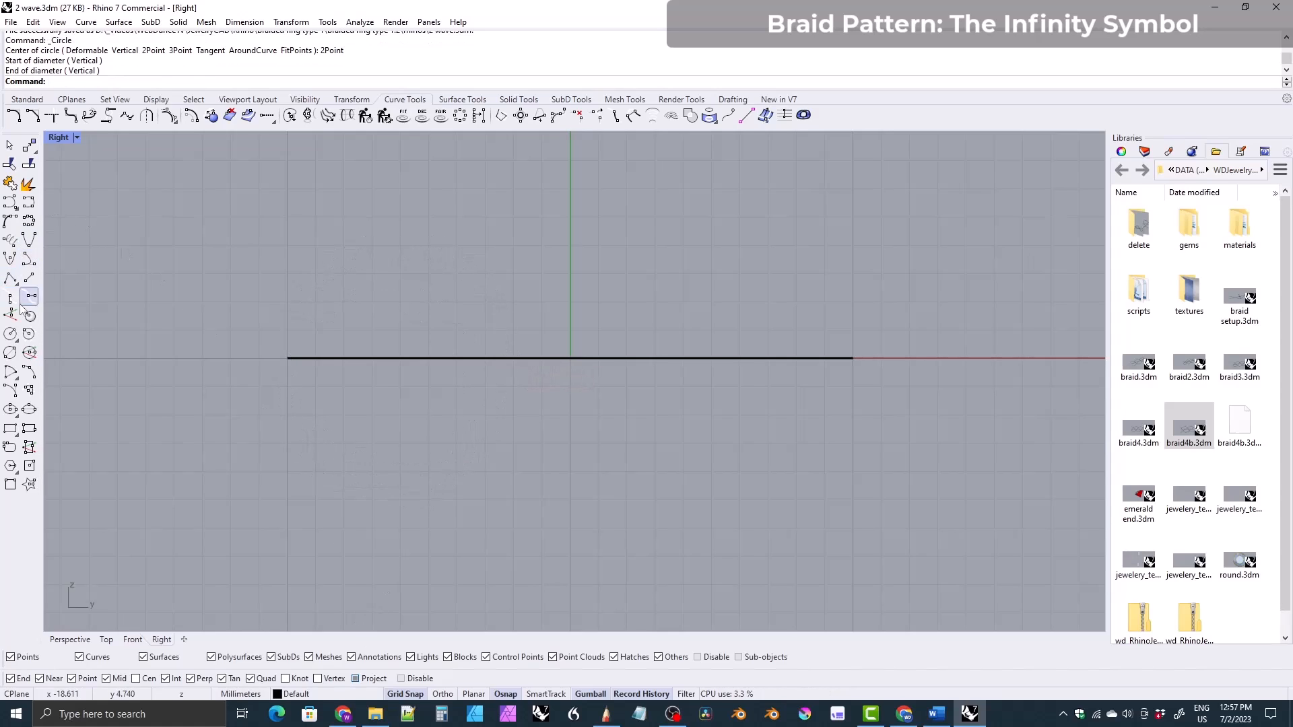
- Draw an 8 mm 2Point circle from the wave's end at Y -10 toward the origin, with the Near snap turned off
{"action": "left_click", "coordinate": [9, 334]}
{"action": "left_click", "coordinate": [156, 82]}
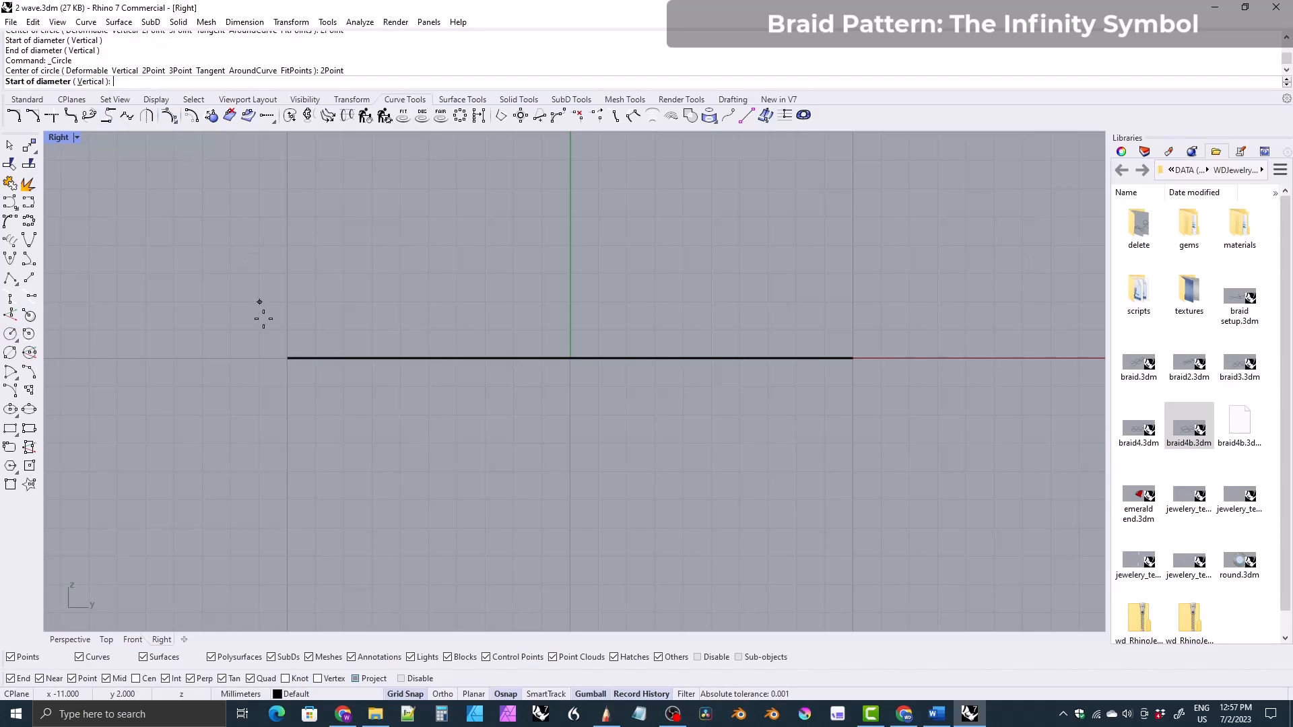
{"action": "left_click", "coordinate": [287, 358]}
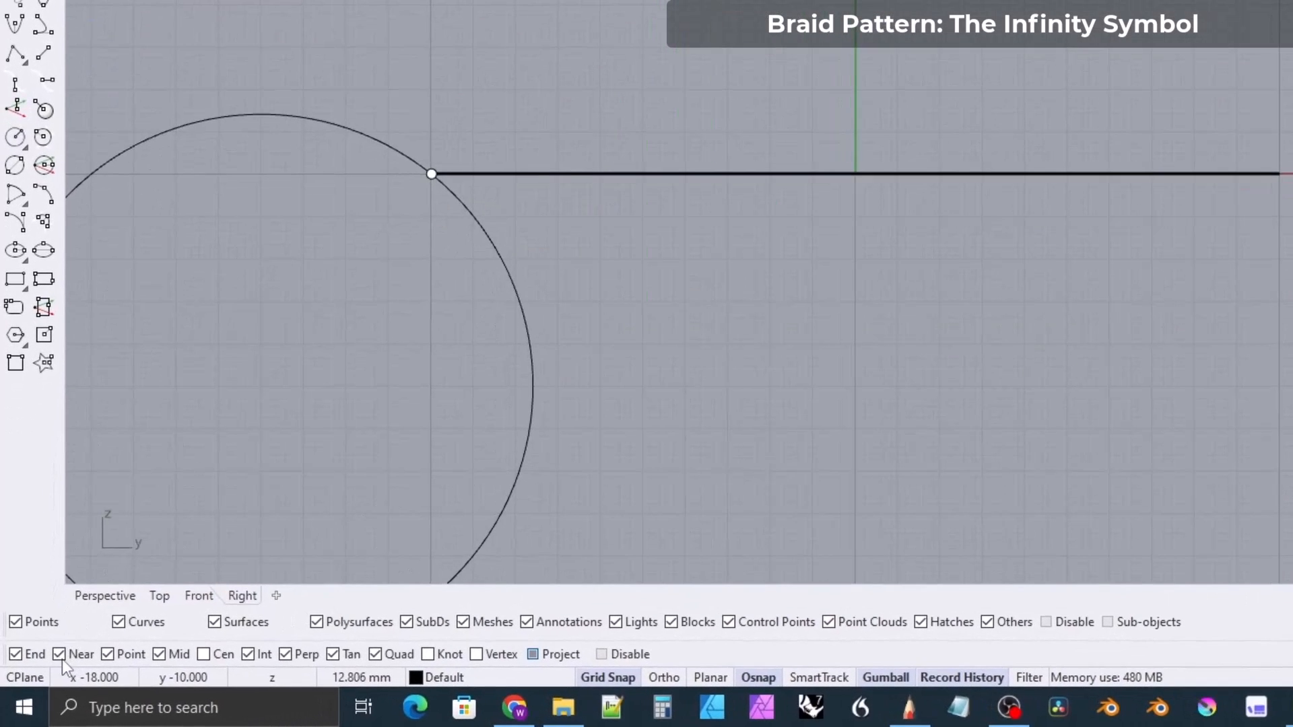
{"action": "left_click", "coordinate": [59, 654]}
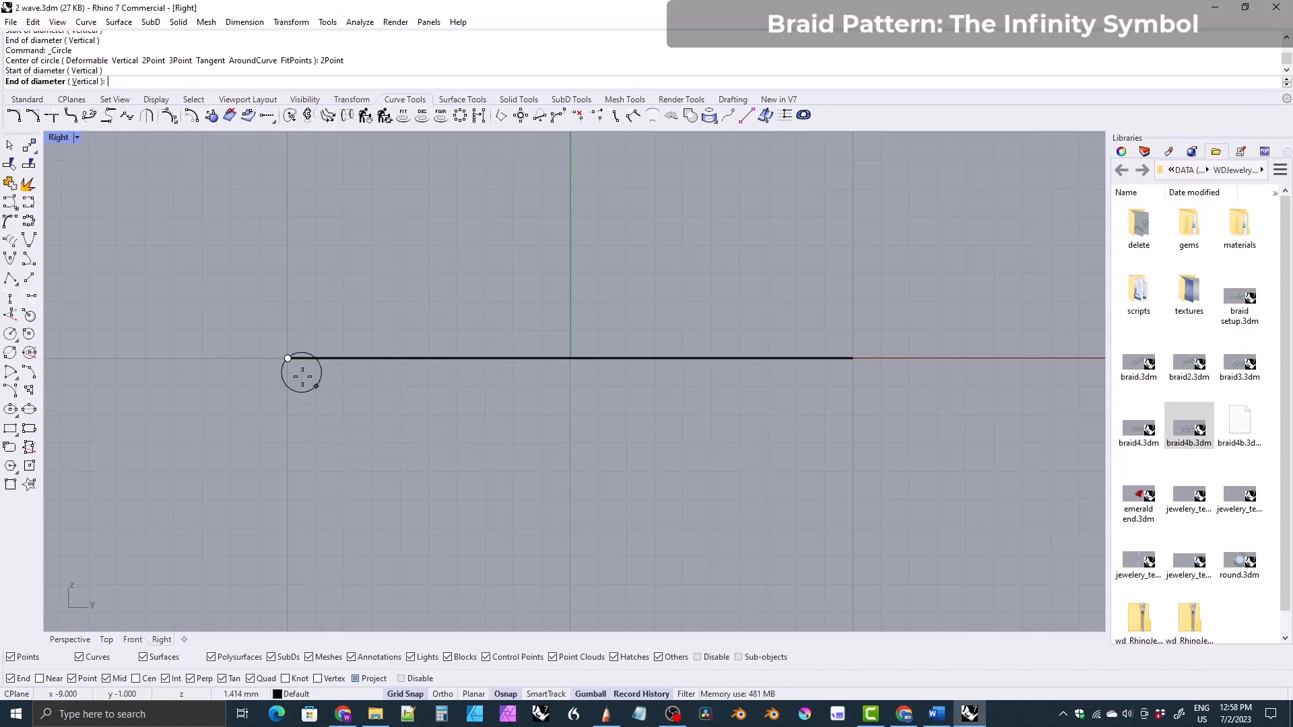
{"action": "left_click", "coordinate": [515, 358]}
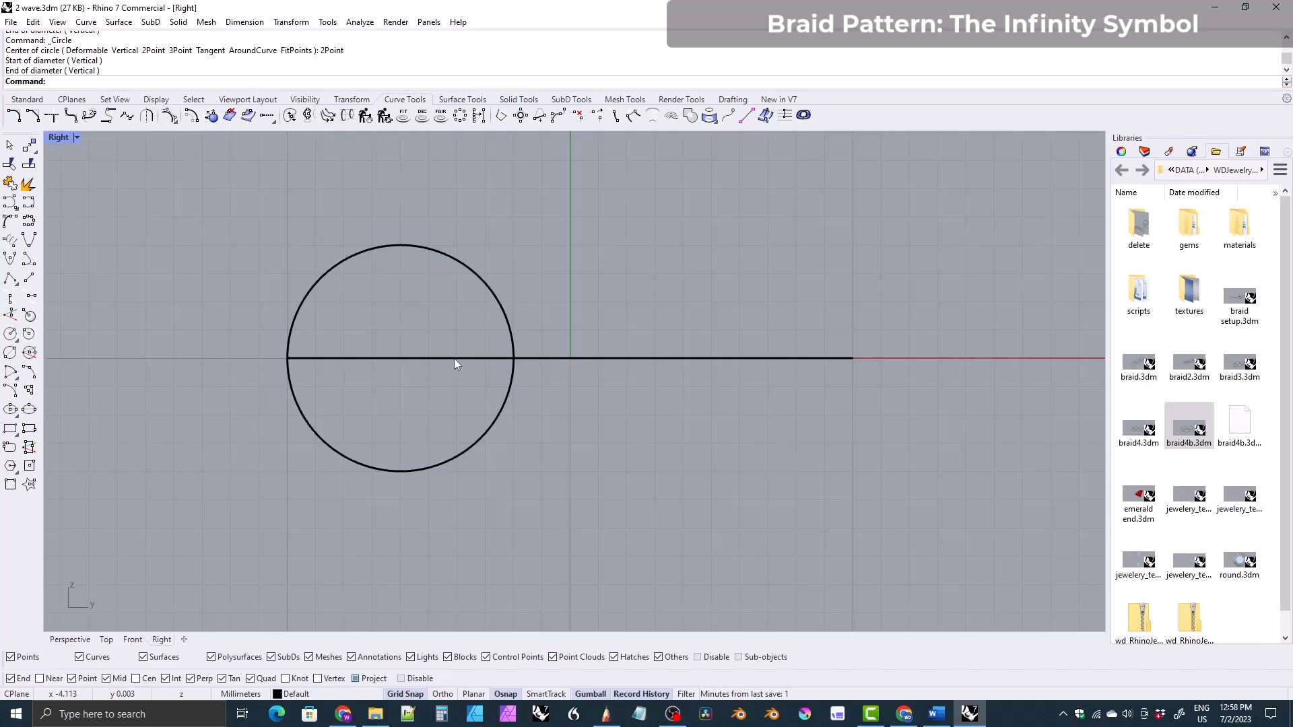
- Examine the circle's placement relative to the wave curve in the Perspective view, then return to the Right view
{"action": "left_click", "coordinate": [86, 640]}
{"action": "right_click_drag", "start_coordinate": [439, 384], "coordinate": [644, 314]}
{"action": "right_click_drag", "start_coordinate": [384, 509], "coordinate": [510, 475]}
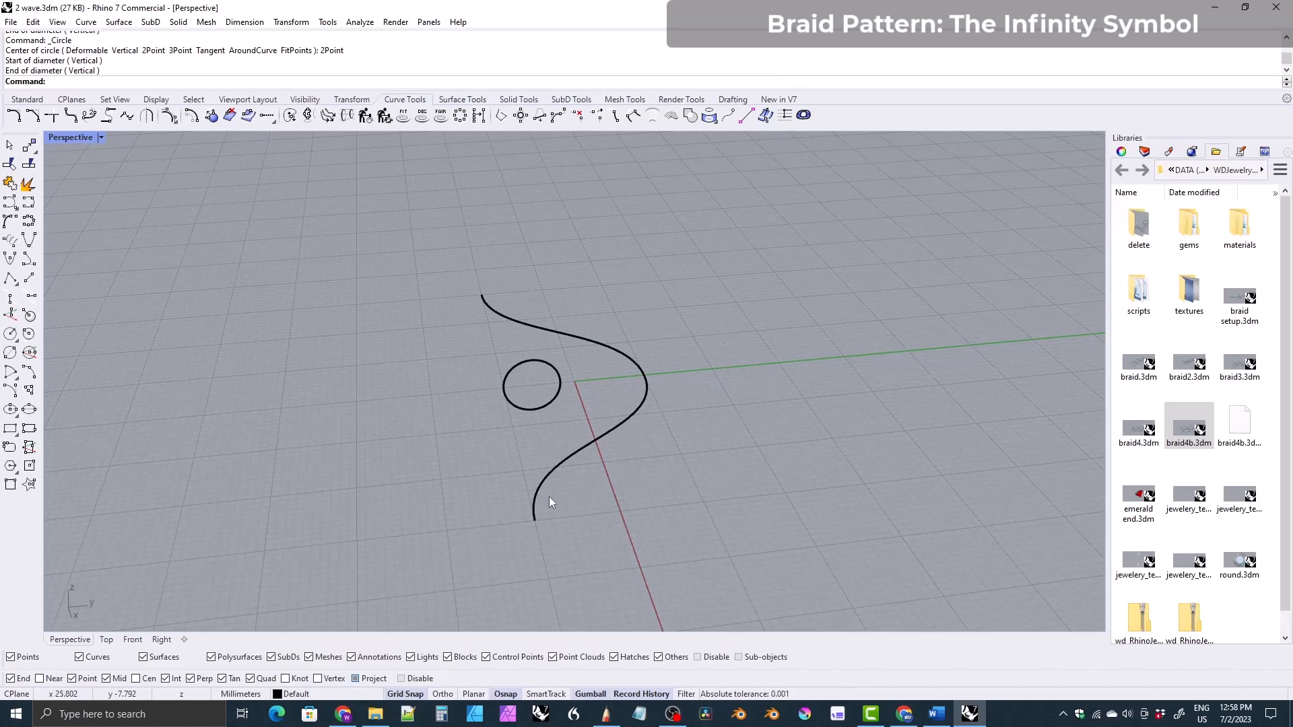
{"action": "right_click_drag", "start_coordinate": [564, 439], "coordinate": [453, 368]}
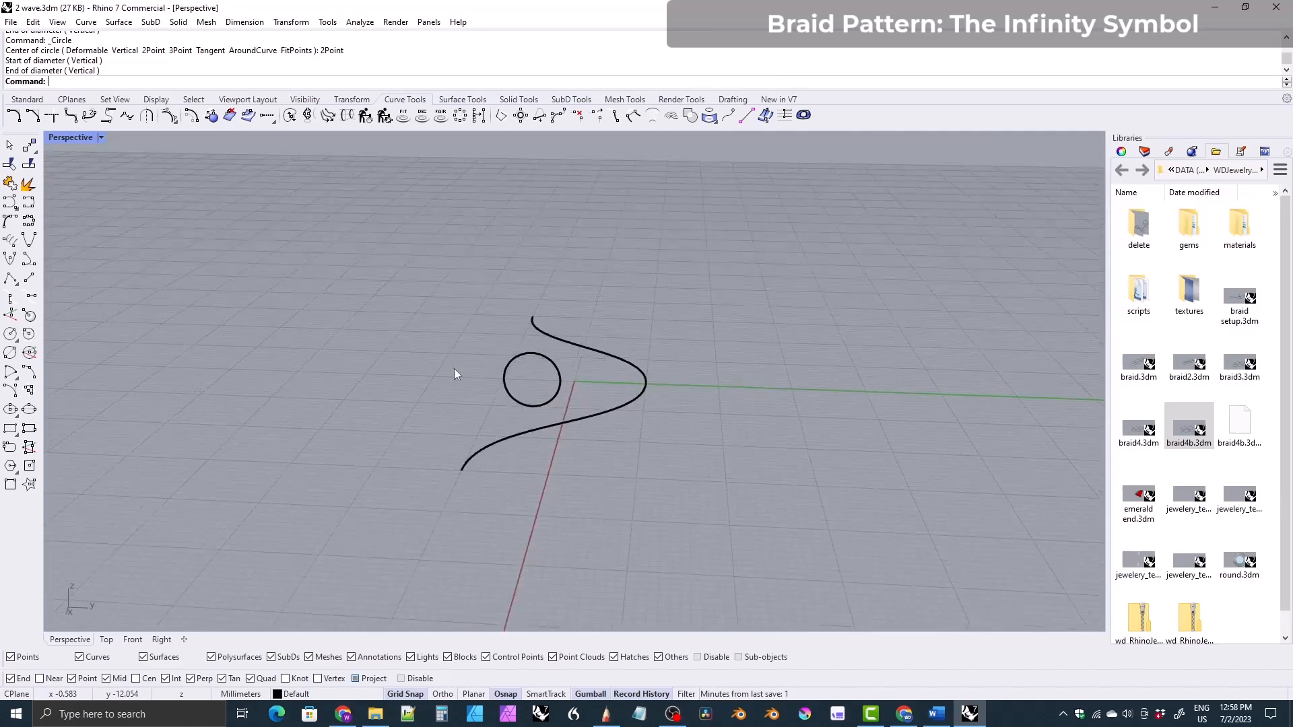
{"action": "left_click", "coordinate": [162, 640]}
{"action": "right_click_drag", "start_coordinate": [450, 406], "coordinate": [414, 426]}
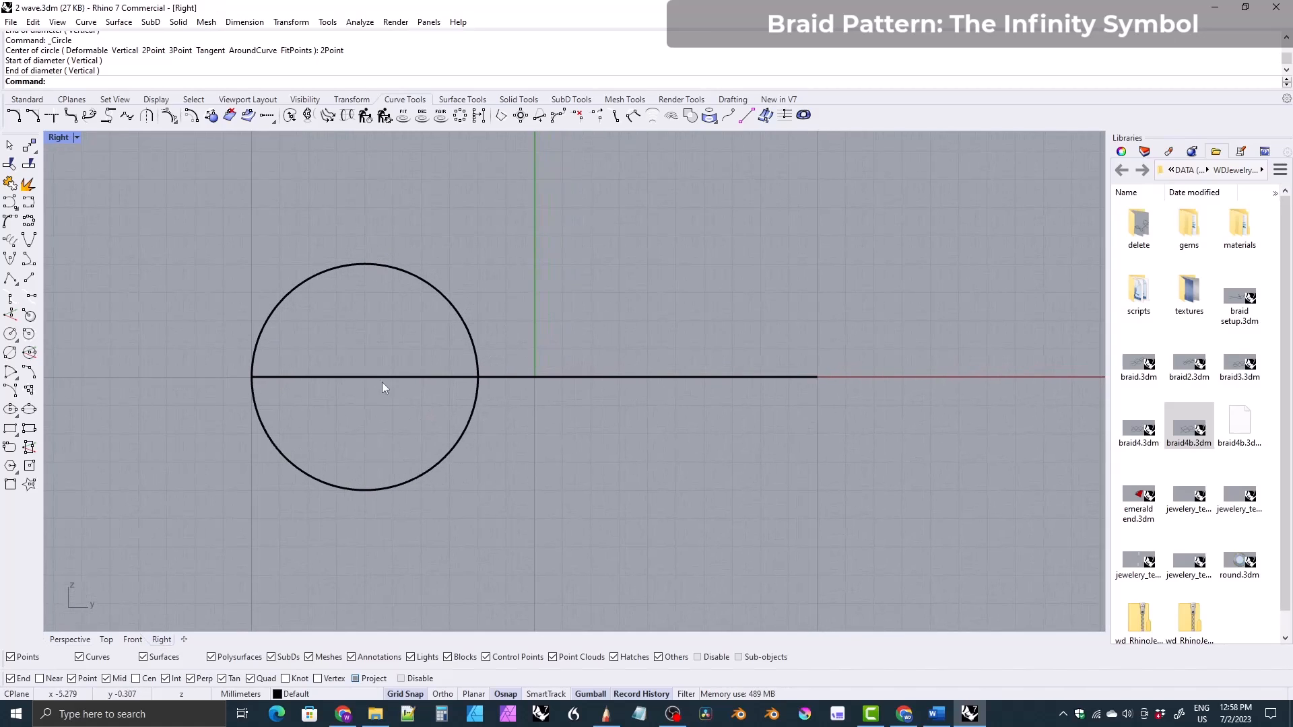
- Split the circle at points on its upper, left and lower quadrants
{"action": "left_click", "coordinate": [300, 284]}
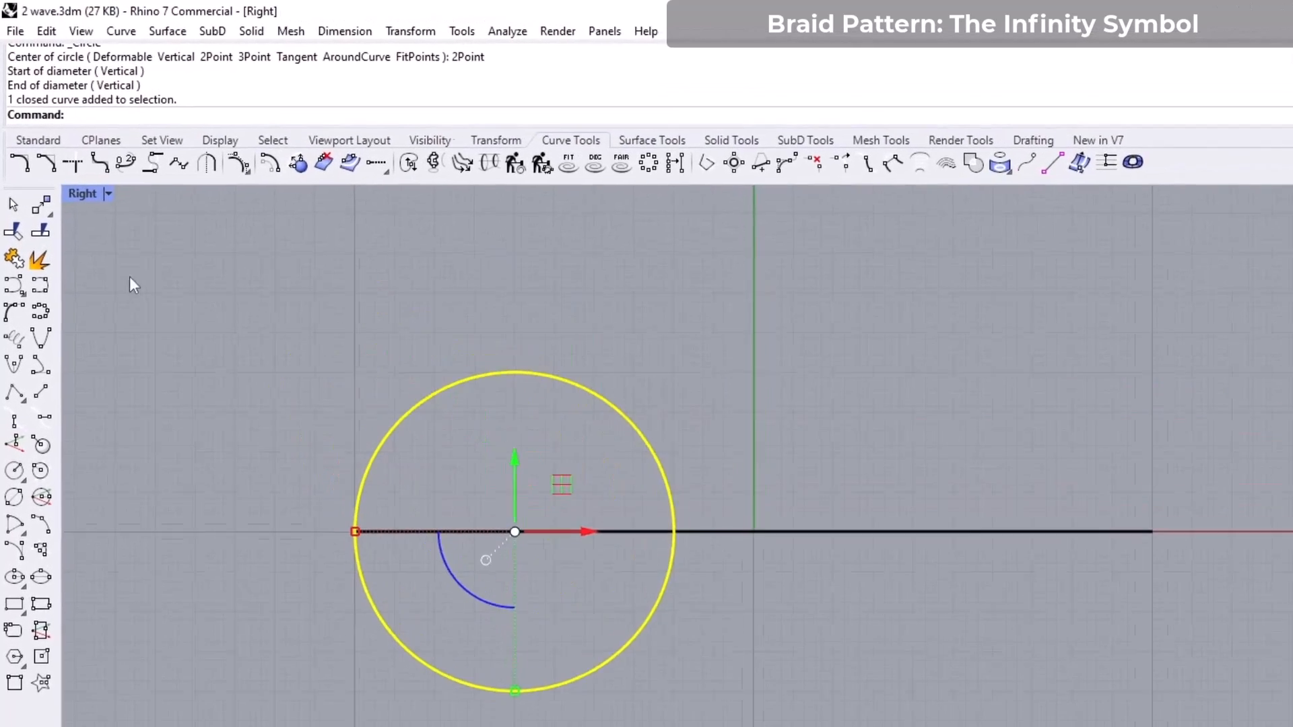
{"action": "left_click", "coordinate": [30, 167]}
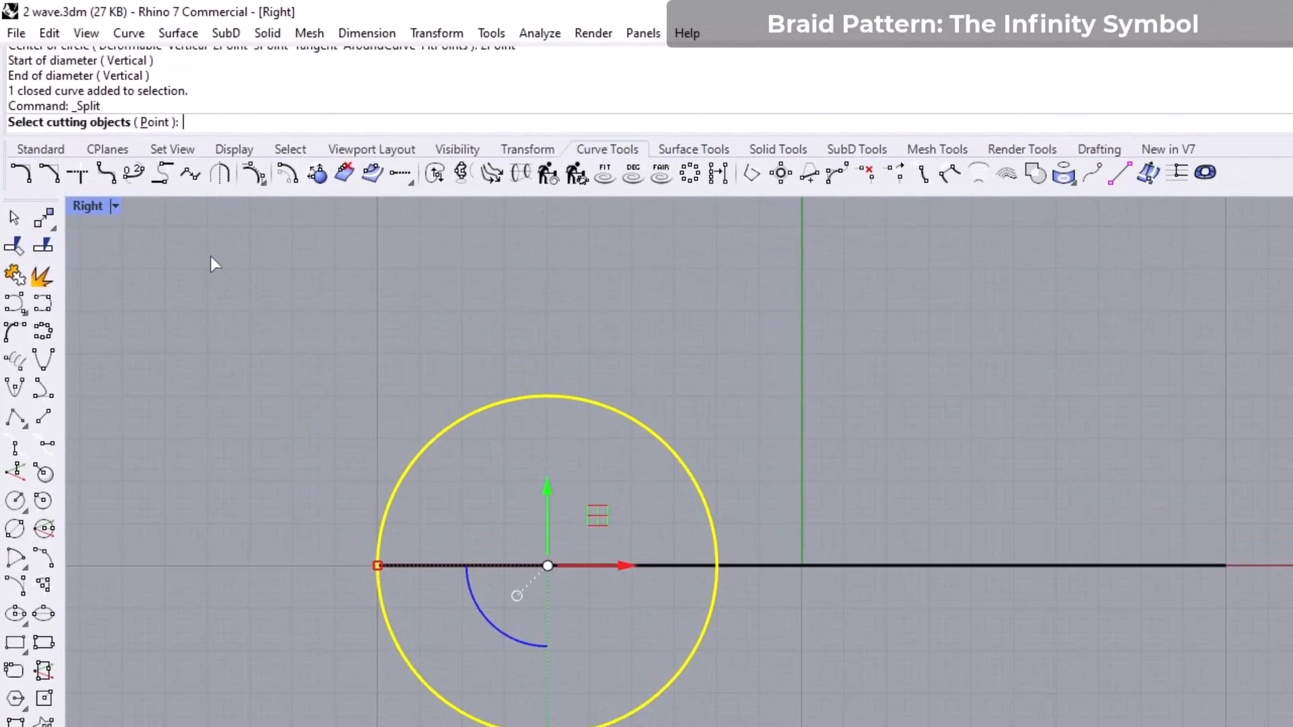
{"action": "left_click", "coordinate": [155, 123]}
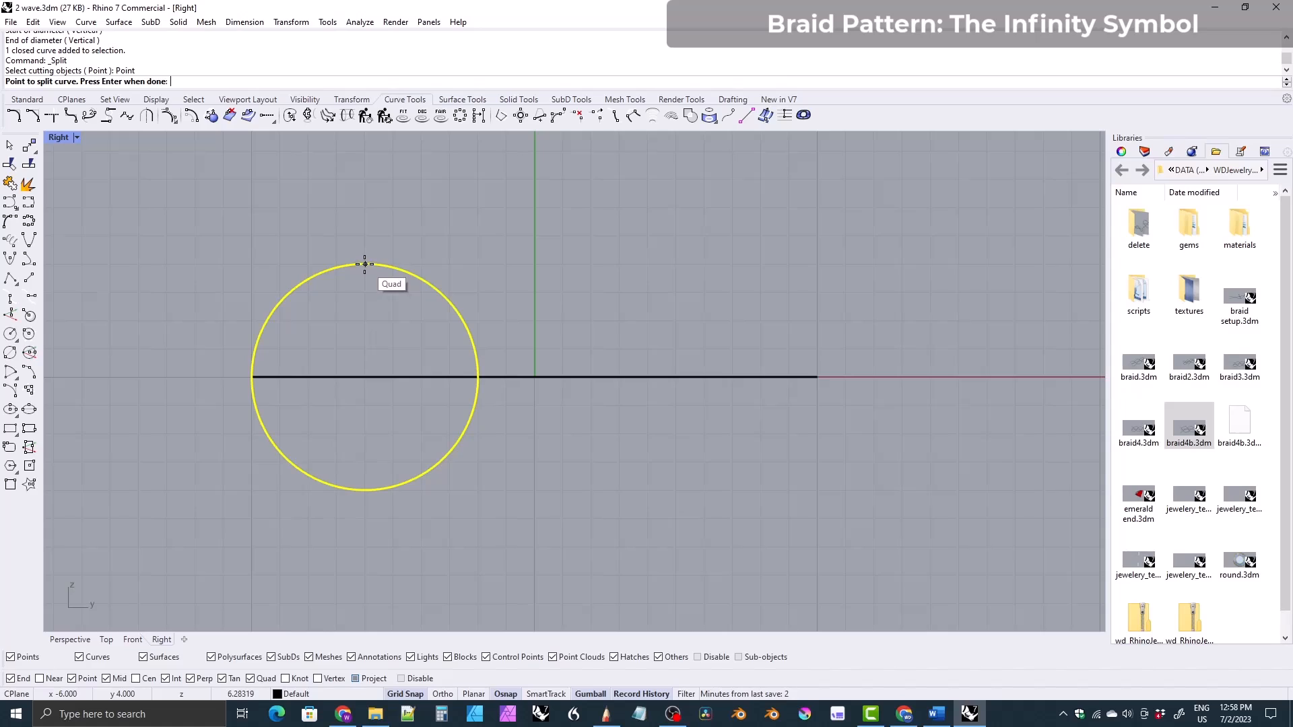
{"action": "left_click", "coordinate": [365, 264]}
{"action": "left_click", "coordinate": [251, 378]}
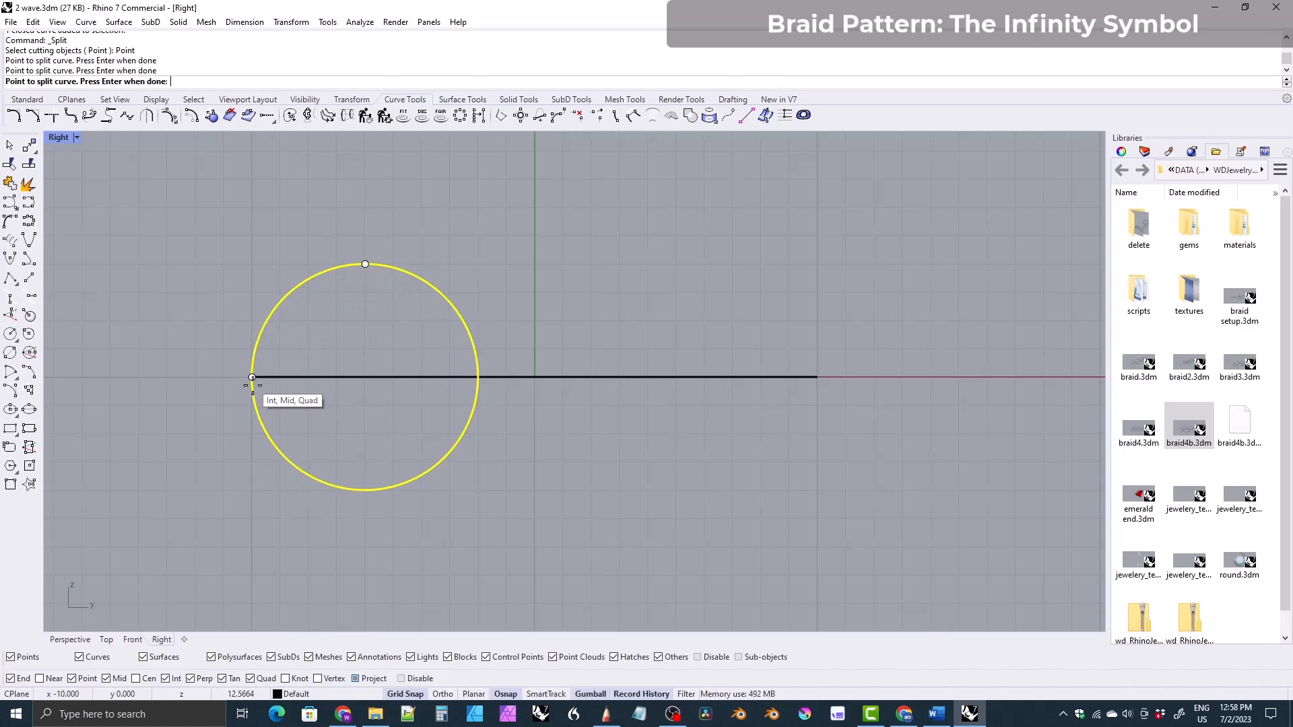
{"action": "left_click", "coordinate": [365, 489]}
{"action": "right_click", "coordinate": [410, 527]}
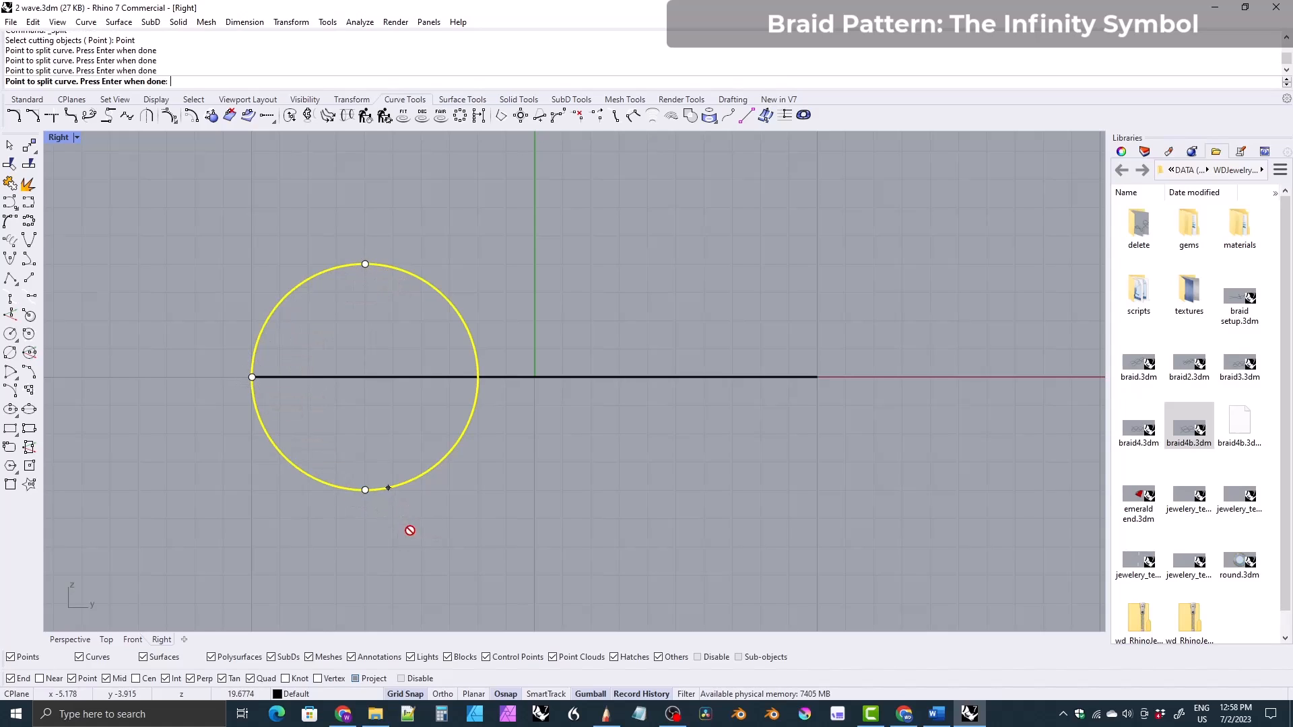
- Delete the right half of the split circle, keeping the two quarter arcs at the wave's end
{"action": "right_click_drag", "start_coordinate": [450, 439], "coordinate": [489, 422]}
{"action": "left_click", "coordinate": [498, 424]}
{"action": "right_click_drag", "start_coordinate": [607, 431], "coordinate": [537, 428]}
{"action": "key", "text": "Delete"}
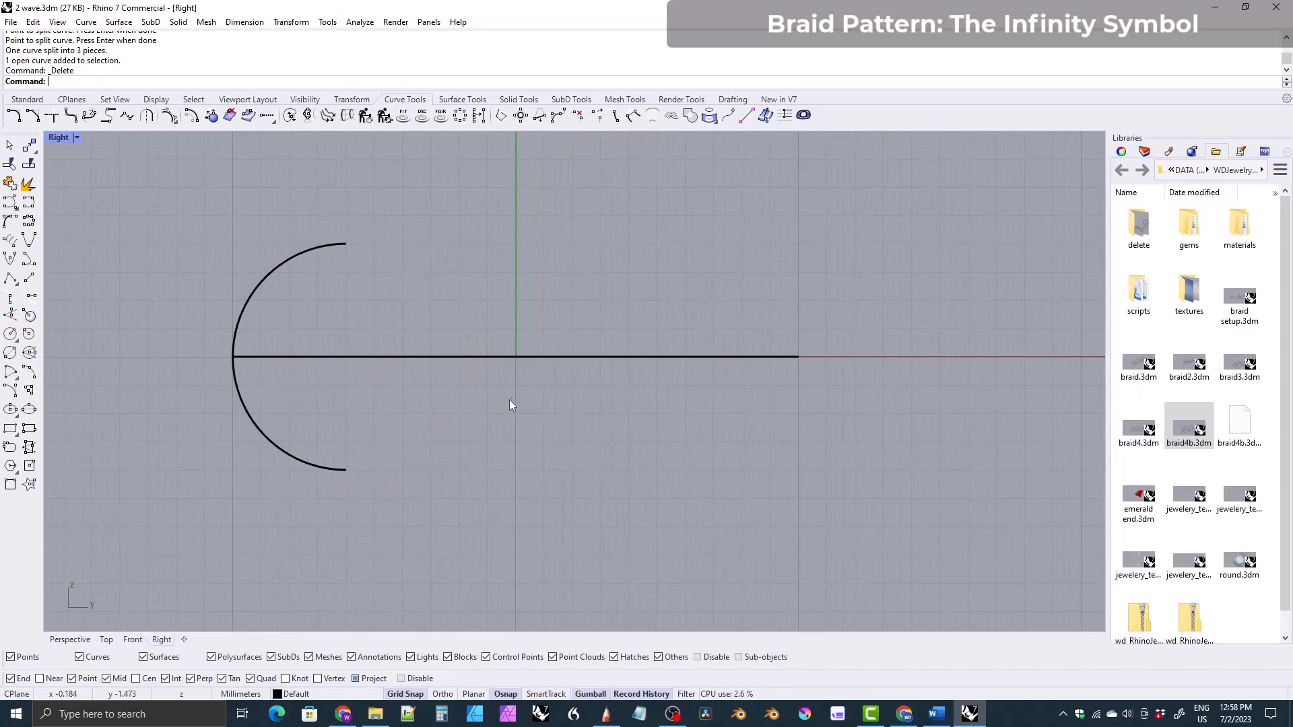
- Mirror a copy of both quarter arcs across the vertical axis through the origin
{"action": "left_click", "coordinate": [292, 461]}
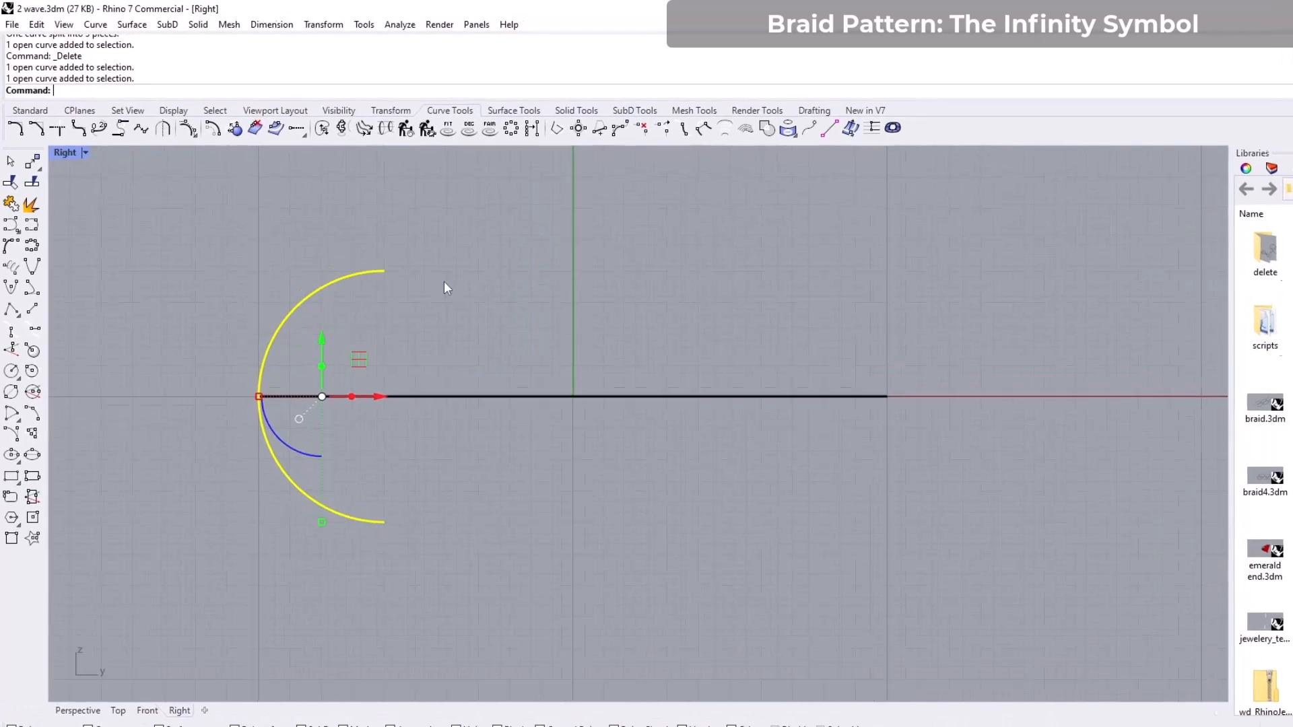
{"action": "left_click", "coordinate": [517, 147]}
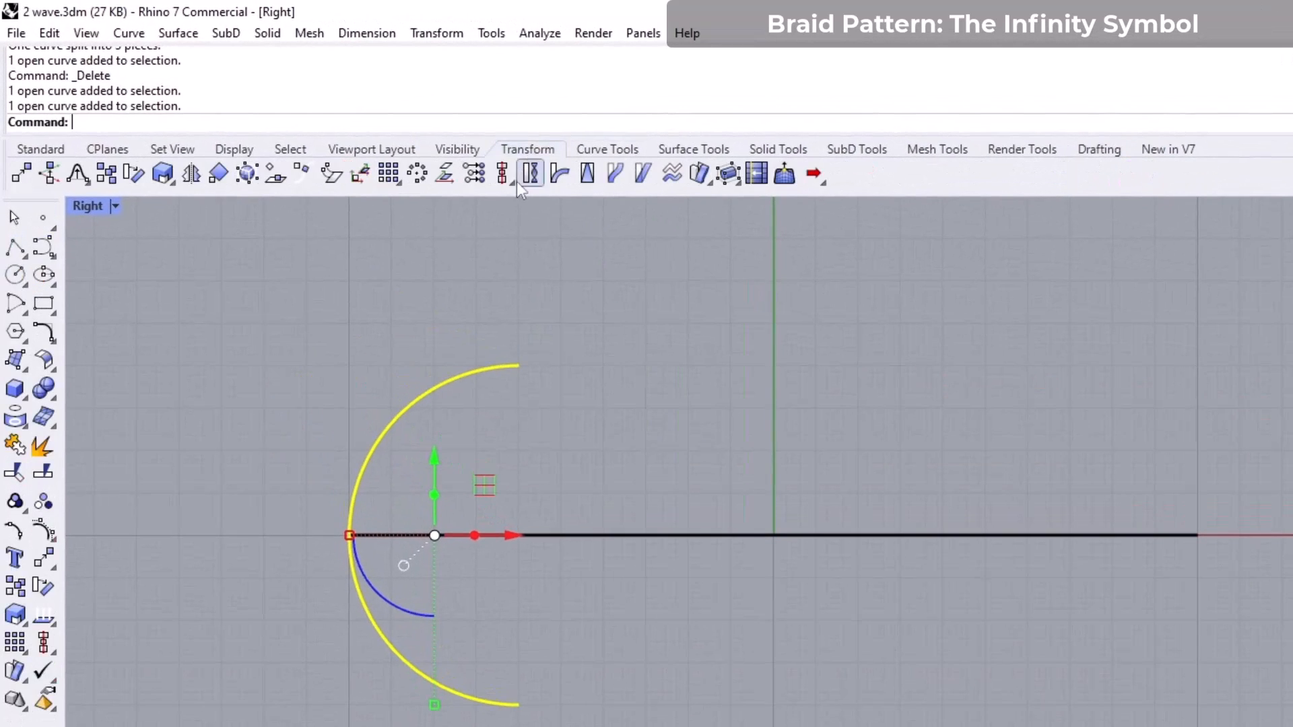
{"action": "left_click", "coordinate": [192, 174]}
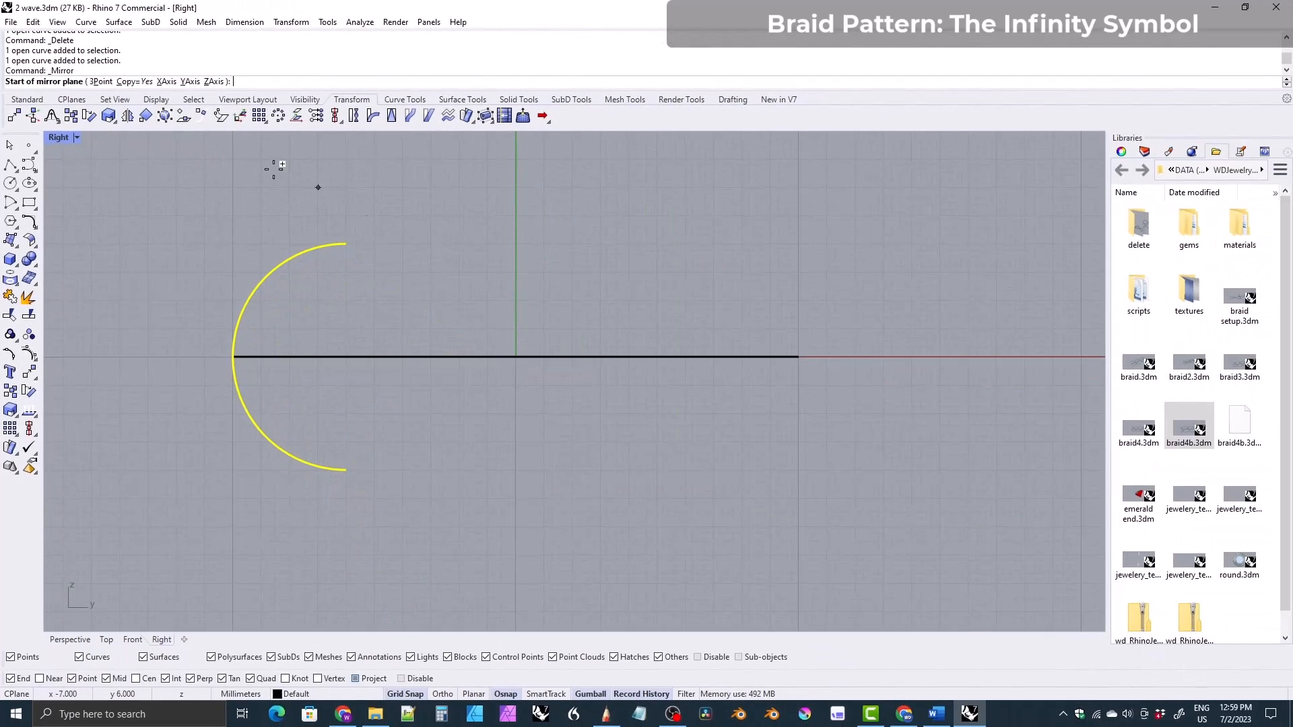
{"action": "left_click", "coordinate": [515, 356]}
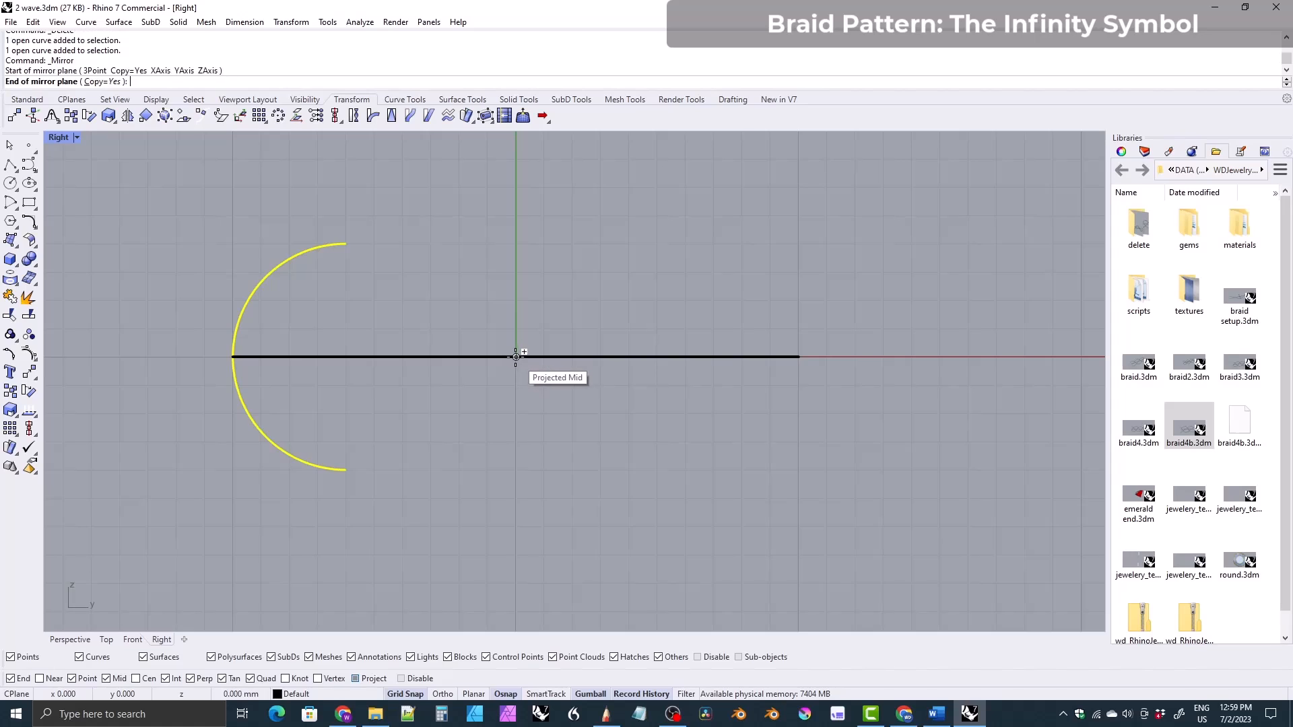
{"action": "left_click", "coordinate": [516, 217]}
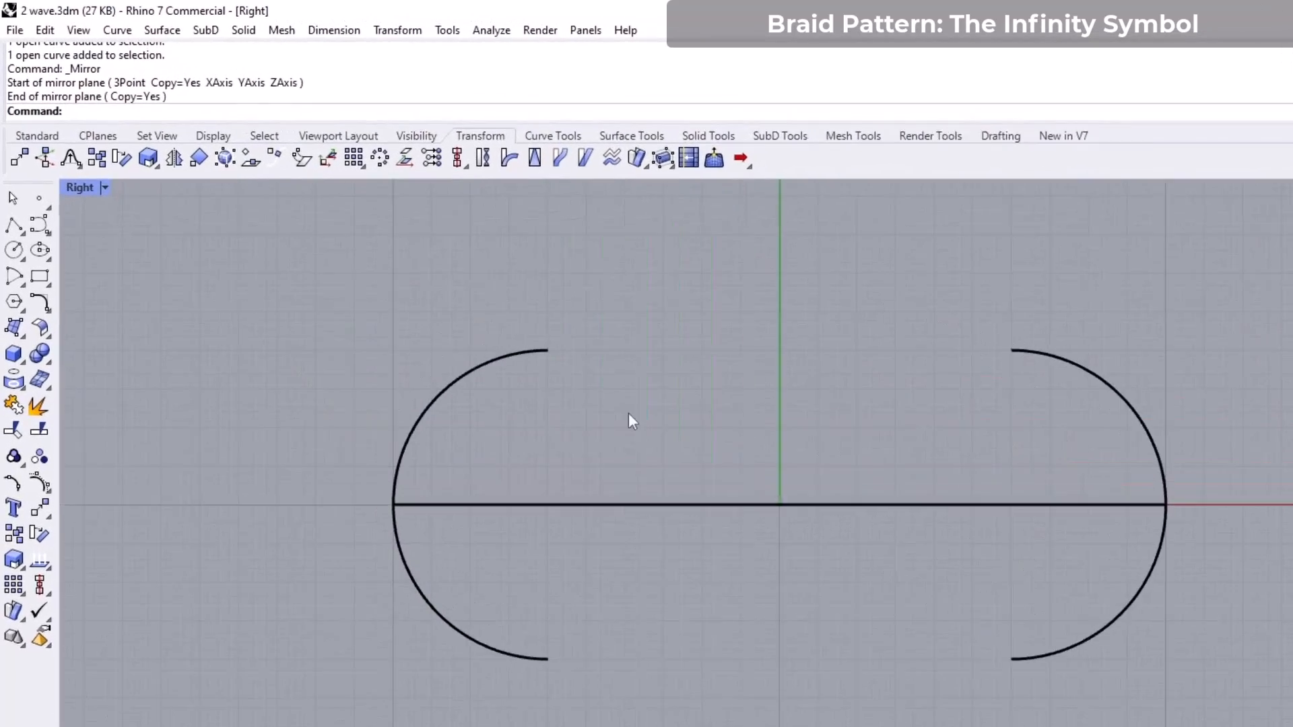
- Blend the left upper arc's end to the right lower arc's end with an adjustable curve blend, using Tangency at both ends
{"action": "left_click", "coordinate": [552, 135]}
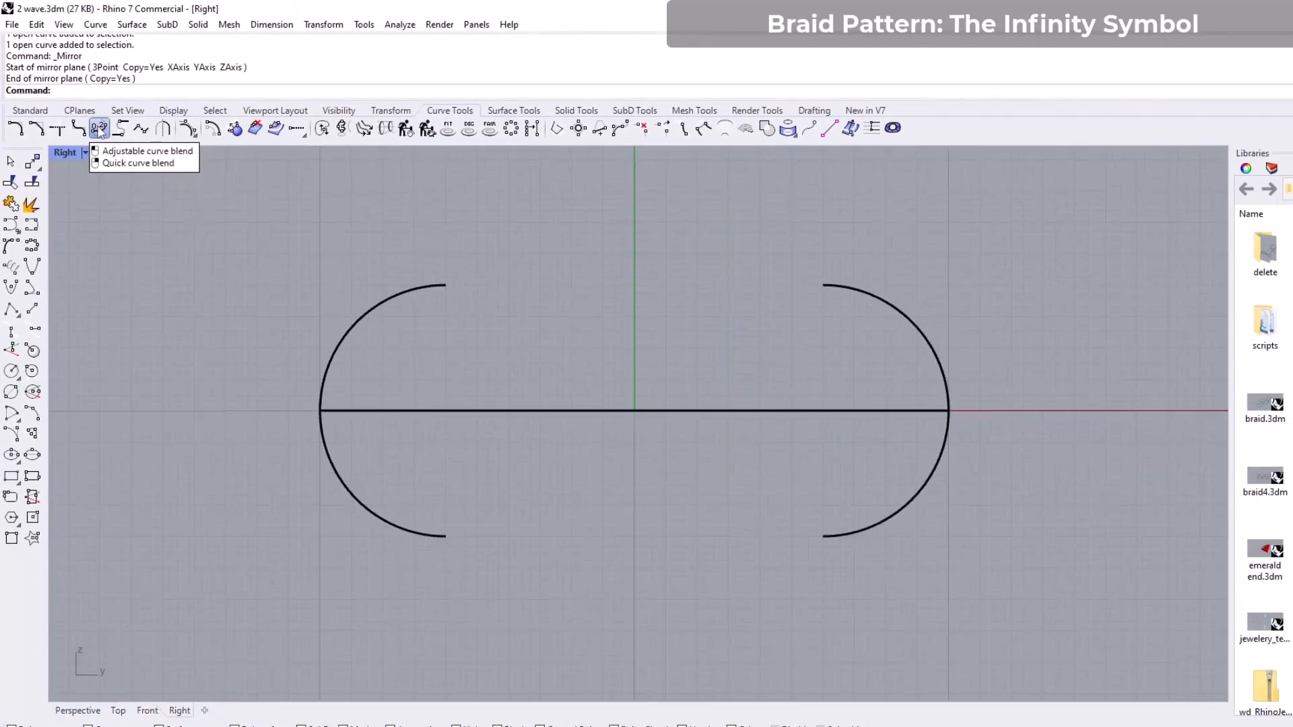
{"action": "left_click", "coordinate": [99, 129]}
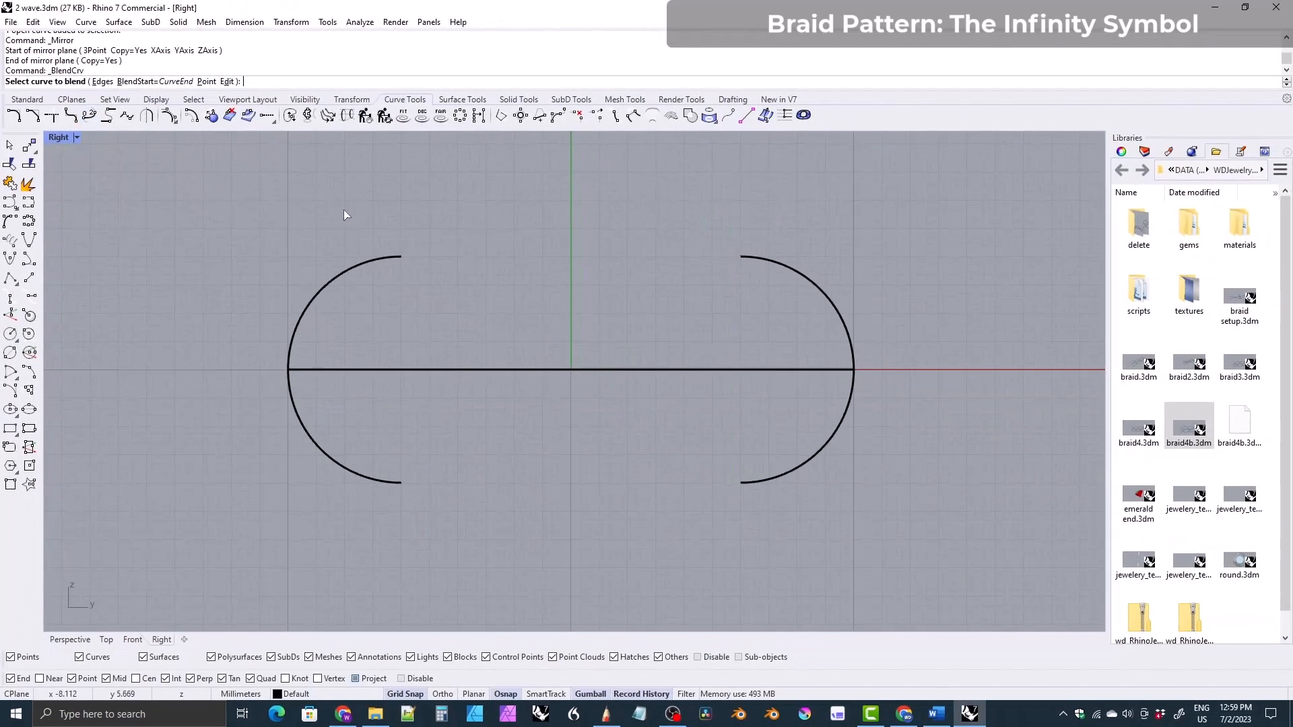
{"action": "left_click", "coordinate": [398, 260]}
{"action": "left_click", "coordinate": [728, 482]}
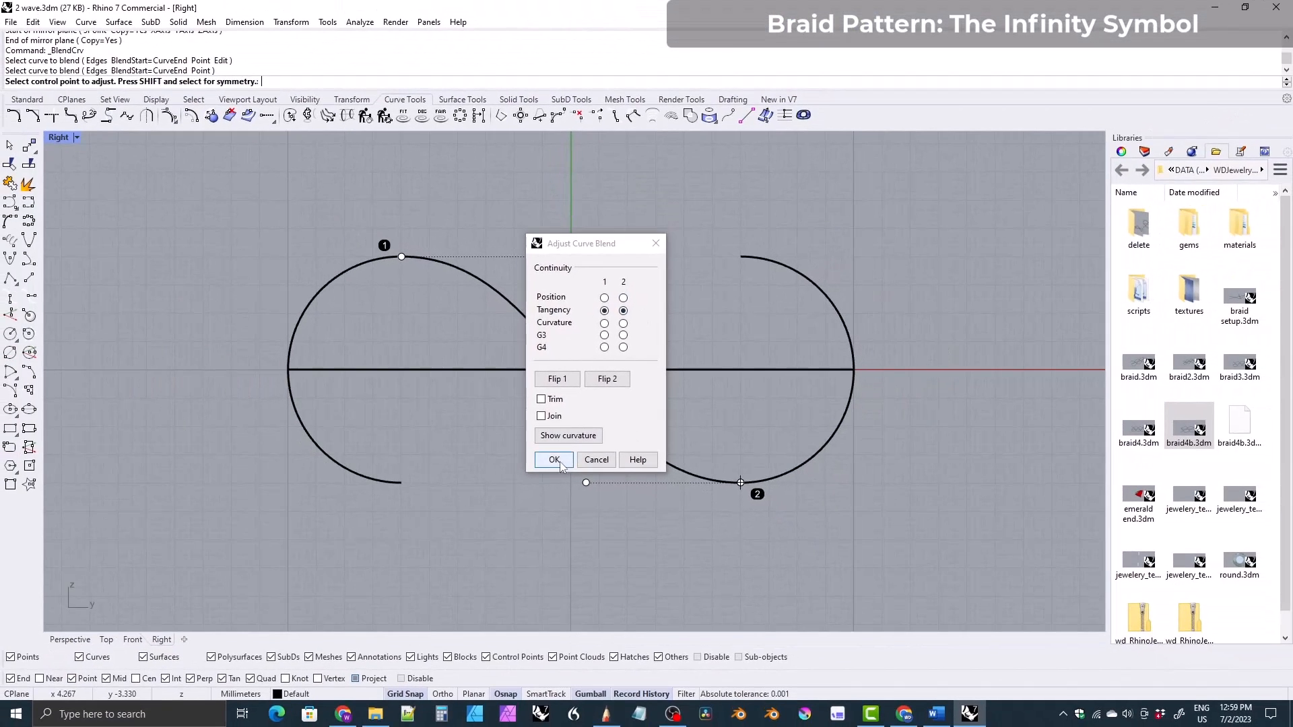
{"action": "left_click", "coordinate": [508, 507]}
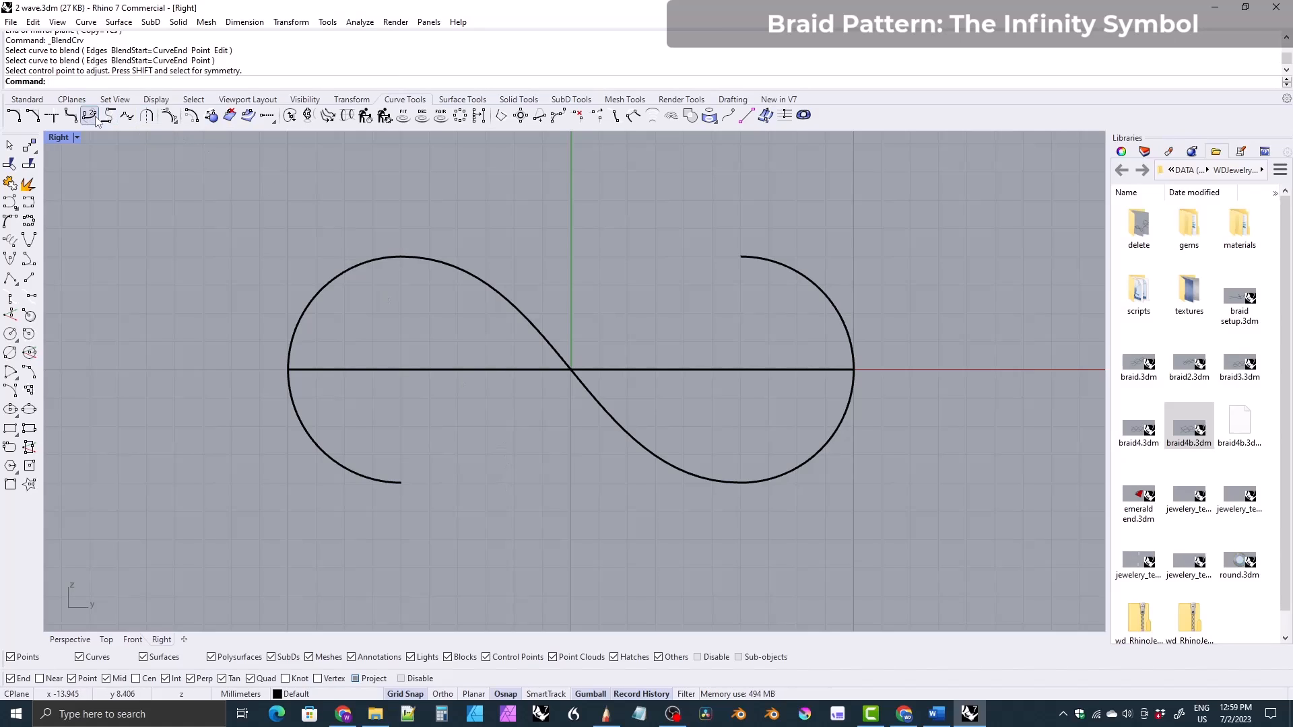
- Blend the left lower arc's end to the right upper arc's end with Tangency continuity at both ends
{"action": "right_click", "coordinate": [431, 489]}
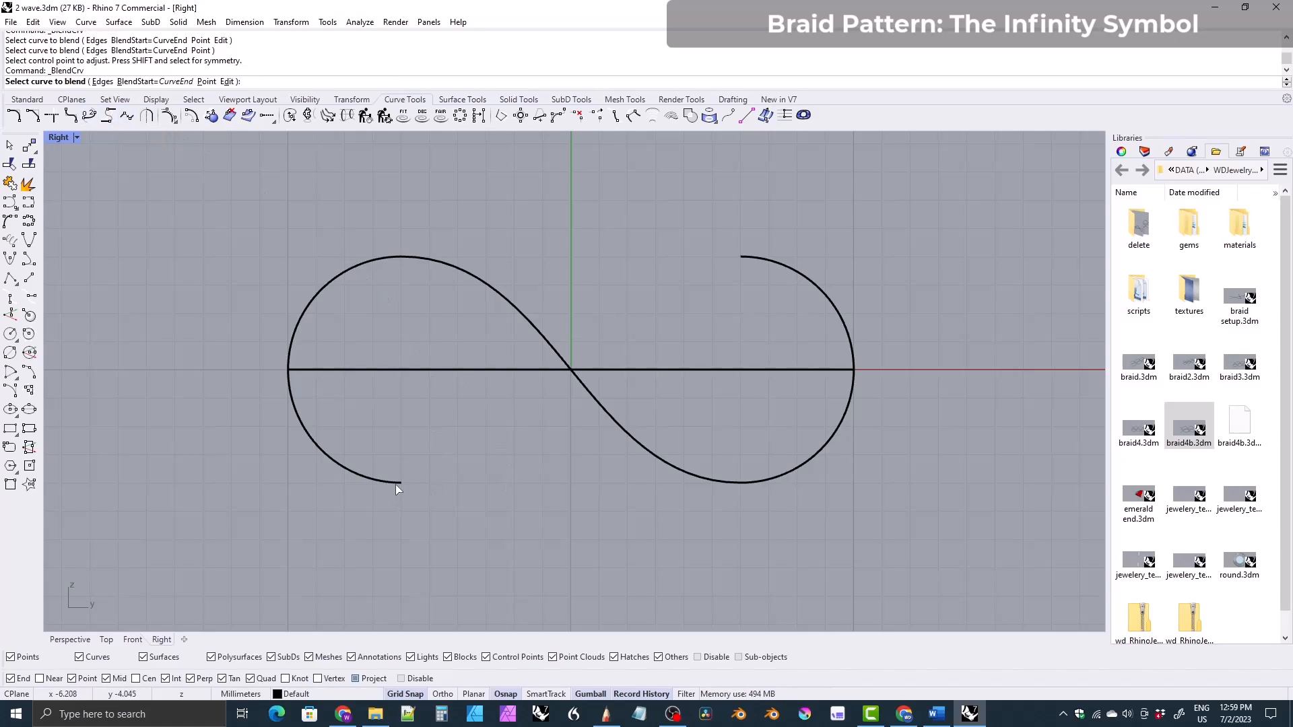
{"action": "left_click", "coordinate": [397, 483]}
{"action": "left_click", "coordinate": [741, 257]}
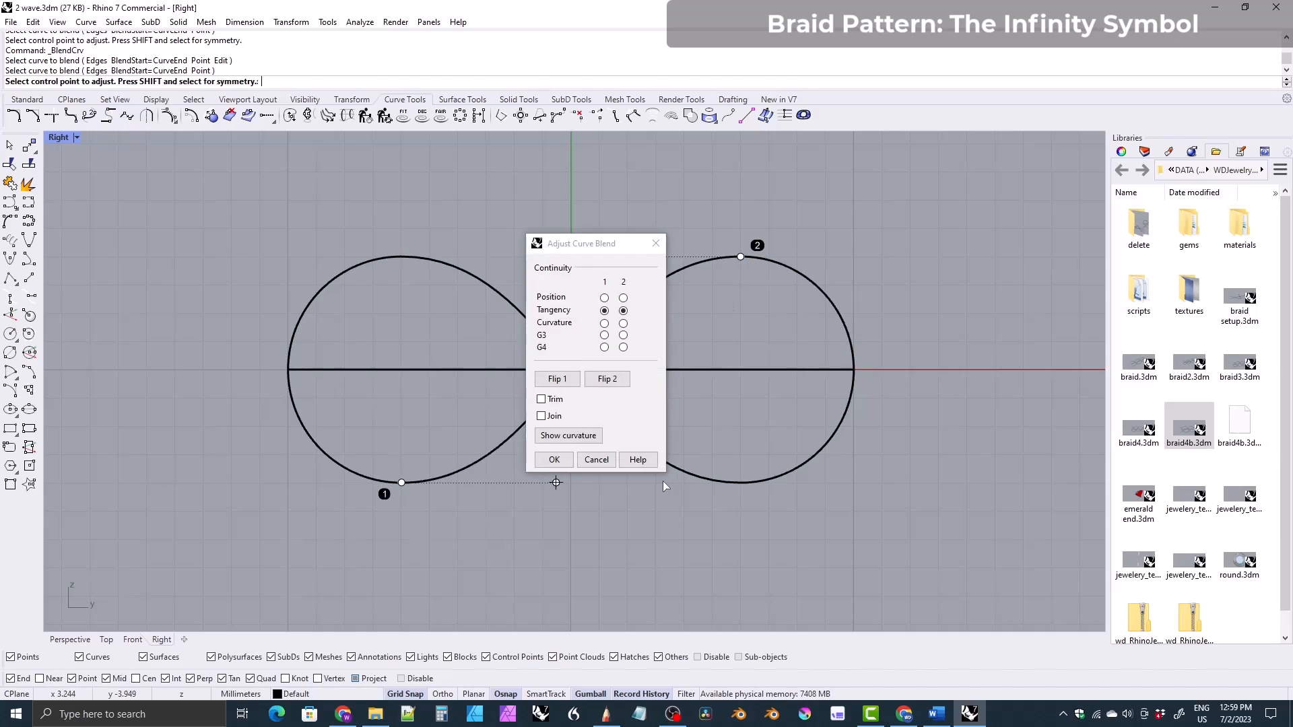
{"action": "left_click", "coordinate": [554, 460]}
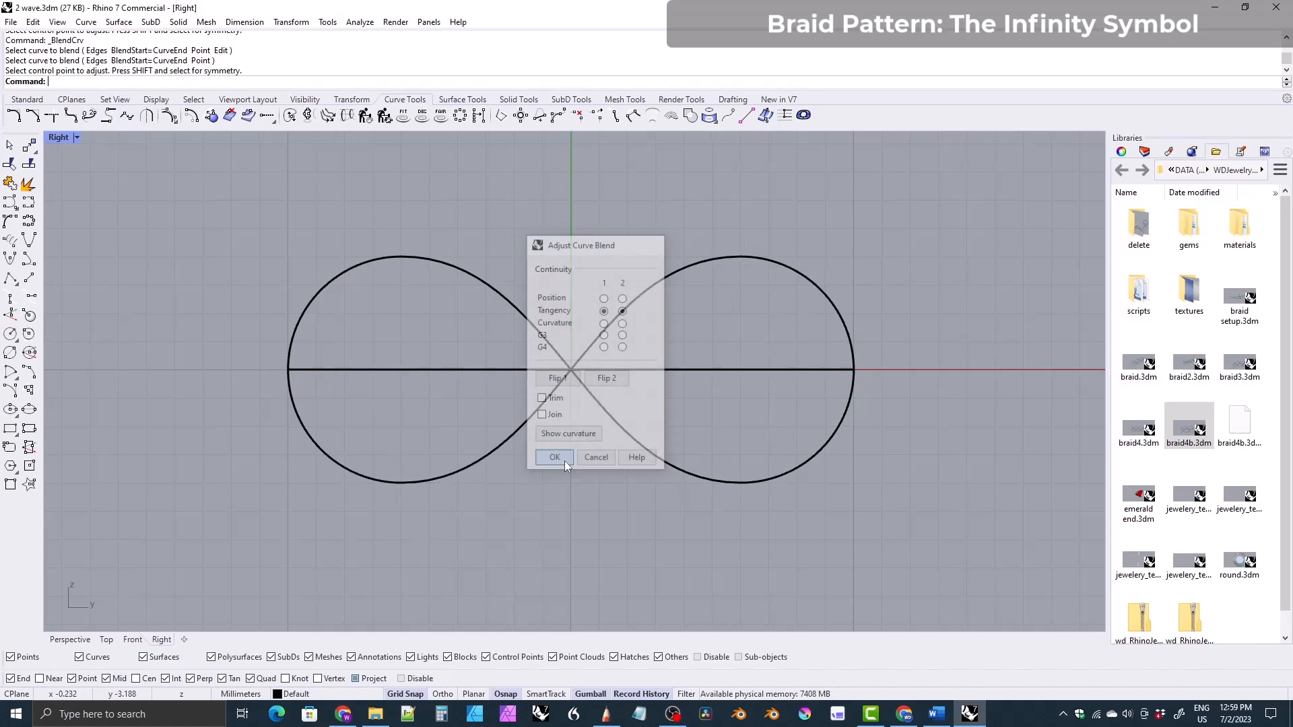
- Join the left upper arc, the descending blend and the right lower arc into one curve
{"action": "left_click", "coordinate": [296, 330]}
{"action": "left_click", "coordinate": [470, 268], "text": "shift"}
{"action": "left_click", "coordinate": [798, 466], "text": "shift"}
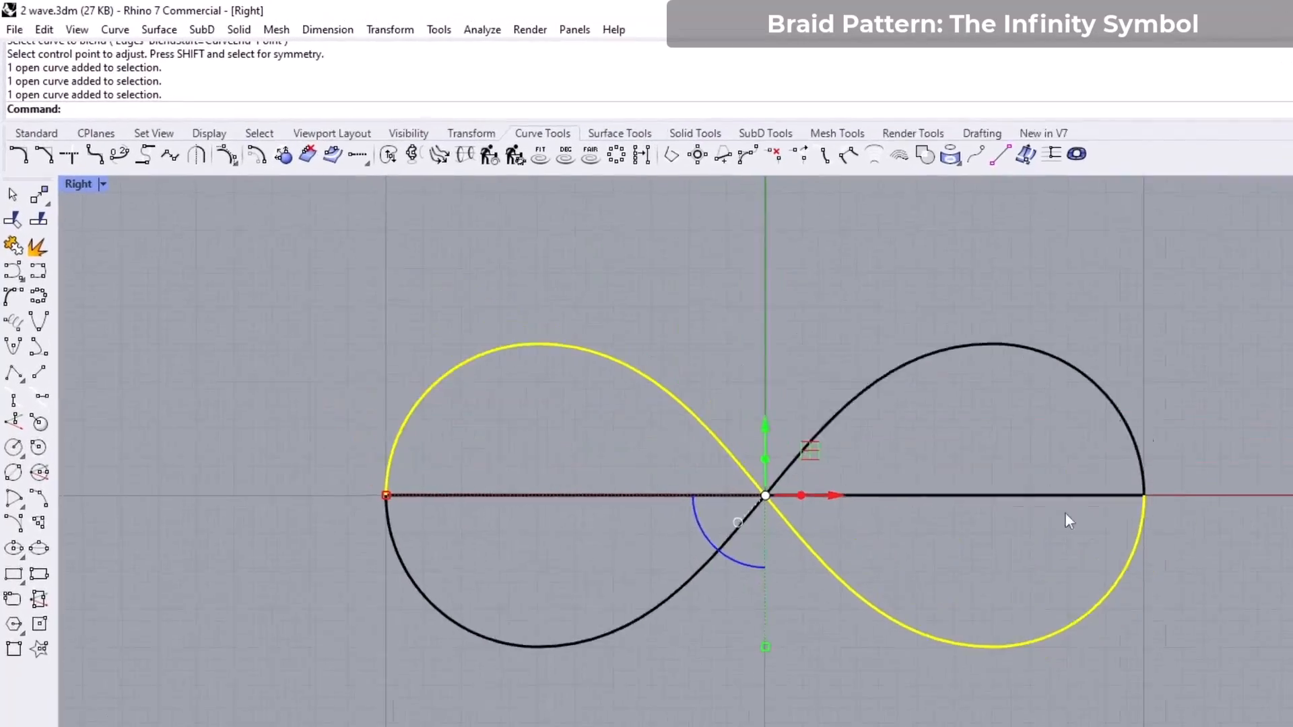
{"action": "left_click", "coordinate": [42, 275]}
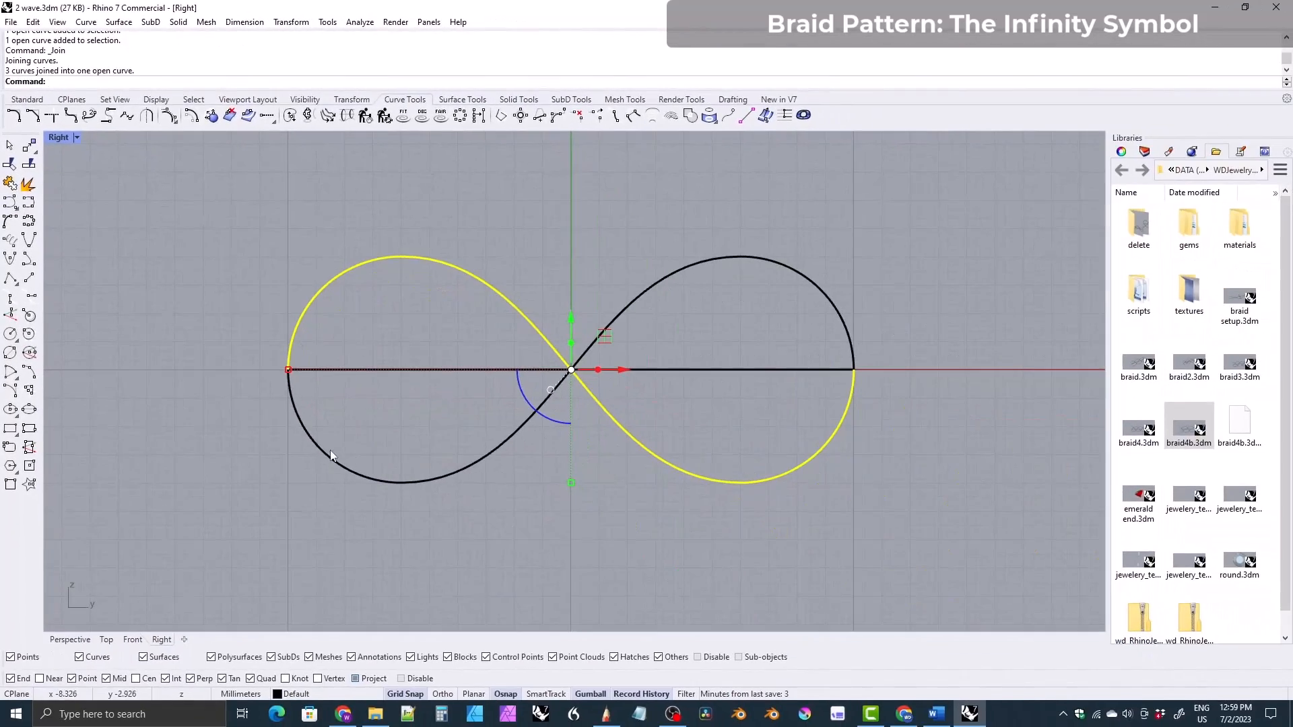
- Join the left lower arc, the ascending blend and the right upper arc into one curve
{"action": "left_click", "coordinate": [314, 442]}
{"action": "left_click", "coordinate": [483, 460], "text": "shift"}
{"action": "left_click", "coordinate": [820, 294], "text": "shift"}
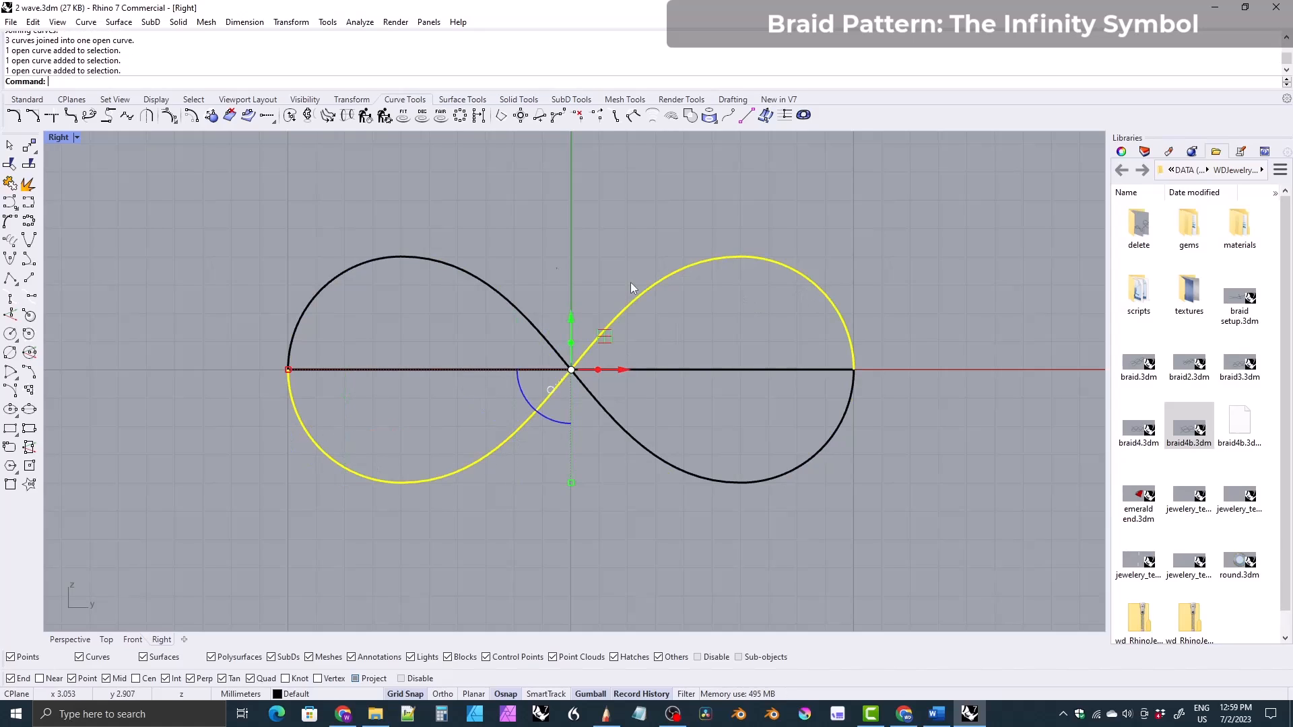
{"action": "left_click", "coordinate": [10, 183]}
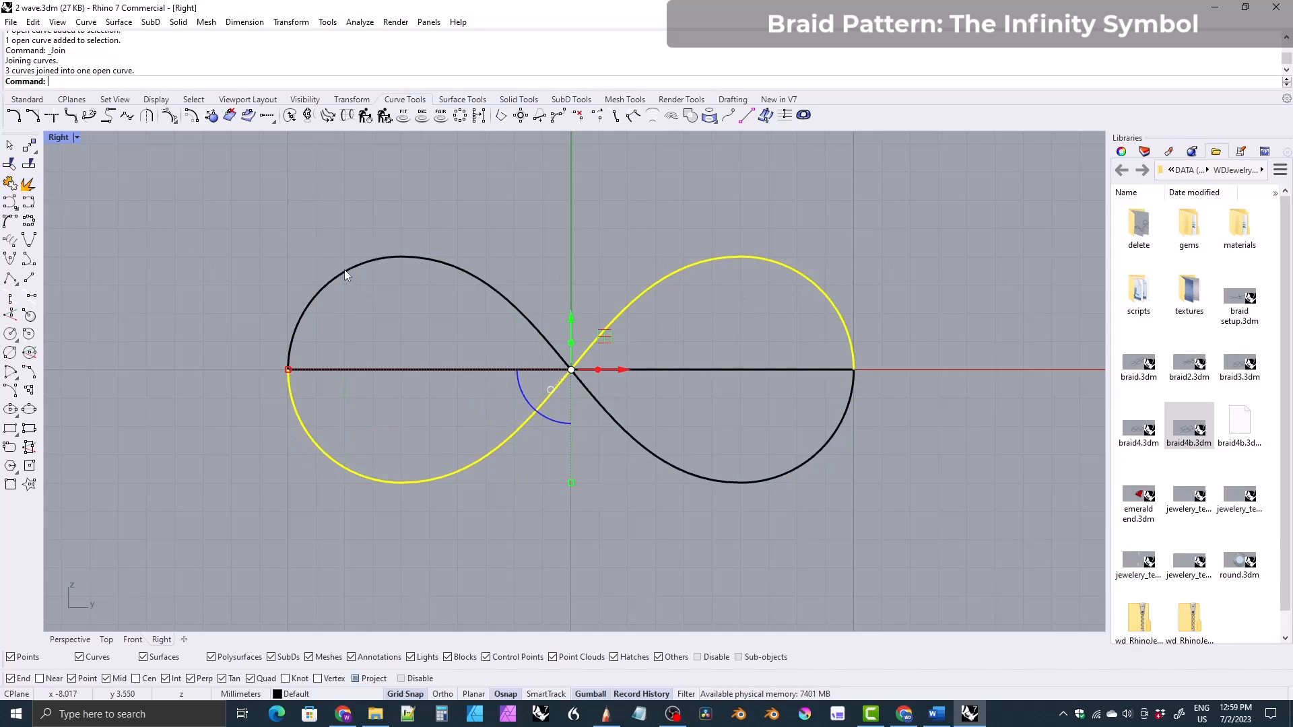
- Examine the two infinity-symbol curves and the two half-wave curves individually, including in the Perspective view
{"action": "left_click", "coordinate": [344, 269]}
{"action": "left_click", "coordinate": [474, 459]}
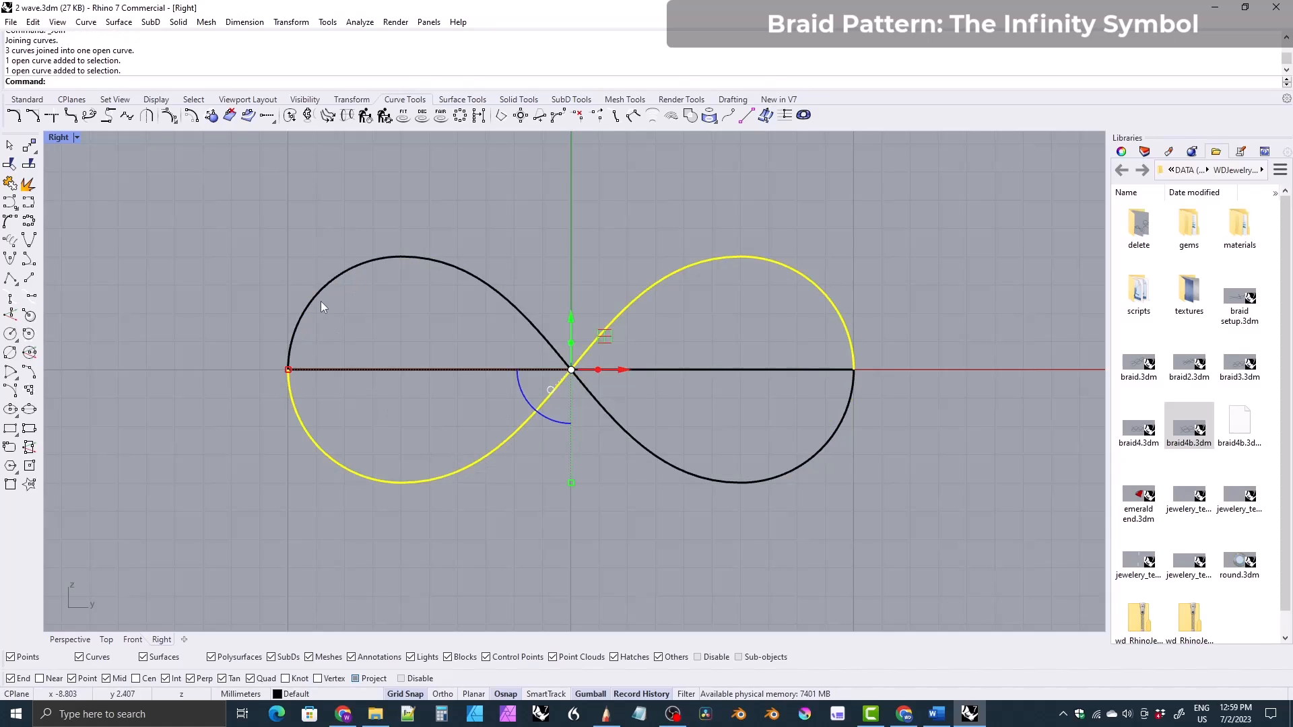
{"action": "left_click", "coordinate": [293, 334]}
{"action": "left_click", "coordinate": [70, 640]}
{"action": "scroll", "coordinate": [554, 439], "scroll_direction": "up", "scroll_amount": 5}
{"action": "right_click_drag", "start_coordinate": [553, 439], "coordinate": [473, 383]}
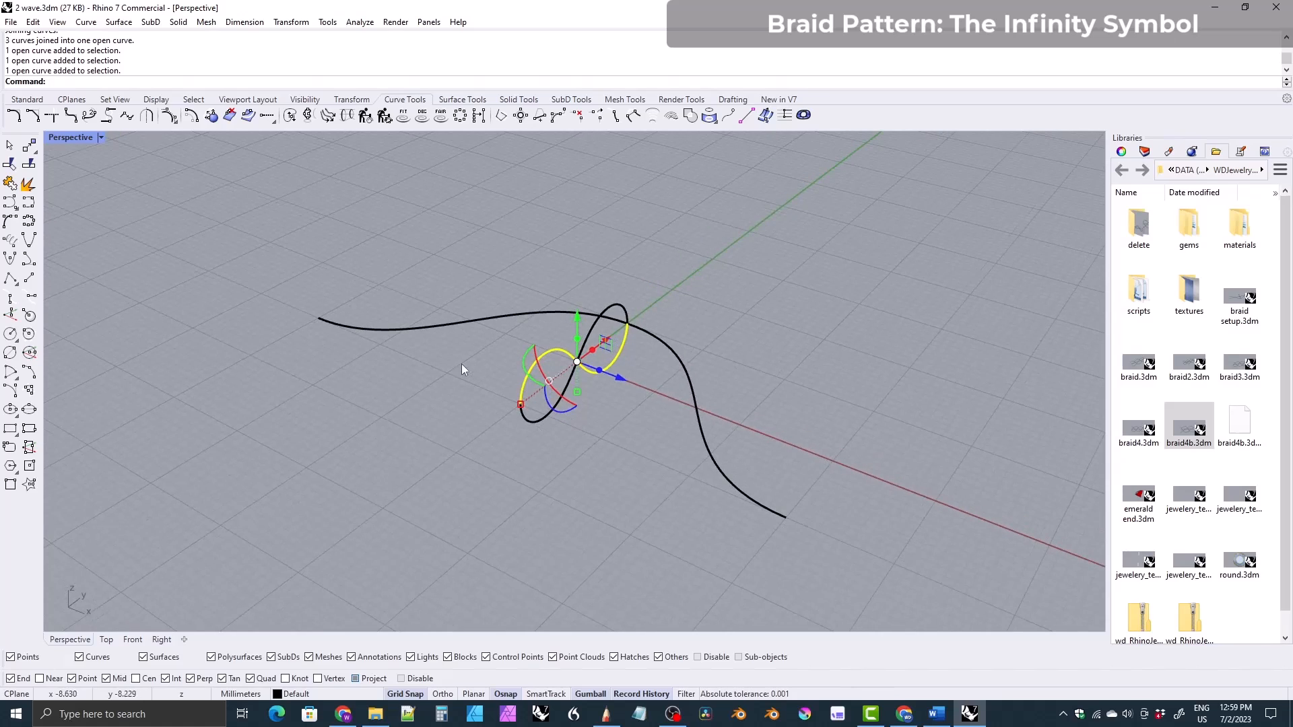
{"action": "left_click", "coordinate": [442, 328]}
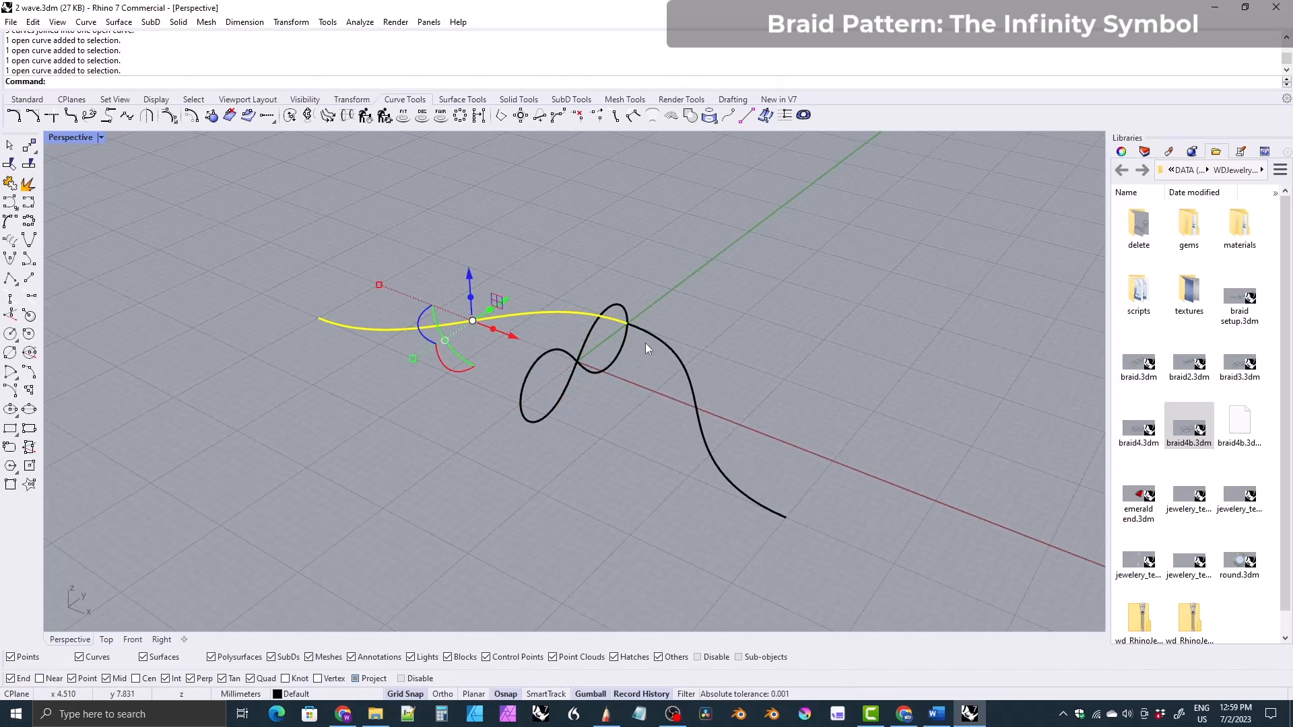
{"action": "left_click", "coordinate": [684, 366]}
{"action": "left_click", "coordinate": [534, 365]}
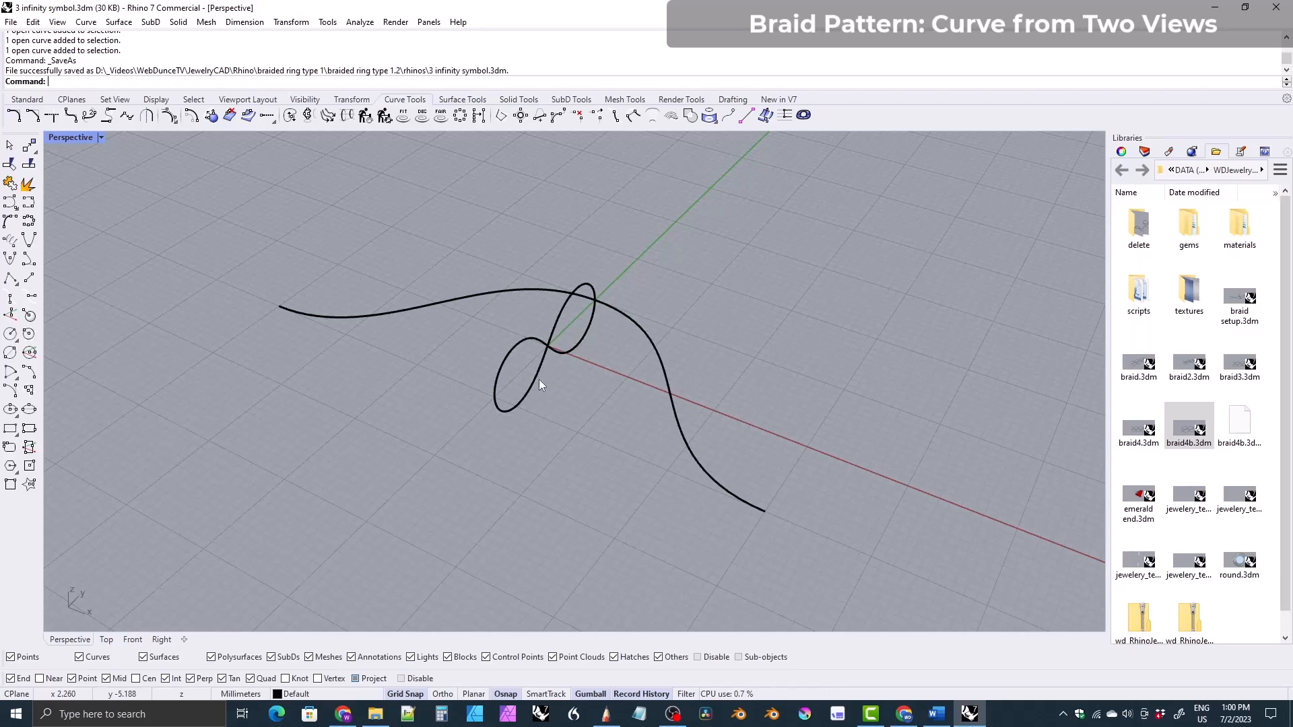
- Create a curve from two views using the left half-wave and the infinity curve that starts with the left upper arc
{"action": "right_click_drag", "start_coordinate": [462, 367], "coordinate": [459, 335]}
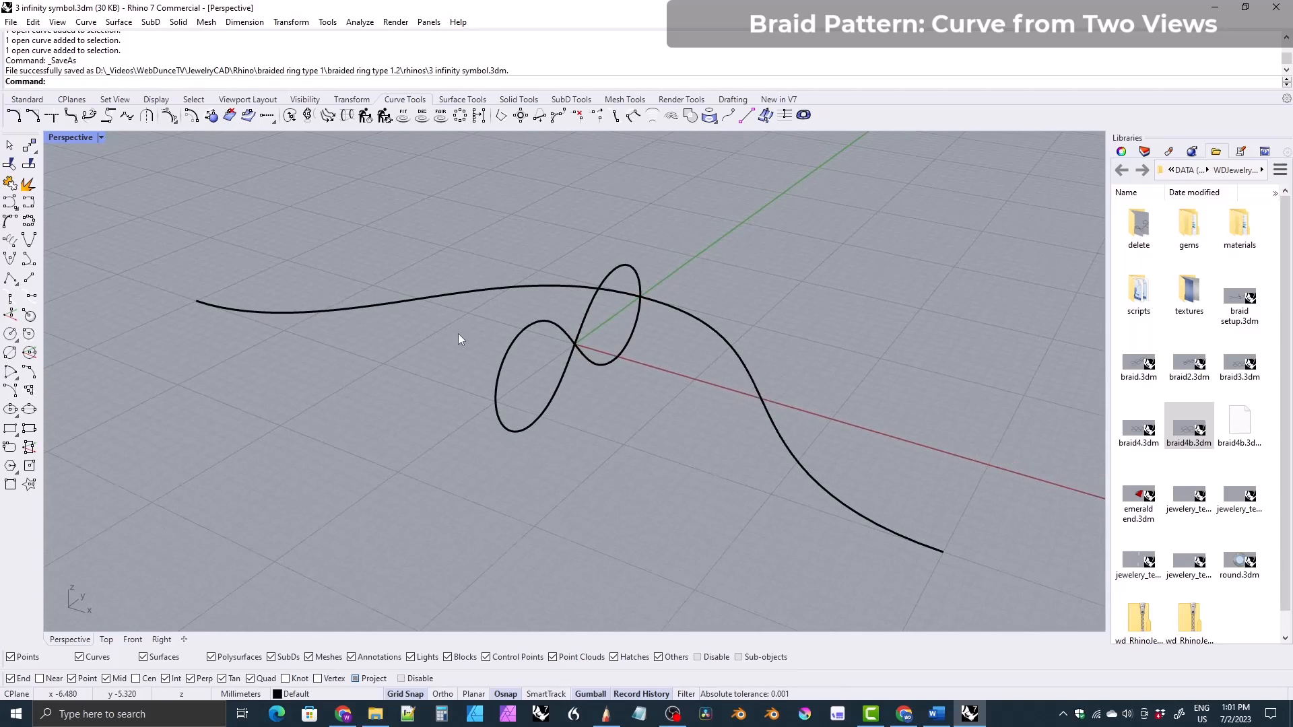
{"action": "left_click", "coordinate": [402, 301]}
{"action": "right_click_drag", "start_coordinate": [402, 301], "coordinate": [421, 372]}
{"action": "left_click", "coordinate": [495, 354]}
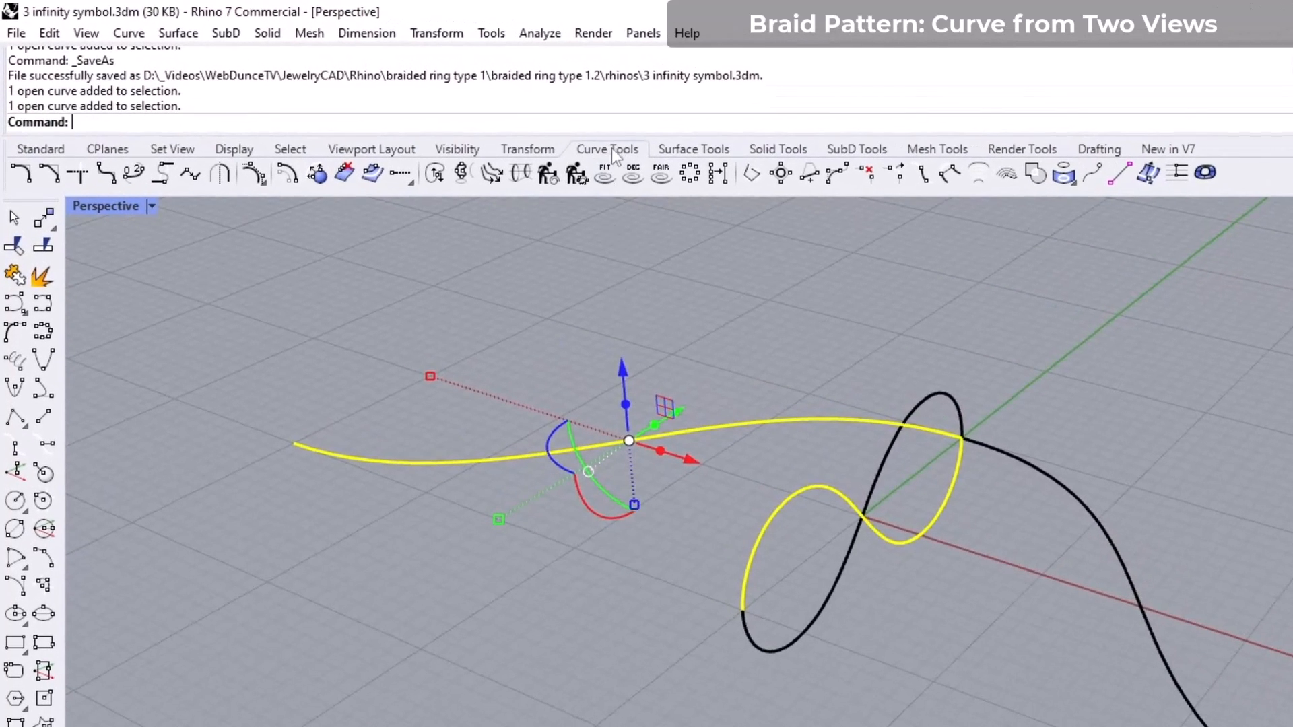
{"action": "left_click", "coordinate": [461, 174]}
- Extrude the left half-wave curve vertically into a surface, 10 mm to both sides
{"action": "right_click_drag", "start_coordinate": [326, 426], "coordinate": [251, 367]}
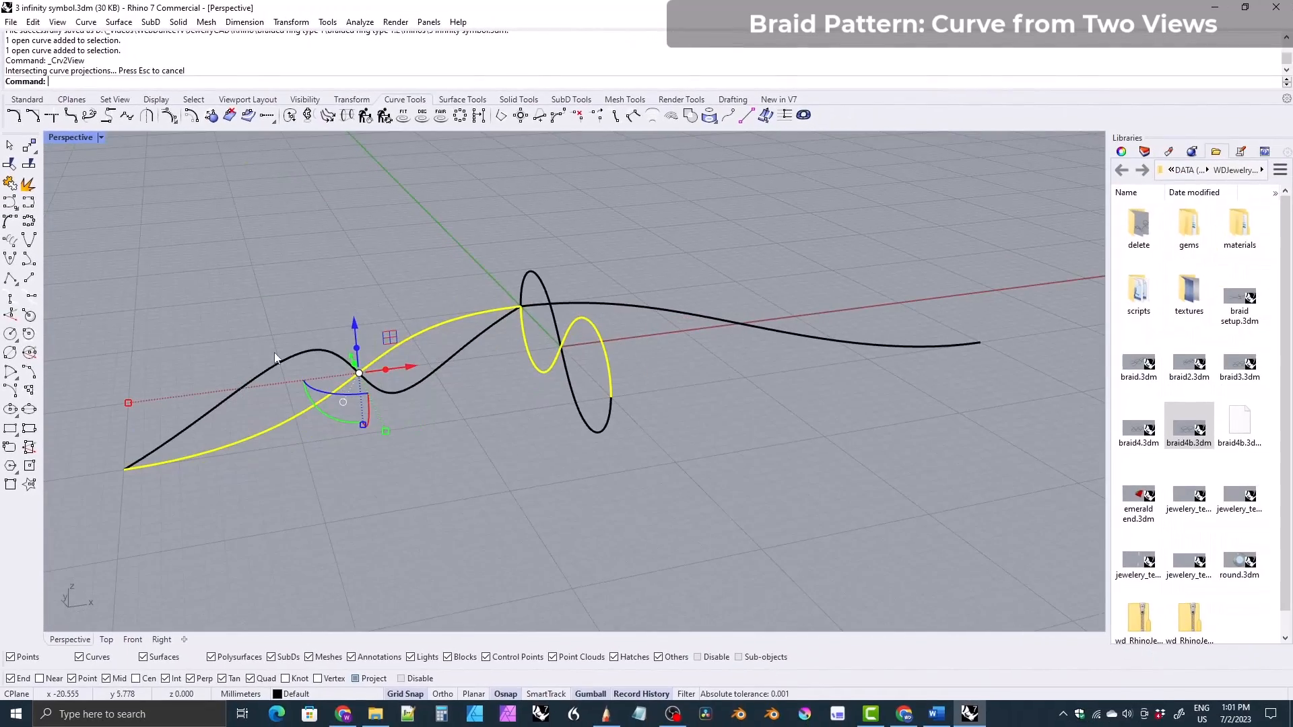
{"action": "right_click_drag", "start_coordinate": [503, 335], "coordinate": [443, 247]}
{"action": "left_click", "coordinate": [517, 288]}
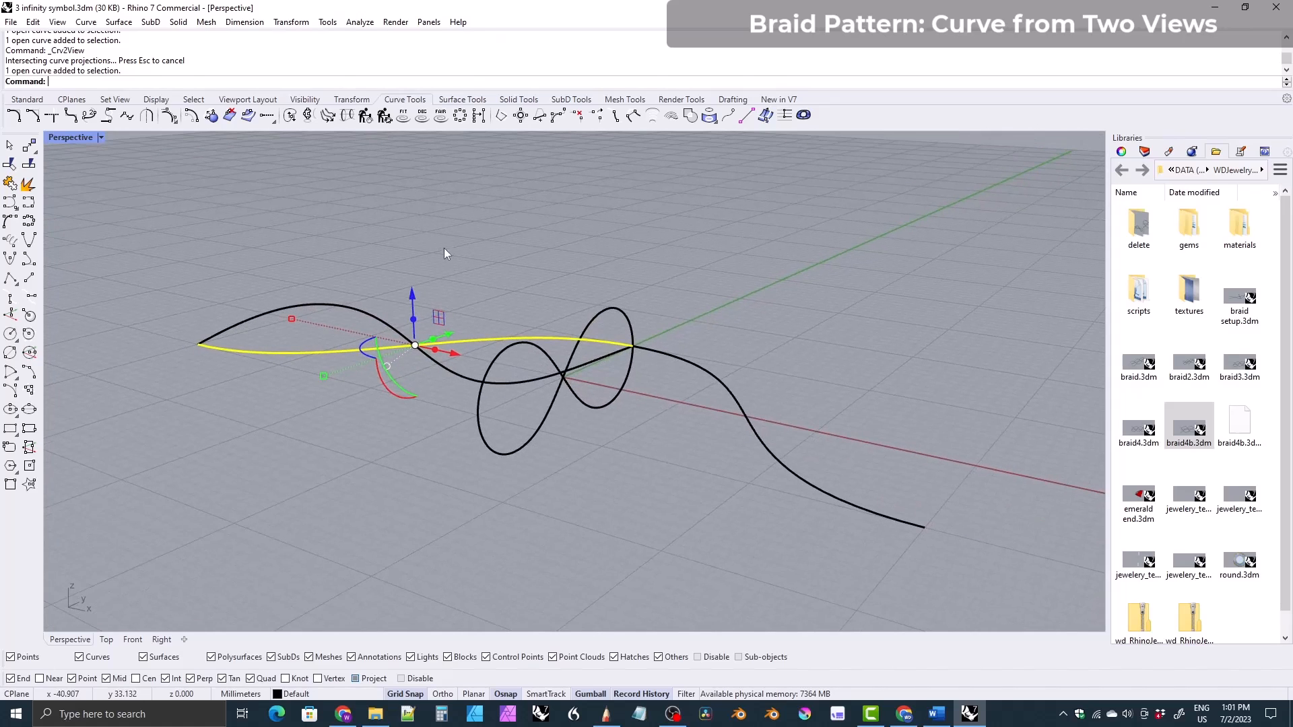
{"action": "left_click", "coordinate": [462, 101]}
{"action": "left_click", "coordinate": [11, 316]}
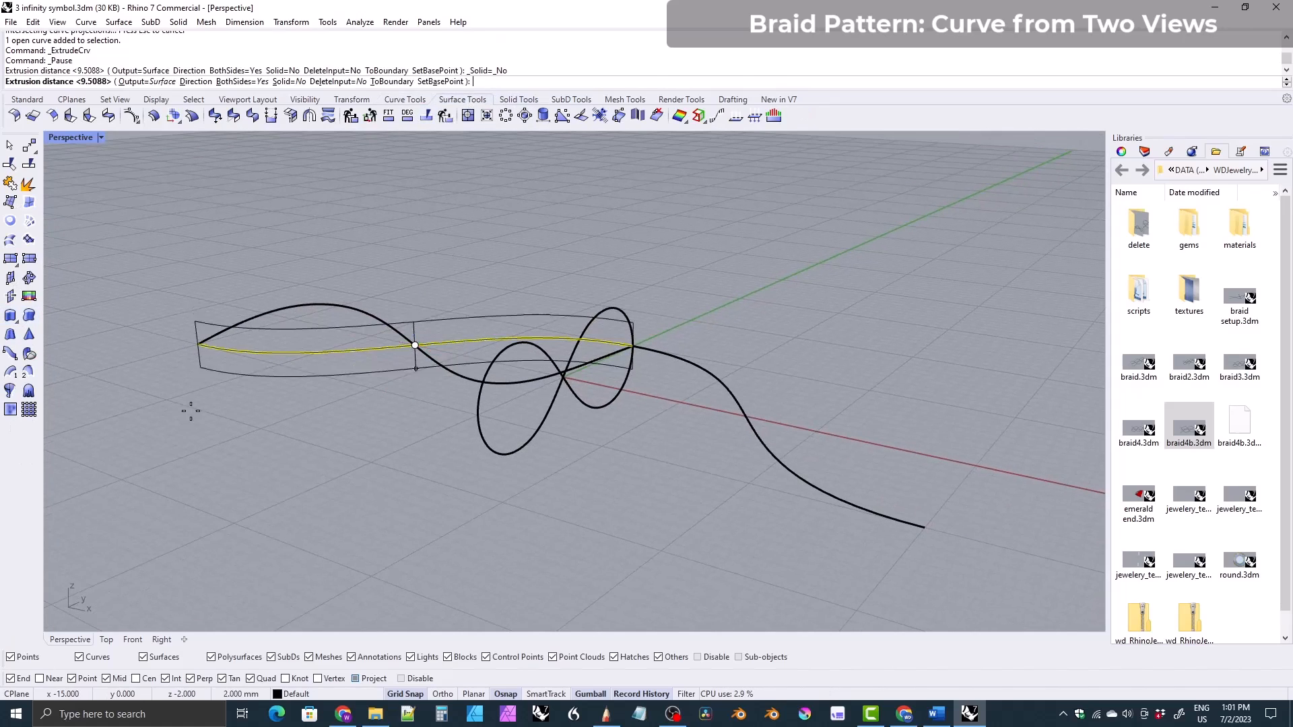
{"action": "left_click", "coordinate": [235, 479]}
- Extrude the infinity curve that starts with the left upper arc into a surface to both sides, crossing the wave surface
{"action": "right_click_drag", "start_coordinate": [253, 470], "coordinate": [456, 413]}
{"action": "left_click", "coordinate": [556, 398]}
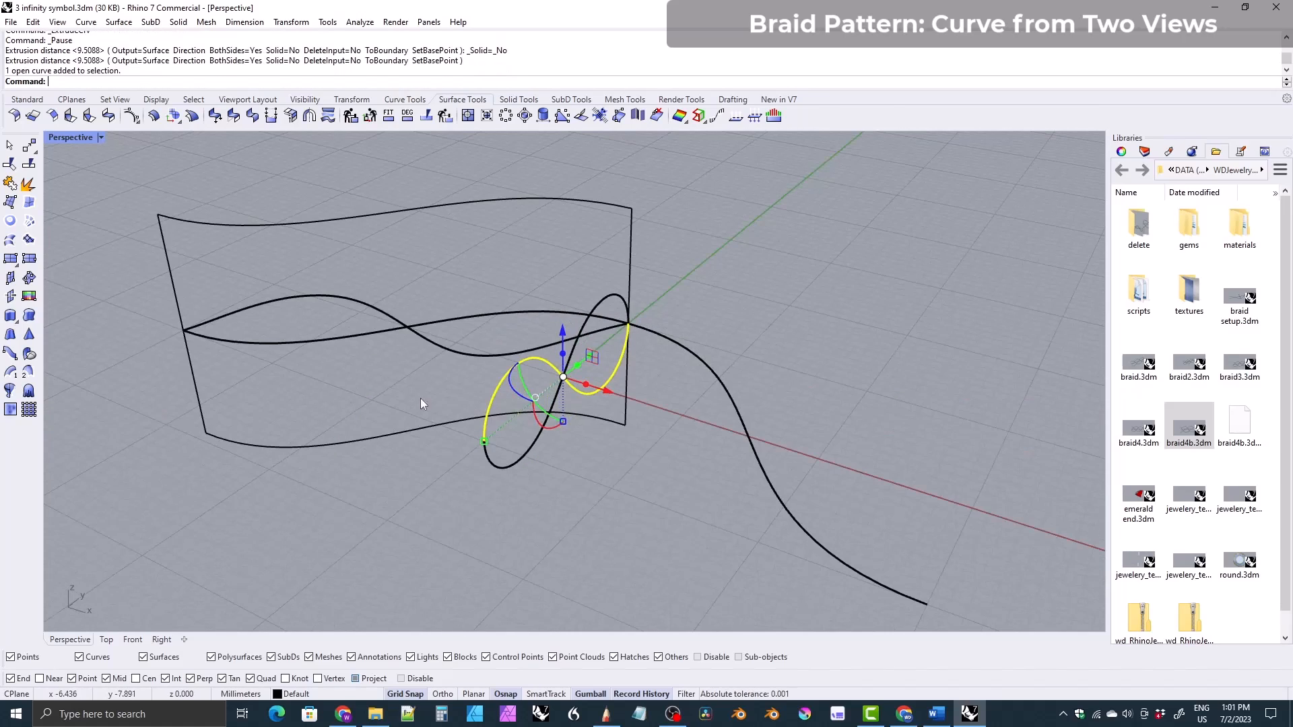
{"action": "left_click", "coordinate": [10, 316]}
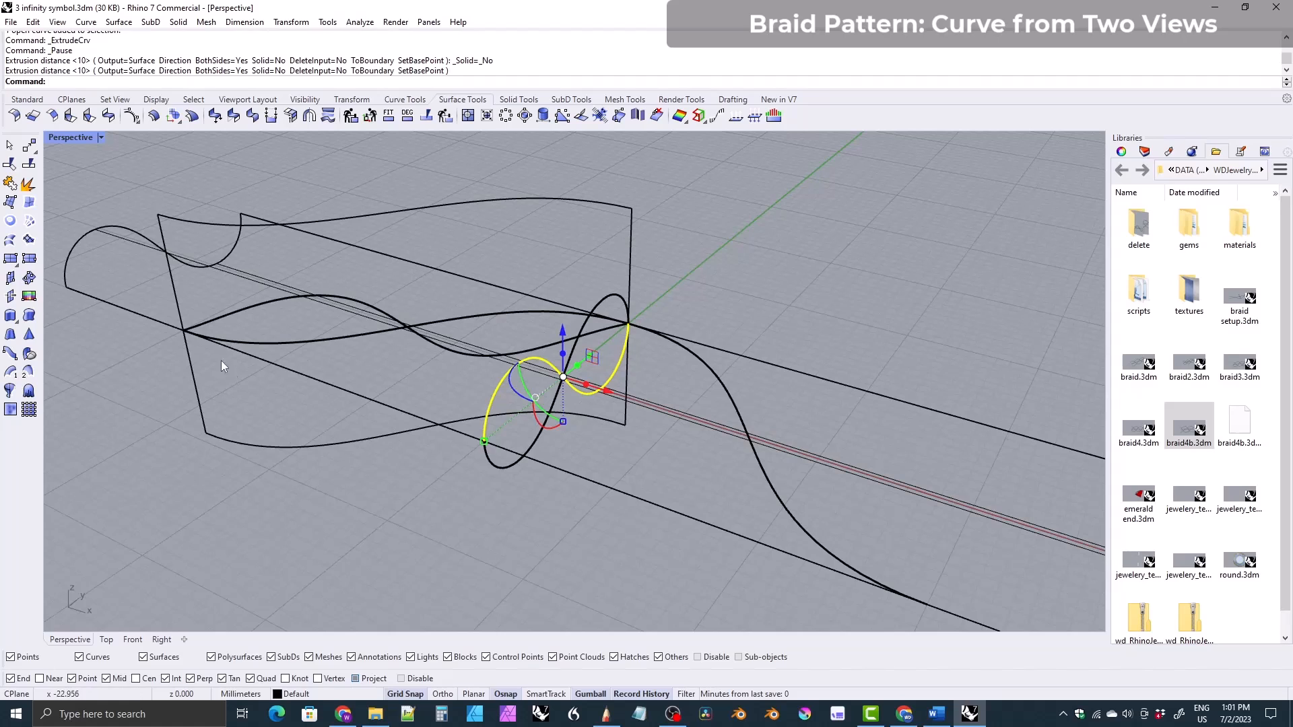
- Set the Perspective viewport's display mode to Shaded
{"action": "left_click", "coordinate": [101, 138]}
{"action": "left_click", "coordinate": [138, 86]}
{"action": "right_click_drag", "start_coordinate": [283, 337], "coordinate": [491, 342]}
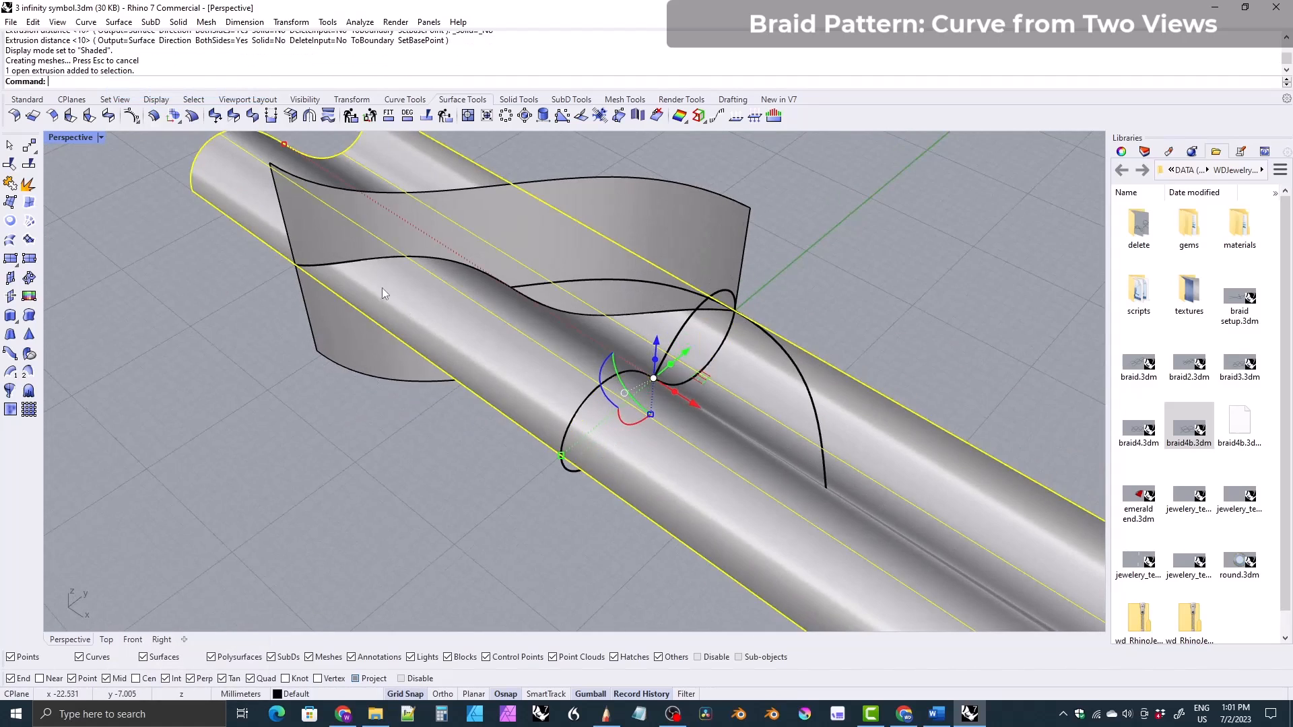
- Examine how the curve from two views relates to the intersection of the extruded wave and infinity surfaces
{"action": "left_click", "coordinate": [358, 362]}
{"action": "left_click", "coordinate": [315, 417], "text": "shift"}
{"action": "right_click_drag", "start_coordinate": [379, 233], "coordinate": [679, 236]}
{"action": "left_click", "coordinate": [404, 99]}
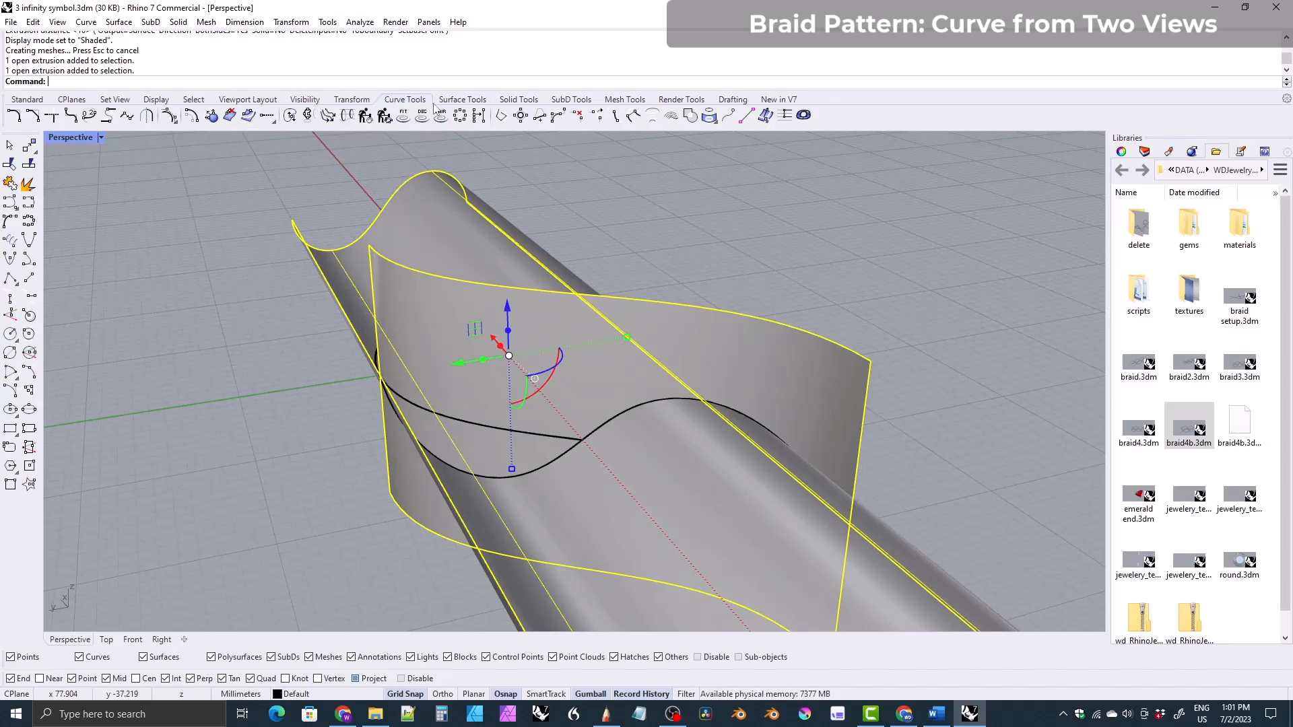
{"action": "left_click", "coordinate": [718, 124]}
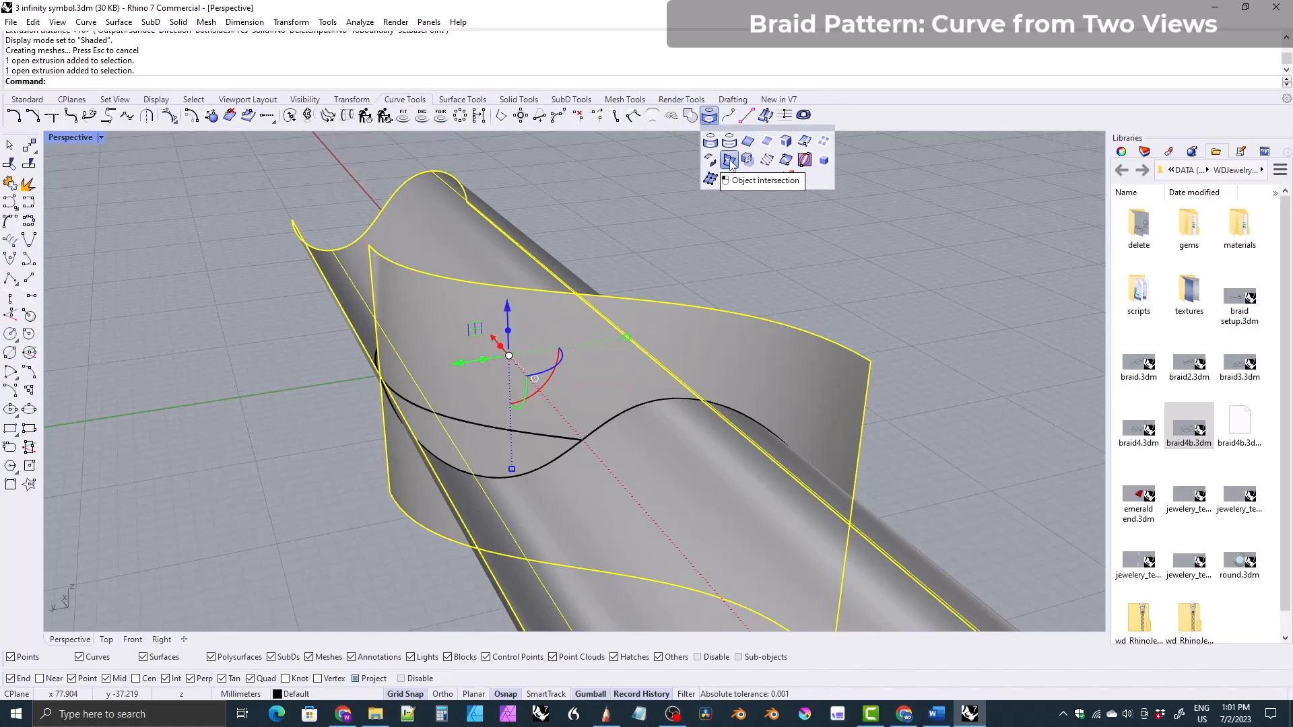
{"action": "right_click_drag", "start_coordinate": [717, 285], "coordinate": [764, 428]}
{"action": "left_click", "coordinate": [601, 432]}
{"action": "left_click", "coordinate": [634, 467]}
{"action": "right_click_drag", "start_coordinate": [423, 382], "coordinate": [279, 341]}
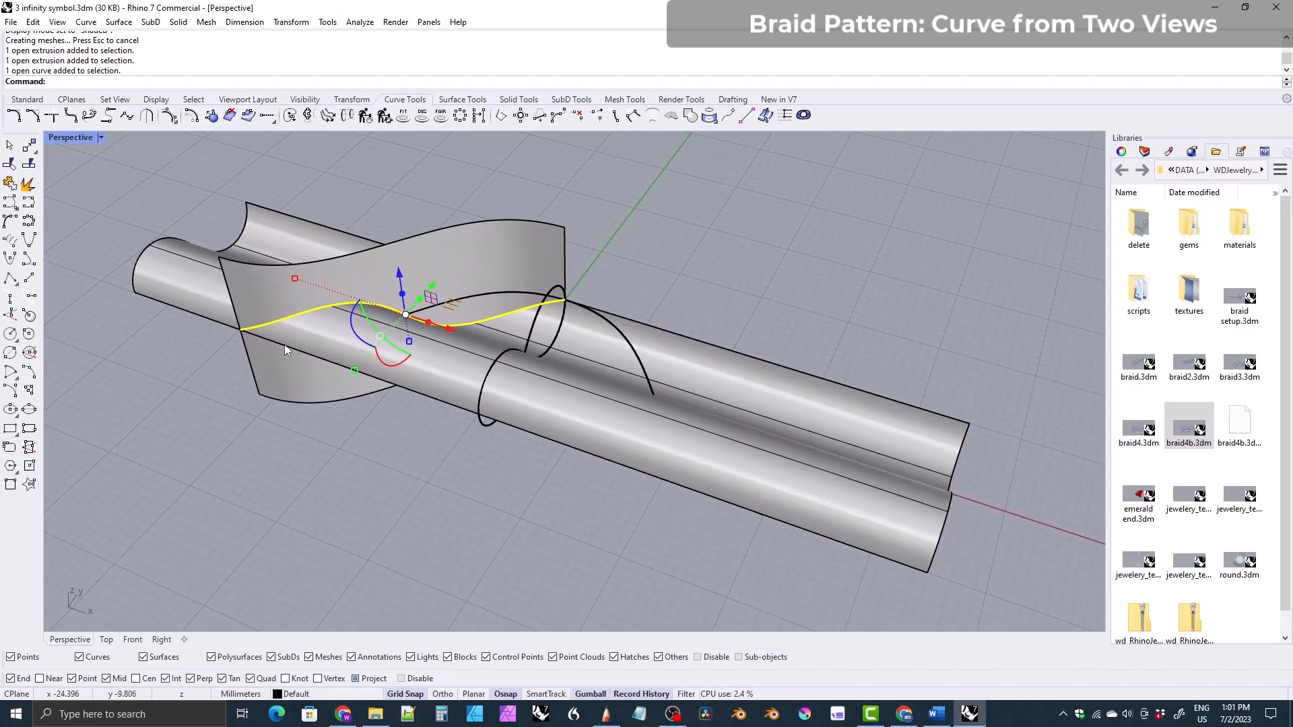
{"action": "right_click_drag", "start_coordinate": [408, 282], "coordinate": [620, 337]}
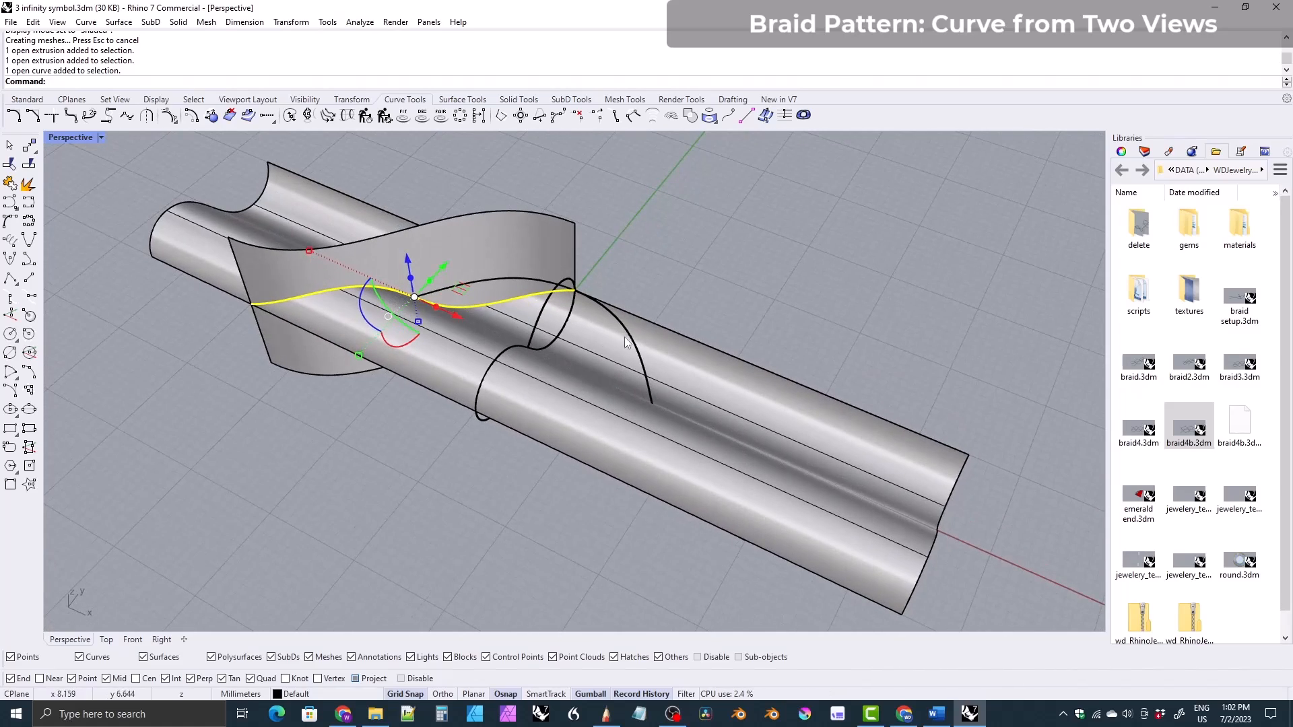
{"action": "right_click_drag", "start_coordinate": [446, 375], "coordinate": [482, 420]}
{"action": "right_click_drag", "start_coordinate": [245, 328], "coordinate": [538, 345]}
- Delete the extruded wave surface and the extruded infinity surface, leaving the curves
{"action": "left_click", "coordinate": [475, 270]}
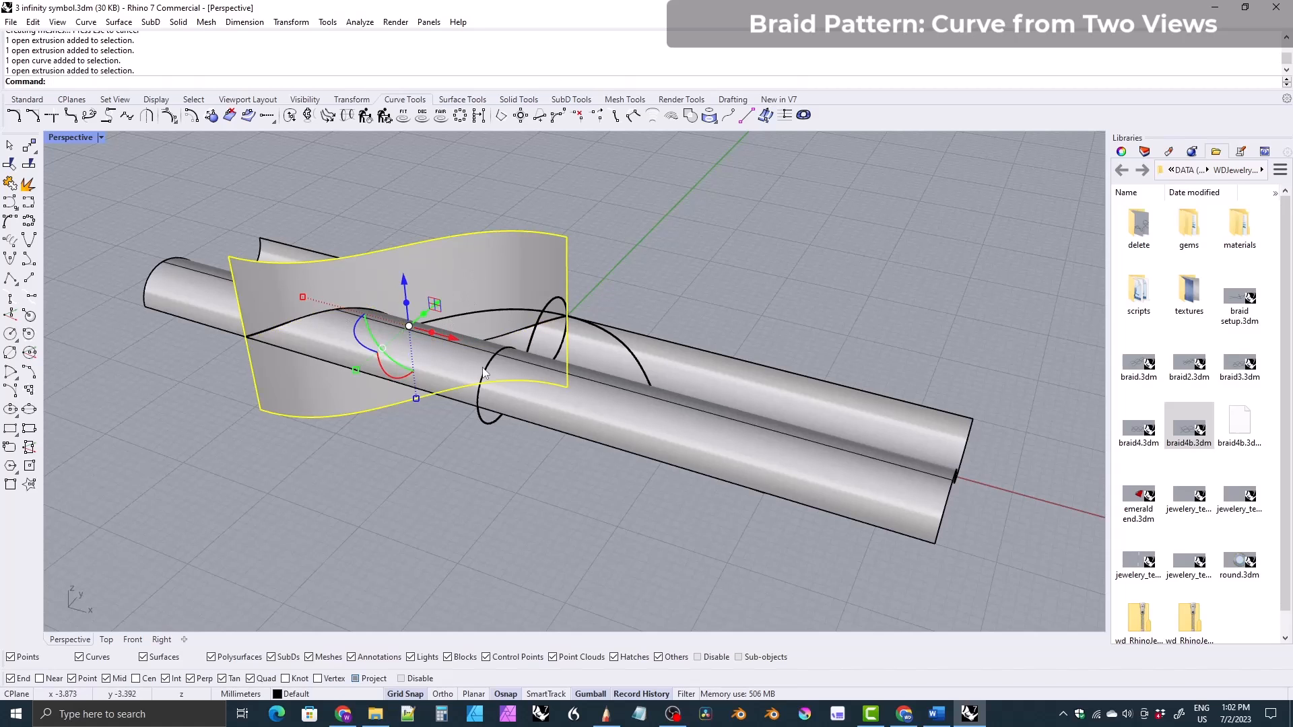
{"action": "key", "text": "Delete"}
{"action": "left_click", "coordinate": [423, 369]}
{"action": "key", "text": "Delete"}
- Delete the left half-wave curve and the infinity curve that were used for the first 3D strand section
{"action": "right_click_drag", "start_coordinate": [447, 366], "coordinate": [462, 310]}
{"action": "left_click", "coordinate": [460, 312]}
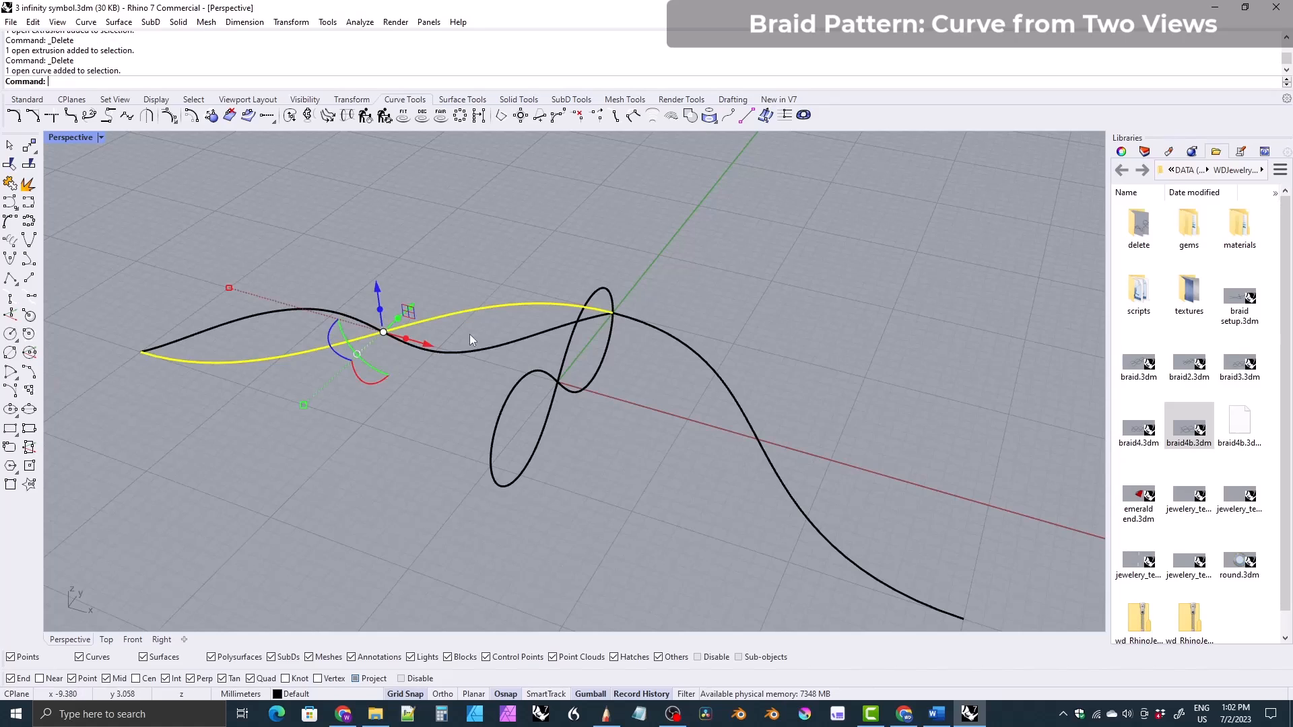
{"action": "left_click", "coordinate": [502, 410], "text": "shift"}
{"action": "right_click_drag", "start_coordinate": [436, 411], "coordinate": [578, 270]}
{"action": "key", "text": "Delete"}
- Create a curve from two views using the right half-wave and the remaining infinity curve, and delete both source curves
{"action": "left_click", "coordinate": [578, 270]}
{"action": "left_click", "coordinate": [651, 307], "text": "shift"}
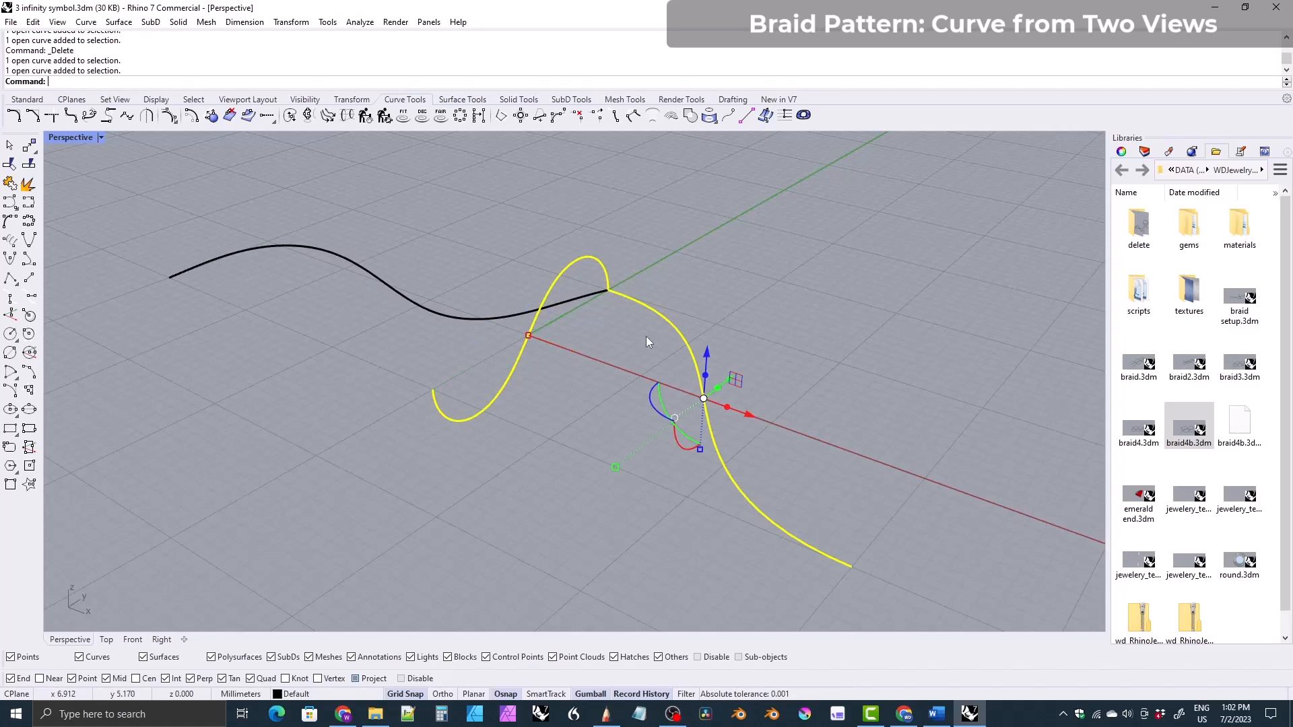
{"action": "left_click", "coordinate": [307, 116]}
{"action": "right_click_drag", "start_coordinate": [409, 416], "coordinate": [387, 390]}
{"action": "key", "text": "Delete"}
- Join the left and right 3D strand curves into one curve
{"action": "left_click", "coordinate": [423, 336]}
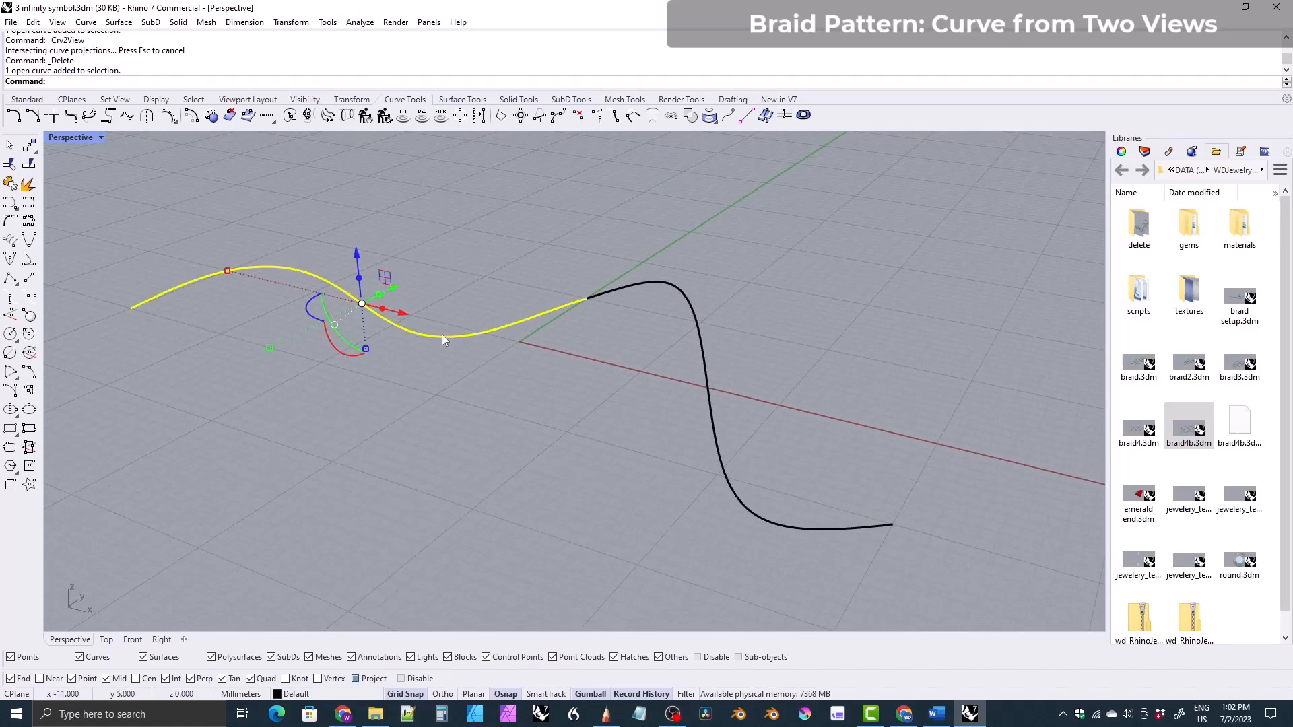
{"action": "left_click", "coordinate": [633, 286], "text": "shift"}
{"action": "scroll", "coordinate": [516, 256], "scroll_direction": "down", "scroll_amount": 1}
{"action": "right_click_drag", "start_coordinate": [516, 256], "coordinate": [465, 377]}
{"action": "left_click", "coordinate": [10, 184]}
{"action": "right_click_drag", "start_coordinate": [274, 349], "coordinate": [472, 369]}
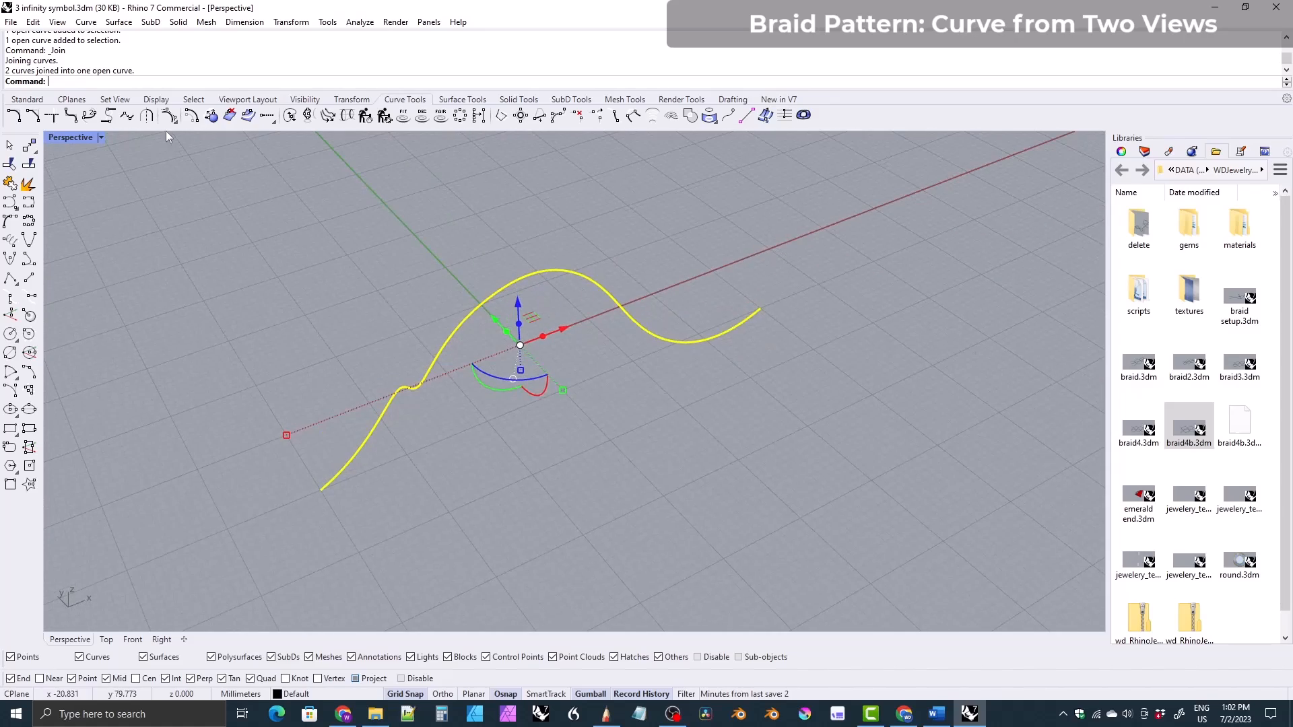
- Copy the joined strand curve twice, placing the copies end to end along the X direction
{"action": "left_click", "coordinate": [351, 99]}
{"action": "left_click", "coordinate": [70, 116]}
{"action": "left_click", "coordinate": [321, 490]}
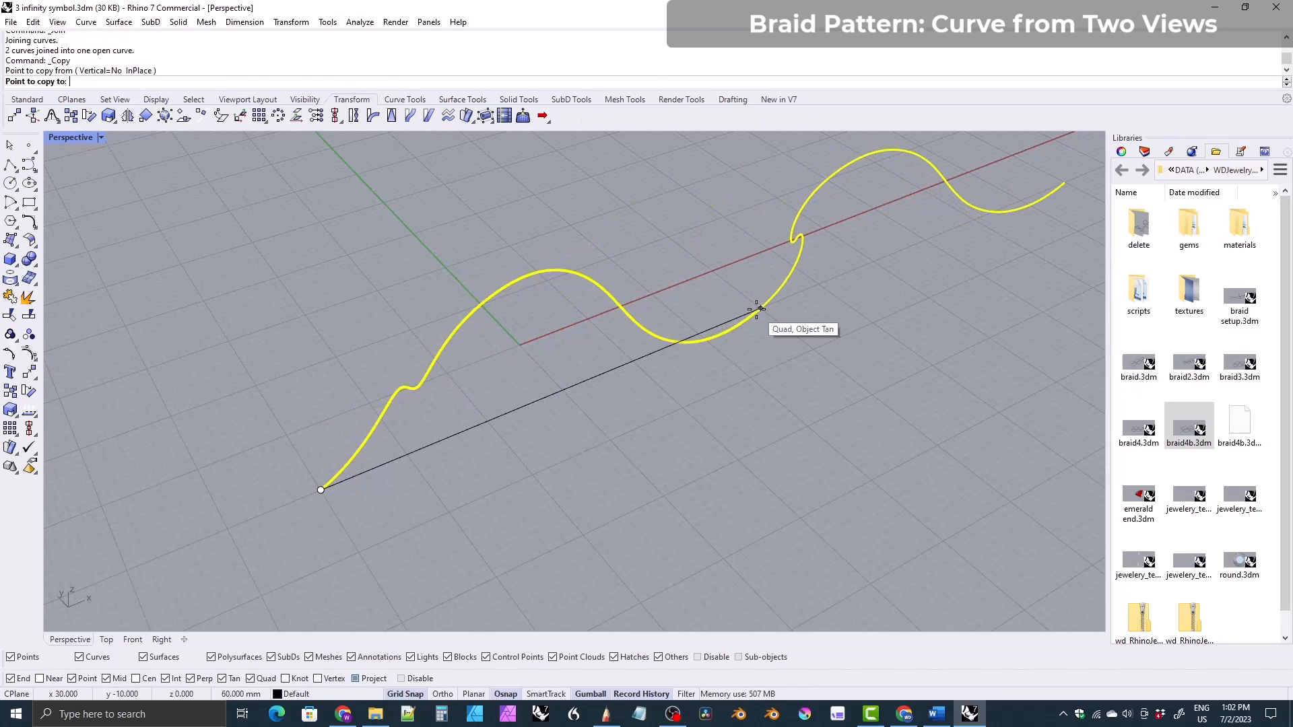
{"action": "right_click_drag", "start_coordinate": [672, 245], "coordinate": [343, 361]}
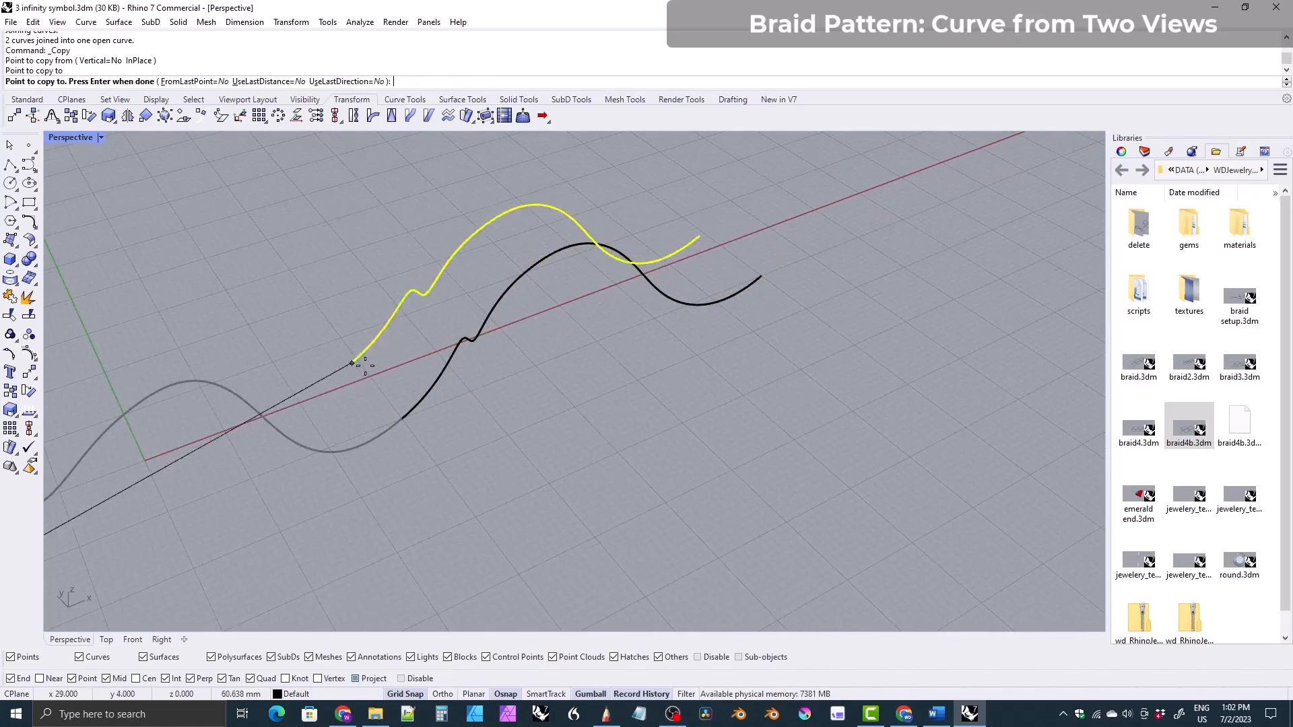
{"action": "left_click", "coordinate": [761, 276]}
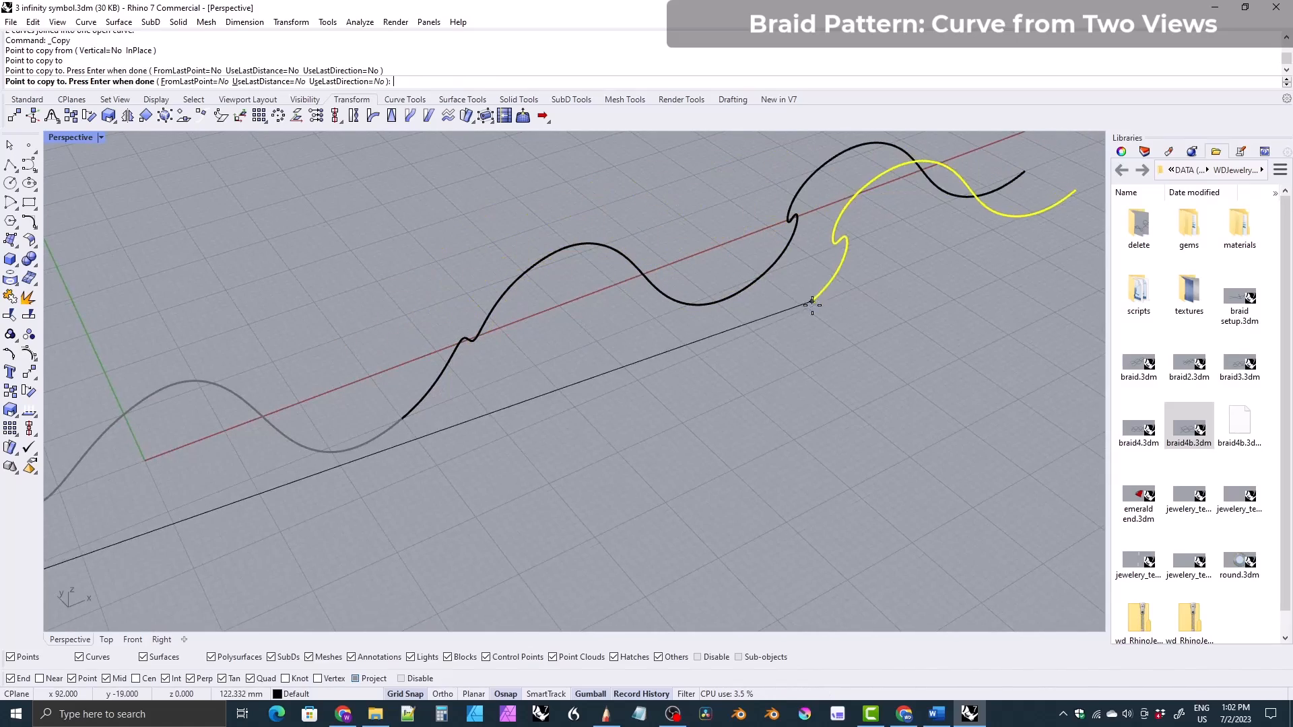
{"action": "right_click", "coordinate": [770, 329]}
- Delete the two copied strand curves, keeping only the original joined one
{"action": "right_click_drag", "start_coordinate": [769, 330], "coordinate": [672, 352]}
{"action": "left_click_drag", "start_coordinate": [1021, 388], "coordinate": [747, 248]}
{"action": "key", "text": "Delete"}
- Draw a 60 mm axis line in the Top view along the X axis from 30,0 to -30,0, matching the strand's width
{"action": "right_click_drag", "start_coordinate": [512, 381], "coordinate": [478, 397]}
{"action": "right_click_drag", "start_coordinate": [469, 347], "coordinate": [441, 311], "text": "shift"}
{"action": "left_click", "coordinate": [106, 641]}
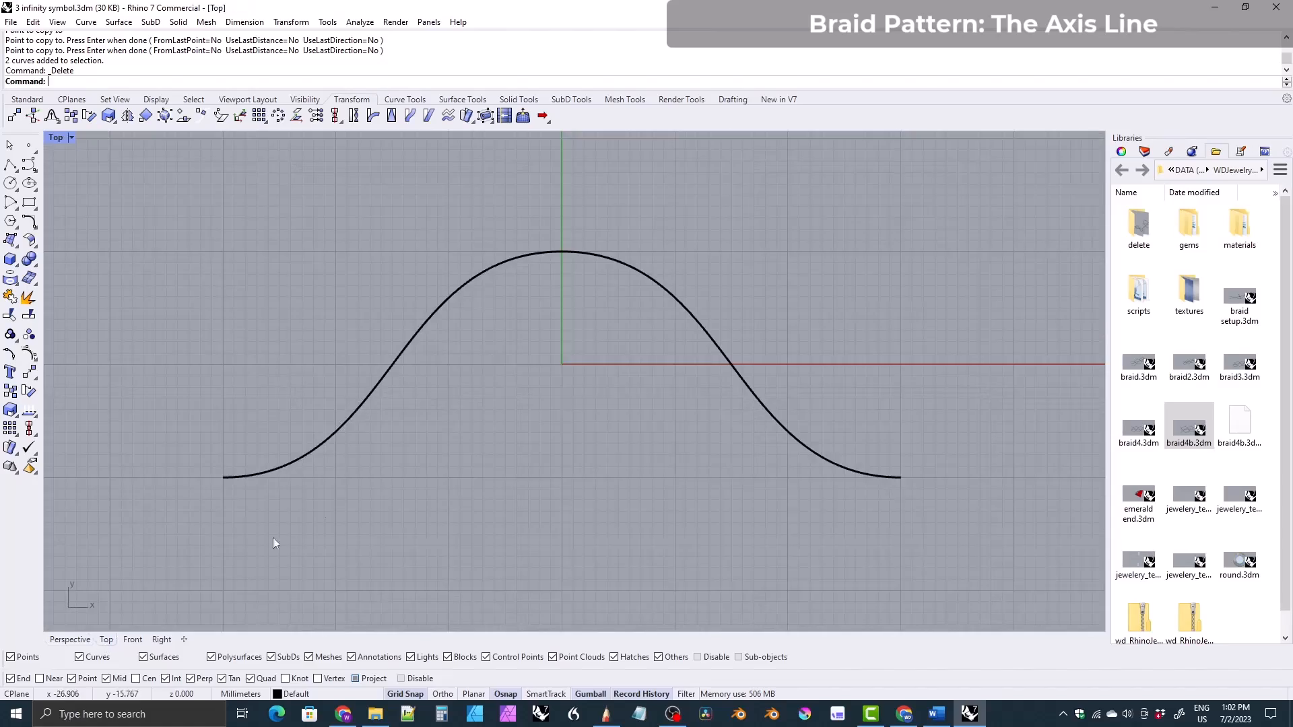
{"action": "left_click", "coordinate": [606, 151]}
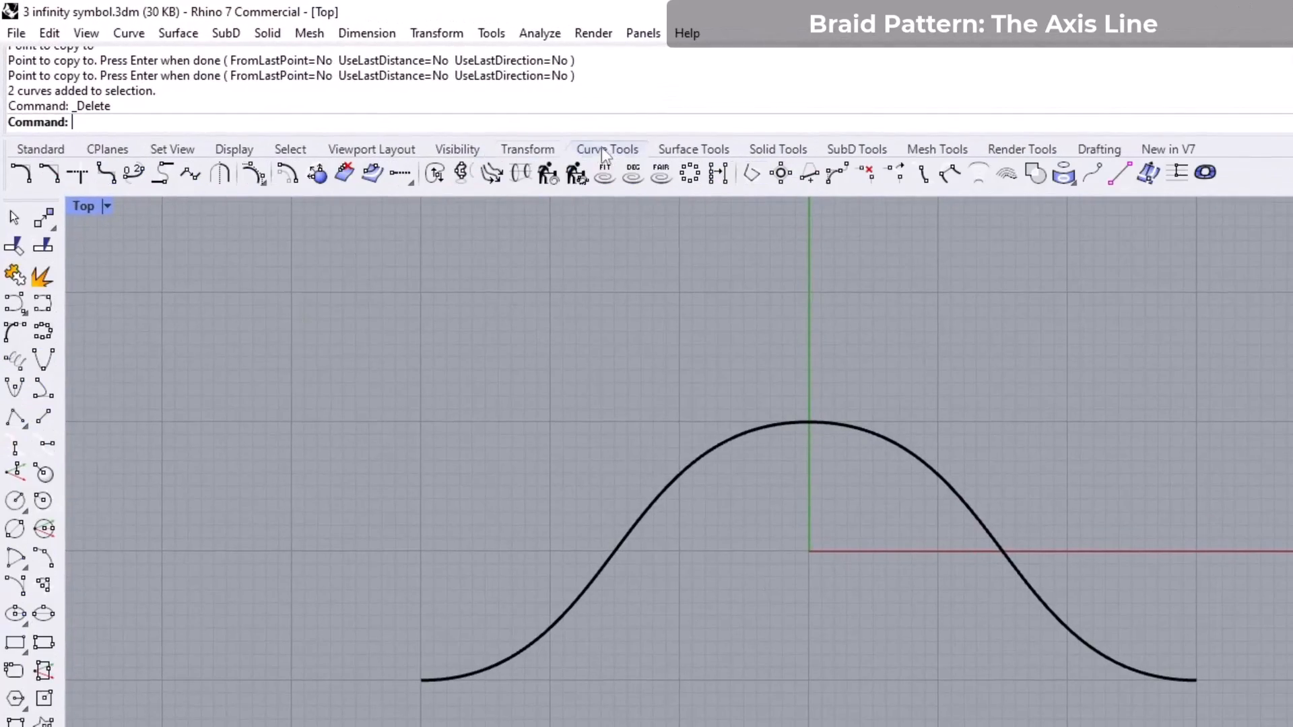
{"action": "left_click", "coordinate": [43, 417]}
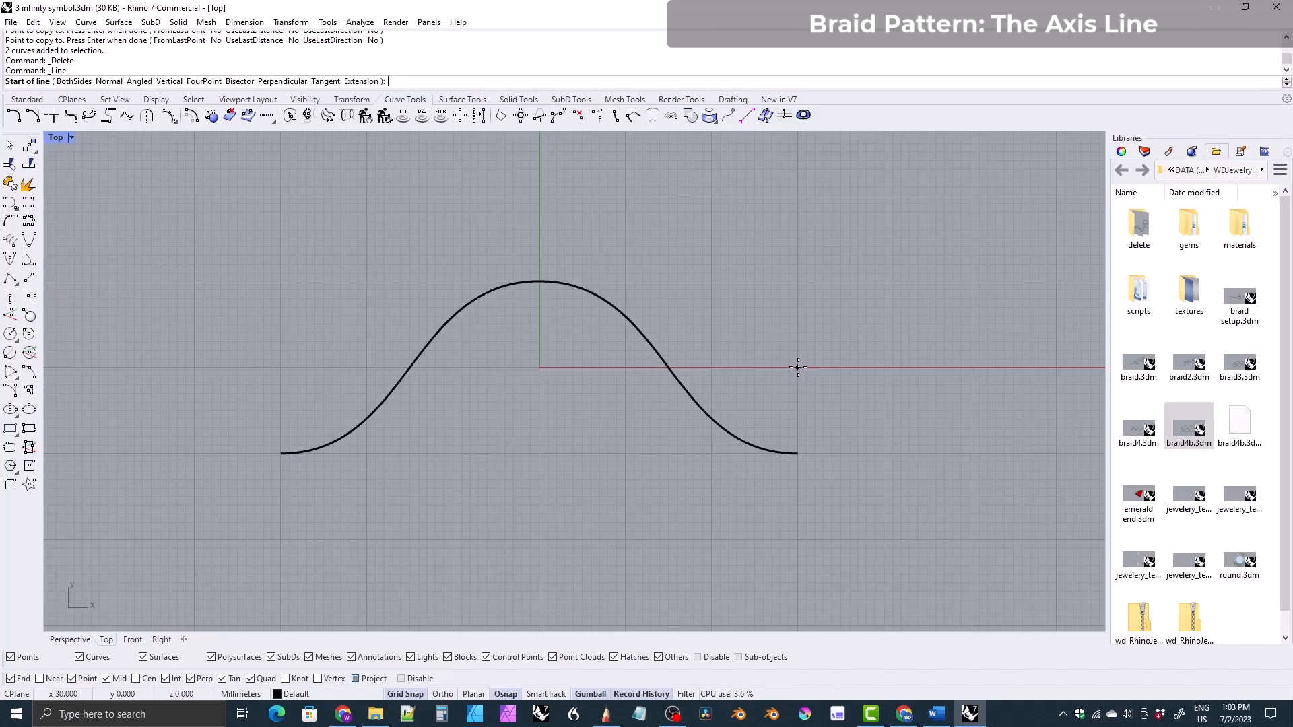
{"action": "right_click_drag", "start_coordinate": [650, 410], "coordinate": [716, 418]}
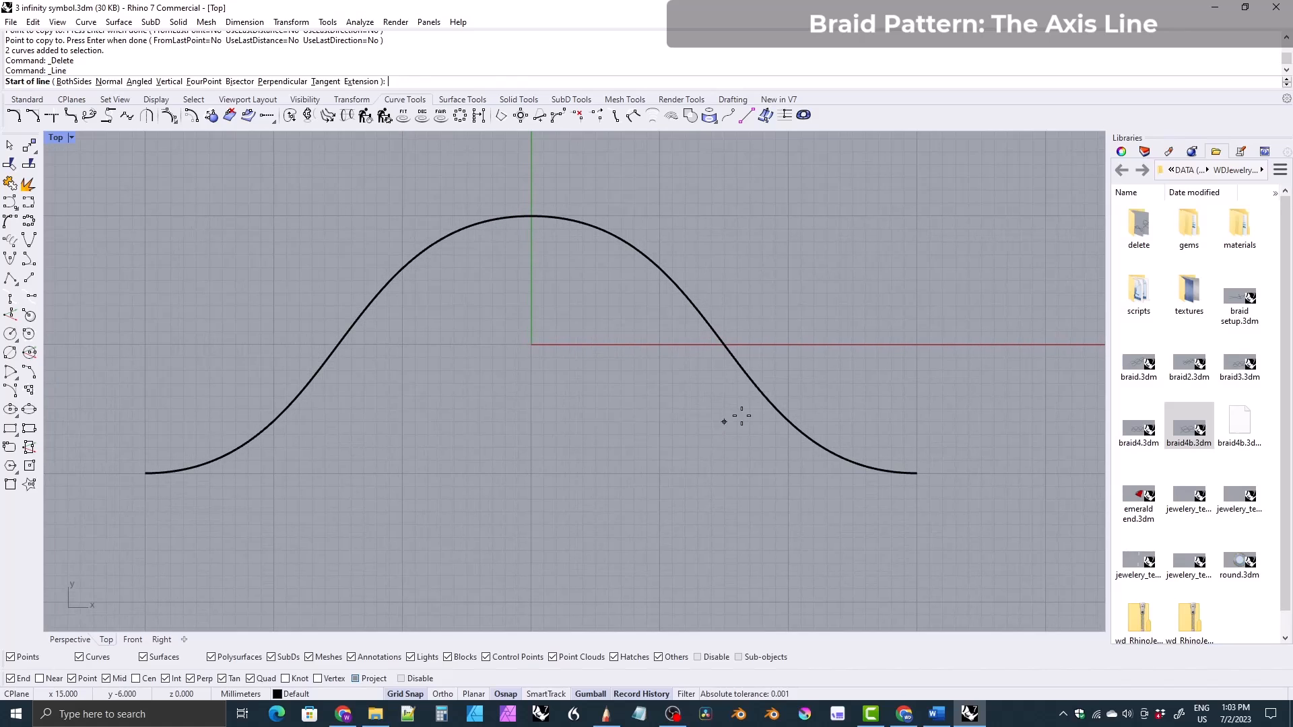
{"action": "left_click", "coordinate": [918, 345]}
{"action": "right_click_drag", "start_coordinate": [684, 421], "coordinate": [771, 398]}
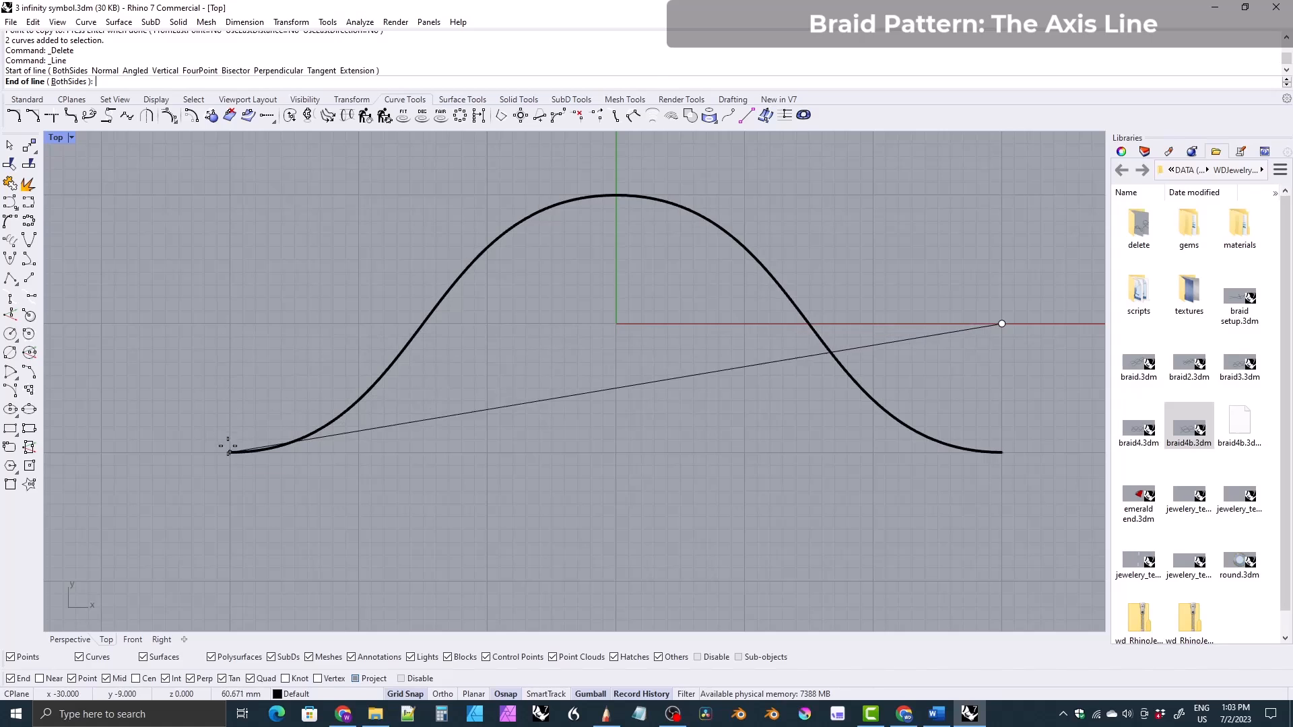
{"action": "left_click", "coordinate": [230, 323]}
{"action": "right_click_drag", "start_coordinate": [422, 372], "coordinate": [380, 376]}
{"action": "left_click", "coordinate": [70, 639]}
{"action": "mouse_move", "coordinate": [377, 471]}
{"action": "right_mouse_down"}
{"action": "mouse_move", "coordinate": [548, 383]}
{"action": "mouse_move", "coordinate": [377, 336]}
{"action": "mouse_move", "coordinate": [315, 300]}
{"action": "mouse_move", "coordinate": [355, 283]}
{"action": "mouse_move", "coordinate": [404, 377]}
{"action": "mouse_move", "coordinate": [450, 399]}
{"action": "mouse_move", "coordinate": [472, 366]}
{"action": "mouse_move", "coordinate": [472, 403]}
{"action": "right_mouse_up"}
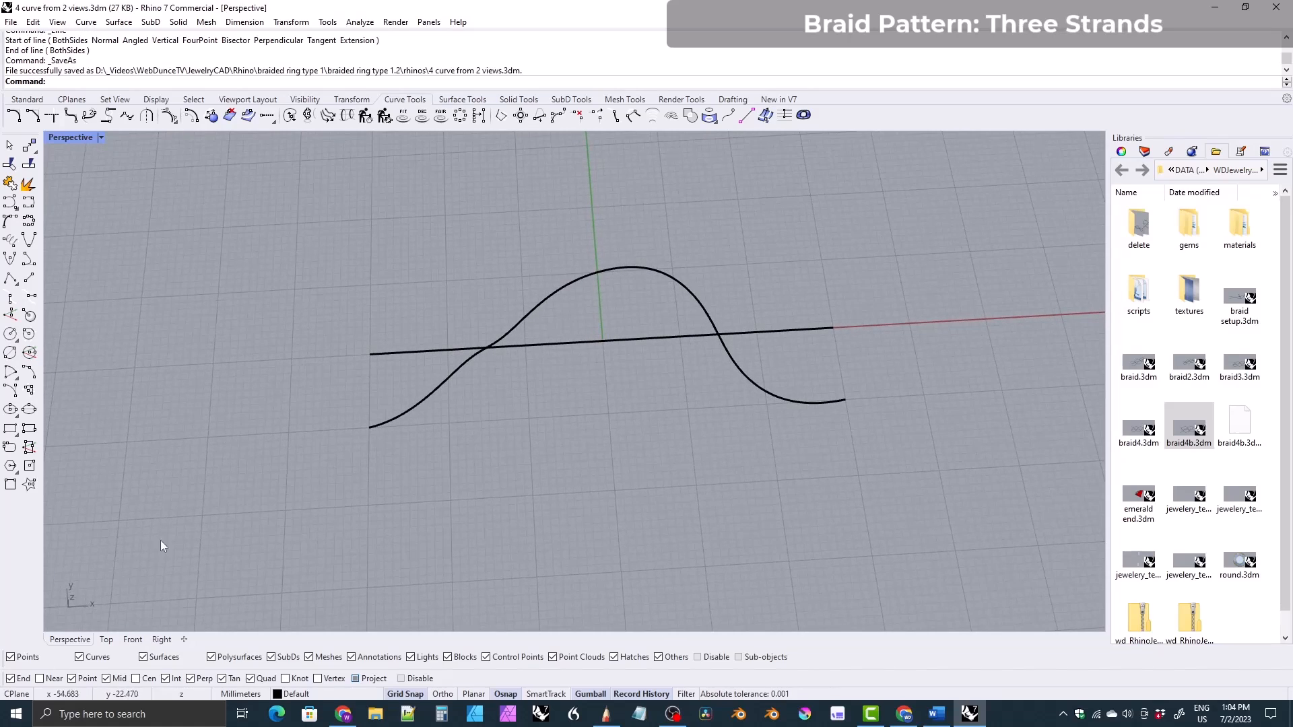
- Duplicate the axis line in the Top view and move the duplicate about 27 mm up in Y, above the wave curve
{"action": "left_click", "coordinate": [106, 639]}
{"action": "scroll", "coordinate": [451, 389], "scroll_direction": "down", "scroll_amount": 3}
{"action": "right_click_drag", "start_coordinate": [451, 389], "coordinate": [494, 512]}
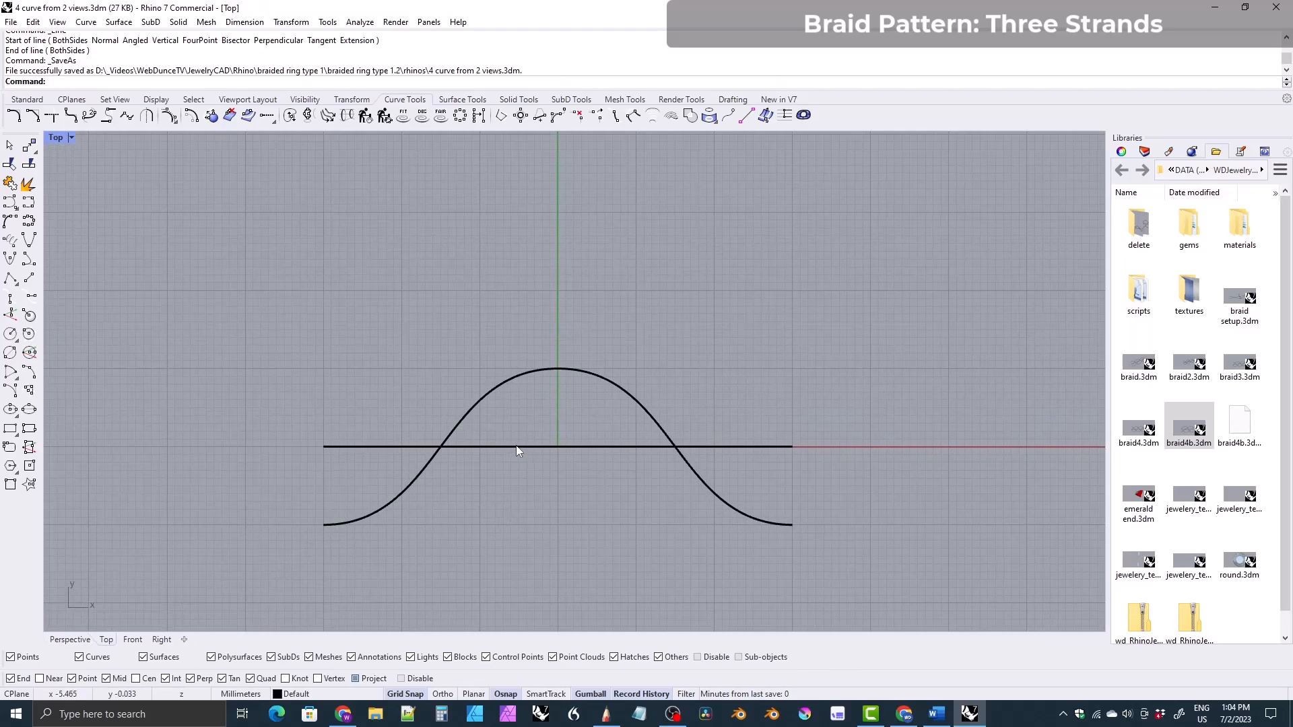
{"action": "left_click", "coordinate": [500, 446]}
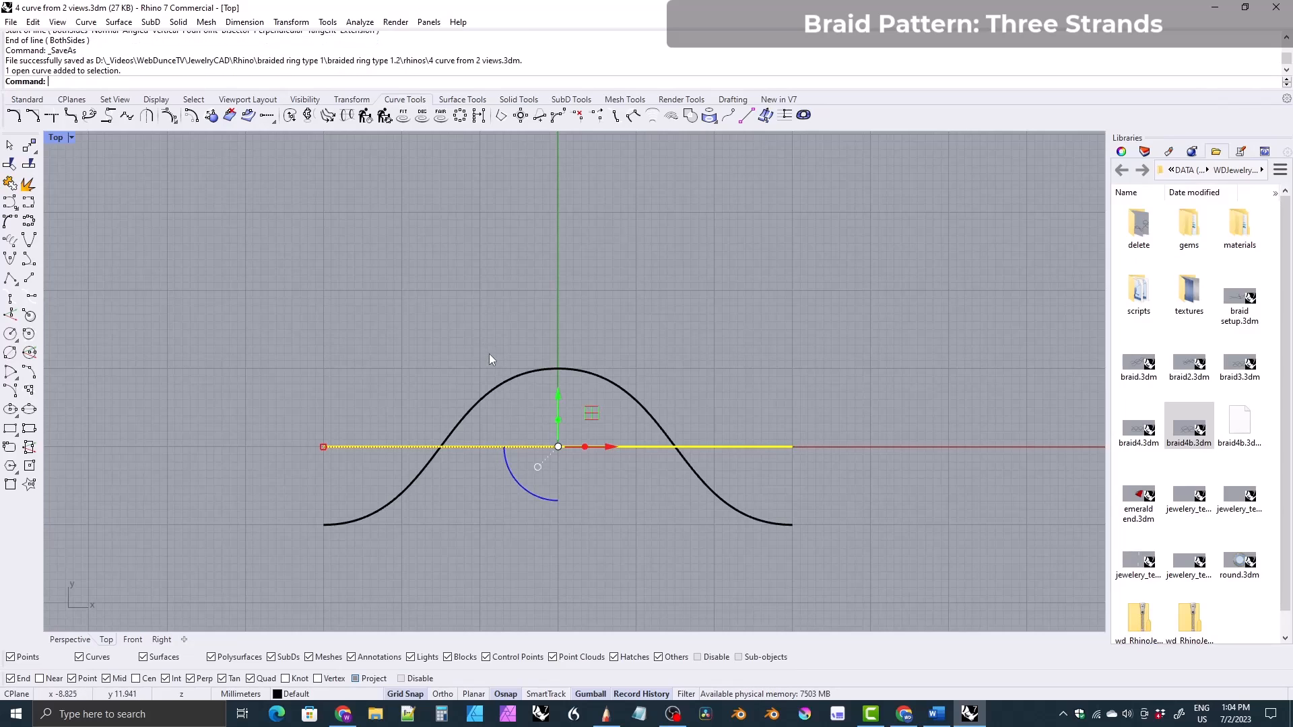
{"action": "key", "text": "ctrl+c"}
{"action": "key", "text": "ctrl+v"}
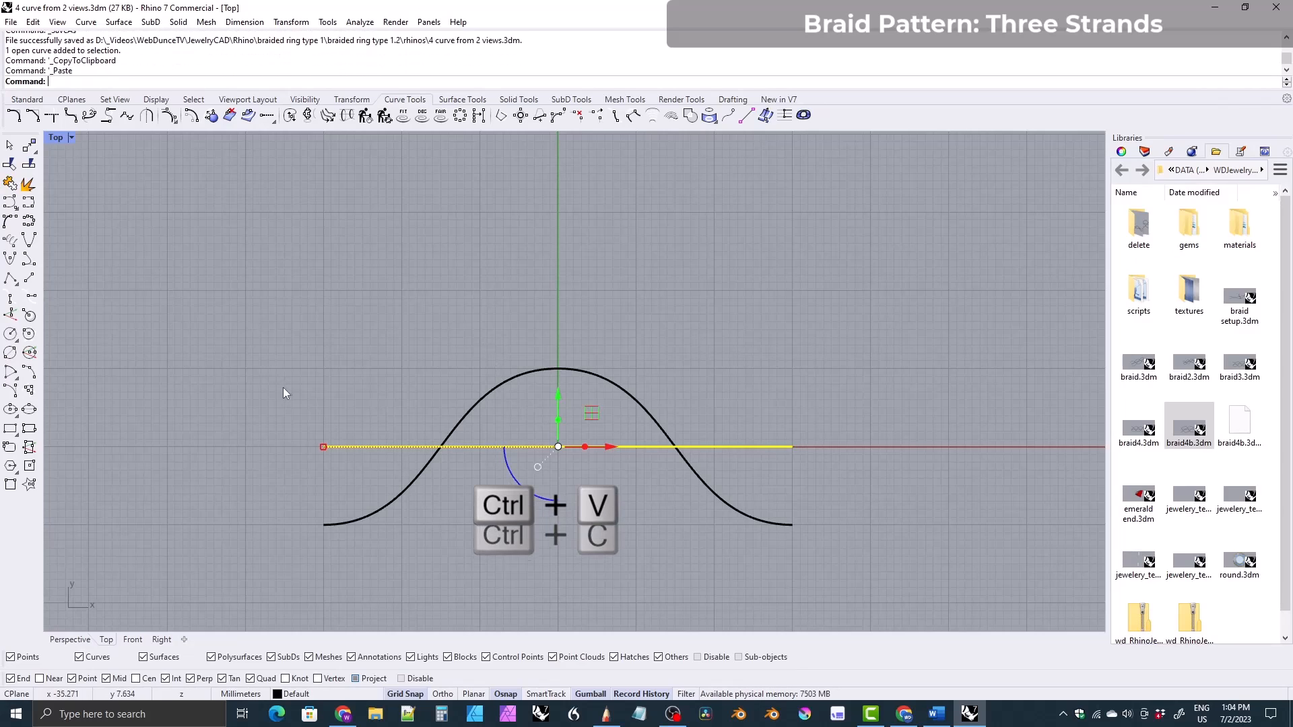
{"action": "left_click_drag", "start_coordinate": [558, 397], "coordinate": [552, 183]}
{"action": "right_click_drag", "start_coordinate": [462, 351], "coordinate": [504, 342]}
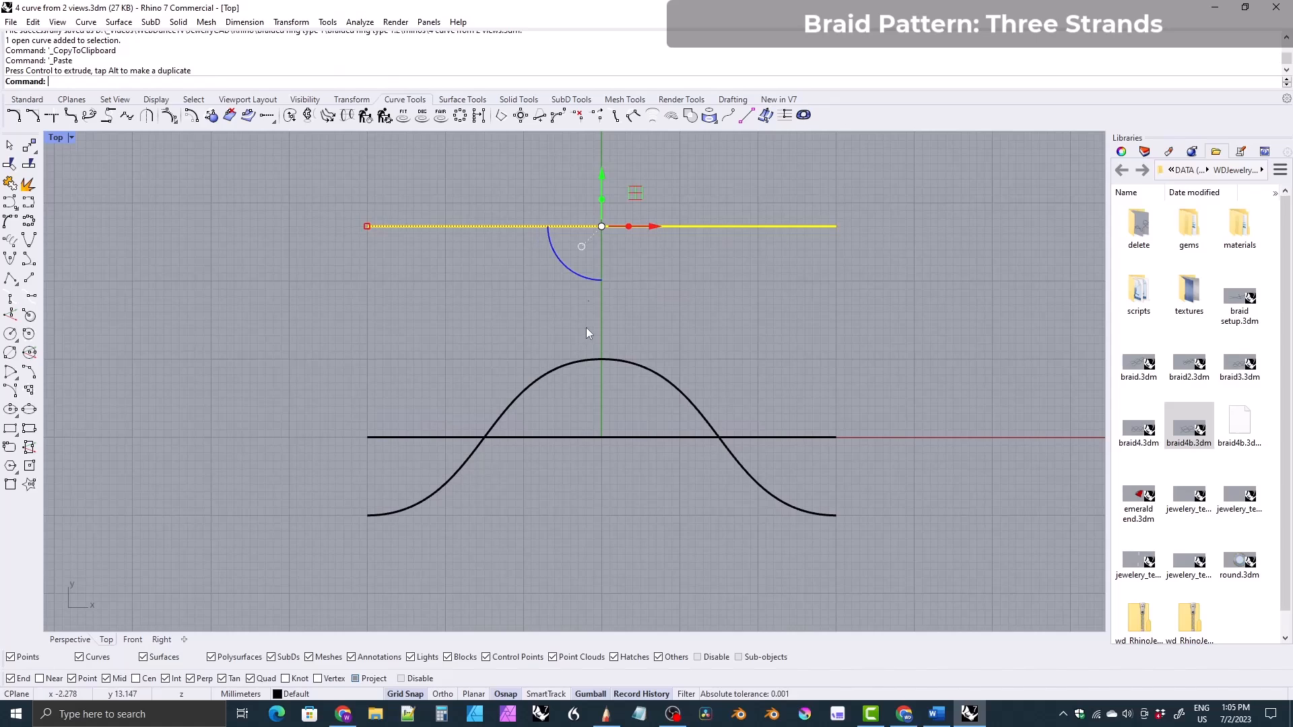
{"action": "mouse_move", "coordinate": [497, 304]}
{"action": "right_mouse_down"}
{"action": "mouse_move", "coordinate": [494, 283]}
{"action": "mouse_move", "coordinate": [514, 300]}
{"action": "right_mouse_up"}
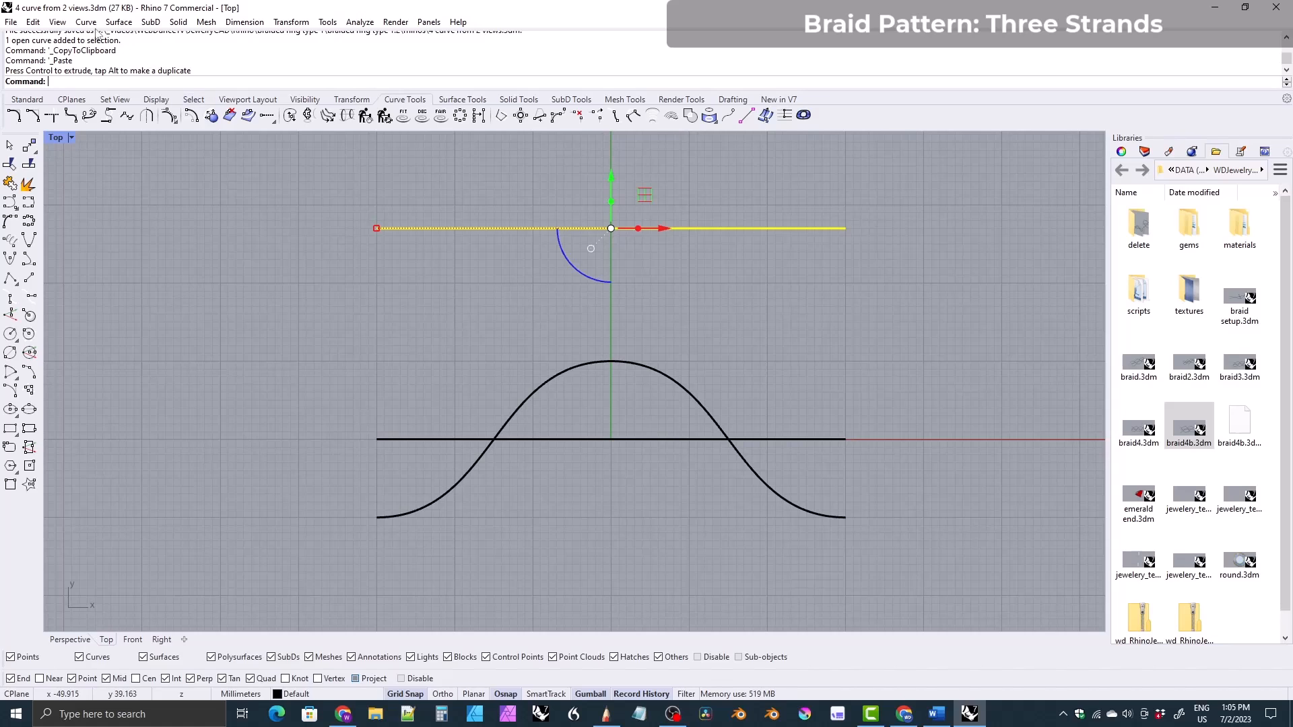
- Divide the upper line into 3 segments with marked division points and end points
{"action": "left_click", "coordinate": [85, 22]}
{"action": "mouse_move", "coordinate": [116, 38]}
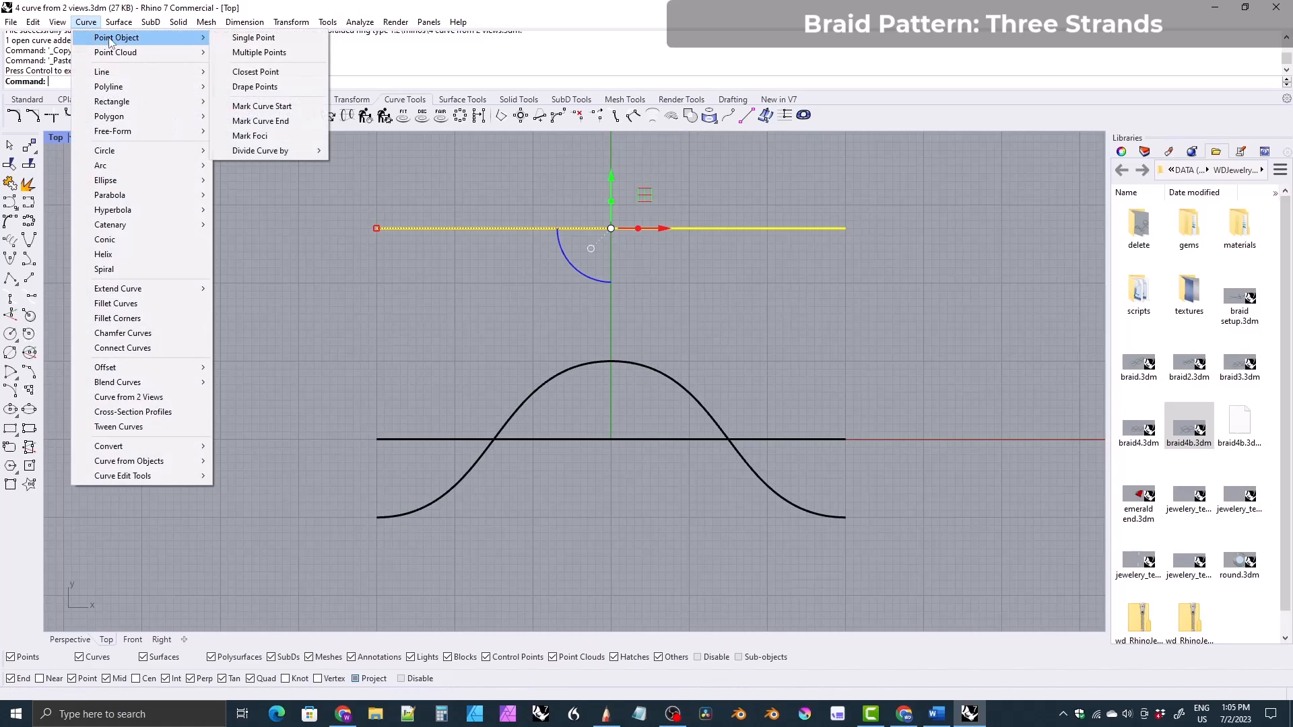
{"action": "mouse_move", "coordinate": [258, 152]}
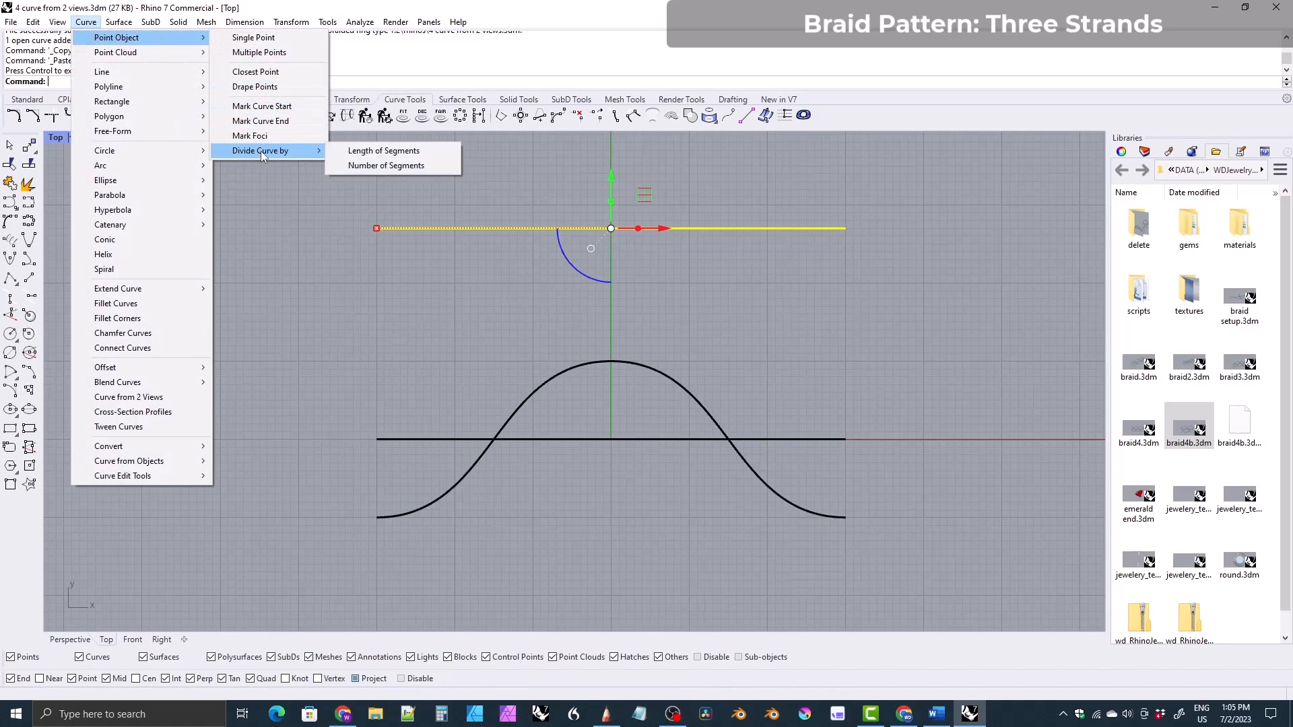
{"action": "left_click", "coordinate": [381, 166]}
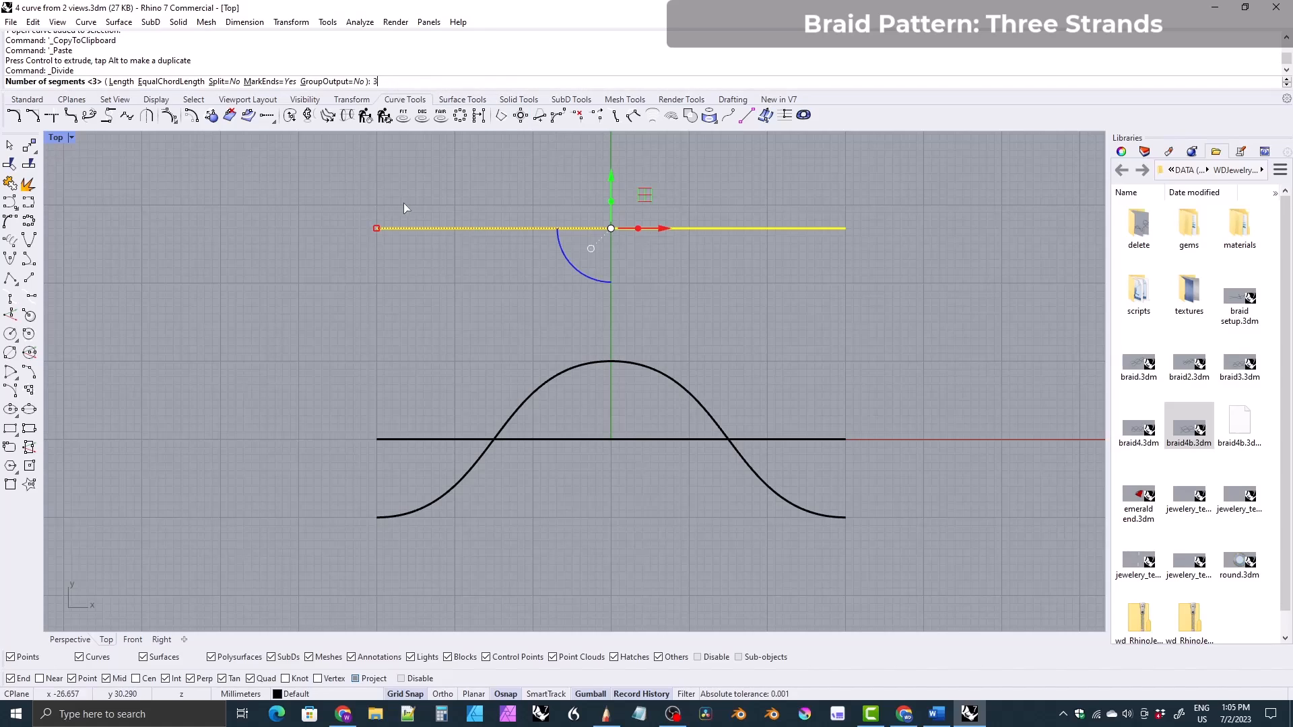
{"action": "key", "text": "Return"}
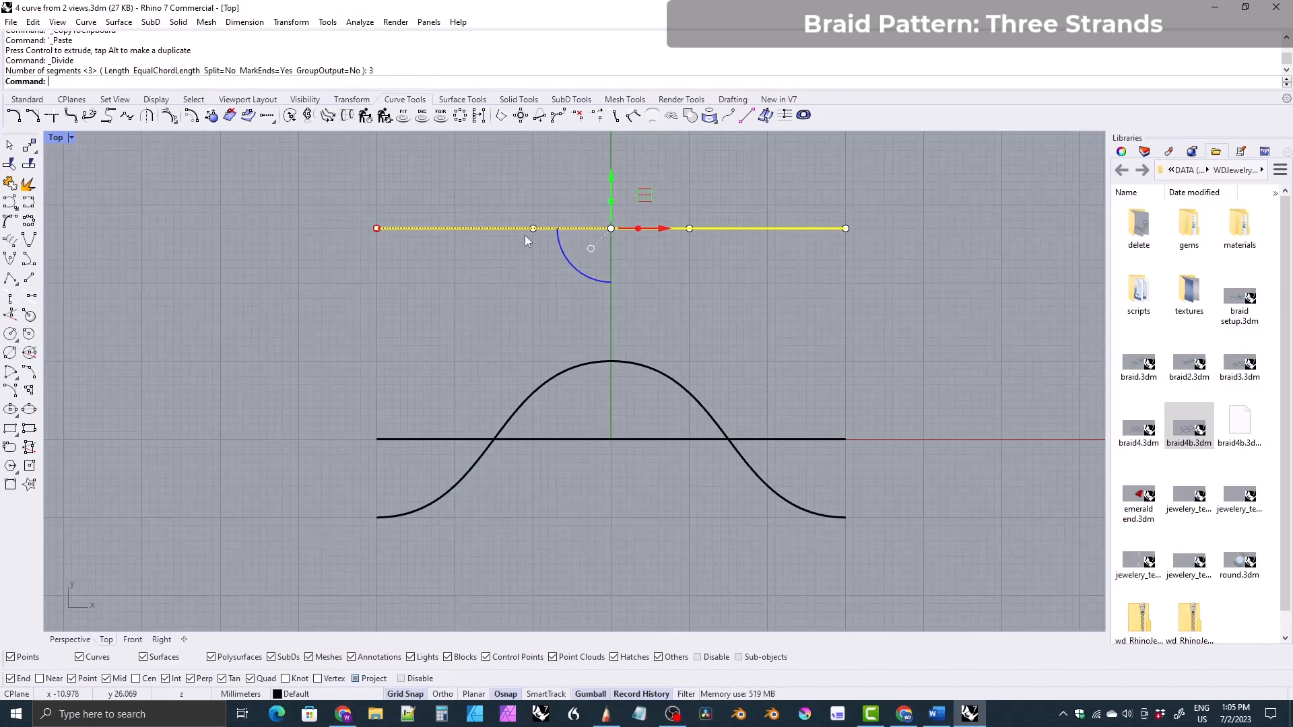
{"action": "left_click", "coordinate": [483, 198]}
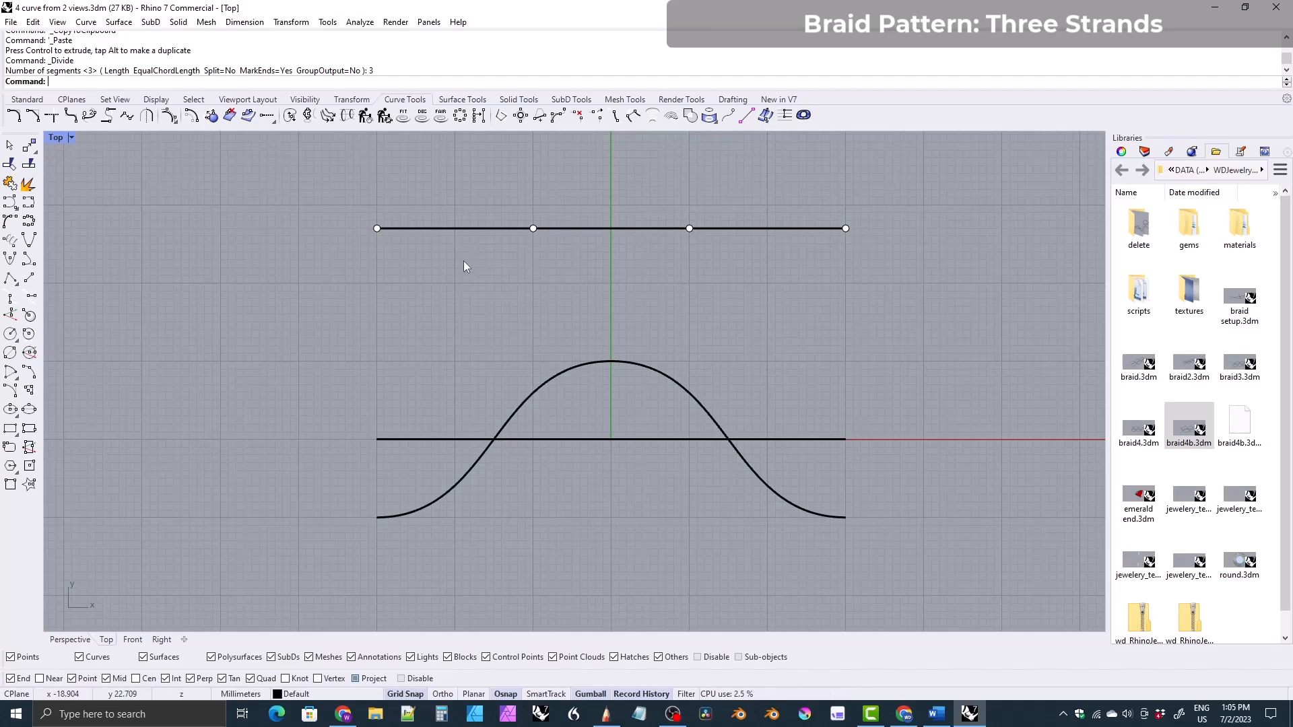
- Copy the wave curve end to end so the copy ends at the original's negative-X end, and join both into one curve
{"action": "right_click_drag", "start_coordinate": [436, 249], "coordinate": [450, 247]}
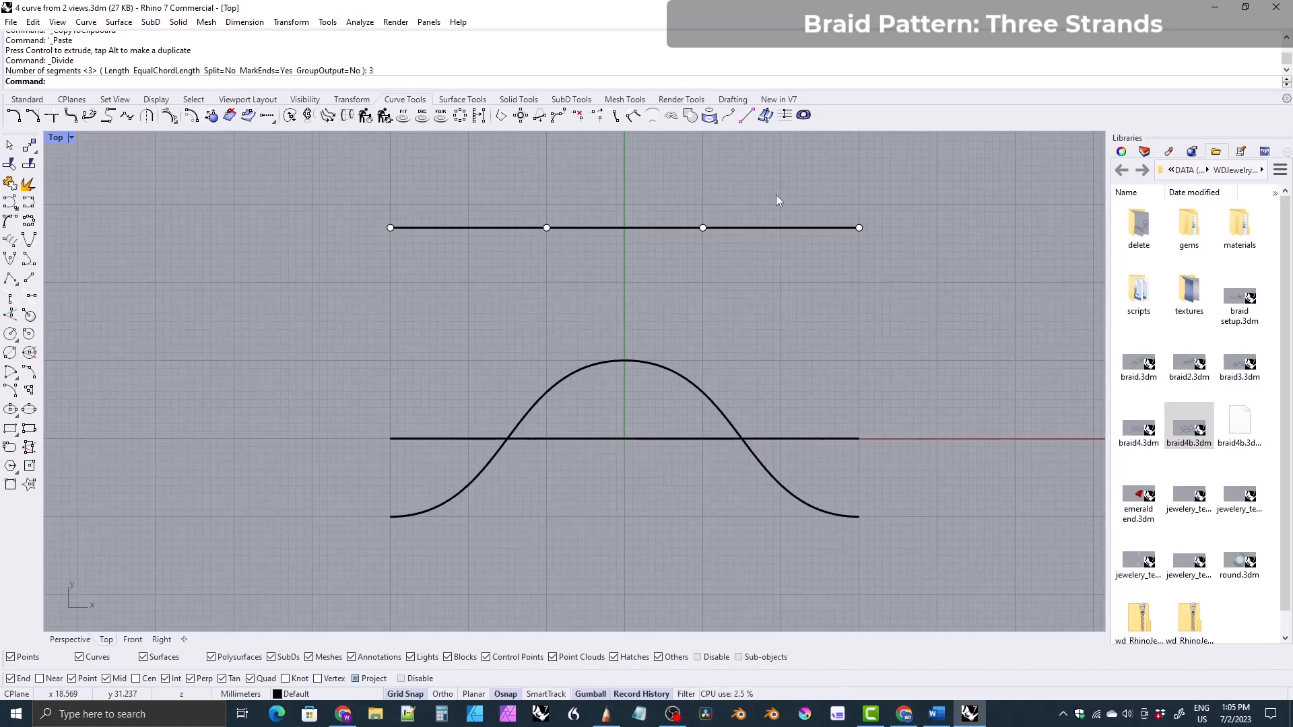
{"action": "scroll", "coordinate": [500, 250], "scroll_direction": "down", "scroll_amount": 1}
{"action": "right_click_drag", "start_coordinate": [510, 270], "coordinate": [701, 296]}
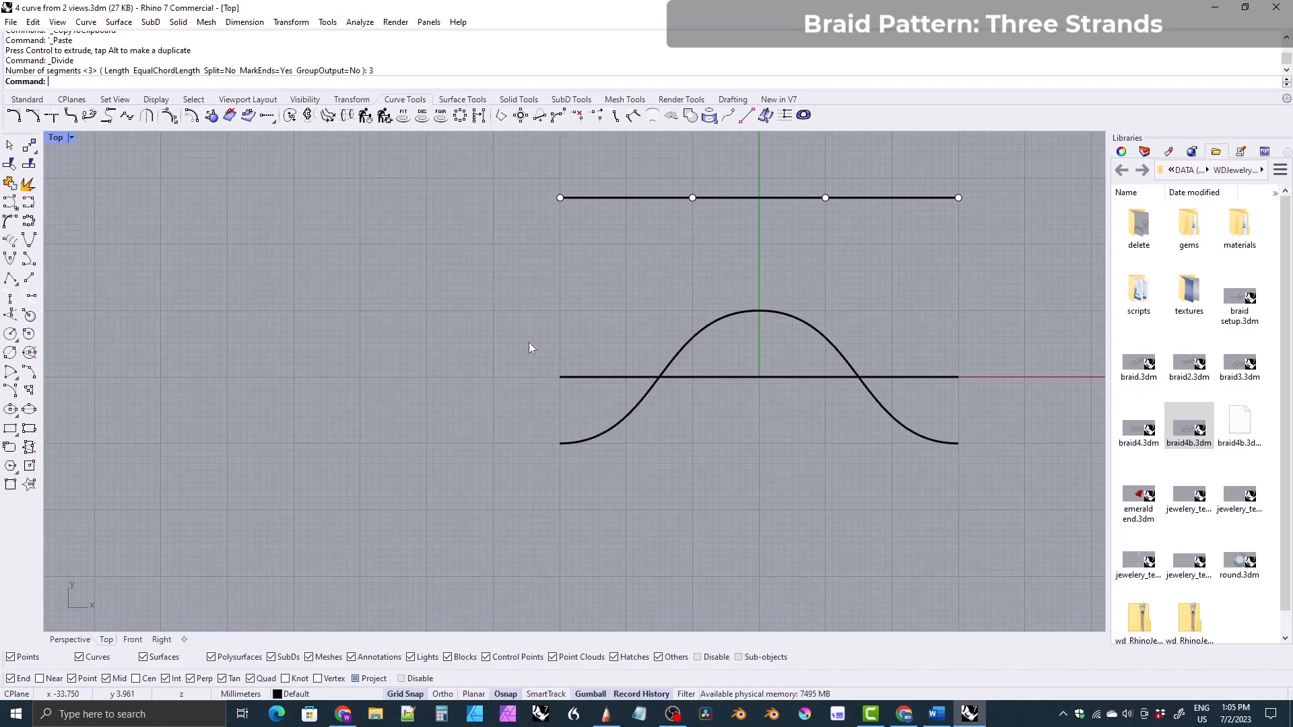
{"action": "left_click", "coordinate": [716, 326]}
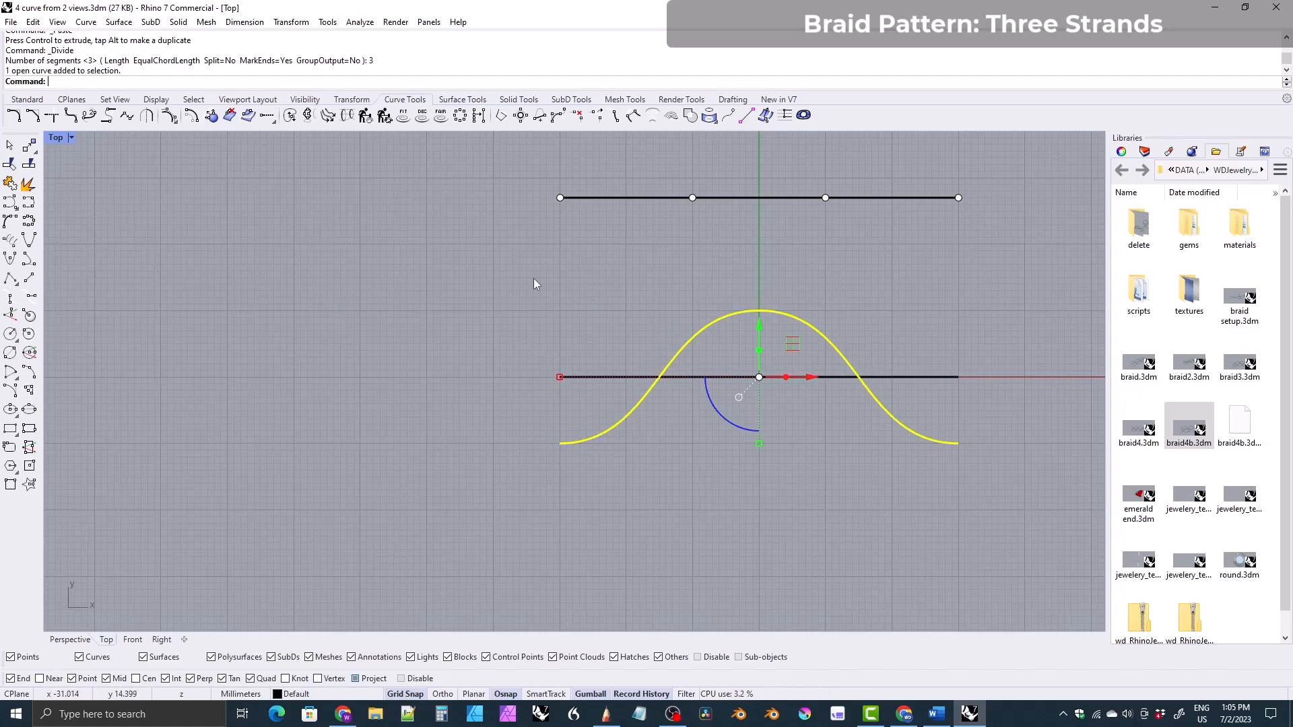
{"action": "left_click", "coordinate": [352, 99]}
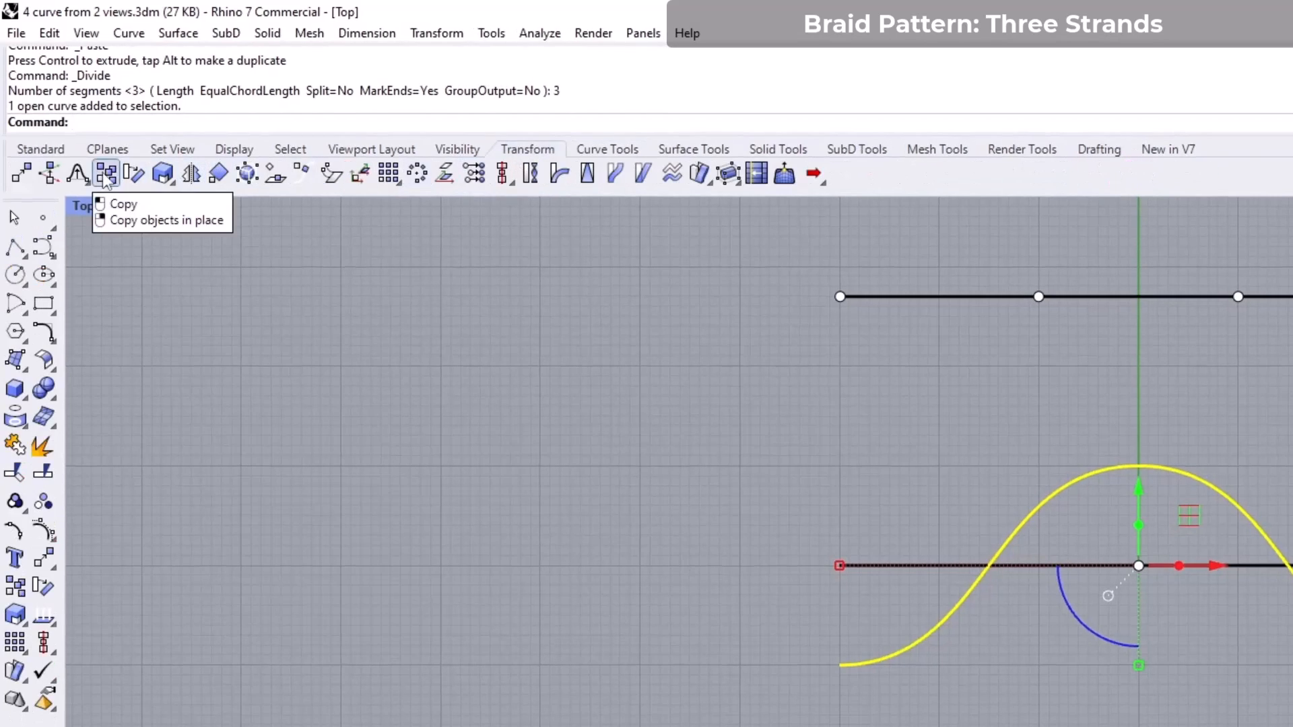
{"action": "left_click", "coordinate": [133, 176]}
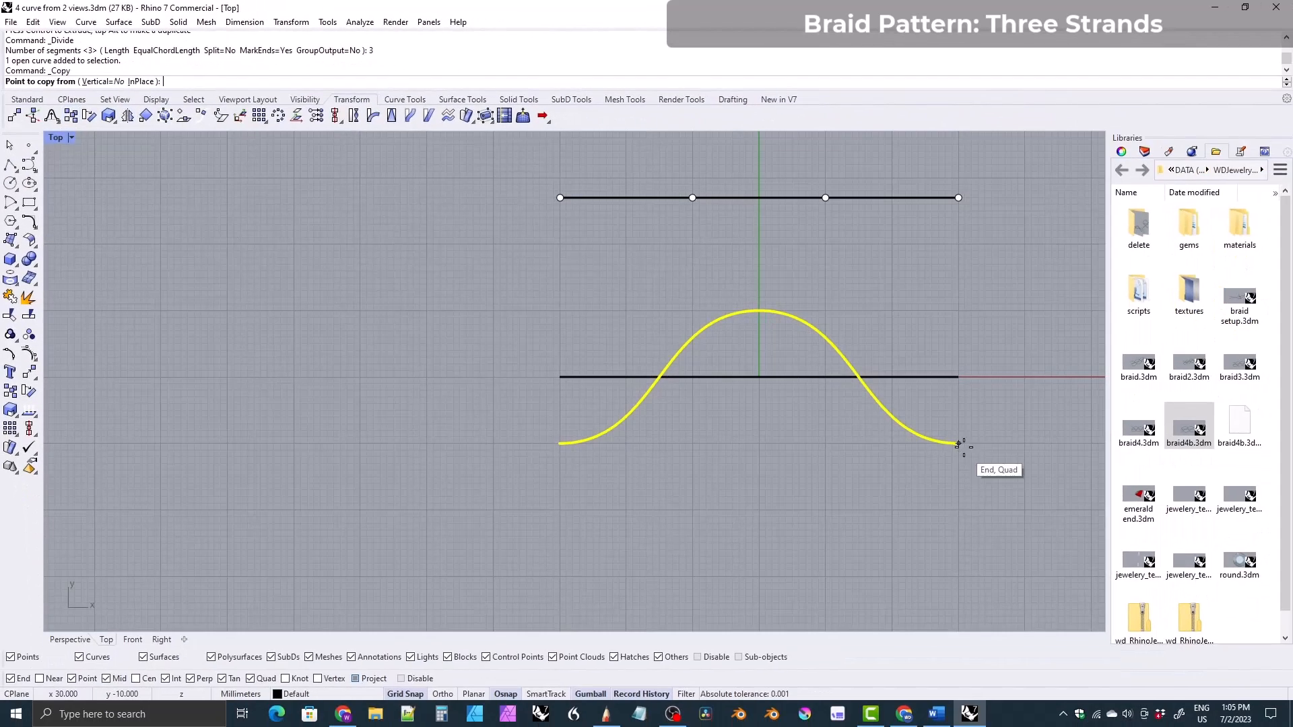
{"action": "left_click", "coordinate": [959, 443]}
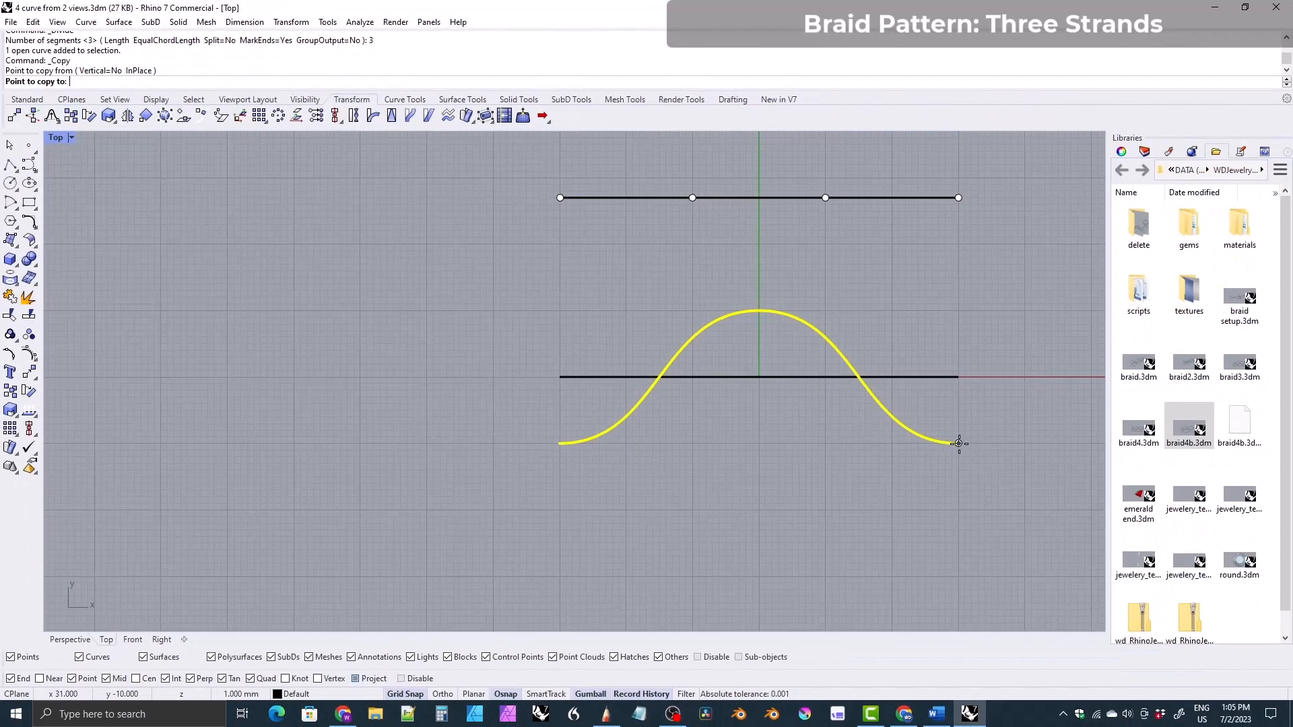
{"action": "left_click", "coordinate": [559, 443]}
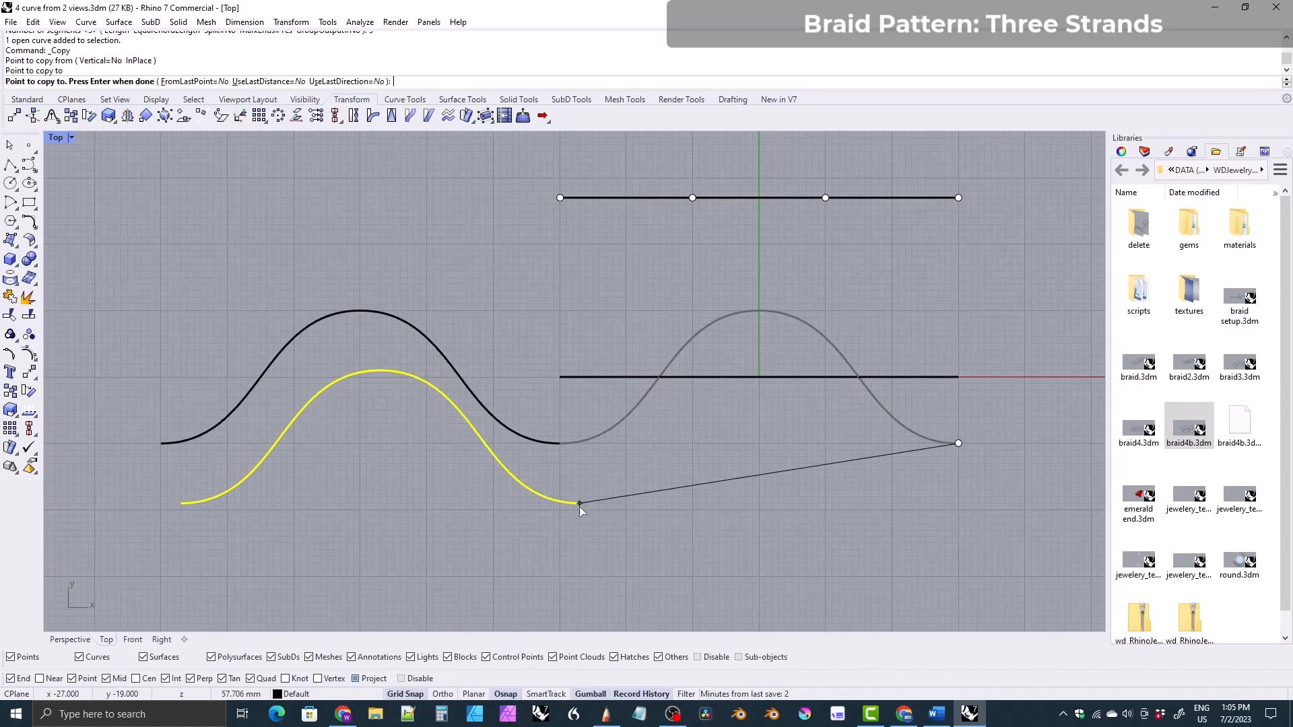
{"action": "key", "text": "Return"}
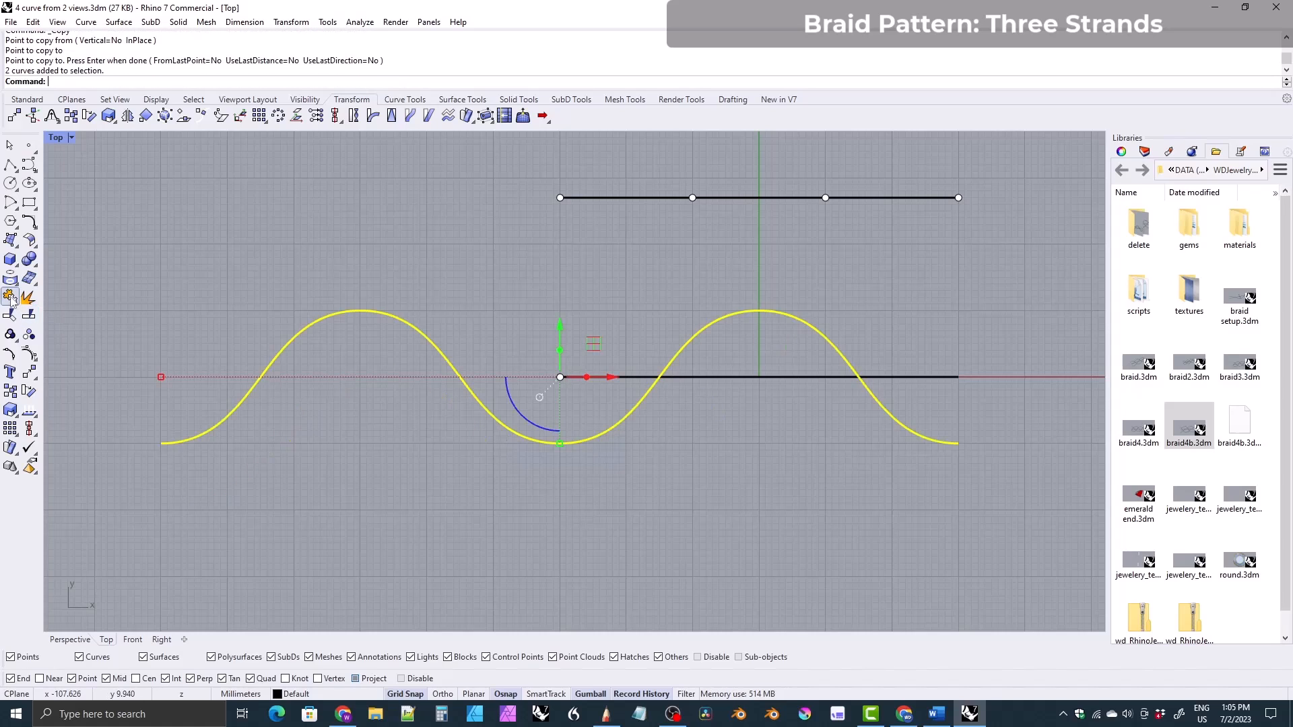
{"action": "left_click", "coordinate": [10, 296]}
{"action": "right_click_drag", "start_coordinate": [511, 261], "coordinate": [474, 305]}
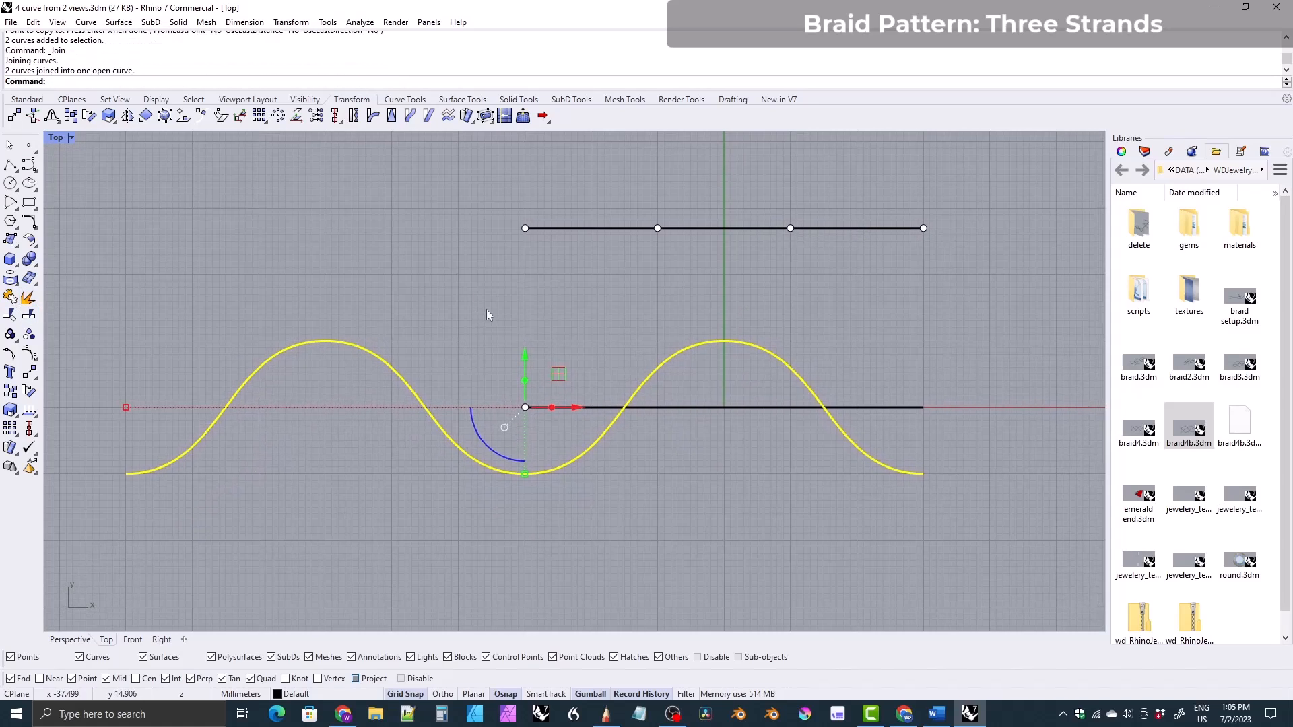
- Copy the joined wave along X twice, from the divided line's start point to its first and second inner division points
{"action": "left_click", "coordinate": [491, 498]}
{"action": "left_click", "coordinate": [511, 480]}
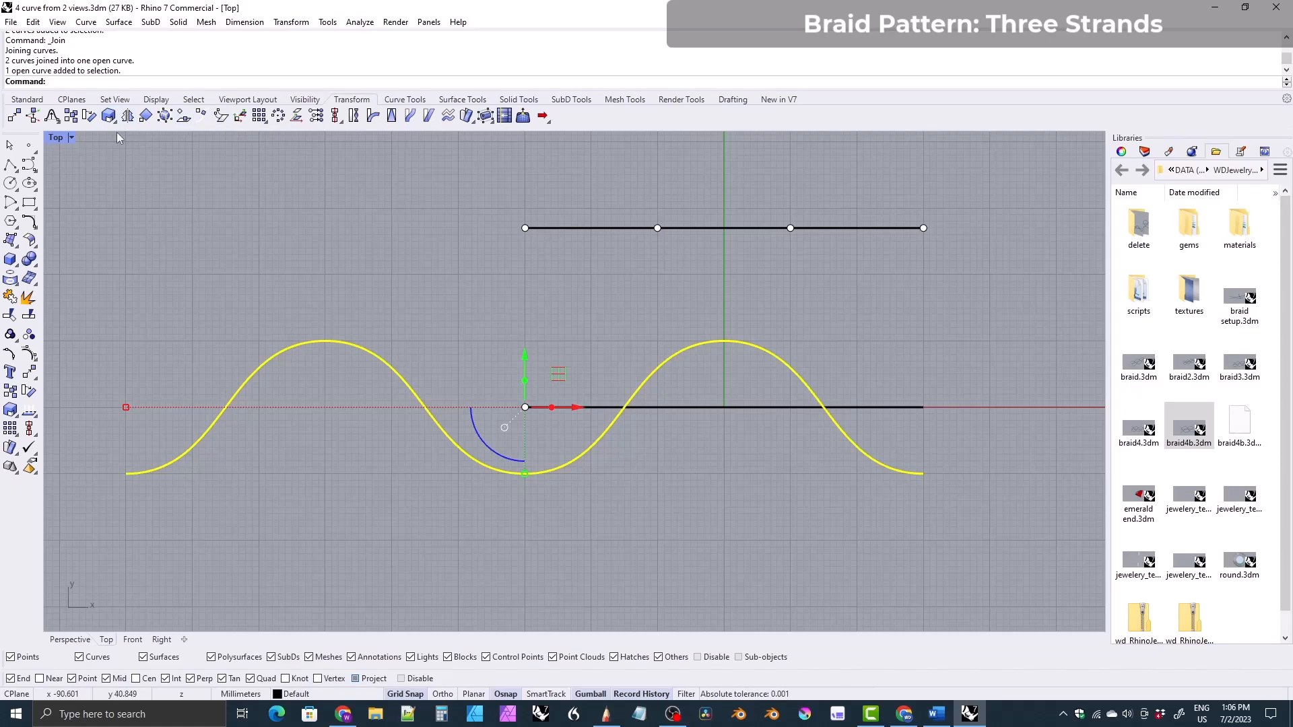
{"action": "left_click", "coordinate": [71, 116]}
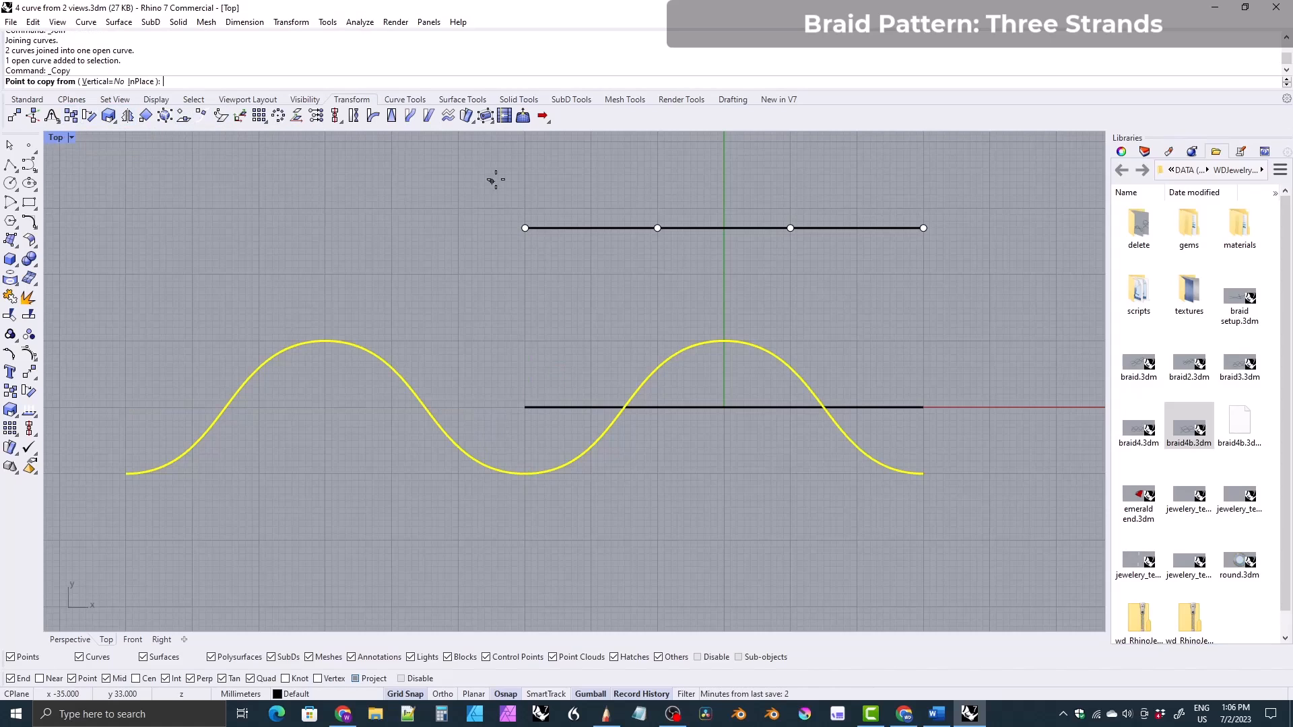
{"action": "left_click", "coordinate": [525, 224]}
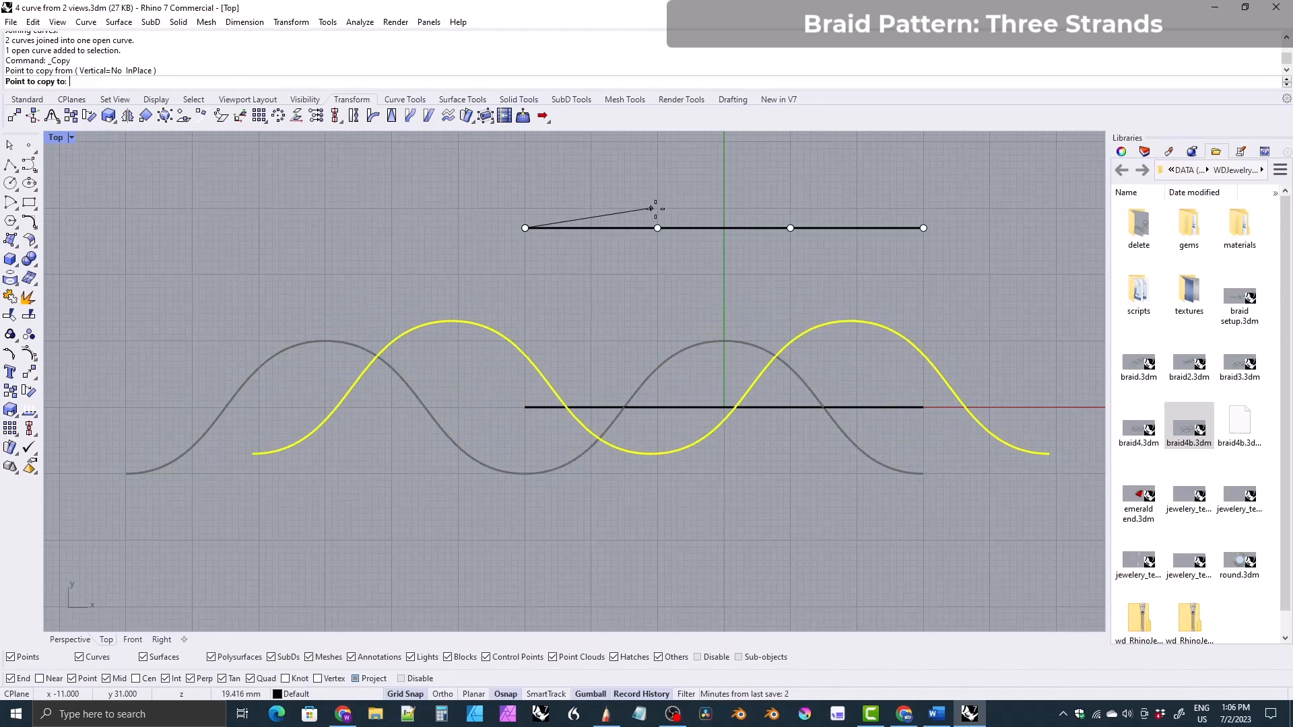
{"action": "left_click", "coordinate": [657, 227]}
{"action": "left_click", "coordinate": [789, 228]}
{"action": "key", "text": "Return"}
{"action": "right_click_drag", "start_coordinate": [551, 289], "coordinate": [413, 293]}
{"action": "scroll", "coordinate": [446, 262], "scroll_direction": "down", "scroll_amount": 2}
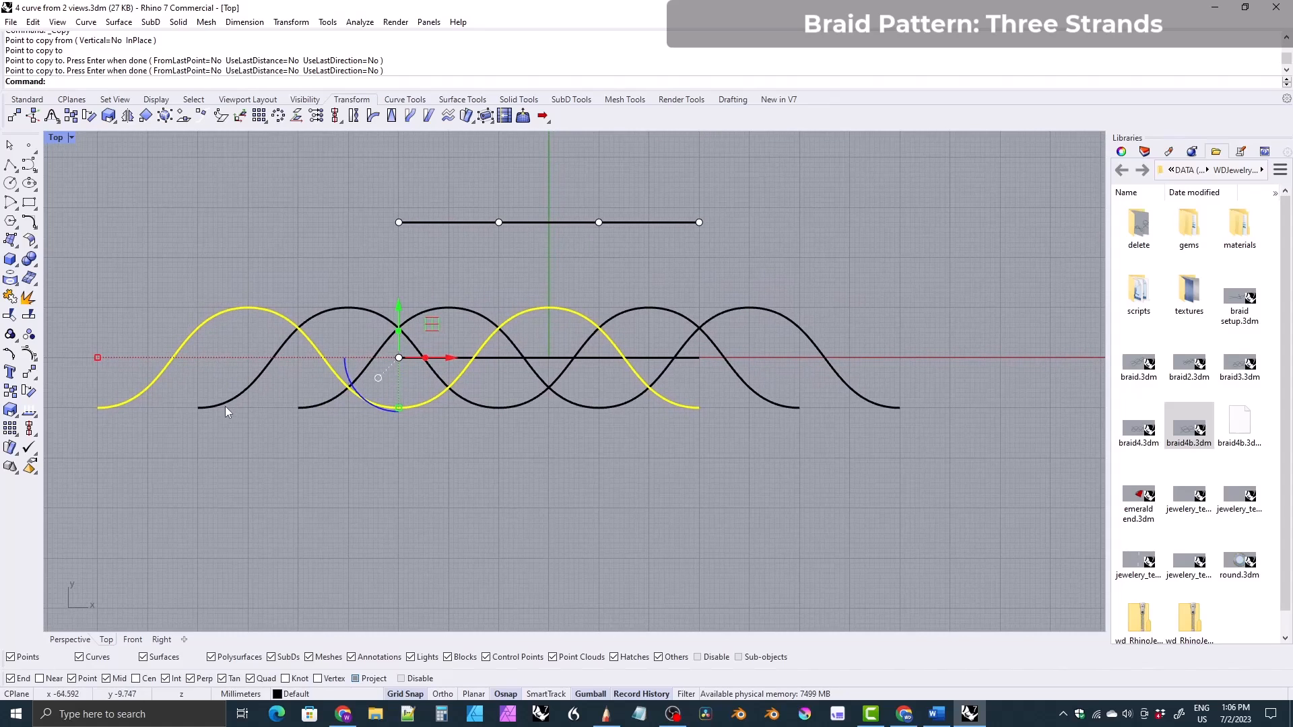
{"action": "left_click", "coordinate": [244, 403], "text": "shift"}
{"action": "left_click", "coordinate": [309, 406], "text": "shift"}
{"action": "right_click_drag", "start_coordinate": [405, 418], "coordinate": [442, 428]}
{"action": "left_click", "coordinate": [446, 447]}
{"action": "scroll", "coordinate": [502, 381], "scroll_direction": "up", "scroll_amount": 1}
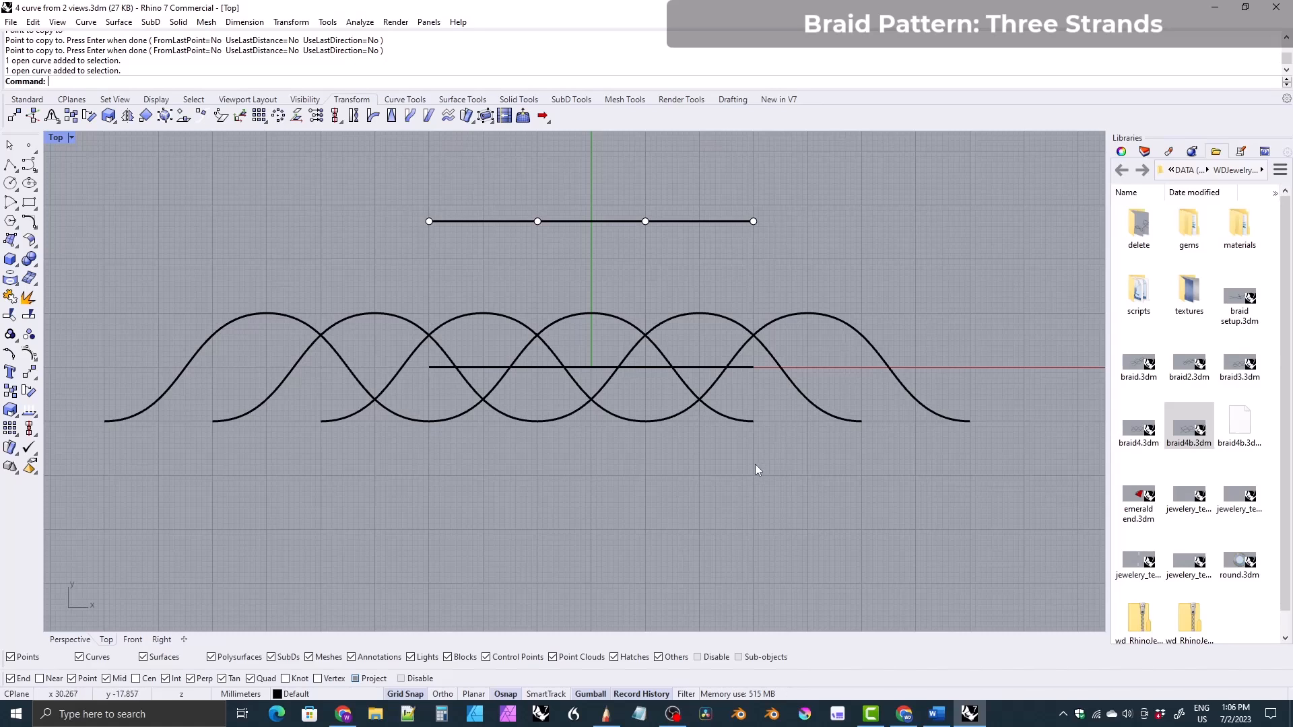
- Draw a vertical line about 51 mm long down from the divided line's negative-X end point, crossing the strands
{"action": "right_click_drag", "start_coordinate": [502, 268], "coordinate": [508, 280]}
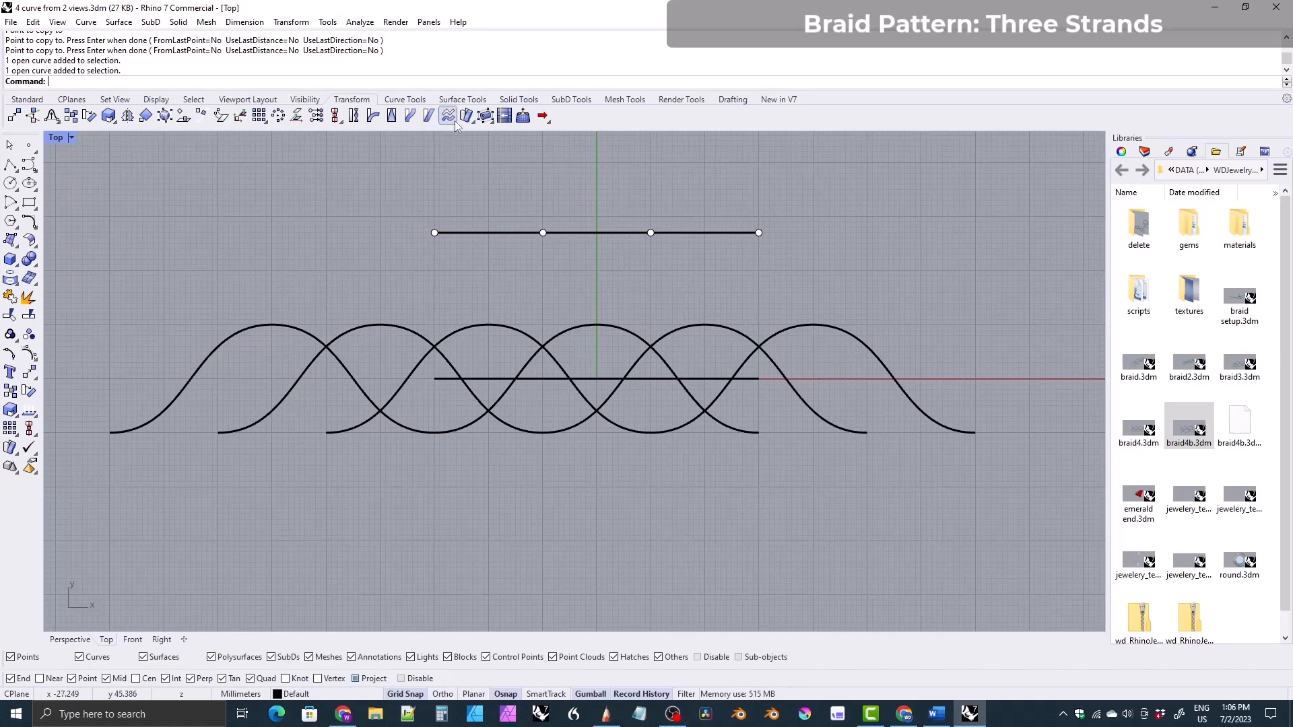
{"action": "left_click", "coordinate": [404, 101]}
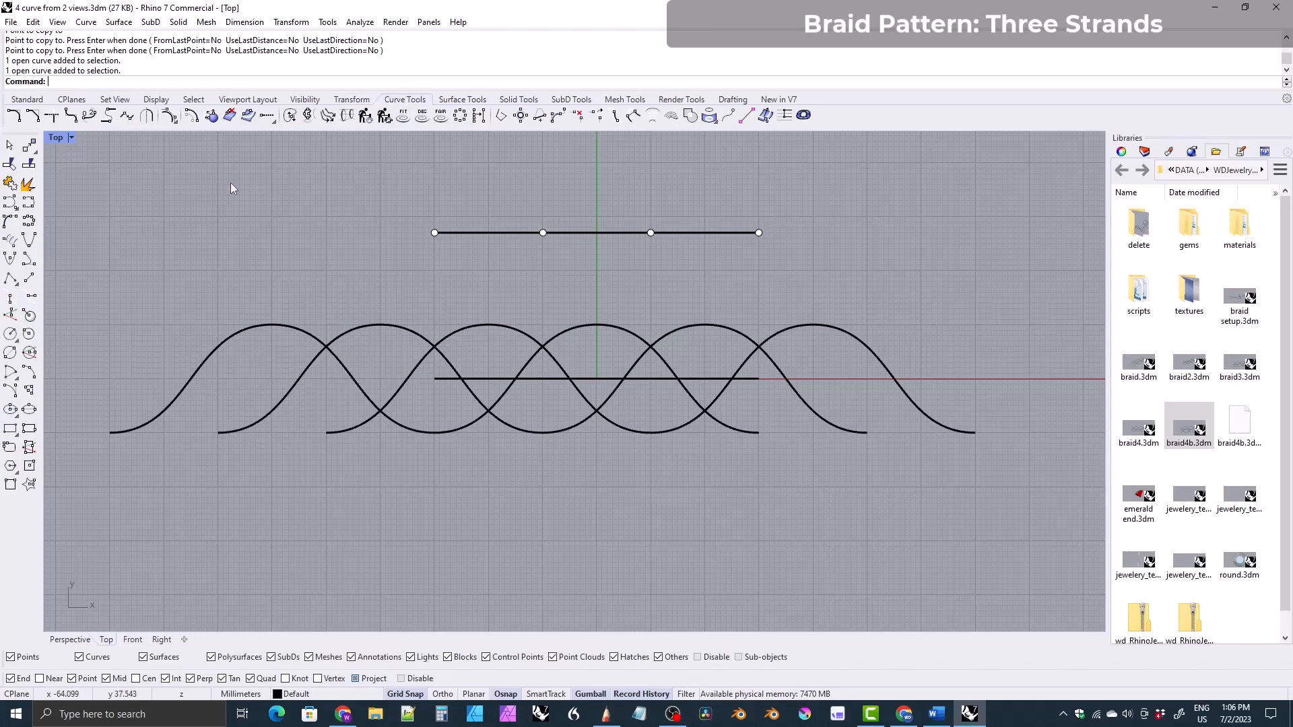
{"action": "left_click", "coordinate": [29, 278]}
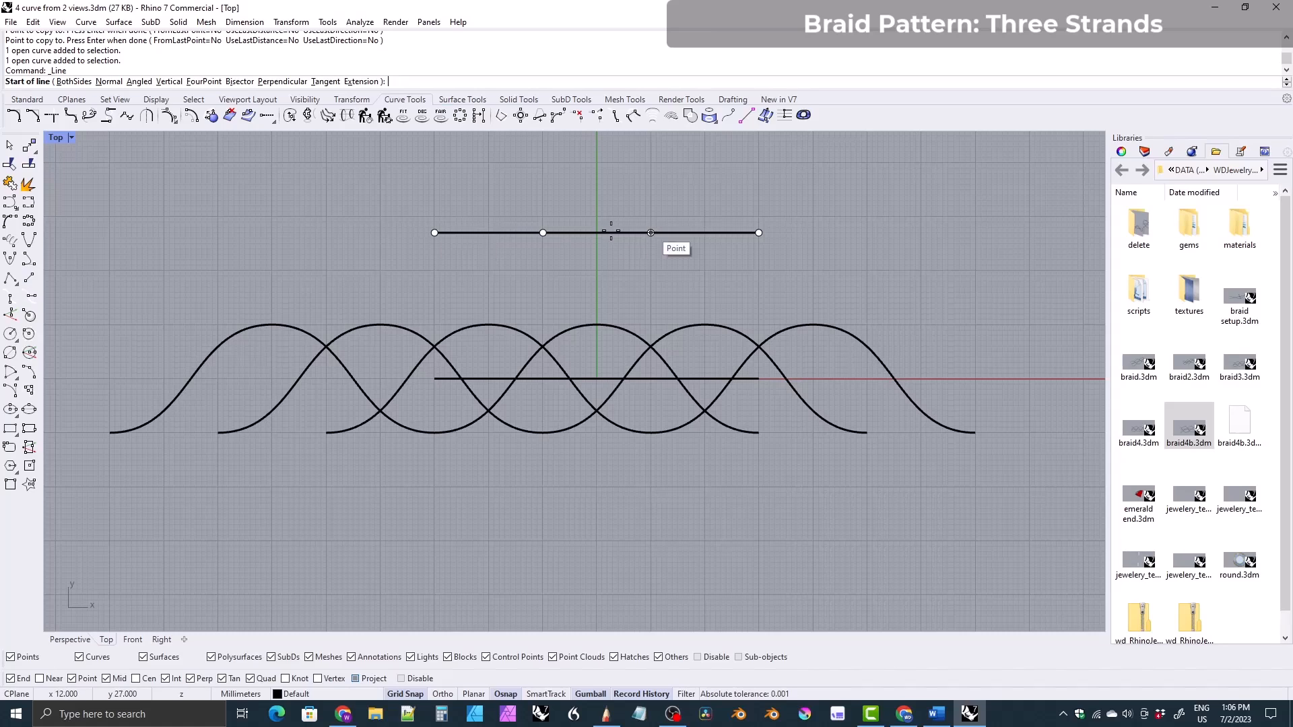
{"action": "left_click", "coordinate": [435, 232]}
{"action": "key", "text": "shift"}
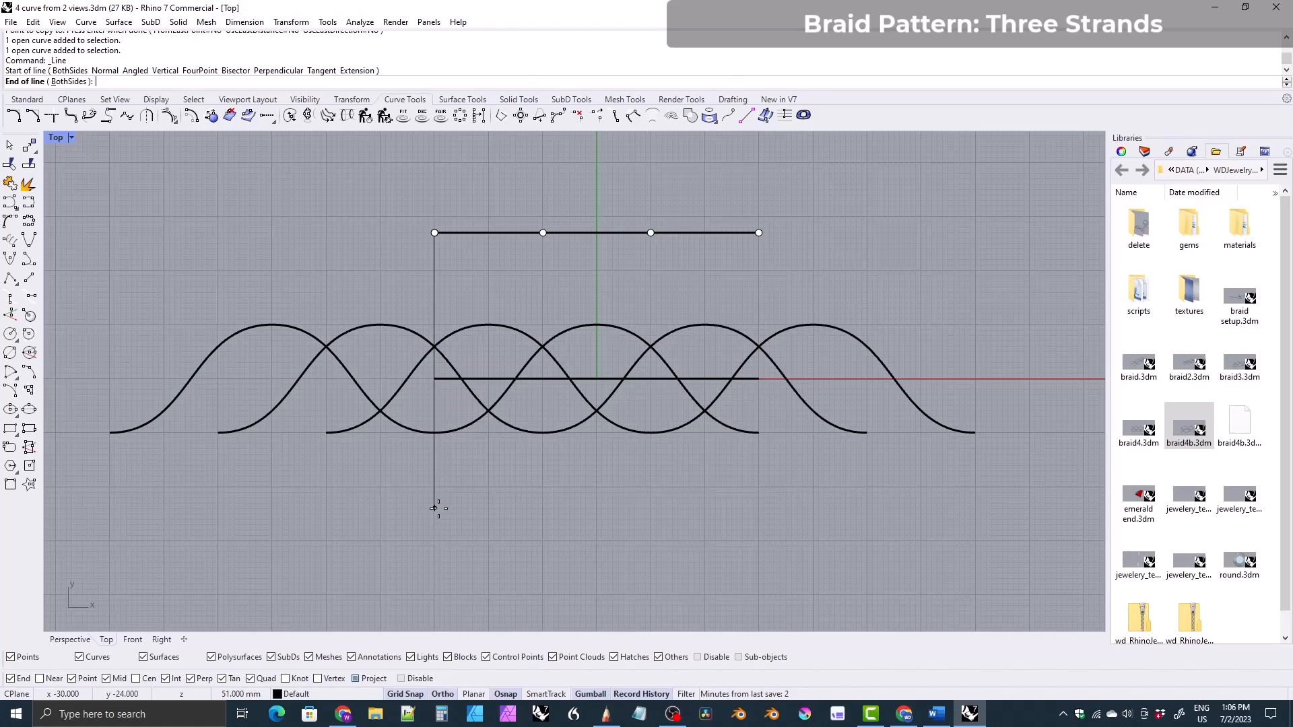
{"action": "left_click", "coordinate": [436, 509]}
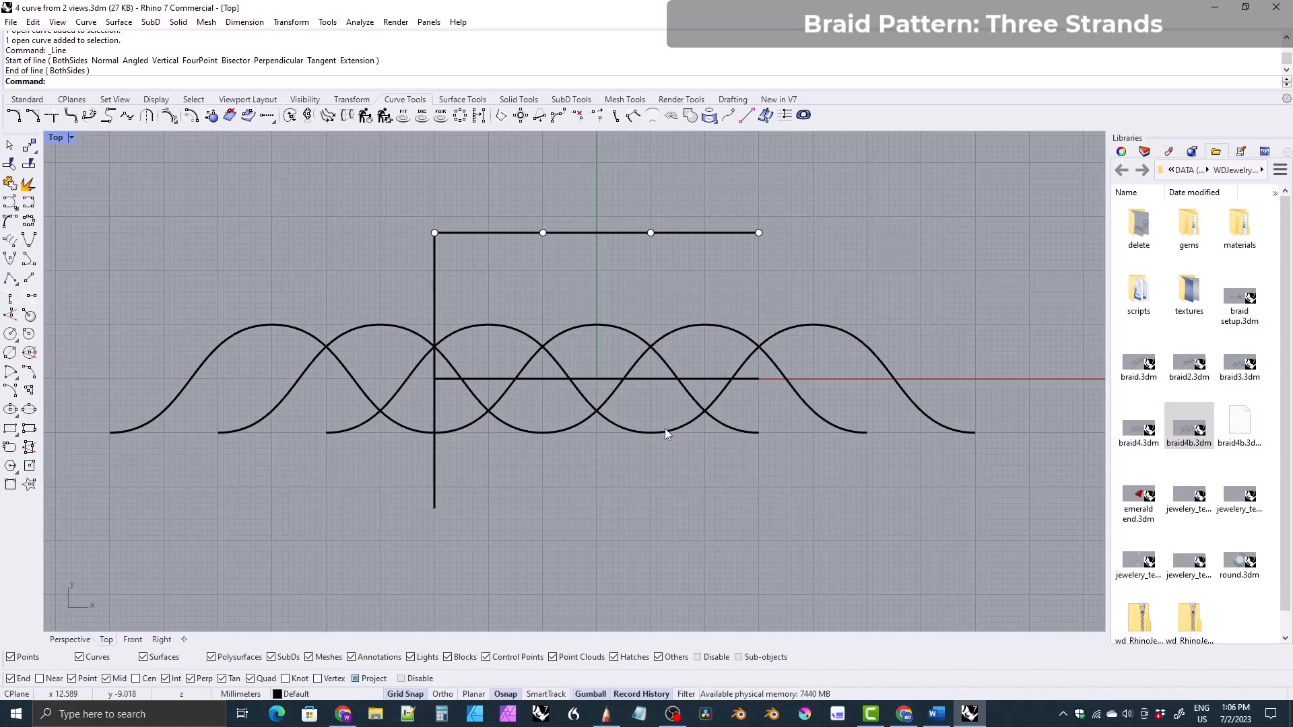
{"action": "right_click_drag", "start_coordinate": [457, 378], "coordinate": [440, 382]}
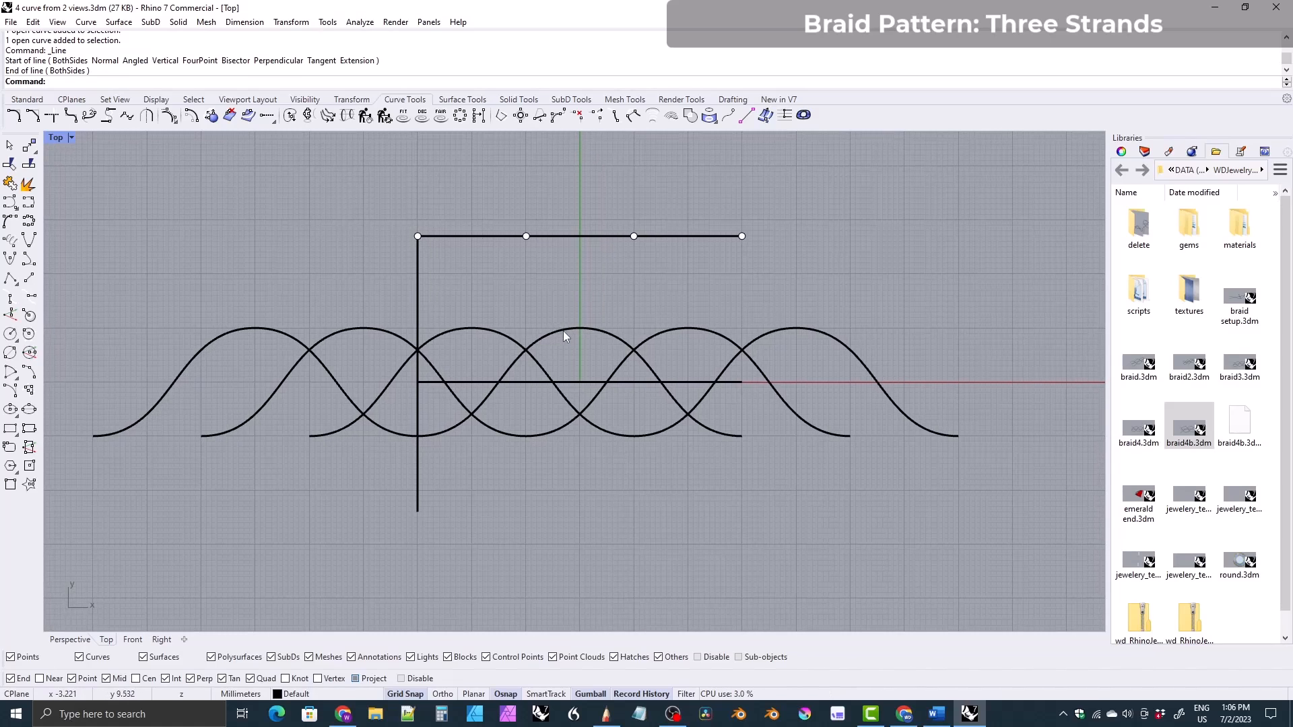
{"action": "right_click", "coordinate": [729, 269]}
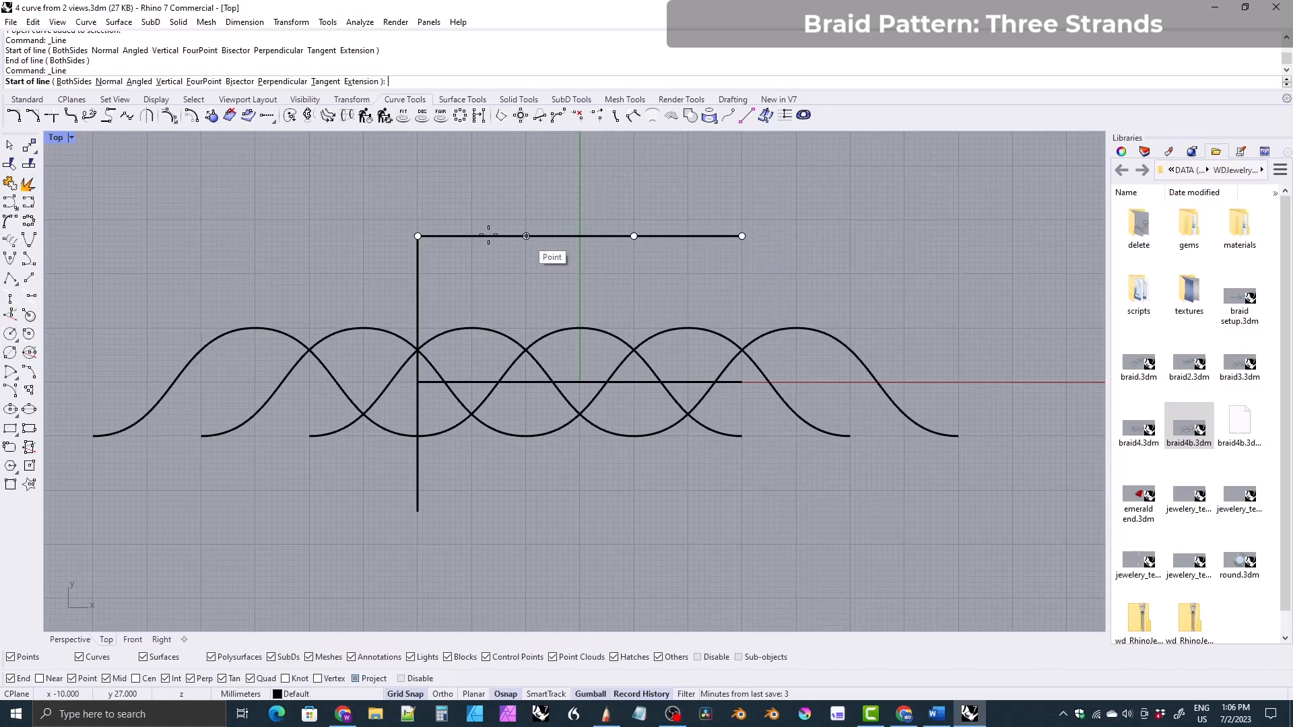
{"action": "left_click", "coordinate": [741, 235]}
{"action": "key", "text": "F8"}
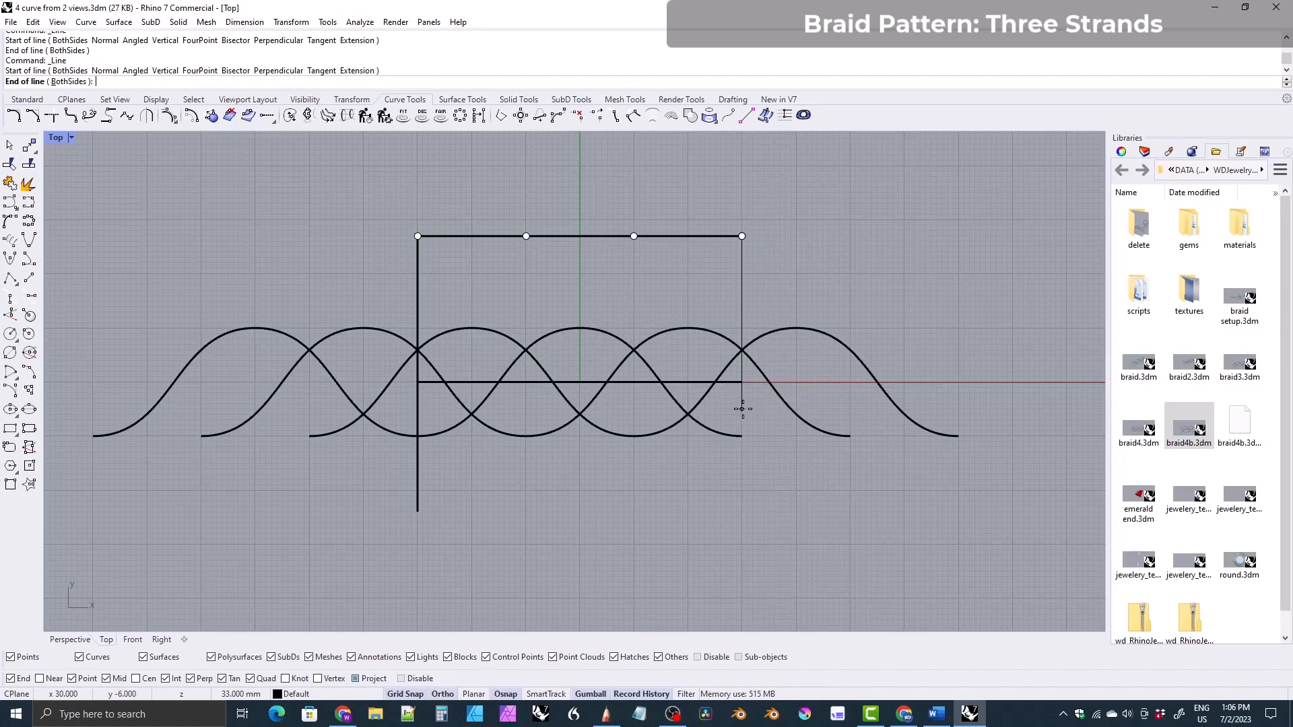
{"action": "left_click", "coordinate": [742, 499], "text": "shift"}
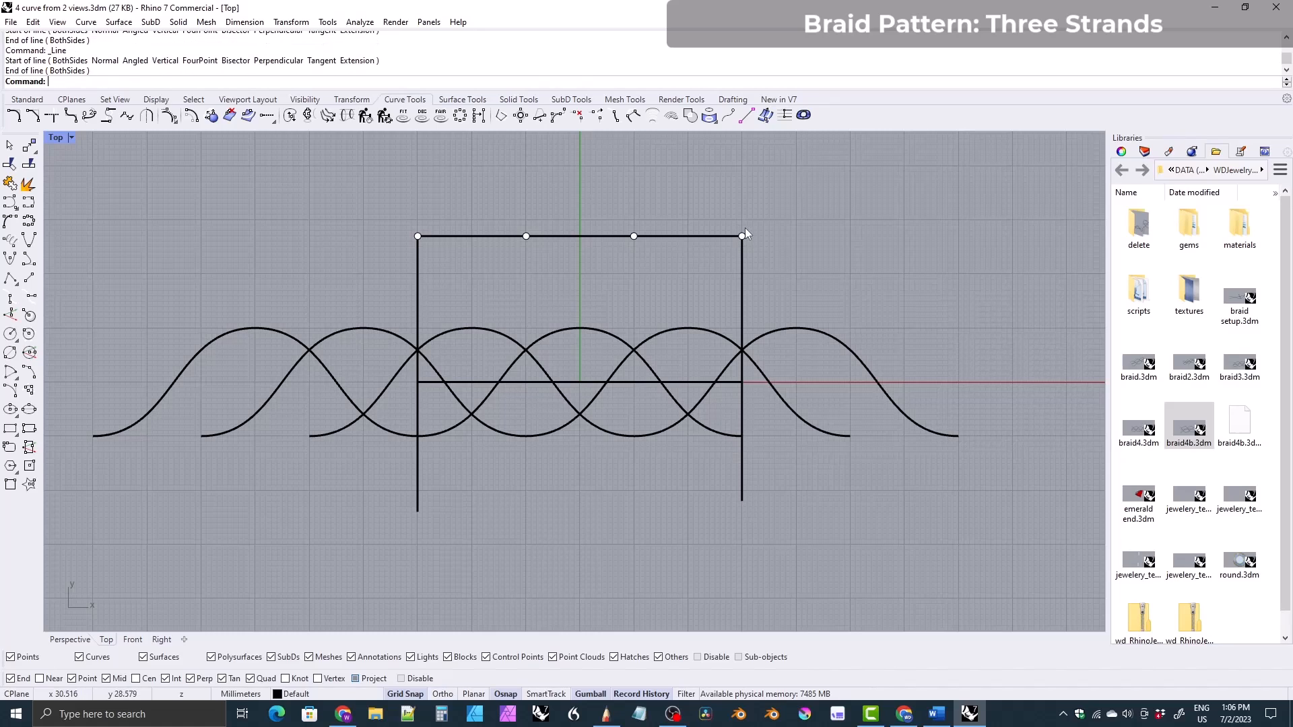
{"action": "left_click", "coordinate": [742, 289]}
{"action": "key", "text": "Delete"}
- Draw a vertical line about 50 mm long down from the divided line's positive-X end point, crossing the strands
{"action": "left_click", "coordinate": [33, 278]}
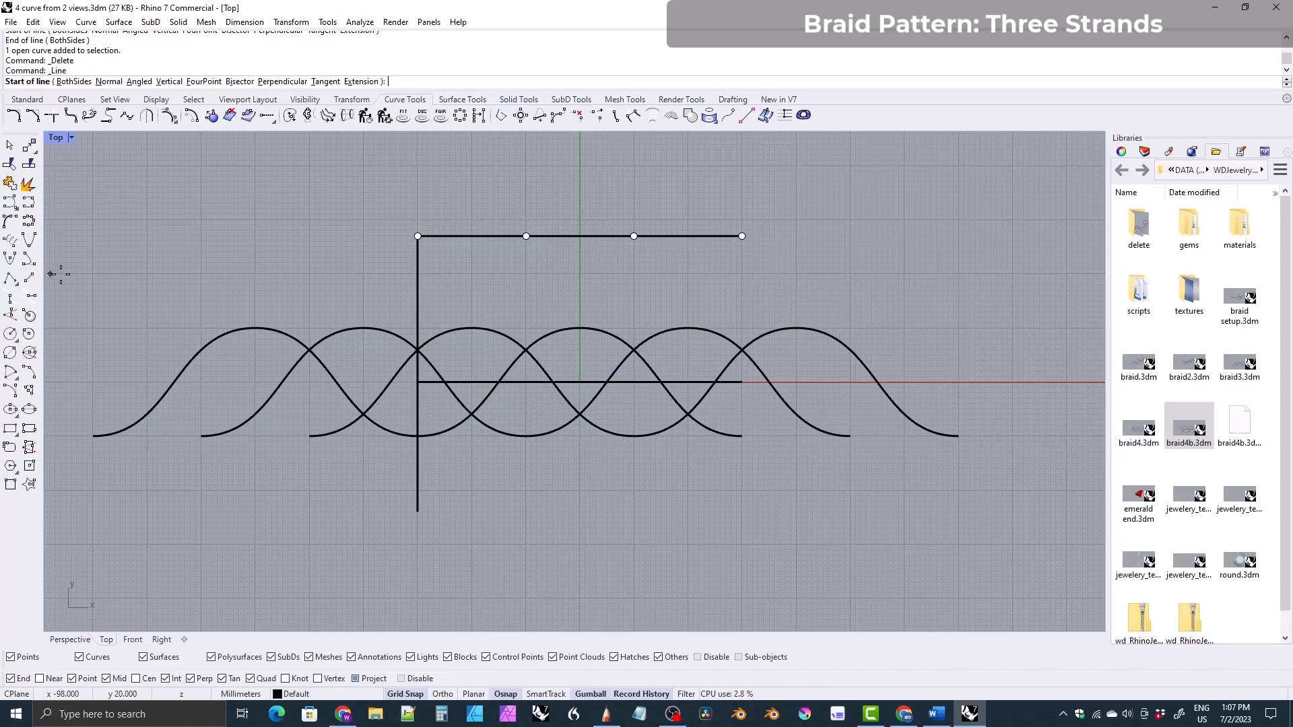
{"action": "left_click", "coordinate": [741, 237]}
{"action": "key", "text": "shift"}
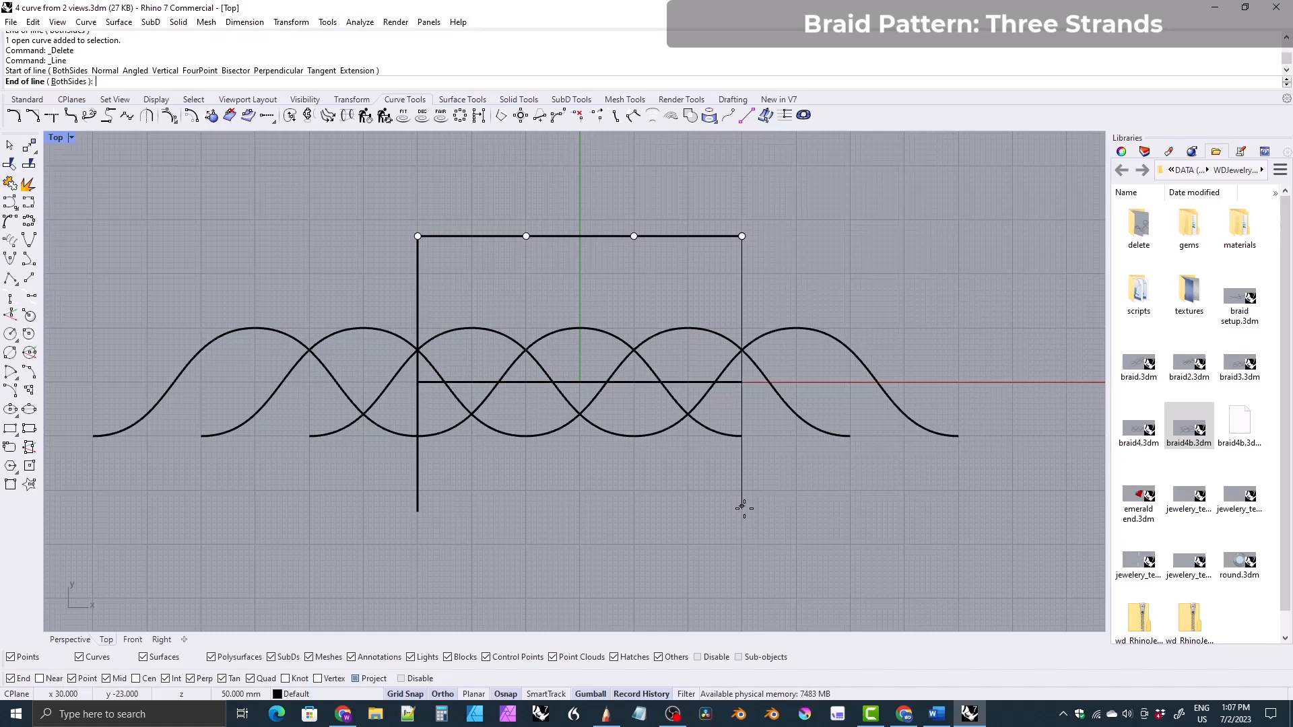
{"action": "left_click", "coordinate": [743, 507]}
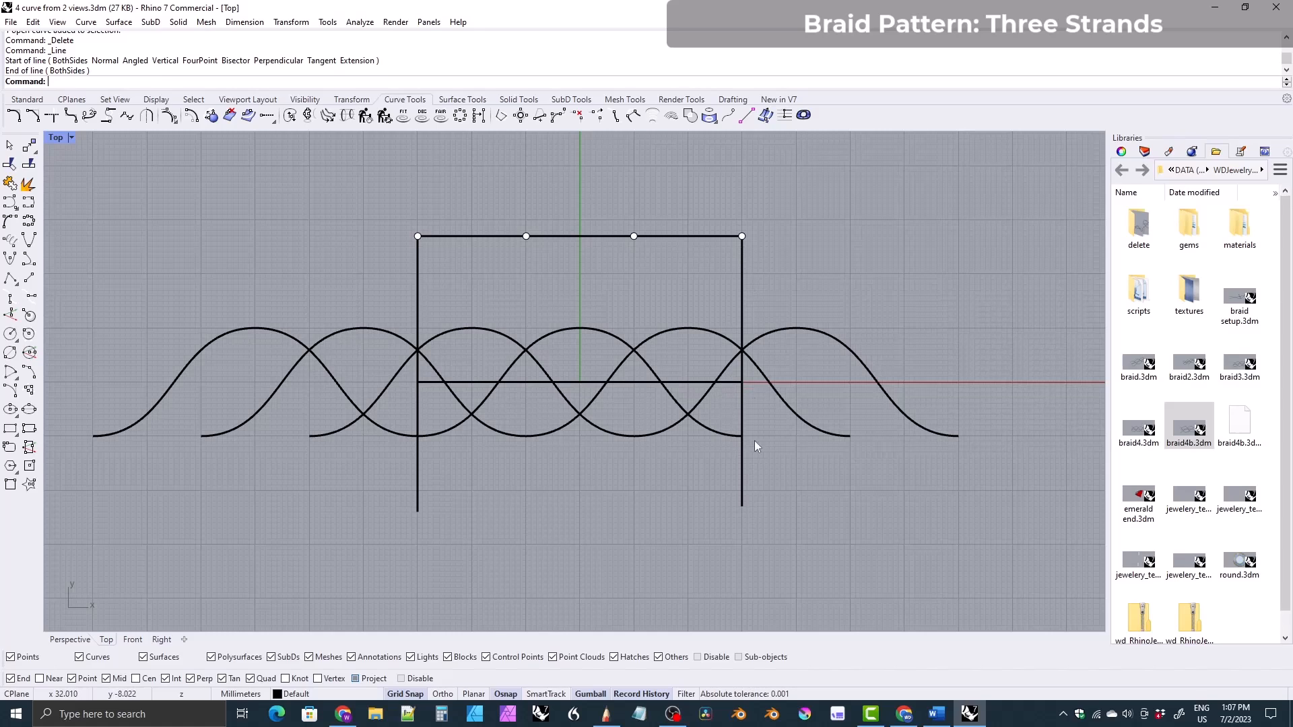
{"action": "right_click_drag", "start_coordinate": [611, 274], "coordinate": [632, 270]}
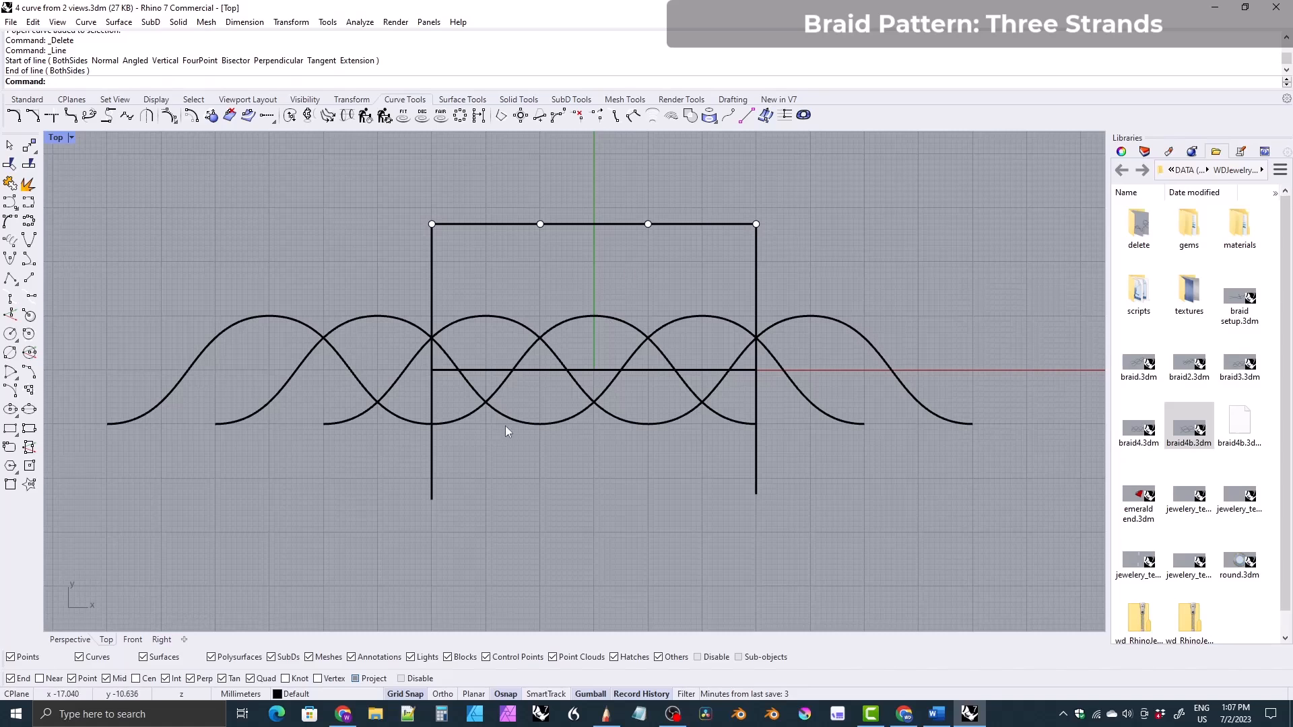
- Trim away the strand portions outside the two vertical lines, using both lines as cutting objects
{"action": "left_click_drag", "start_coordinate": [640, 480], "coordinate": [408, 463]}
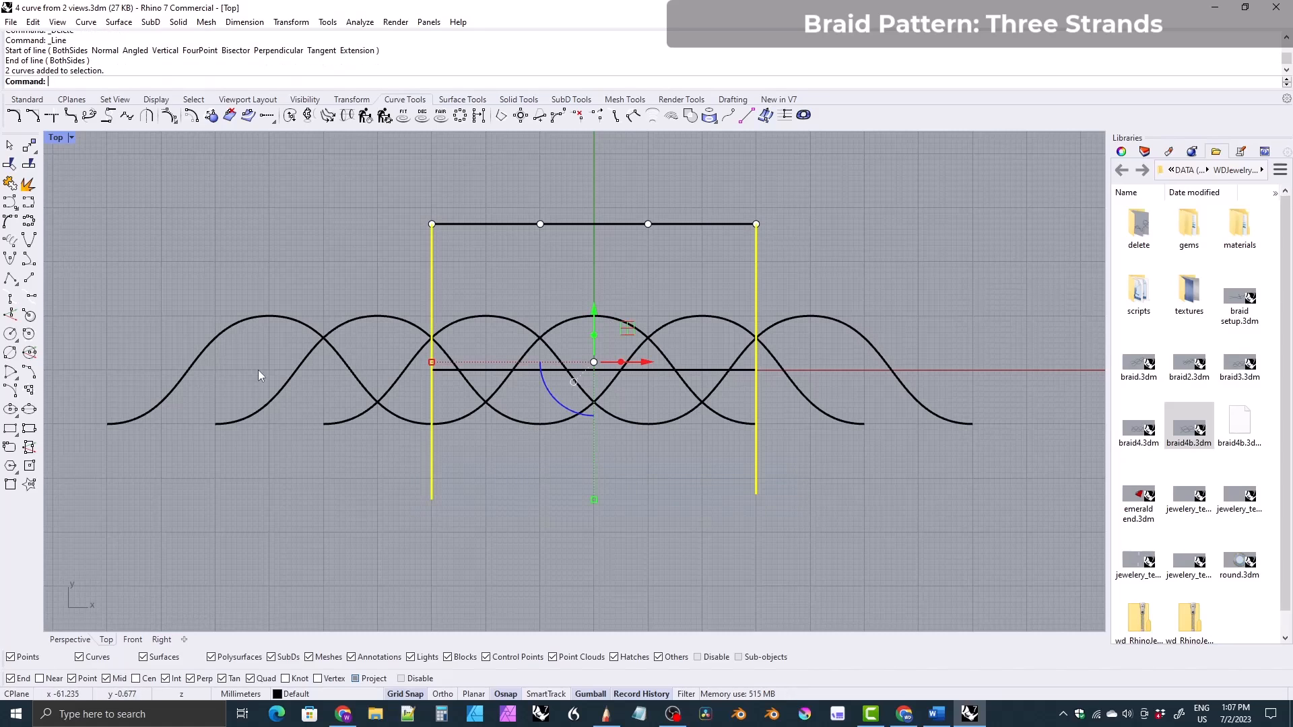
{"action": "left_click", "coordinate": [10, 165]}
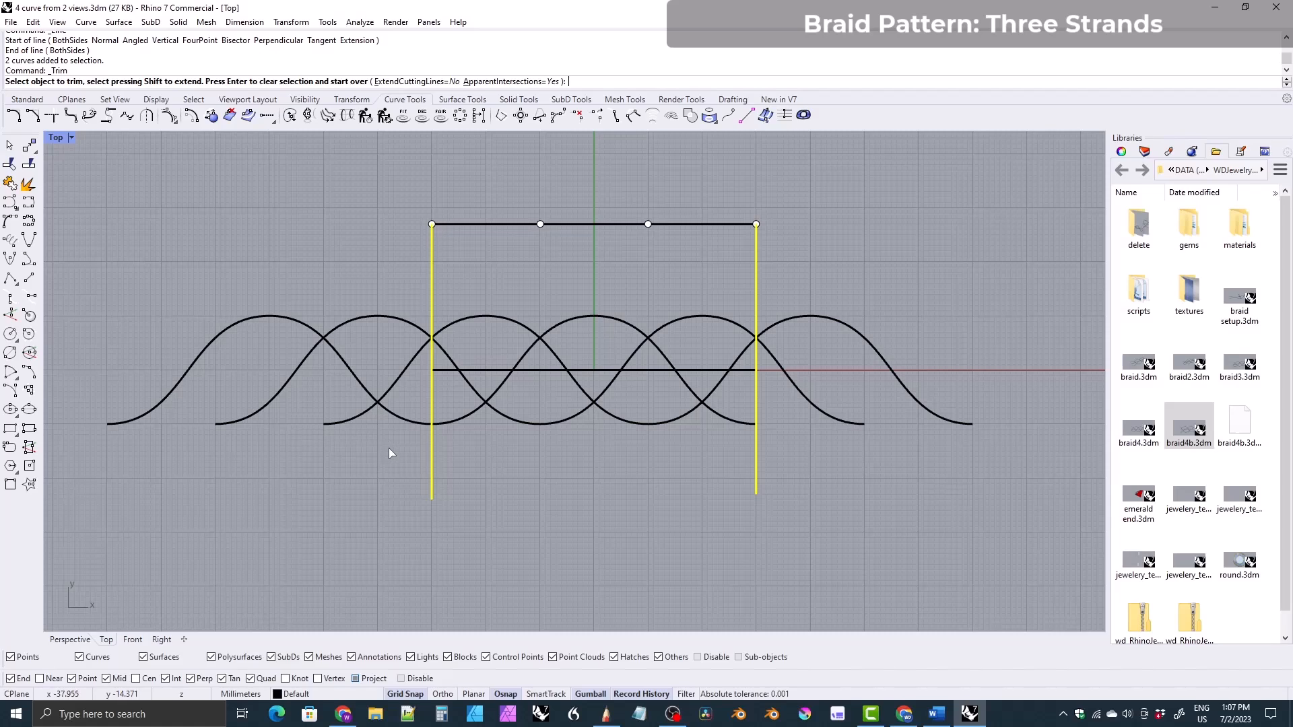
{"action": "left_click_drag", "start_coordinate": [390, 446], "coordinate": [164, 321]}
{"action": "left_click_drag", "start_coordinate": [921, 404], "coordinate": [799, 292]}
{"action": "key", "text": "Return"}
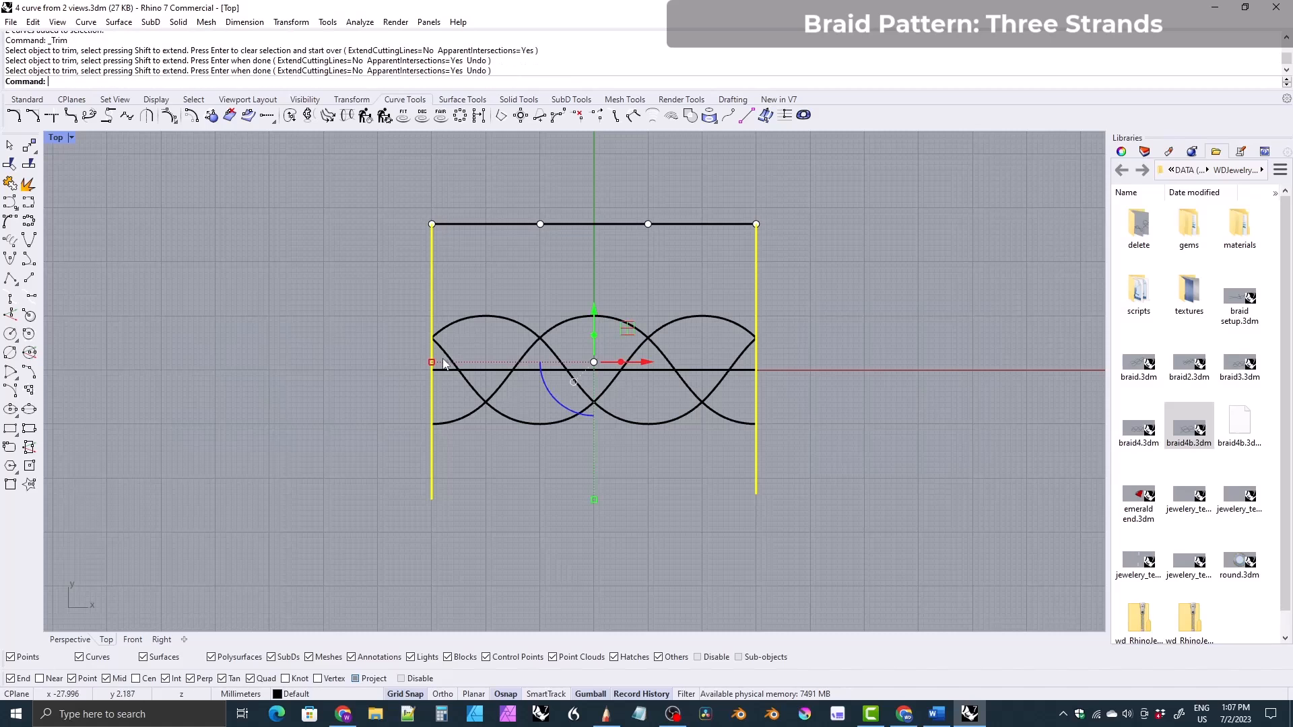
- Delete the two vertical cutting lines and the upper divided line with its four points
{"action": "key", "text": "Delete"}
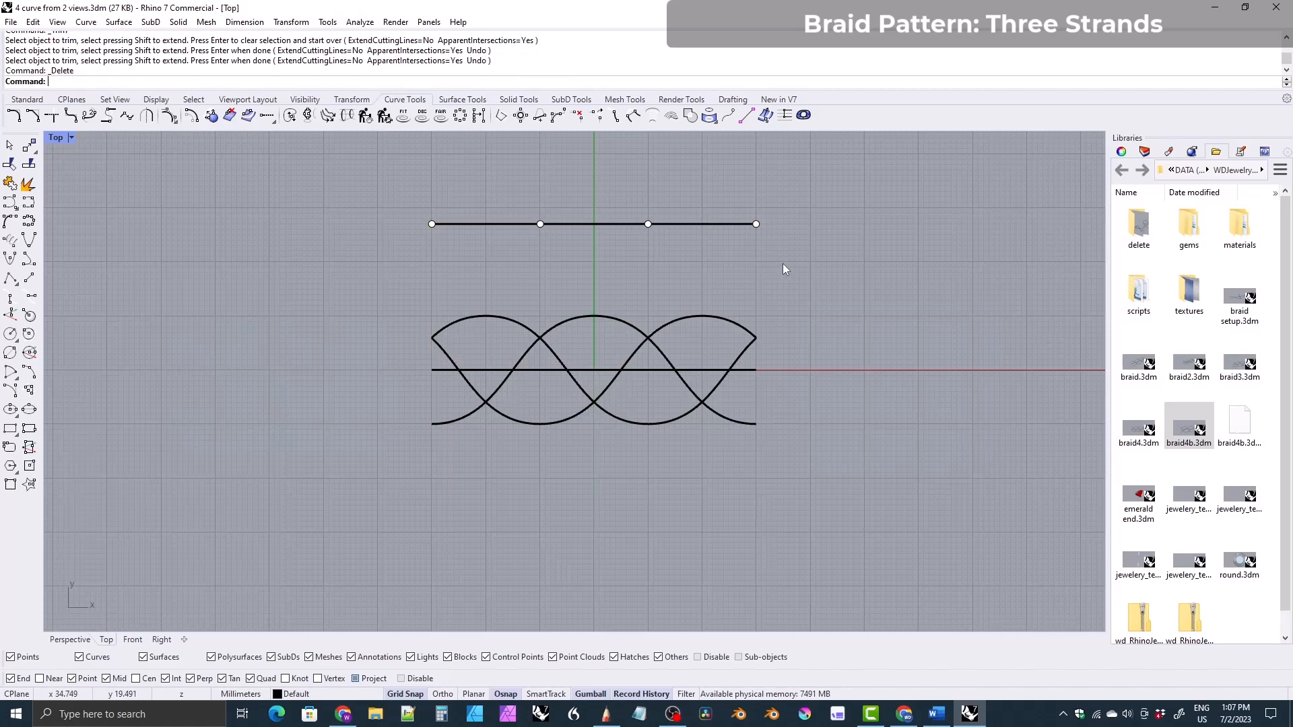
{"action": "left_click_drag", "start_coordinate": [809, 260], "coordinate": [350, 199]}
{"action": "key", "text": "Delete"}
{"action": "scroll", "coordinate": [599, 350], "scroll_direction": "up", "scroll_amount": 5}
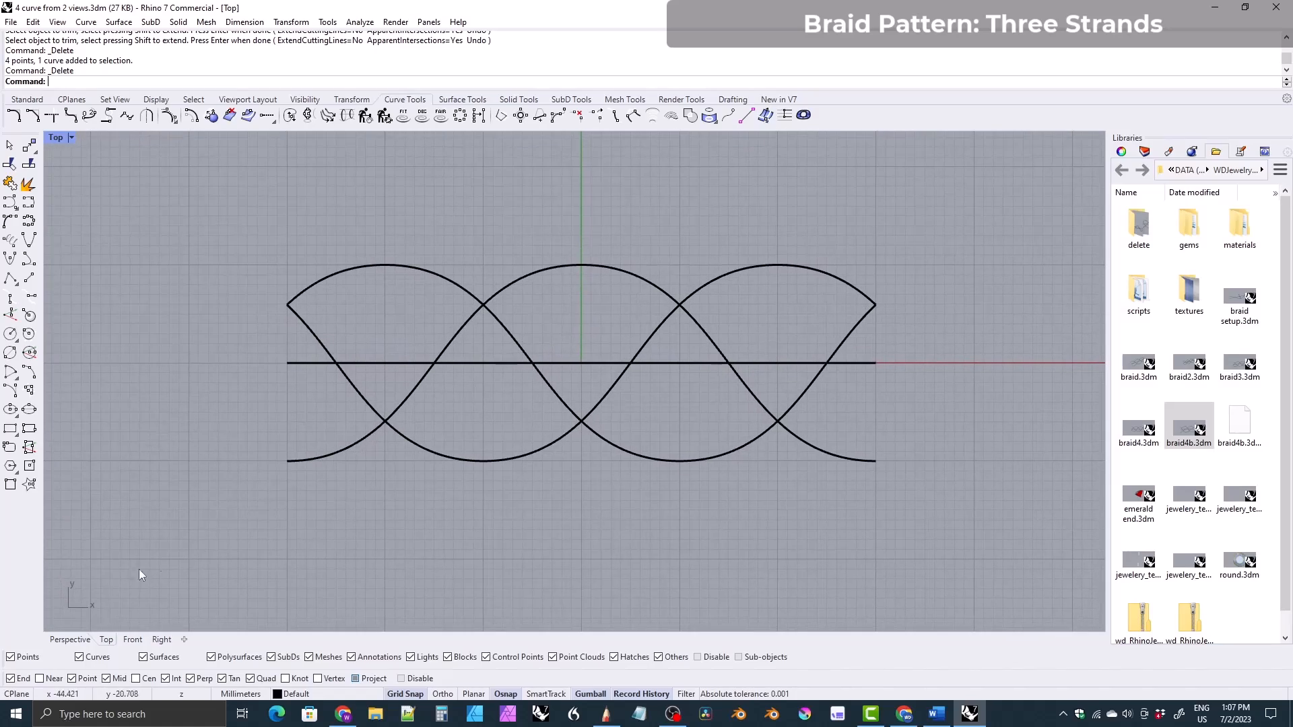
- Examine how the three trimmed strands weave around the axis line in the Perspective and Top views
{"action": "left_click", "coordinate": [70, 639]}
{"action": "right_click_drag", "start_coordinate": [477, 388], "coordinate": [350, 458]}
{"action": "left_click", "coordinate": [107, 639]}
{"action": "scroll", "coordinate": [512, 391], "scroll_direction": "down", "scroll_amount": 2}
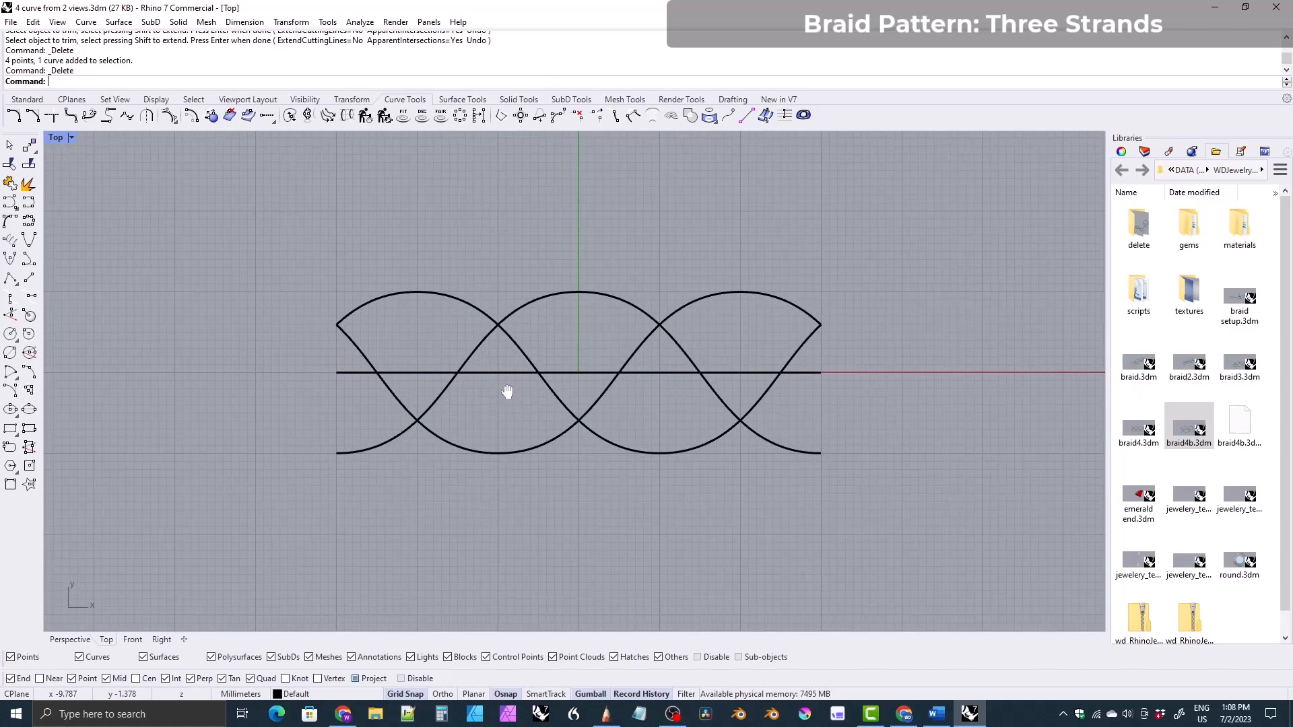
{"action": "left_click", "coordinate": [70, 639]}
{"action": "right_click_drag", "start_coordinate": [582, 385], "coordinate": [596, 422]}
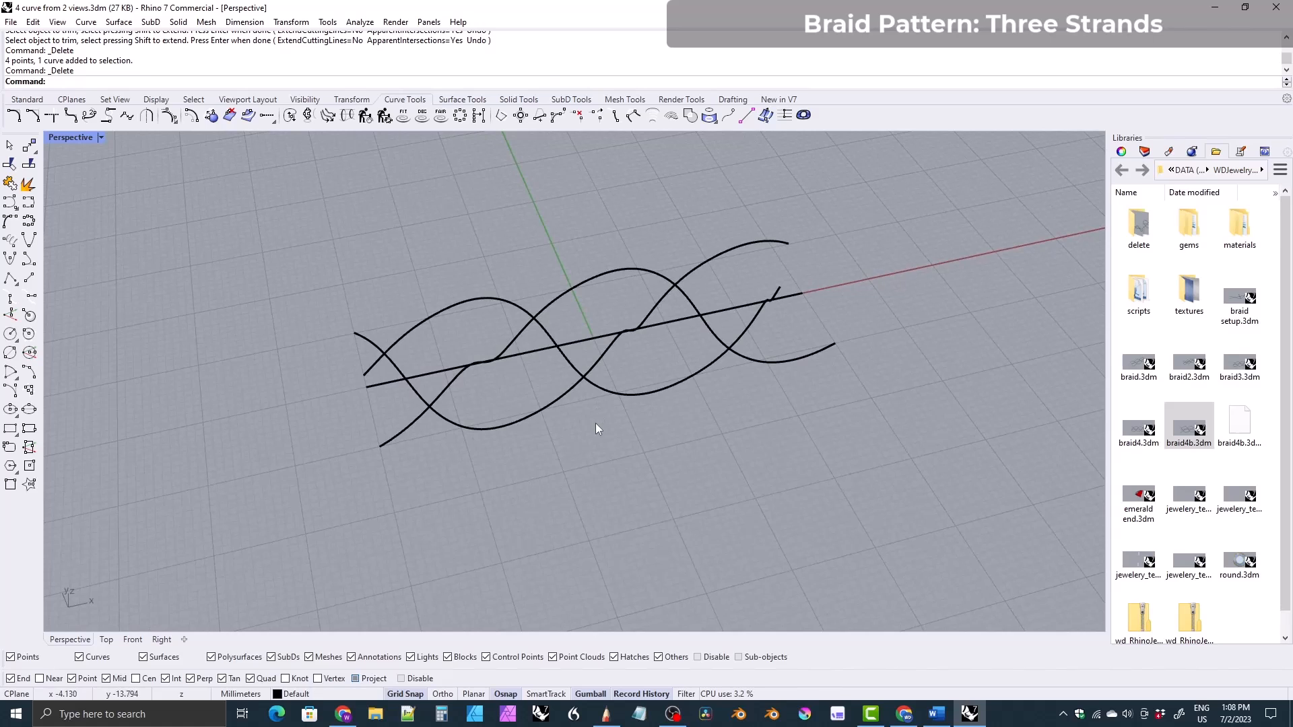
{"action": "right_click_drag", "start_coordinate": [667, 355], "coordinate": [654, 304]}
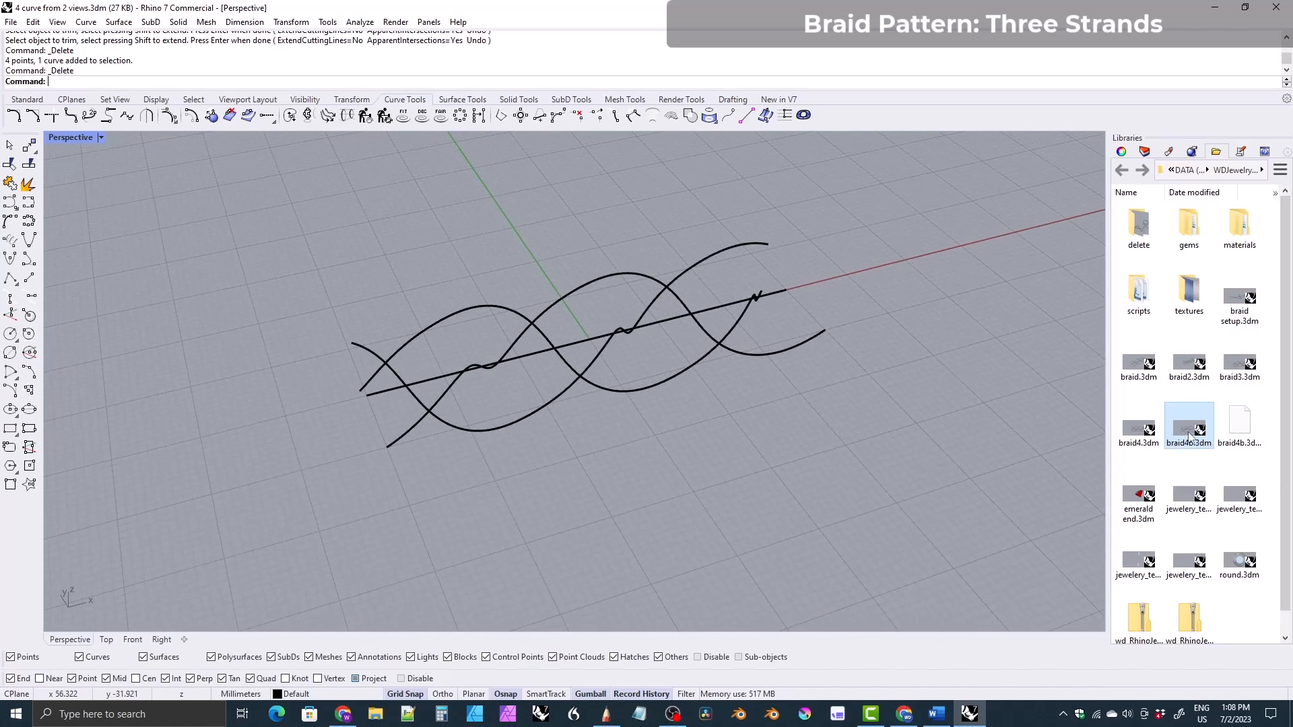
- Import braid4b.3dm into the model and delete the old strands and line, keeping the imported braid curves
{"action": "left_click_drag", "start_coordinate": [1186, 433], "coordinate": [843, 423]}
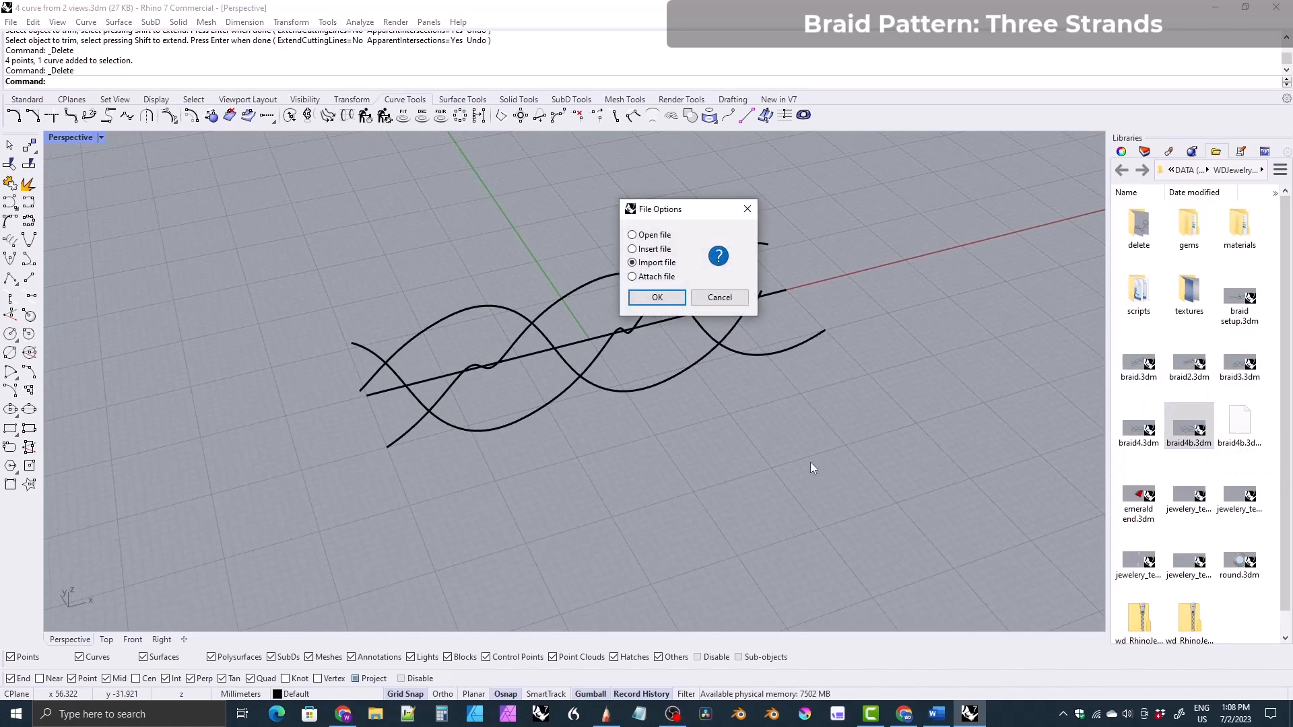
{"action": "left_click", "coordinate": [656, 297]}
{"action": "right_click_drag", "start_coordinate": [632, 337], "coordinate": [672, 347]}
{"action": "left_click_drag", "start_coordinate": [670, 341], "coordinate": [402, 303]}
{"action": "key", "text": "Delete"}
{"action": "right_click_drag", "start_coordinate": [493, 364], "coordinate": [528, 405], "text": "shift"}
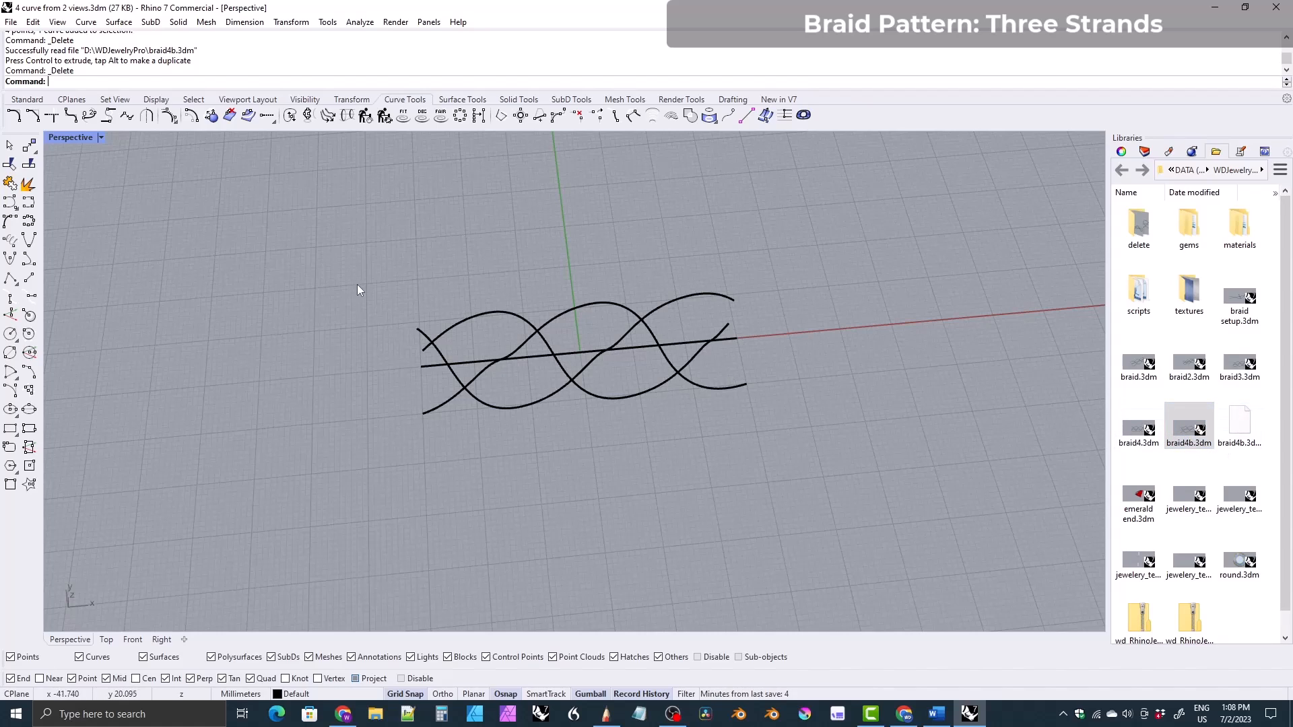
- Examine the imported three-strand braid curves and axis line from several angles in the Perspective view
{"action": "left_click", "coordinate": [11, 22]}
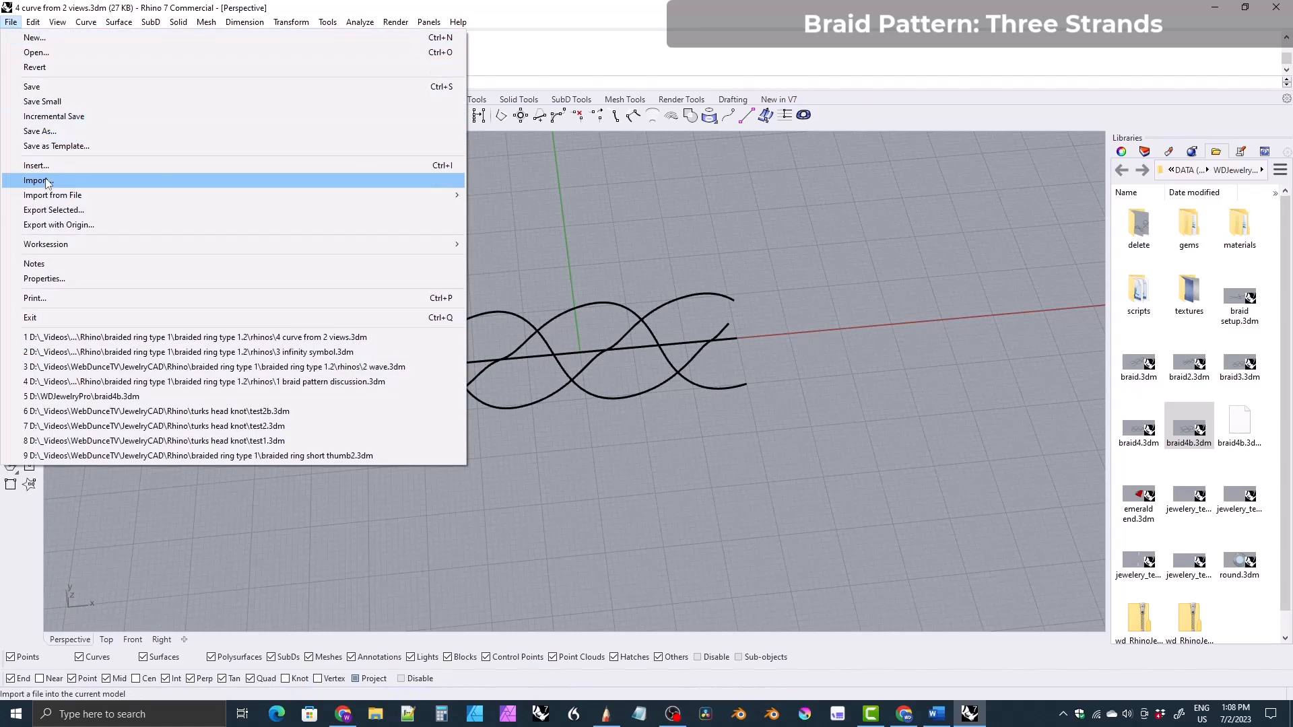
{"action": "left_click", "coordinate": [598, 257]}
{"action": "right_click_drag", "start_coordinate": [500, 289], "coordinate": [479, 308], "text": "shift"}
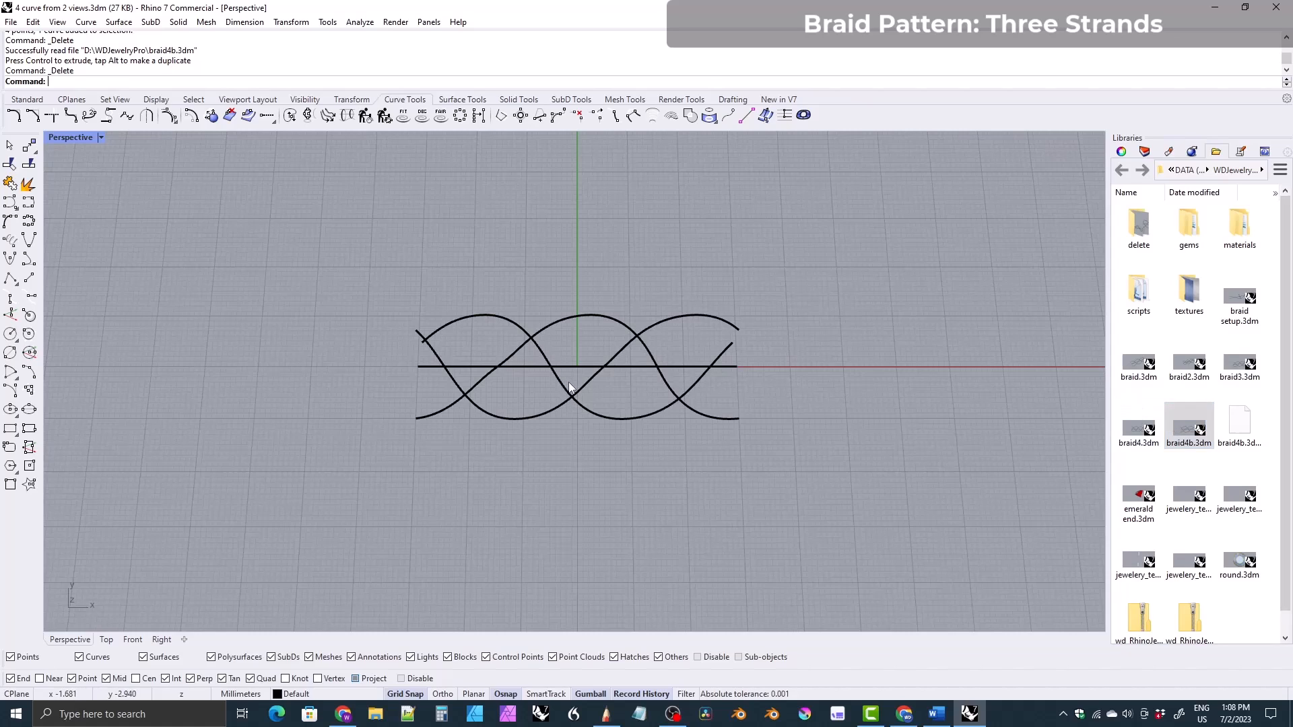
{"action": "mouse_move", "coordinate": [580, 380]}
{"action": "right_mouse_down"}
{"action": "mouse_move", "coordinate": [583, 321]}
{"action": "mouse_move", "coordinate": [590, 376]}
{"action": "right_mouse_up"}
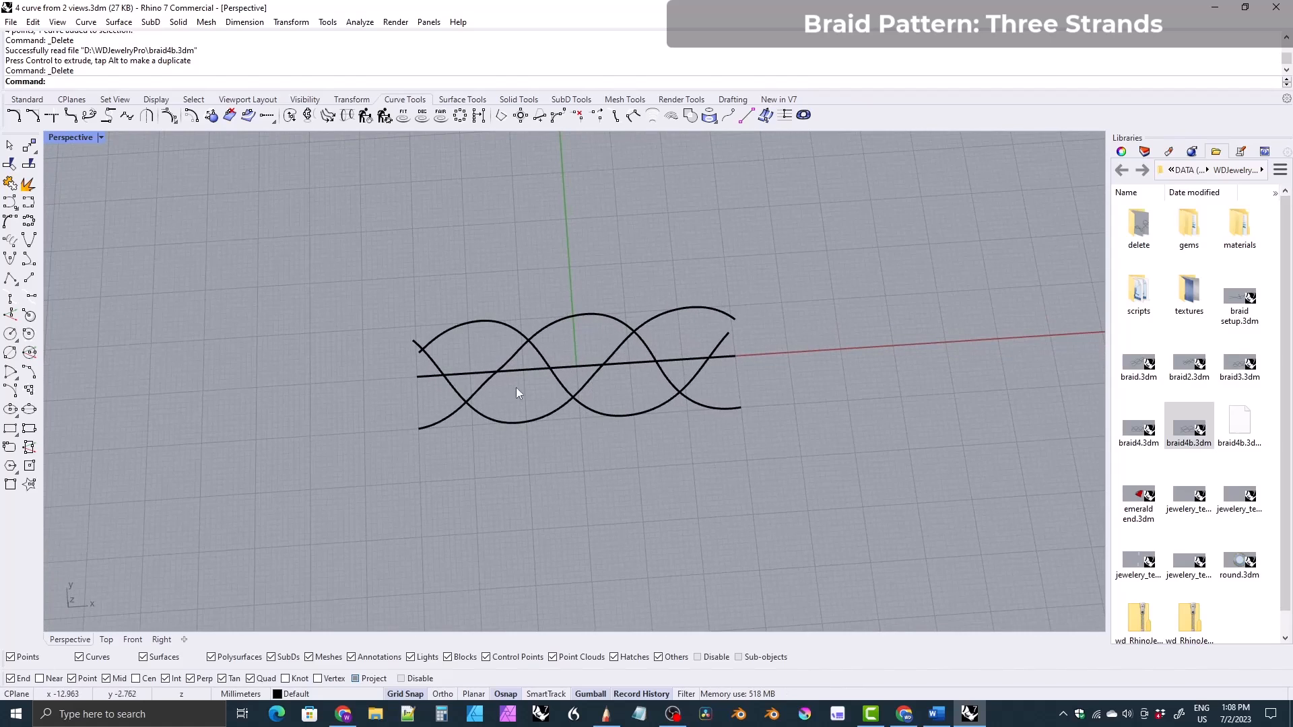
{"action": "right_click_drag", "start_coordinate": [608, 324], "coordinate": [571, 329]}
{"action": "right_click_drag", "start_coordinate": [564, 377], "coordinate": [564, 330]}
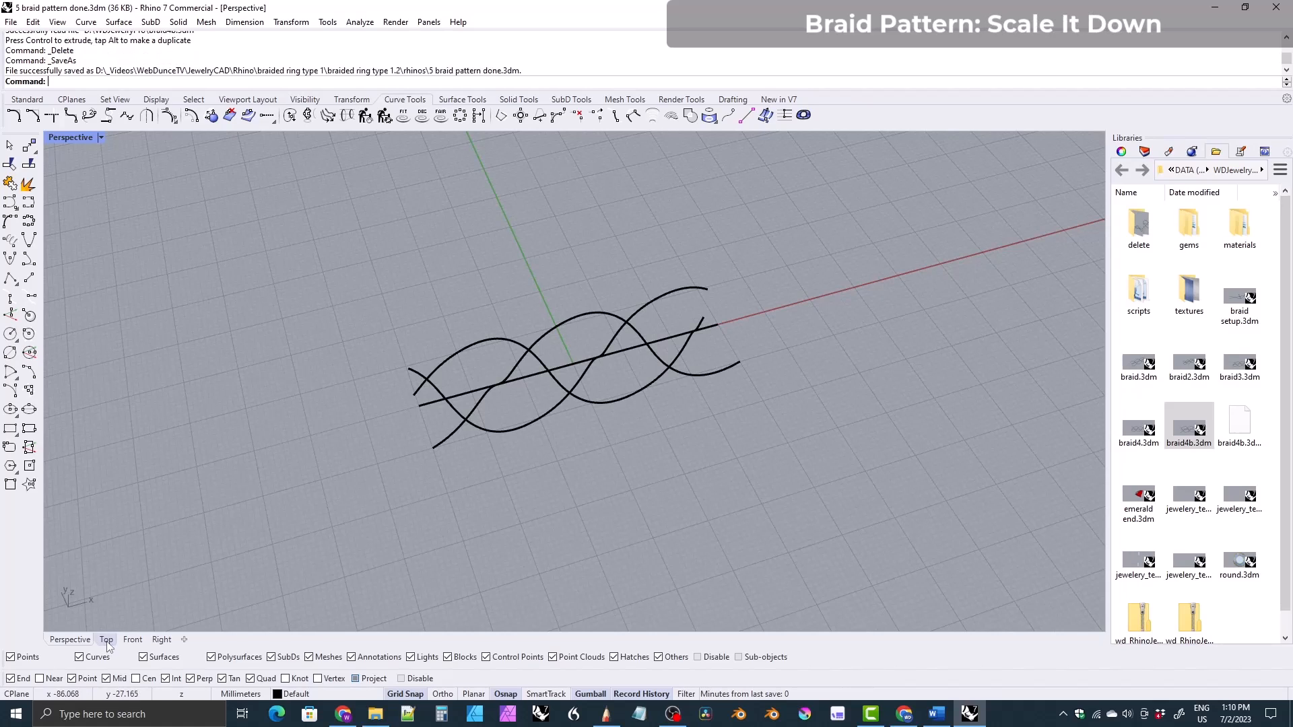
- In the Top view, scale all four braid curves uniformly about the origin to about 20 mm long and turn off Grid Snap
{"action": "left_click", "coordinate": [107, 639]}
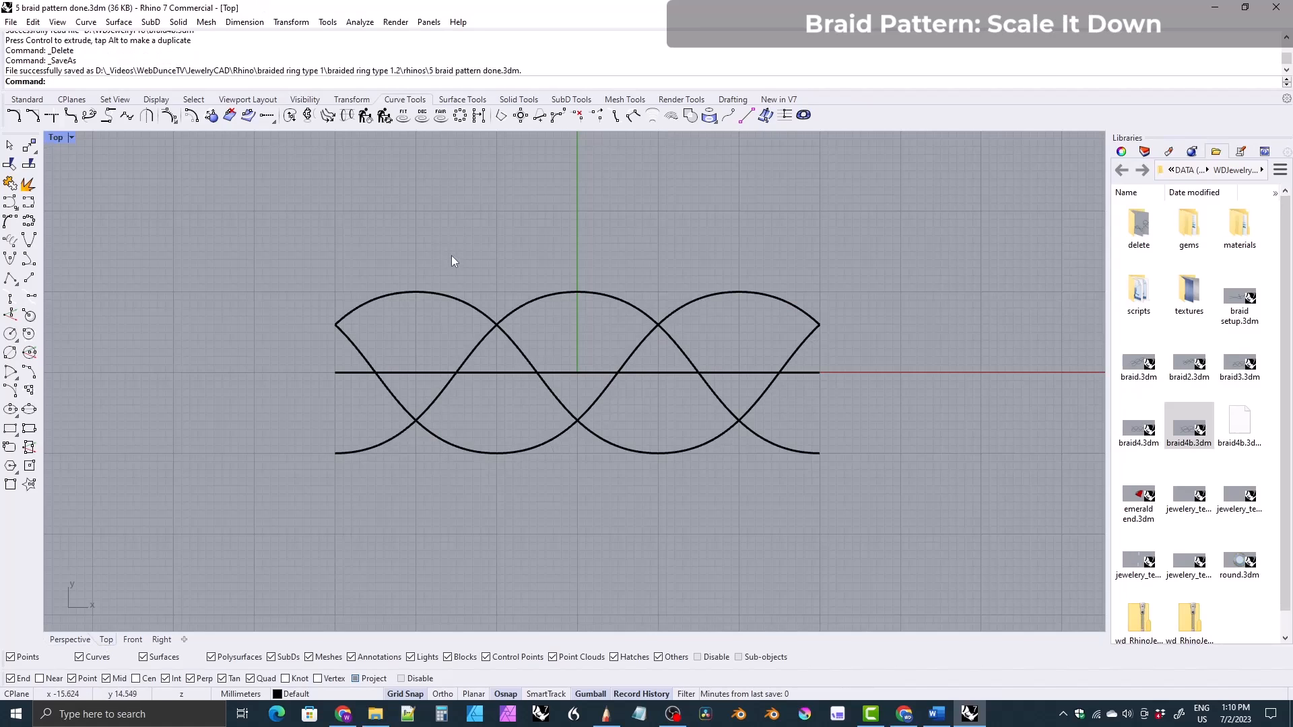
{"action": "left_click_drag", "start_coordinate": [252, 236], "coordinate": [906, 506]}
{"action": "right_click_drag", "start_coordinate": [371, 370], "coordinate": [397, 345]}
{"action": "left_click_drag", "start_coordinate": [321, 387], "coordinate": [483, 386]}
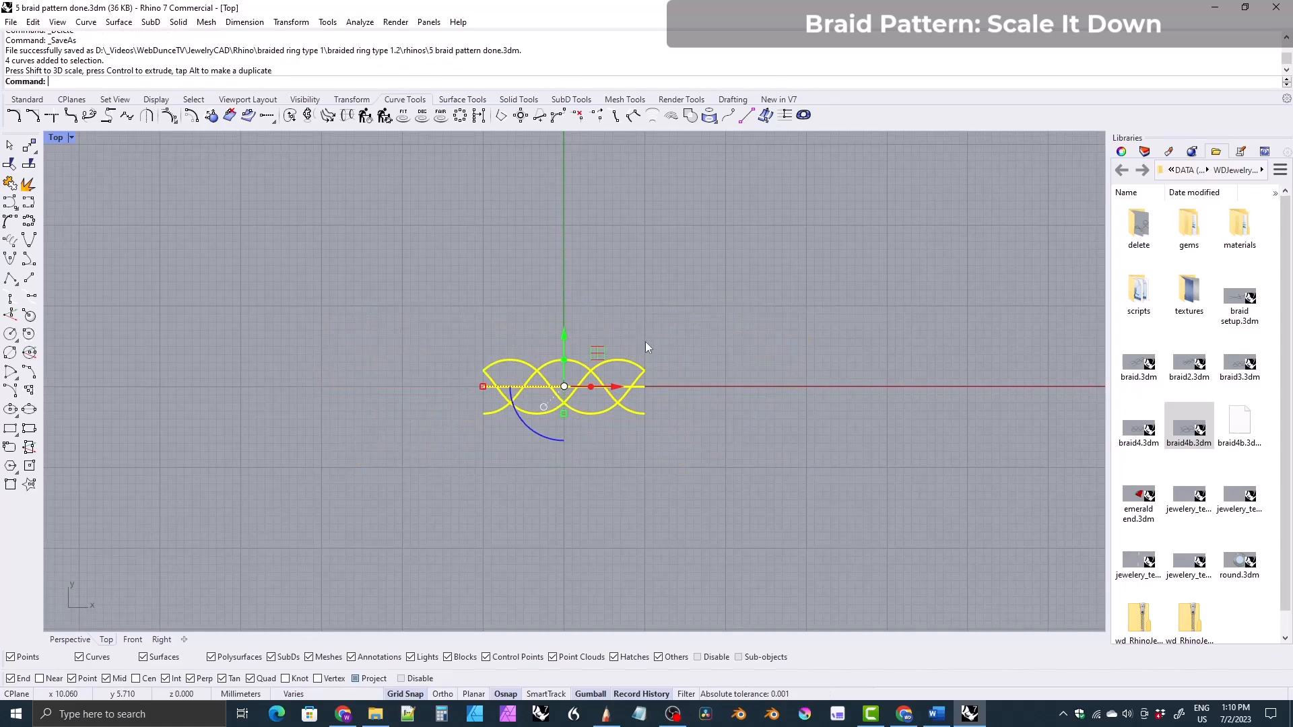
{"action": "scroll", "coordinate": [542, 342], "scroll_direction": "up", "scroll_amount": 1}
{"action": "scroll", "coordinate": [543, 342], "scroll_direction": "up", "scroll_amount": 3}
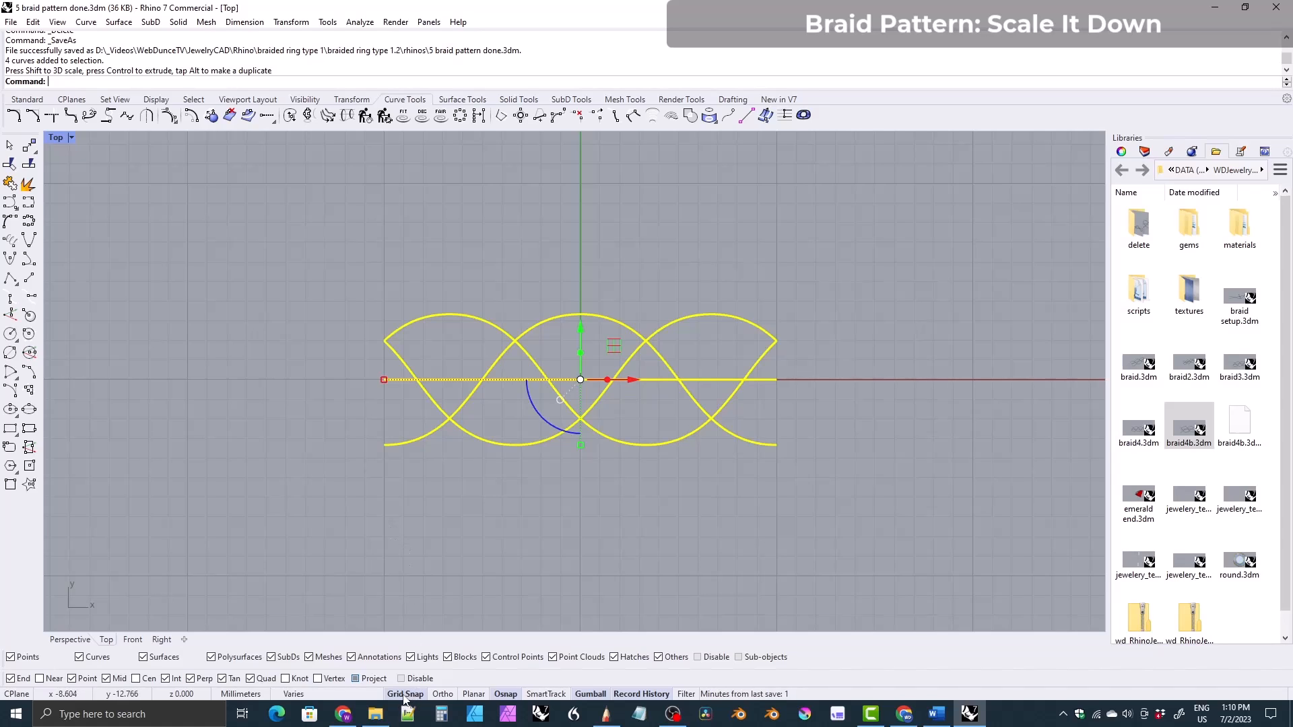
{"action": "right_click_drag", "start_coordinate": [487, 456], "coordinate": [489, 438]}
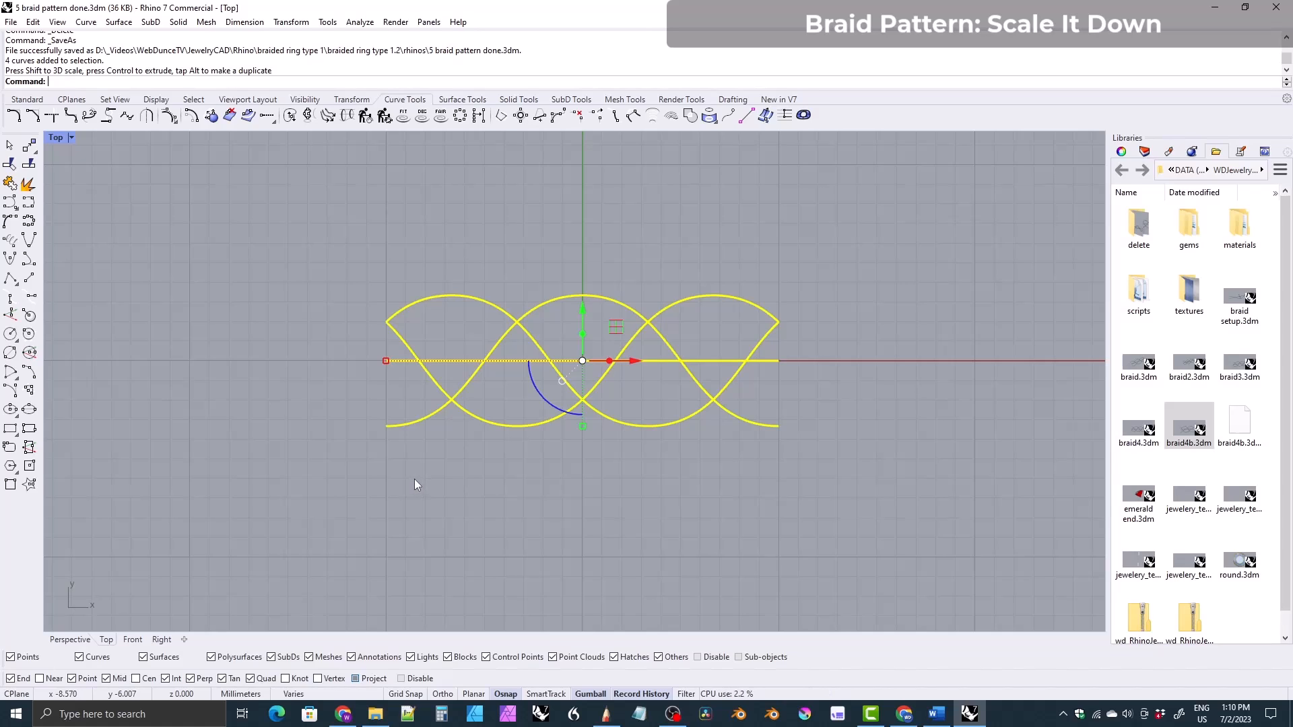
{"action": "right_click_drag", "start_coordinate": [527, 366], "coordinate": [525, 371]}
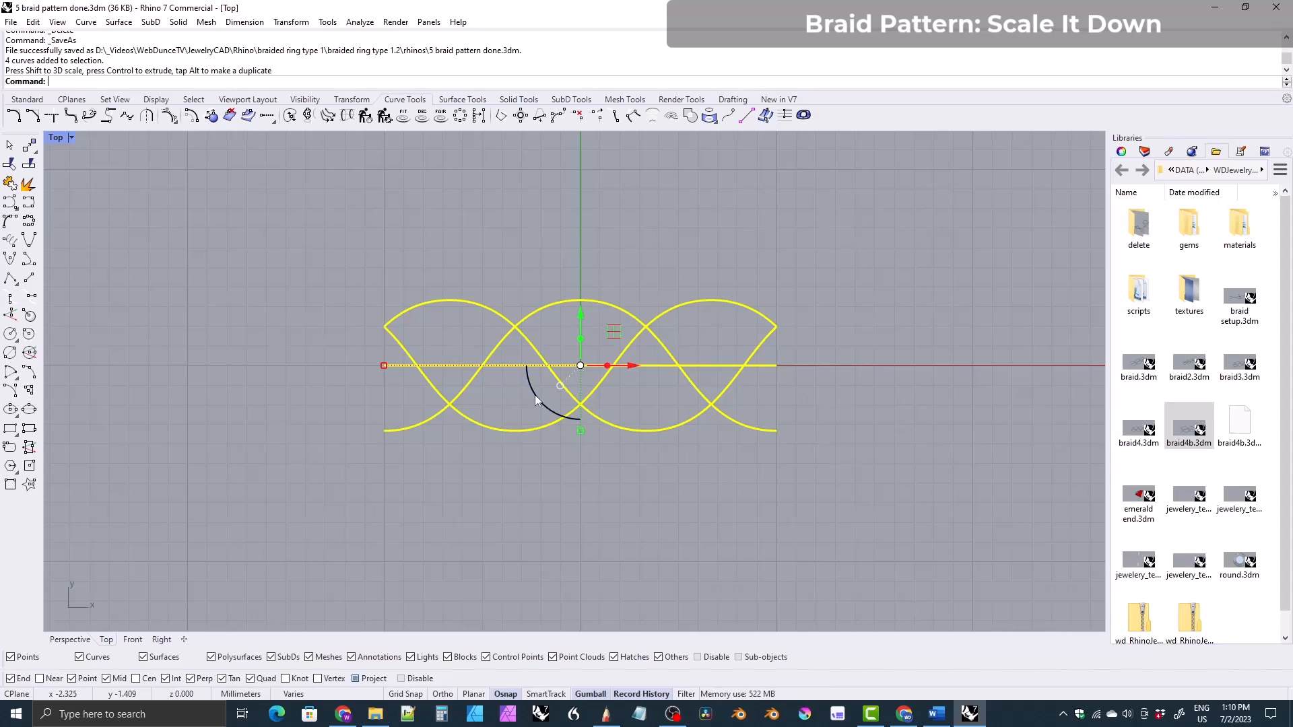
{"action": "right_click_drag", "start_coordinate": [524, 361], "coordinate": [591, 376]}
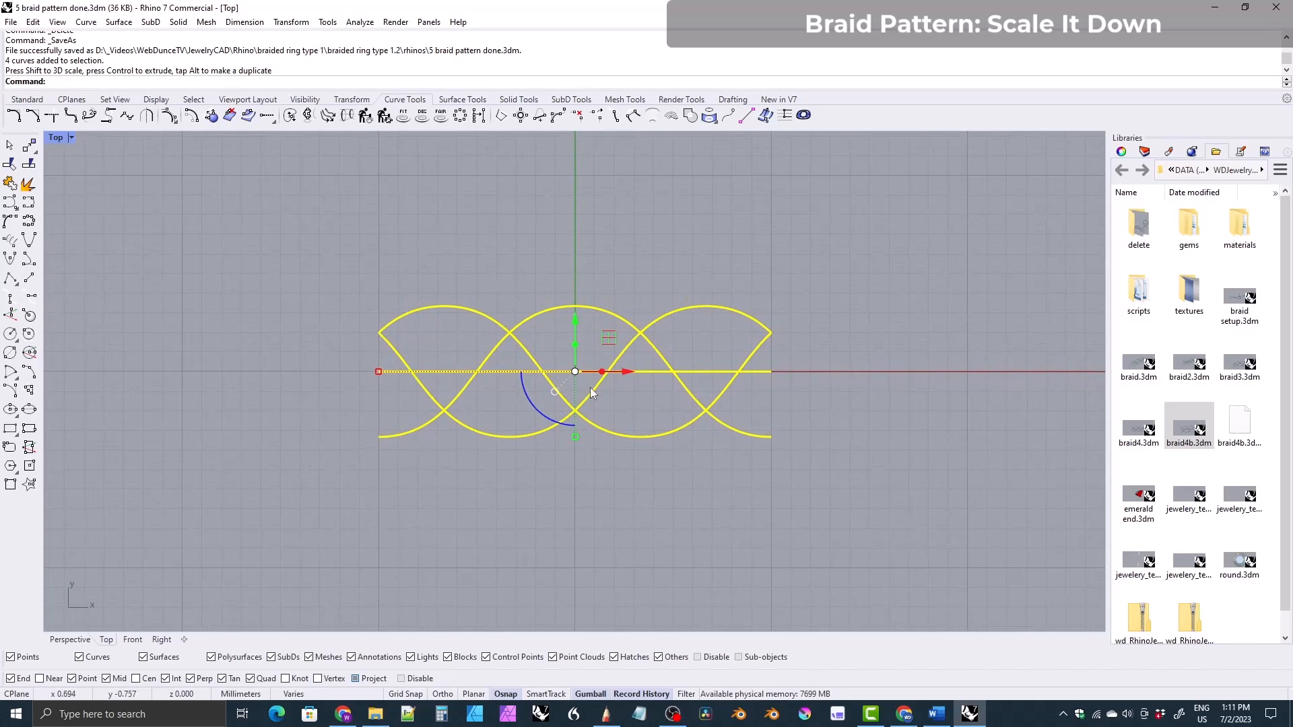
- Try crossing and window selections over the braid to compare which curves each one picks
{"action": "left_click", "coordinate": [780, 463]}
{"action": "left_click_drag", "start_coordinate": [799, 475], "coordinate": [350, 406]}
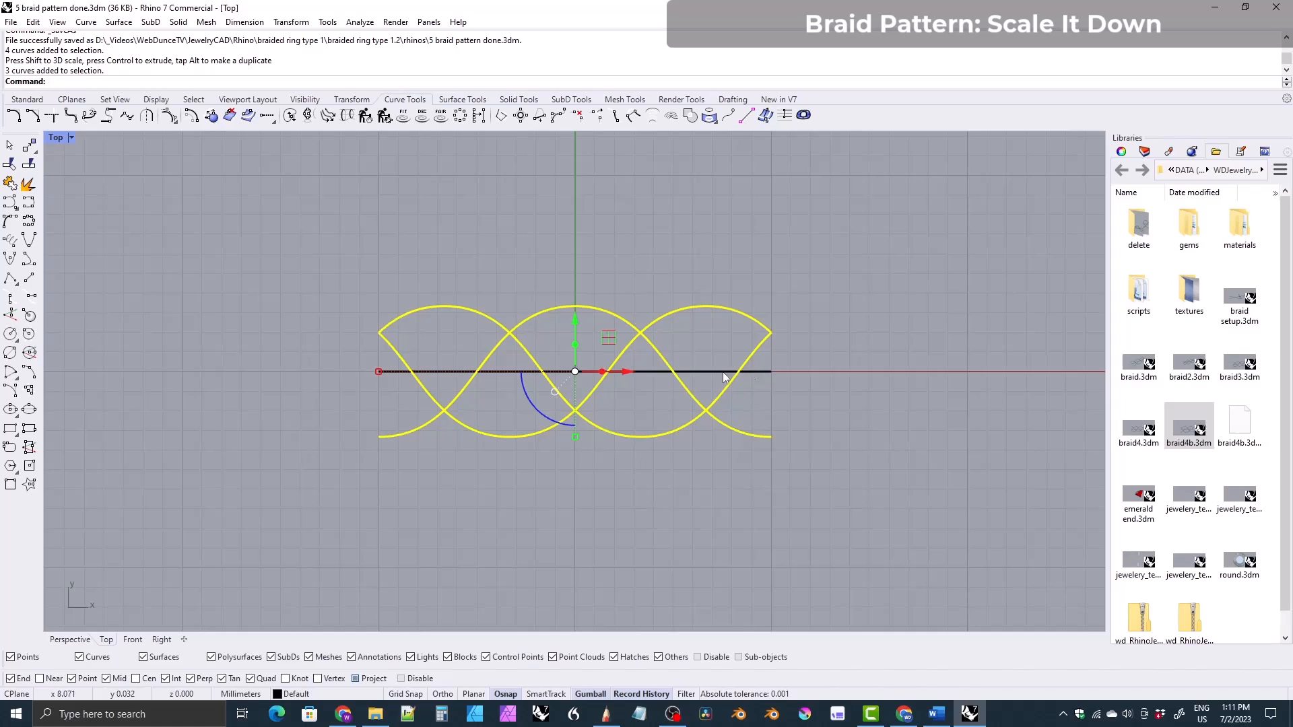
{"action": "left_click", "coordinate": [742, 516]}
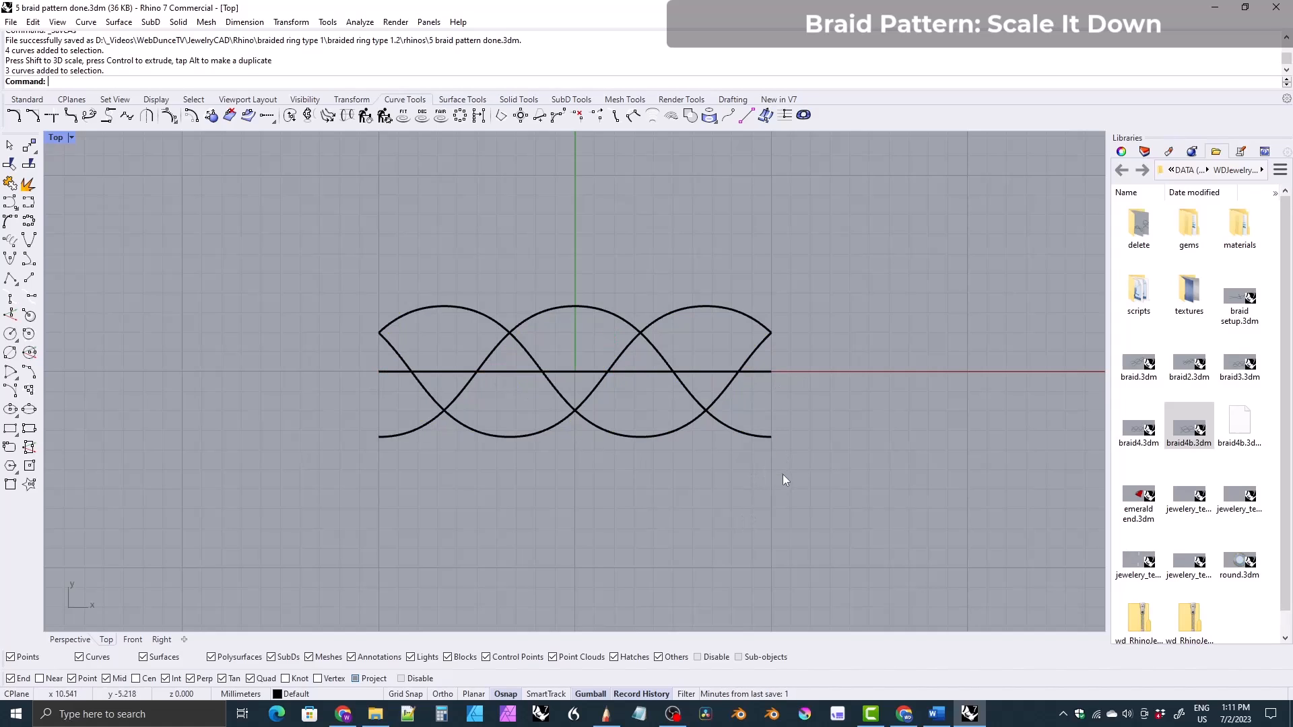
{"action": "left_click_drag", "start_coordinate": [782, 476], "coordinate": [367, 414]}
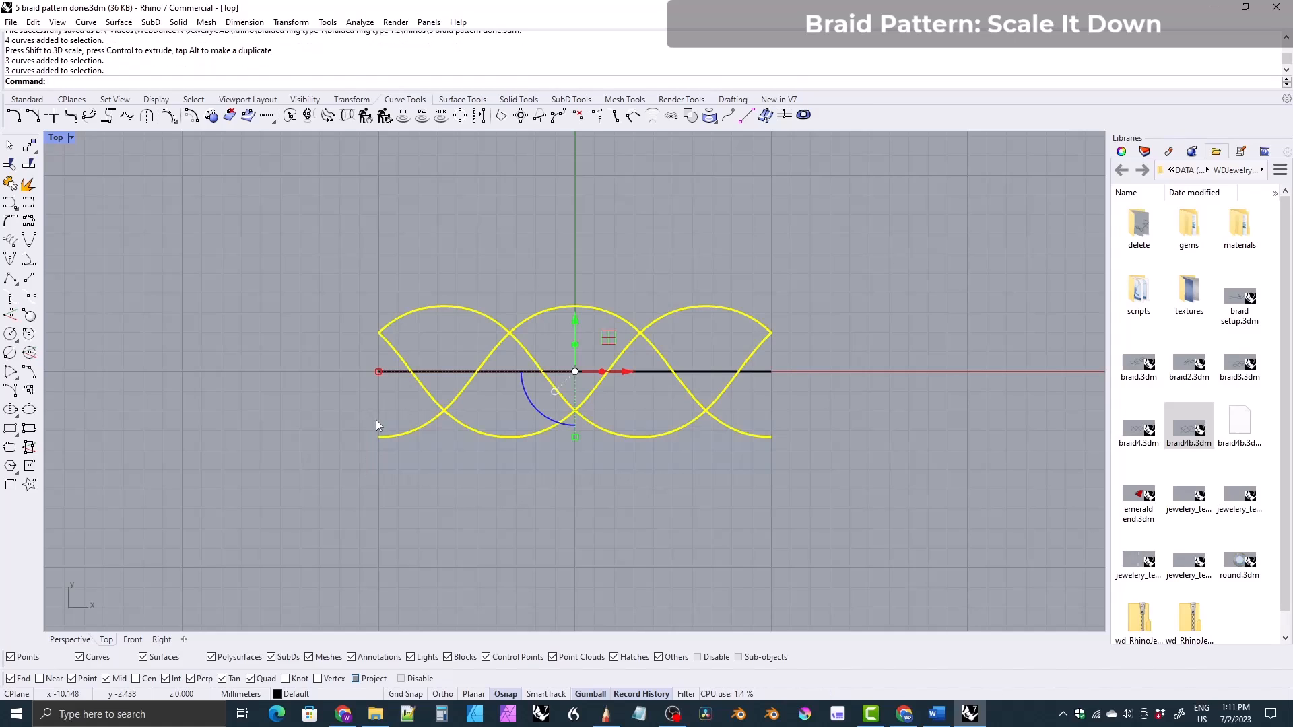
{"action": "left_click", "coordinate": [460, 498]}
{"action": "left_click_drag", "start_coordinate": [330, 255], "coordinate": [797, 326]}
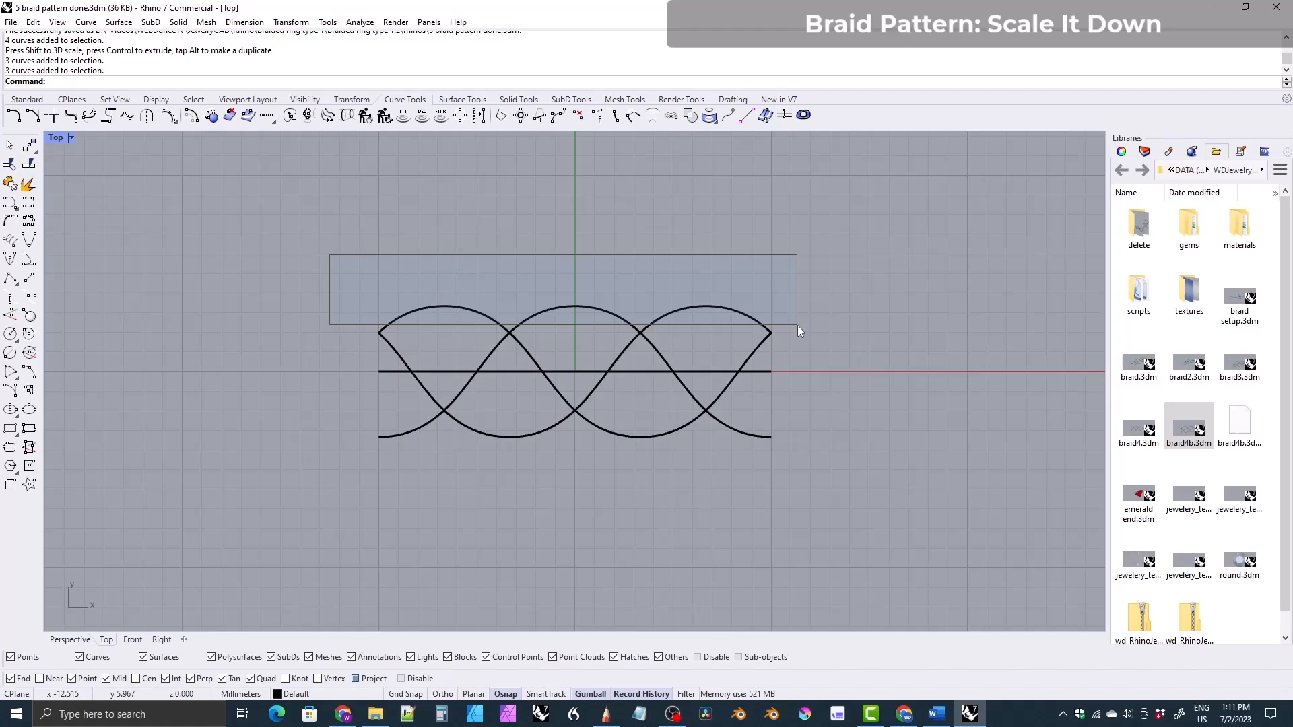
{"action": "left_click_drag", "start_coordinate": [798, 326], "coordinate": [799, 326]}
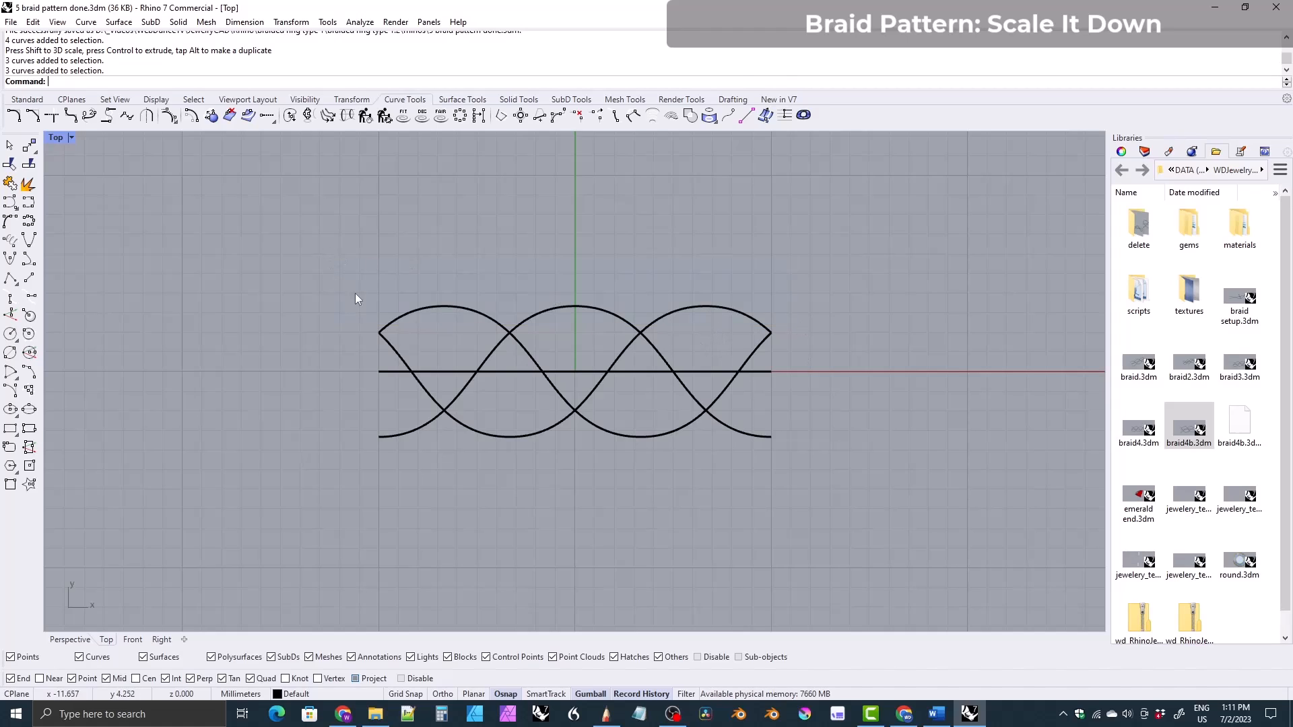
{"action": "left_click_drag", "start_coordinate": [332, 268], "coordinate": [807, 462]}
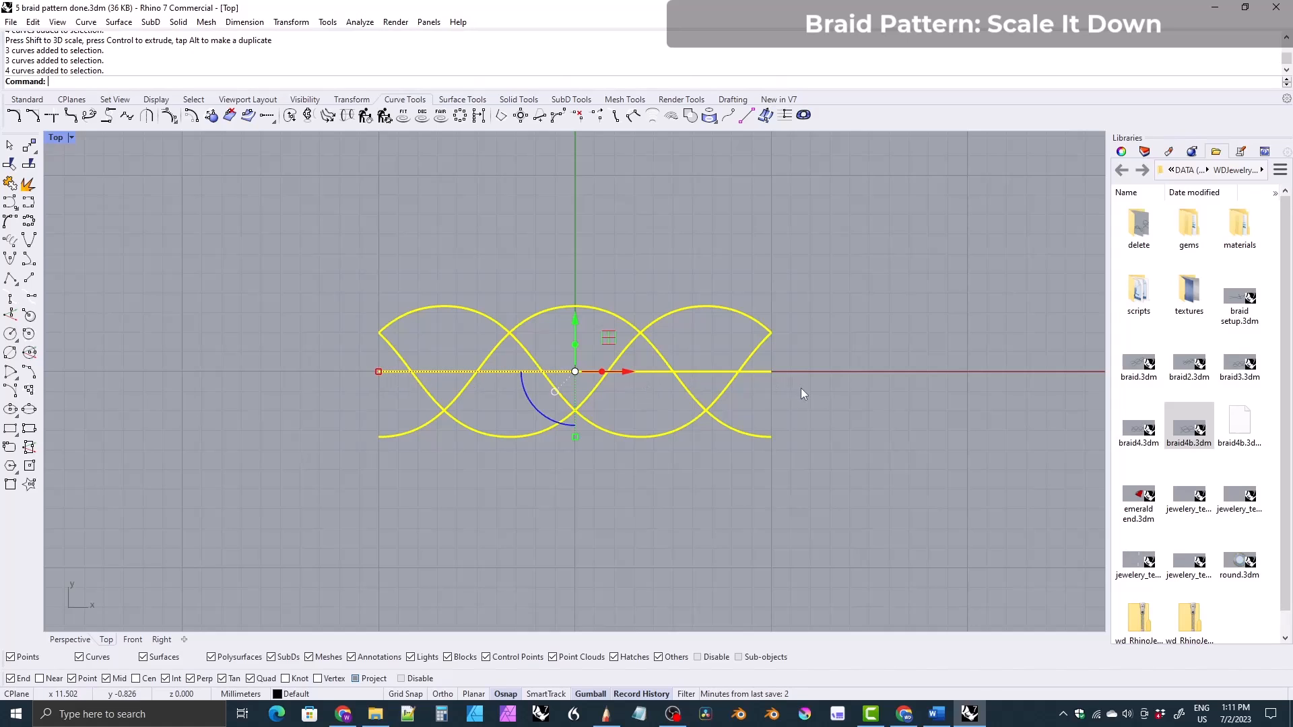
{"action": "left_click", "coordinate": [793, 496]}
{"action": "left_click_drag", "start_coordinate": [797, 488], "coordinate": [361, 420]}
{"action": "left_click_drag", "start_coordinate": [808, 332], "coordinate": [294, 299]}
{"action": "left_click", "coordinate": [448, 498]}
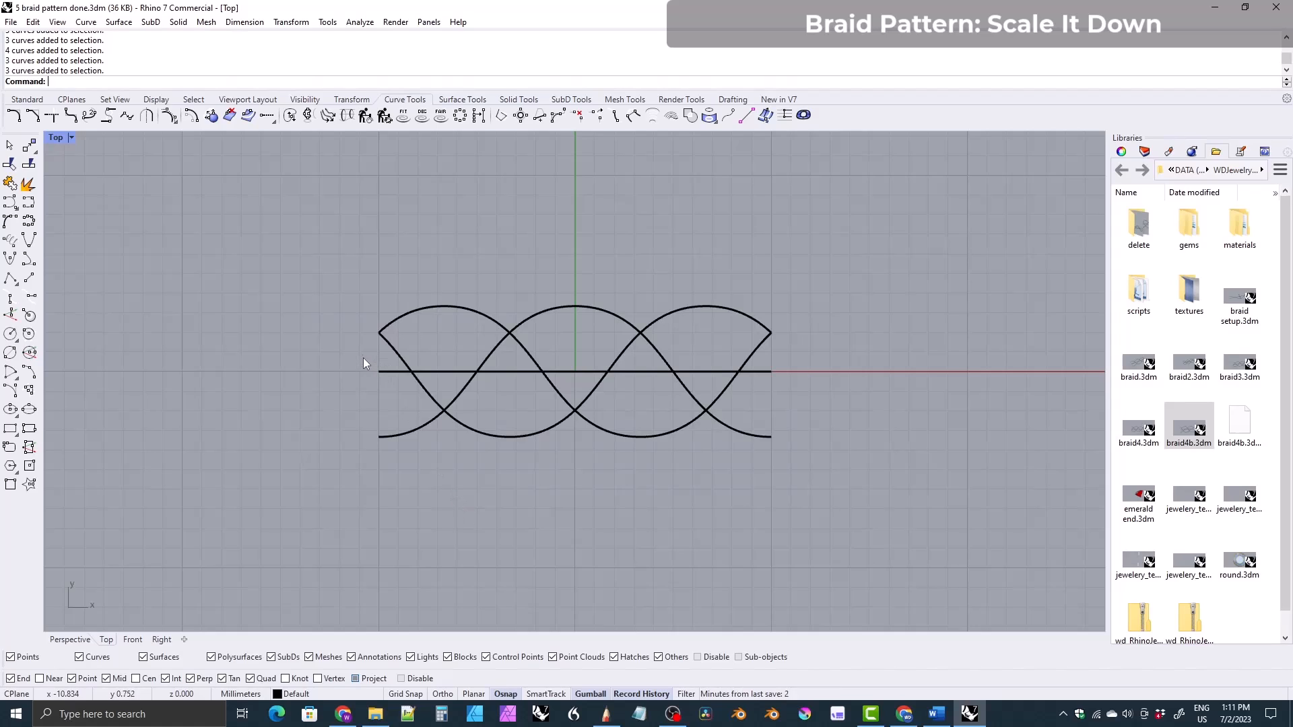
- Try selecting only the axis line with window and crossing selections, and a single strand at its end
{"action": "left_click_drag", "start_coordinate": [357, 352], "coordinate": [361, 355]}
{"action": "left_click_drag", "start_coordinate": [466, 377], "coordinate": [796, 397]}
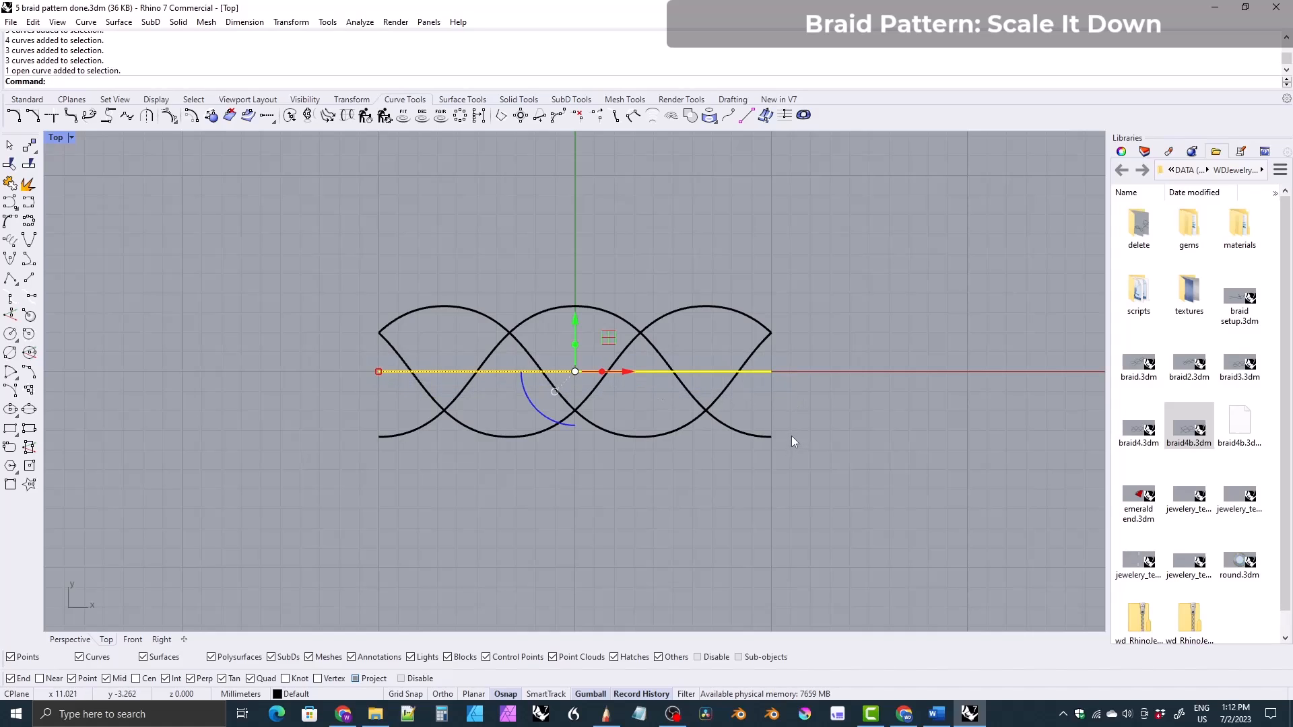
{"action": "left_click", "coordinate": [788, 391]}
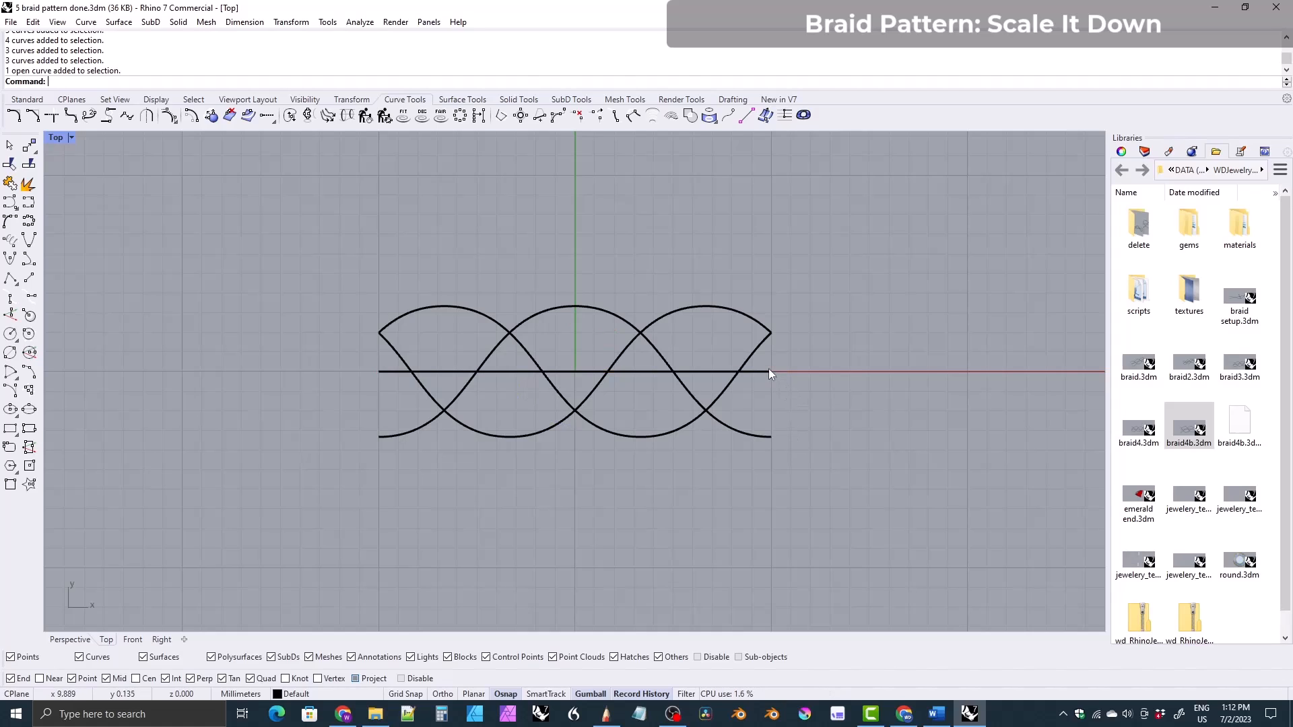
{"action": "left_click_drag", "start_coordinate": [762, 363], "coordinate": [764, 365]}
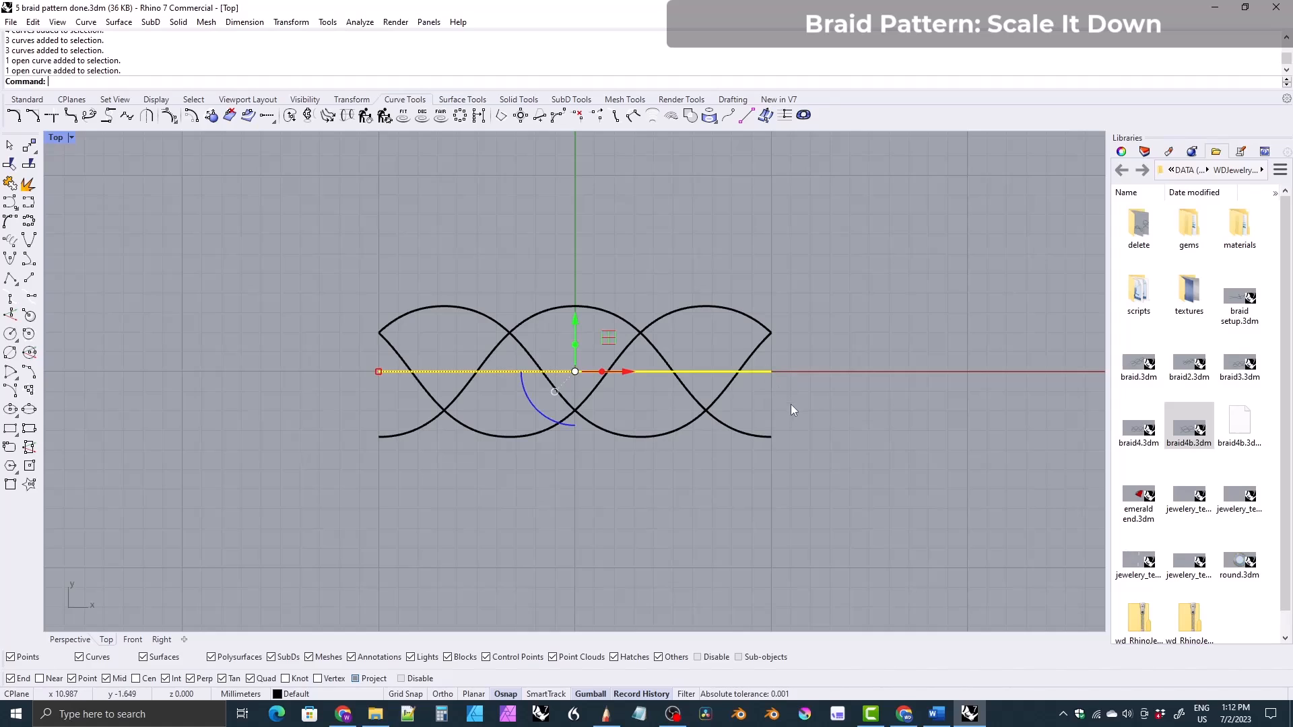
{"action": "left_click", "coordinate": [805, 466]}
{"action": "left_click_drag", "start_coordinate": [806, 466], "coordinate": [761, 425]}
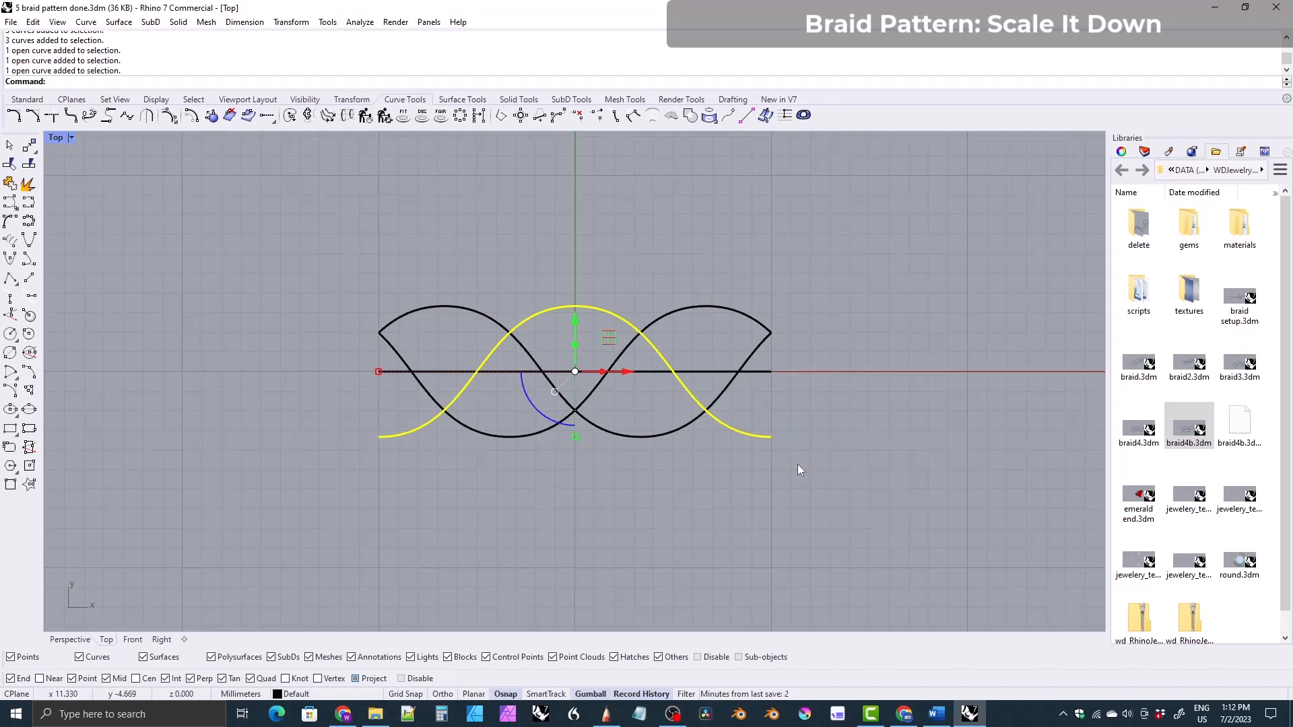
{"action": "left_click", "coordinate": [797, 464]}
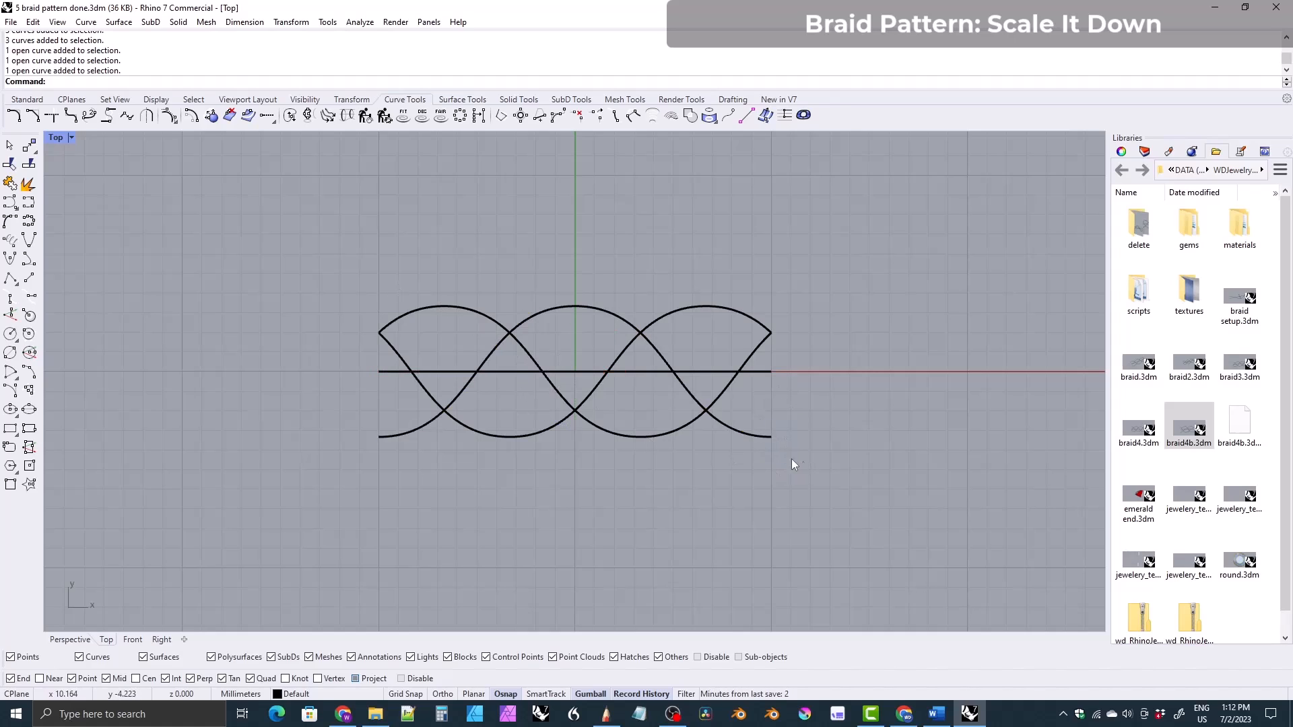
- Pipe the three strands without the axis line, 1.5 mm diameter with round caps, and show the Top view in Ghosted mode
{"action": "left_click_drag", "start_coordinate": [809, 470], "coordinate": [327, 414]}
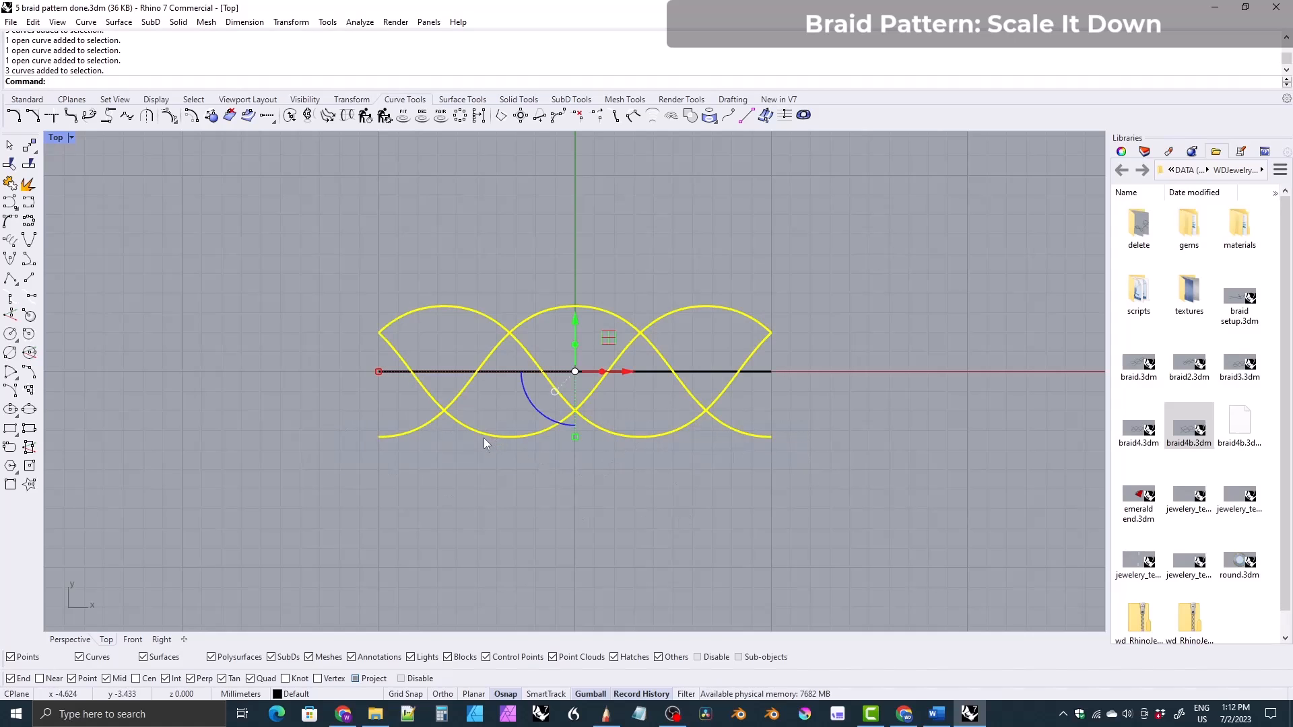
{"action": "left_click", "coordinate": [509, 99]}
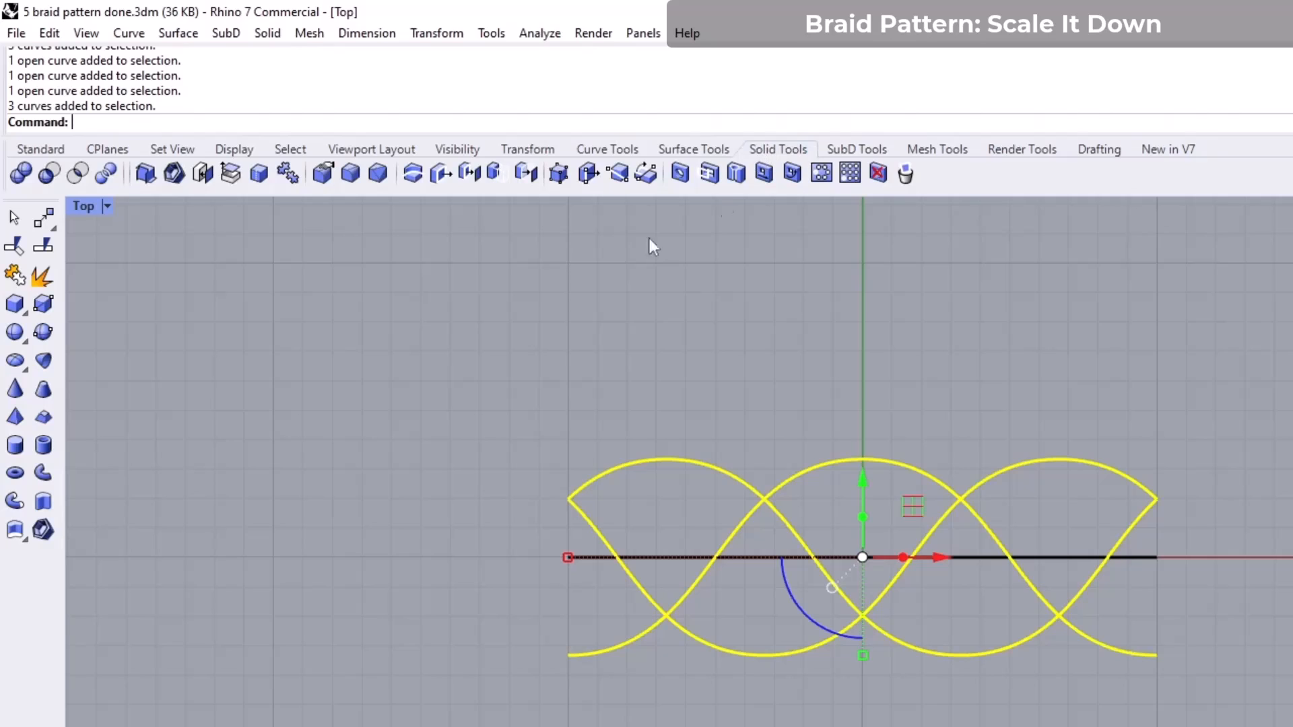
{"action": "left_click", "coordinate": [15, 529]}
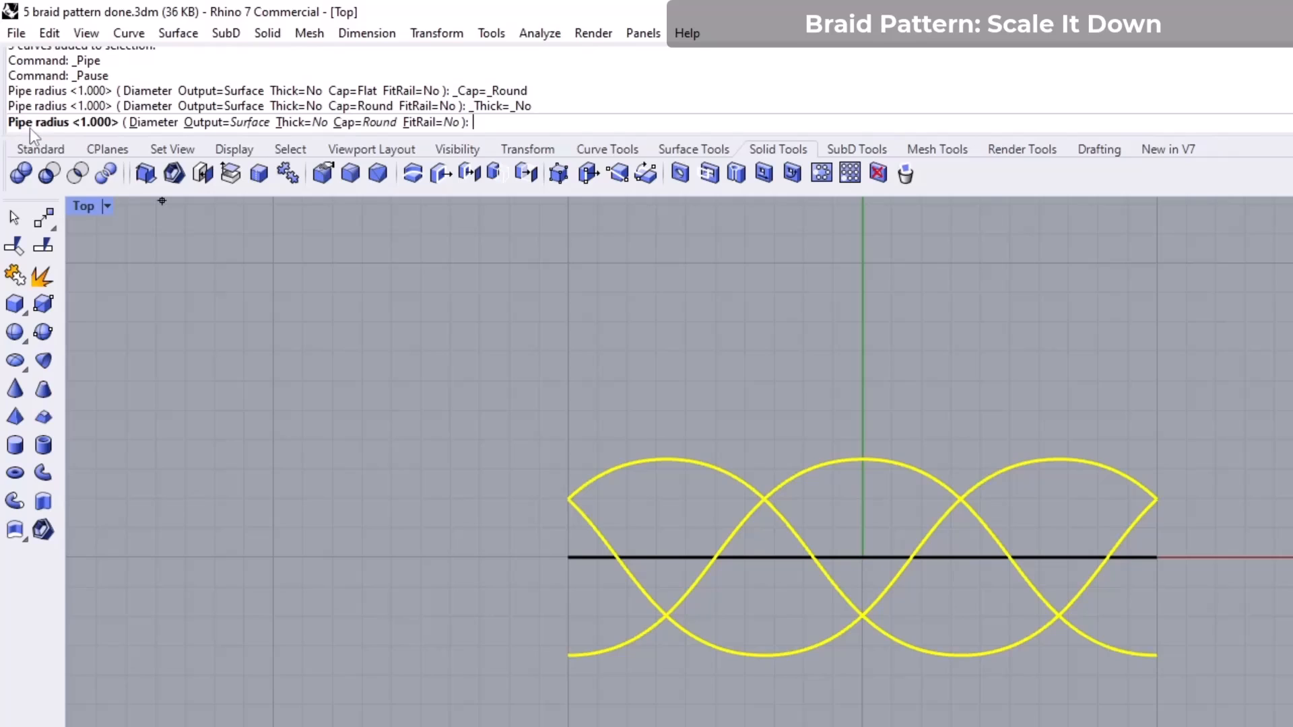
{"action": "left_click", "coordinate": [149, 123]}
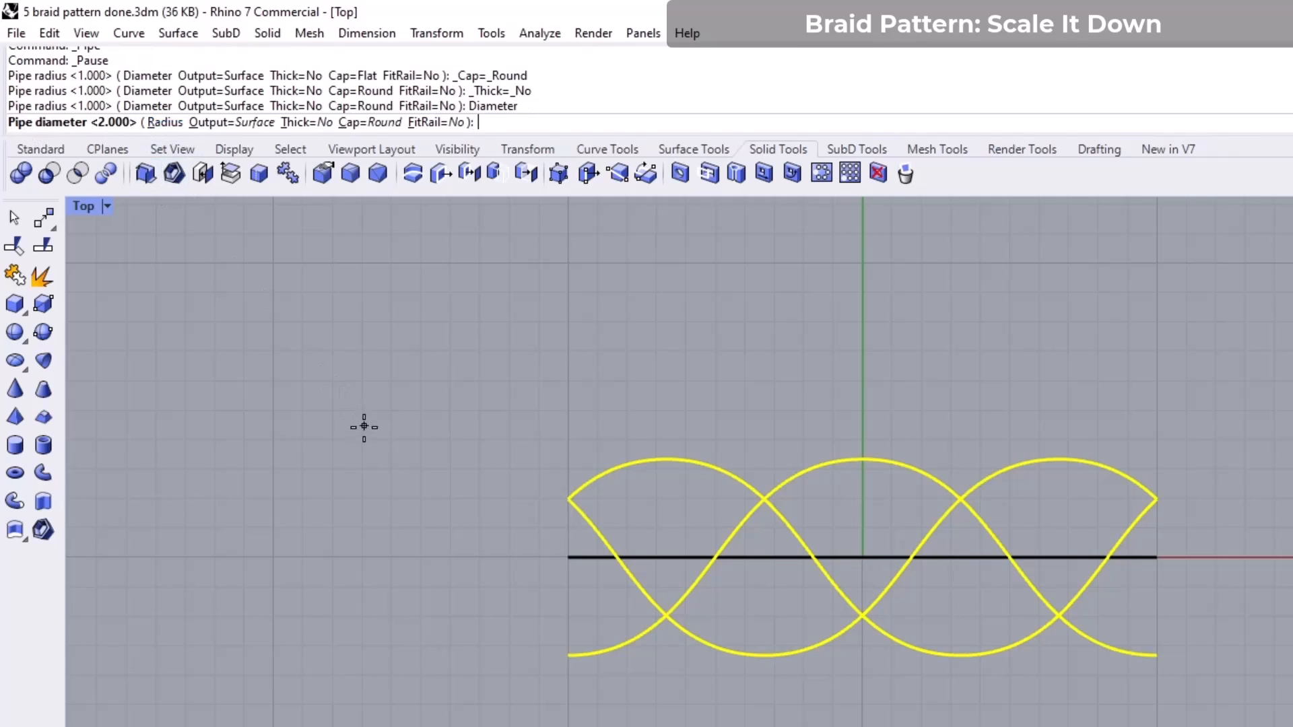
{"action": "type", "text": "1.5"}
{"action": "key", "text": "Return"}
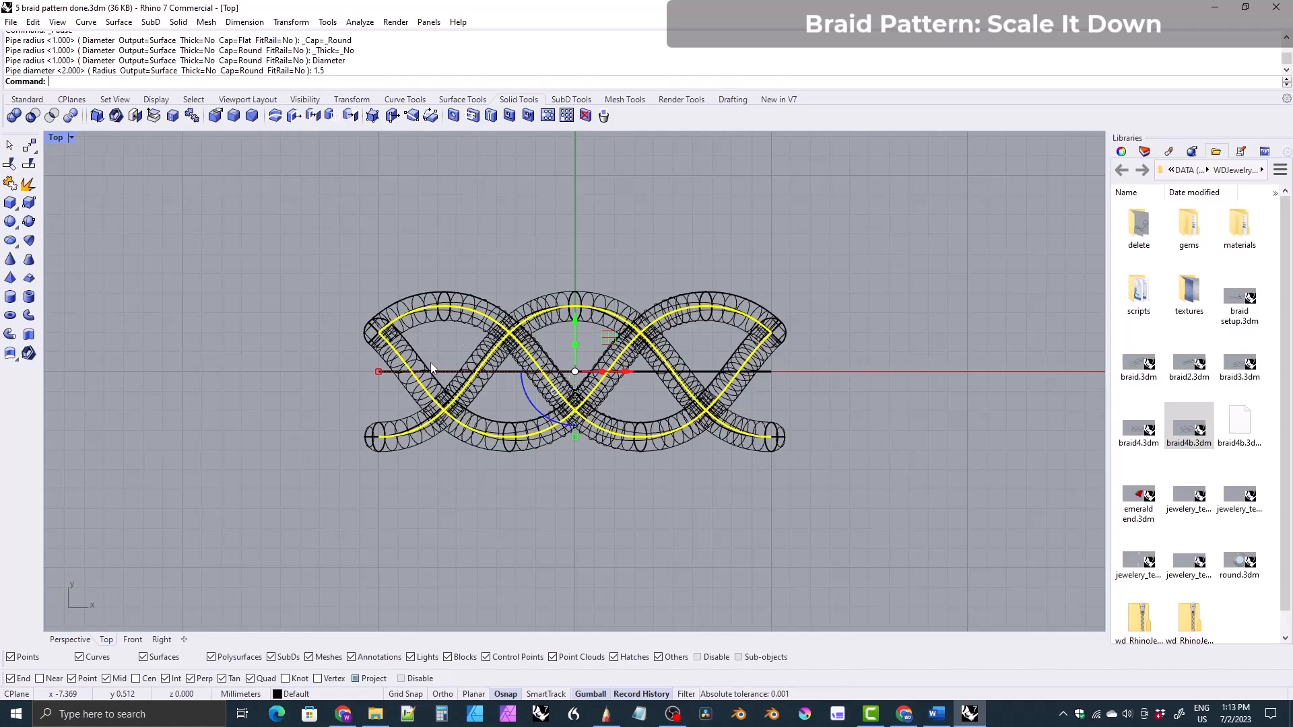
{"action": "left_click", "coordinate": [73, 137]}
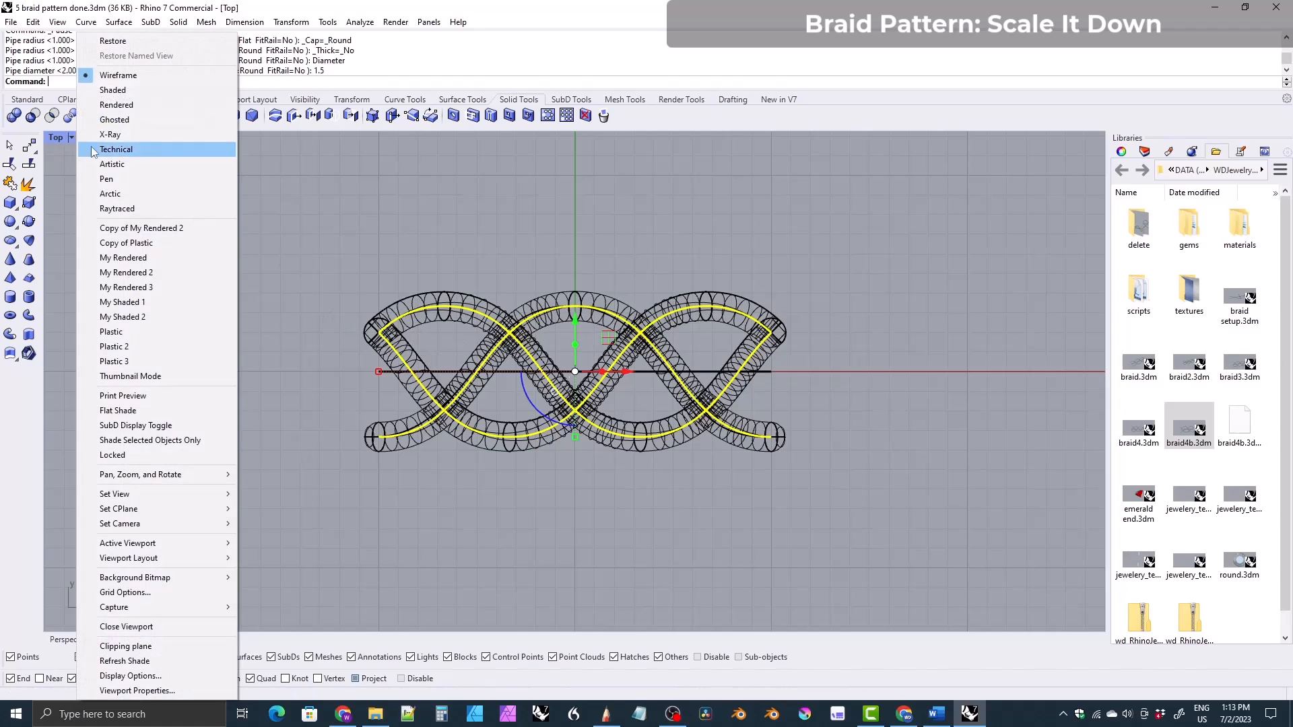
{"action": "left_click", "coordinate": [114, 120]}
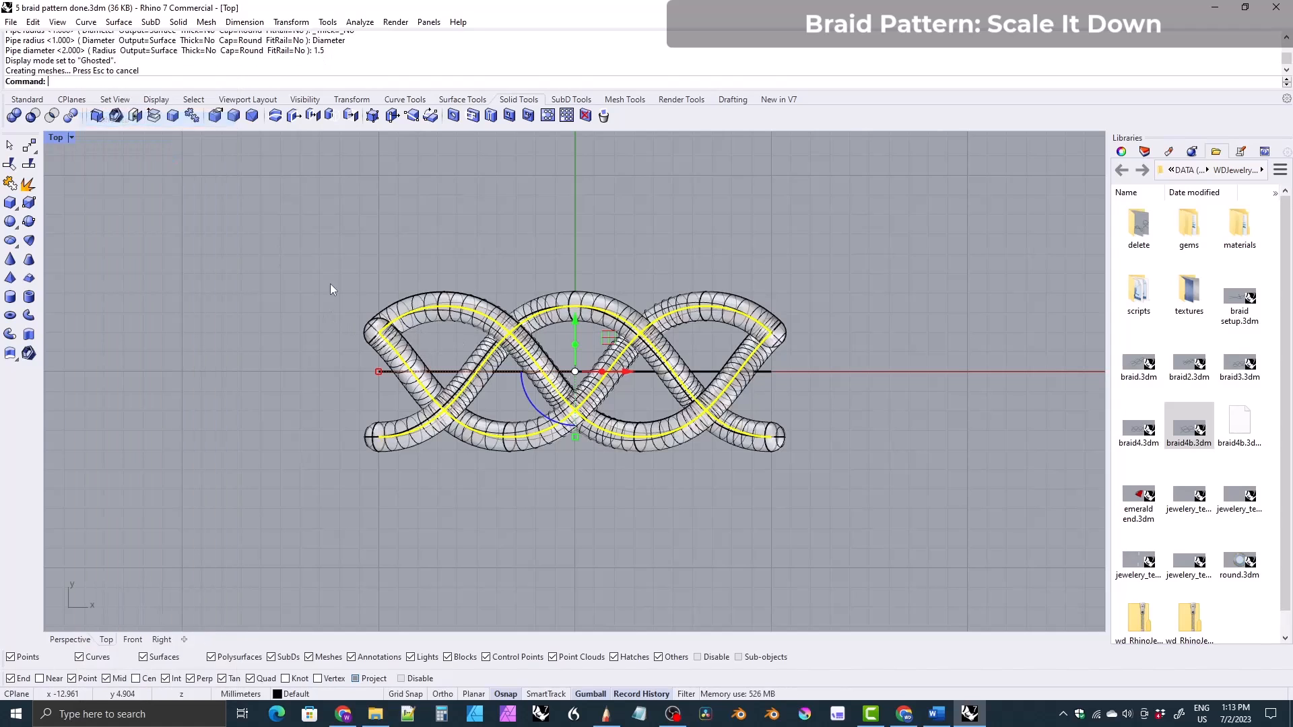
- Add the axis line to the selected strands and scale them uniformly about the origin to about 13.3 mm long
{"action": "left_click", "coordinate": [444, 372]}
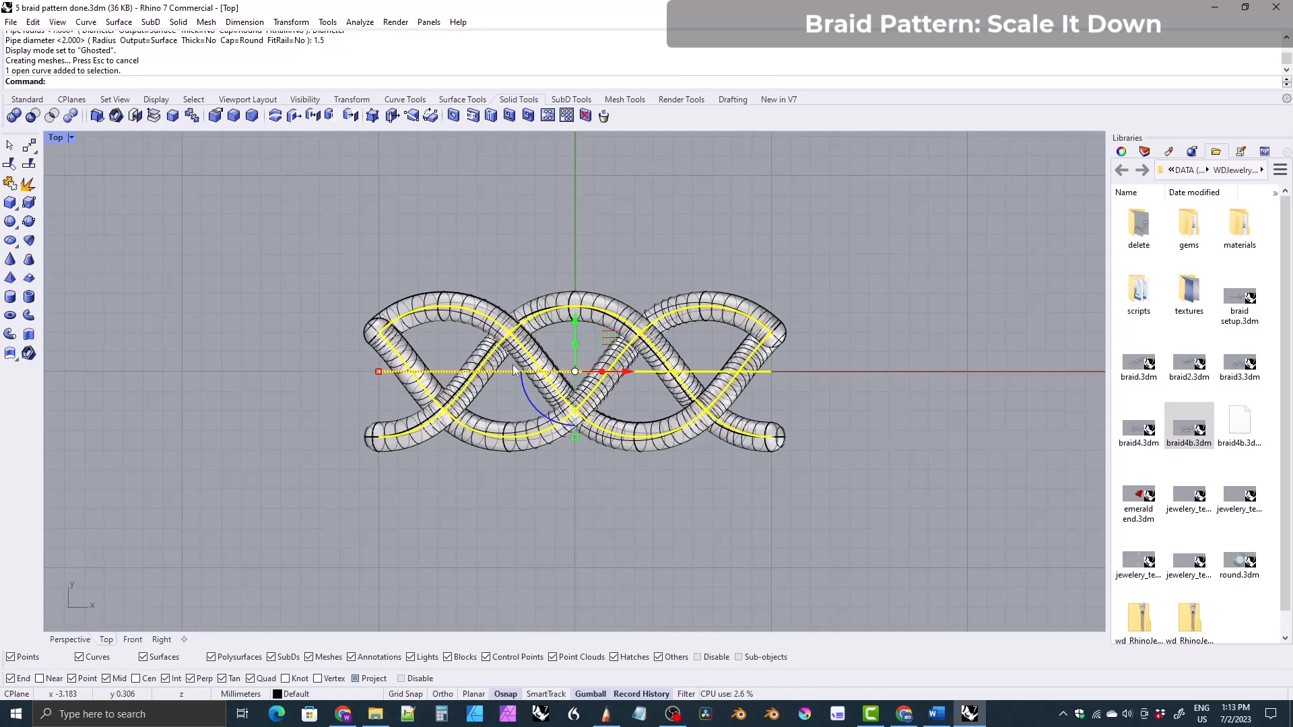
{"action": "left_click_drag", "start_coordinate": [378, 372], "coordinate": [444, 372]}
{"action": "right_click_drag", "start_coordinate": [474, 359], "coordinate": [447, 369]}
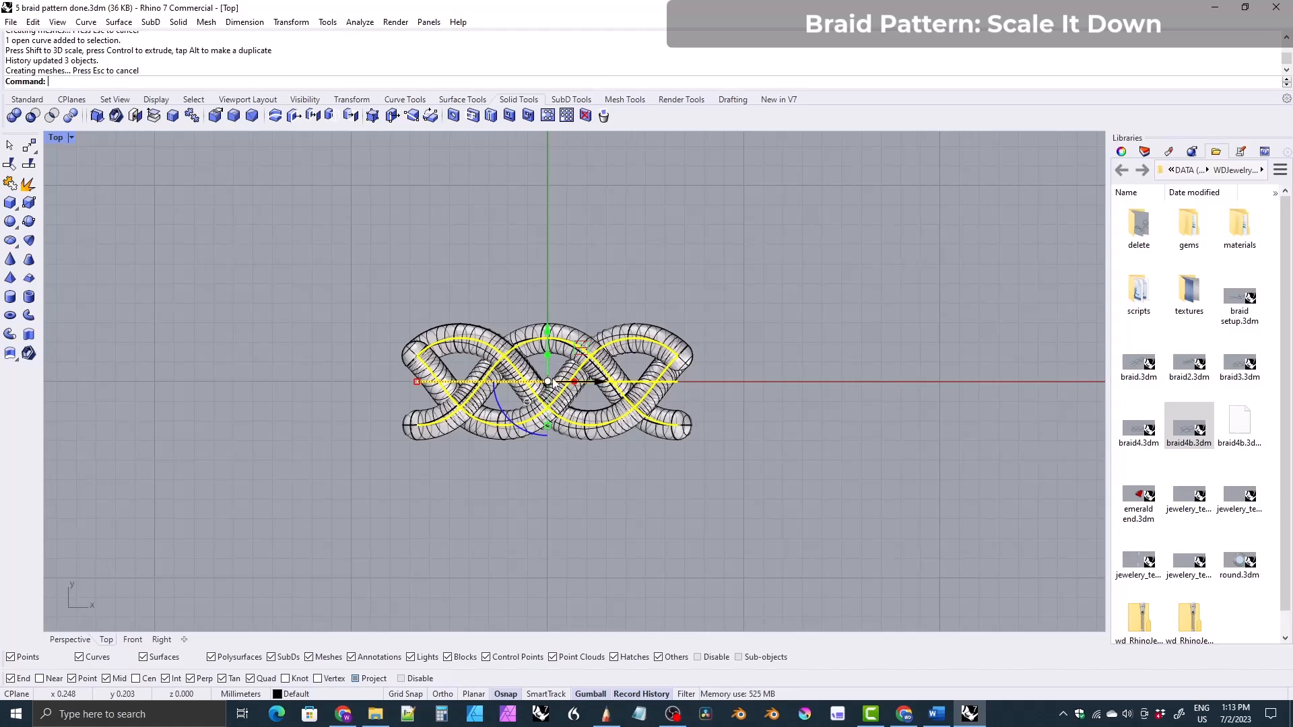
{"action": "scroll", "coordinate": [528, 367], "scroll_direction": "up", "scroll_amount": 1}
{"action": "scroll", "coordinate": [520, 342], "scroll_direction": "up", "scroll_amount": 2}
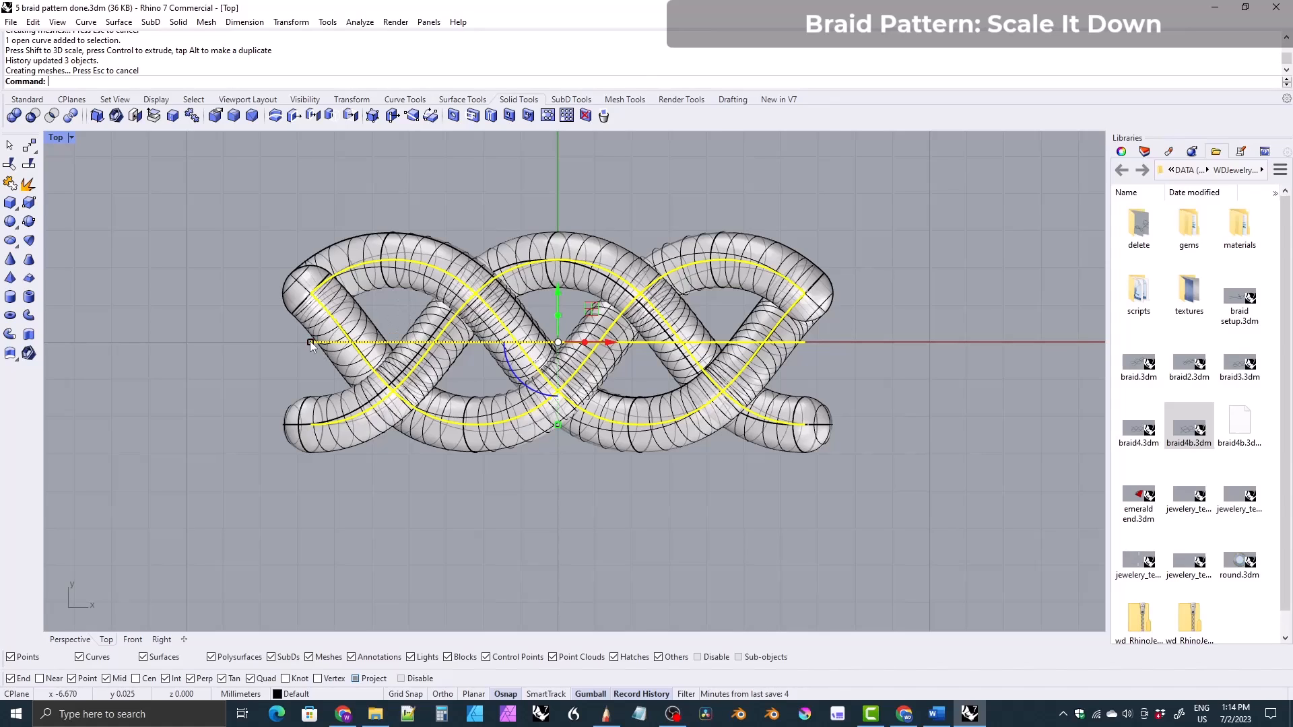
- Scale the strands and axis line uniformly about the origin again, to about 7.6 mm long, packing the pipes more tightly
{"action": "left_click_drag", "start_coordinate": [310, 343], "coordinate": [385, 343], "text": "shift"}
{"action": "scroll", "coordinate": [468, 342], "scroll_direction": "up", "scroll_amount": 4}
{"action": "right_click_drag", "start_coordinate": [466, 327], "coordinate": [411, 326]}
{"action": "left_click_drag", "start_coordinate": [276, 342], "coordinate": [328, 342], "text": "shift"}
{"action": "scroll", "coordinate": [408, 347], "scroll_direction": "up", "scroll_amount": 5}
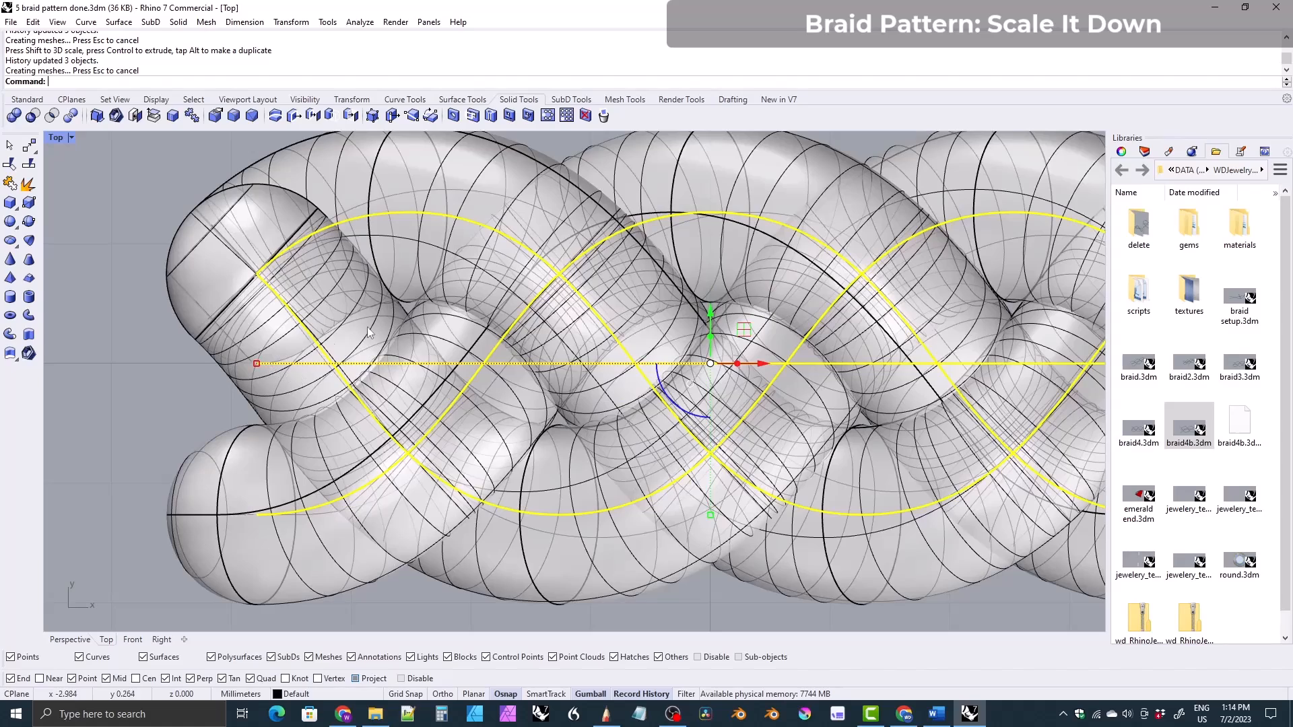
- Scale the strands and axis line uniformly about the origin to about 6.9 mm long so the crossings close up
{"action": "left_click_drag", "start_coordinate": [257, 363], "coordinate": [289, 363], "text": "shift"}
{"action": "right_click_drag", "start_coordinate": [438, 327], "coordinate": [412, 327]}
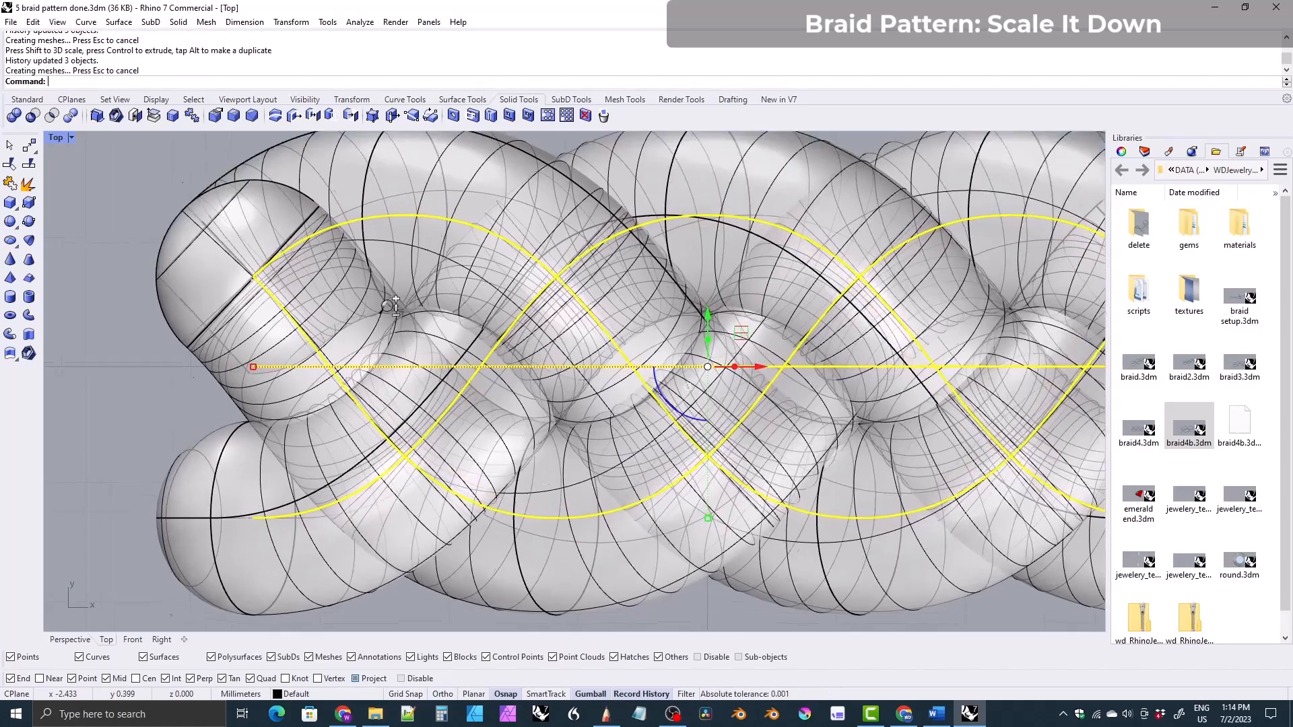
{"action": "scroll", "coordinate": [392, 314], "scroll_direction": "up", "scroll_amount": 3}
{"action": "scroll", "coordinate": [412, 306], "scroll_direction": "up", "scroll_amount": 4}
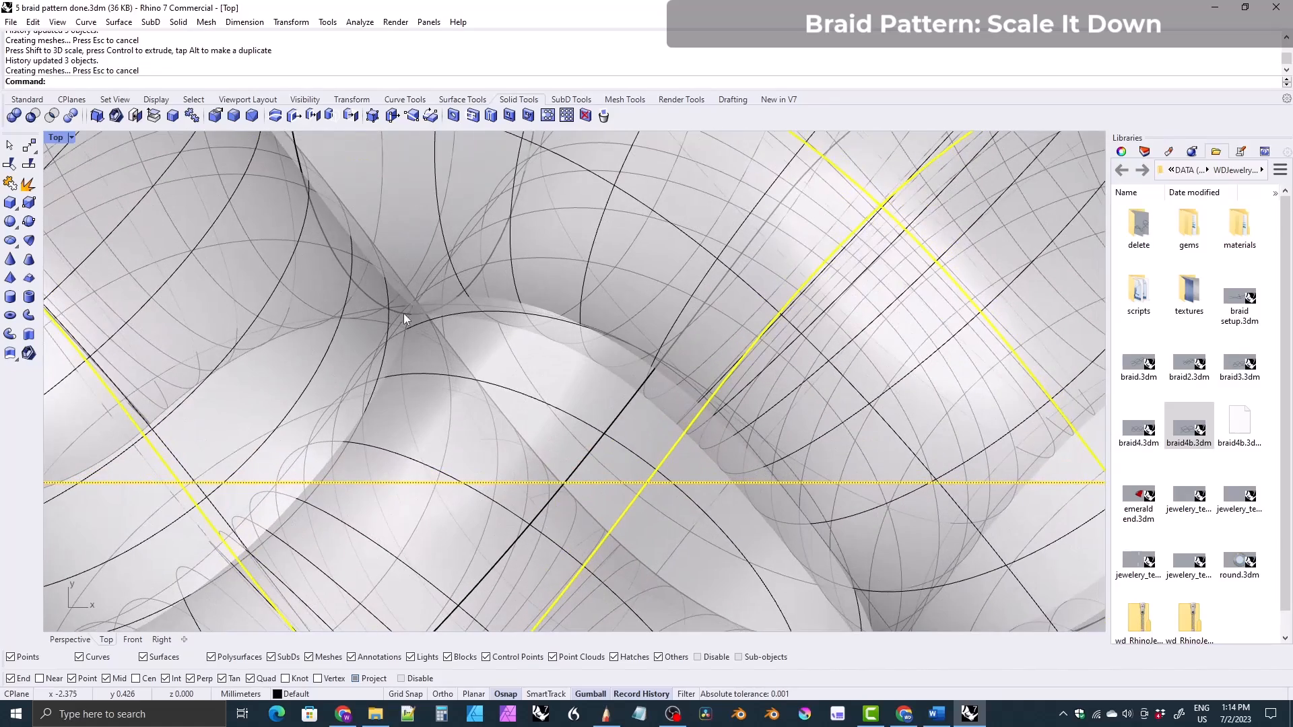
{"action": "scroll", "coordinate": [401, 293], "scroll_direction": "down", "scroll_amount": 6}
{"action": "left_click_drag", "start_coordinate": [136, 404], "coordinate": [155, 407], "text": "shift"}
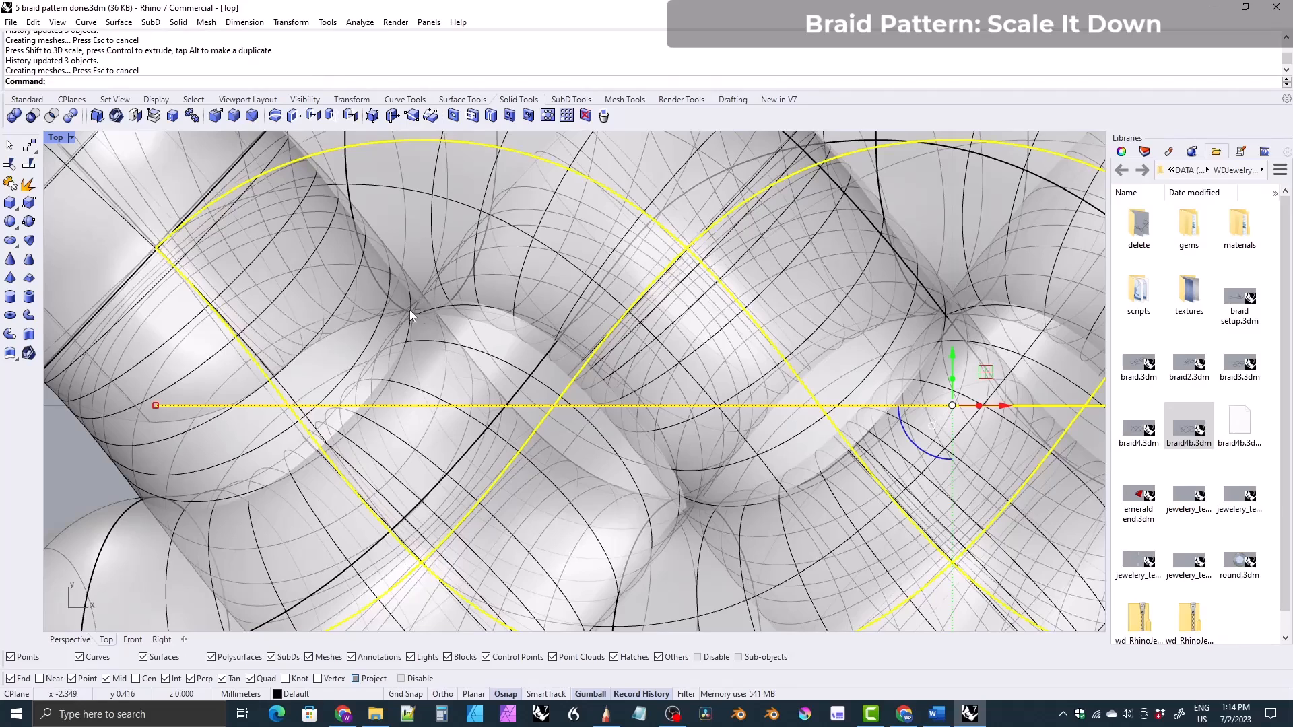
{"action": "scroll", "coordinate": [408, 307], "scroll_direction": "down", "scroll_amount": 6}
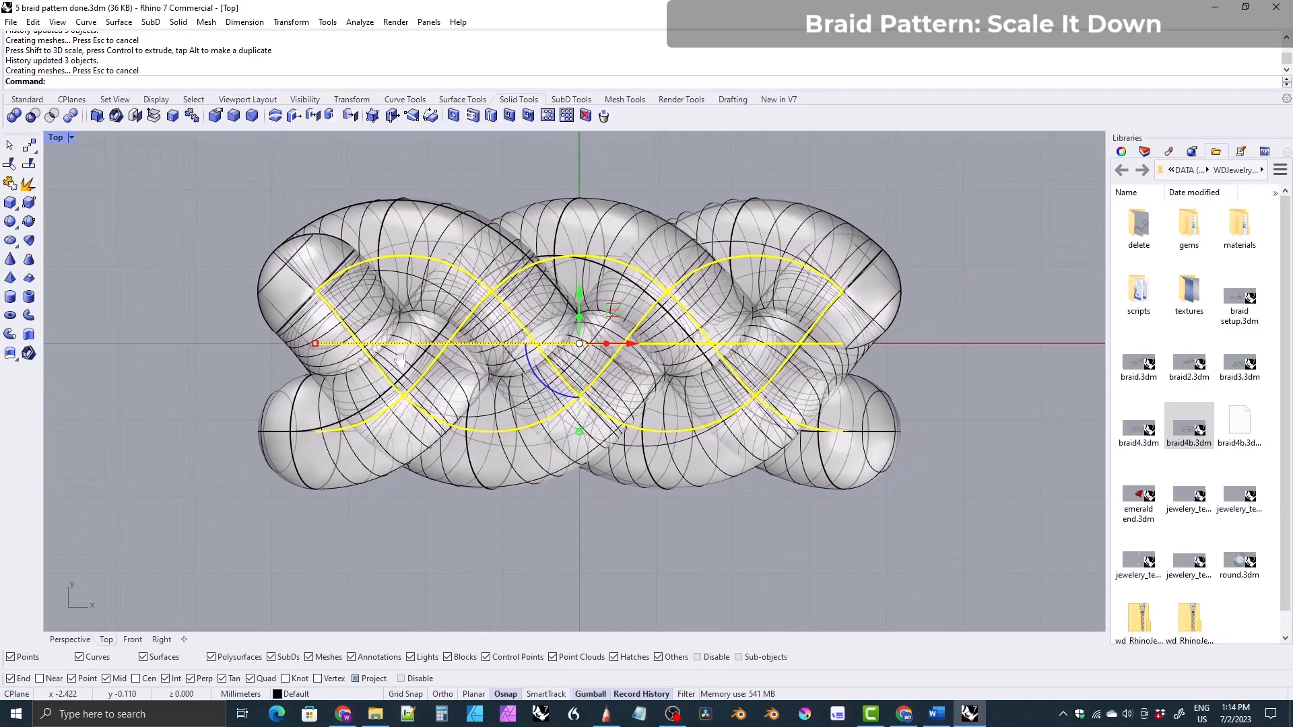
- Set the Top view to Shaded display and examine the braid in the Perspective and Front views
{"action": "left_click", "coordinate": [70, 137]}
{"action": "left_click", "coordinate": [111, 90]}
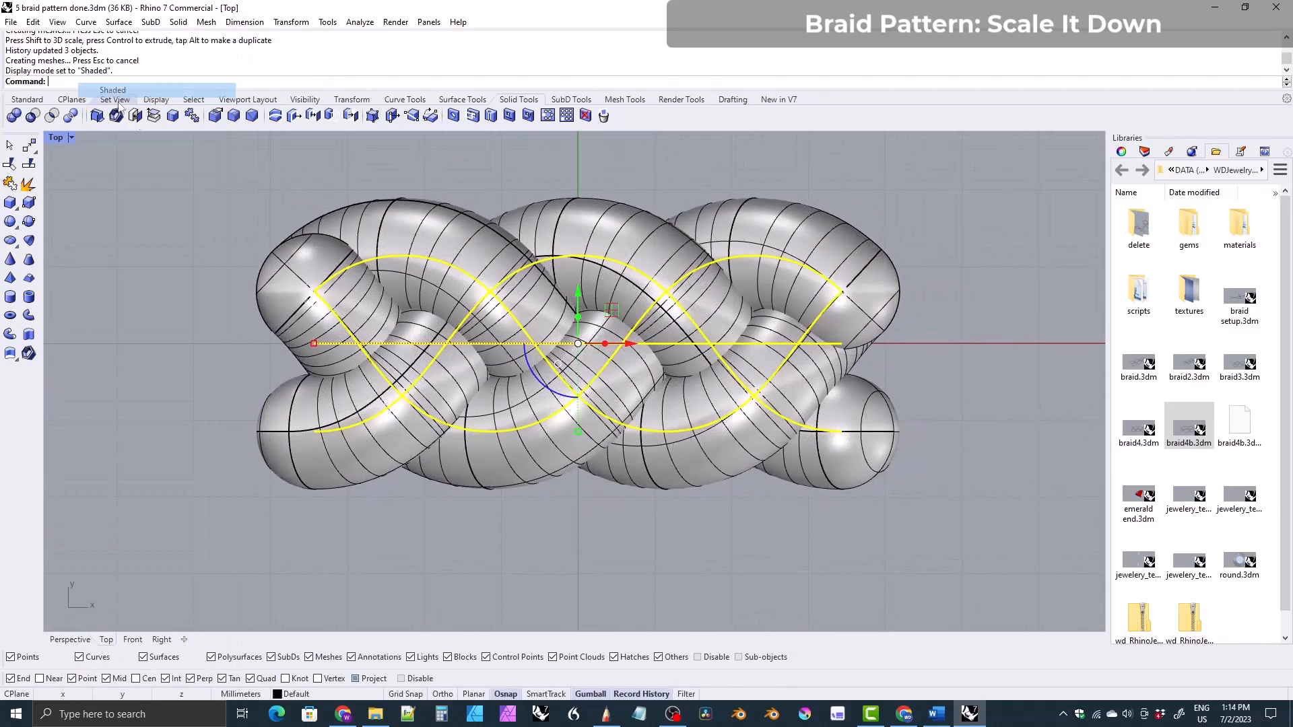
{"action": "scroll", "coordinate": [465, 360], "scroll_direction": "up", "scroll_amount": 3}
{"action": "right_click_drag", "start_coordinate": [476, 367], "coordinate": [254, 550]}
{"action": "left_click", "coordinate": [74, 639]}
{"action": "scroll", "coordinate": [576, 397], "scroll_direction": "up", "scroll_amount": 7}
{"action": "left_click", "coordinate": [132, 640]}
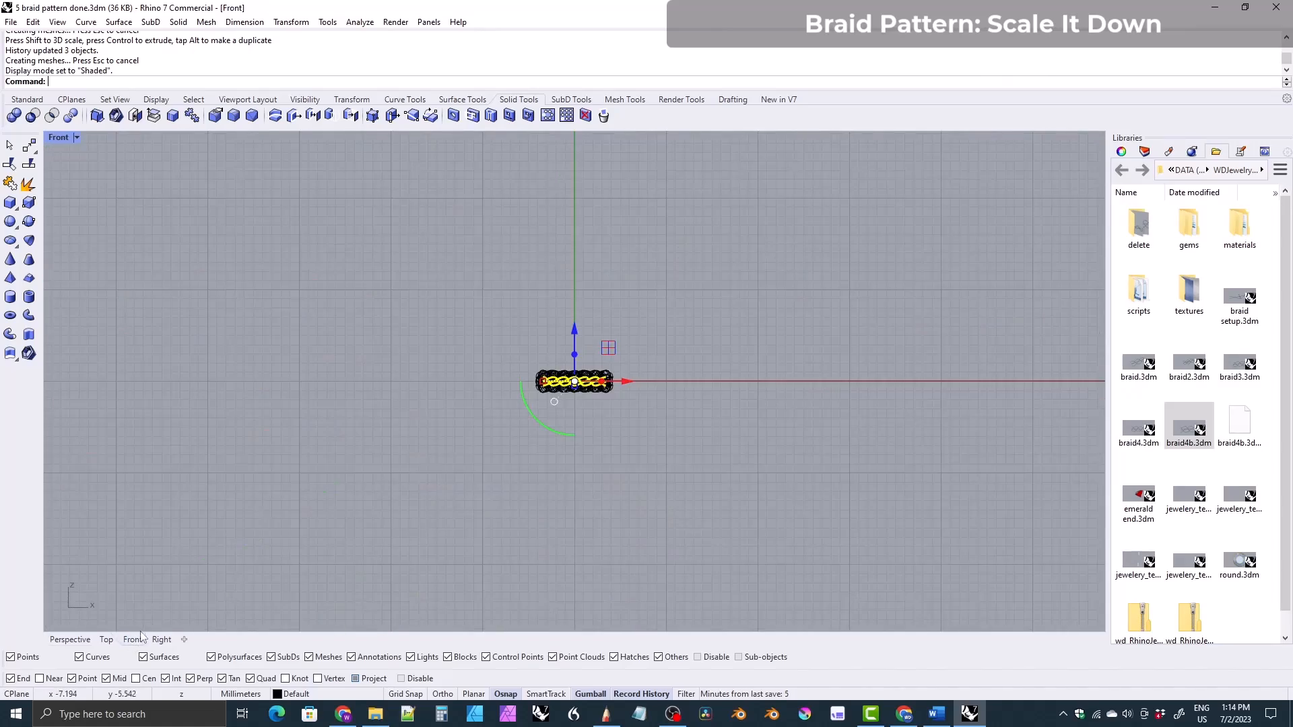
{"action": "scroll", "coordinate": [585, 398], "scroll_direction": "up", "scroll_amount": 8}
{"action": "scroll", "coordinate": [535, 367], "scroll_direction": "up", "scroll_amount": 1}
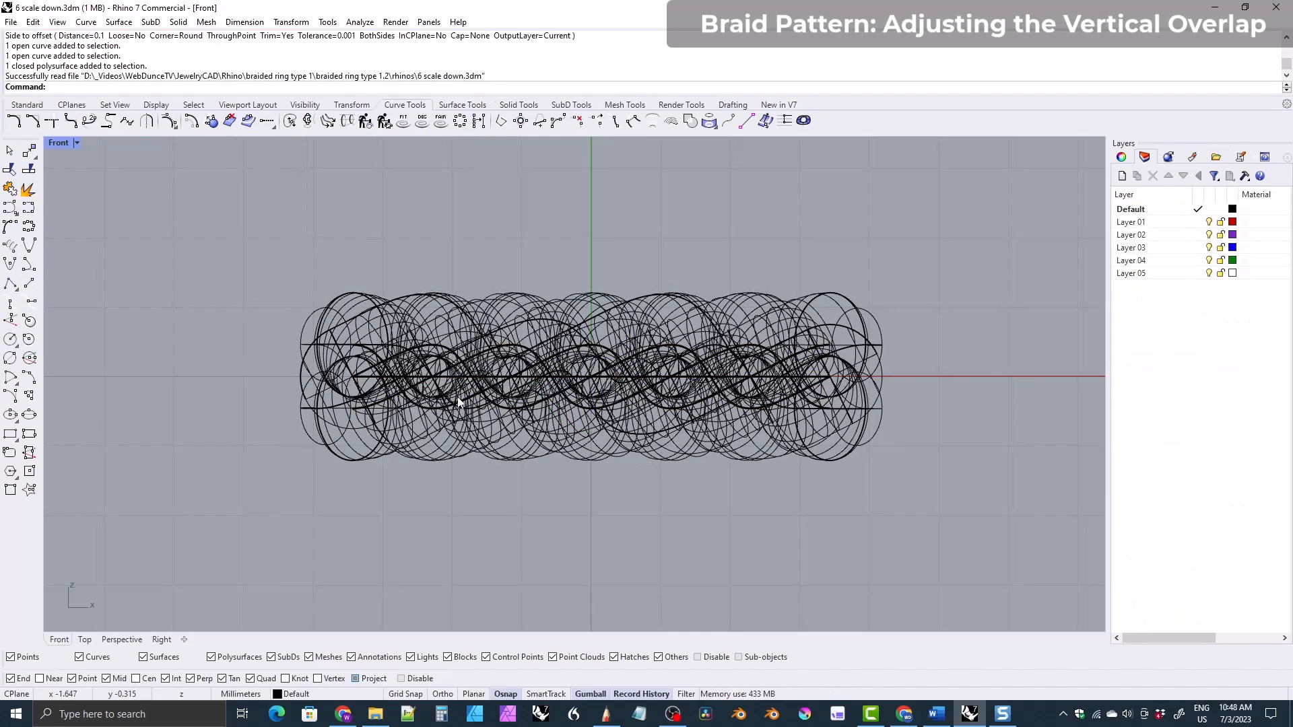
- Select the three strand curves without the axis line and examine their vertical overlap along the braid in the Front view
{"action": "scroll", "coordinate": [404, 401], "scroll_direction": "up", "scroll_amount": 5}
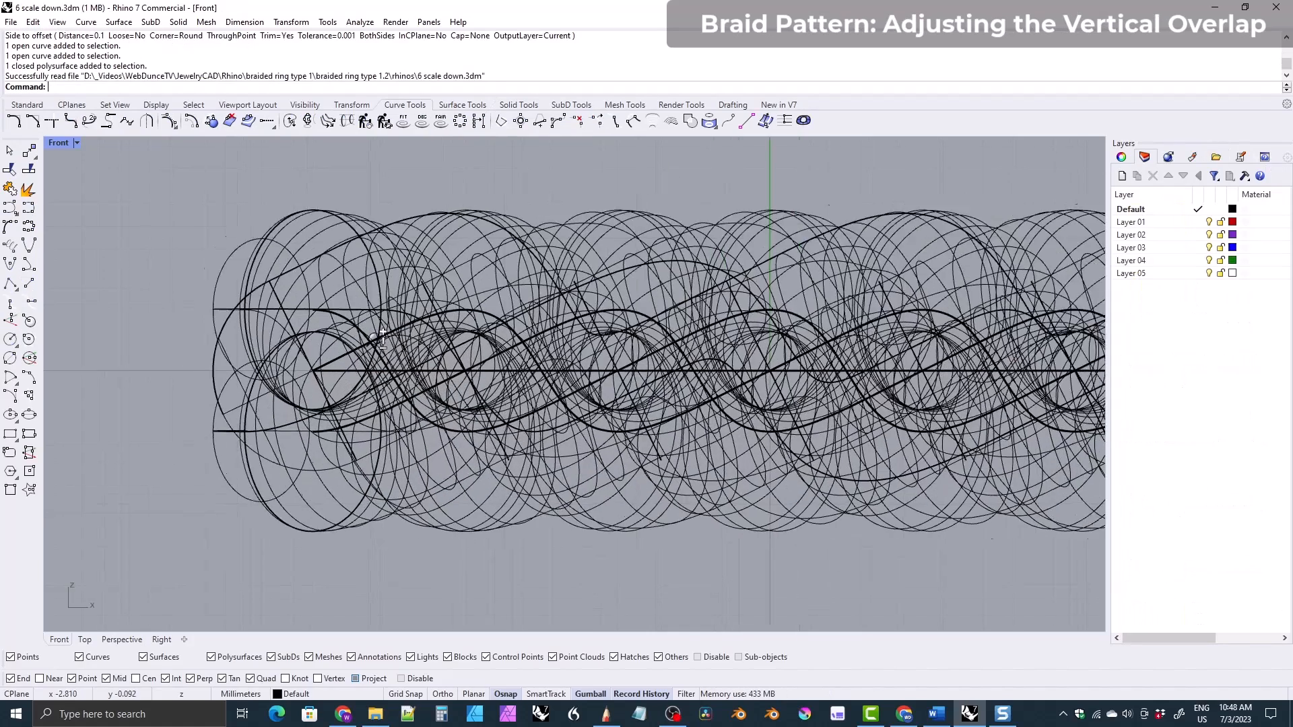
{"action": "left_click", "coordinate": [336, 314]}
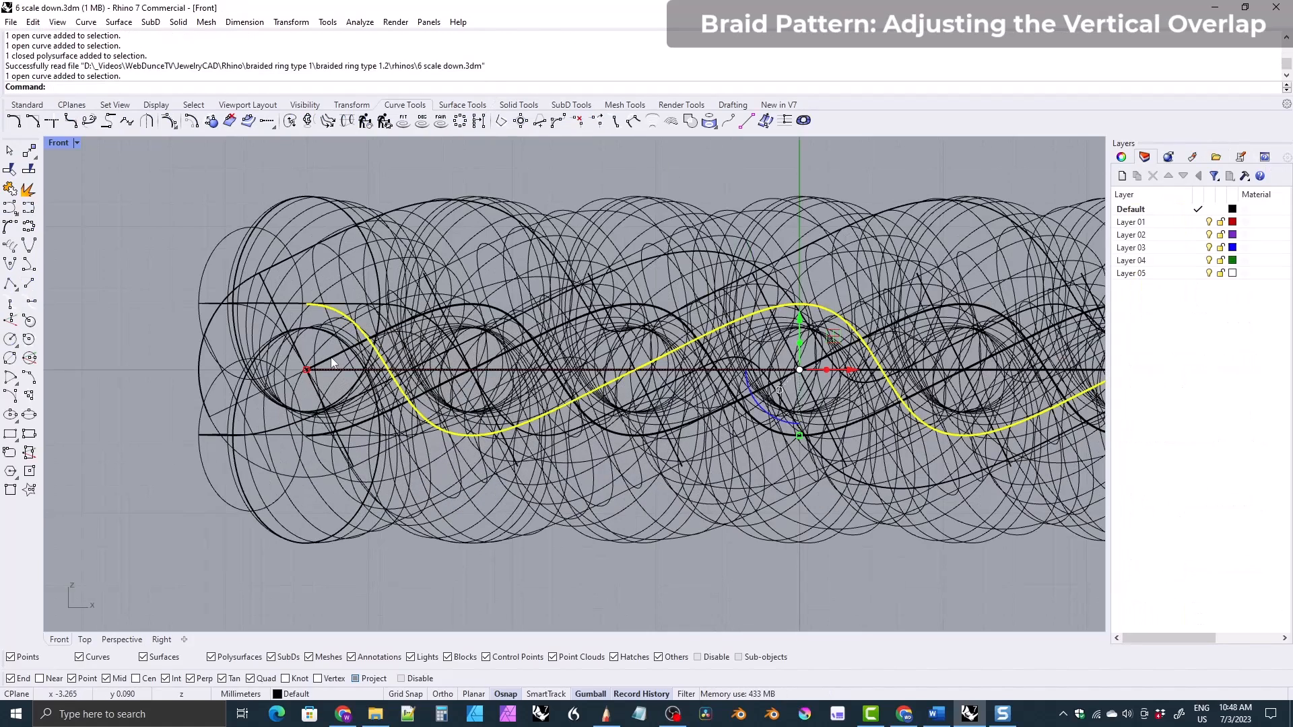
{"action": "left_click", "coordinate": [334, 363], "text": "shift"}
{"action": "left_click", "coordinate": [367, 393]}
{"action": "left_click", "coordinate": [344, 427], "text": "shift"}
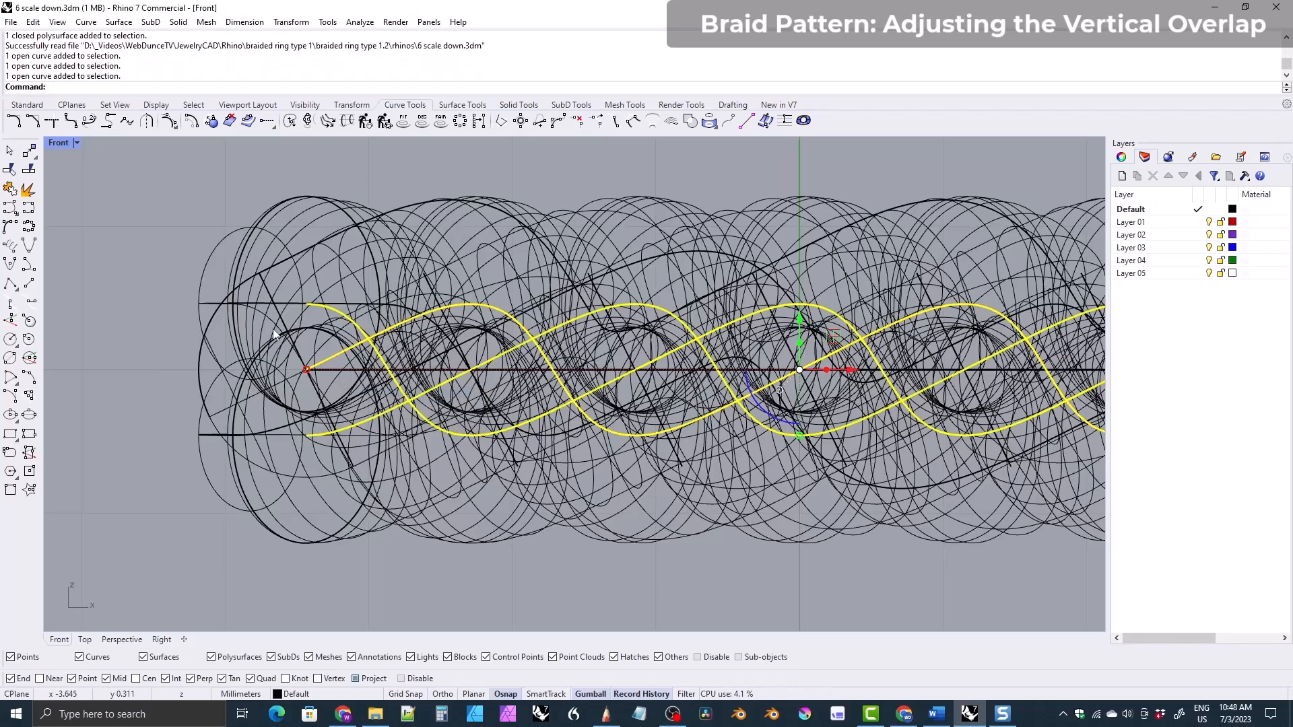
{"action": "right_click_drag", "start_coordinate": [373, 352], "coordinate": [279, 325]}
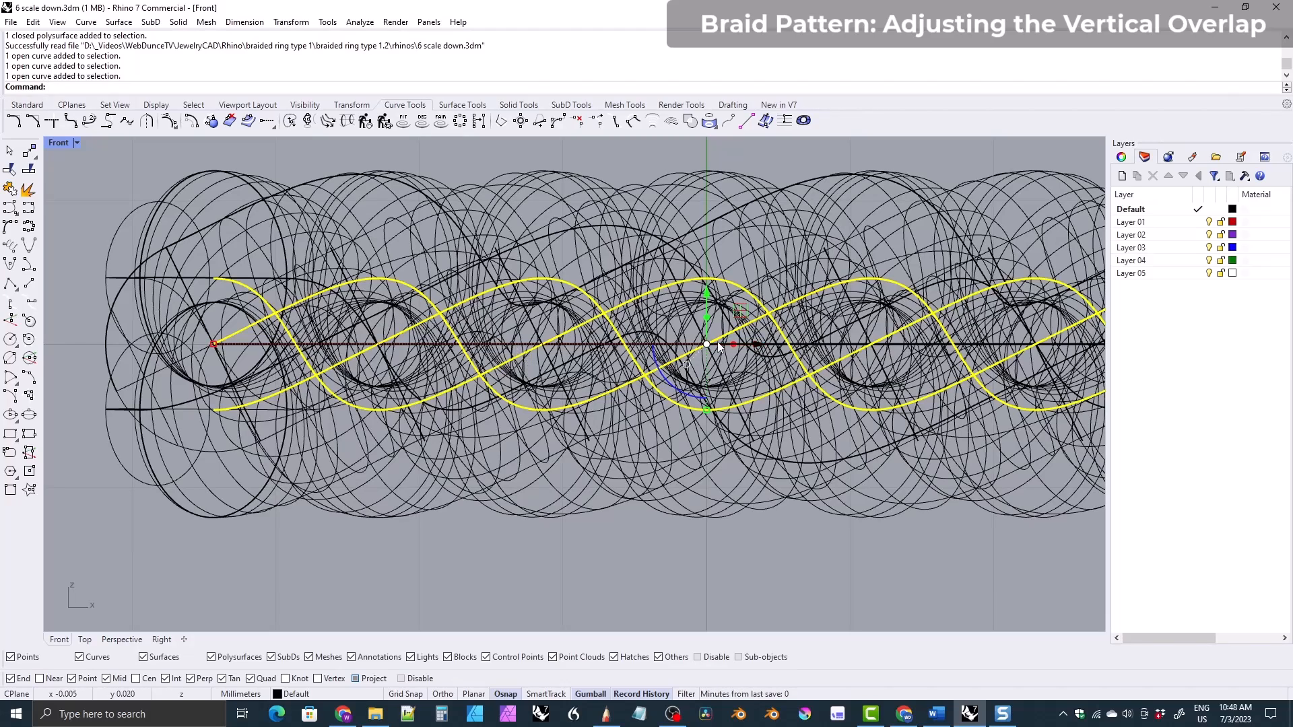
{"action": "right_click_drag", "start_coordinate": [701, 346], "coordinate": [665, 351]}
{"action": "right_click_drag", "start_coordinate": [746, 348], "coordinate": [555, 369]}
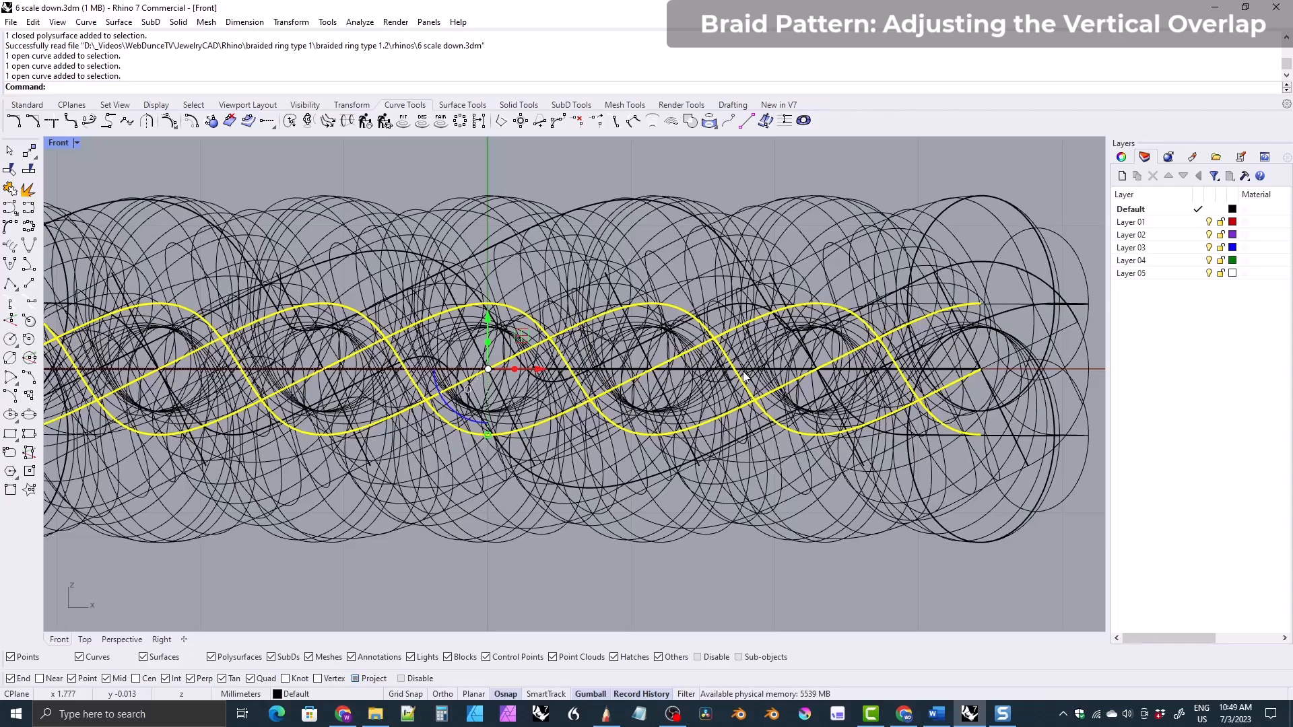
{"action": "right_click_drag", "start_coordinate": [899, 352], "coordinate": [755, 343]}
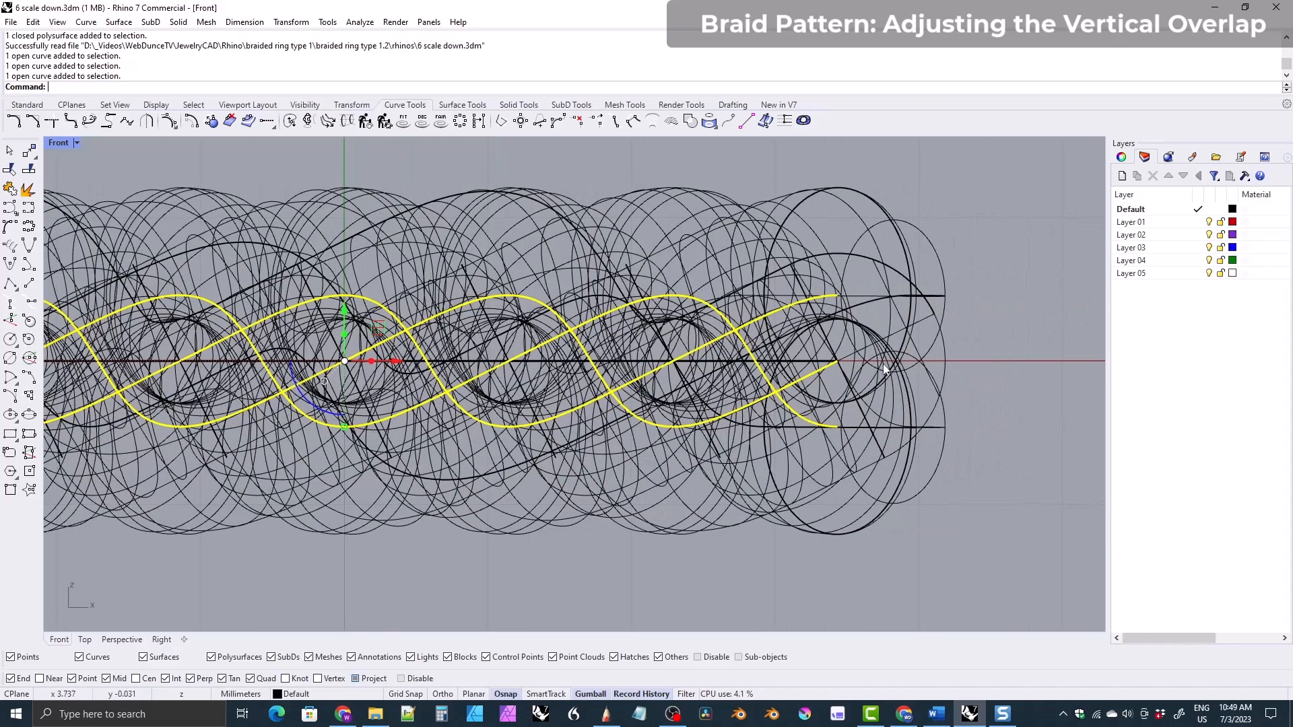
{"action": "right_click_drag", "start_coordinate": [257, 401], "coordinate": [614, 398]}
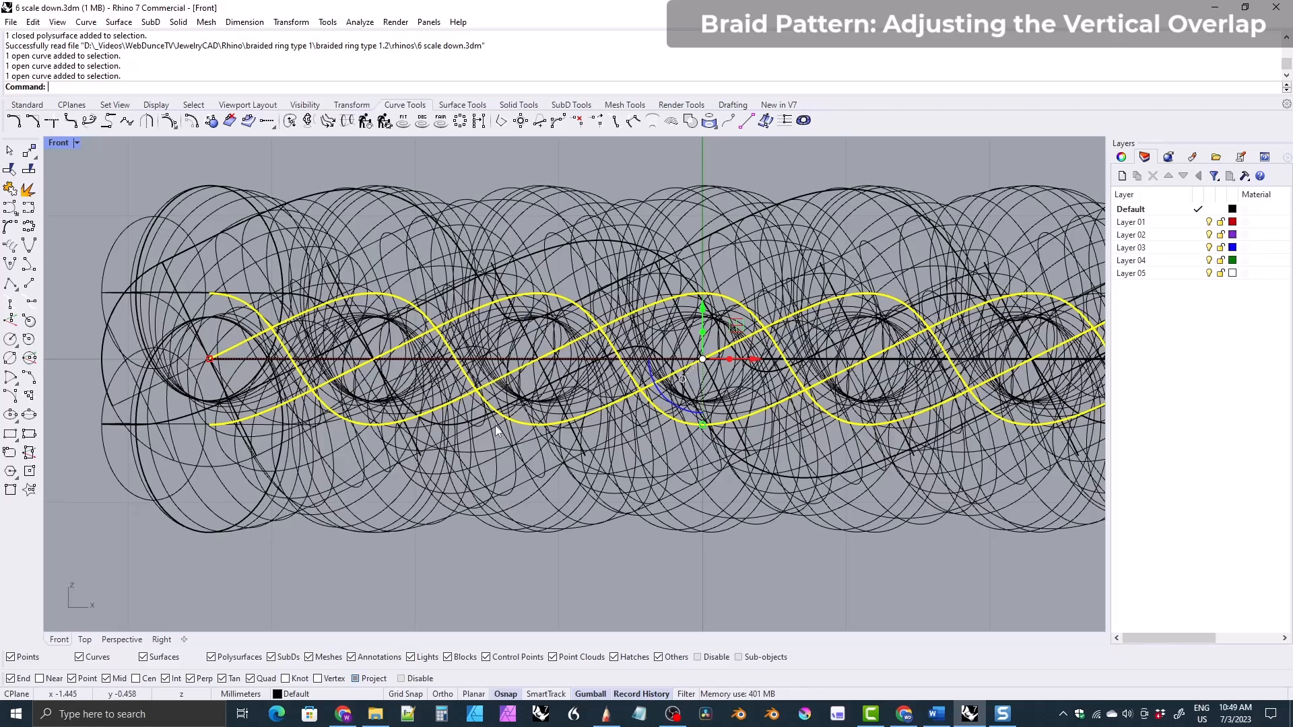
- Stretch the three strand curves vertically about the axis in the Perspective view, to about 1.2 mm high
{"action": "left_click", "coordinate": [126, 639]}
{"action": "mouse_move", "coordinate": [521, 357]}
{"action": "right_mouse_down"}
{"action": "mouse_move", "coordinate": [475, 380]}
{"action": "mouse_move", "coordinate": [544, 427]}
{"action": "mouse_move", "coordinate": [571, 406]}
{"action": "mouse_move", "coordinate": [583, 364]}
{"action": "right_mouse_up"}
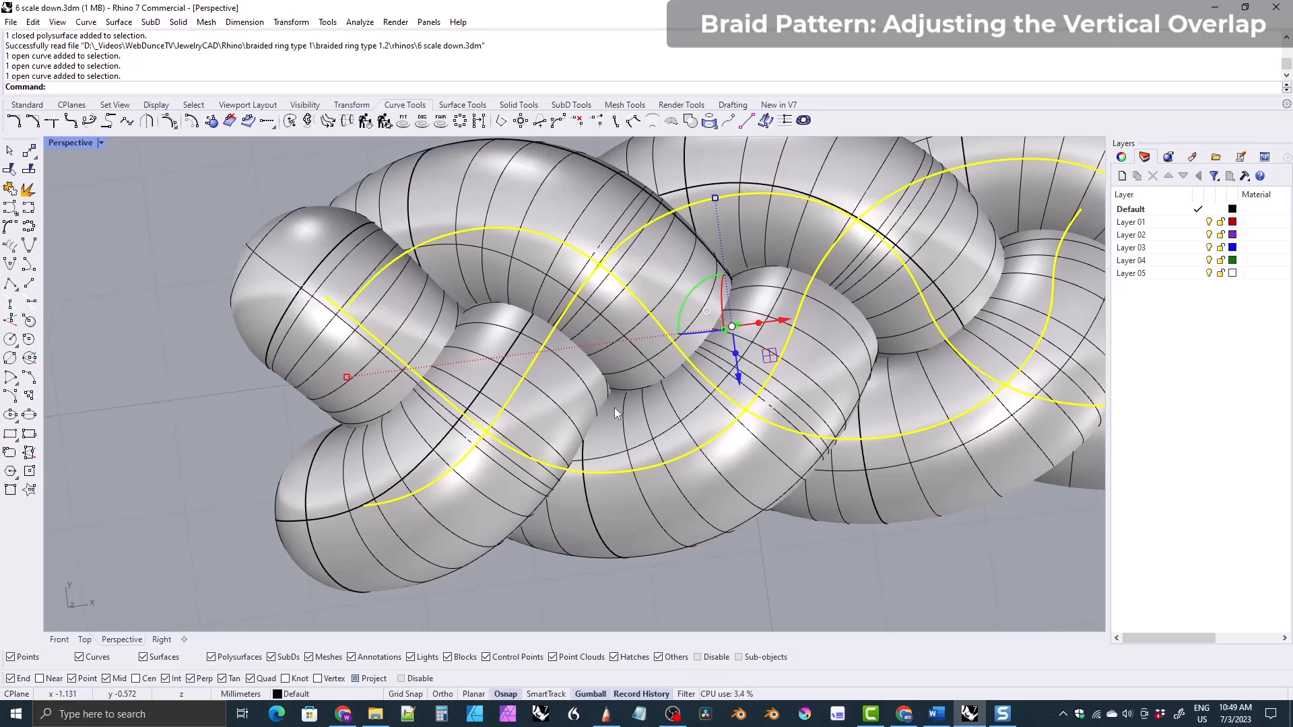
{"action": "right_click_drag", "start_coordinate": [737, 304], "coordinate": [564, 354], "text": "shift"}
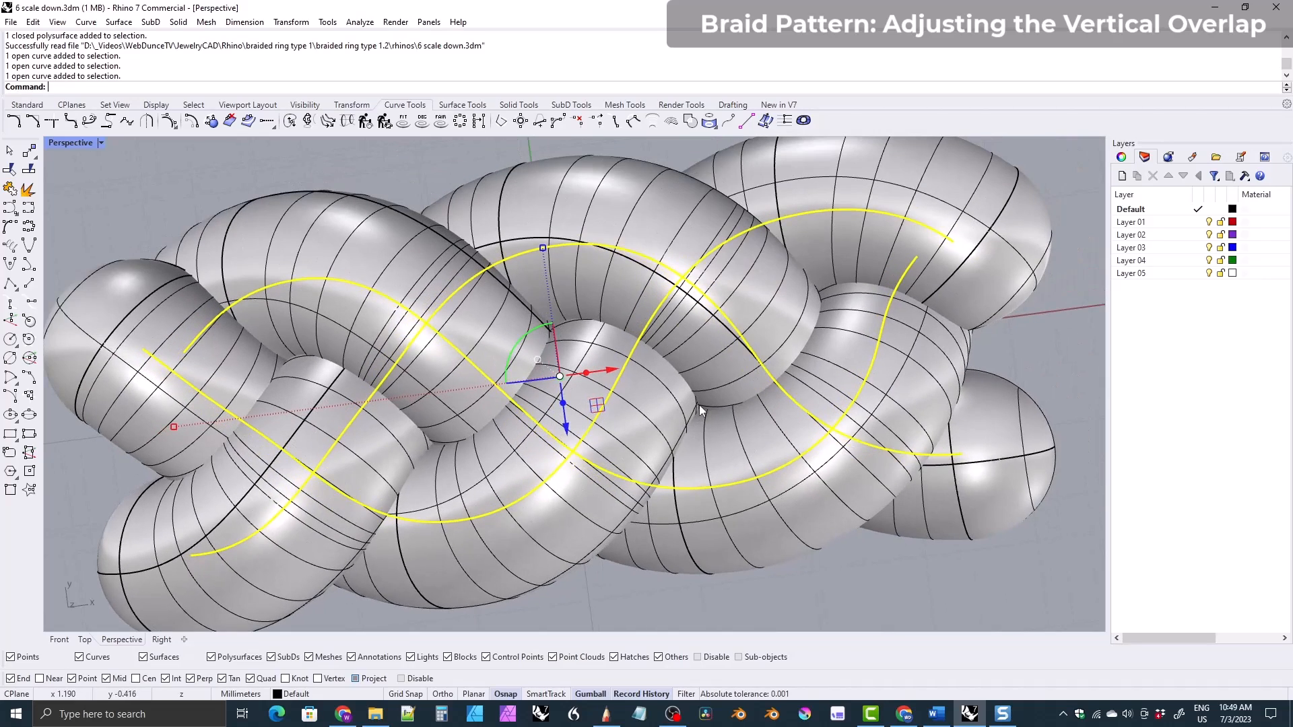
{"action": "scroll", "coordinate": [617, 371], "scroll_direction": "down", "scroll_amount": 4}
{"action": "right_click_drag", "start_coordinate": [617, 371], "coordinate": [478, 256]}
{"action": "right_click_drag", "start_coordinate": [668, 534], "coordinate": [538, 382]}
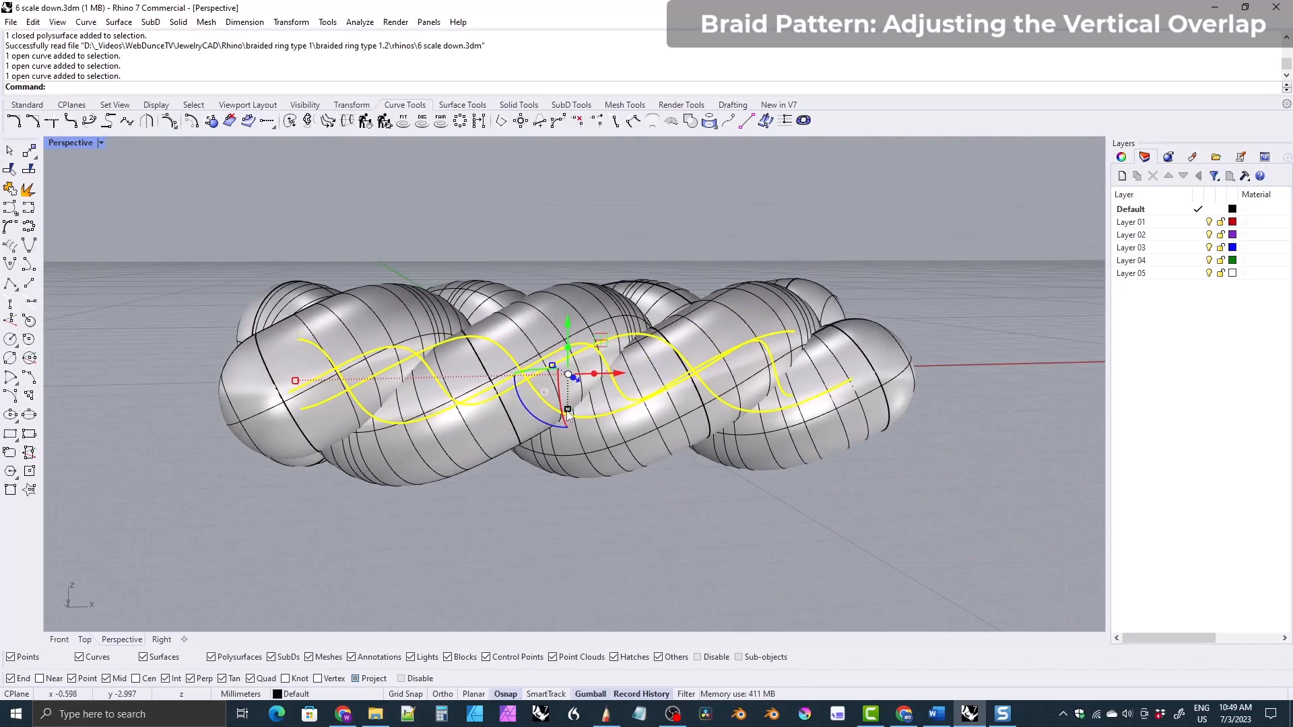
{"action": "left_click_drag", "start_coordinate": [569, 412], "coordinate": [565, 423]}
- Examine the pipes where they cross and try stretching the strand curves vertically a little further
{"action": "right_click_drag", "start_coordinate": [564, 421], "coordinate": [434, 361]}
{"action": "right_click_drag", "start_coordinate": [577, 341], "coordinate": [377, 436]}
{"action": "right_click_drag", "start_coordinate": [490, 445], "coordinate": [532, 381]}
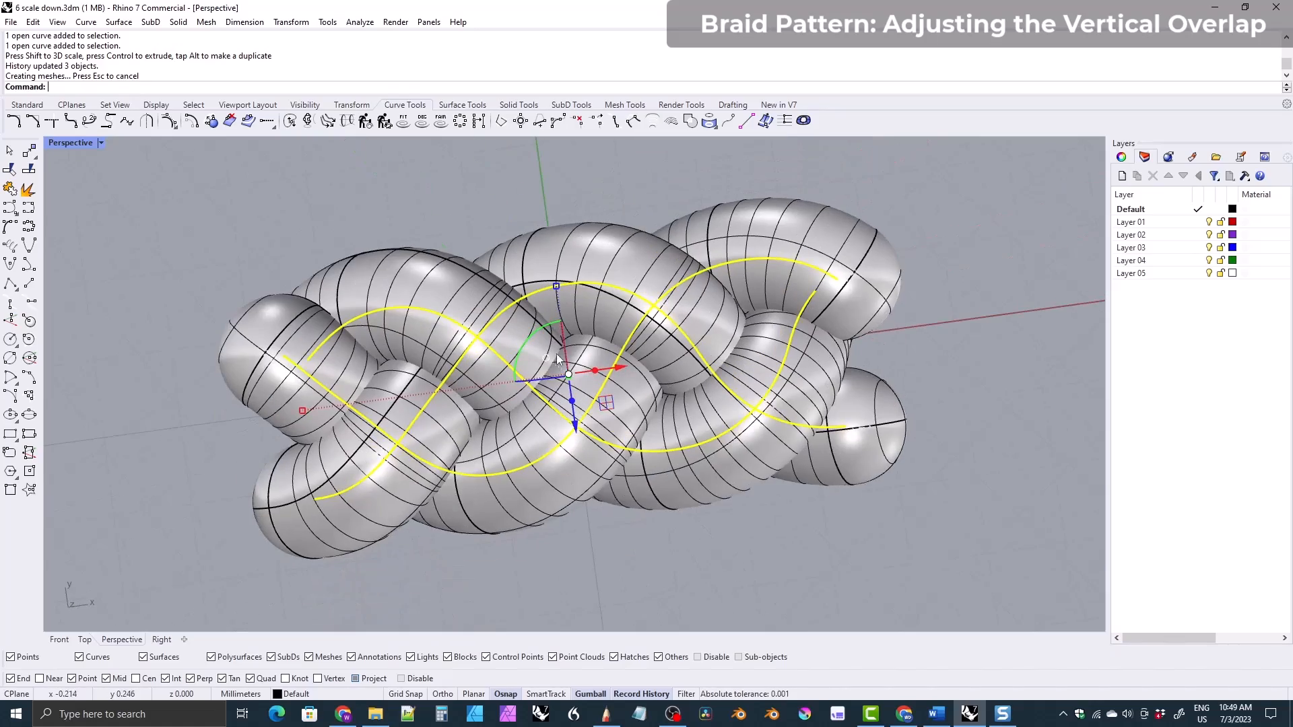
{"action": "right_click_drag", "start_coordinate": [641, 393], "coordinate": [574, 382]}
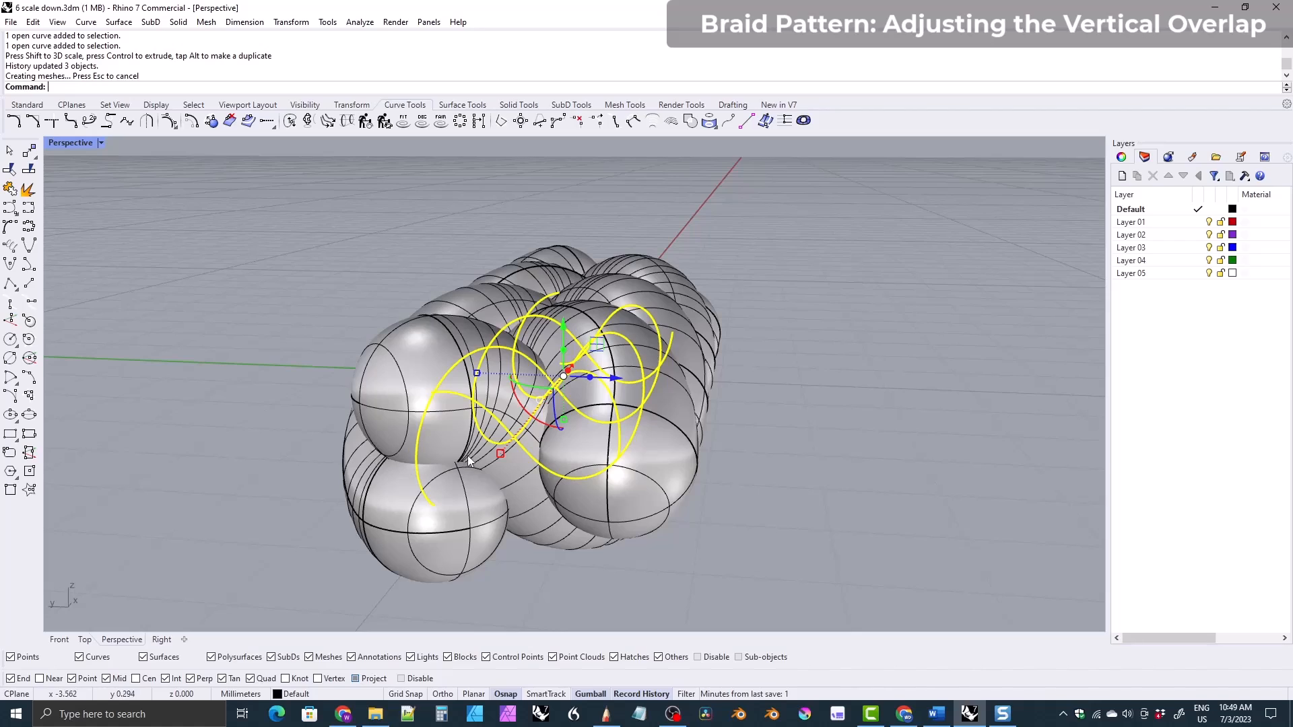
{"action": "right_click_drag", "start_coordinate": [553, 337], "coordinate": [681, 319]}
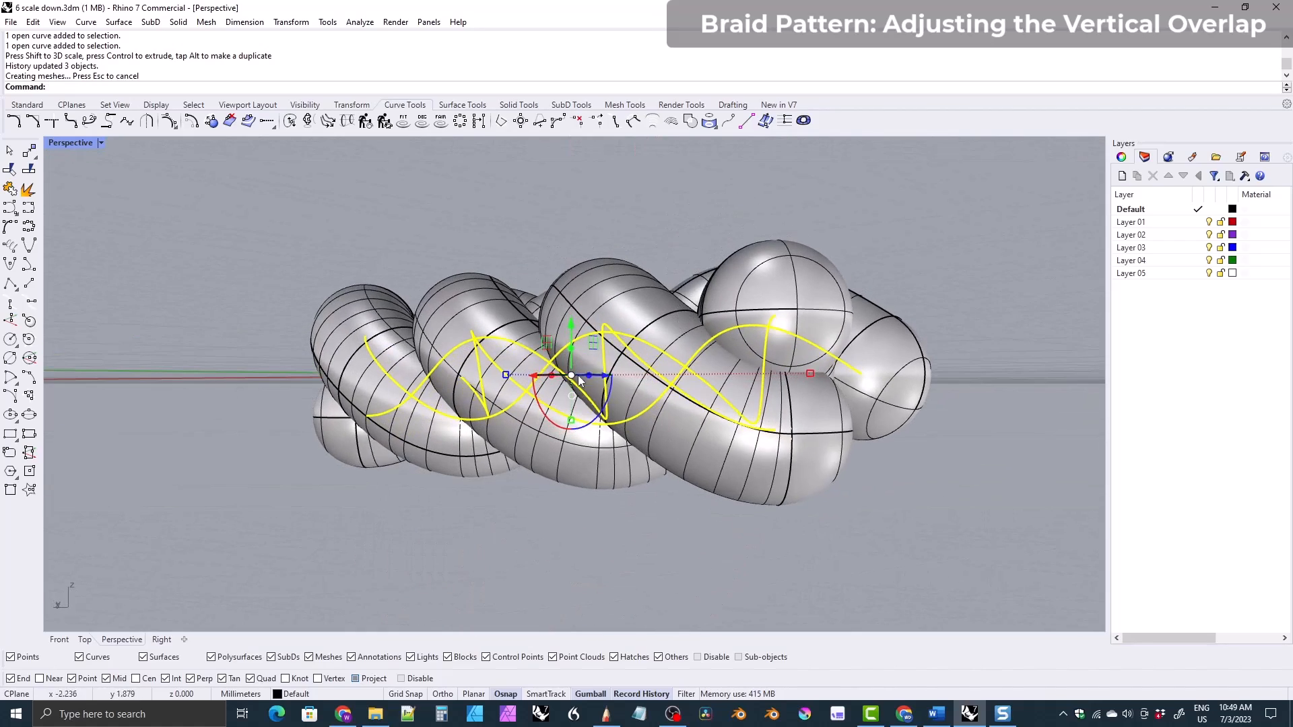
{"action": "left_click_drag", "start_coordinate": [571, 420], "coordinate": [570, 423]}
{"action": "right_click_drag", "start_coordinate": [657, 349], "coordinate": [694, 457]}
{"action": "right_click_drag", "start_coordinate": [563, 383], "coordinate": [535, 316]}
- Try flattening the three pipes vertically, and undo both this scaling and the last stretch of the strand curves
{"action": "left_click", "coordinate": [343, 450]}
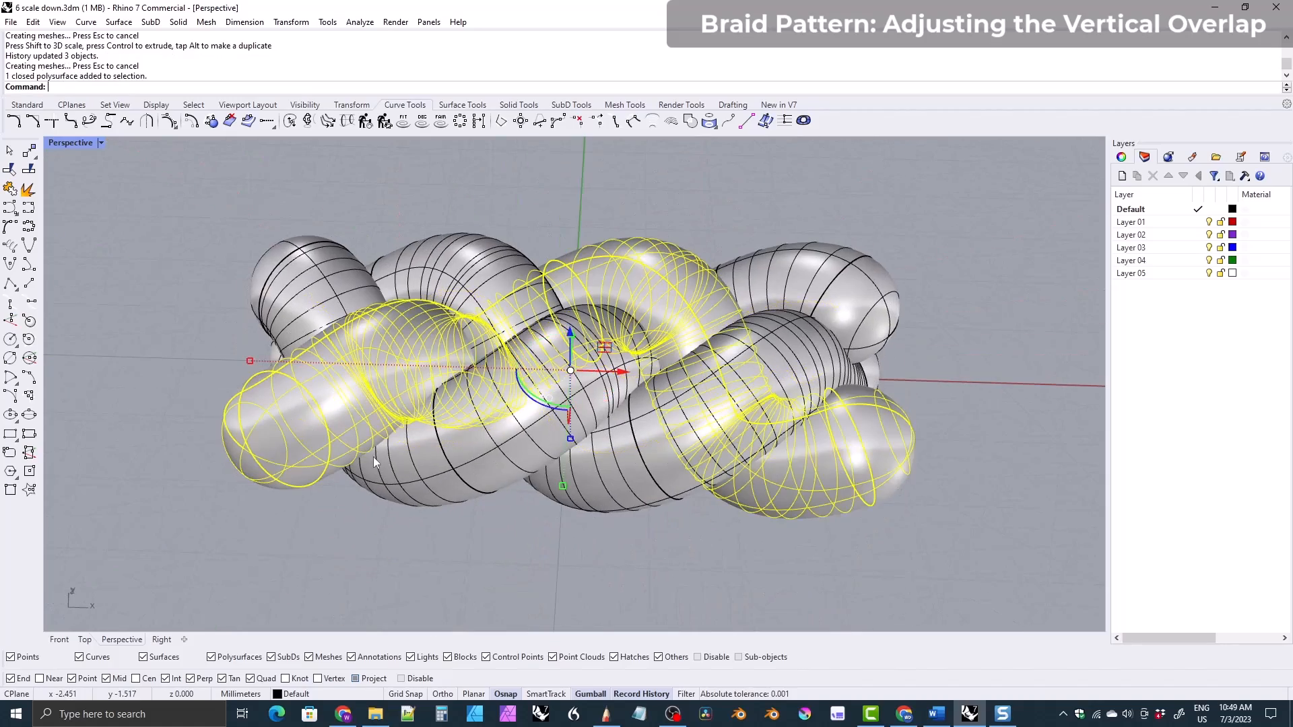
{"action": "left_click", "coordinate": [447, 482], "text": "shift"}
{"action": "left_click", "coordinate": [563, 471], "text": "shift"}
{"action": "right_click_drag", "start_coordinate": [561, 466], "coordinate": [510, 400]}
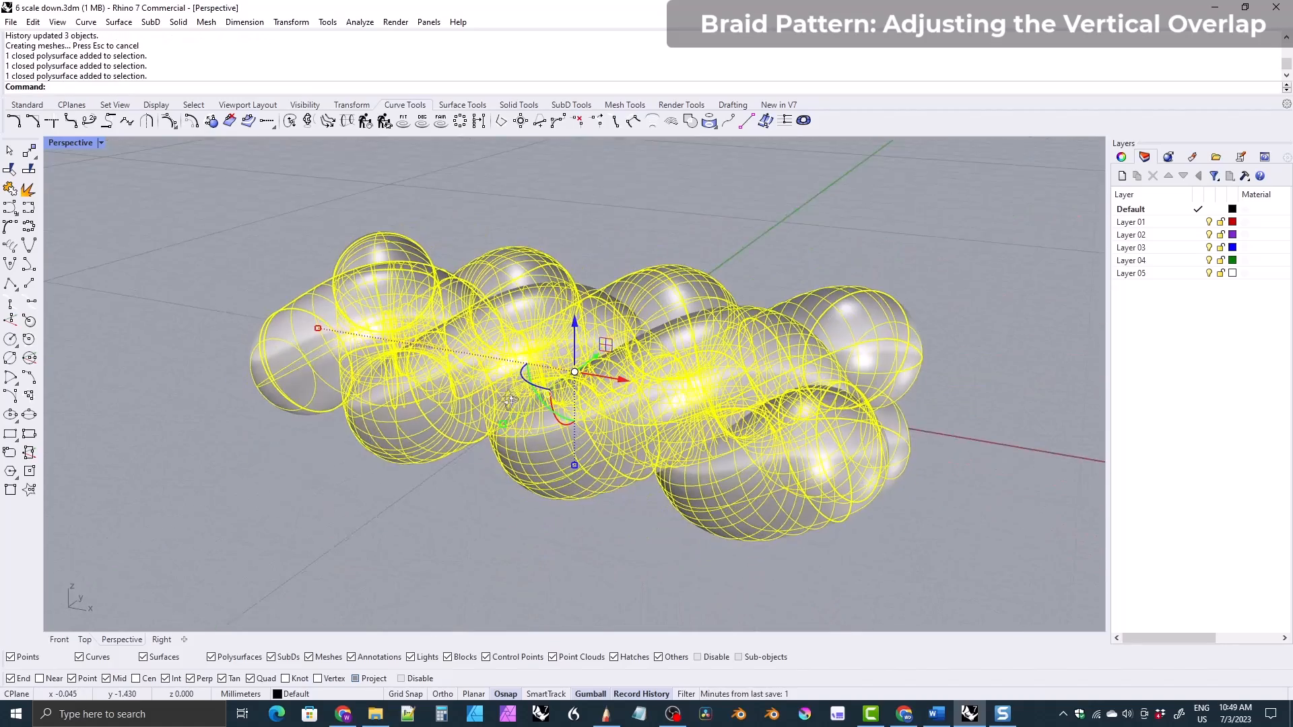
{"action": "left_click_drag", "start_coordinate": [575, 465], "coordinate": [576, 454]}
{"action": "right_click_drag", "start_coordinate": [592, 369], "coordinate": [650, 393]}
{"action": "left_click", "coordinate": [657, 520]}
{"action": "right_click_drag", "start_coordinate": [566, 377], "coordinate": [536, 350]}
{"action": "key", "text": "ctrl+z"}
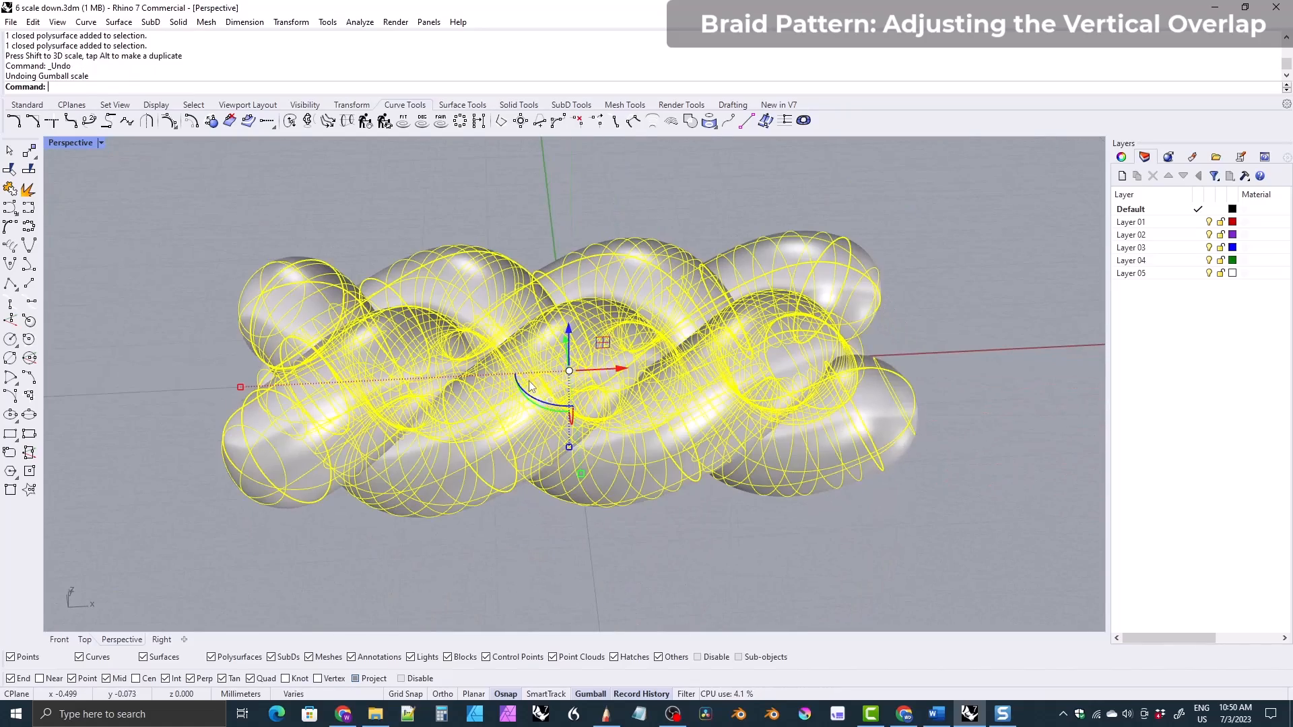
{"action": "key", "text": "ctrl+z"}
- Offset the axis line by 0.1 mm both above and below itself in the Front view
{"action": "right_click_drag", "start_coordinate": [483, 450], "coordinate": [633, 375]}
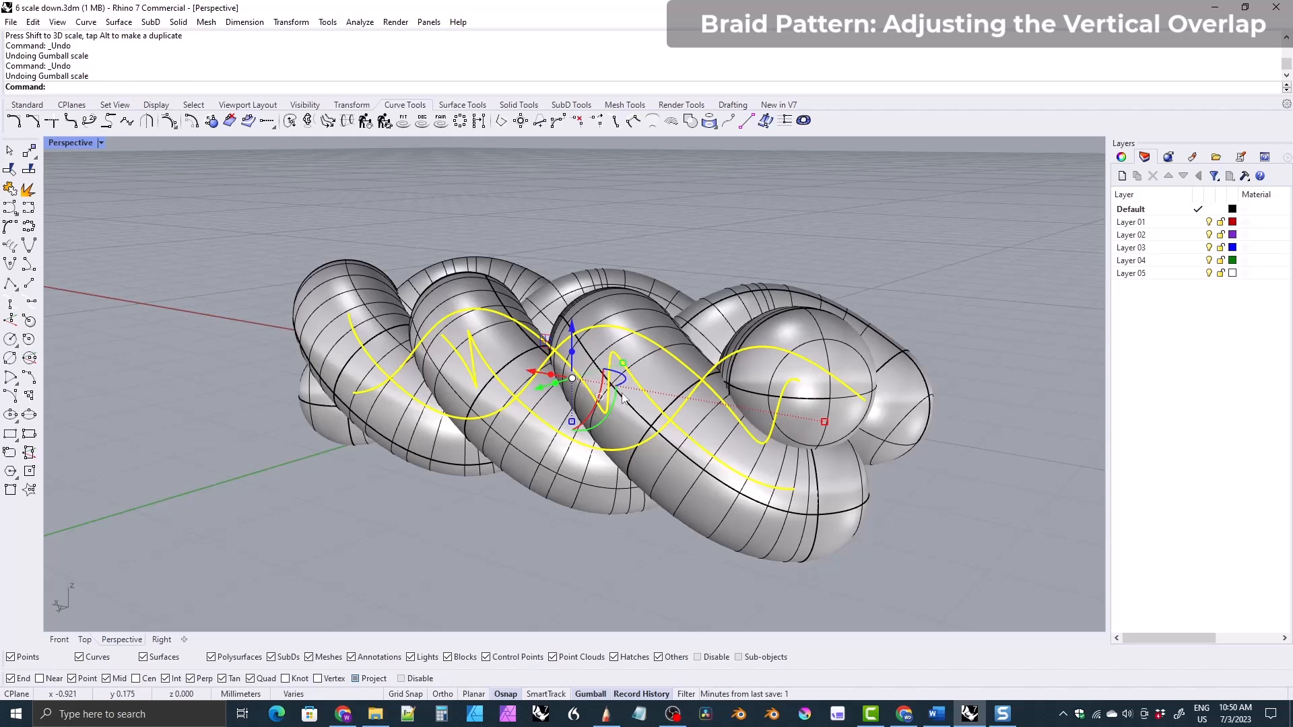
{"action": "right_click_drag", "start_coordinate": [651, 443], "coordinate": [707, 353]}
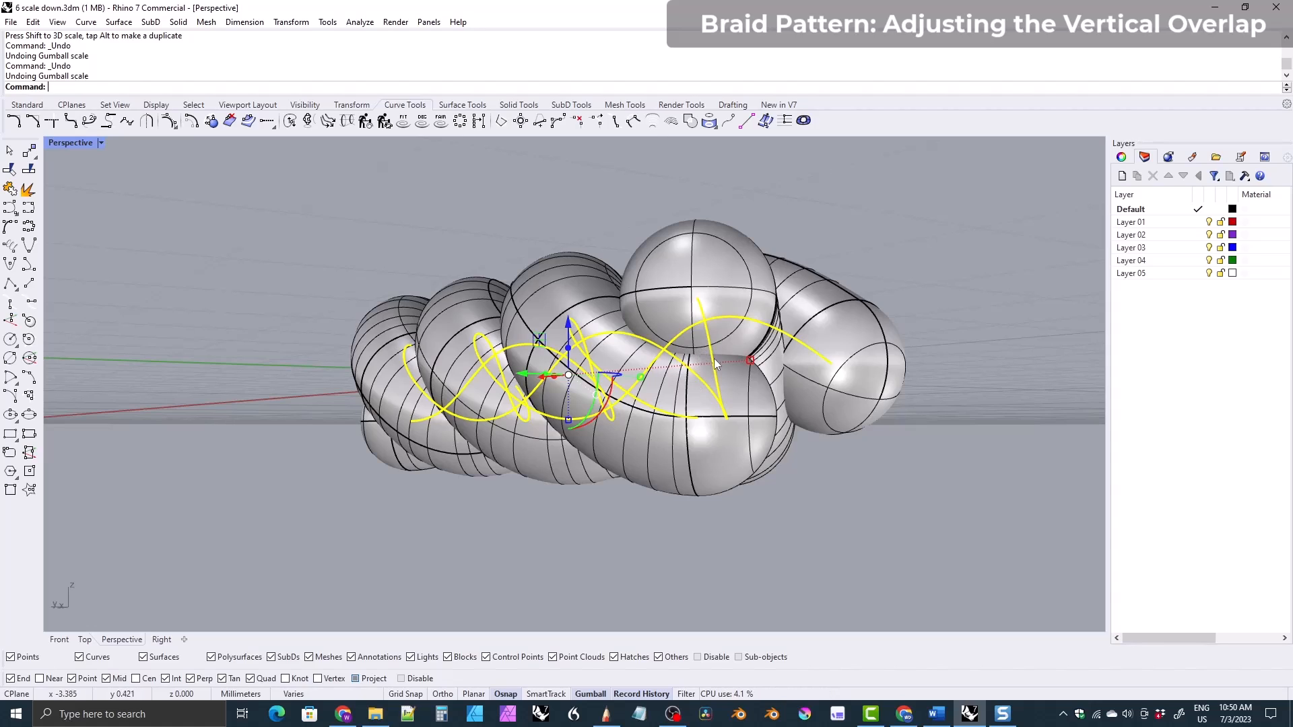
{"action": "right_click_drag", "start_coordinate": [721, 349], "coordinate": [841, 392]}
{"action": "right_click_drag", "start_coordinate": [629, 282], "coordinate": [209, 320]}
{"action": "left_click", "coordinate": [60, 639]}
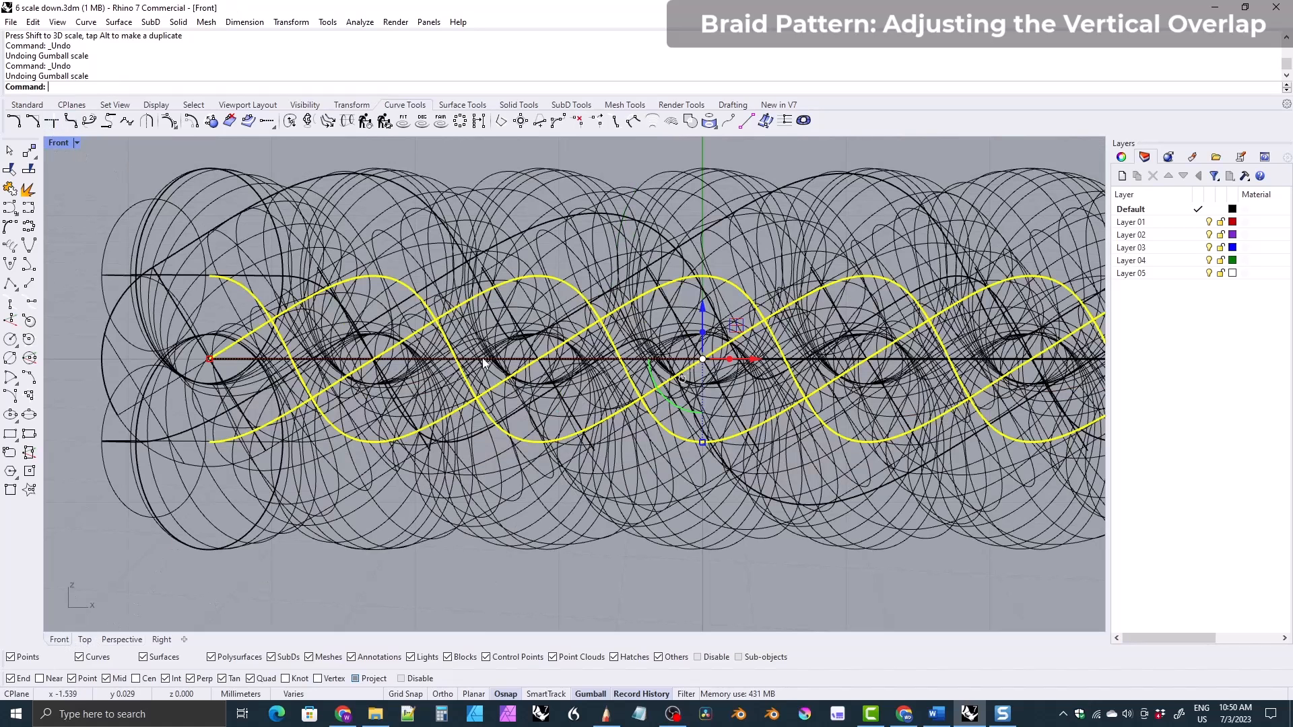
{"action": "left_click", "coordinate": [405, 364]}
{"action": "left_click", "coordinate": [458, 392]}
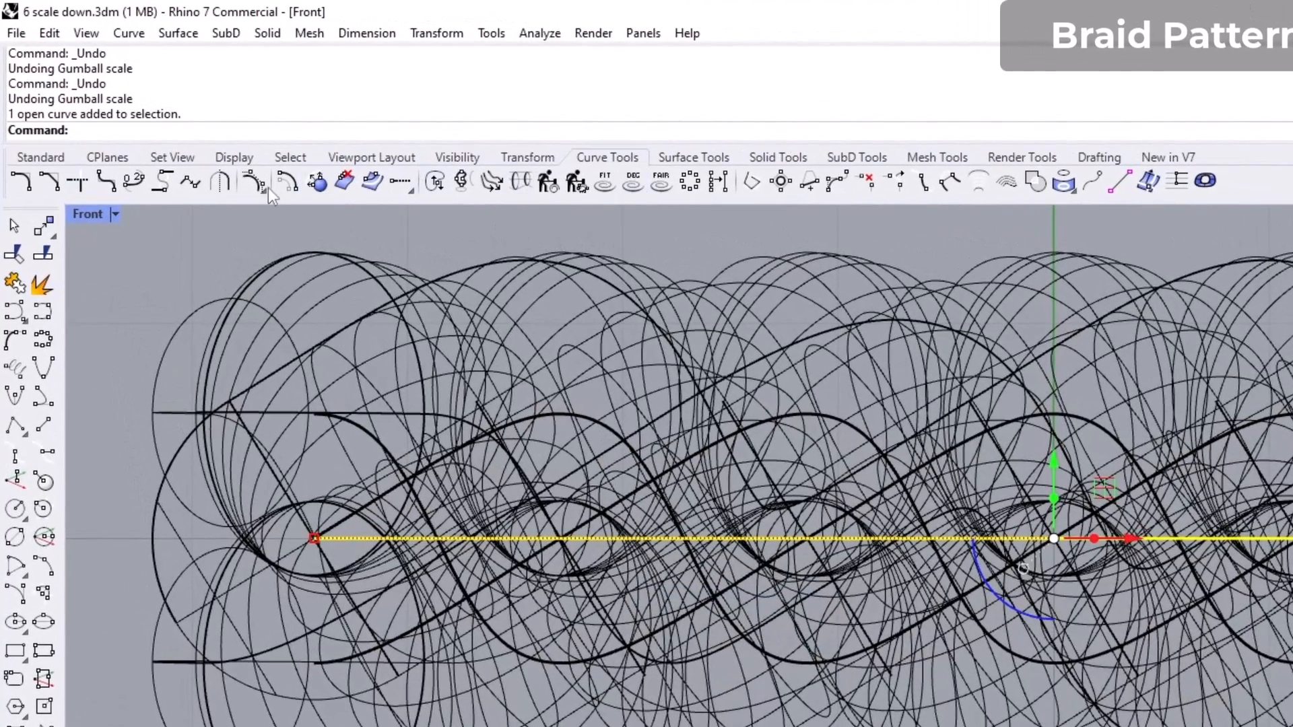
{"action": "left_click", "coordinate": [286, 184]}
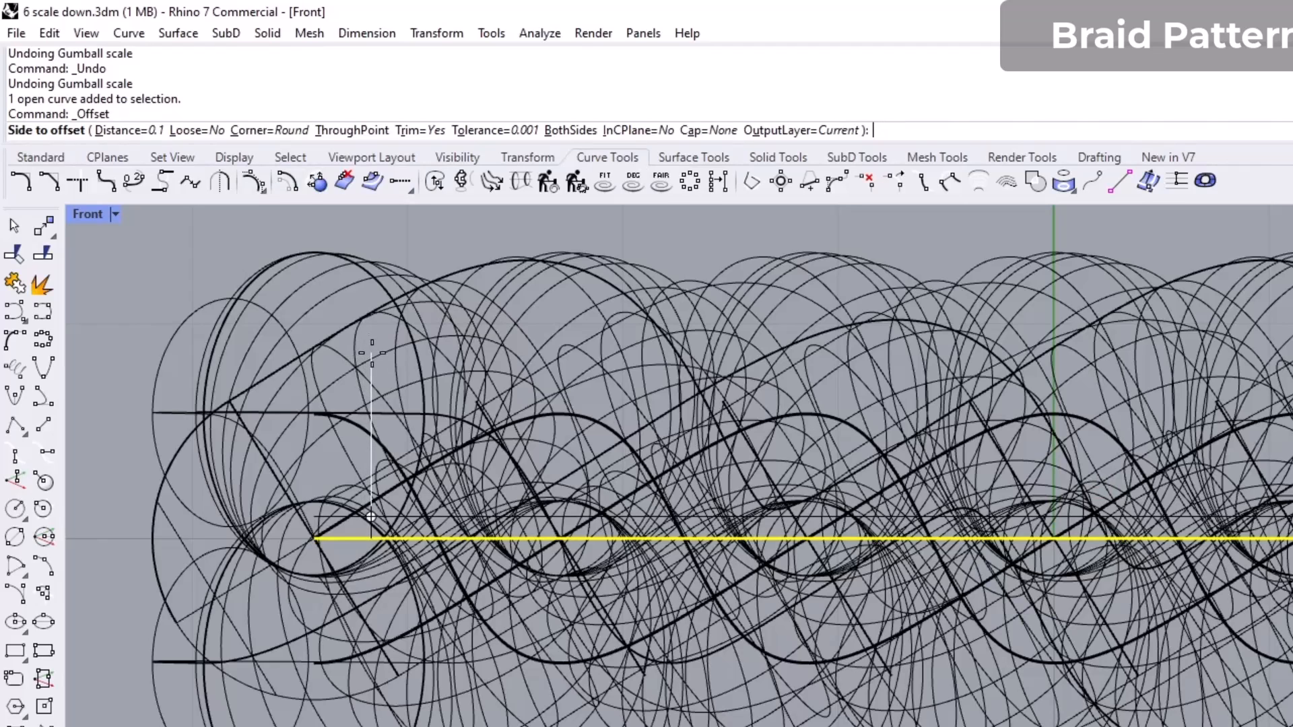
{"action": "type", "text": "0.1"}
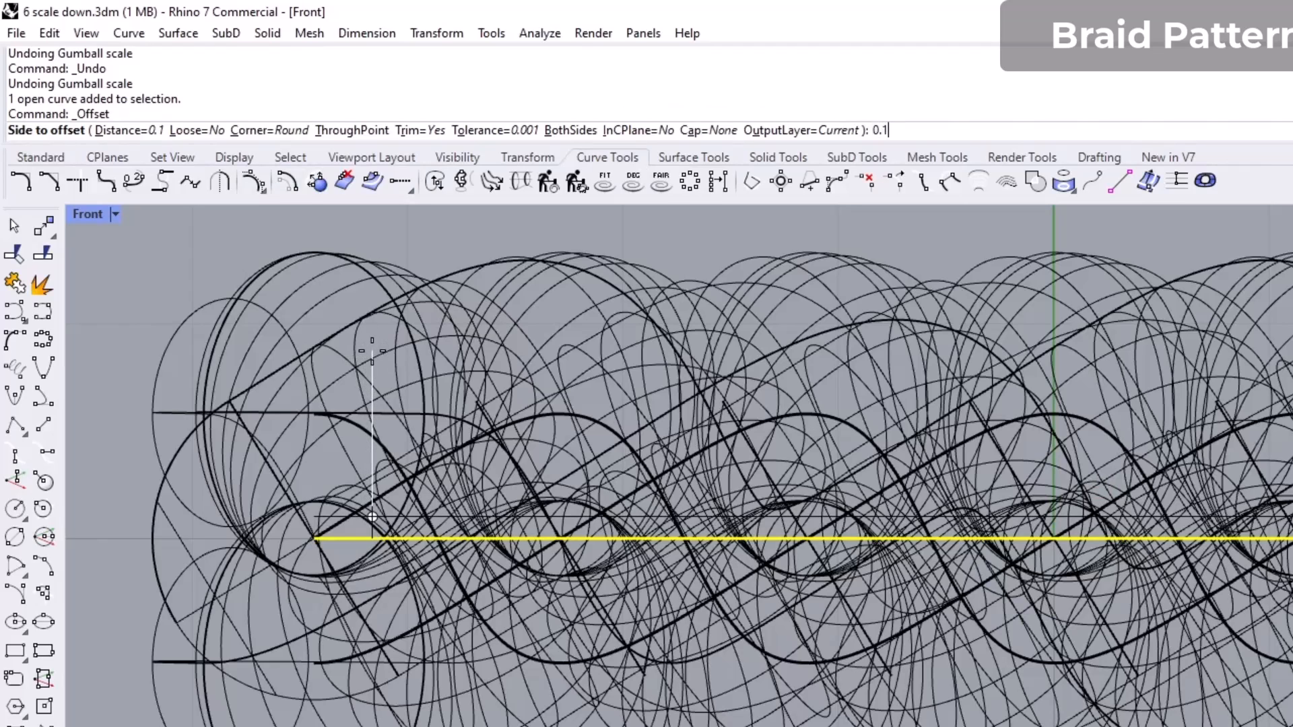
{"action": "key", "text": "Return"}
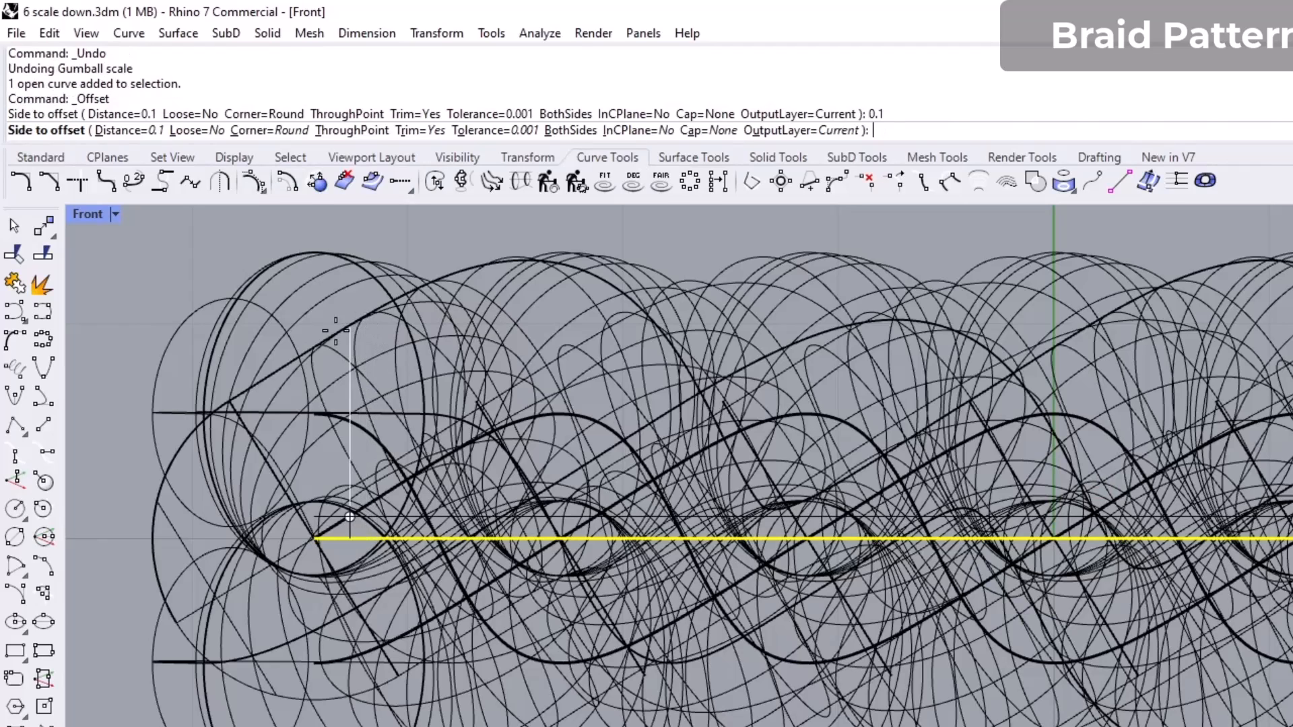
{"action": "left_click", "coordinate": [416, 307]}
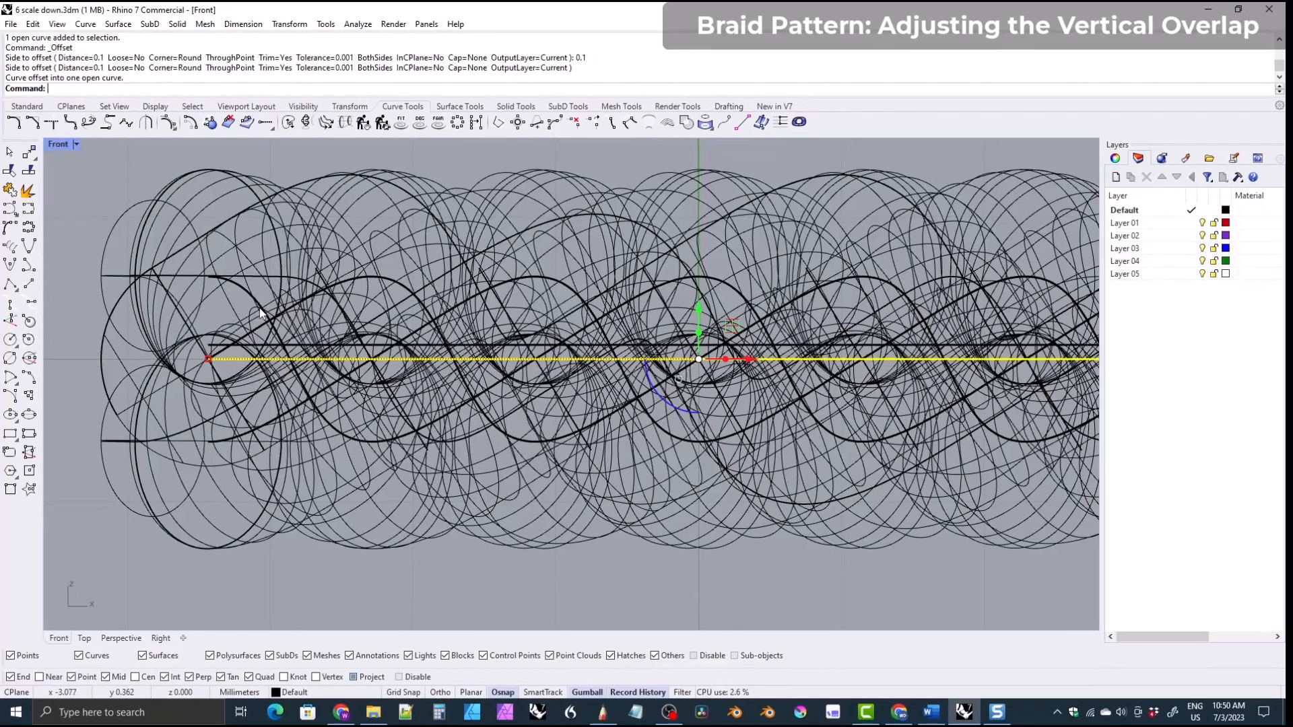
{"action": "key", "text": "Return"}
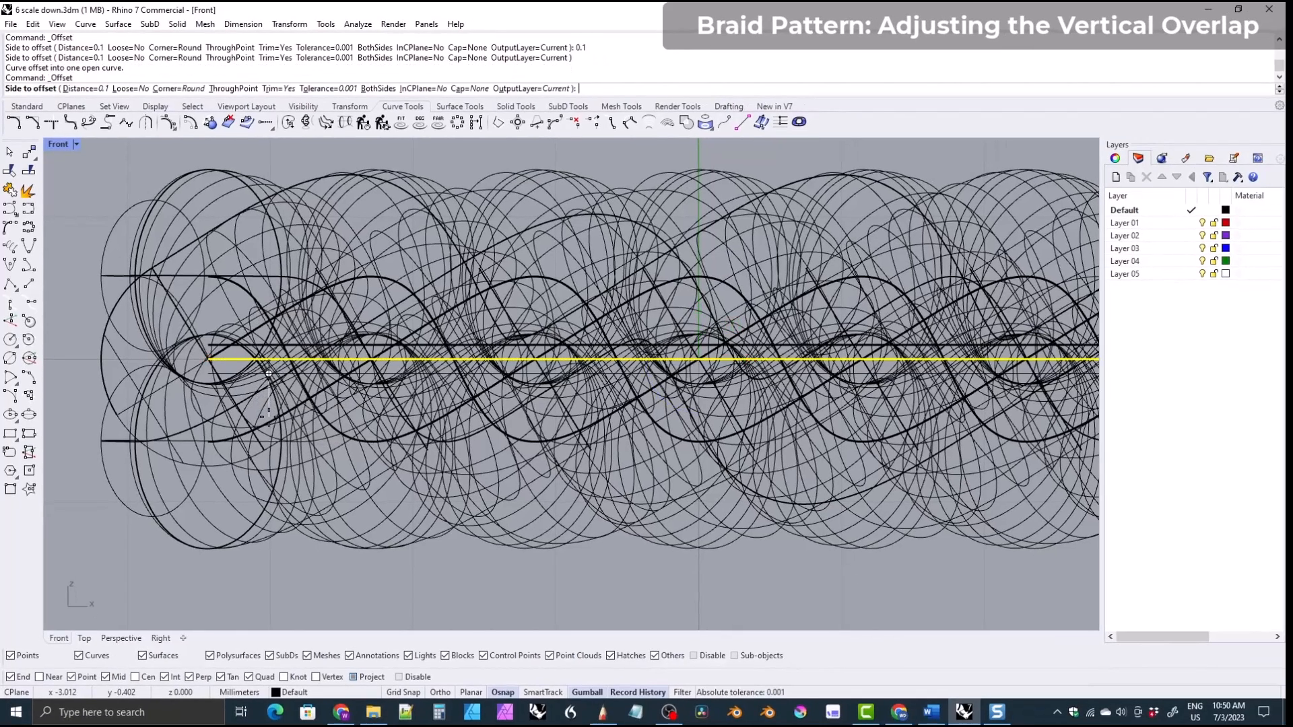
{"action": "left_click", "coordinate": [292, 423]}
- Move the two offset lines to Layer 01 and clear the selection
{"action": "left_click", "coordinate": [230, 373]}
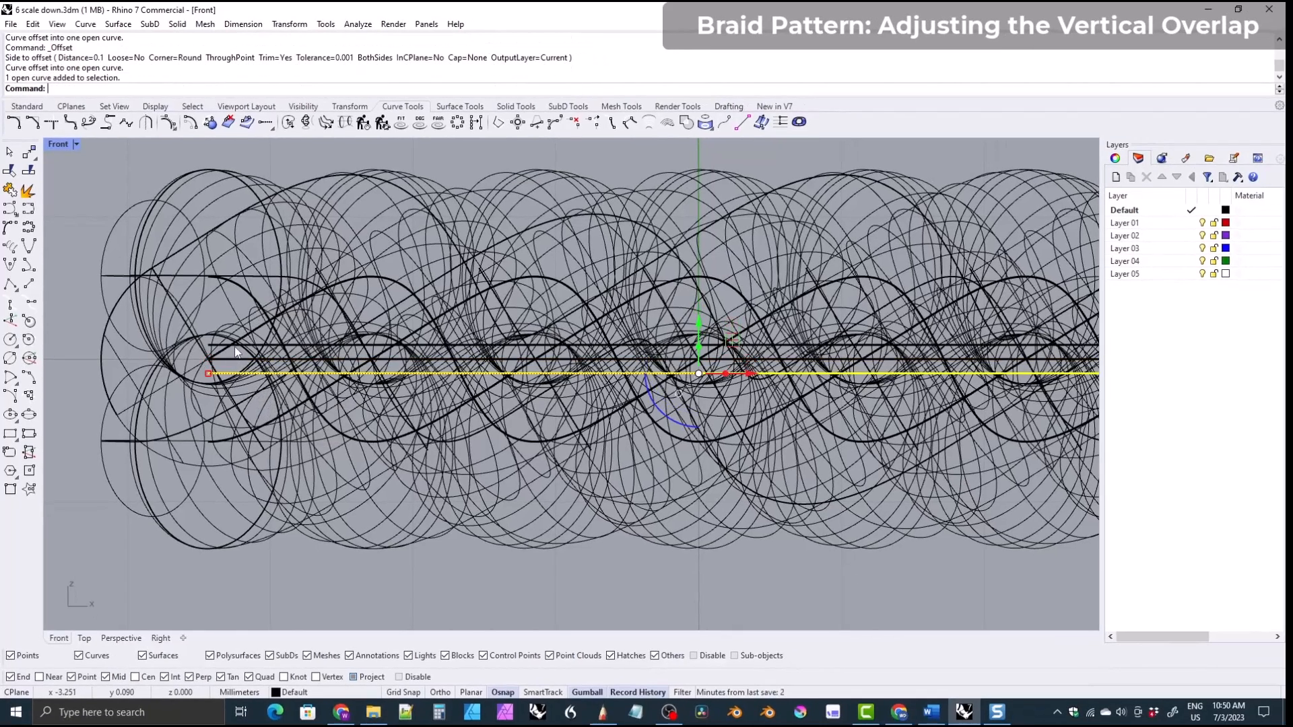
{"action": "left_click", "coordinate": [235, 347], "text": "shift"}
{"action": "right_click", "coordinate": [1120, 224]}
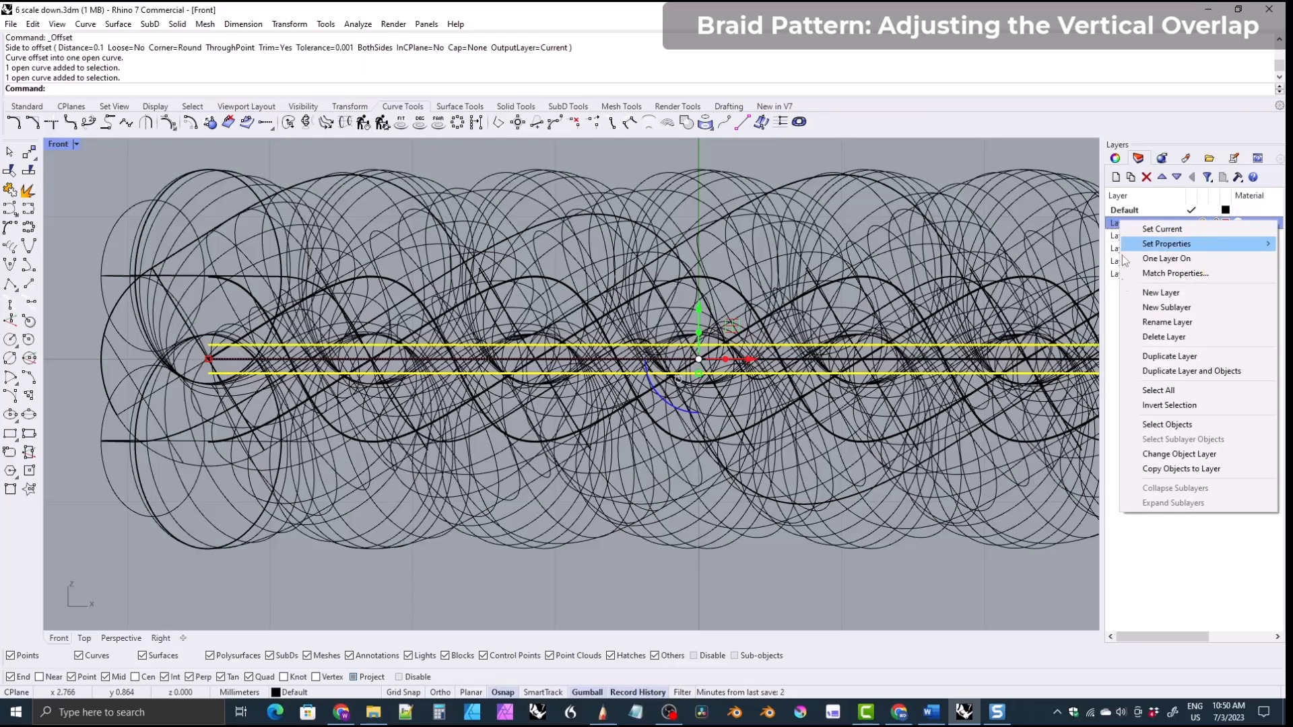
{"action": "left_click", "coordinate": [1141, 455]}
{"action": "left_click", "coordinate": [621, 583]}
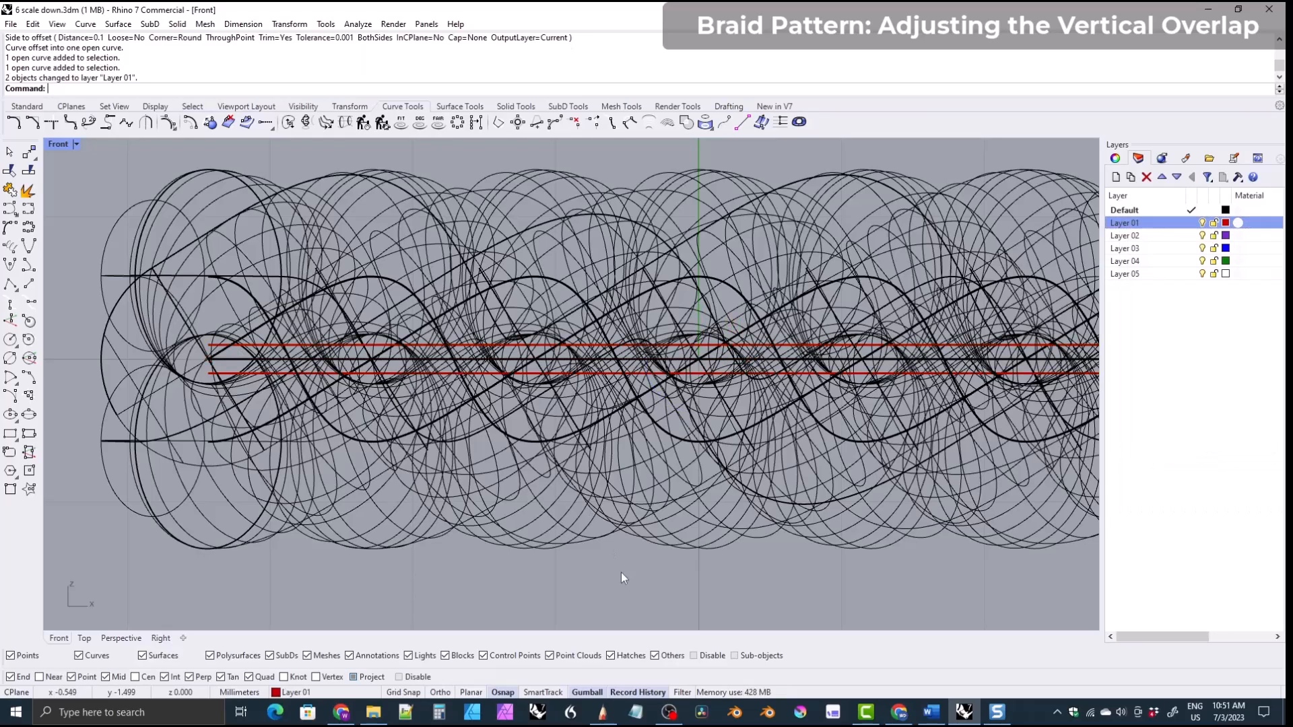
- Stretch the three strand curves vertically until the inner edges of the pipes meet the two red guide lines
{"action": "left_click", "coordinate": [266, 410]}
{"action": "left_click", "coordinate": [252, 324], "text": "shift"}
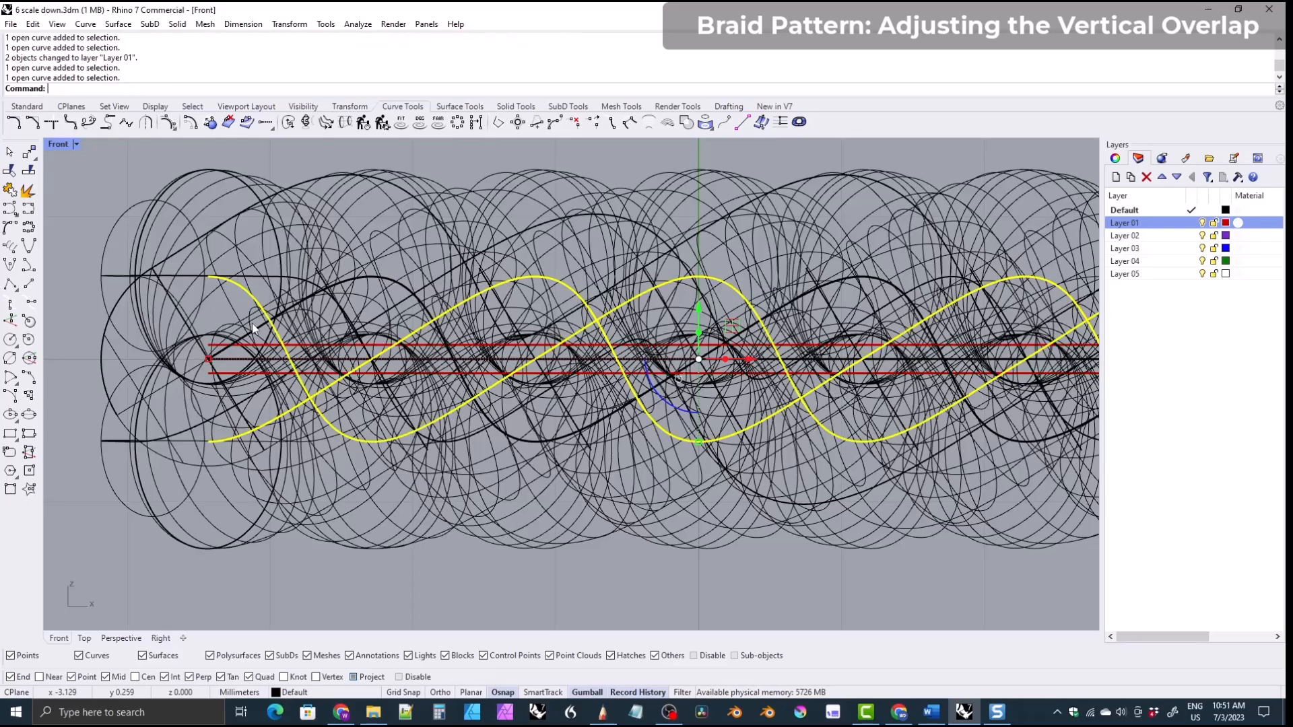
{"action": "left_click", "coordinate": [390, 291], "text": "shift"}
{"action": "right_click_drag", "start_coordinate": [482, 336], "coordinate": [416, 327]}
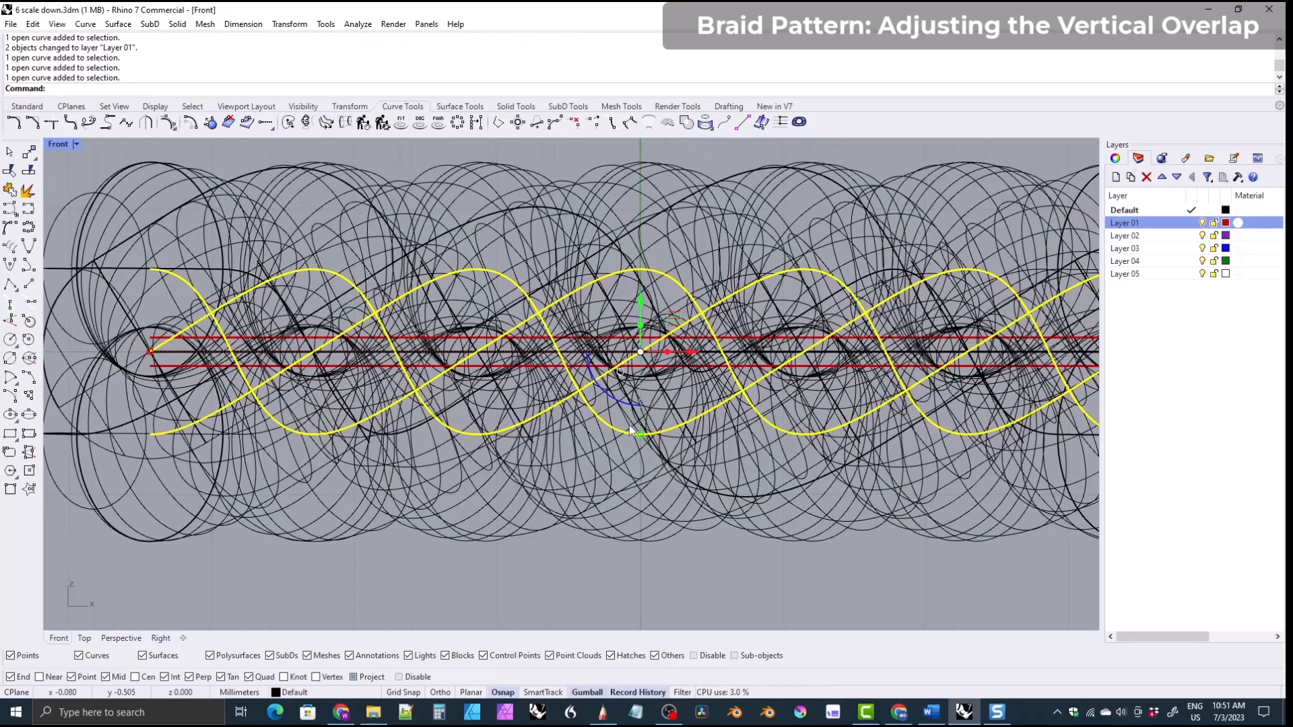
{"action": "left_click_drag", "start_coordinate": [640, 436], "coordinate": [641, 444]}
{"action": "scroll", "coordinate": [639, 357], "scroll_direction": "up", "scroll_amount": 8}
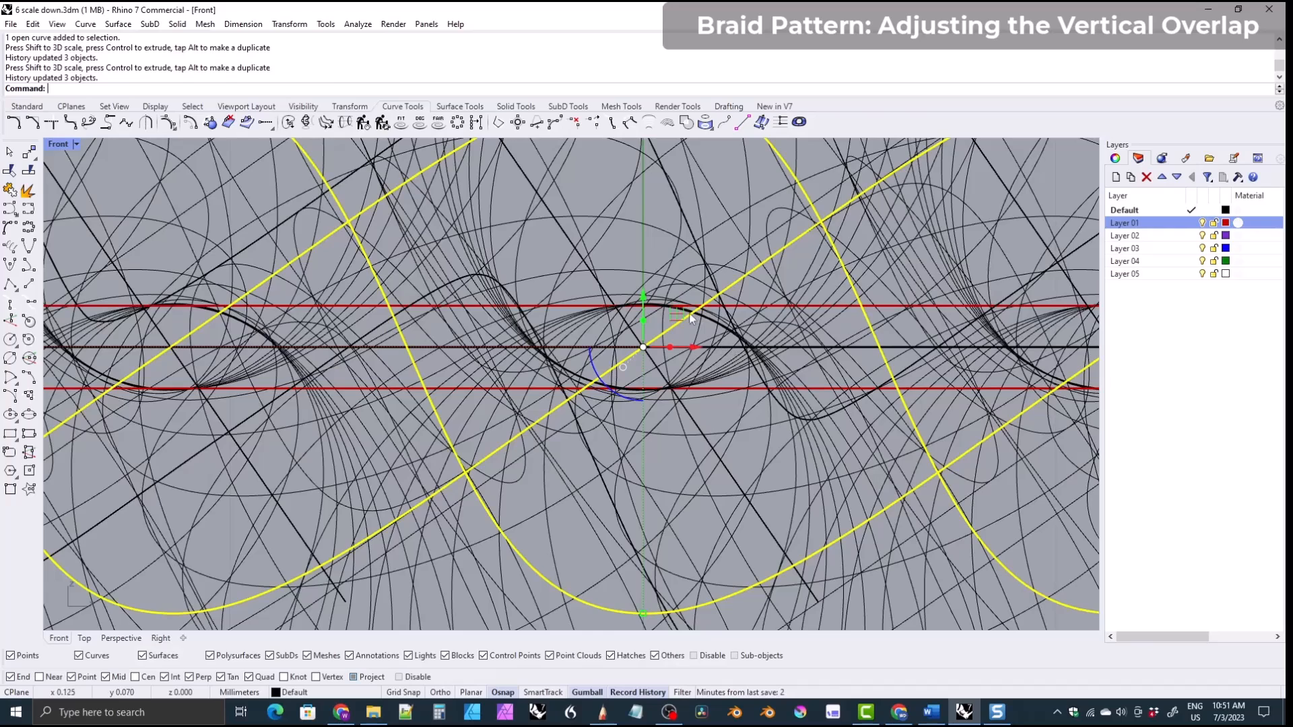
{"action": "right_click_drag", "start_coordinate": [628, 516], "coordinate": [623, 437]}
{"action": "mouse_move", "coordinate": [639, 538]}
{"action": "left_mouse_down"}
{"action": "mouse_move", "coordinate": [639, 550]}
{"action": "mouse_move", "coordinate": [640, 536]}
{"action": "left_mouse_up"}
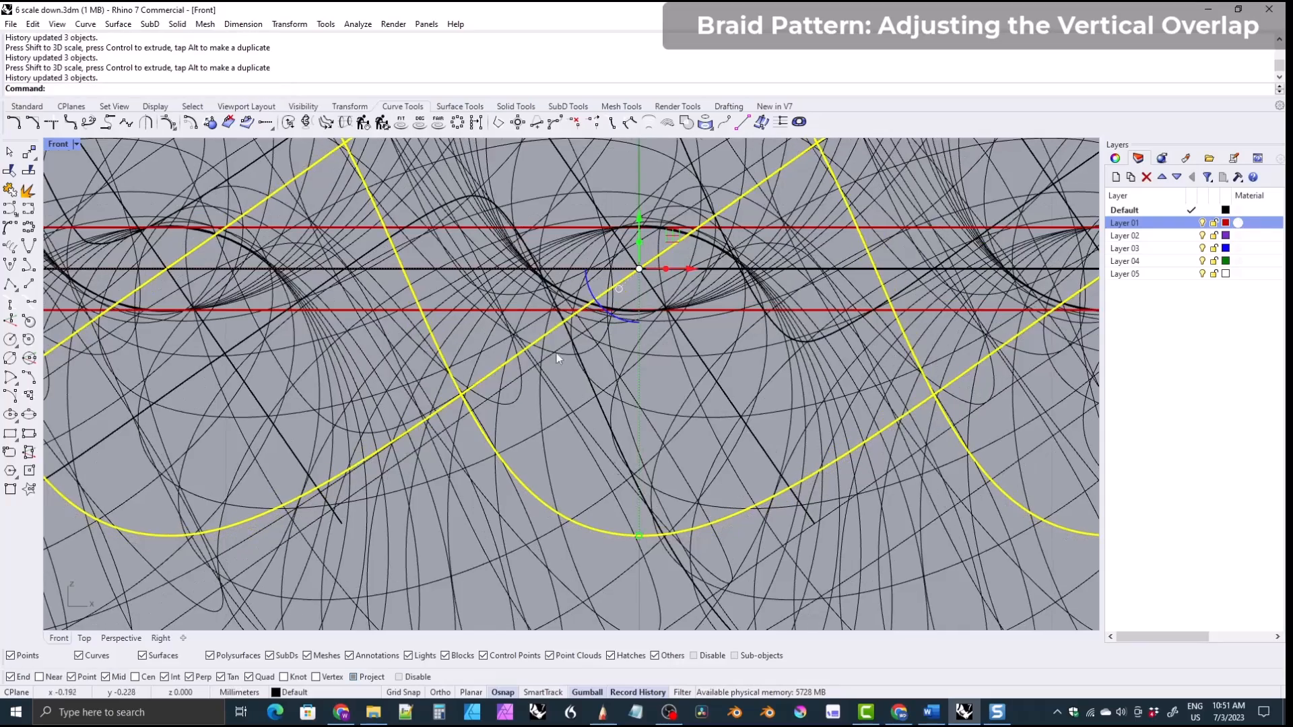
- Examine the fit of the three updated pipes from several angles in the Perspective view
{"action": "scroll", "coordinate": [572, 389], "scroll_direction": "down", "scroll_amount": 5}
{"action": "right_click_drag", "start_coordinate": [260, 381], "coordinate": [445, 391]}
{"action": "left_click", "coordinate": [114, 637]}
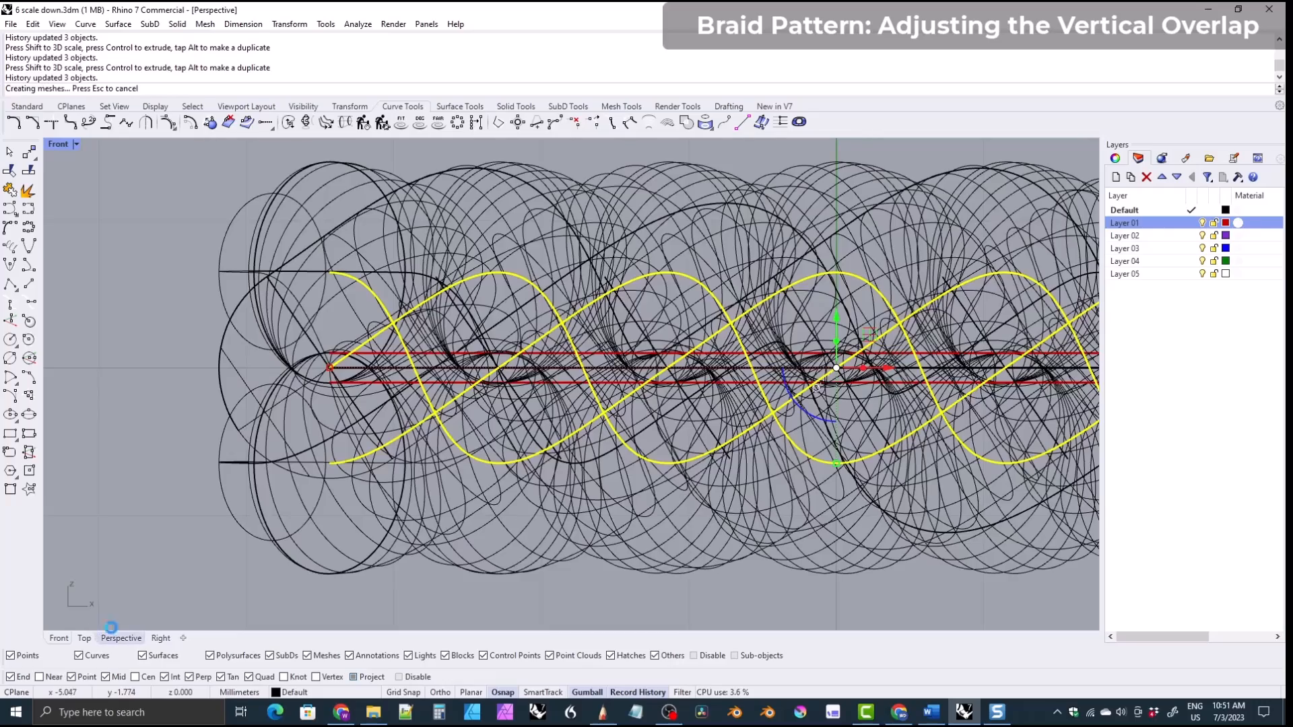
{"action": "mouse_move", "coordinate": [314, 443]}
{"action": "right_mouse_down"}
{"action": "mouse_move", "coordinate": [609, 378]}
{"action": "mouse_move", "coordinate": [497, 465]}
{"action": "mouse_move", "coordinate": [685, 449]}
{"action": "mouse_move", "coordinate": [373, 443]}
{"action": "mouse_move", "coordinate": [401, 477]}
{"action": "mouse_move", "coordinate": [404, 418]}
{"action": "right_mouse_up"}
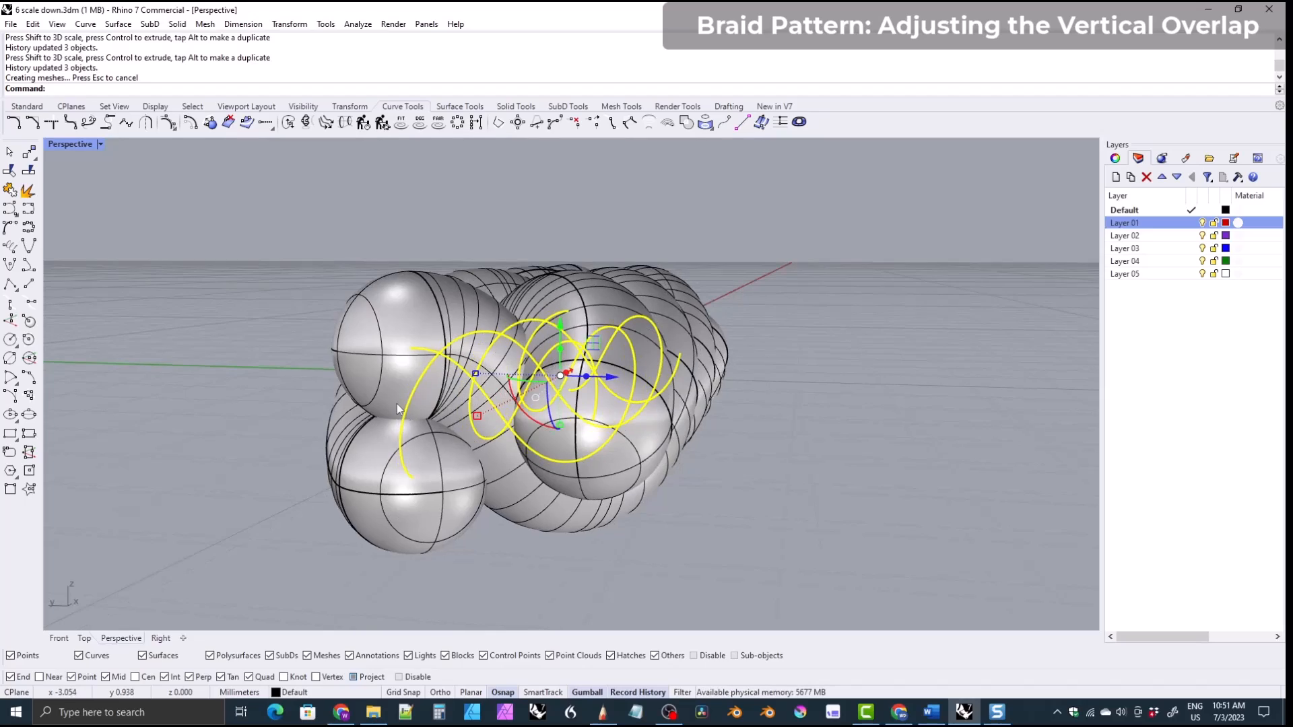
{"action": "right_click_drag", "start_coordinate": [414, 340], "coordinate": [366, 458]}
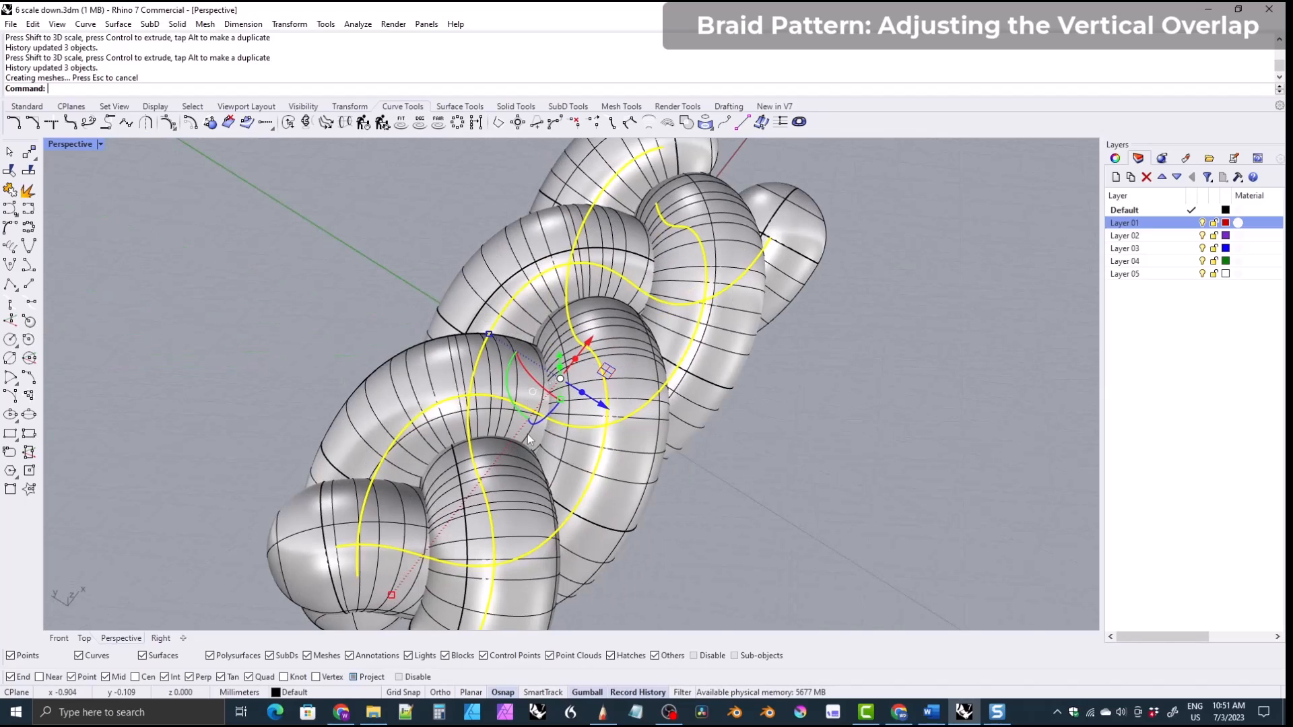
{"action": "right_click_drag", "start_coordinate": [528, 443], "coordinate": [466, 390]}
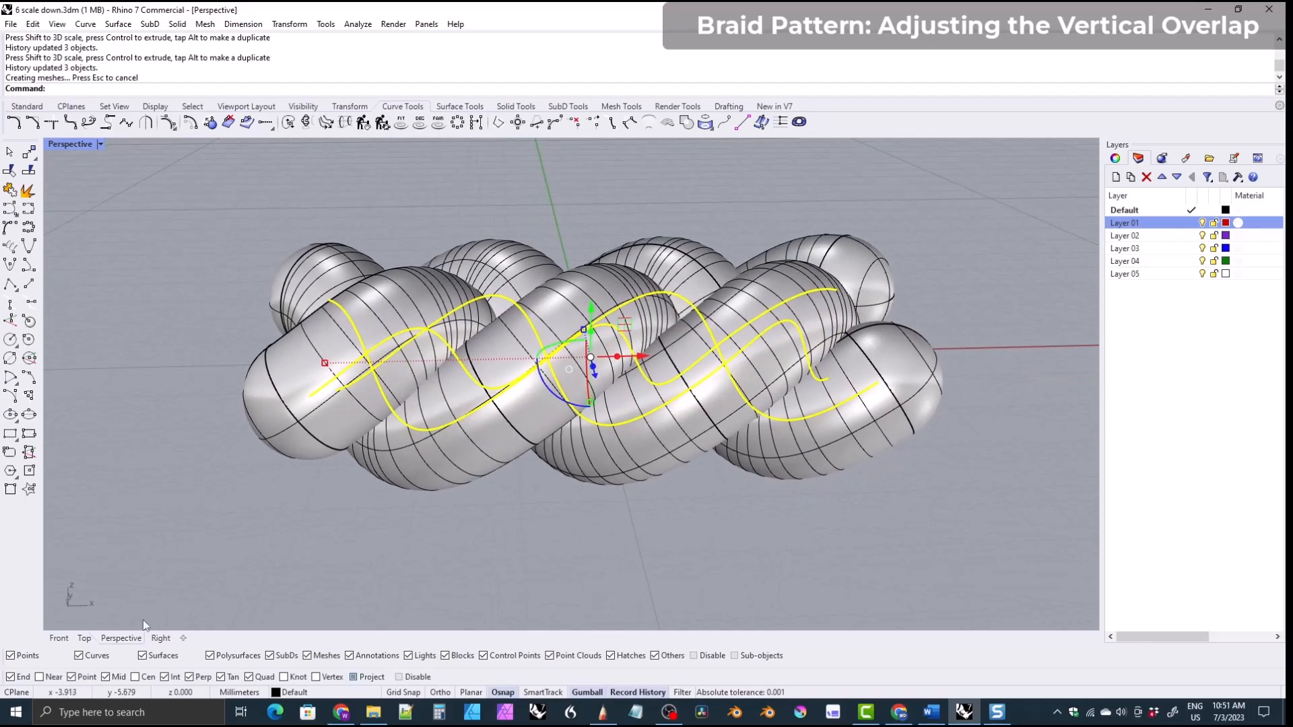
- Delete the two red guide lines above and below the axis line in the Front view
{"action": "left_click", "coordinate": [58, 637]}
{"action": "scroll", "coordinate": [465, 454], "scroll_direction": "down", "scroll_amount": 2}
{"action": "right_click_drag", "start_coordinate": [466, 453], "coordinate": [408, 458]}
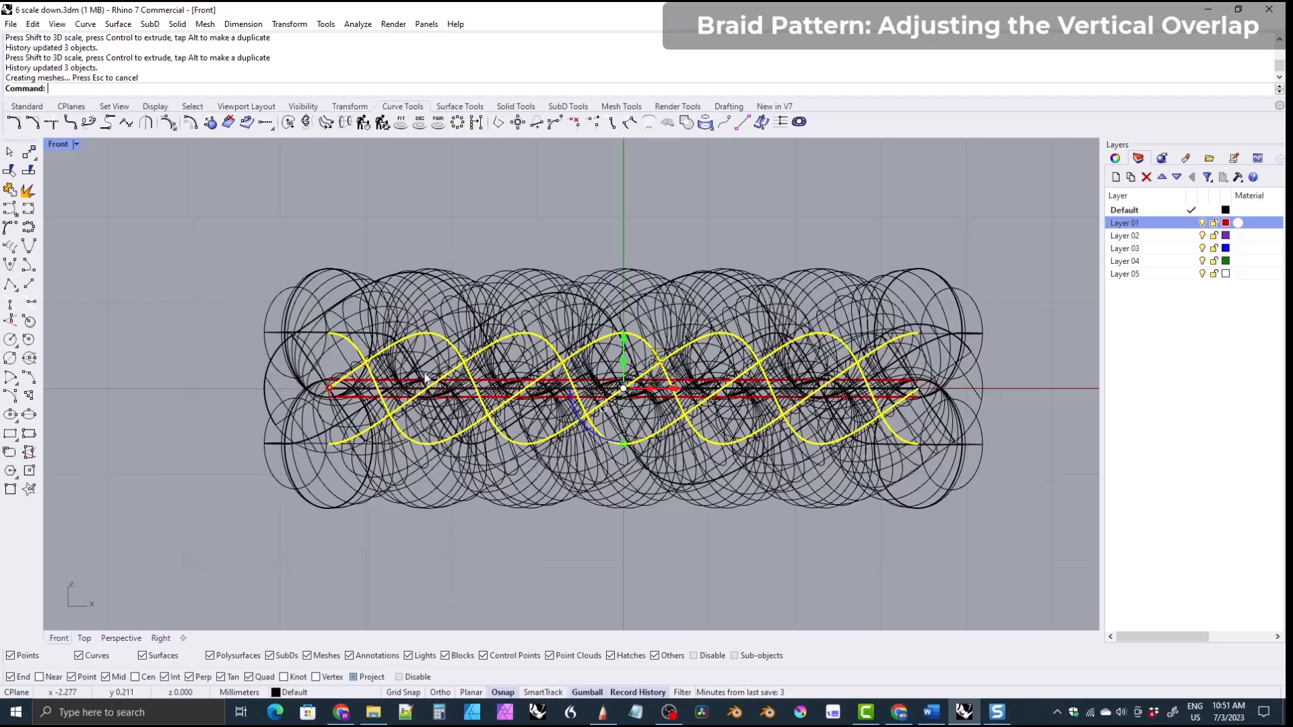
{"action": "scroll", "coordinate": [383, 389], "scroll_direction": "up", "scroll_amount": 3}
{"action": "left_click", "coordinate": [328, 374]}
{"action": "key", "text": "Delete"}
{"action": "left_click", "coordinate": [329, 401]}
{"action": "key", "text": "Delete"}
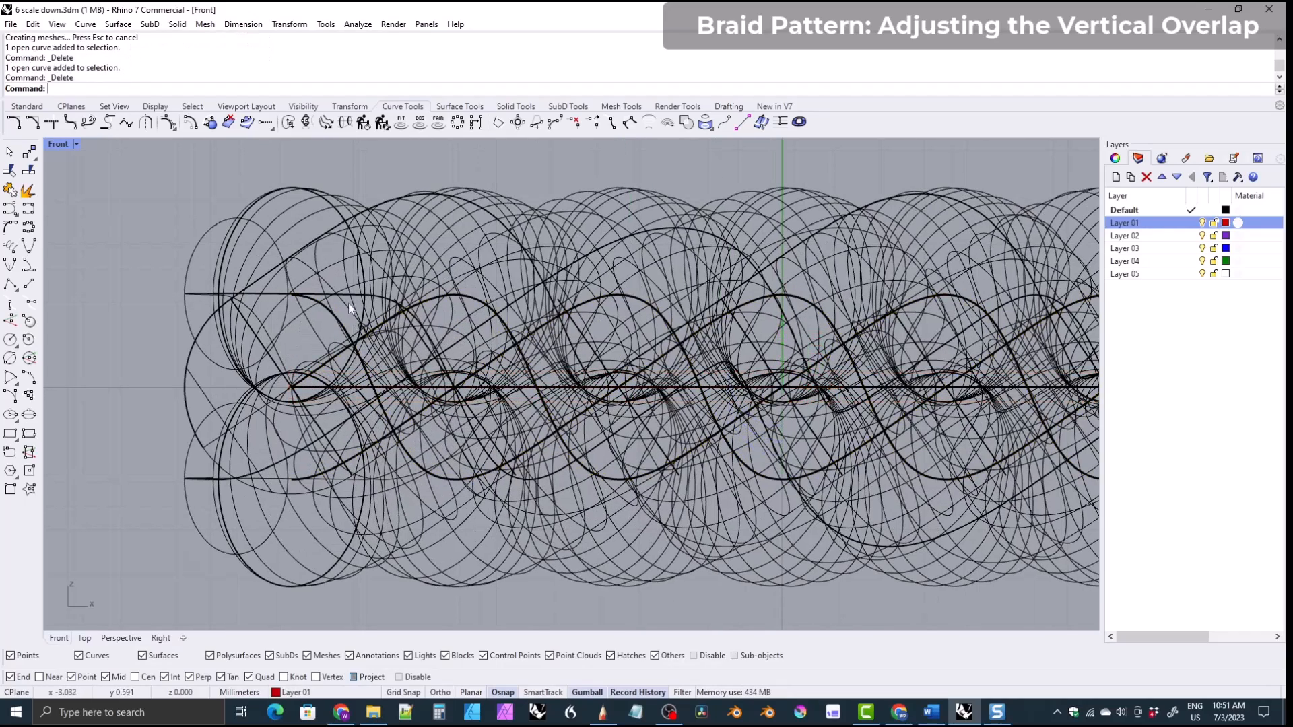
- Delete the three pipes, keeping only the strand curves and the axis line
{"action": "left_click", "coordinate": [357, 236]}
{"action": "scroll", "coordinate": [357, 235], "scroll_direction": "down", "scroll_amount": 4}
{"action": "left_click_drag", "start_coordinate": [794, 501], "coordinate": [352, 461]}
{"action": "key", "text": "Delete"}
- Duplicate the braid's horizontal axis line and move the copy straight up, well above the strand curves
{"action": "right_click_drag", "start_coordinate": [503, 383], "coordinate": [517, 436]}
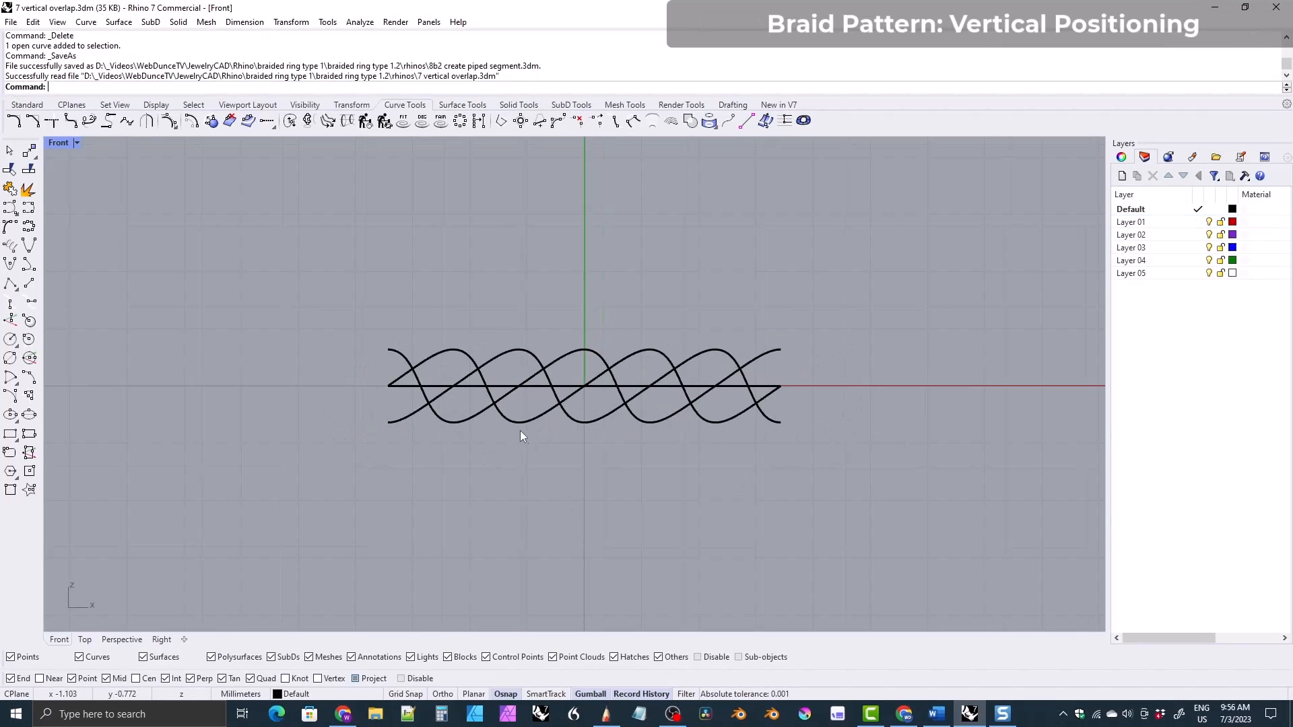
{"action": "right_click_drag", "start_coordinate": [500, 303], "coordinate": [501, 365]}
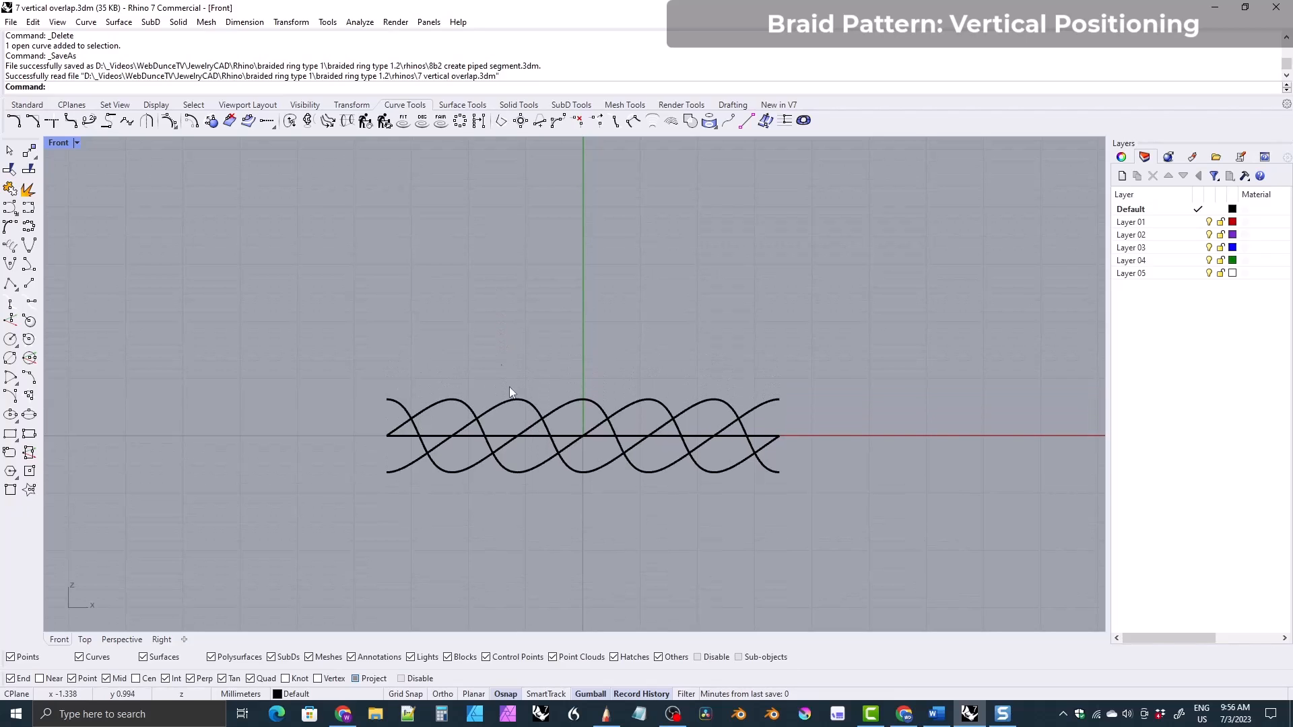
{"action": "left_click", "coordinate": [537, 437]}
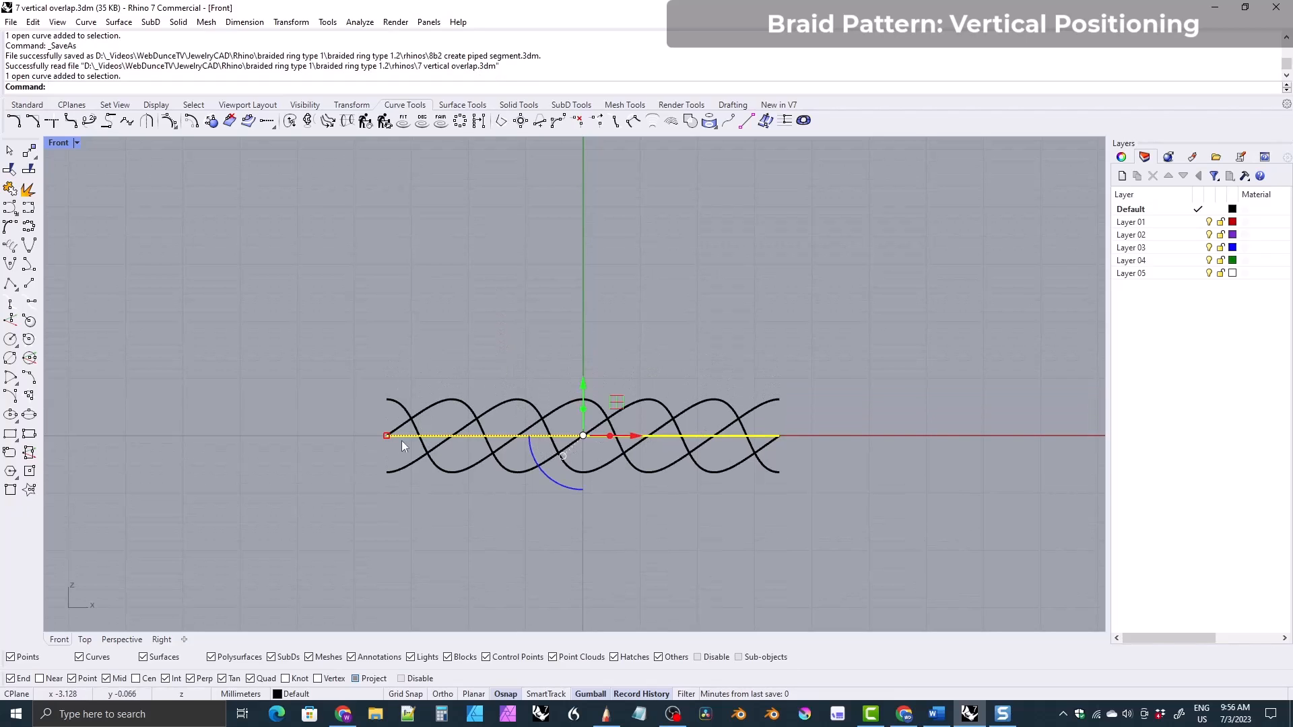
{"action": "right_click_drag", "start_coordinate": [402, 326], "coordinate": [401, 333]}
{"action": "key", "text": "ctrl+c"}
{"action": "key", "text": "ctrl+v"}
{"action": "right_click_drag", "start_coordinate": [510, 370], "coordinate": [516, 395]}
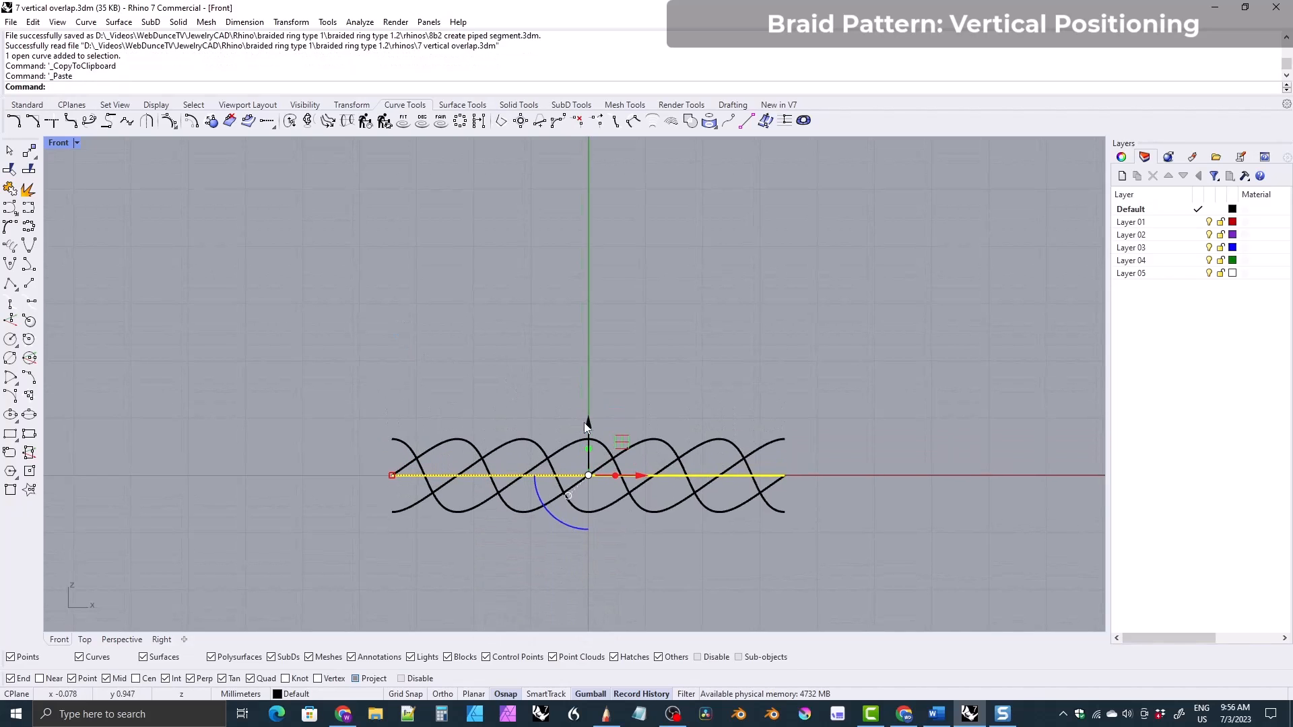
{"action": "left_click_drag", "start_coordinate": [587, 426], "coordinate": [583, 230]}
{"action": "right_click_drag", "start_coordinate": [511, 389], "coordinate": [511, 363]}
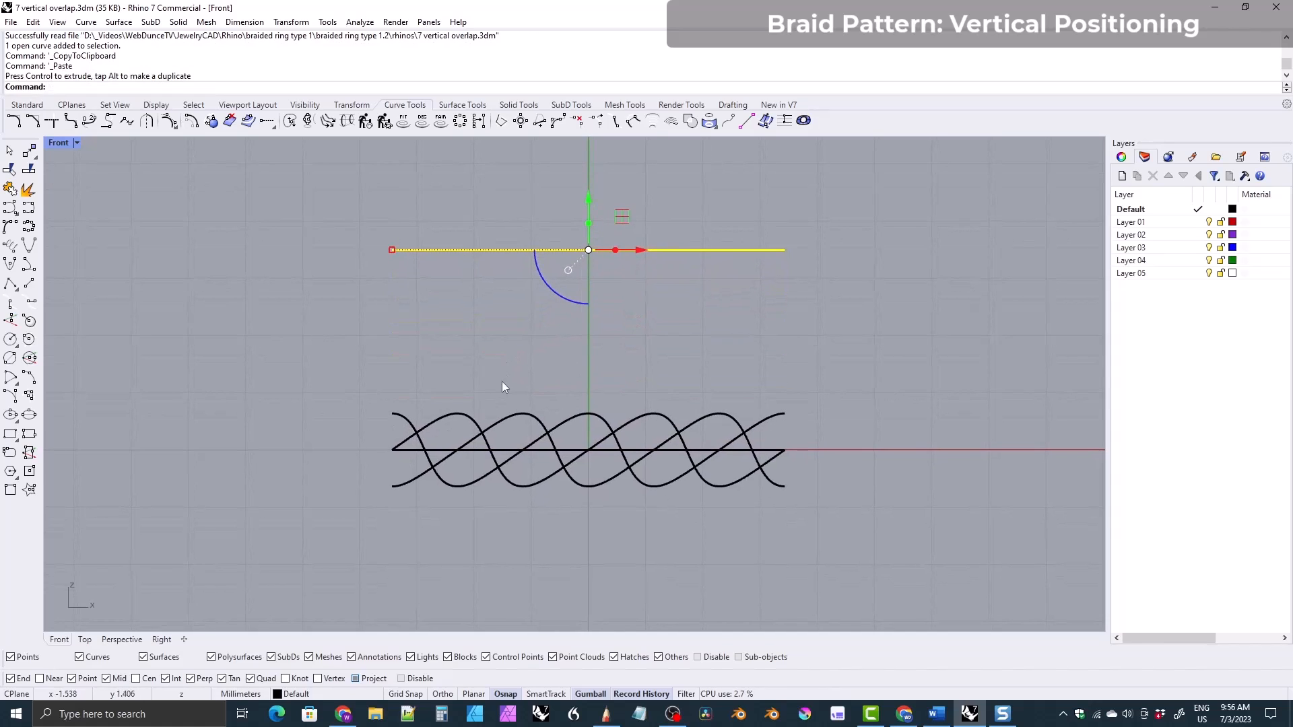
- Offset the original axis line upward by 2.2 mm
{"action": "left_click", "coordinate": [509, 450]}
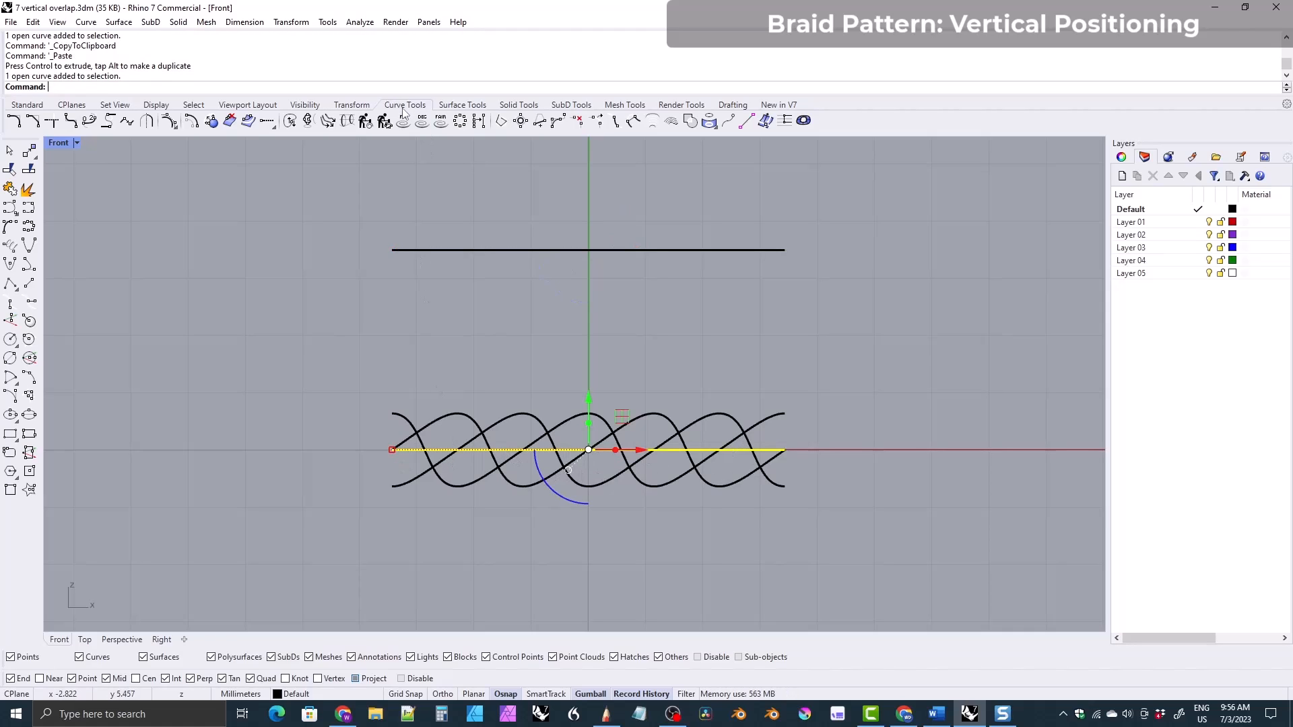
{"action": "left_click", "coordinate": [191, 123]}
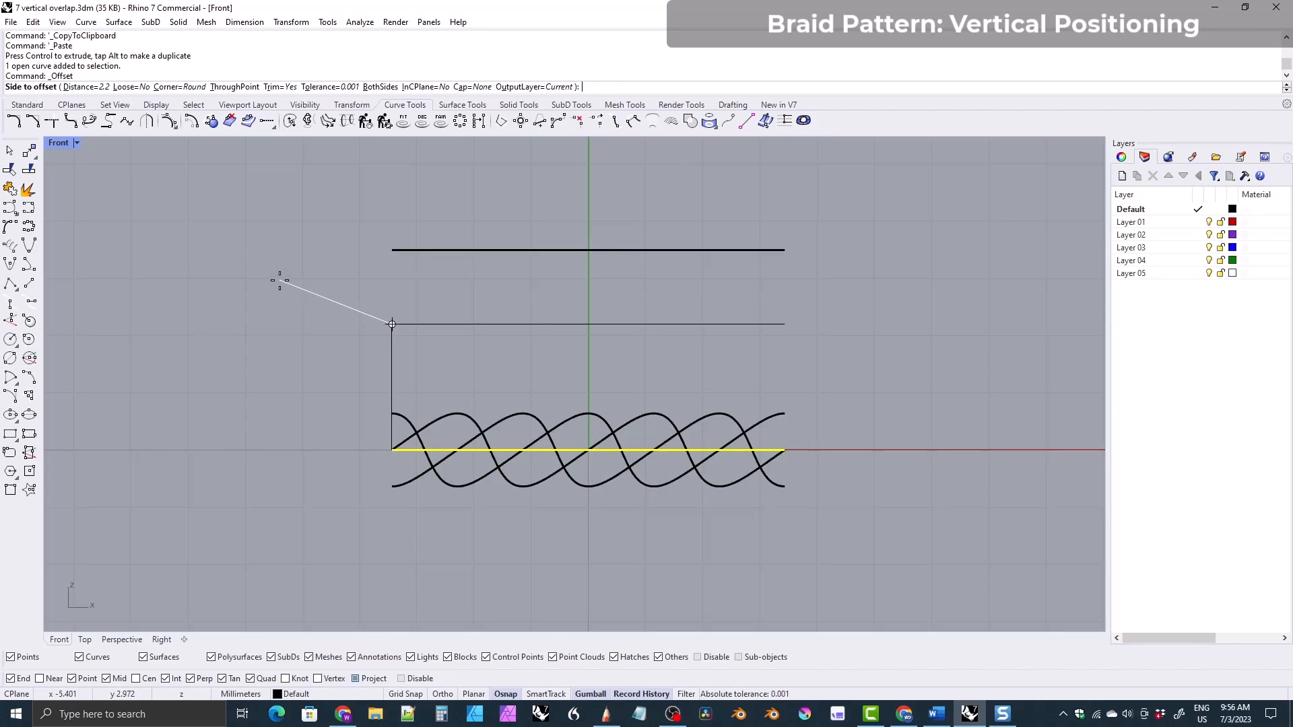
{"action": "type", "text": "2.2"}
{"action": "key", "text": "Return"}
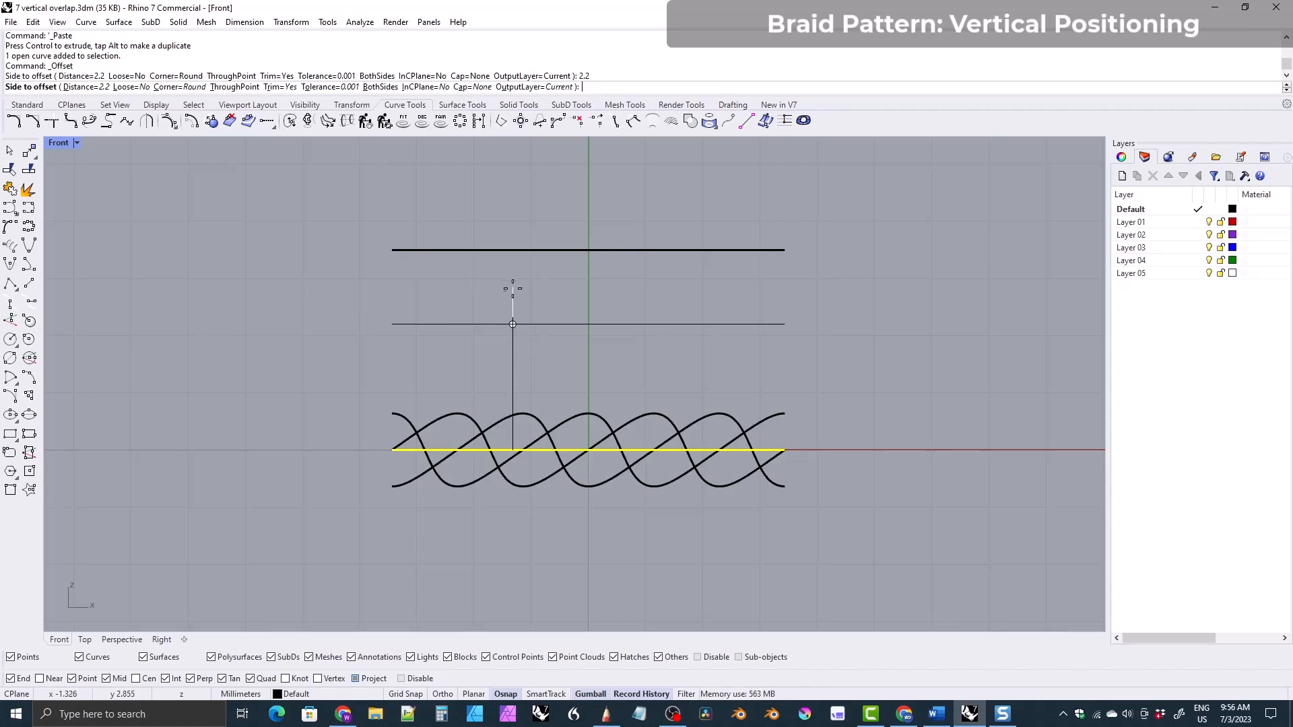
{"action": "left_click", "coordinate": [502, 310]}
- Move the uppermost line further up to widen its gap to the offset line, and leave all lines unselected
{"action": "right_click_drag", "start_coordinate": [419, 341], "coordinate": [418, 360]}
{"action": "left_click", "coordinate": [418, 270]}
{"action": "left_click_drag", "start_coordinate": [587, 222], "coordinate": [590, 168]}
{"action": "left_click", "coordinate": [422, 359]}
{"action": "left_click", "coordinate": [420, 344]}
{"action": "left_click", "coordinate": [408, 470], "text": "shift"}
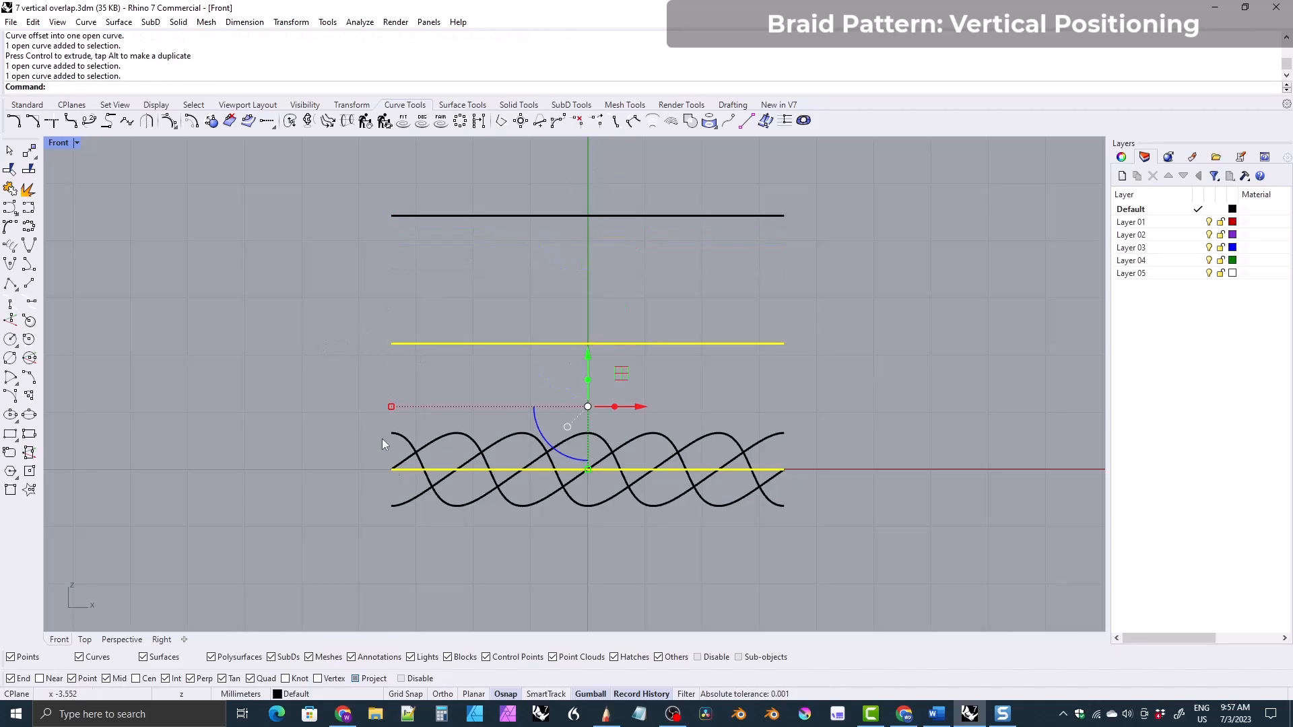
{"action": "key", "text": "Escape"}
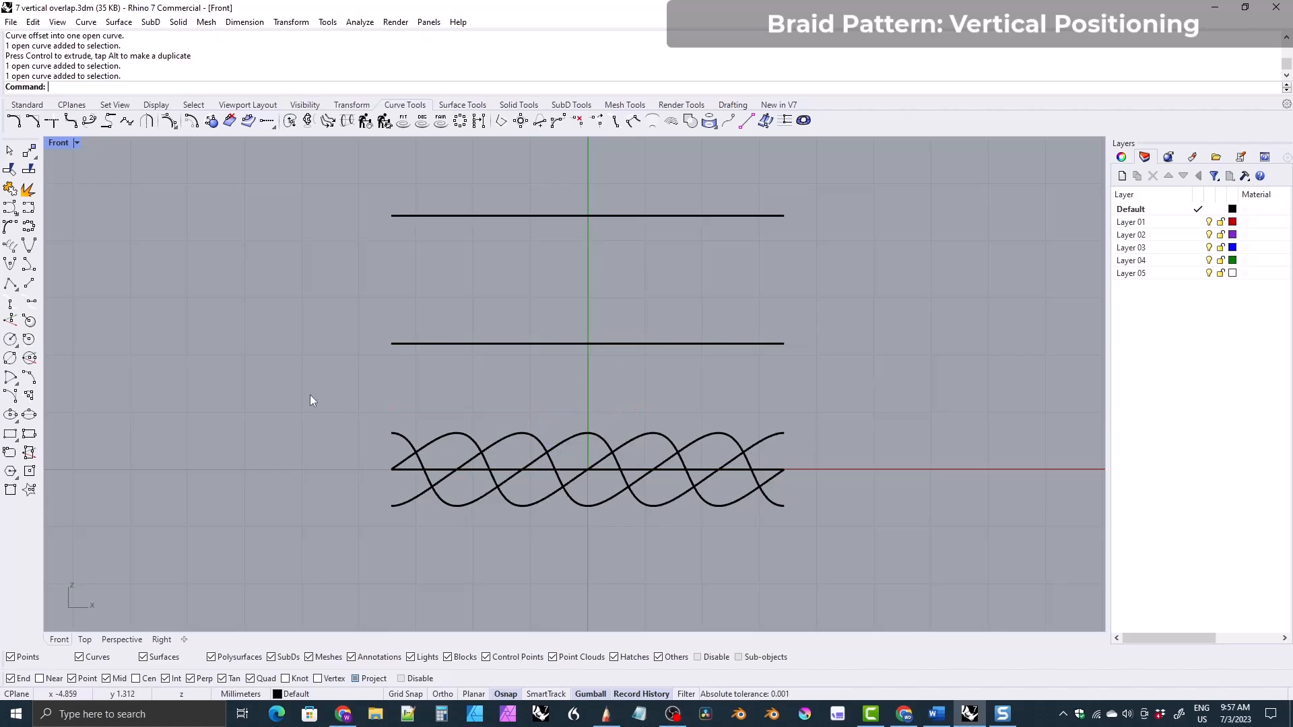
- Try moving the three strand curves up by 1.1 mm, and undo the move
{"action": "right_click_drag", "start_coordinate": [276, 338], "coordinate": [297, 362]}
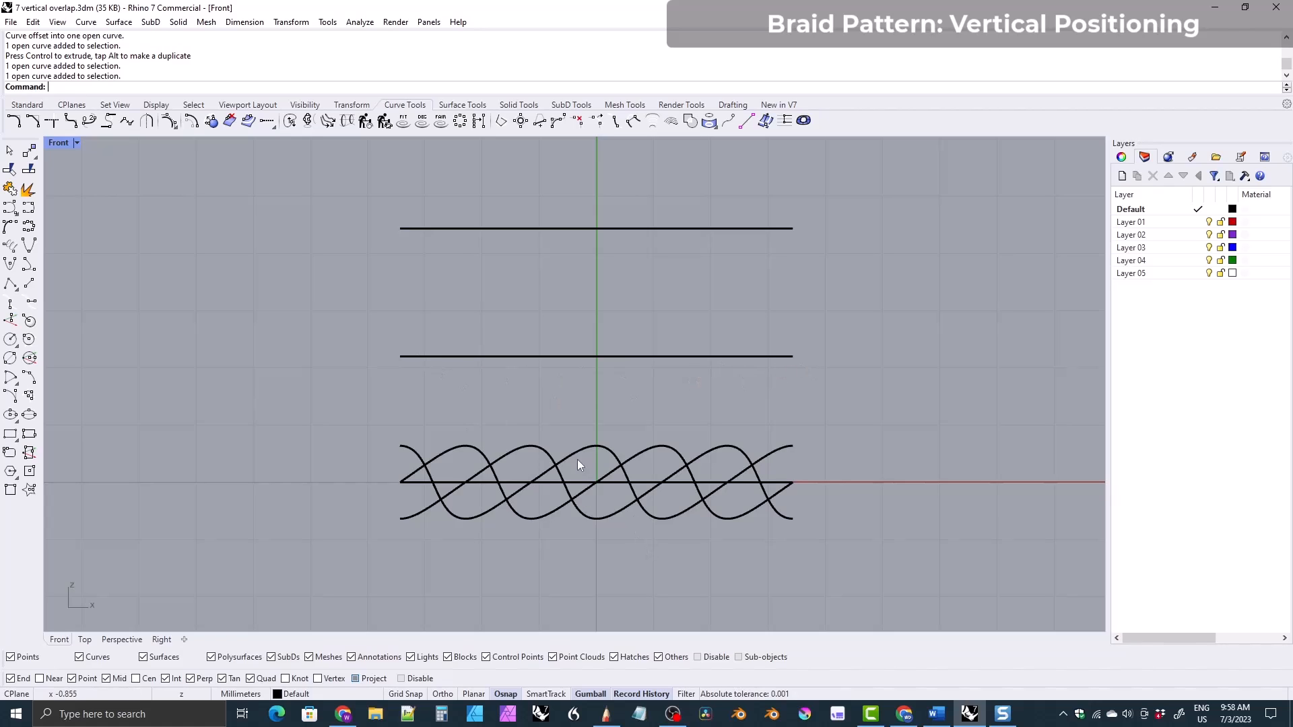
{"action": "left_click_drag", "start_coordinate": [814, 547], "coordinate": [375, 506]}
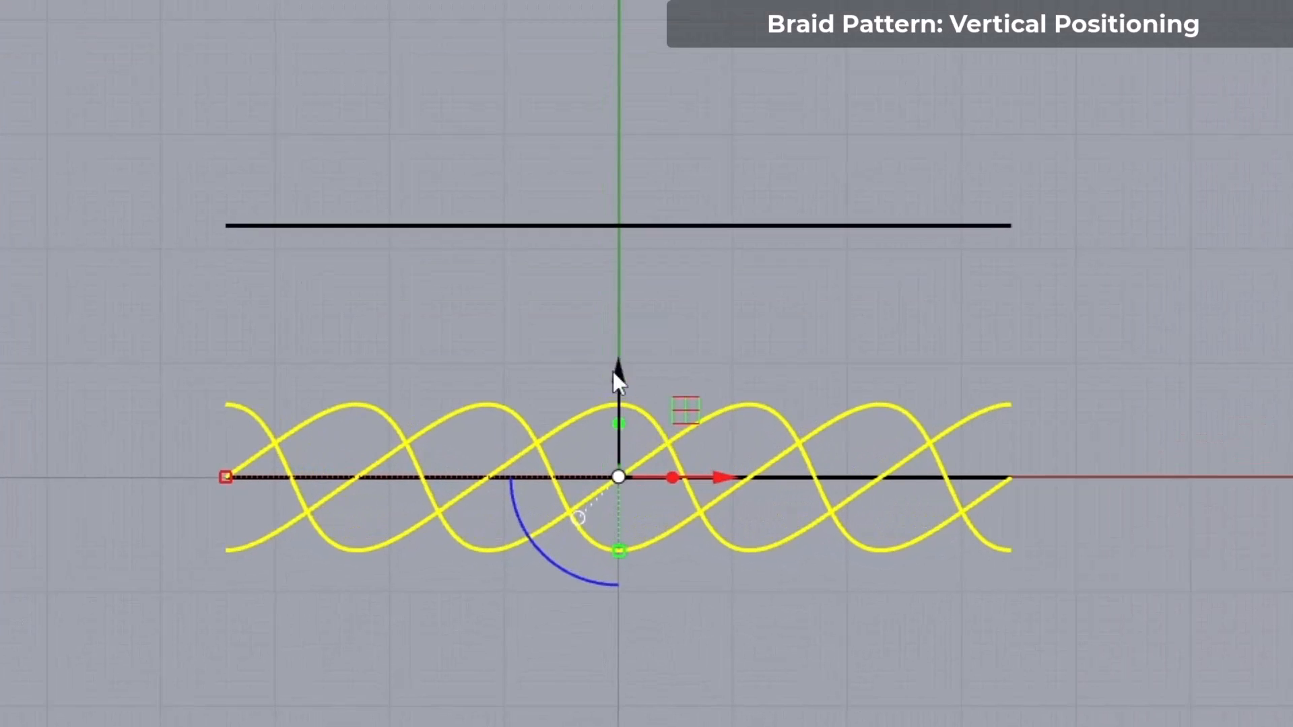
{"action": "left_click", "coordinate": [618, 377]}
{"action": "type", "text": "1.1"}
{"action": "key", "text": "Return"}
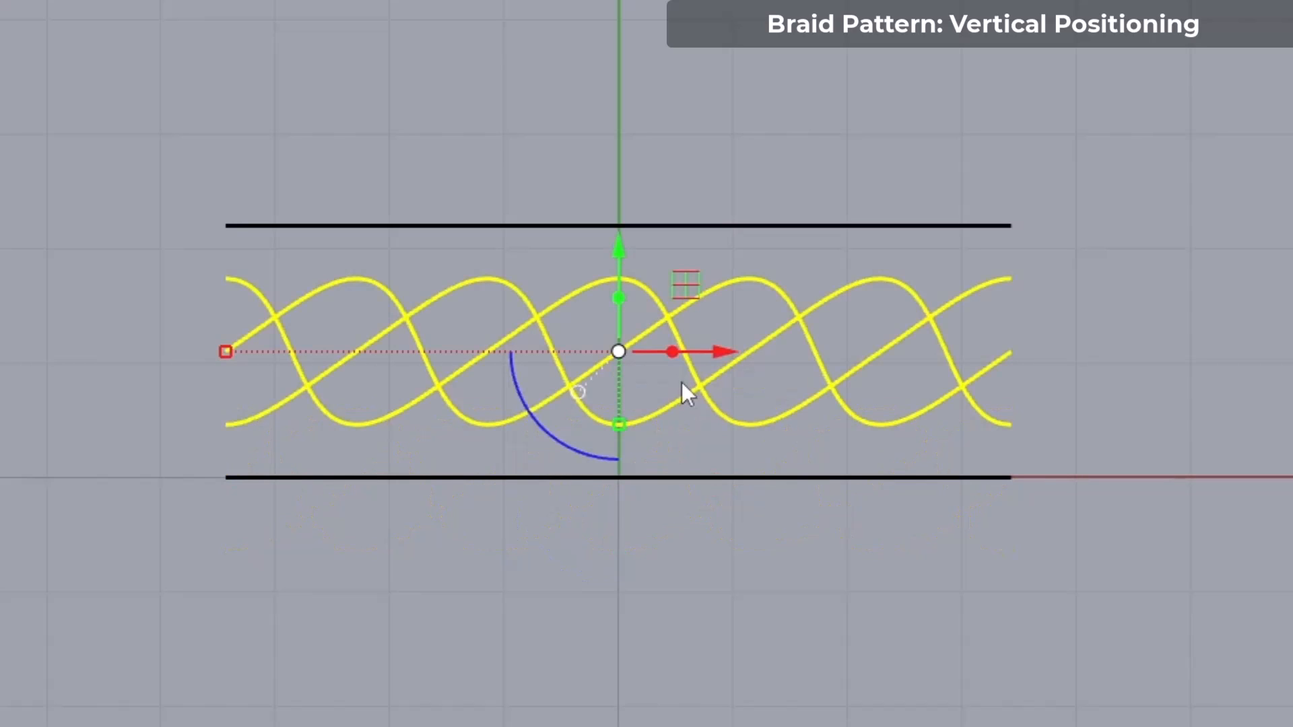
{"action": "key", "text": "ctrl+z"}
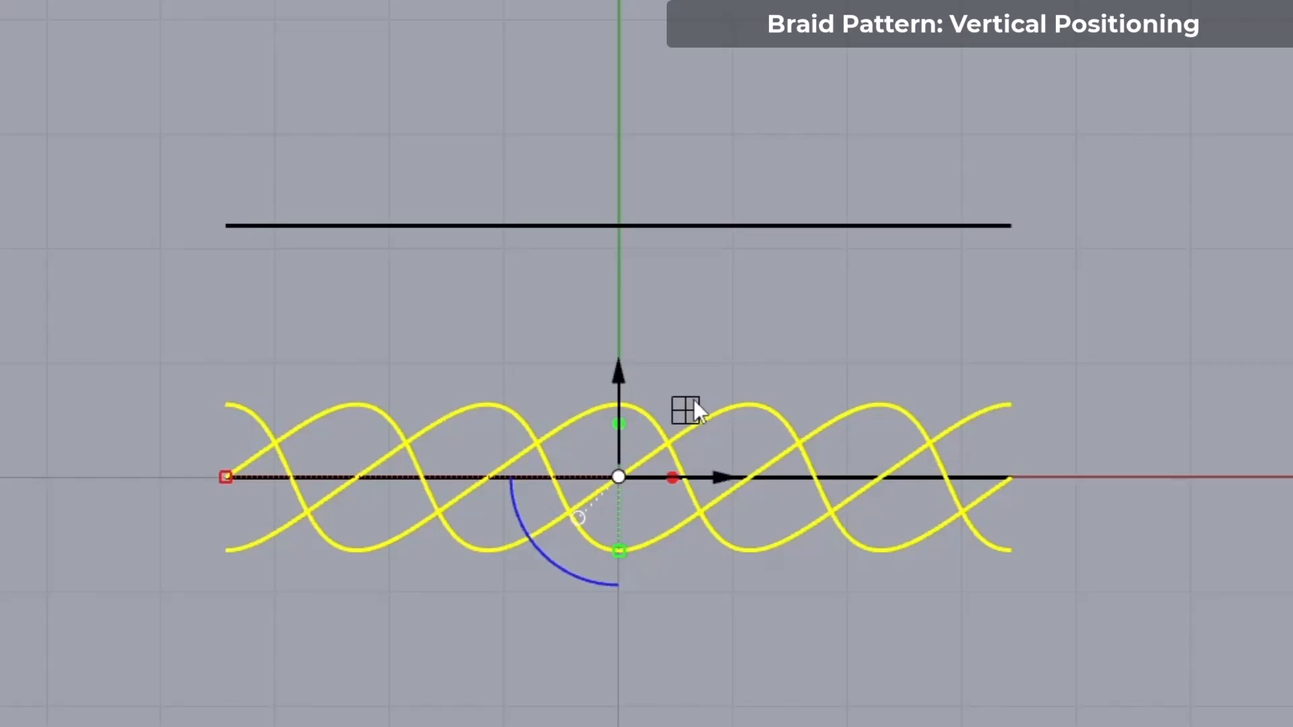
- Move the three strand curves up by 2.2/2 mm to centre them between the two lower lines
{"action": "left_click", "coordinate": [618, 377]}
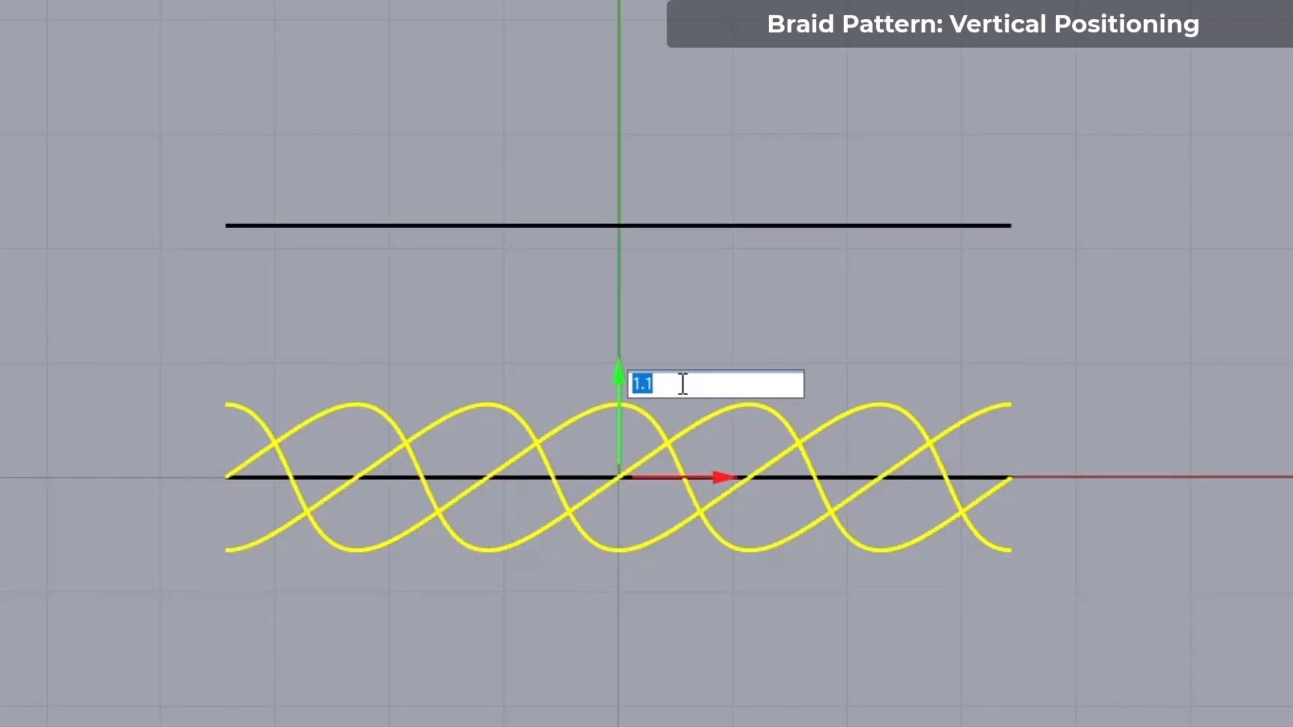
{"action": "type", "text": "2.2/2"}
{"action": "key", "text": "Return"}
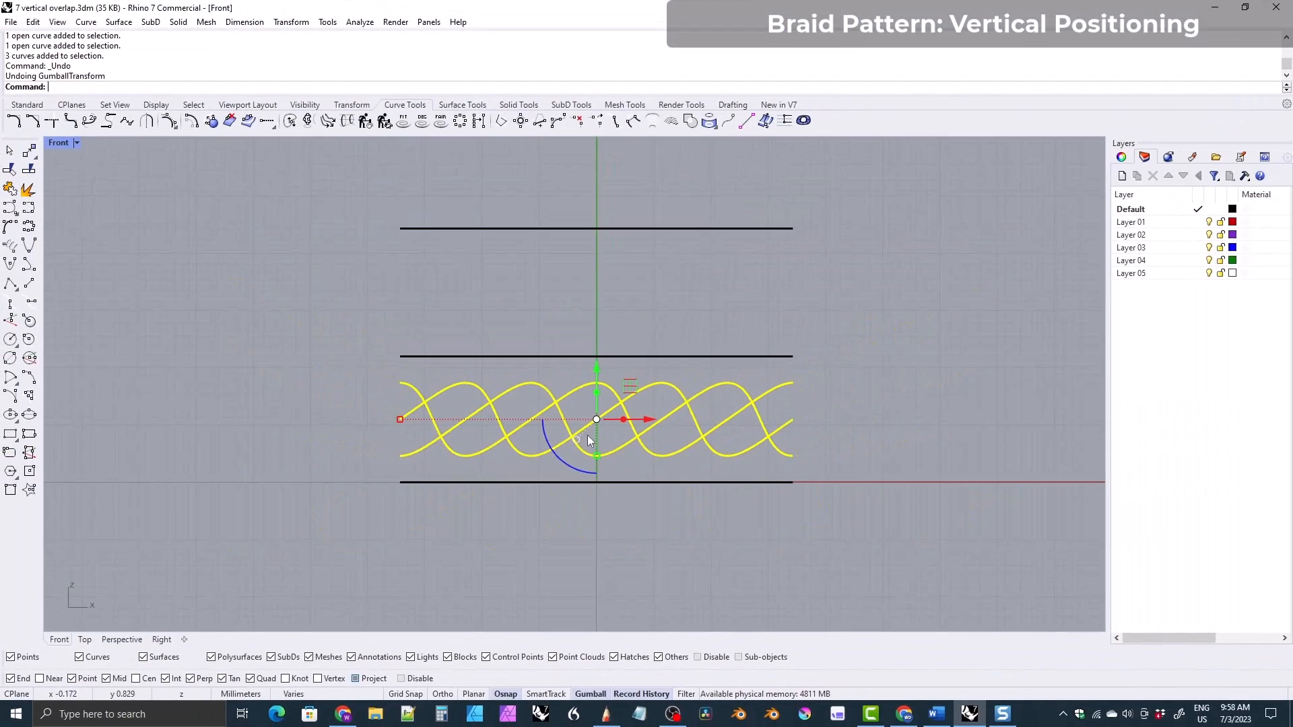
{"action": "right_click_drag", "start_coordinate": [588, 441], "coordinate": [560, 401]}
{"action": "scroll", "coordinate": [560, 410], "scroll_direction": "down", "scroll_amount": 1}
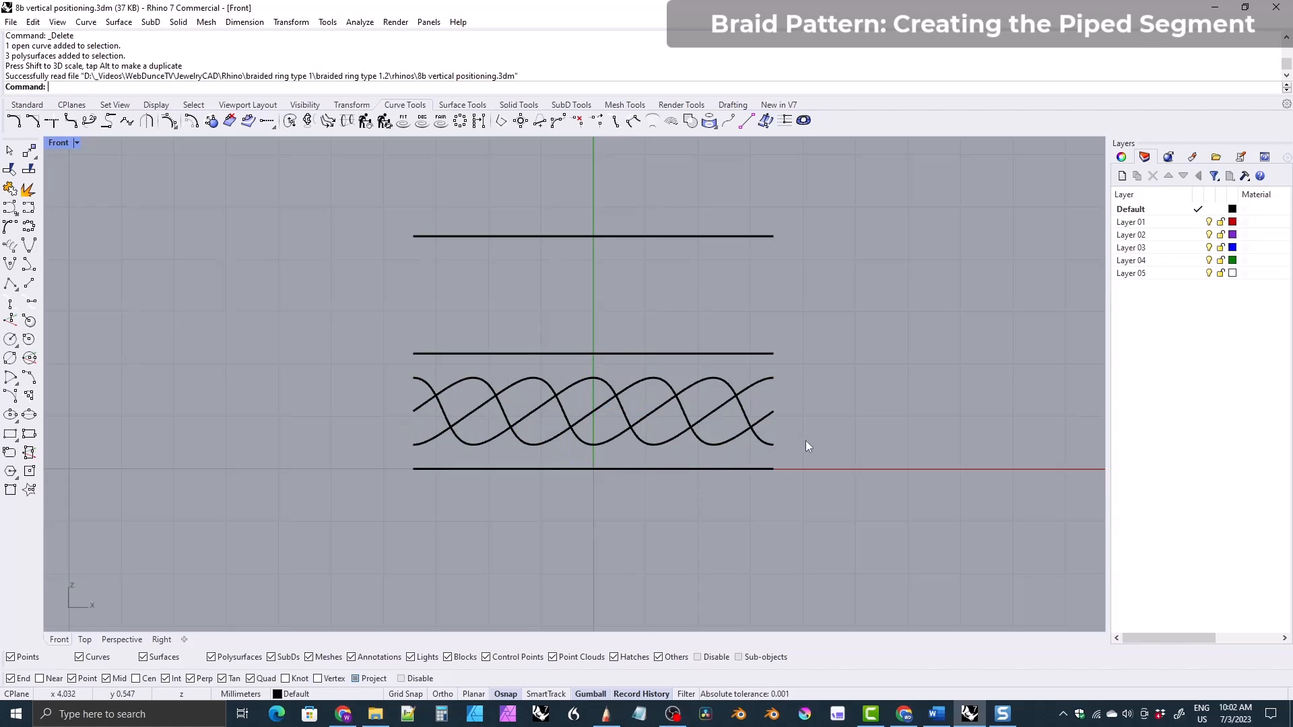
- Copy the three strand curves one segment length to the right, using the endpoints of the middle line as reference
{"action": "left_click_drag", "start_coordinate": [807, 440], "coordinate": [372, 382]}
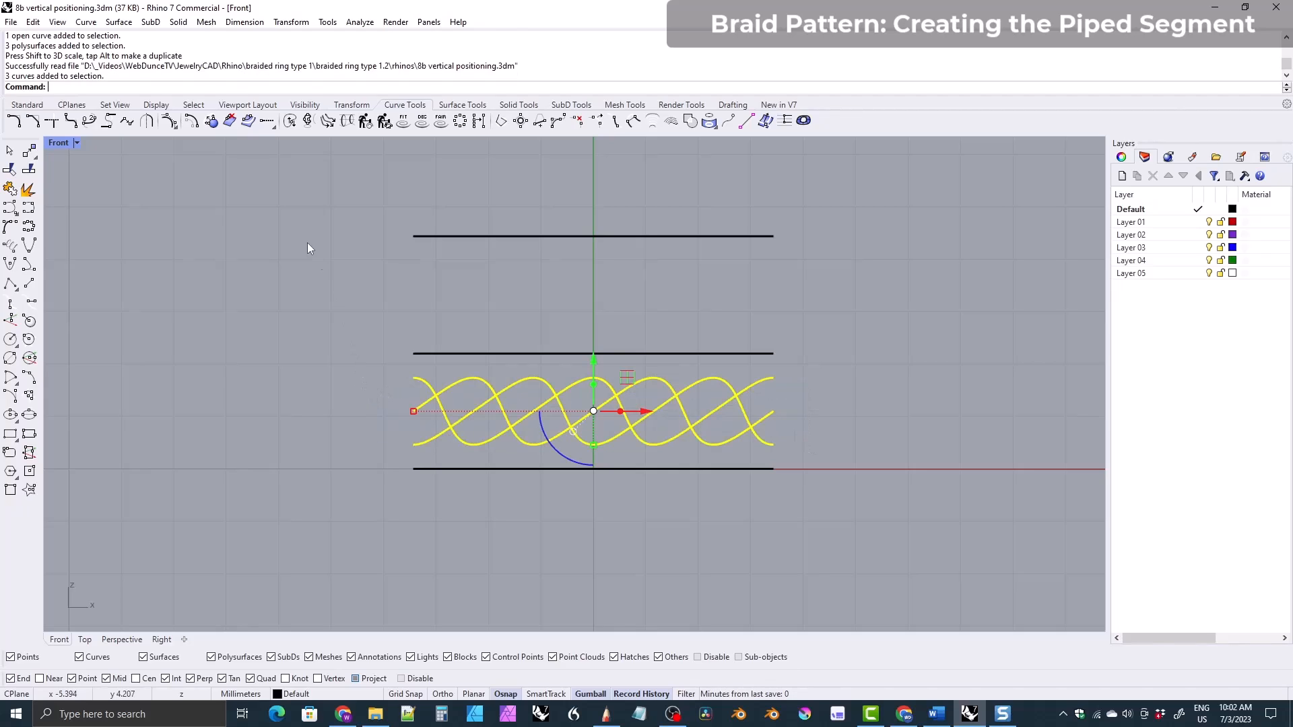
{"action": "left_click", "coordinate": [351, 105]}
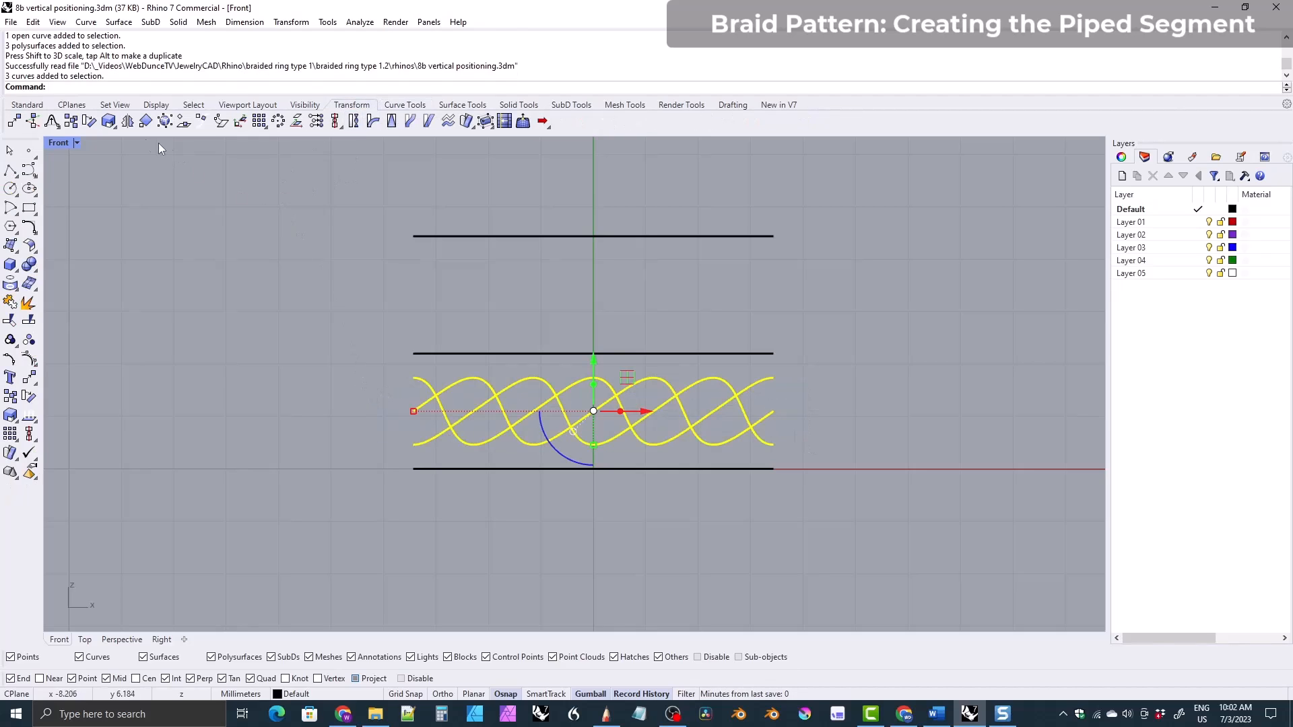
{"action": "left_click", "coordinate": [69, 120]}
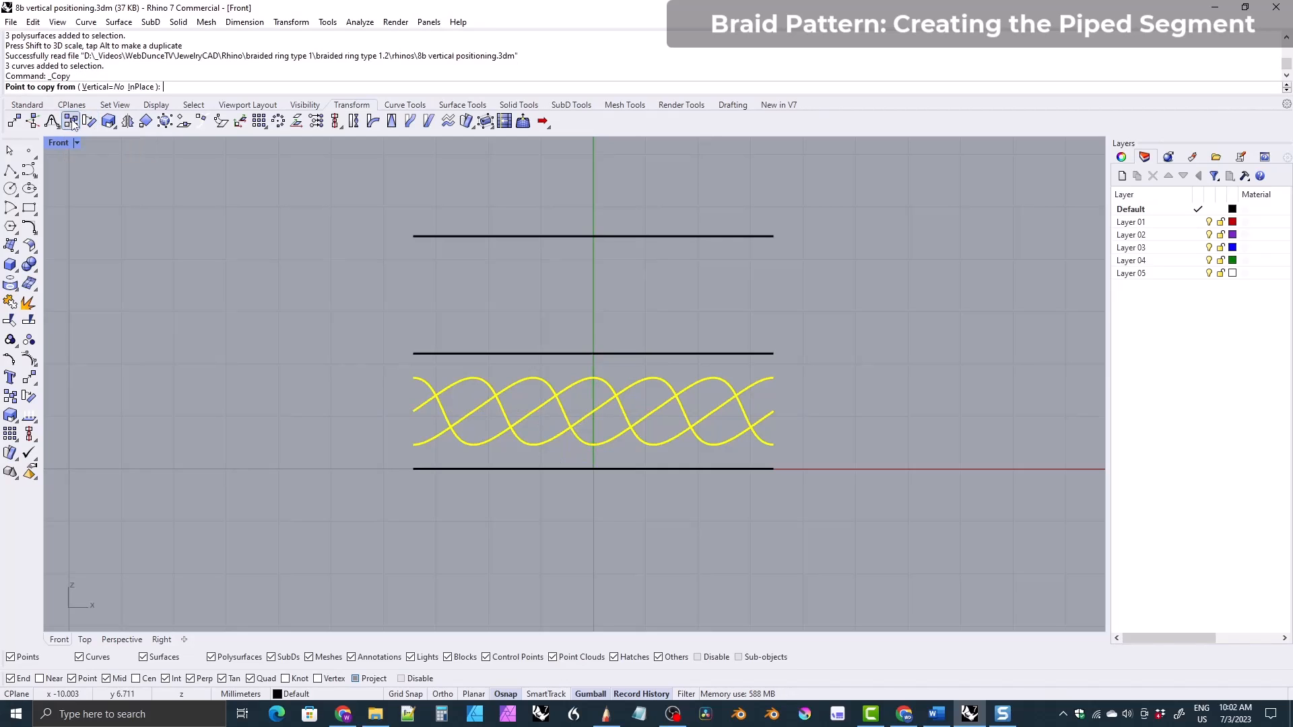
{"action": "left_click", "coordinate": [413, 354]}
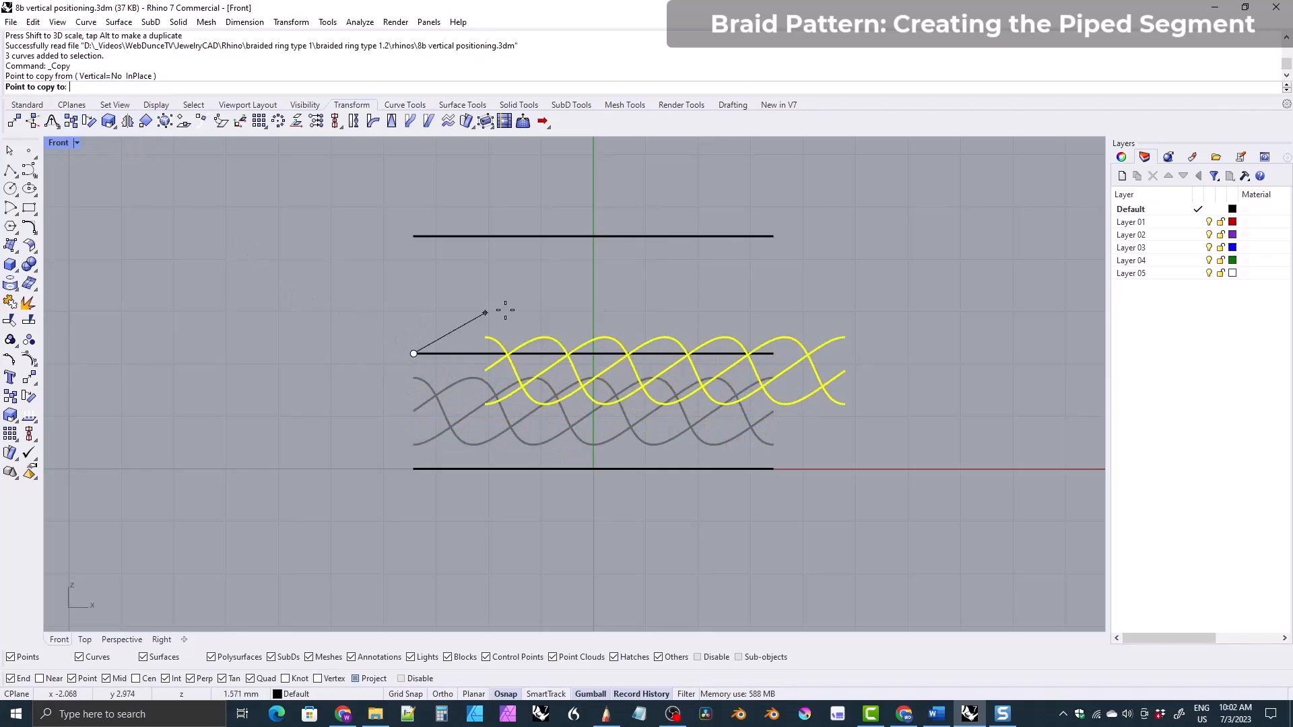
{"action": "left_click", "coordinate": [774, 353]}
{"action": "key", "text": "Return"}
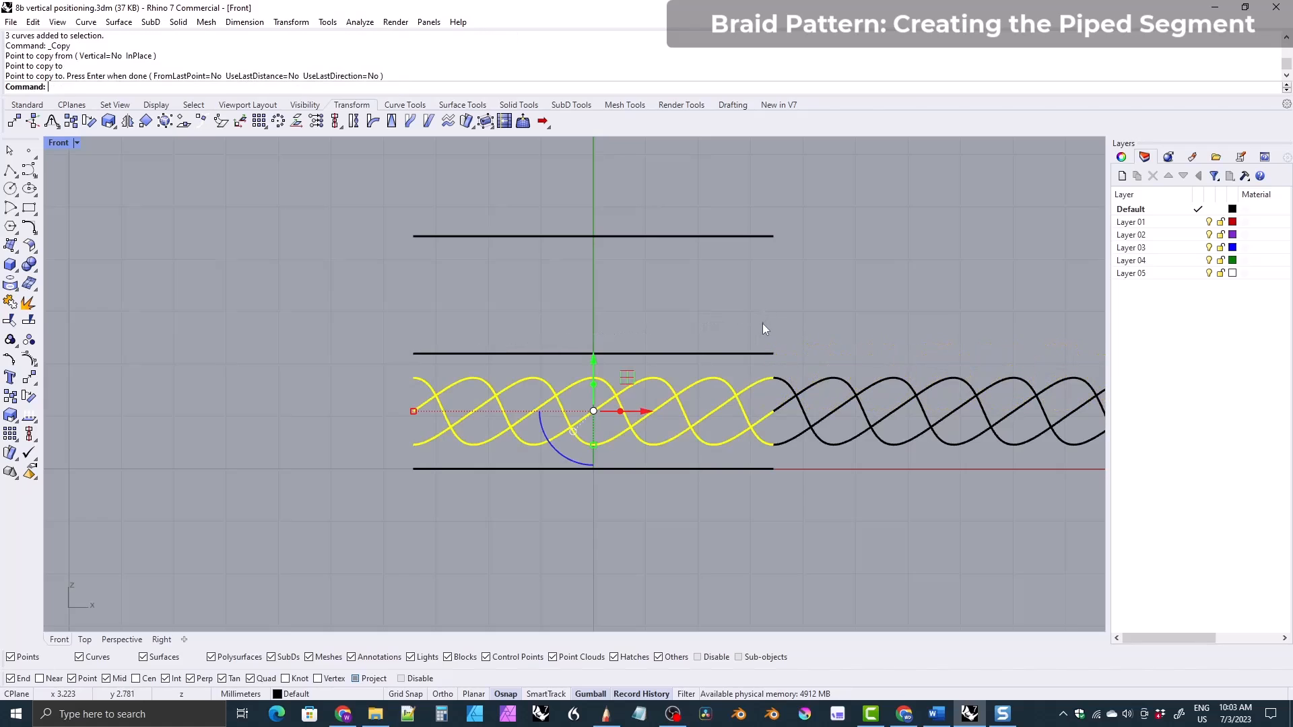
- Copy the original three strand curves one segment length to the left, between the same line's endpoints
{"action": "left_click", "coordinate": [70, 120]}
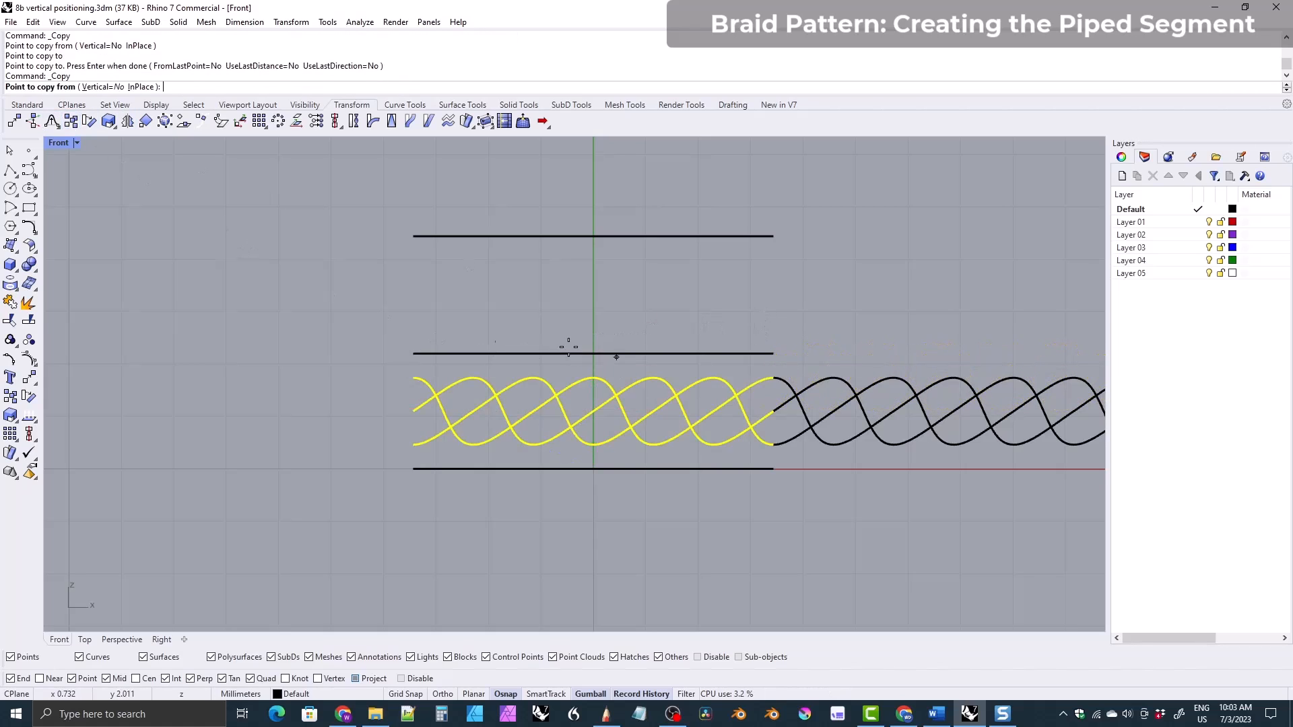
{"action": "left_click", "coordinate": [773, 353]}
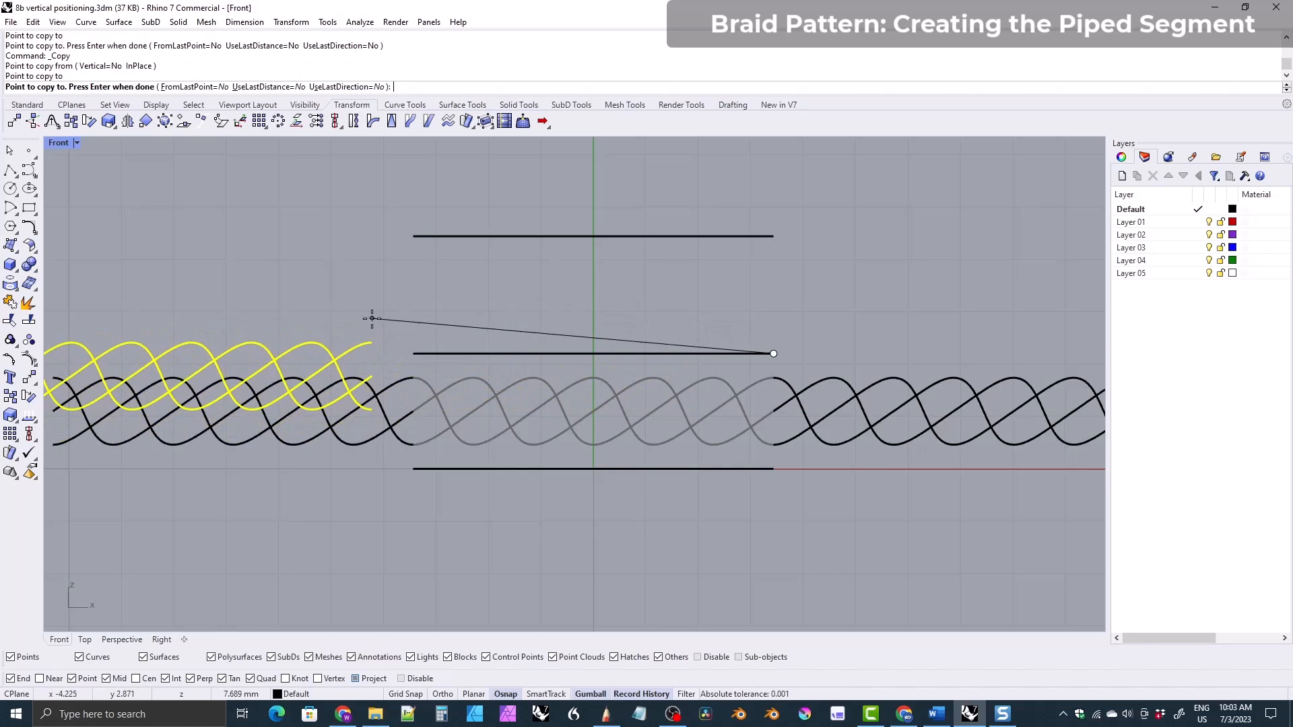
{"action": "key", "text": "Return"}
- Join the original strand curves and their copies on both sides into three continuous strand curves
{"action": "scroll", "coordinate": [431, 314], "scroll_direction": "down", "scroll_amount": 7}
{"action": "right_click_drag", "start_coordinate": [444, 361], "coordinate": [471, 397]}
{"action": "left_click_drag", "start_coordinate": [845, 412], "coordinate": [257, 397]}
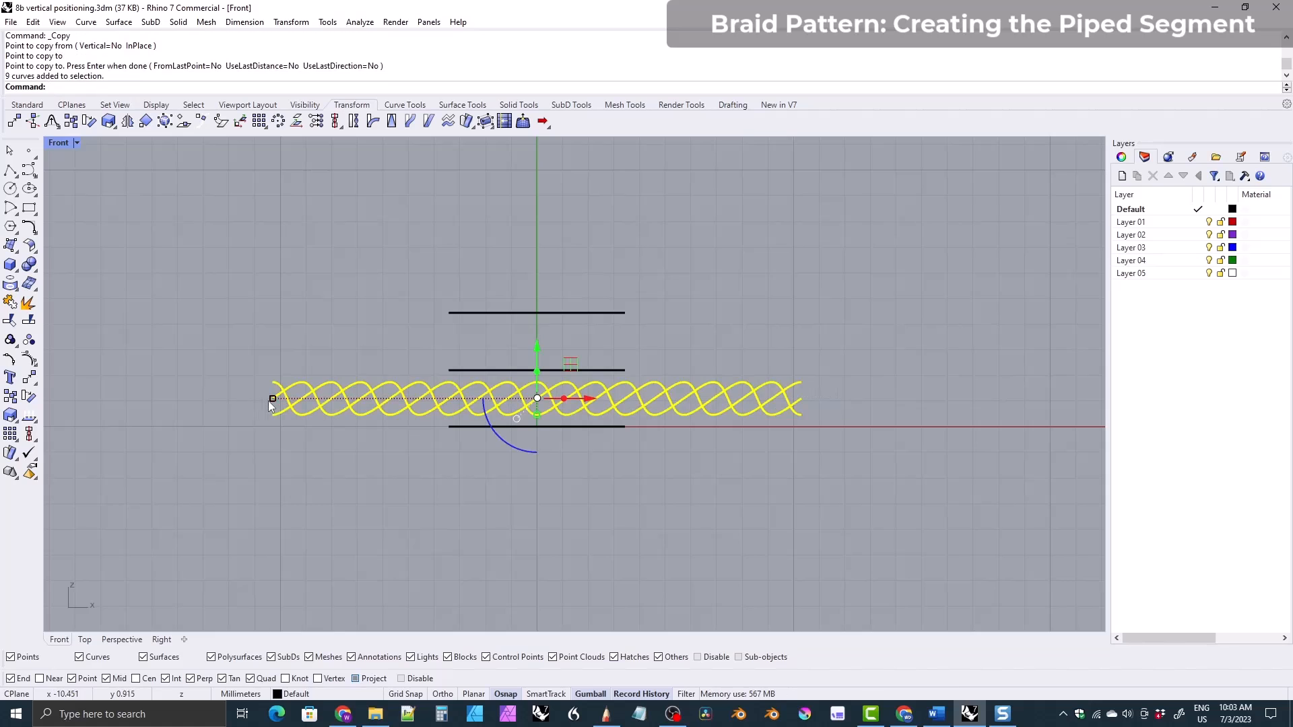
{"action": "left_click", "coordinate": [10, 303]}
{"action": "scroll", "coordinate": [431, 379], "scroll_direction": "up", "scroll_amount": 3}
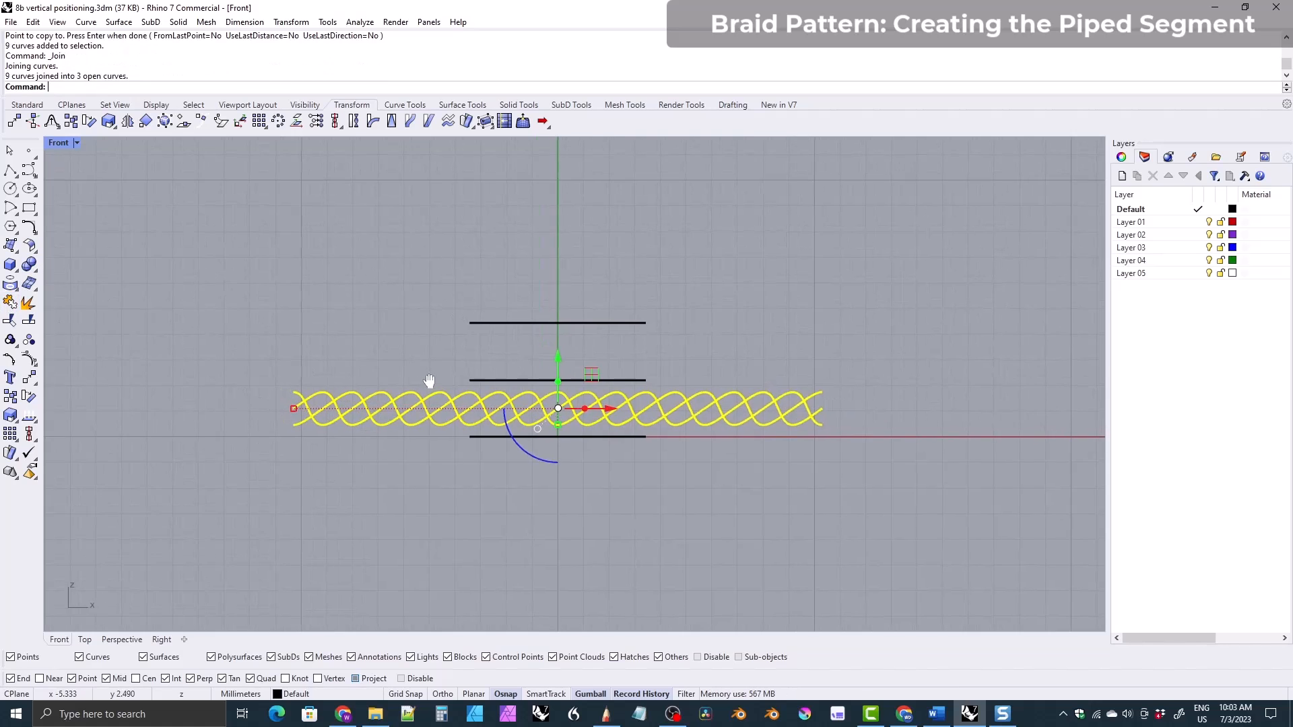
{"action": "scroll", "coordinate": [453, 383], "scroll_direction": "up", "scroll_amount": 2}
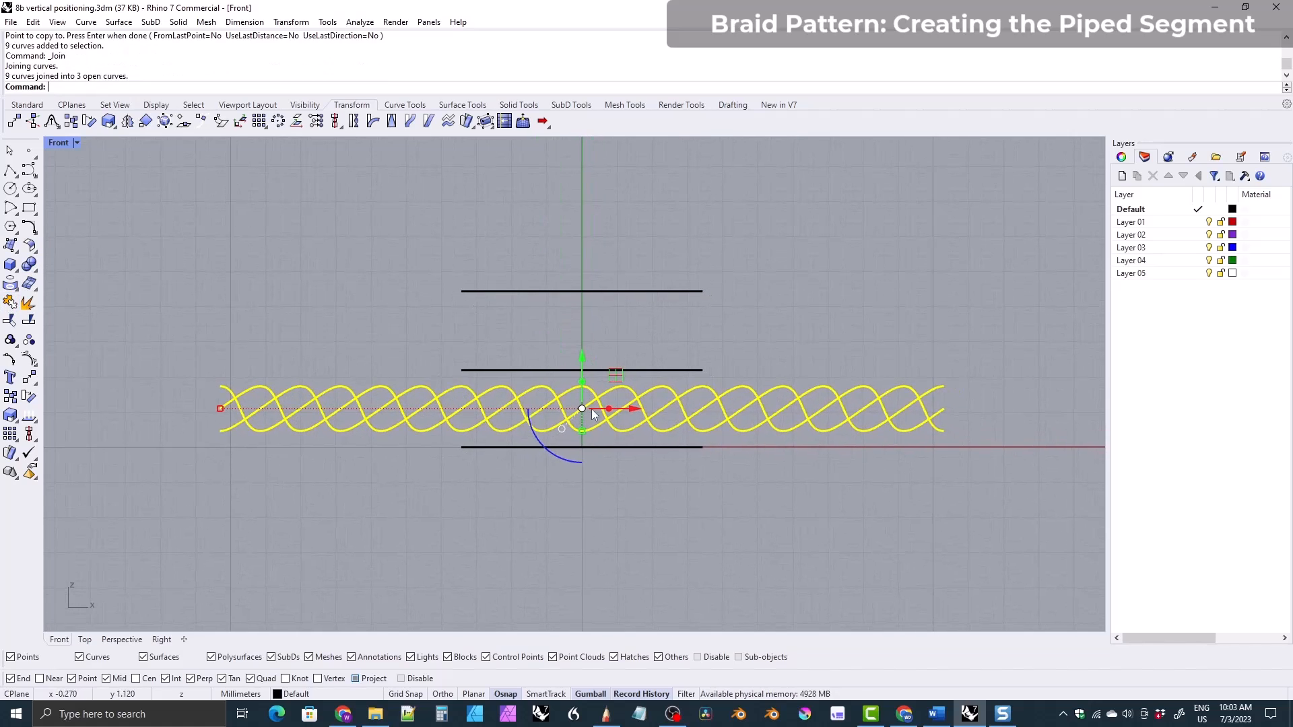
- Try piping the three joined strand curves at 1.5 mm diameter with round caps, and undo the pipes
{"action": "left_click", "coordinate": [518, 105]}
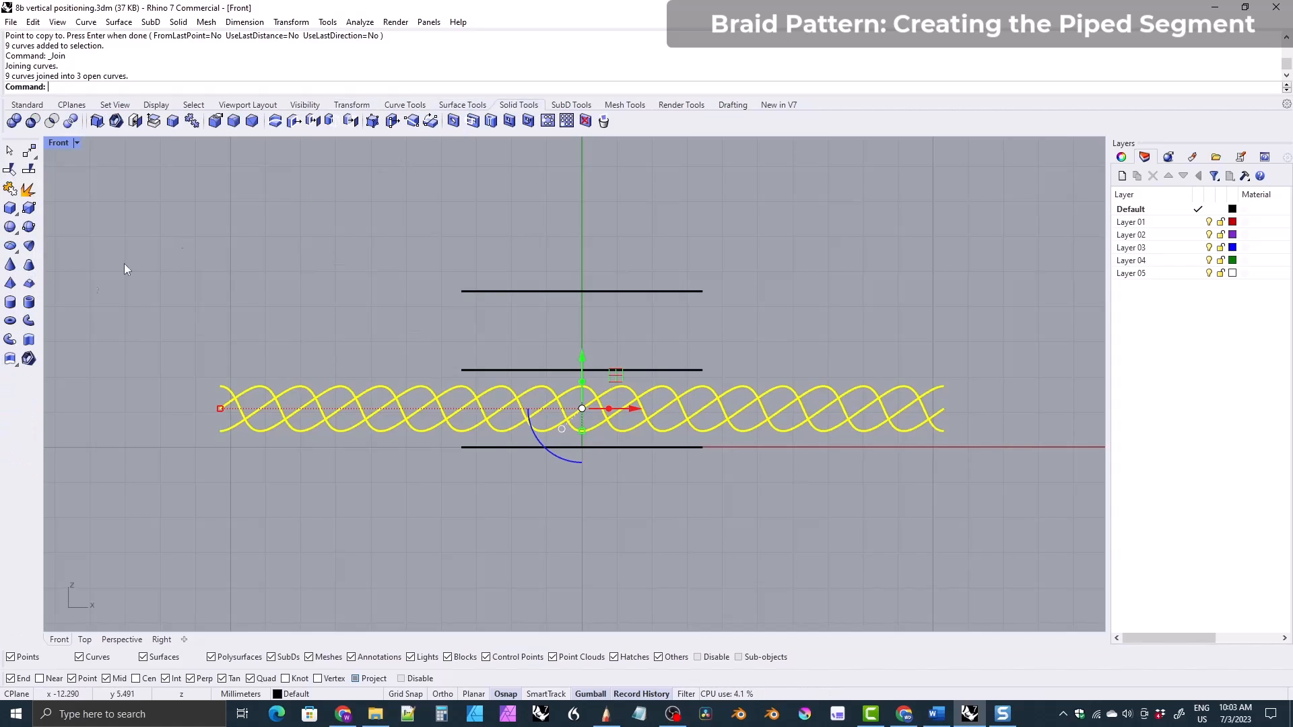
{"action": "left_click", "coordinate": [13, 342]}
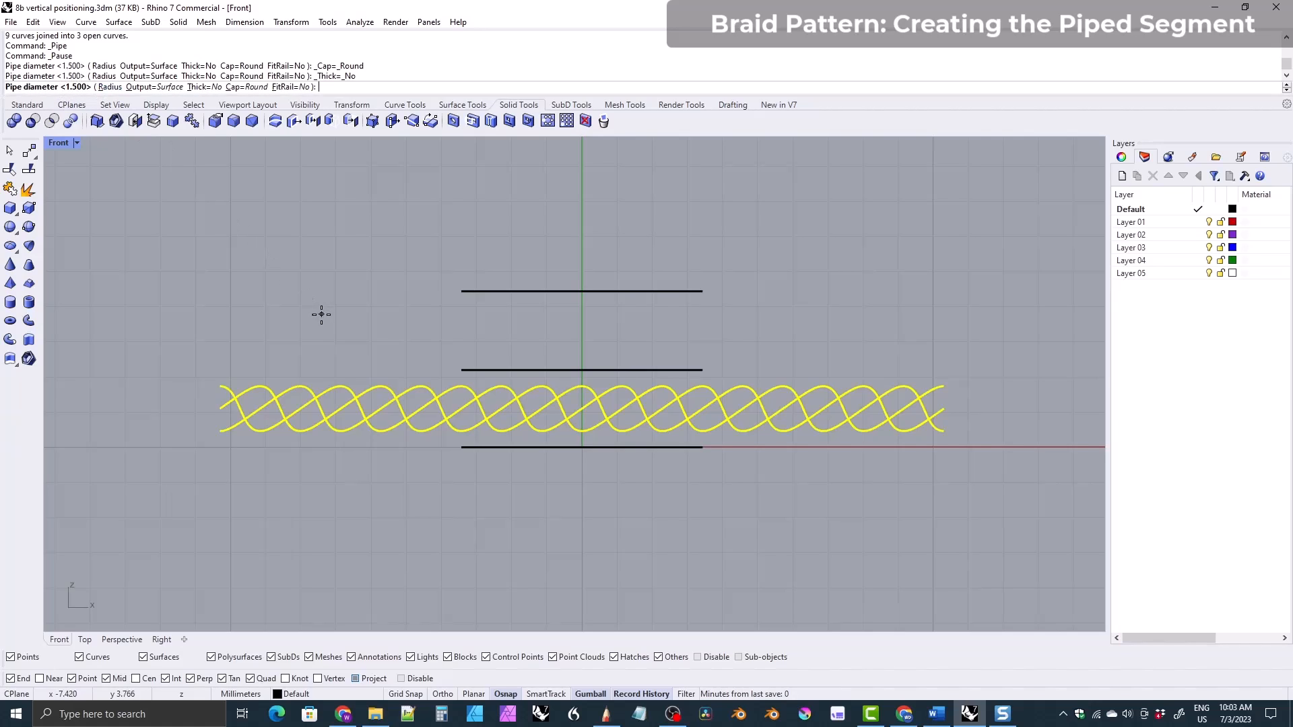
{"action": "key", "text": "Return"}
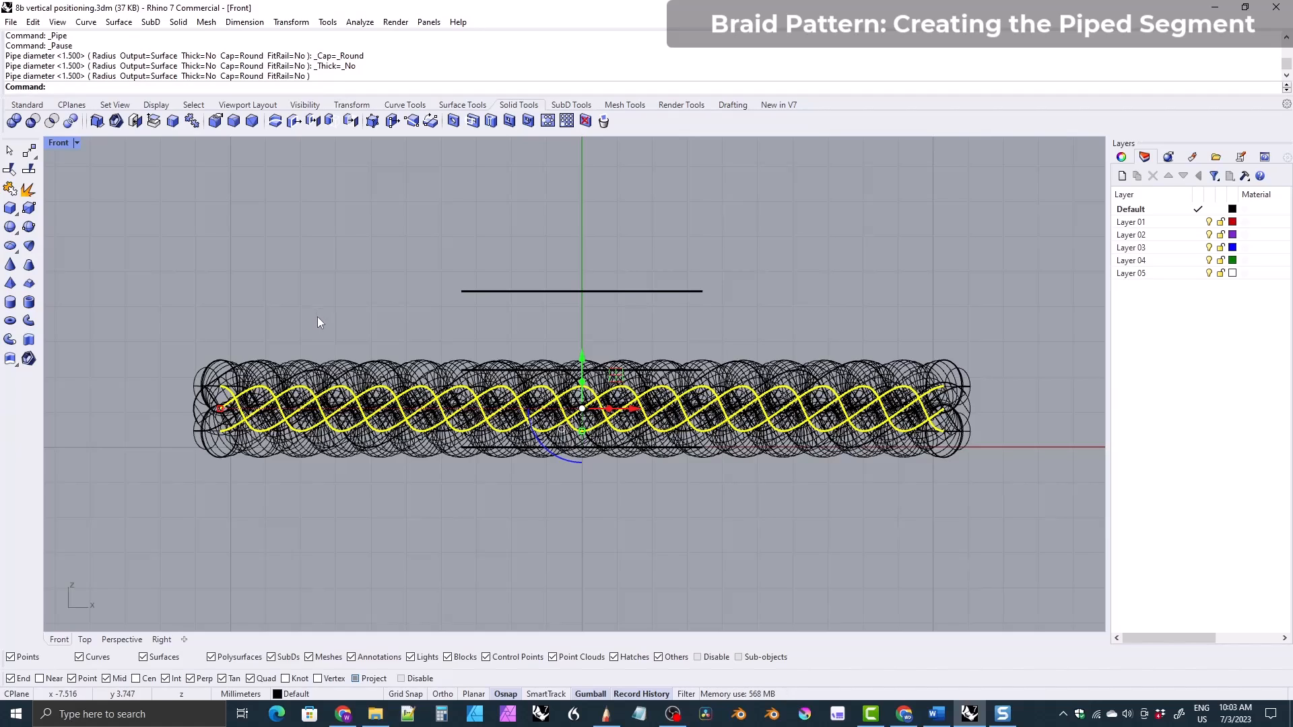
{"action": "key", "text": "ctrl+z"}
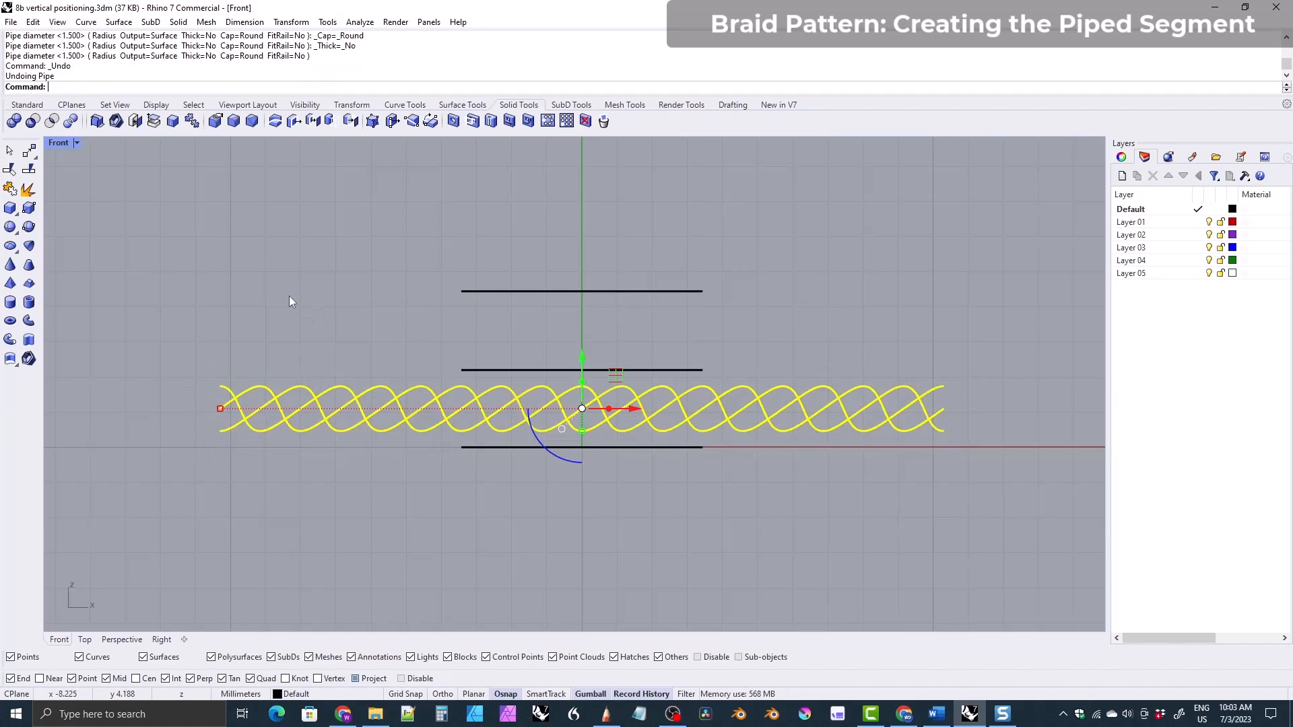
- Pipe the three joined strand curves with a 1.5 mm diameter and round caps
{"action": "right_click", "coordinate": [134, 156]}
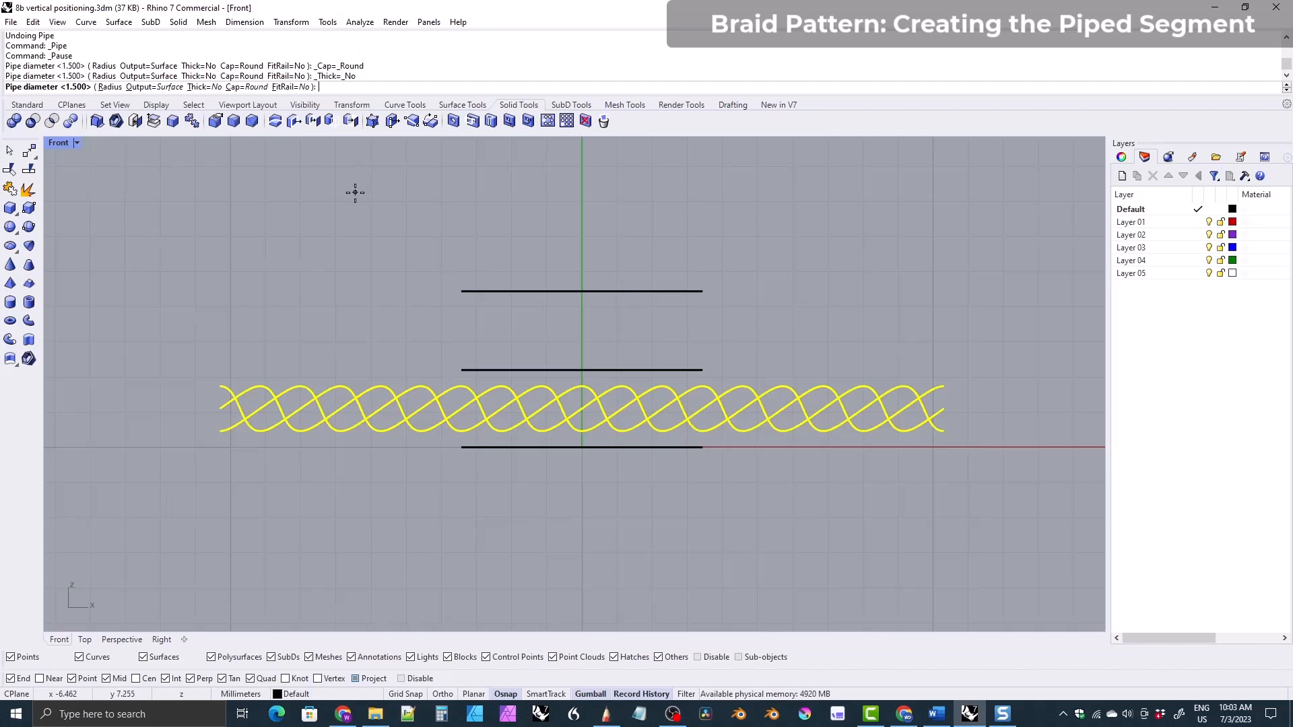
{"action": "type", "text": "1.5"}
{"action": "key", "text": "Return"}
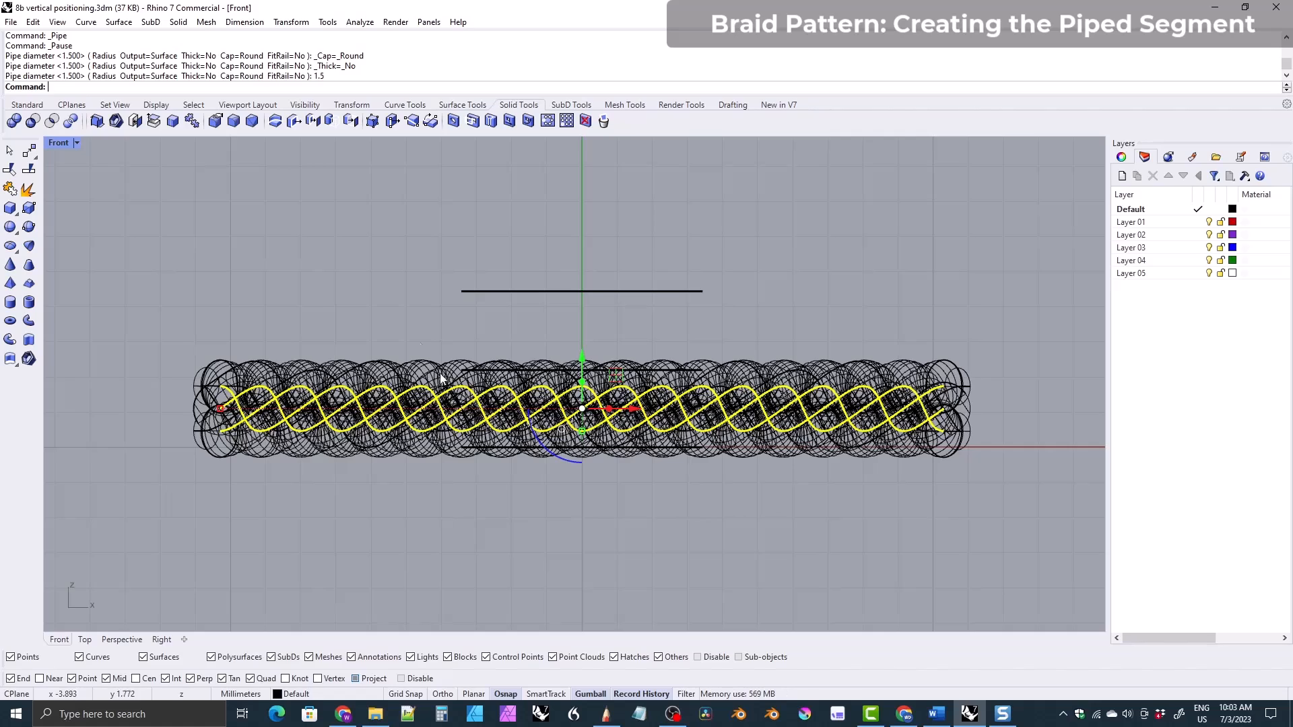
- Move the three strand centre curves to Layer 01 and hide that layer, leaving the pipes on the Default layer
{"action": "left_click", "coordinate": [304, 105]}
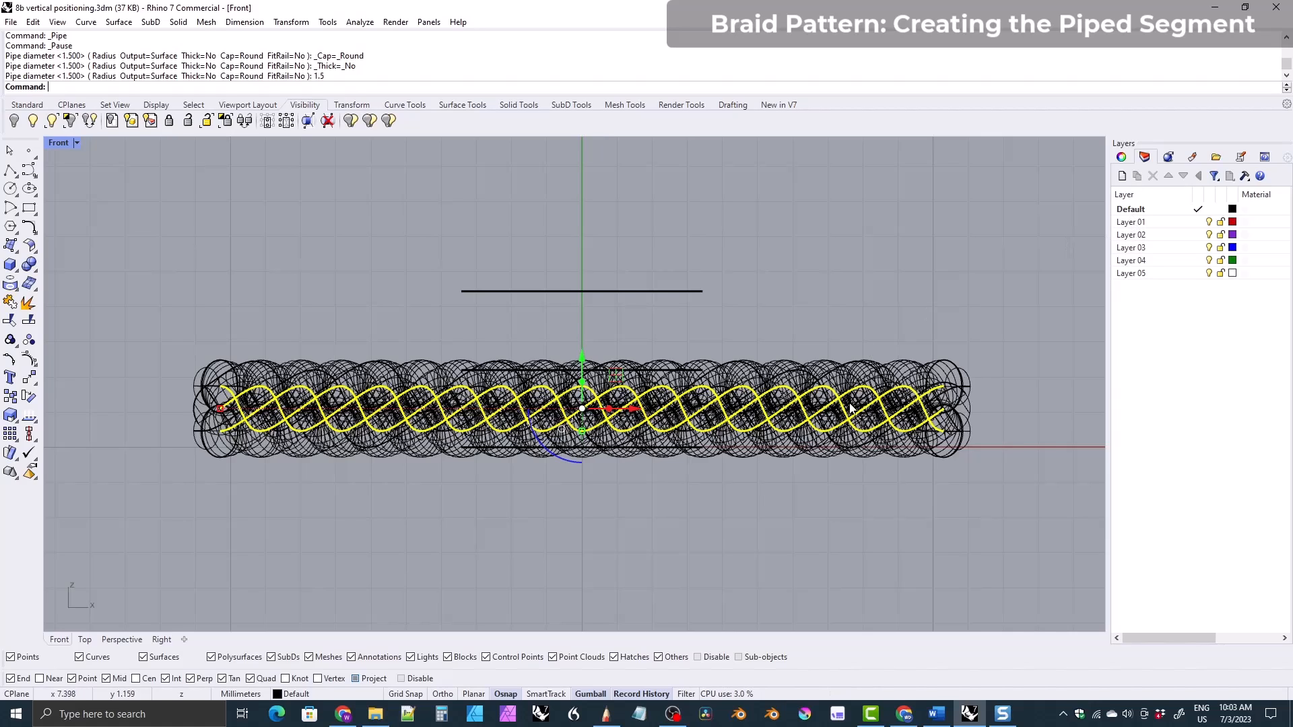
{"action": "right_click", "coordinate": [1130, 223]}
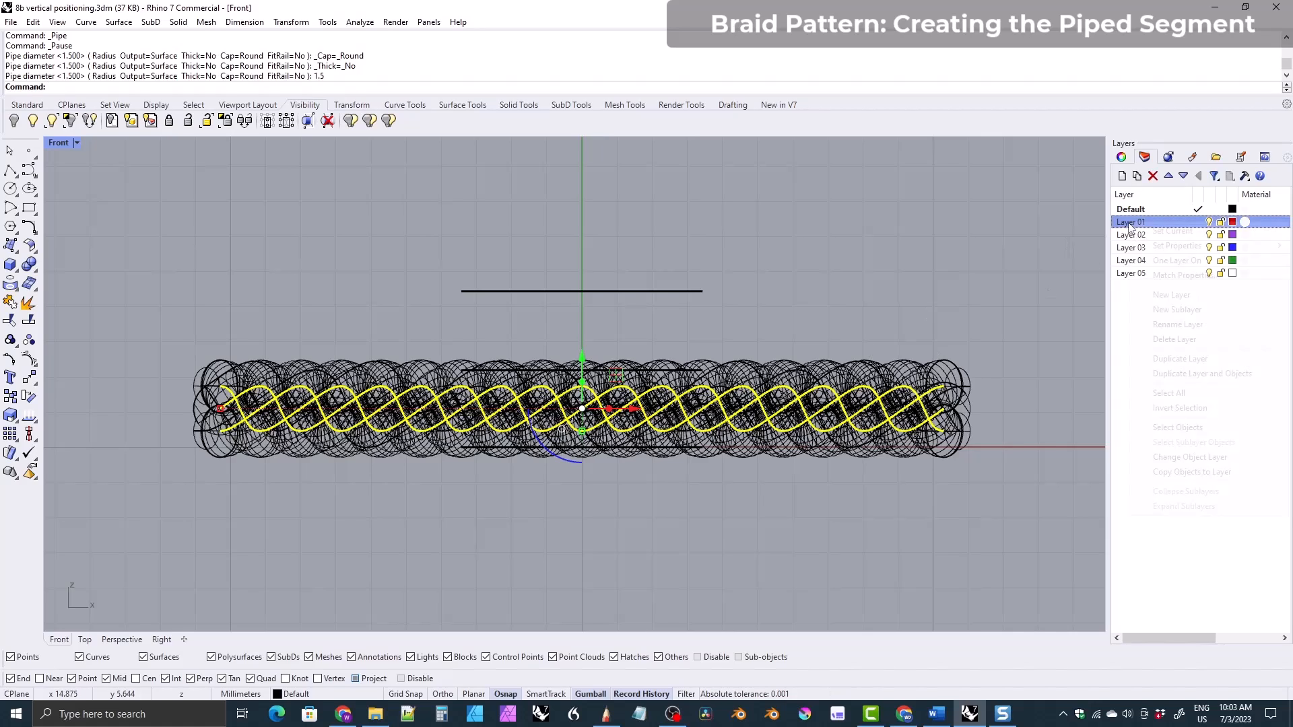
{"action": "left_click", "coordinate": [1162, 457]}
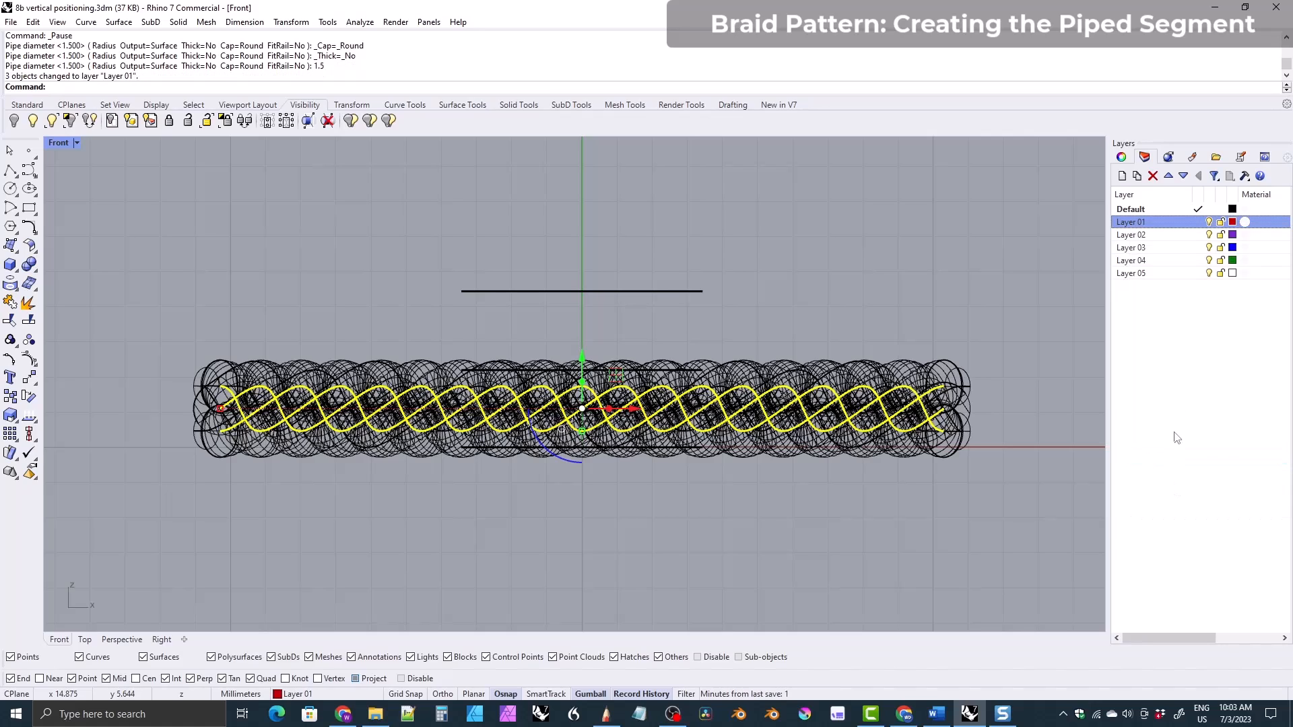
{"action": "key", "text": "Escape"}
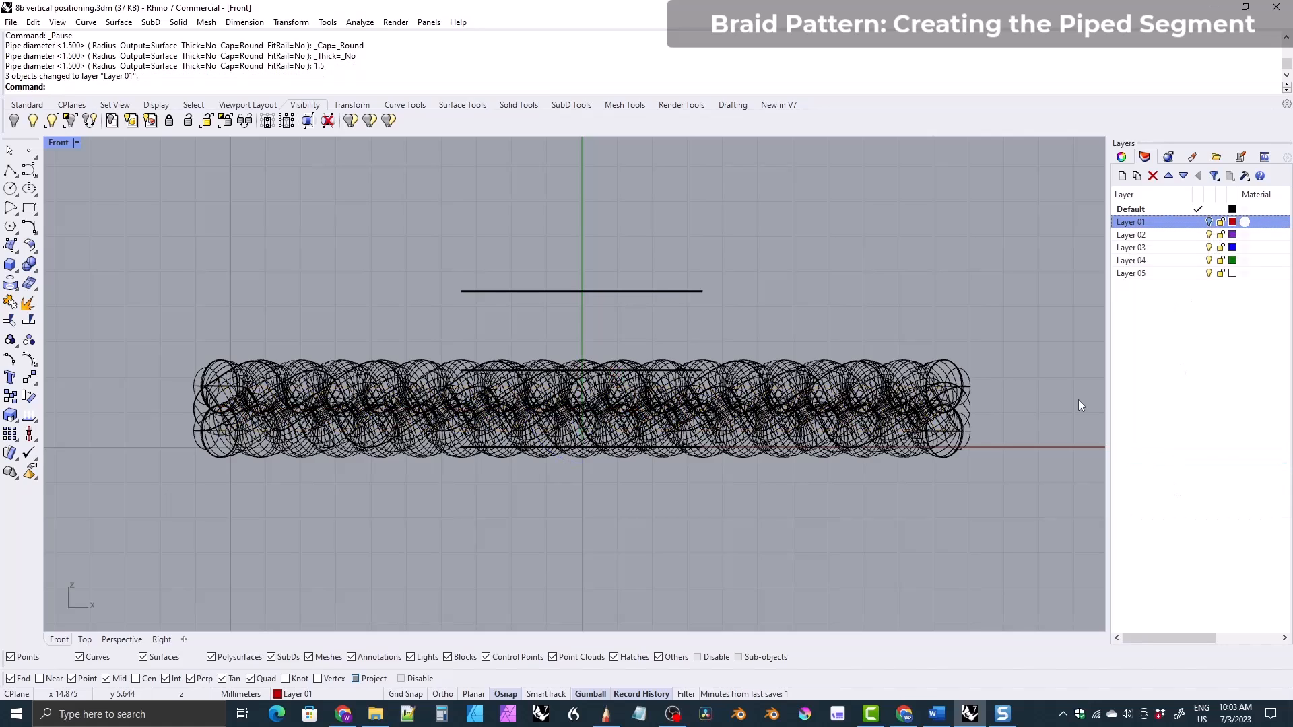
- Examine the piped braid from an angle in the Perspective view
{"action": "mouse_move", "coordinate": [592, 445]}
{"action": "right_mouse_down"}
{"action": "mouse_move", "coordinate": [568, 433]}
{"action": "mouse_move", "coordinate": [581, 443]}
{"action": "right_mouse_up"}
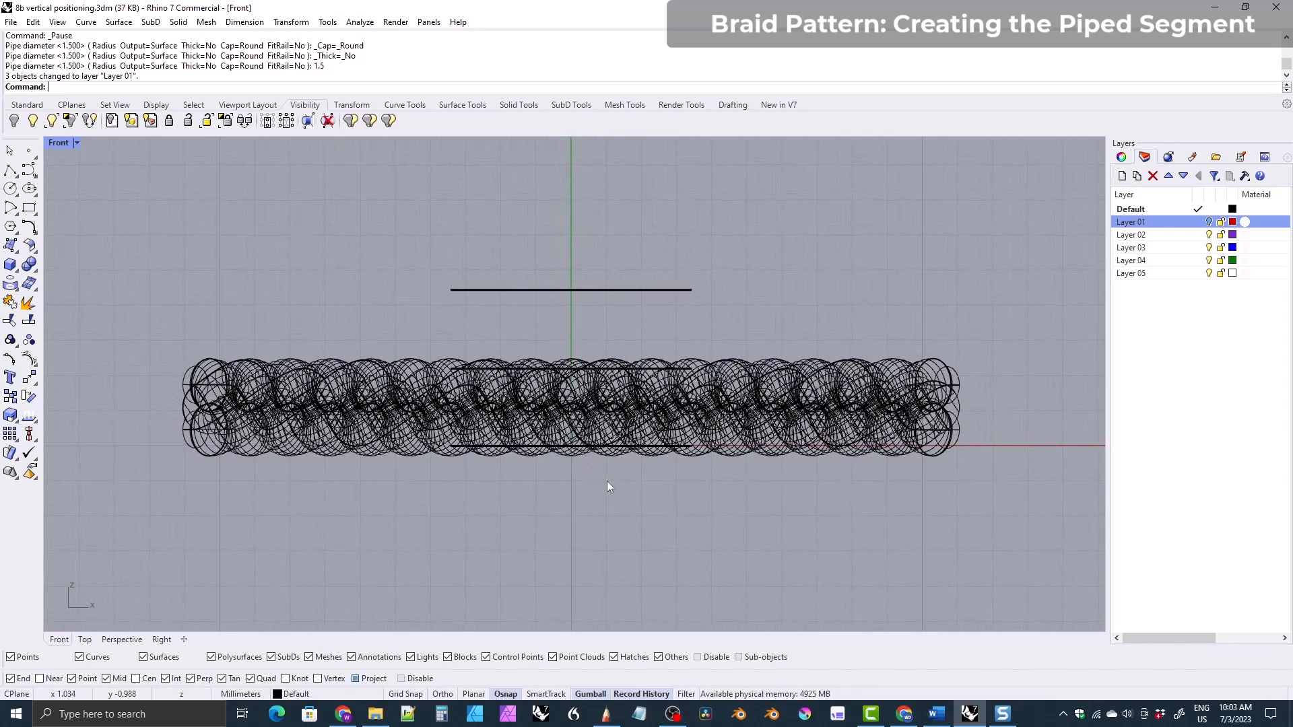
{"action": "left_click", "coordinate": [122, 640]}
{"action": "mouse_move", "coordinate": [379, 394]}
{"action": "right_mouse_down"}
{"action": "mouse_move", "coordinate": [494, 390]}
{"action": "mouse_move", "coordinate": [618, 431]}
{"action": "mouse_move", "coordinate": [756, 407]}
{"action": "mouse_move", "coordinate": [383, 376]}
{"action": "mouse_move", "coordinate": [357, 482]}
{"action": "right_mouse_up"}
{"action": "scroll", "coordinate": [494, 390], "scroll_direction": "down", "scroll_amount": 6}
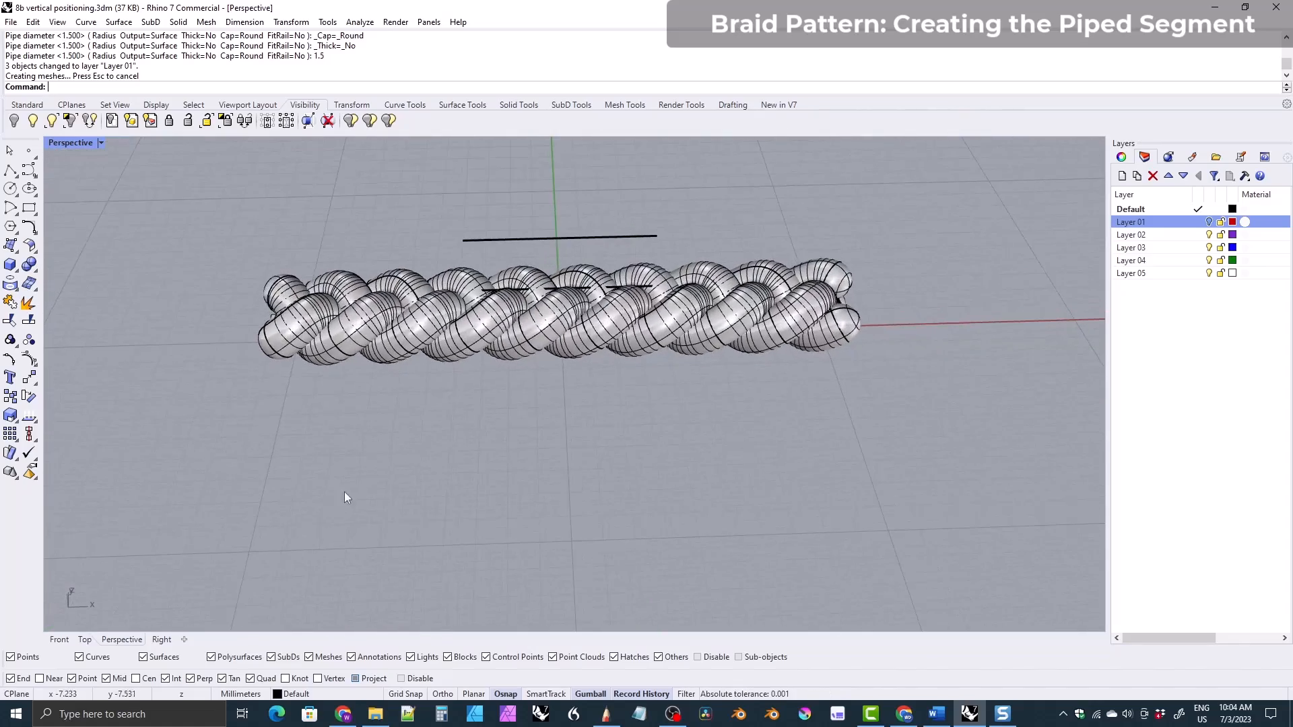
- Scale the three pipes vertically about their centre in the Front view to fit between the two lower guide lines
{"action": "left_click", "coordinate": [59, 640]}
{"action": "right_click_drag", "start_coordinate": [439, 464], "coordinate": [490, 389]}
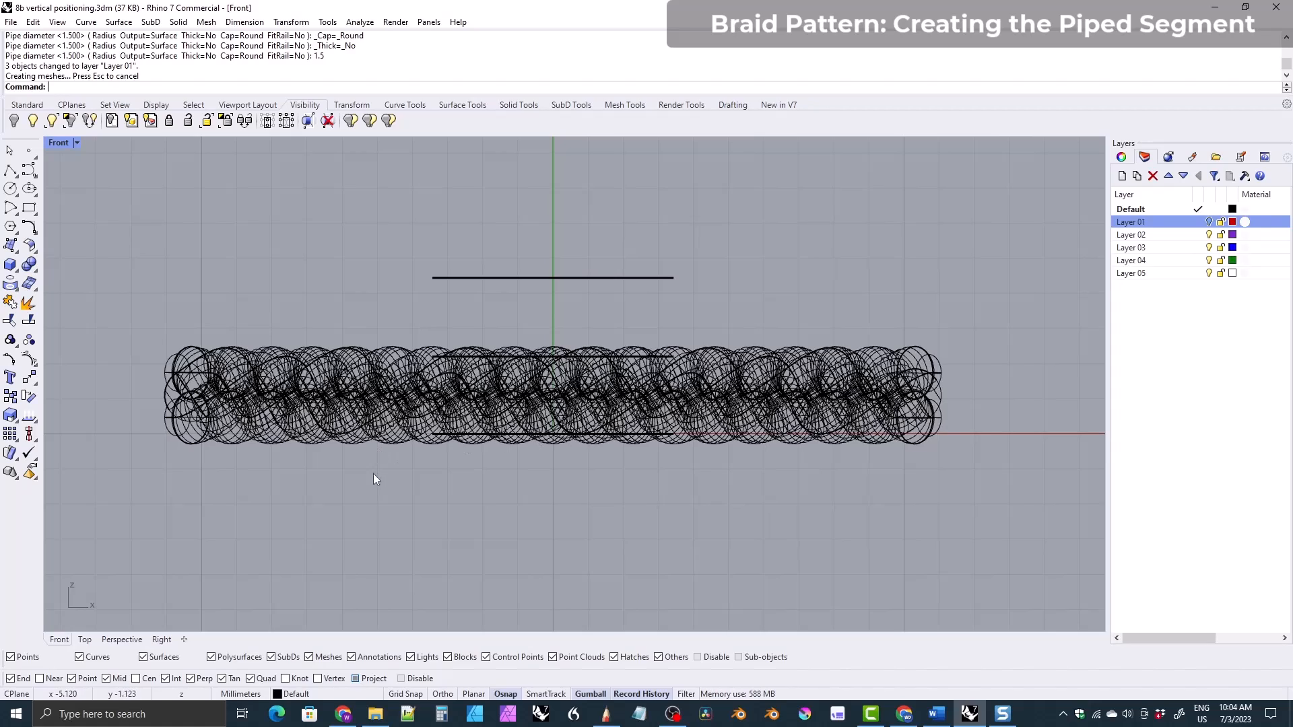
{"action": "left_click_drag", "start_coordinate": [373, 473], "coordinate": [310, 330]}
{"action": "scroll", "coordinate": [506, 437], "scroll_direction": "up", "scroll_amount": 10}
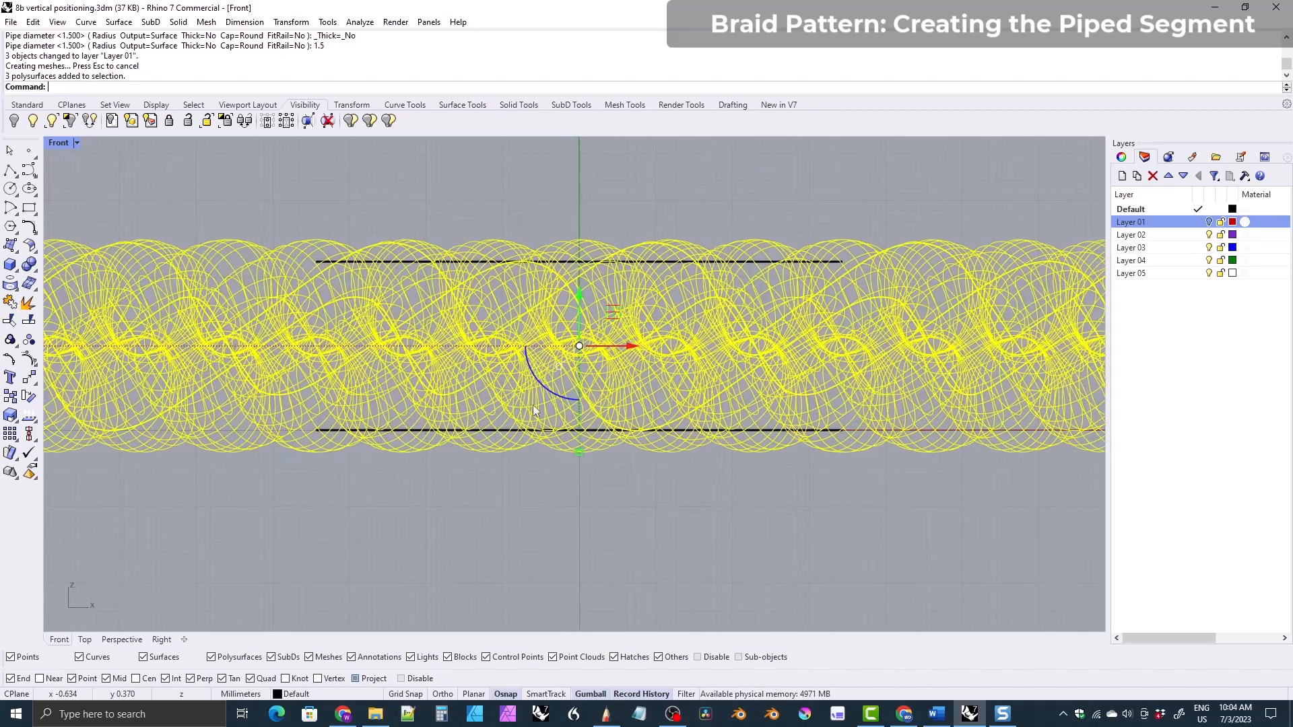
{"action": "right_click_drag", "start_coordinate": [513, 441], "coordinate": [529, 487]}
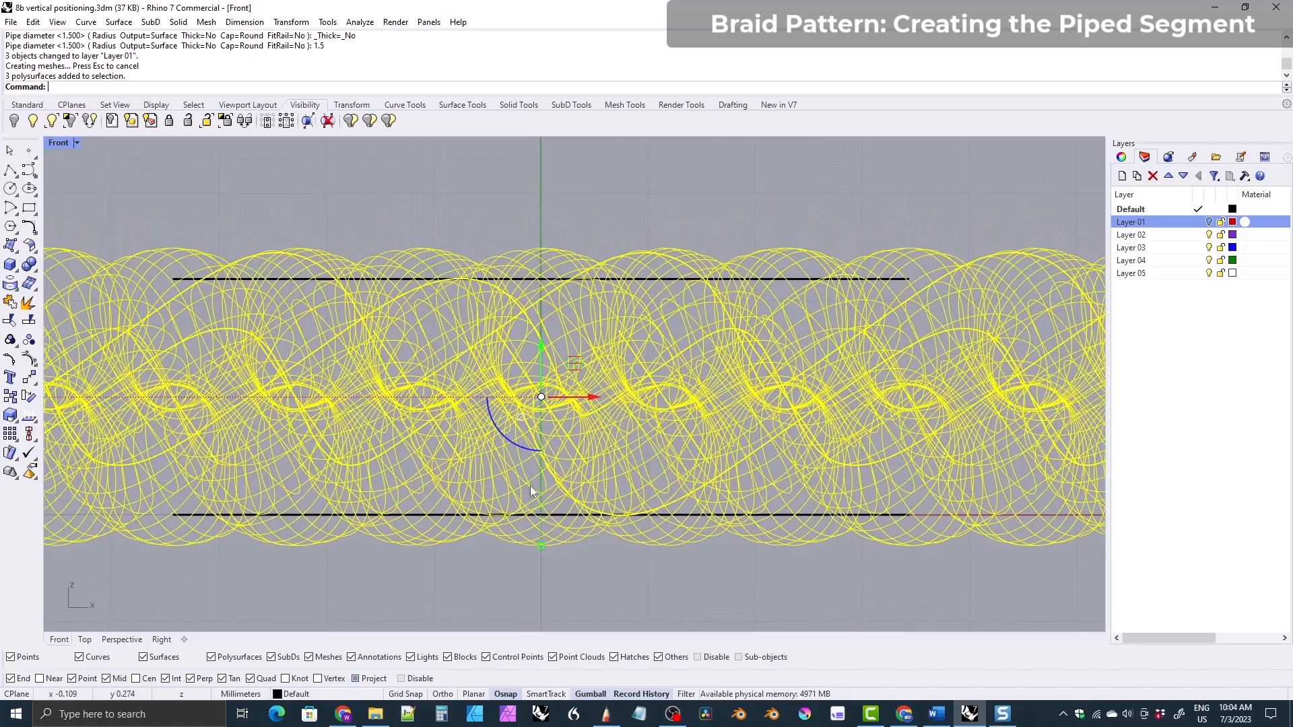
{"action": "left_click_drag", "start_coordinate": [539, 546], "coordinate": [539, 515]}
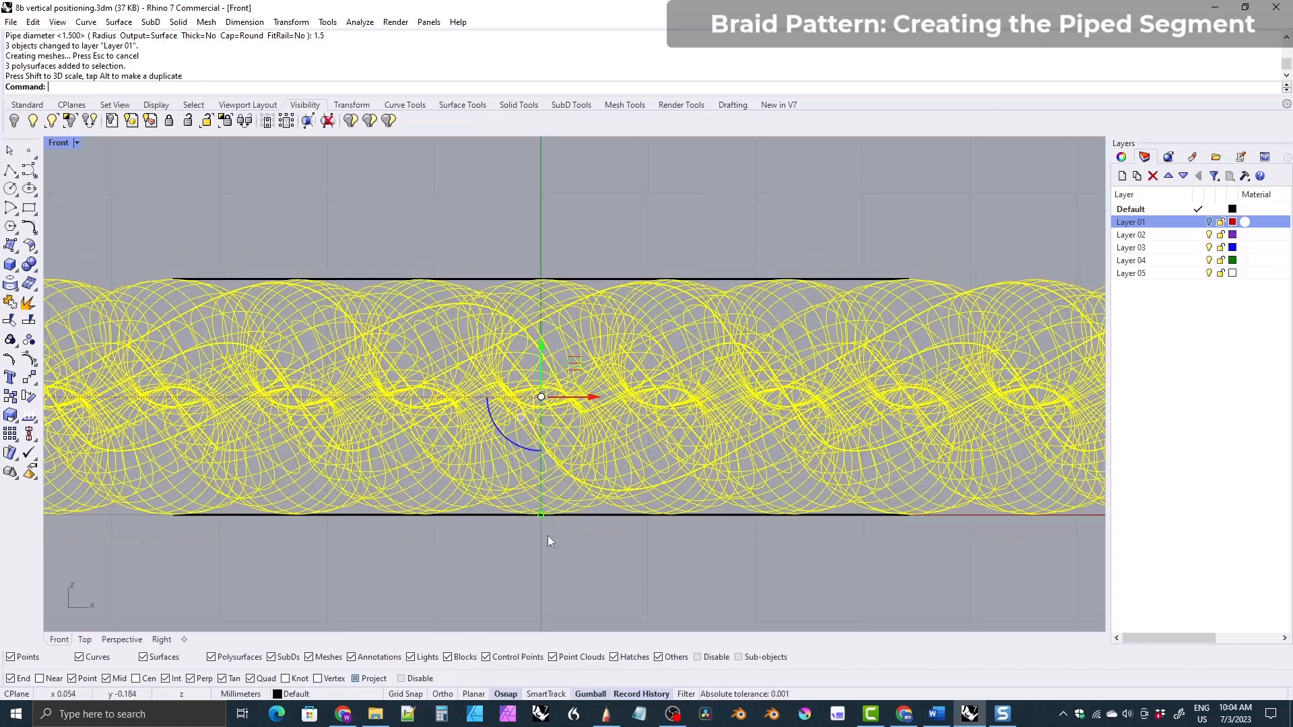
- Set the Front viewport to Shaded display to show the braid's lower edge against the lowest guide line
{"action": "scroll", "coordinate": [532, 518], "scroll_direction": "up", "scroll_amount": 8}
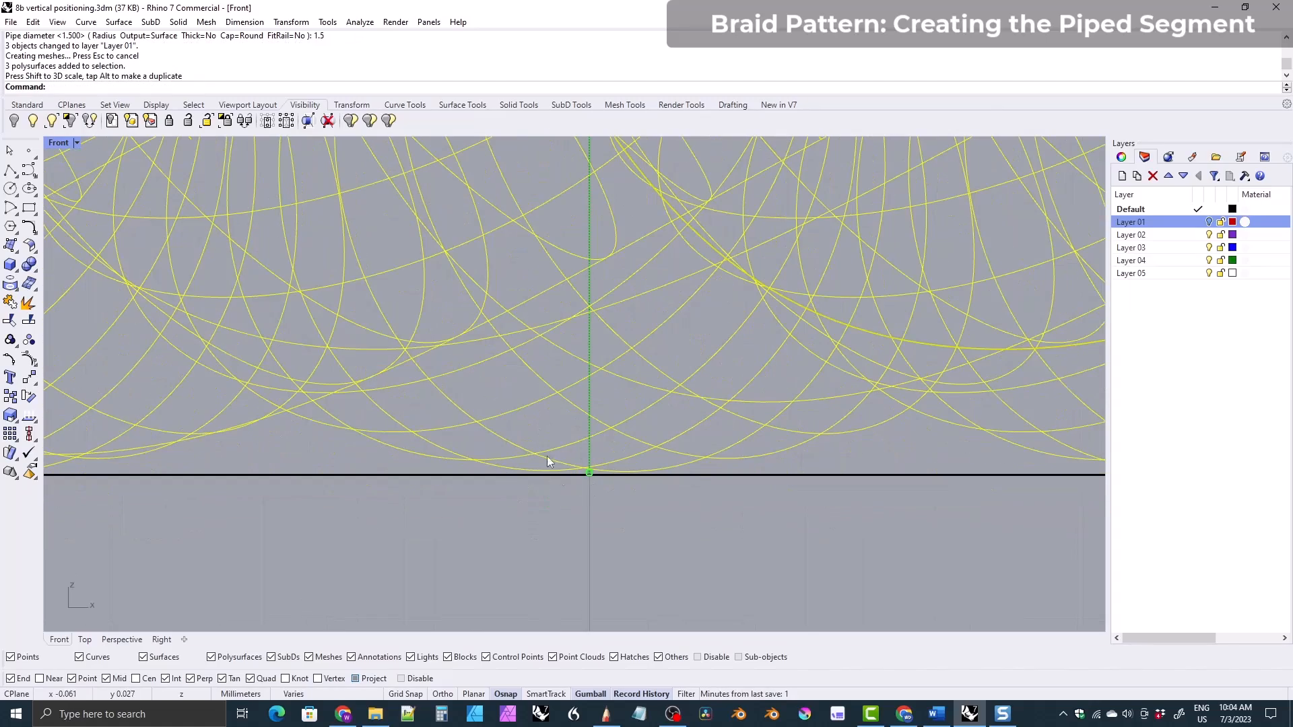
{"action": "left_click", "coordinate": [76, 143]}
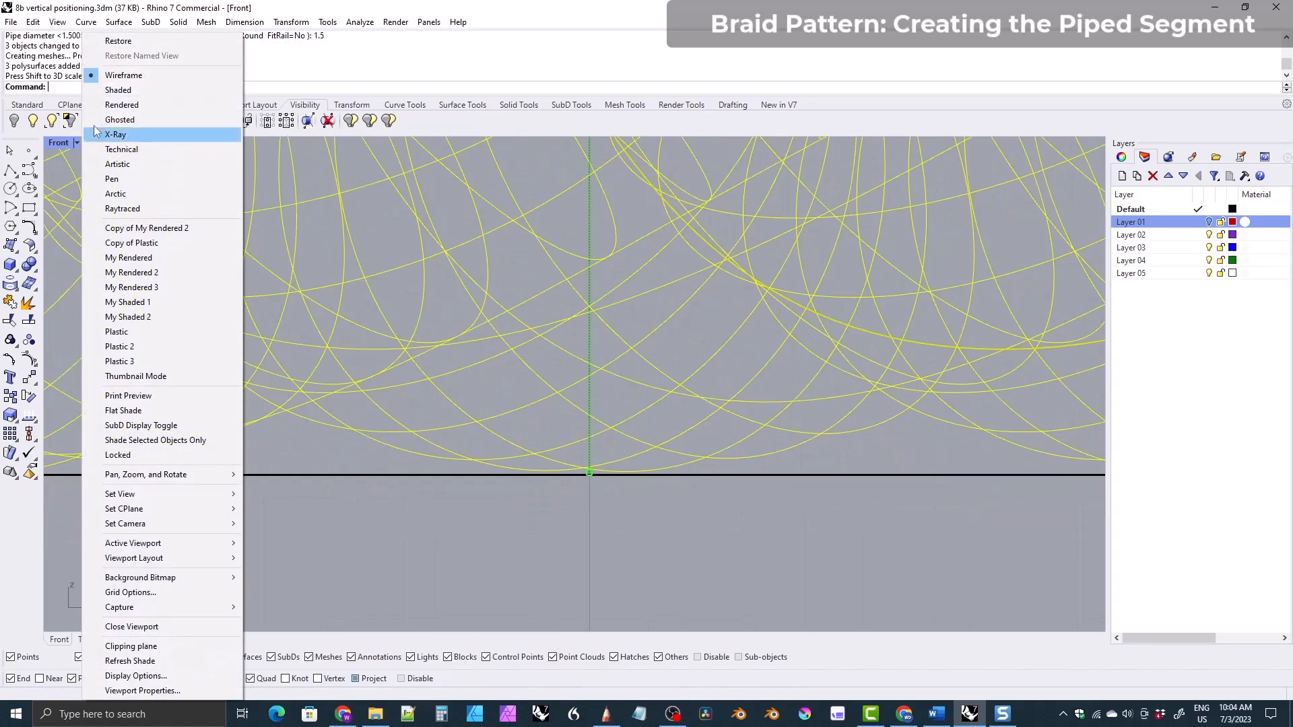
{"action": "left_click", "coordinate": [116, 91]}
{"action": "scroll", "coordinate": [567, 483], "scroll_direction": "up", "scroll_amount": 4}
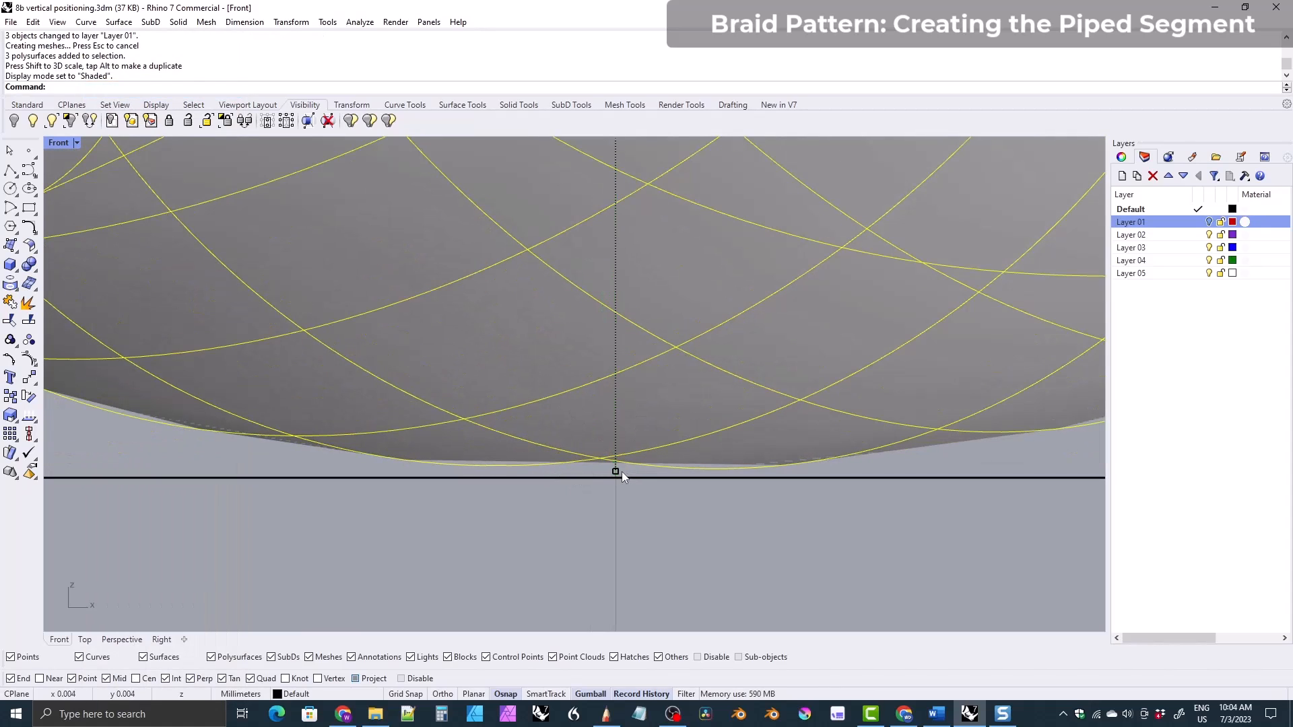
- Fine-tune the vertical scale of the three pipes so their lower edges reach just past the lowest guide line
{"action": "mouse_move", "coordinate": [615, 473]}
{"action": "left_mouse_down"}
{"action": "mouse_move", "coordinate": [614, 495]}
{"action": "mouse_move", "coordinate": [615, 448]}
{"action": "left_mouse_up"}
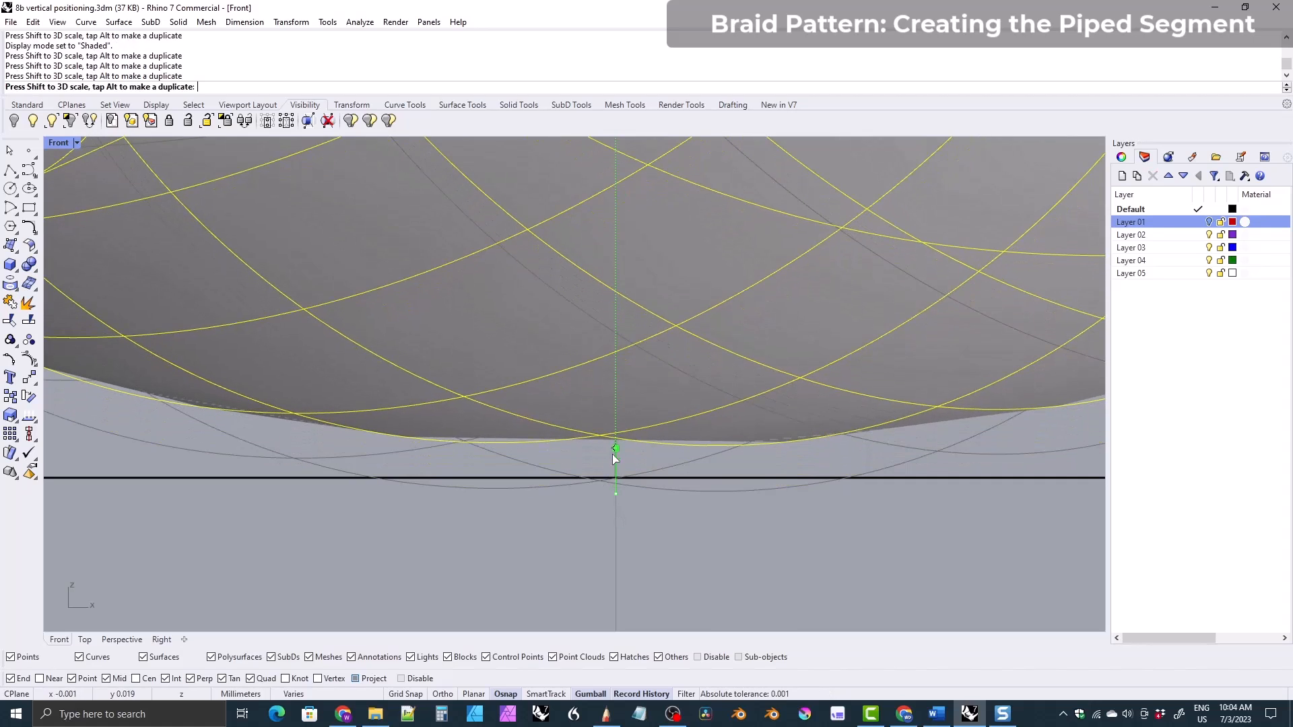
{"action": "scroll", "coordinate": [620, 464], "scroll_direction": "down", "scroll_amount": 3}
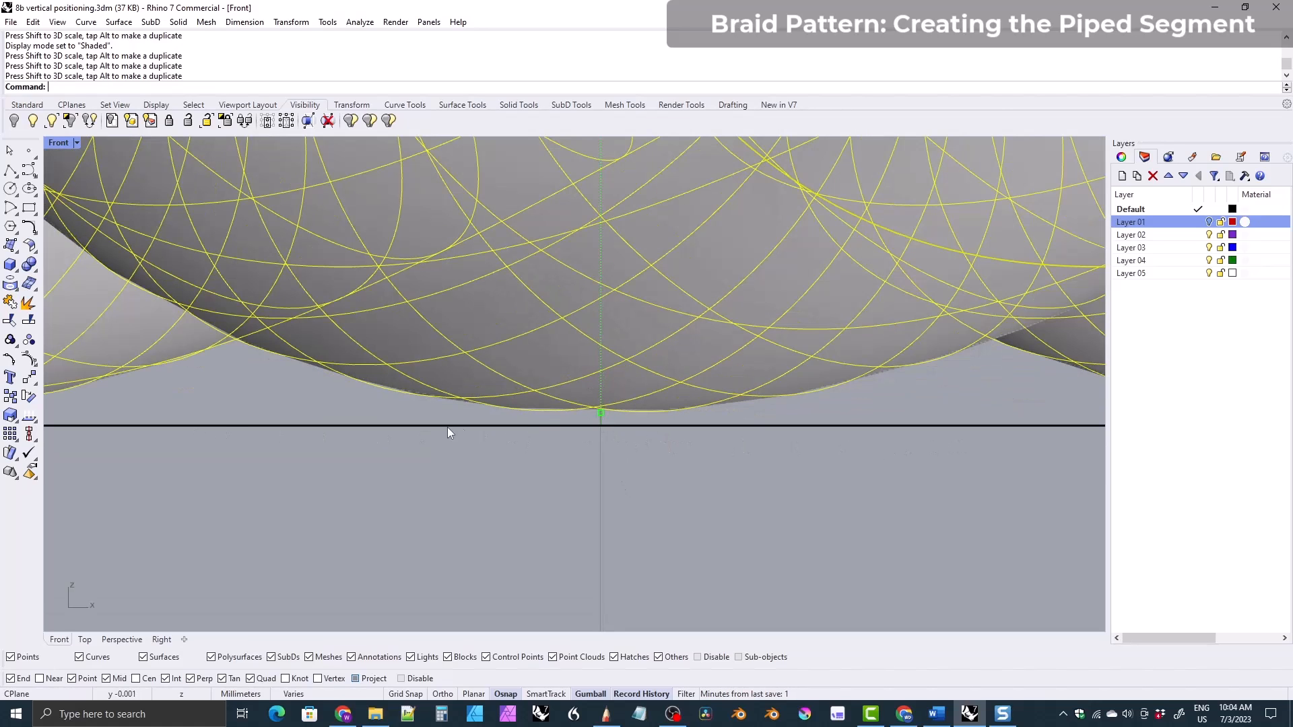
{"action": "scroll", "coordinate": [455, 395], "scroll_direction": "down", "scroll_amount": 3}
{"action": "scroll", "coordinate": [629, 421], "scroll_direction": "up", "scroll_amount": 4}
{"action": "left_click_drag", "start_coordinate": [684, 418], "coordinate": [683, 412]}
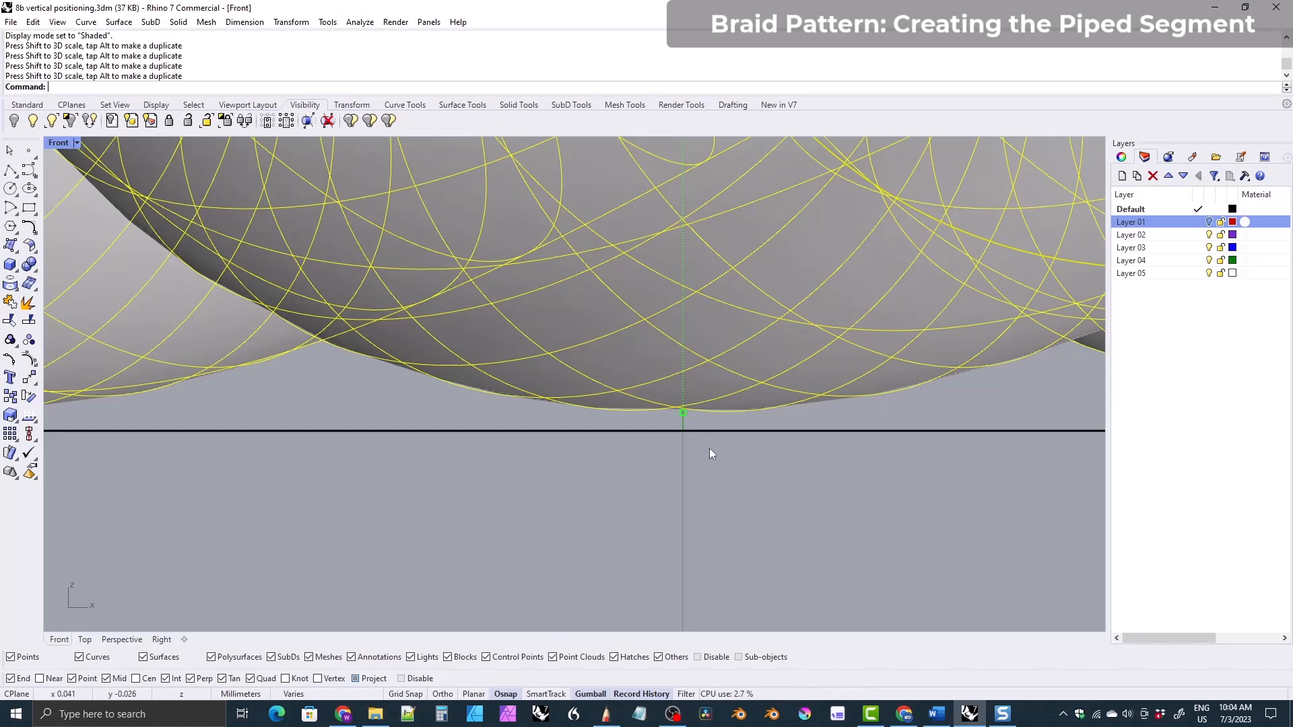
{"action": "left_click_drag", "start_coordinate": [681, 412], "coordinate": [682, 437]}
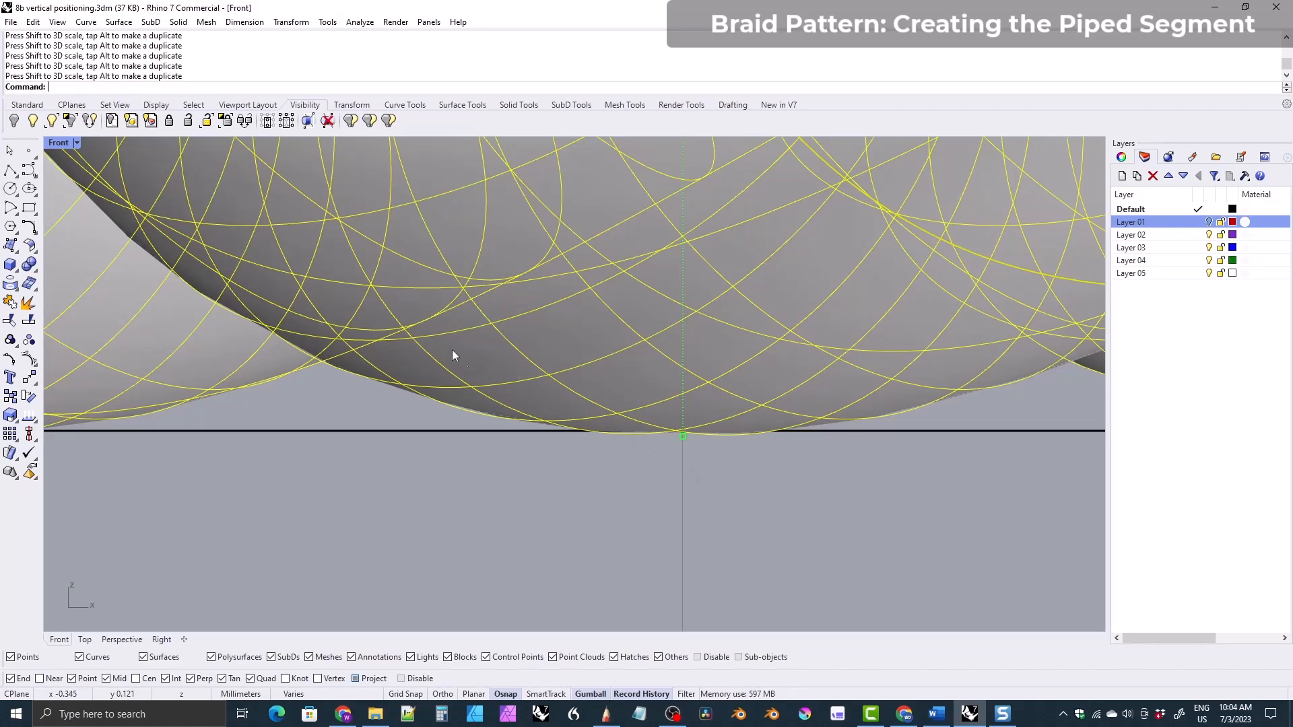
- Examine the fit of the scaled braid pipes between the two lower guide lines, close up and along the segment
{"action": "scroll", "coordinate": [357, 375], "scroll_direction": "down", "scroll_amount": 2}
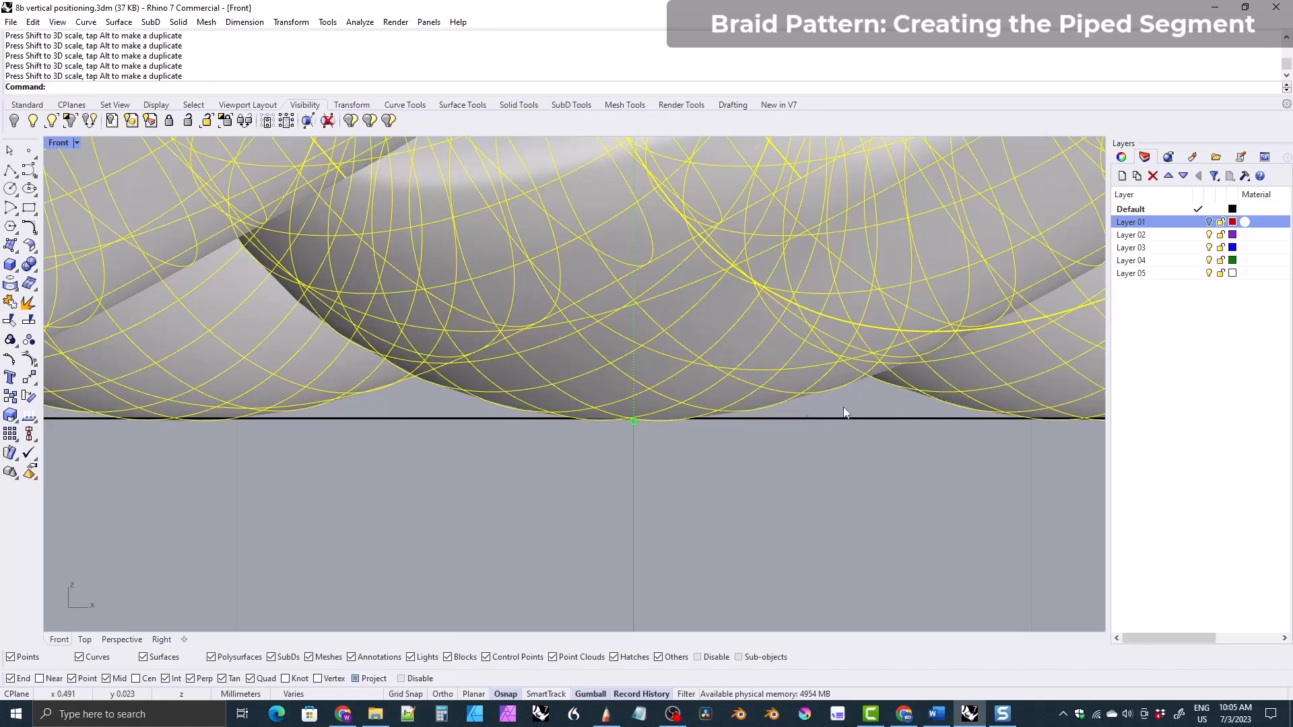
{"action": "scroll", "coordinate": [502, 330], "scroll_direction": "down", "scroll_amount": 2}
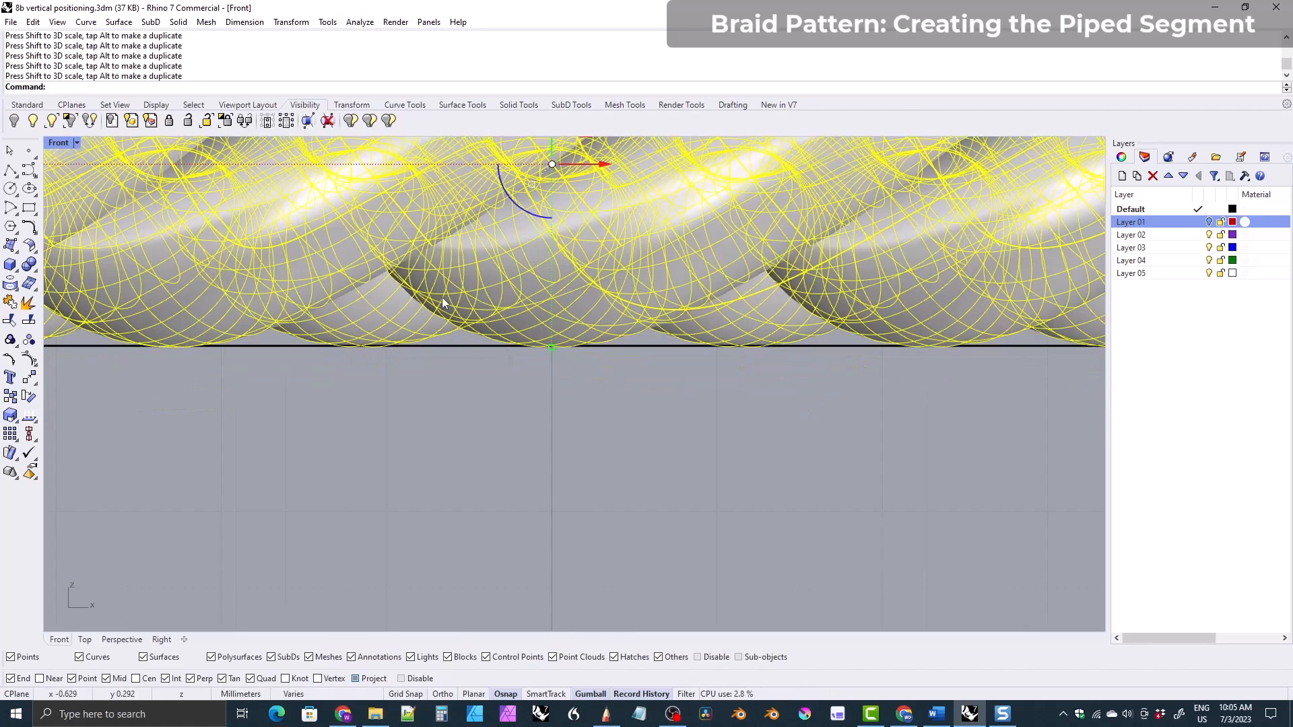
{"action": "right_click_drag", "start_coordinate": [476, 312], "coordinate": [507, 386]}
{"action": "scroll", "coordinate": [498, 325], "scroll_direction": "down", "scroll_amount": 3}
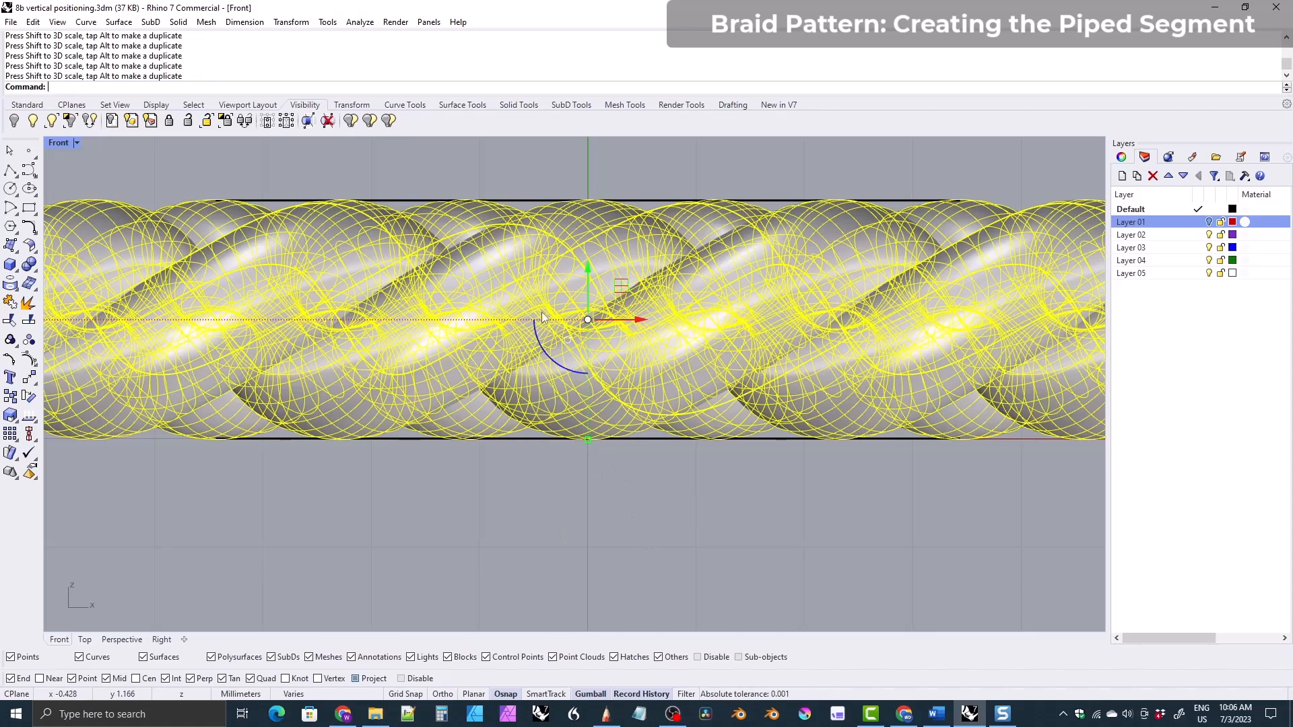
{"action": "scroll", "coordinate": [555, 350], "scroll_direction": "down", "scroll_amount": 3}
{"action": "right_click_drag", "start_coordinate": [556, 350], "coordinate": [563, 366]}
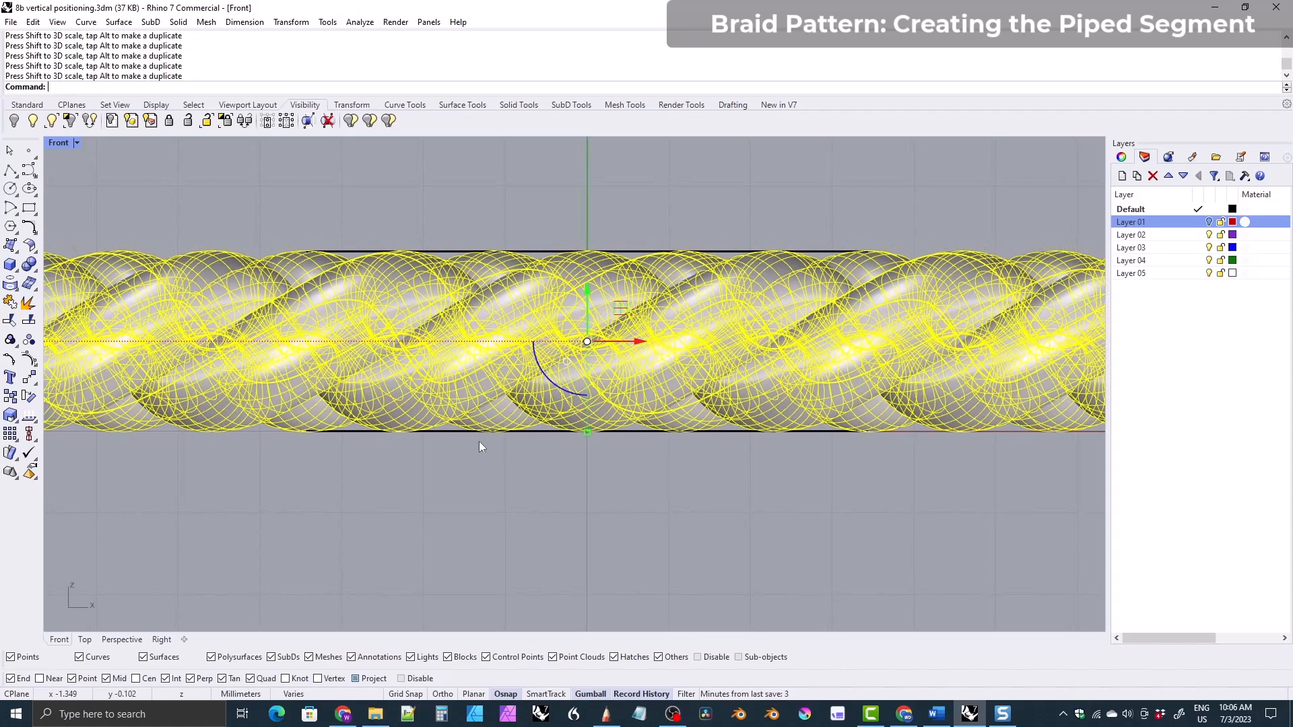
{"action": "scroll", "coordinate": [564, 439], "scroll_direction": "up", "scroll_amount": 5}
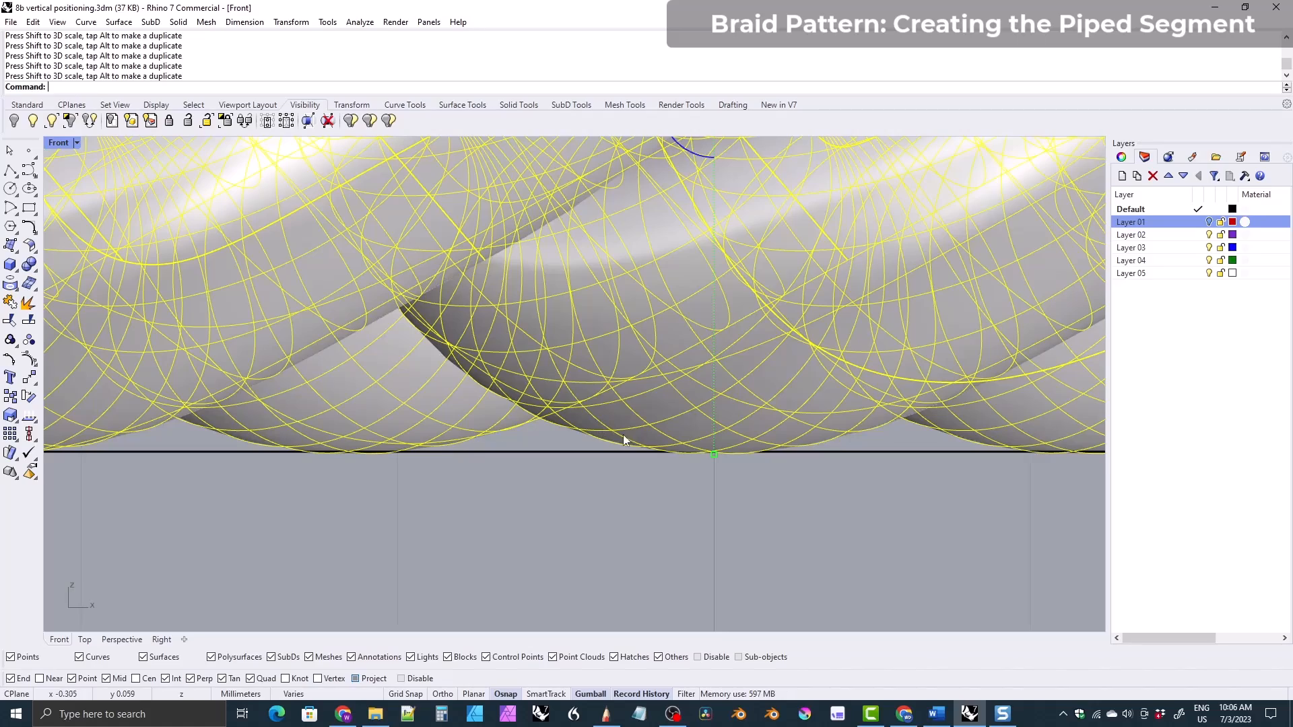
{"action": "scroll", "coordinate": [794, 444], "scroll_direction": "down", "scroll_amount": 5}
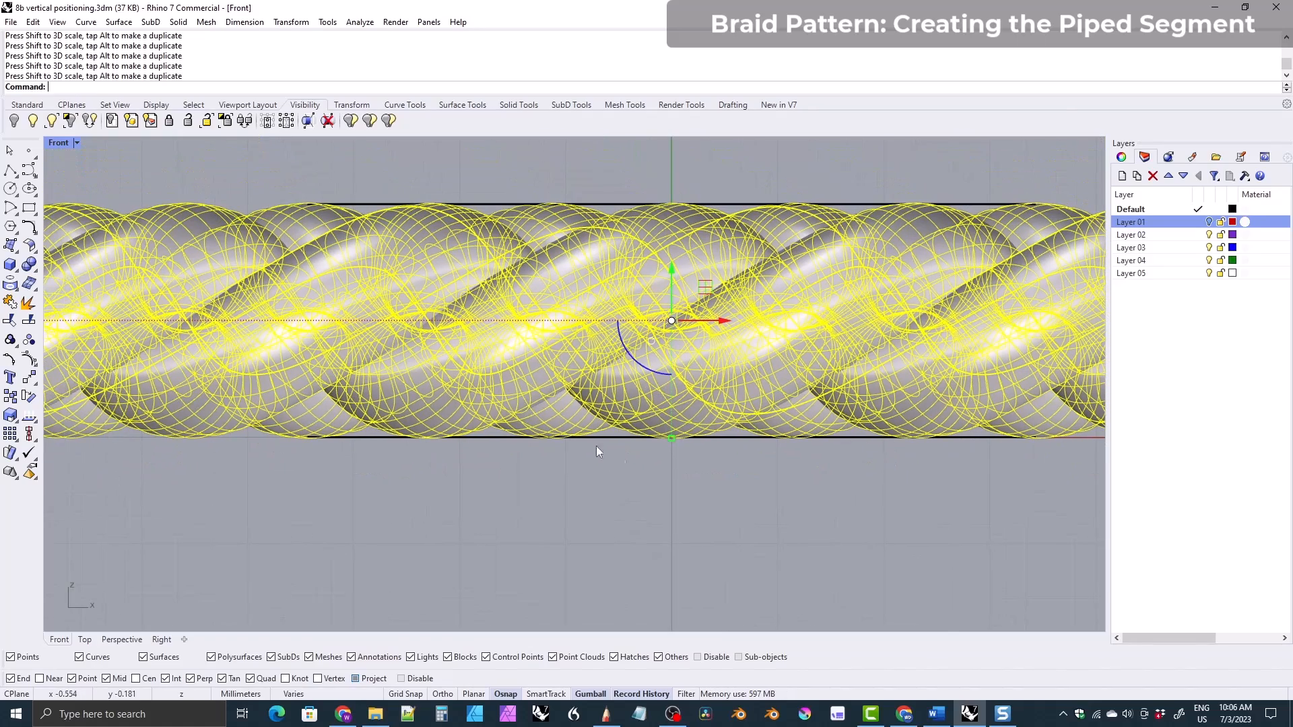
{"action": "scroll", "coordinate": [433, 385], "scroll_direction": "down", "scroll_amount": 3}
{"action": "right_click_drag", "start_coordinate": [422, 384], "coordinate": [436, 389]}
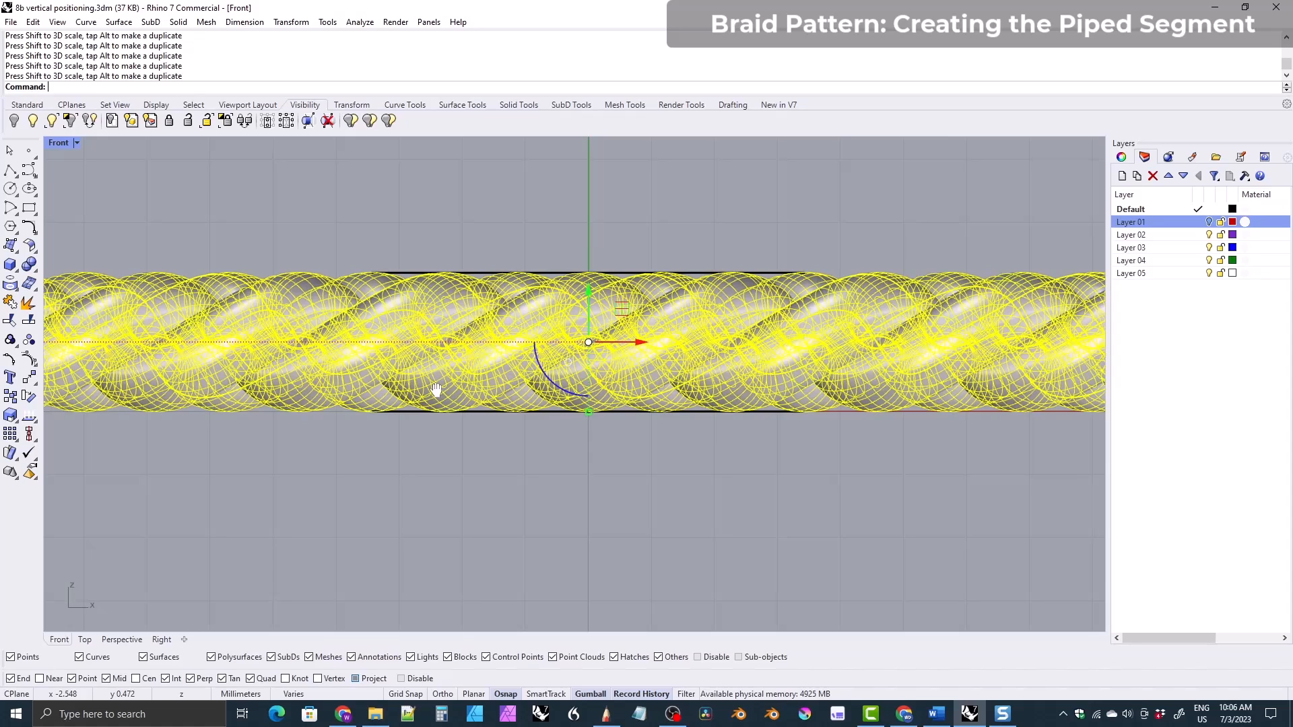
{"action": "right_click_drag", "start_coordinate": [436, 390], "coordinate": [437, 403]}
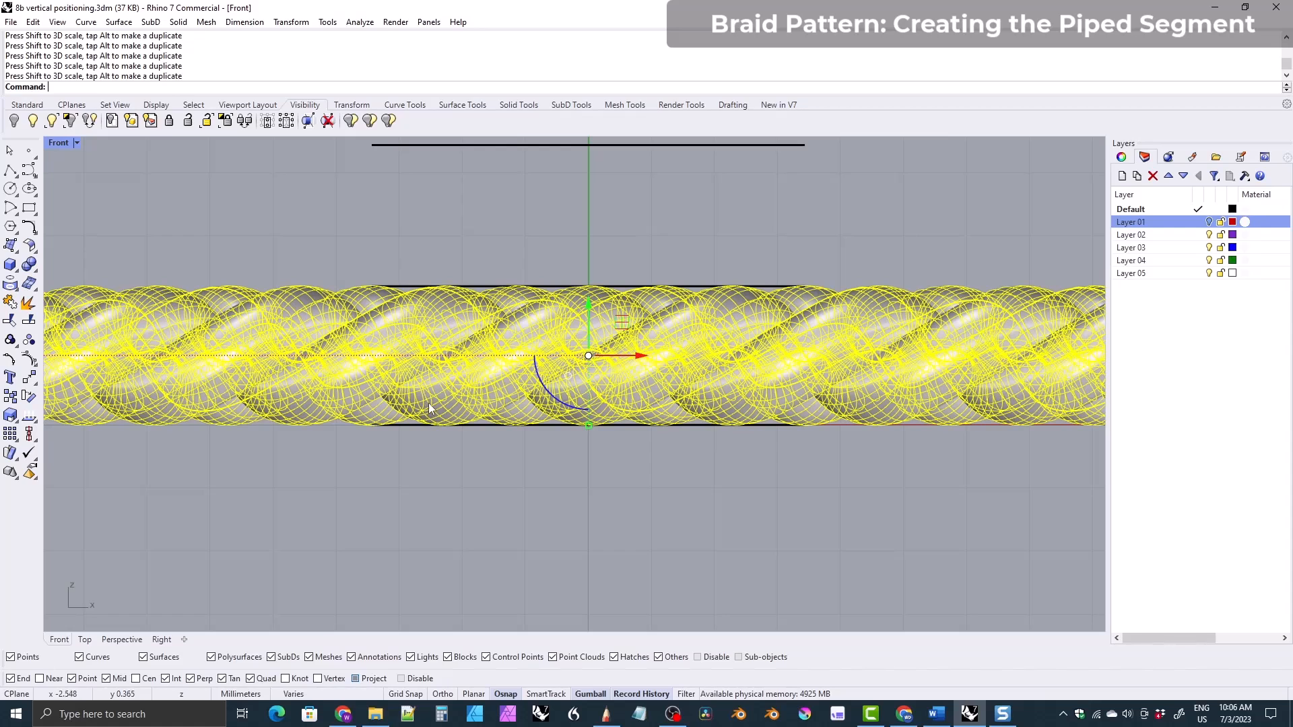
{"action": "right_click_drag", "start_coordinate": [408, 340], "coordinate": [402, 381]}
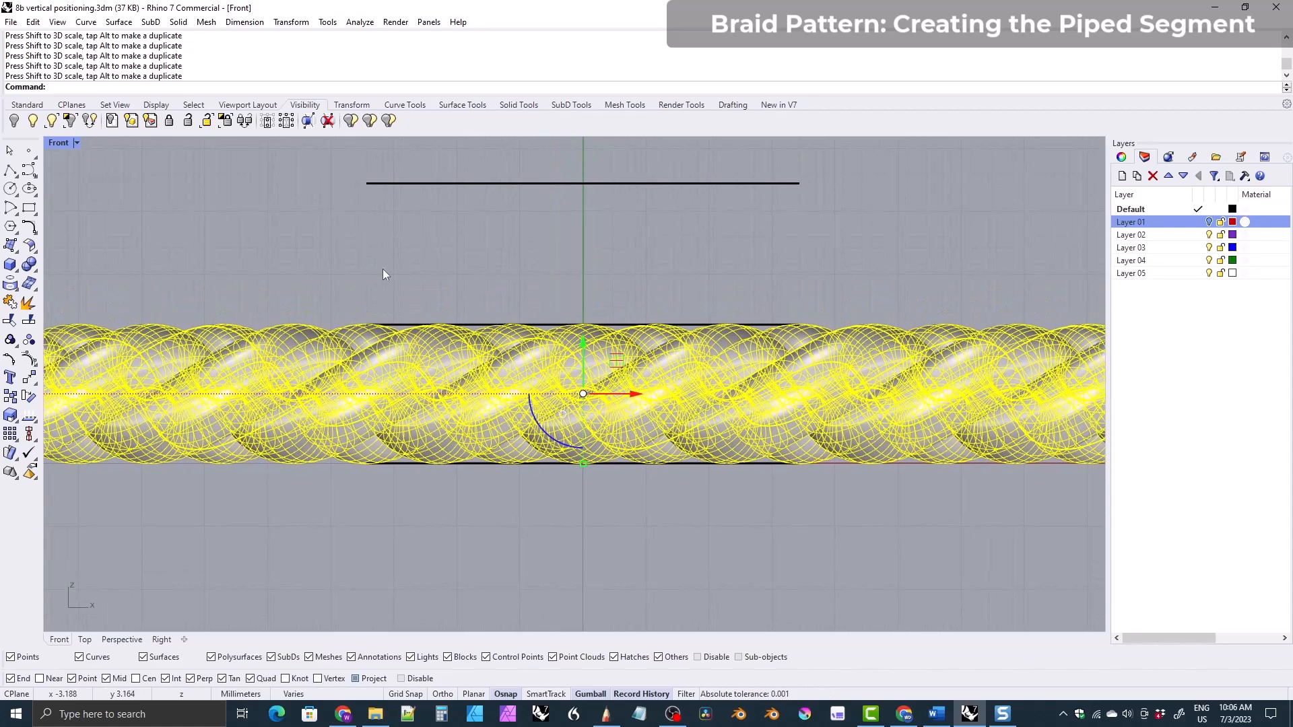
- Set the Front viewport to Wireframe display with the whole piped braid in view
{"action": "scroll", "coordinate": [586, 355], "scroll_direction": "down", "scroll_amount": 2}
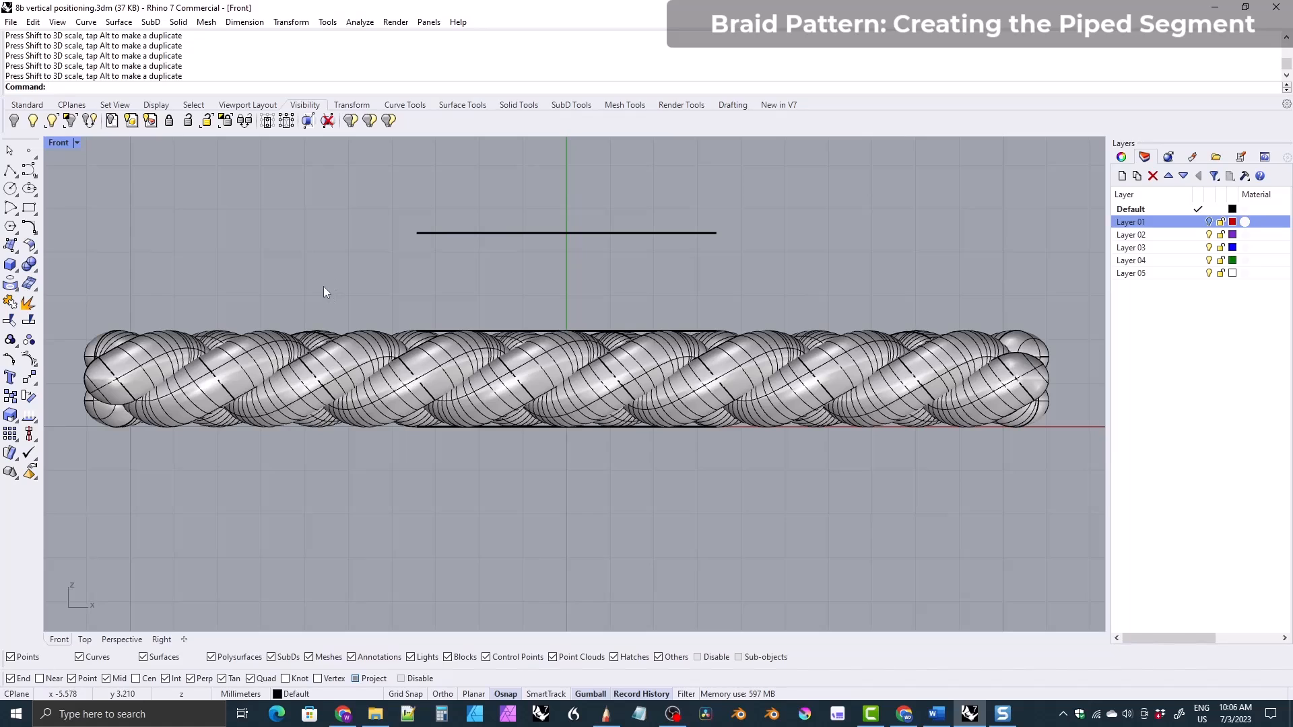
{"action": "left_click", "coordinate": [78, 143]}
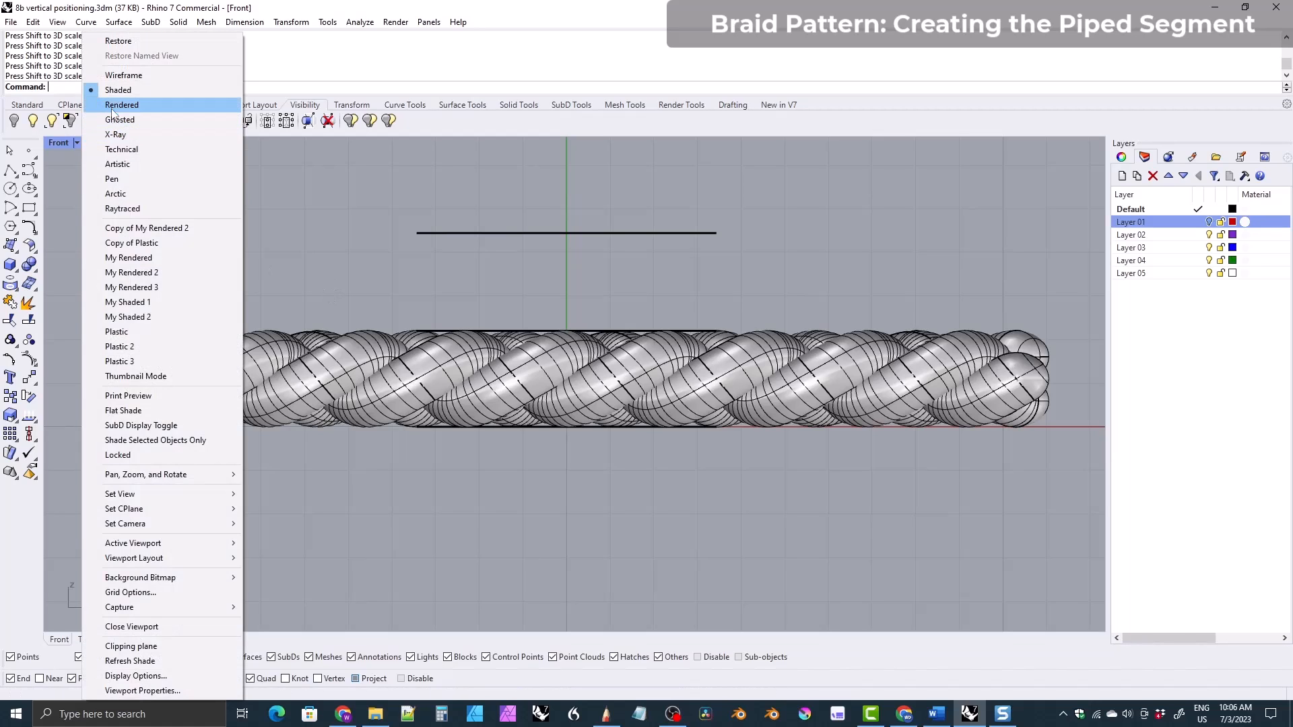
{"action": "left_click", "coordinate": [107, 74]}
{"action": "right_click_drag", "start_coordinate": [377, 268], "coordinate": [371, 264]}
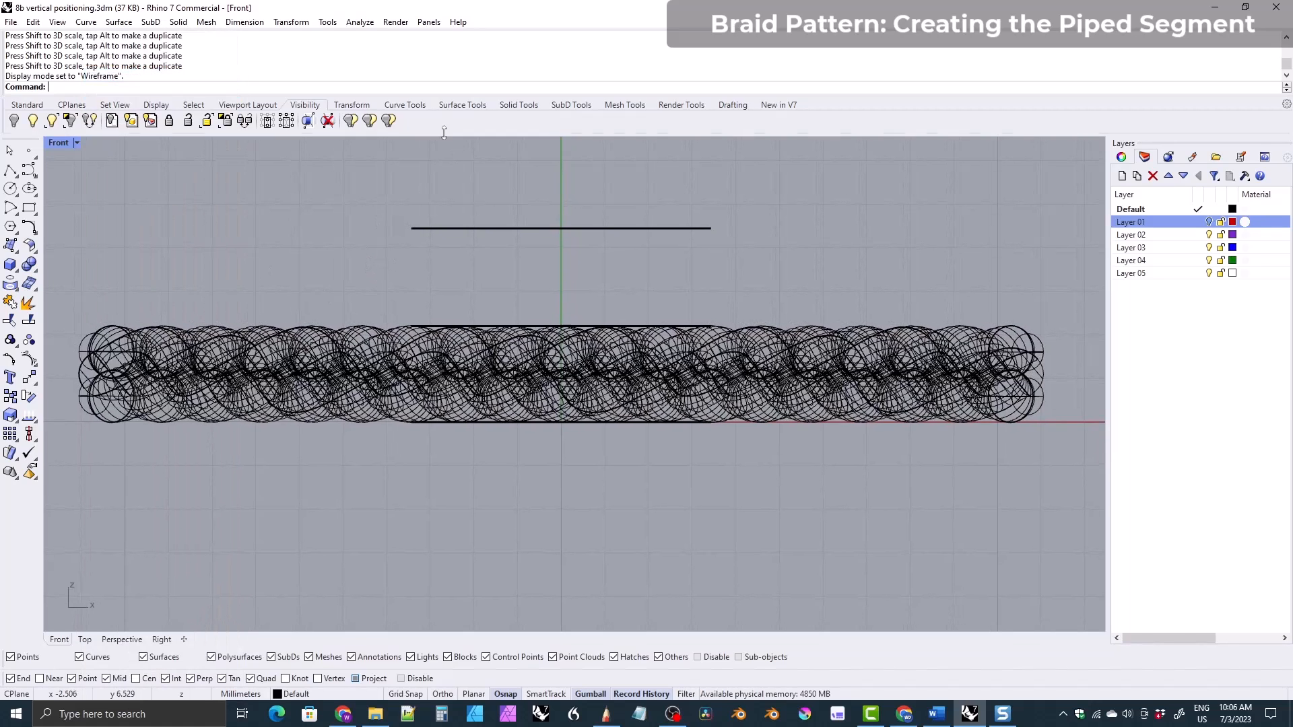
- Draw two vertical lines in the Front view from both ends of the upper guide line down past the braid
{"action": "left_click", "coordinate": [405, 105]}
{"action": "left_click", "coordinate": [29, 283]}
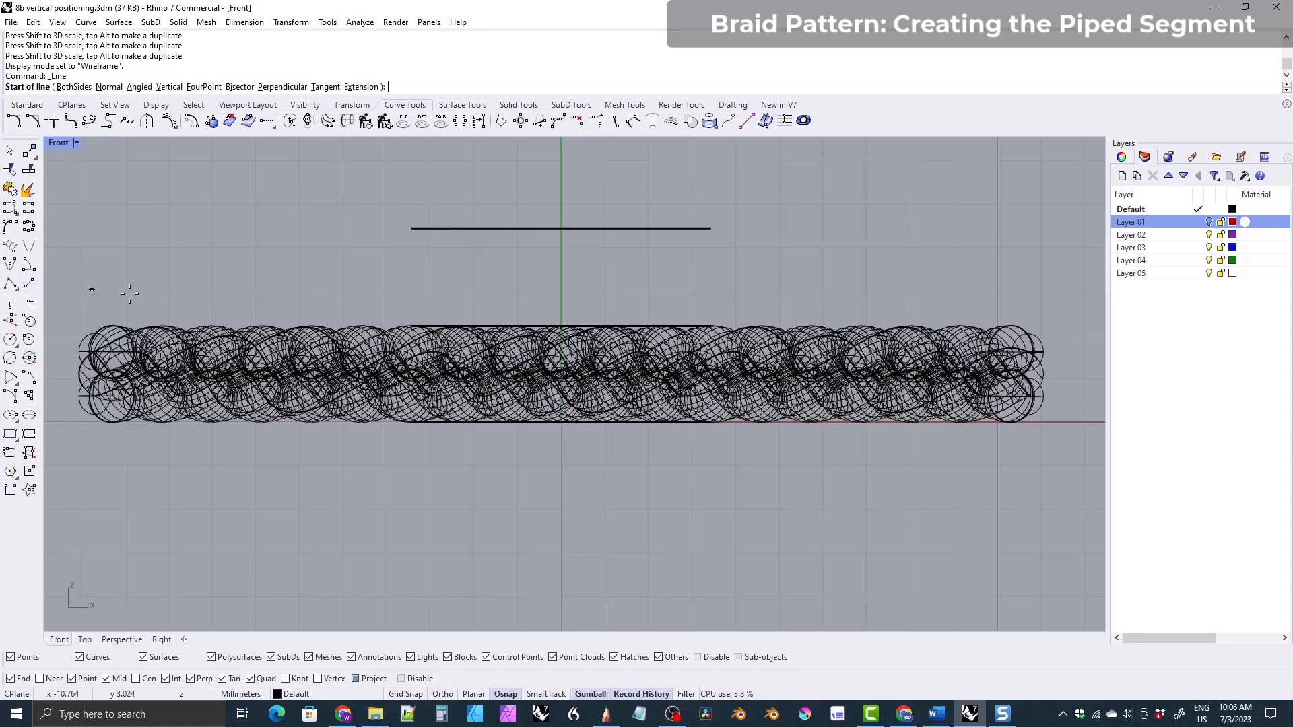
{"action": "left_click", "coordinate": [411, 228]}
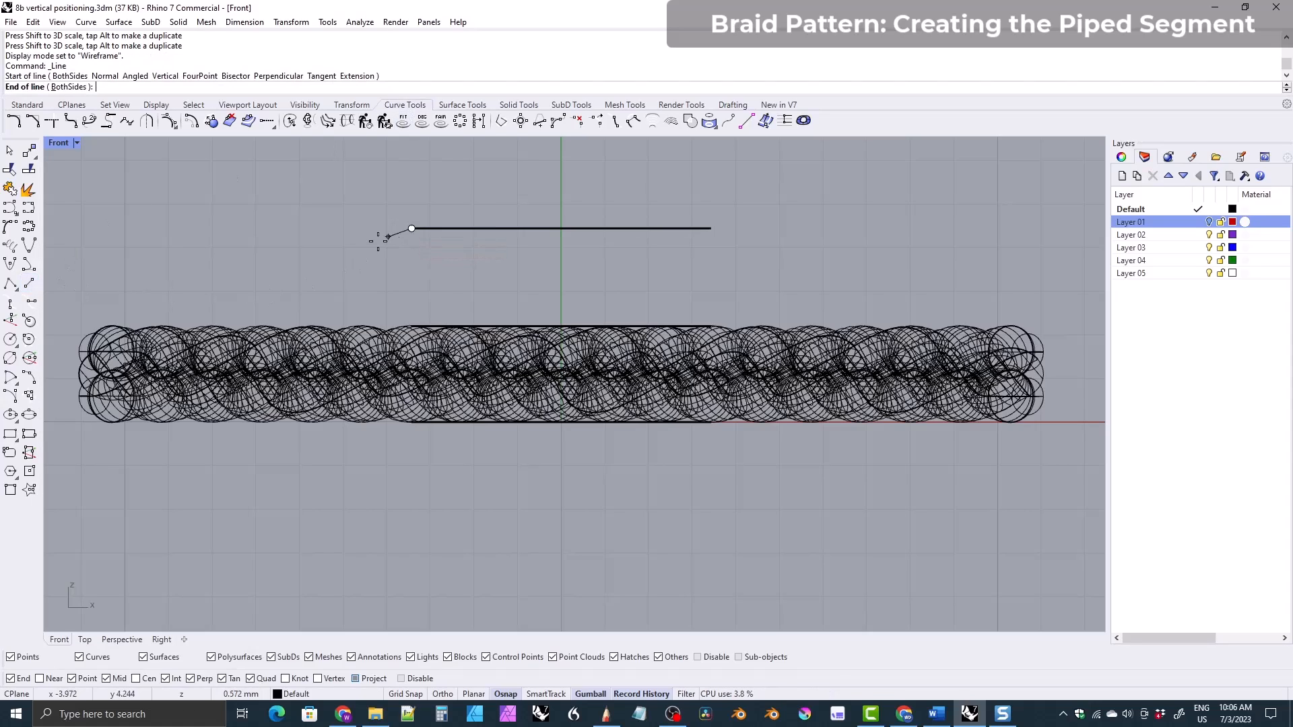
{"action": "key", "text": "shift"}
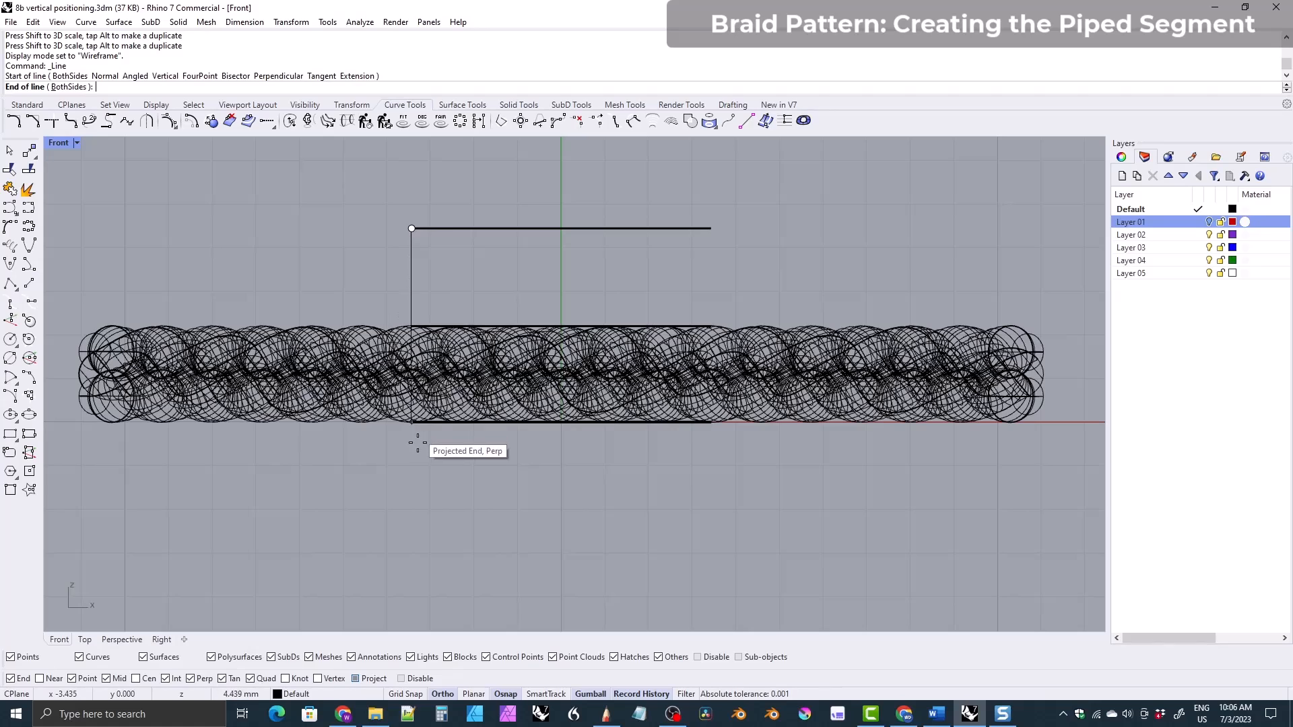
{"action": "left_click", "coordinate": [418, 499]}
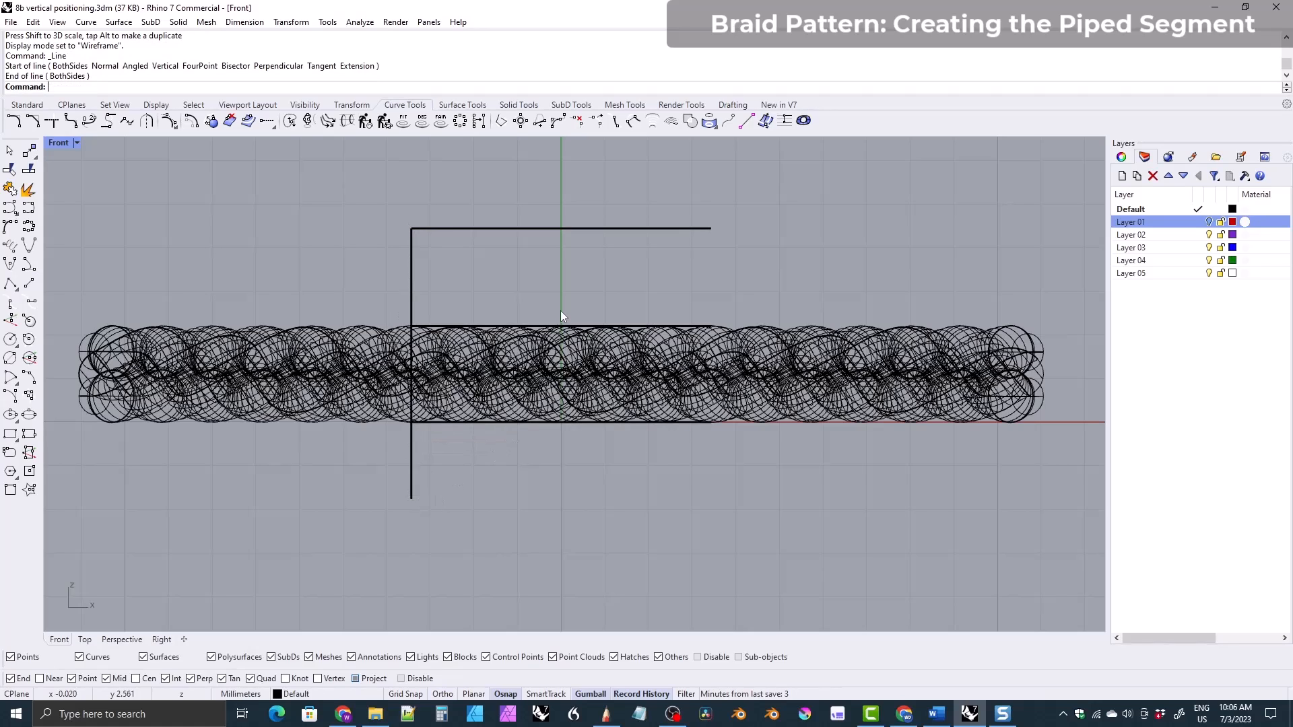
{"action": "key", "text": "Return"}
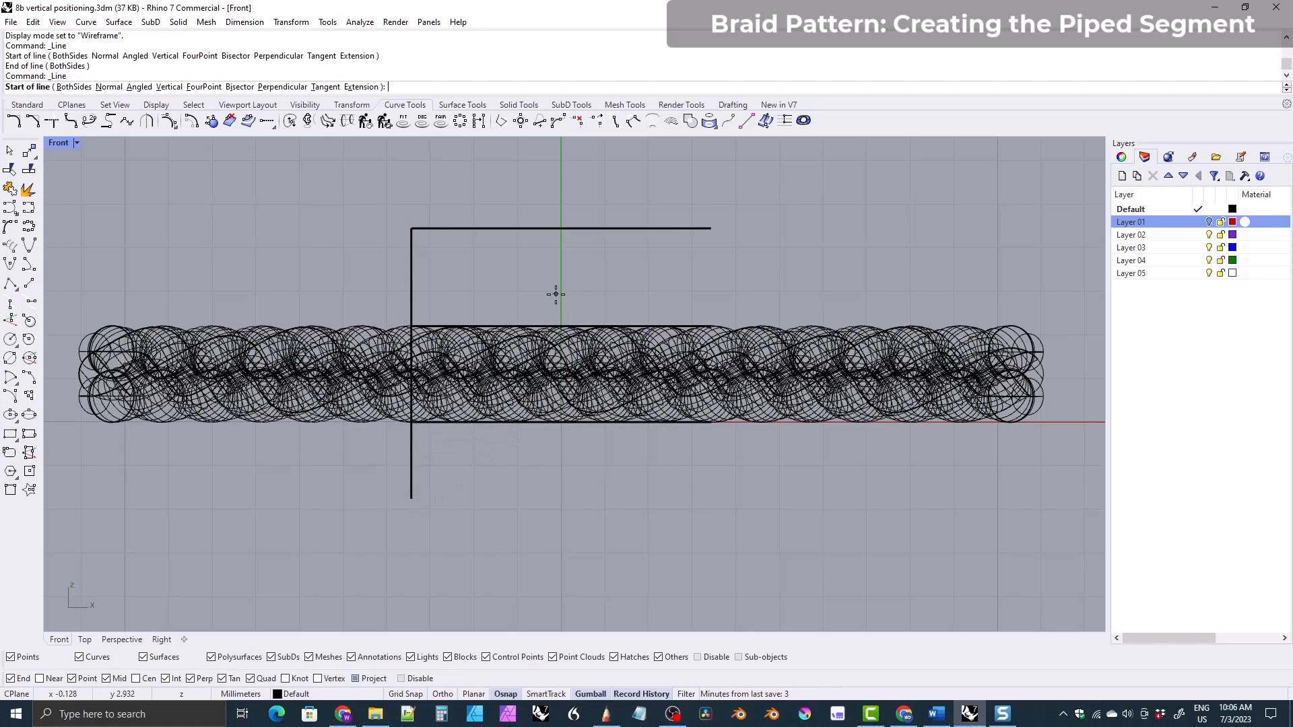
{"action": "left_click", "coordinate": [710, 229]}
{"action": "key", "text": "shift"}
{"action": "left_click", "coordinate": [709, 496]}
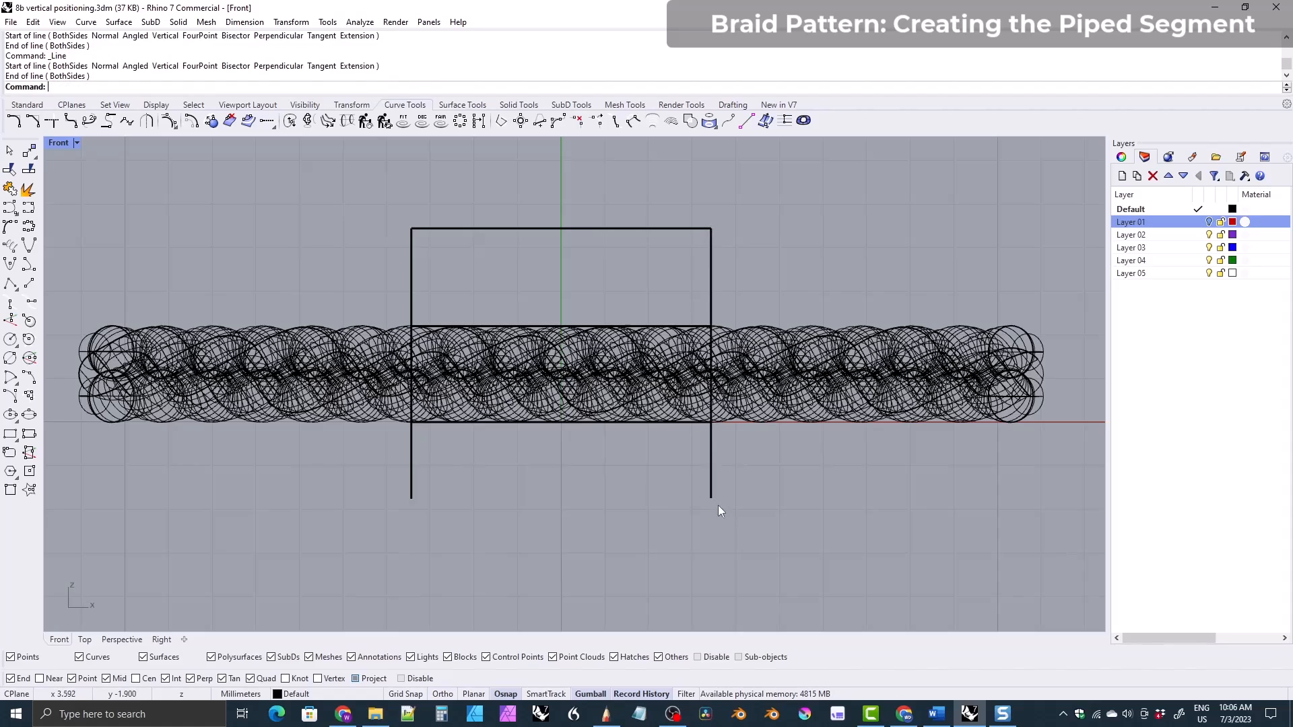
- Trim away the three pipes outside the two vertical lines and delete the cutting lines
{"action": "left_click_drag", "start_coordinate": [760, 509], "coordinate": [404, 479]}
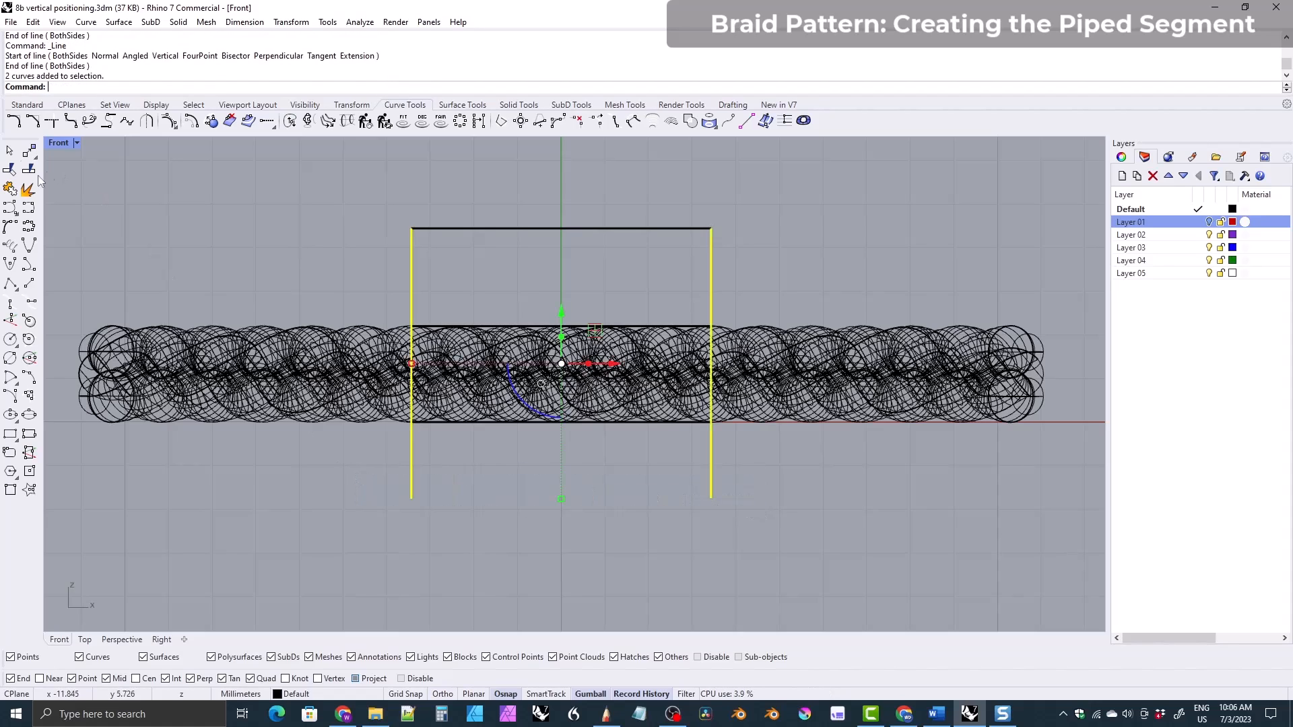
{"action": "left_click", "coordinate": [11, 171]}
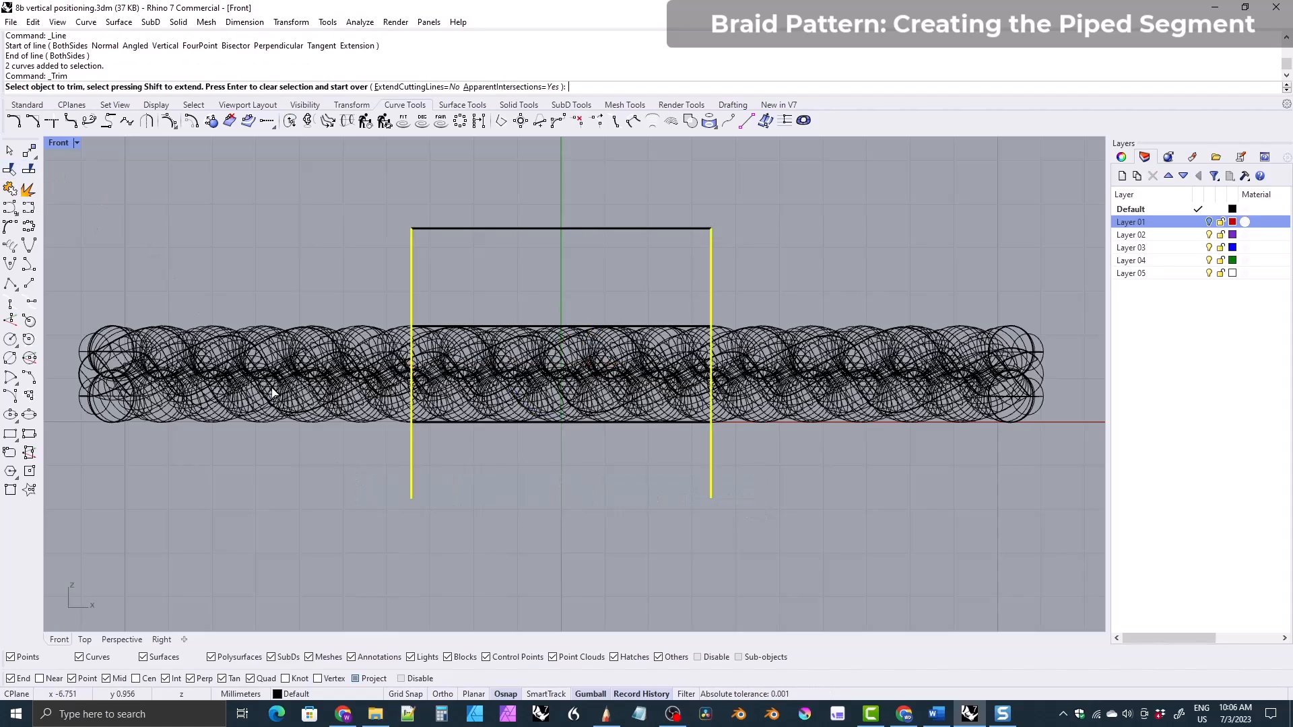
{"action": "left_click_drag", "start_coordinate": [338, 452], "coordinate": [184, 314]}
{"action": "left_click_drag", "start_coordinate": [995, 438], "coordinate": [825, 280]}
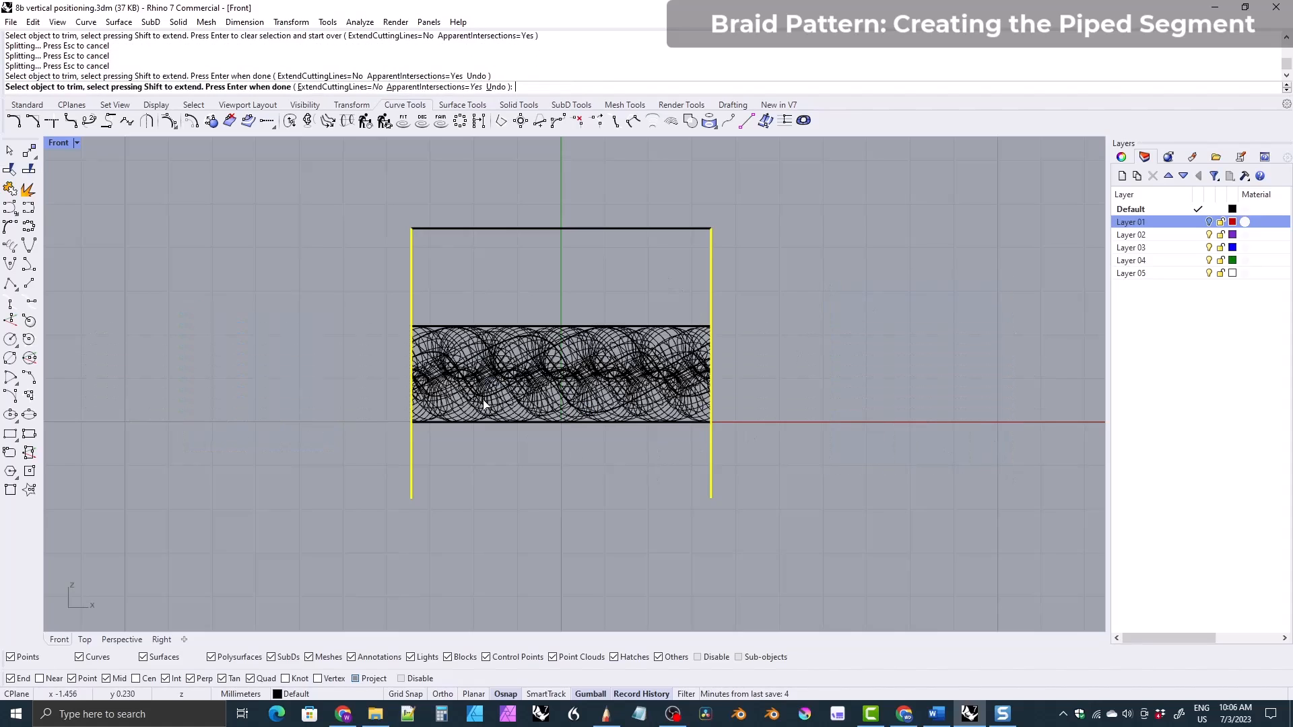
{"action": "key", "text": "Return"}
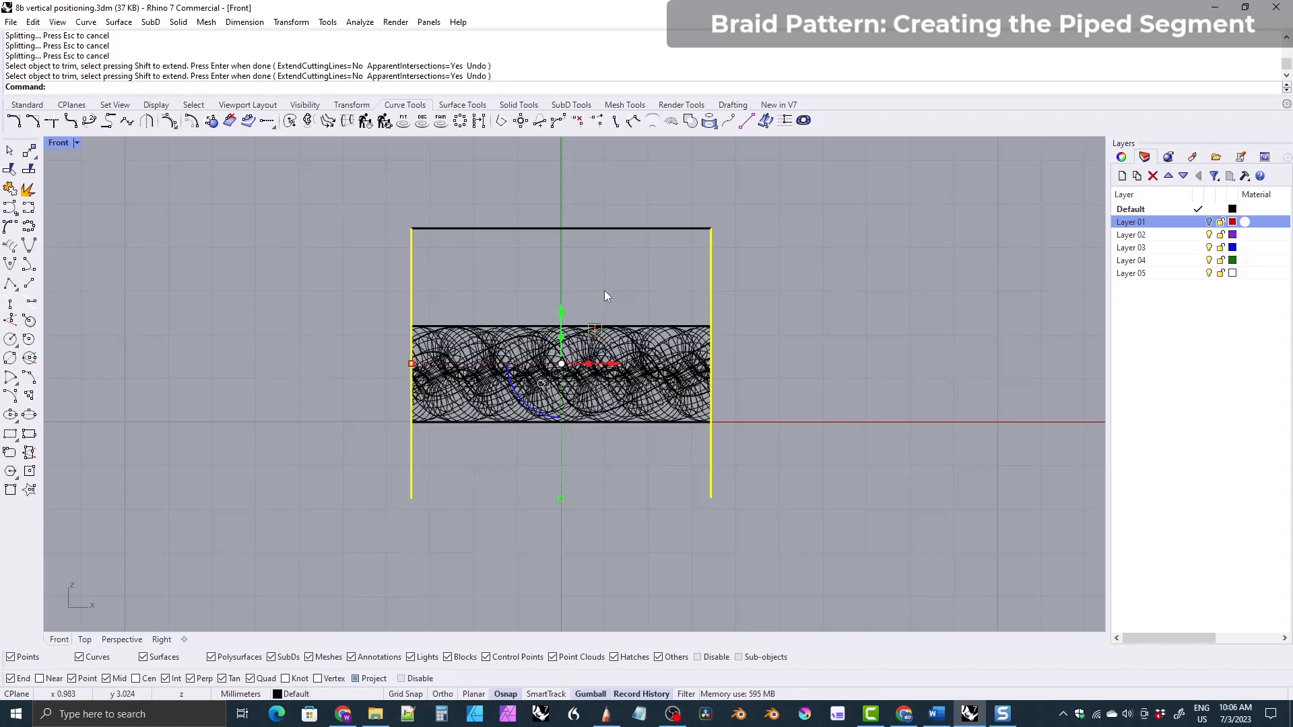
{"action": "key", "text": "Delete"}
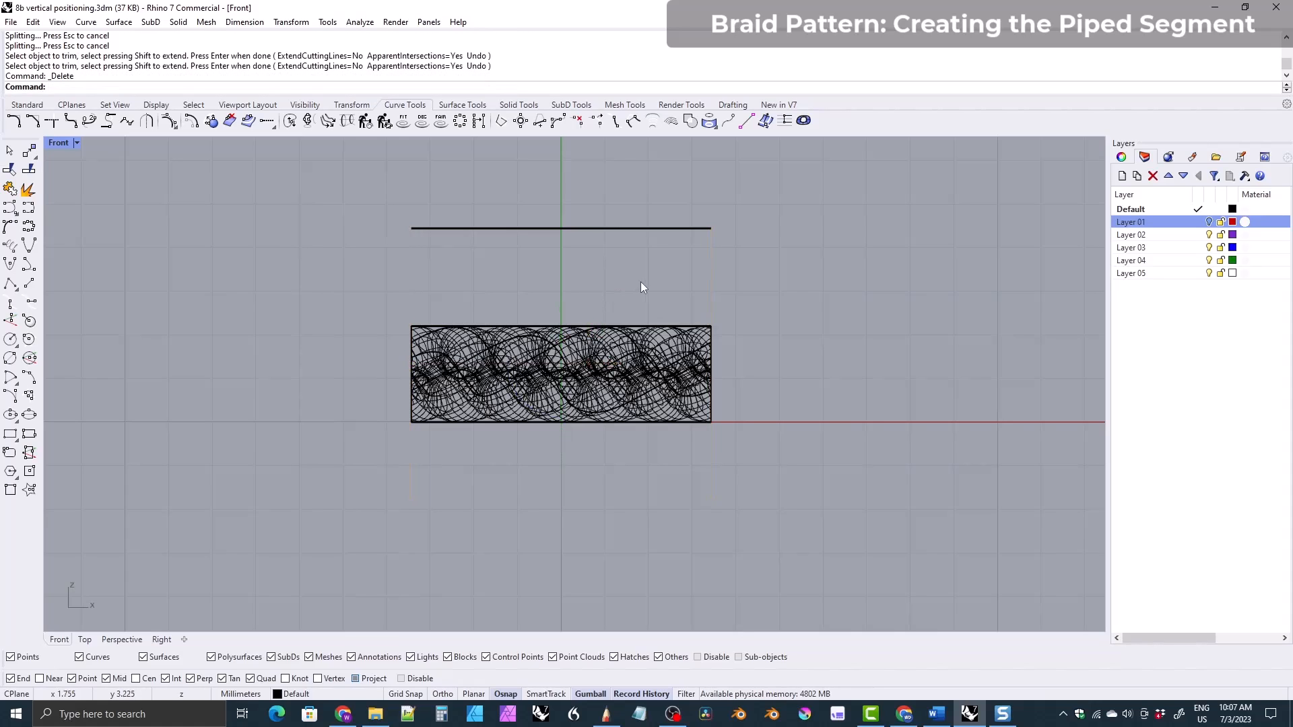
- Delete the guide line running along the upper edge of the trimmed braid segment
{"action": "scroll", "coordinate": [450, 307], "scroll_direction": "down", "scroll_amount": 1}
{"action": "right_click_drag", "start_coordinate": [468, 326], "coordinate": [513, 355]}
{"action": "scroll", "coordinate": [453, 309], "scroll_direction": "up", "scroll_amount": 5}
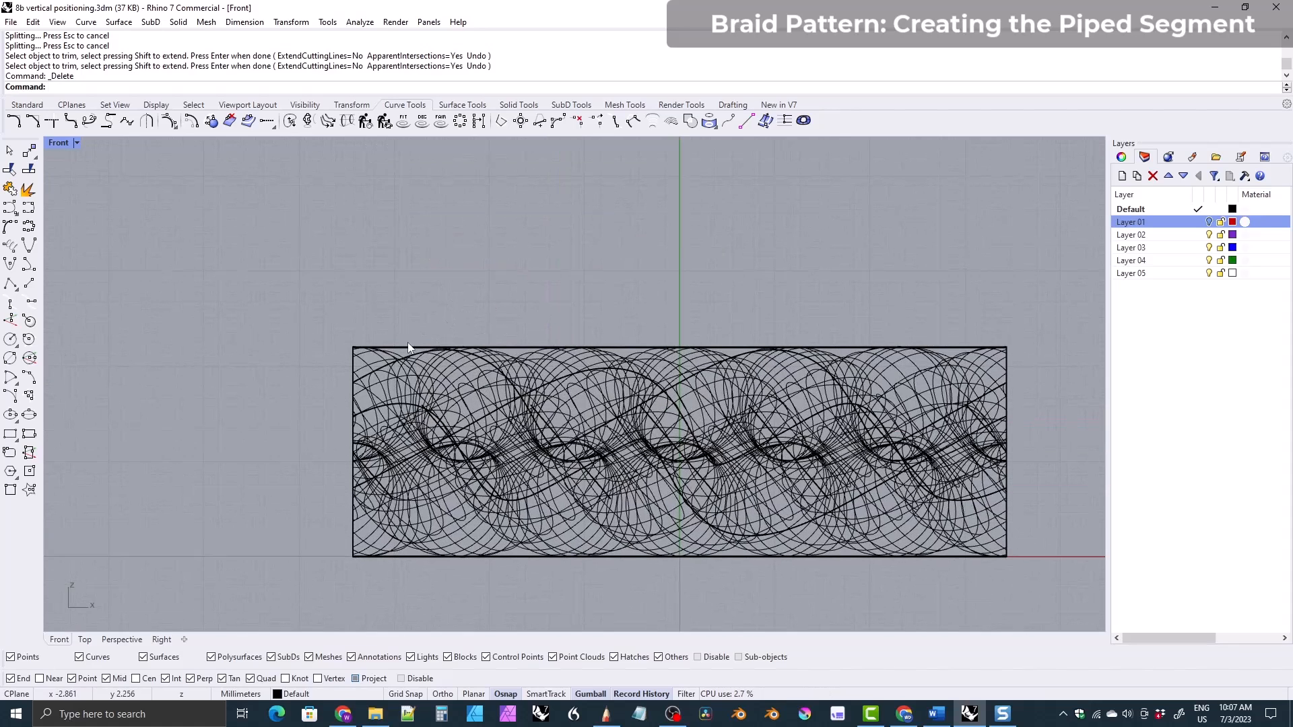
{"action": "left_click", "coordinate": [407, 350]}
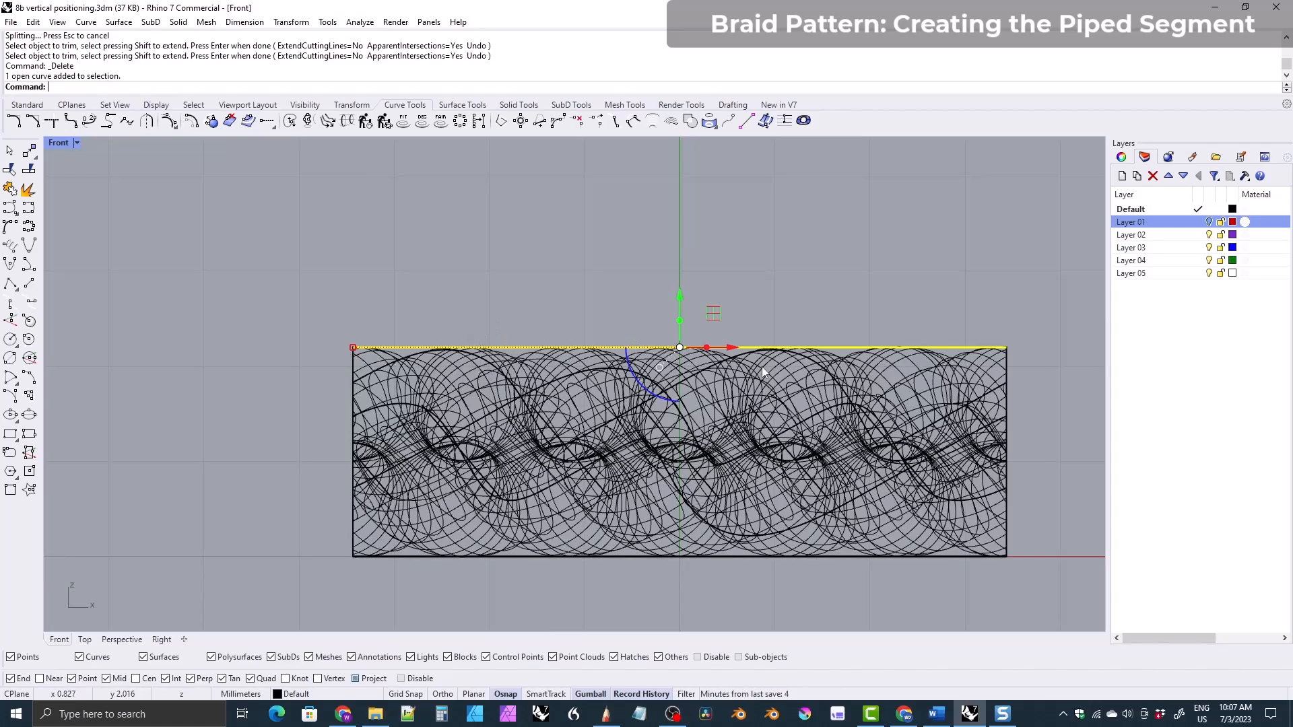
{"action": "right_click_drag", "start_coordinate": [614, 425], "coordinate": [588, 380]}
{"action": "key", "text": "Delete"}
- Examine the trimmed braid segment in the Perspective view
{"action": "left_click", "coordinate": [595, 513]}
{"action": "scroll", "coordinate": [529, 418], "scroll_direction": "down", "scroll_amount": 3}
{"action": "left_click", "coordinate": [443, 294]}
{"action": "left_click", "coordinate": [488, 214]}
{"action": "left_click", "coordinate": [470, 504]}
{"action": "left_click", "coordinate": [216, 511]}
{"action": "left_click", "coordinate": [122, 639]}
{"action": "right_click_drag", "start_coordinate": [403, 464], "coordinate": [517, 402]}
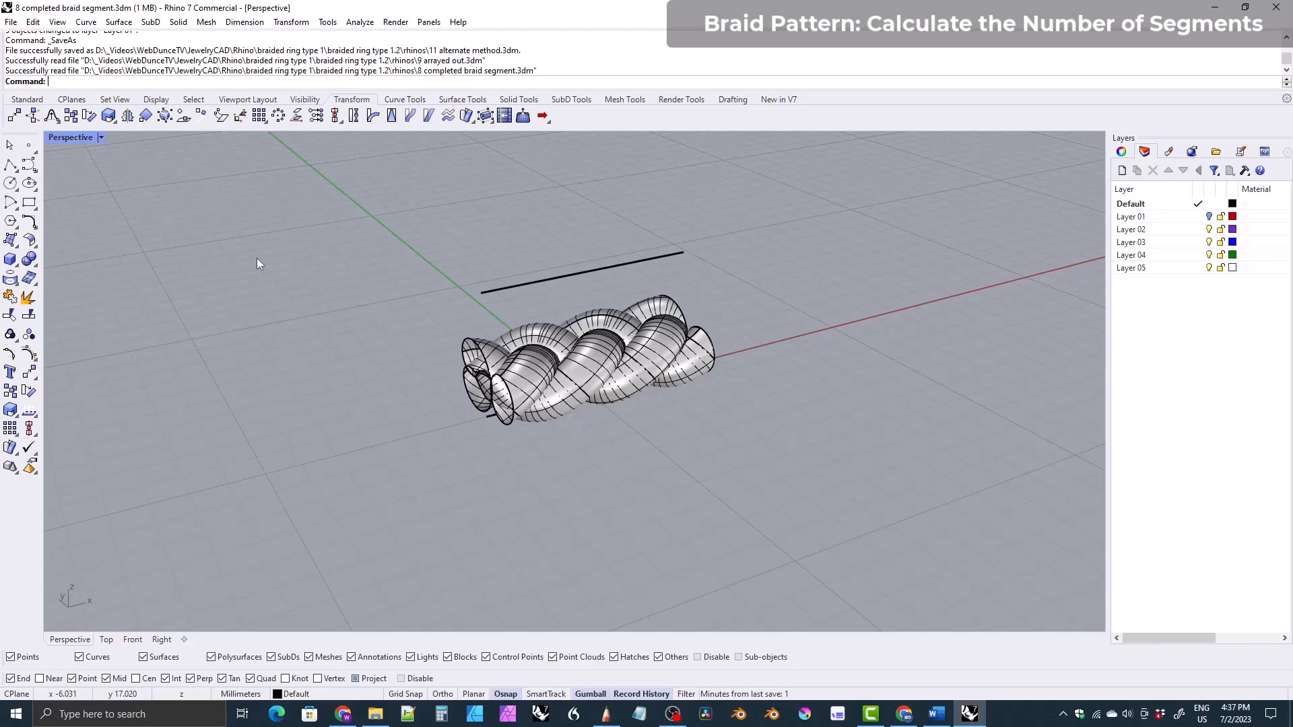
- Draw a circle centred at the origin (0) with a diameter of 17.53 mm in the Front view
{"action": "left_click", "coordinate": [132, 639]}
{"action": "scroll", "coordinate": [530, 404], "scroll_direction": "down", "scroll_amount": 3}
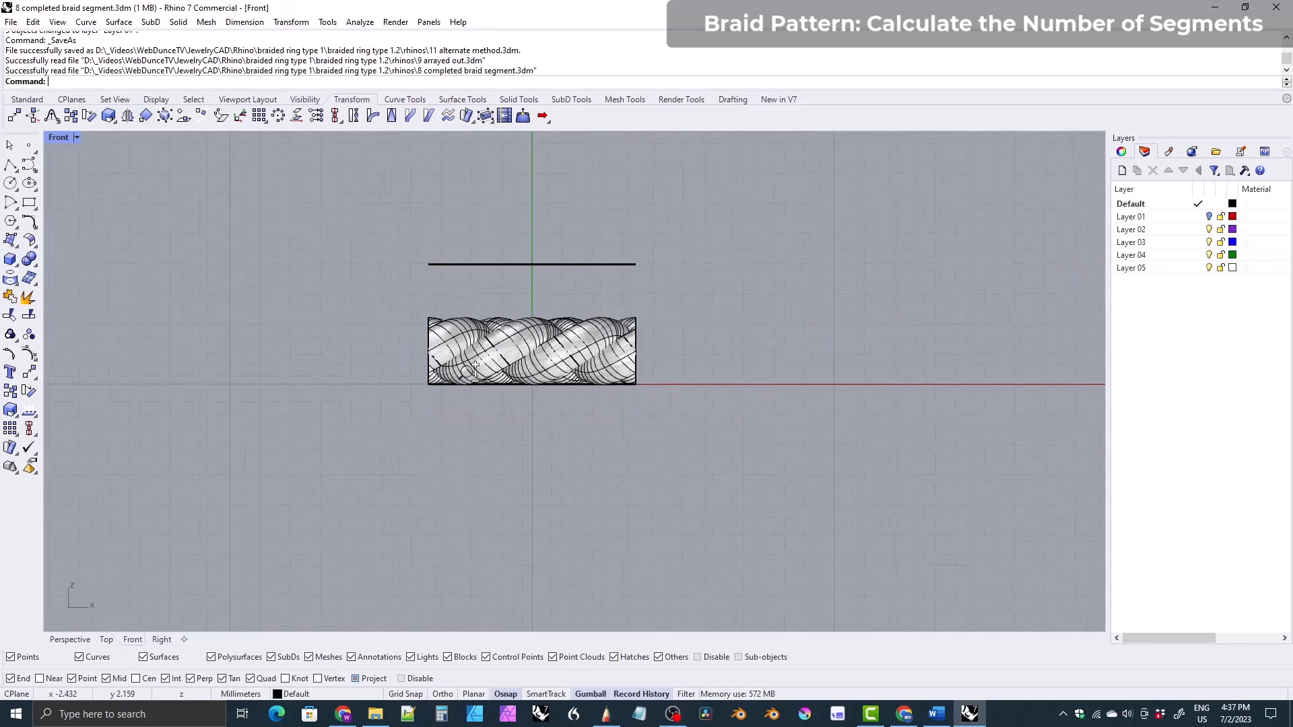
{"action": "scroll", "coordinate": [529, 404], "scroll_direction": "down", "scroll_amount": 1}
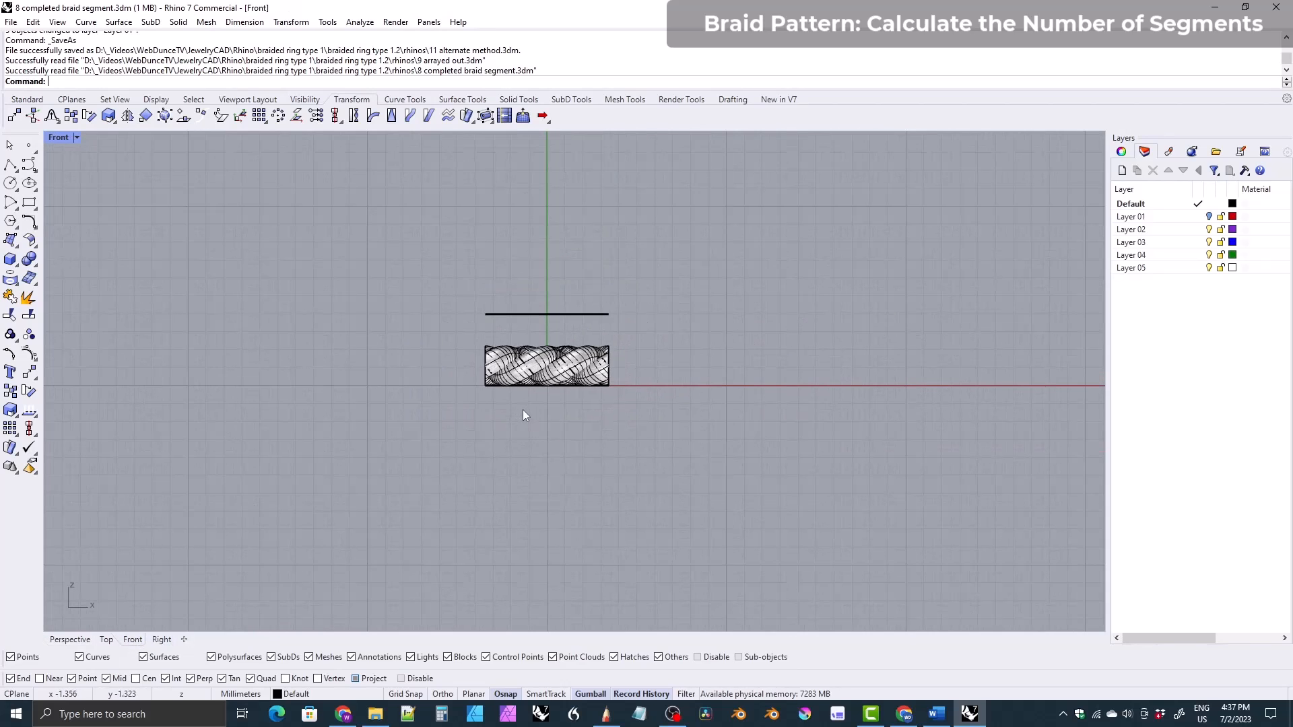
{"action": "left_click", "coordinate": [10, 184]}
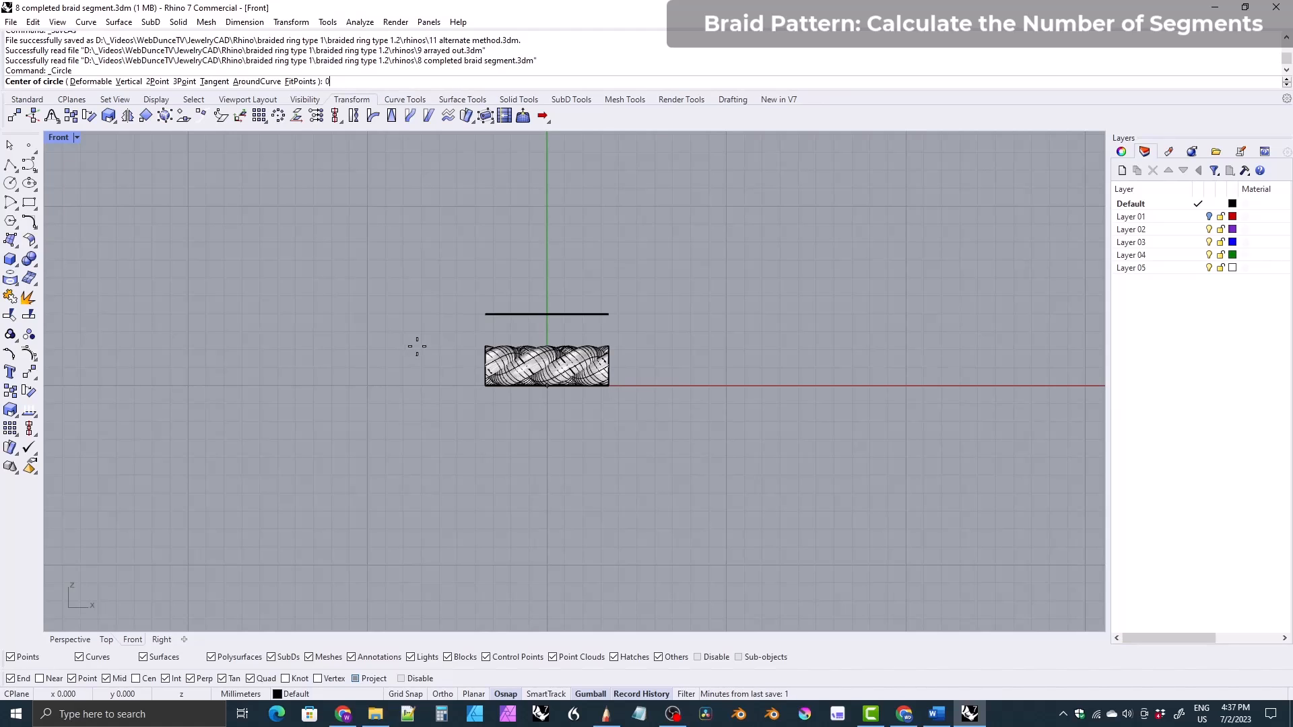
{"action": "type", "text": "0"}
{"action": "key", "text": "Return"}
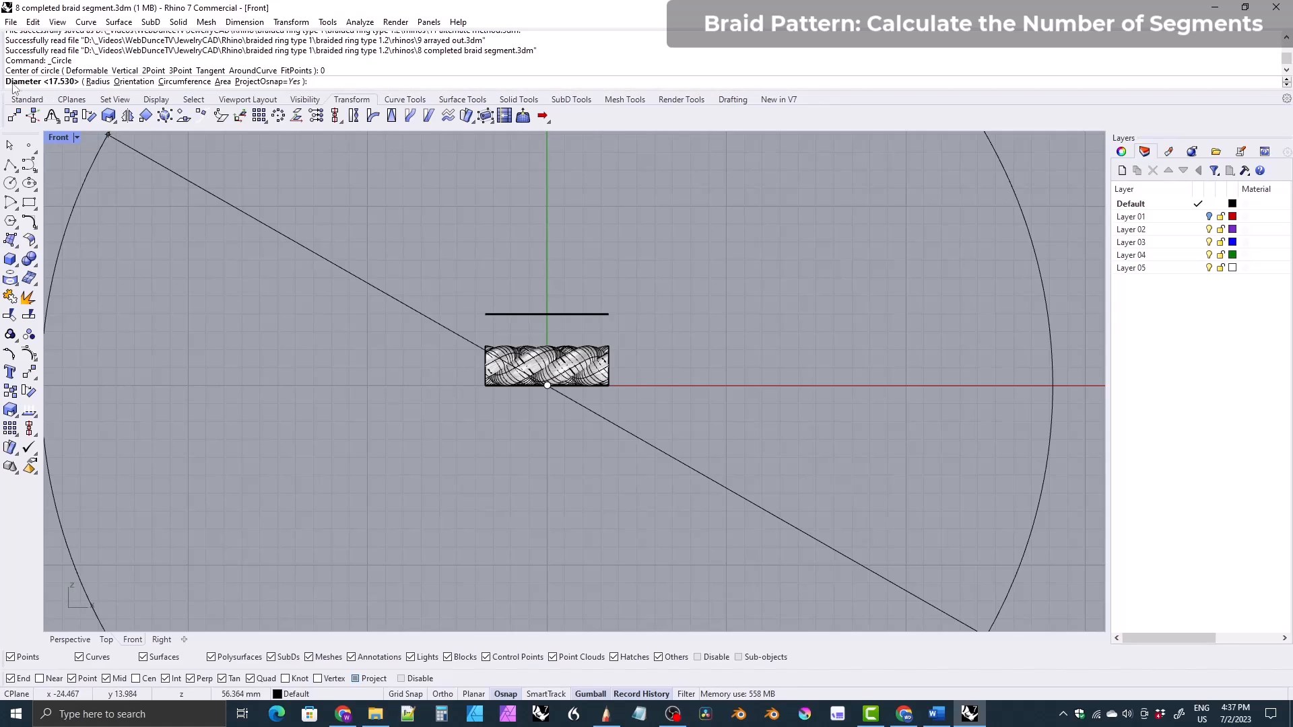
{"action": "left_click", "coordinate": [97, 83]}
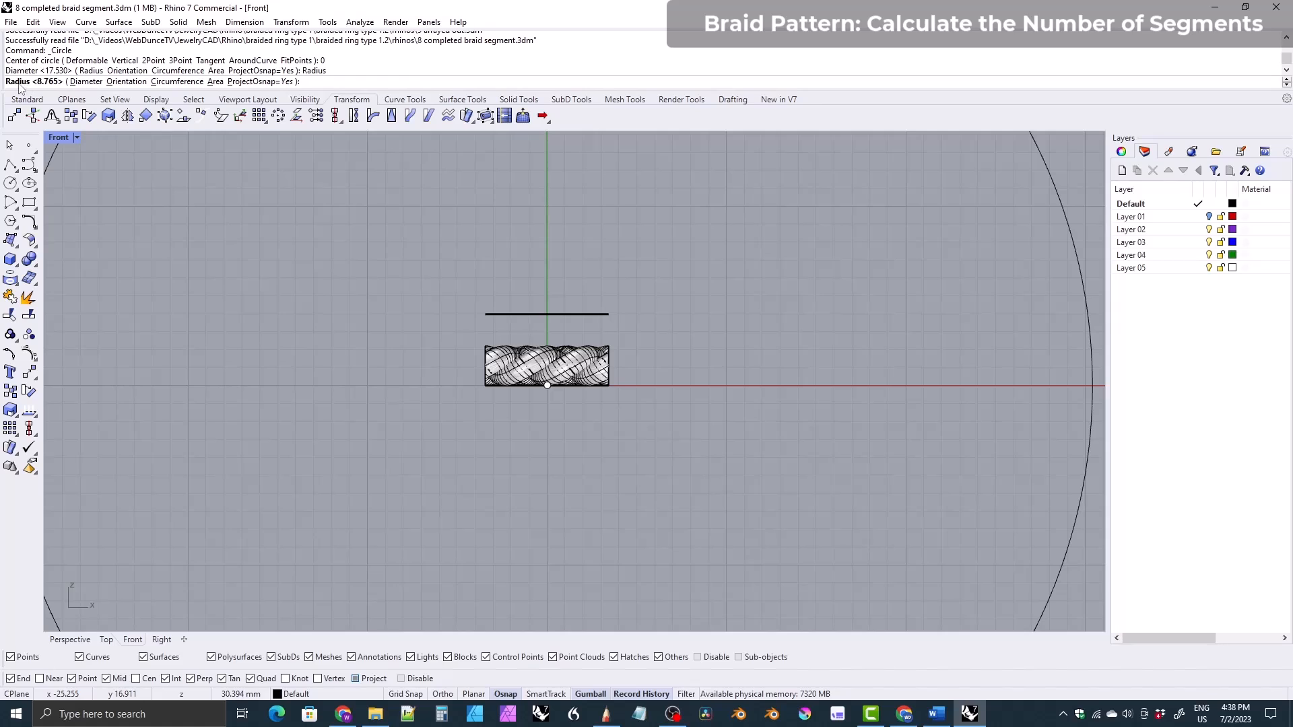
{"action": "left_click", "coordinate": [82, 82]}
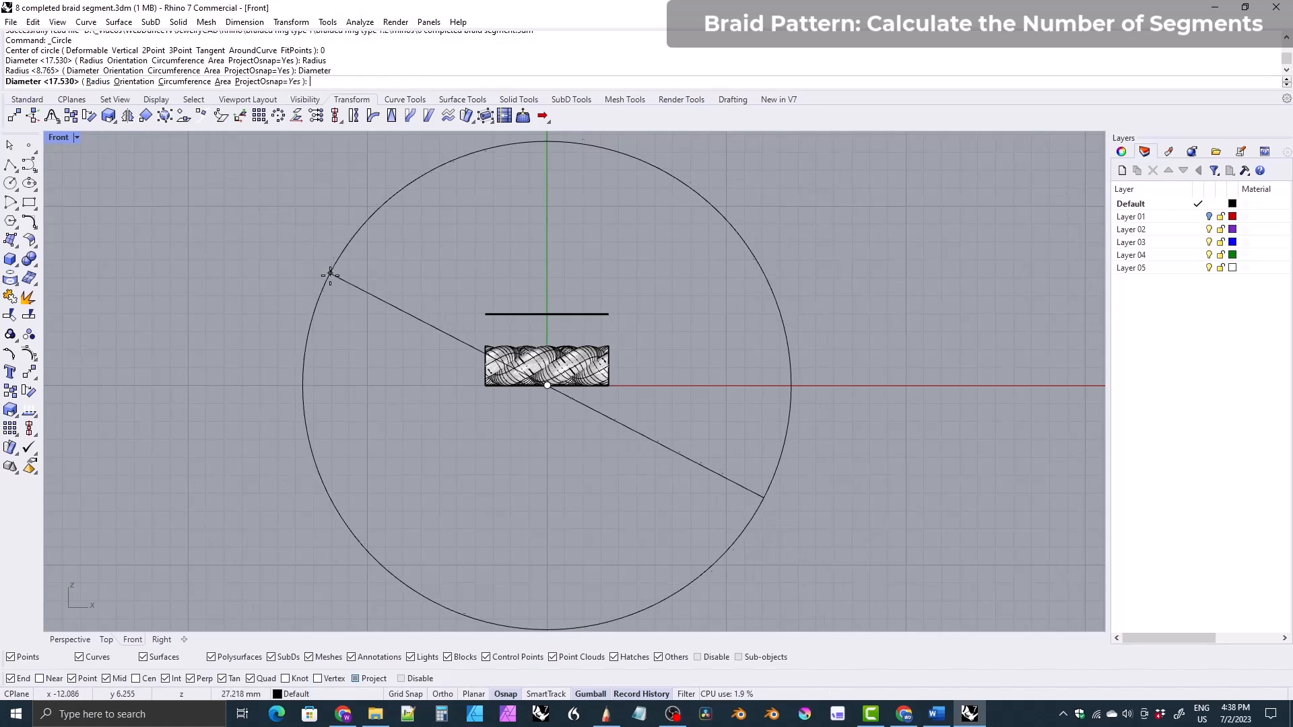
{"action": "type", "text": "17.53"}
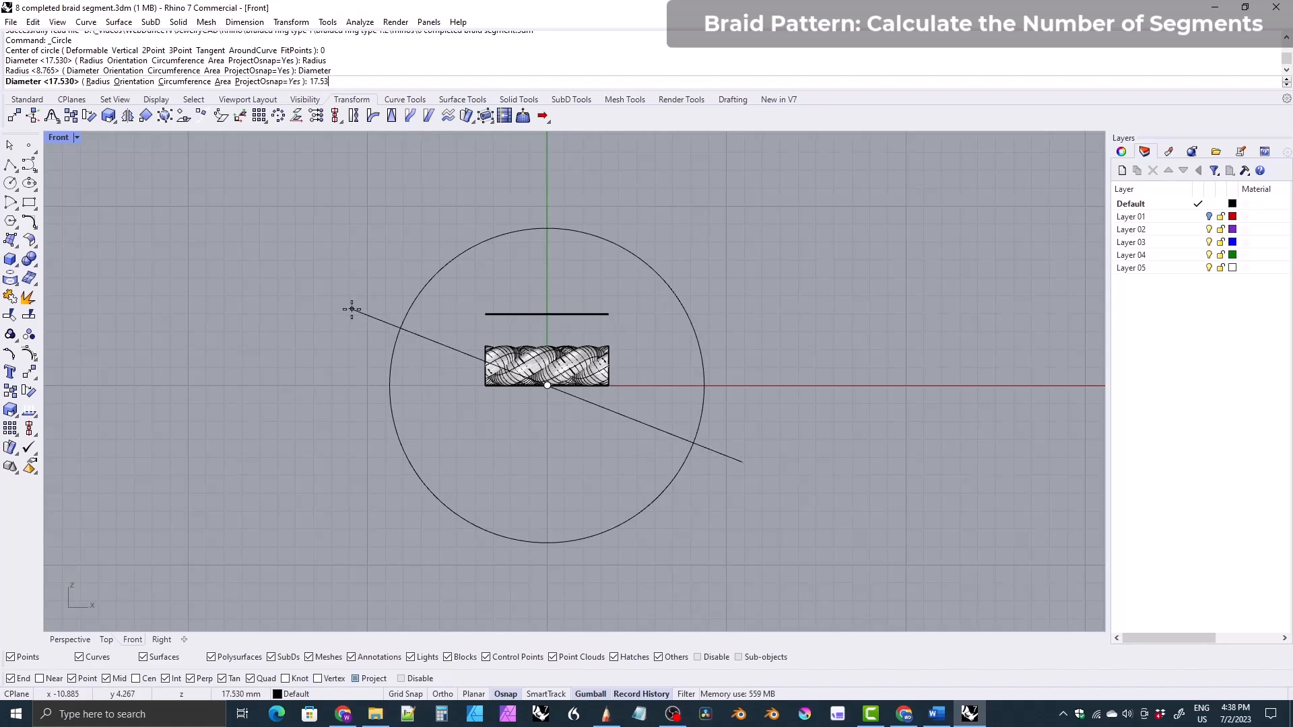
{"action": "key", "text": "Return"}
- Move the circle's seam point to its bottom quadrant with CrvSeam
{"action": "left_click", "coordinate": [397, 340]}
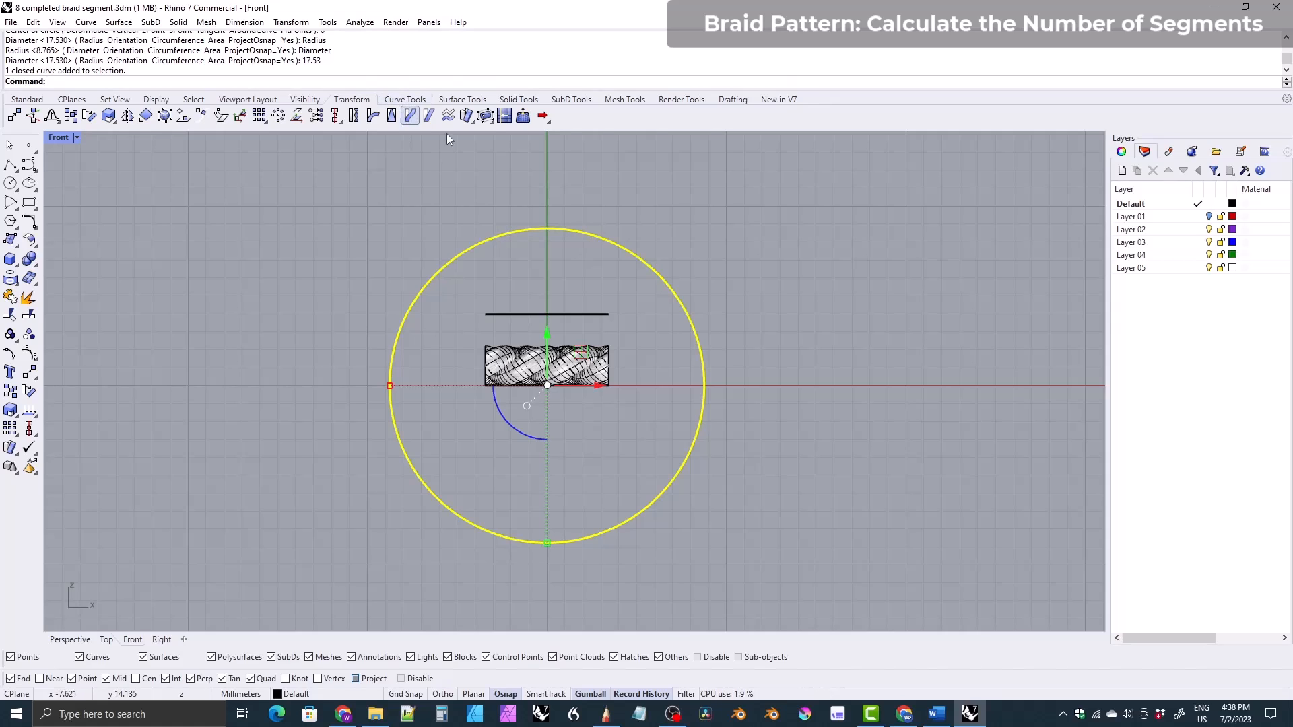
{"action": "left_click", "coordinate": [398, 101]}
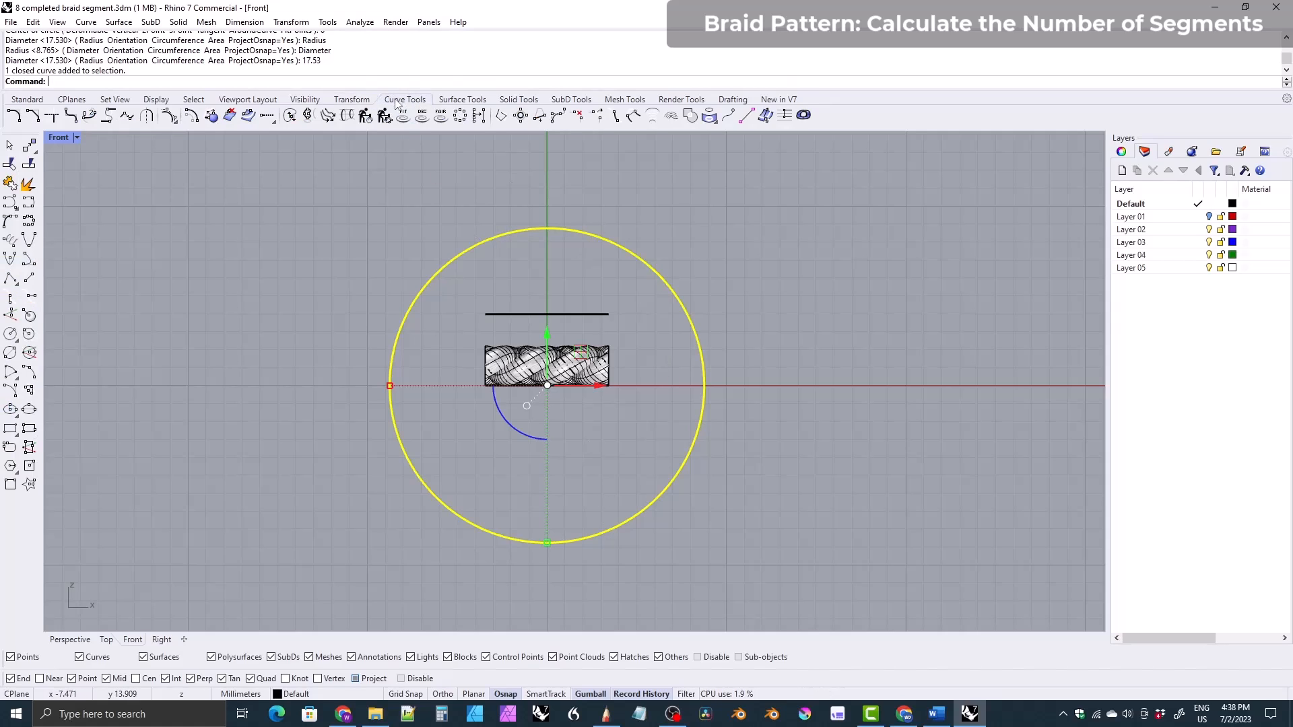
{"action": "left_click", "coordinate": [293, 120]}
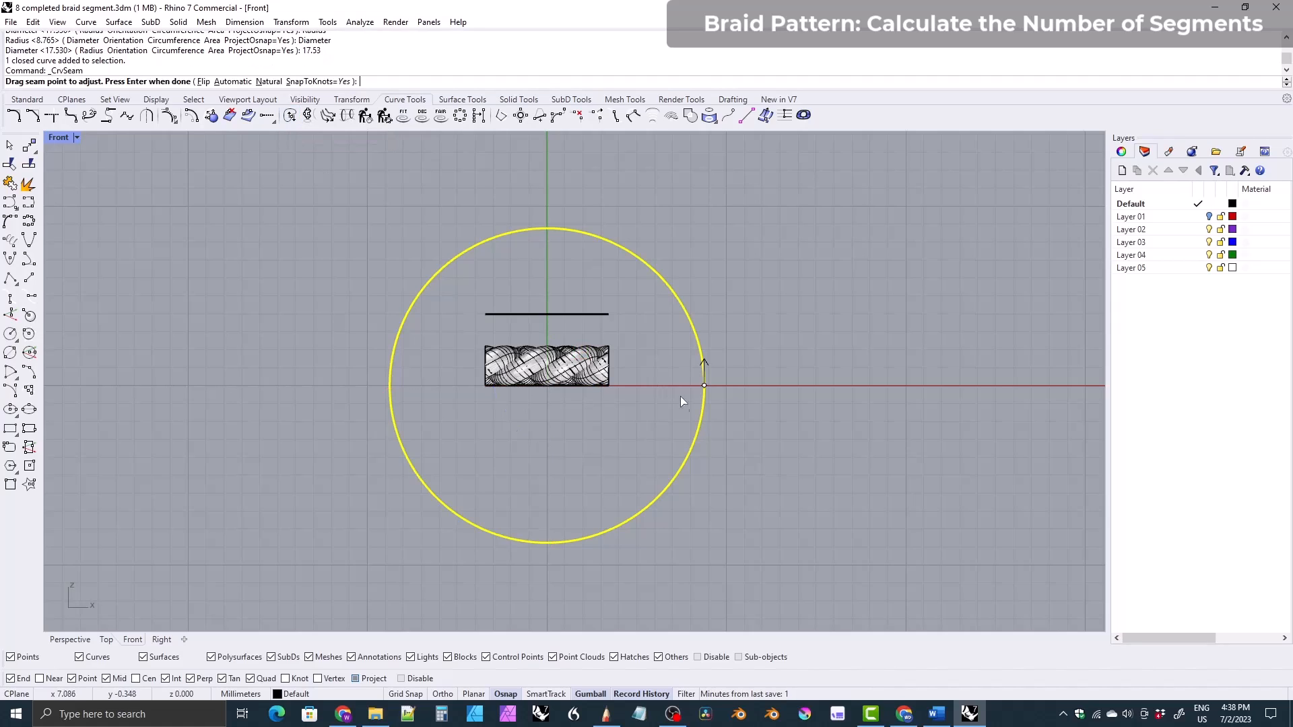
{"action": "left_click_drag", "start_coordinate": [704, 387], "coordinate": [547, 542]}
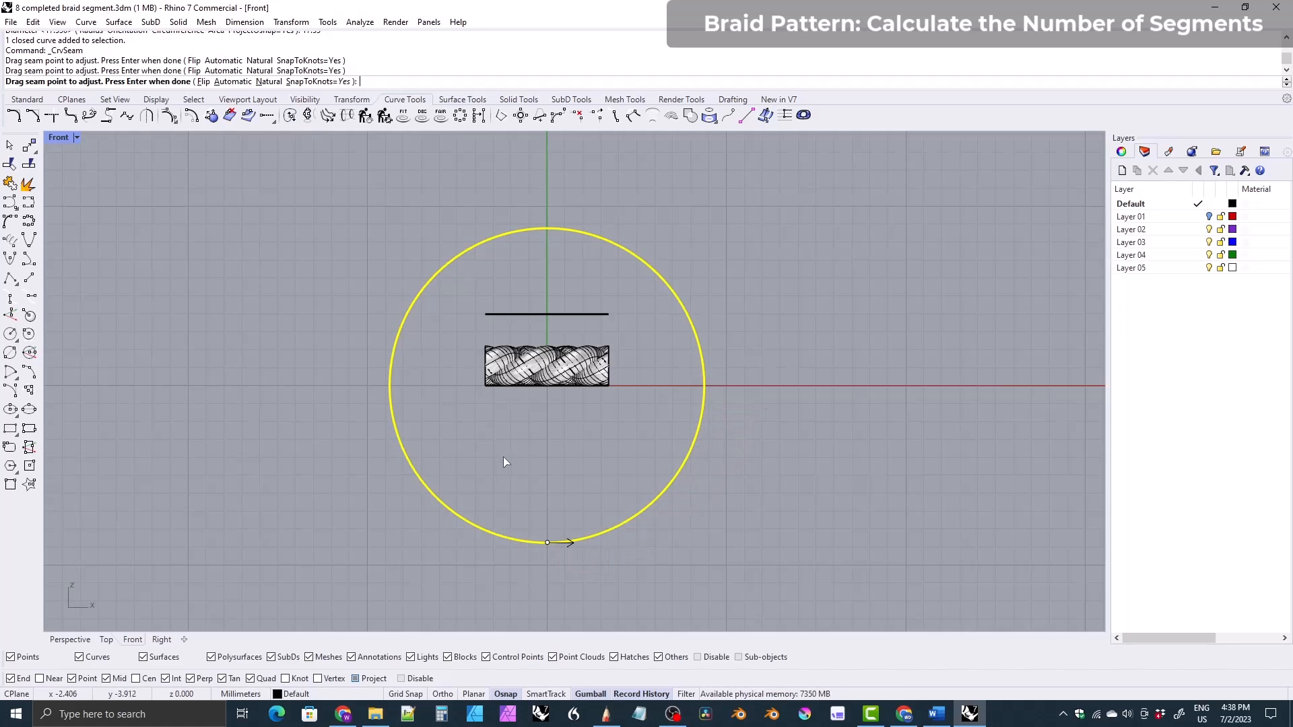
{"action": "key", "text": "Return"}
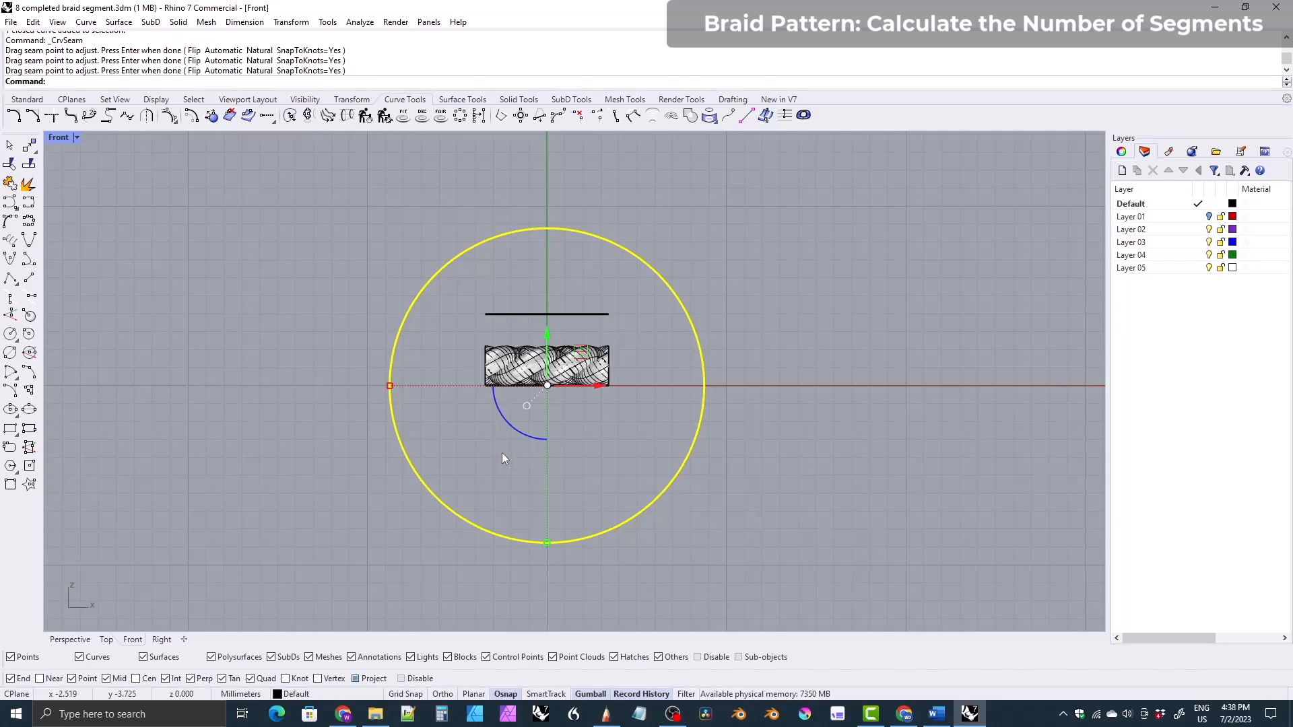
- Measure the length of the ring circle and the length of the straight line above the braid segment
{"action": "right_click_drag", "start_coordinate": [547, 334], "coordinate": [544, 339]}
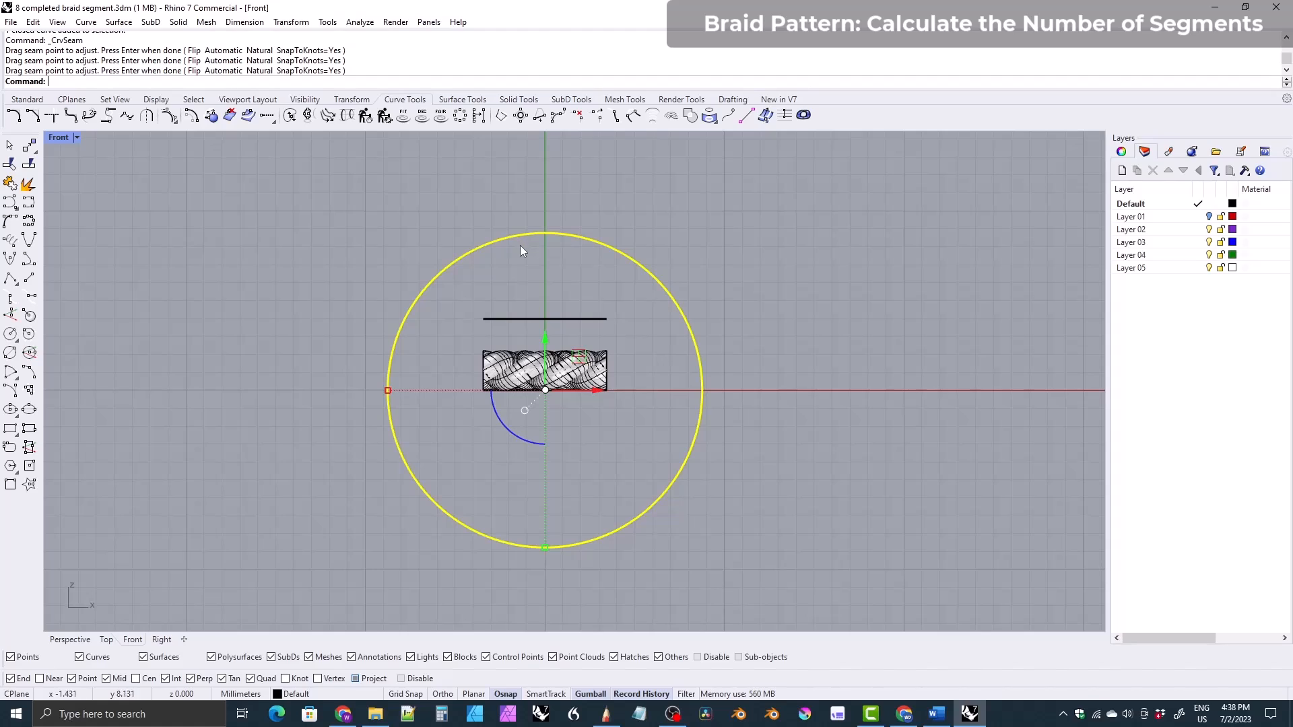
{"action": "left_click", "coordinate": [580, 319]}
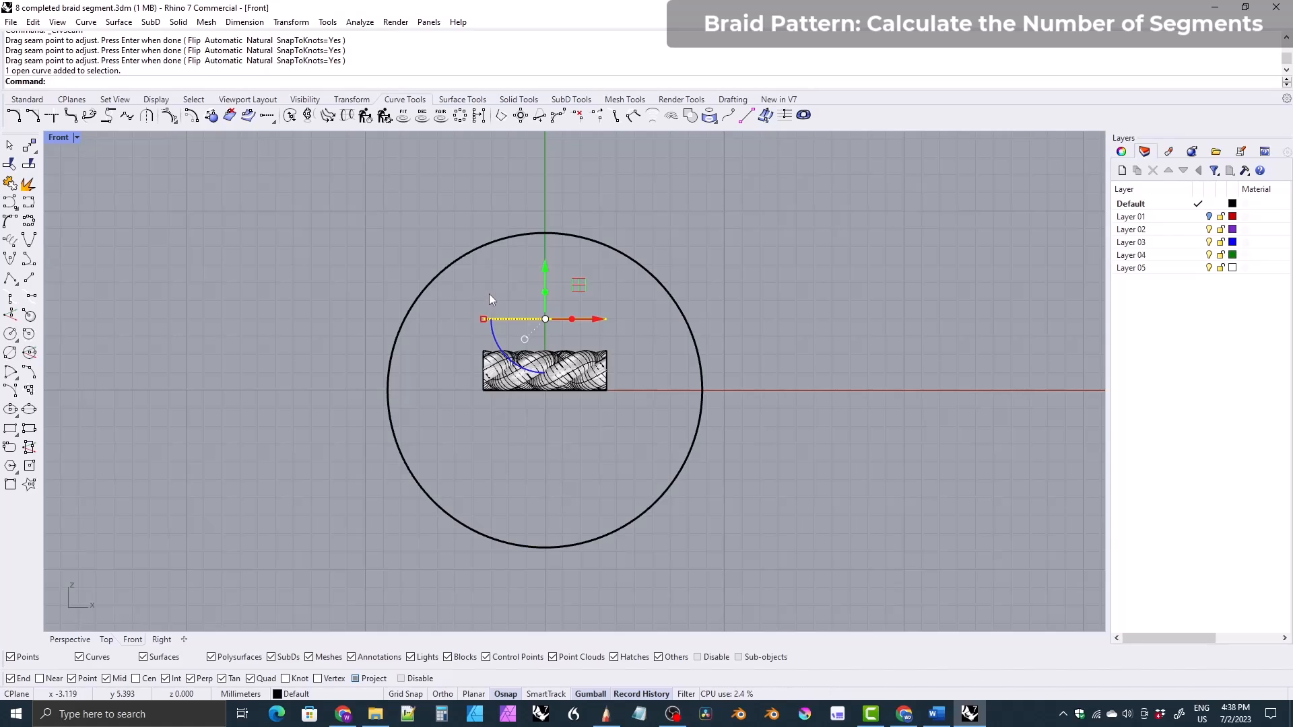
{"action": "left_click", "coordinate": [447, 272]}
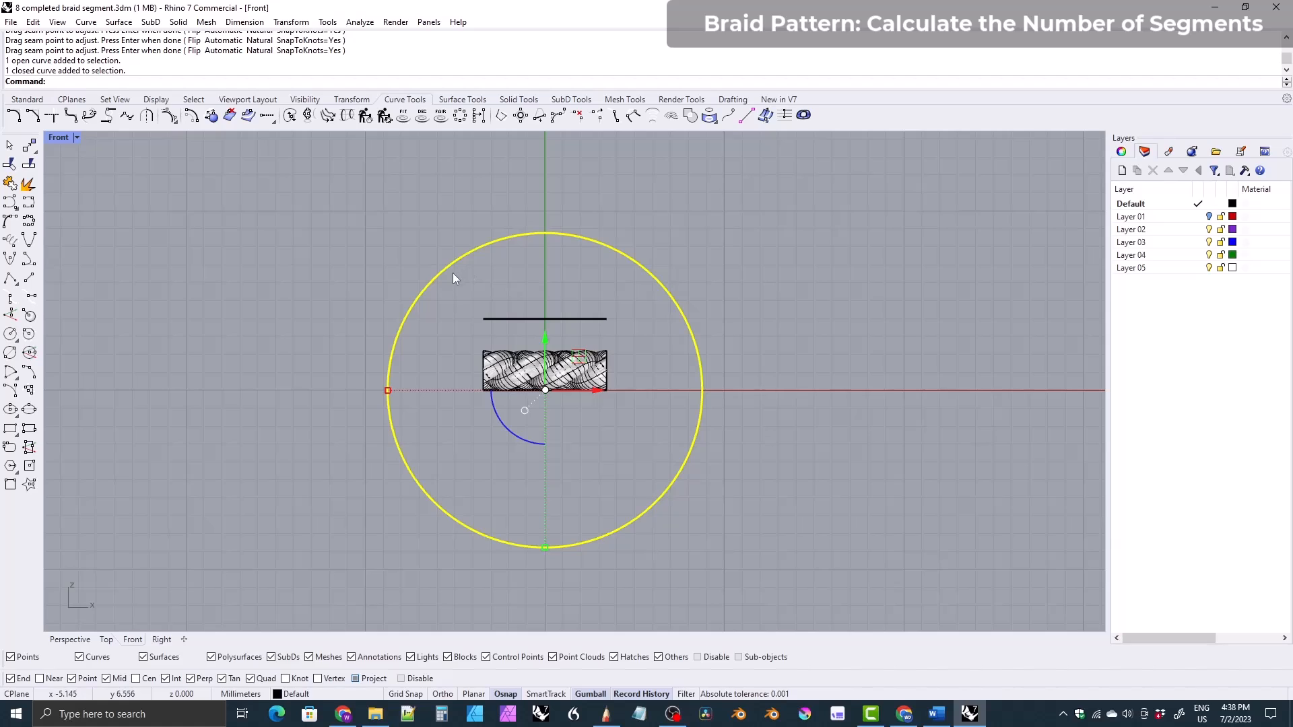
{"action": "left_click", "coordinate": [520, 319]}
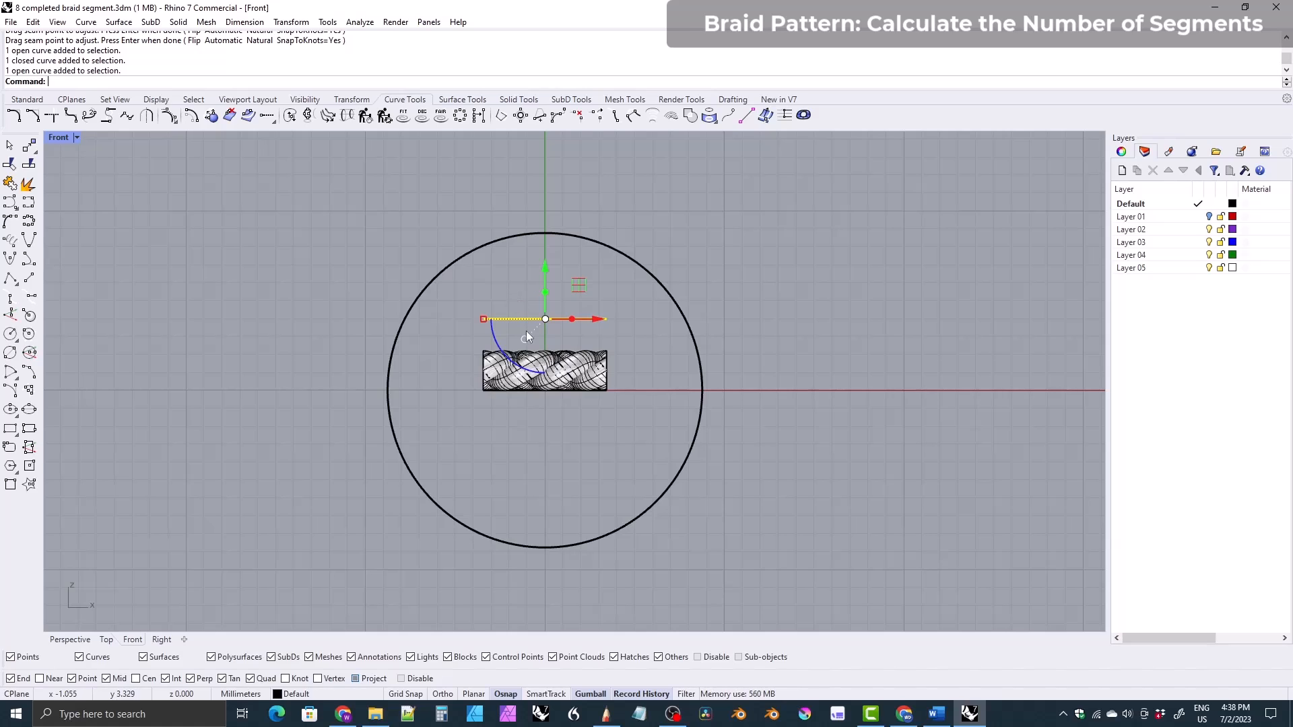
{"action": "left_click", "coordinate": [441, 272]}
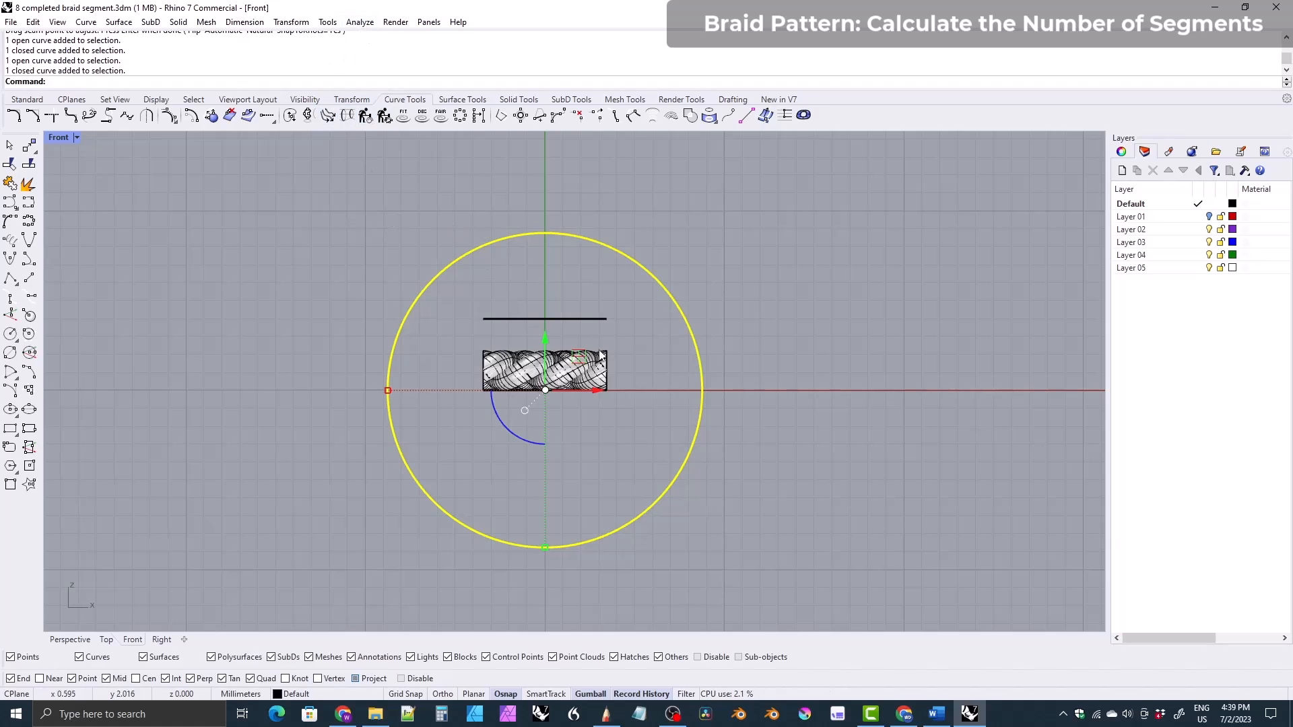
{"action": "left_click", "coordinate": [359, 22]}
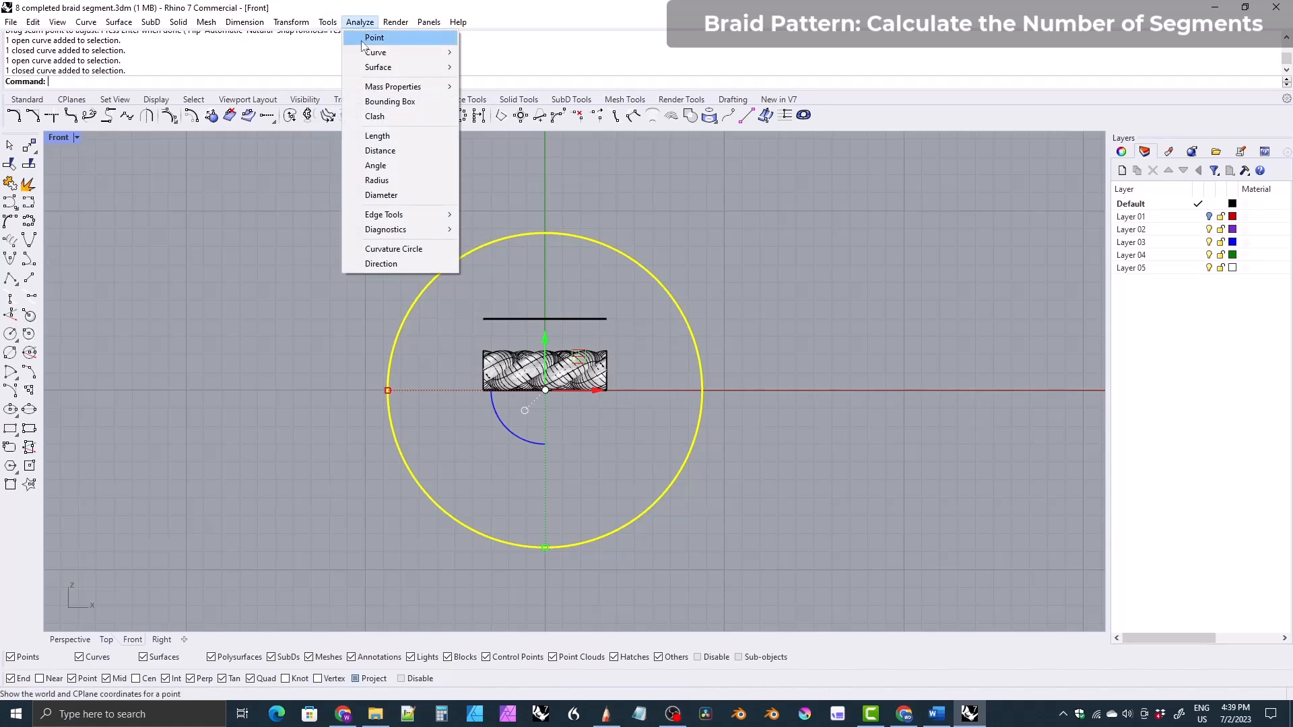
{"action": "left_click", "coordinate": [379, 136]}
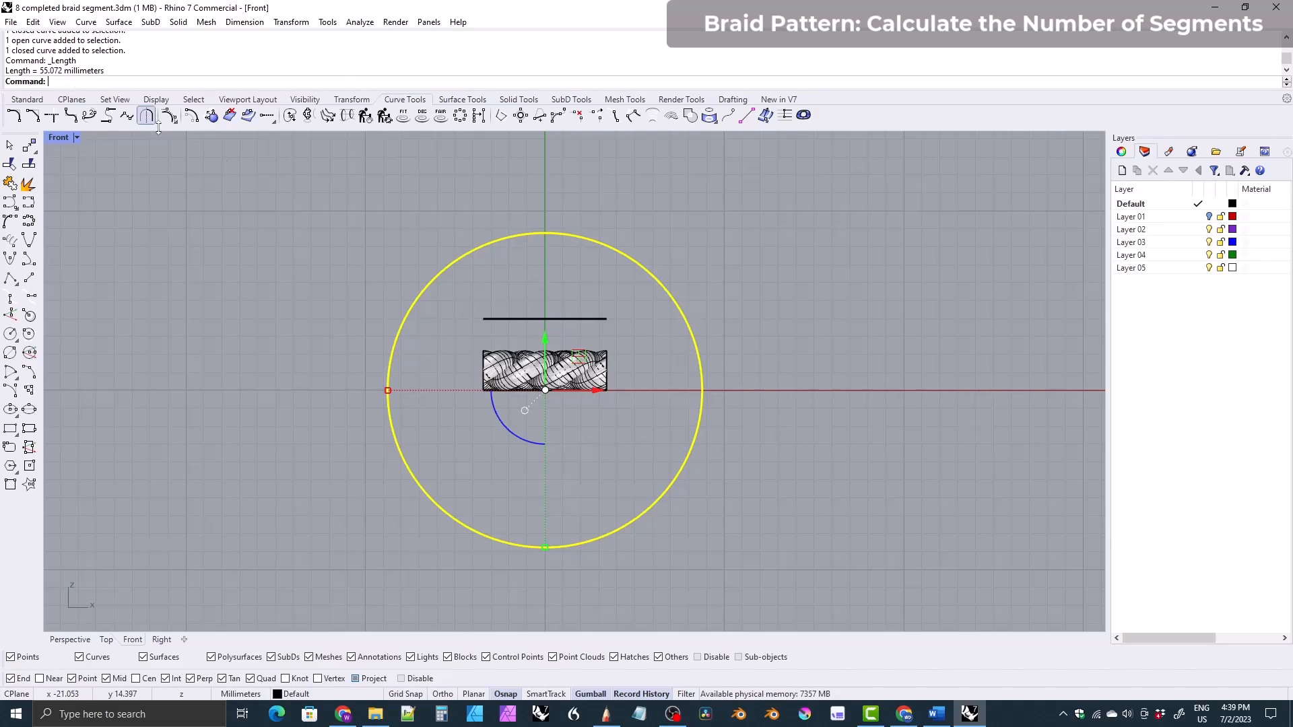
{"action": "left_click", "coordinate": [490, 319]}
{"action": "key", "text": "Return"}
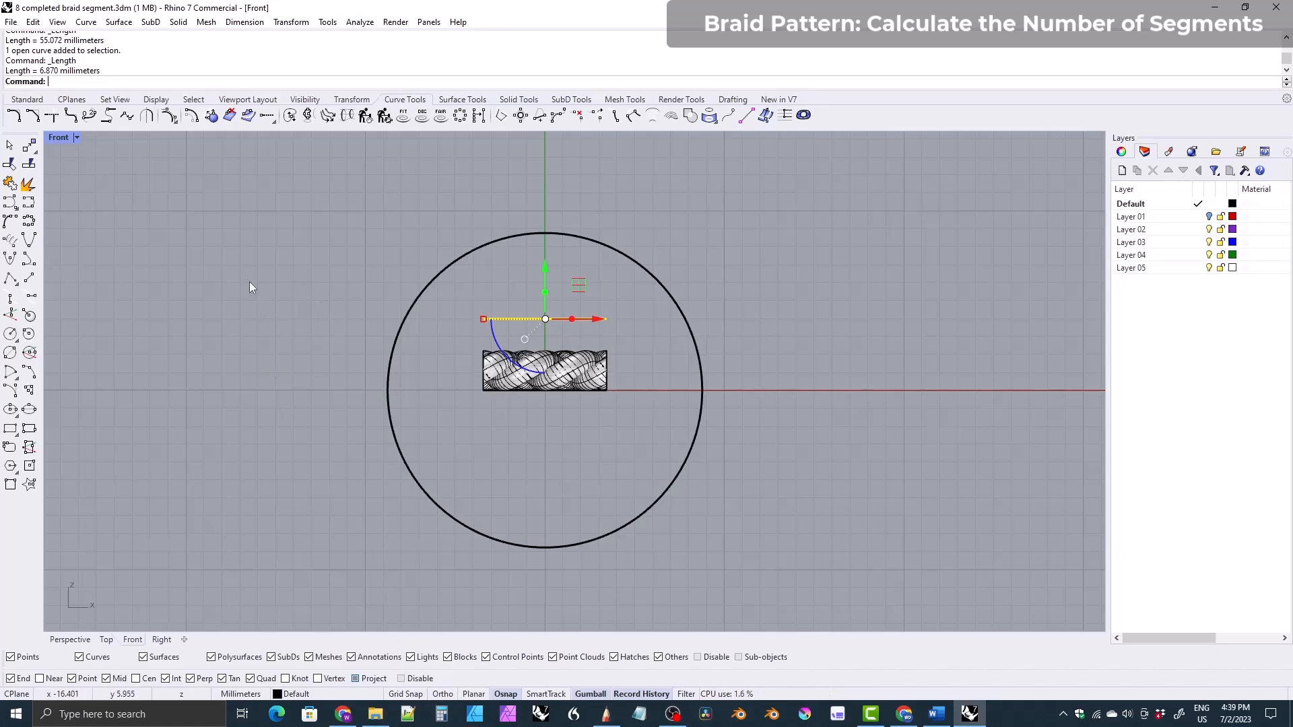
- Enlarge the command history area and scroll it to read both length measurements
{"action": "left_click", "coordinate": [441, 715]}
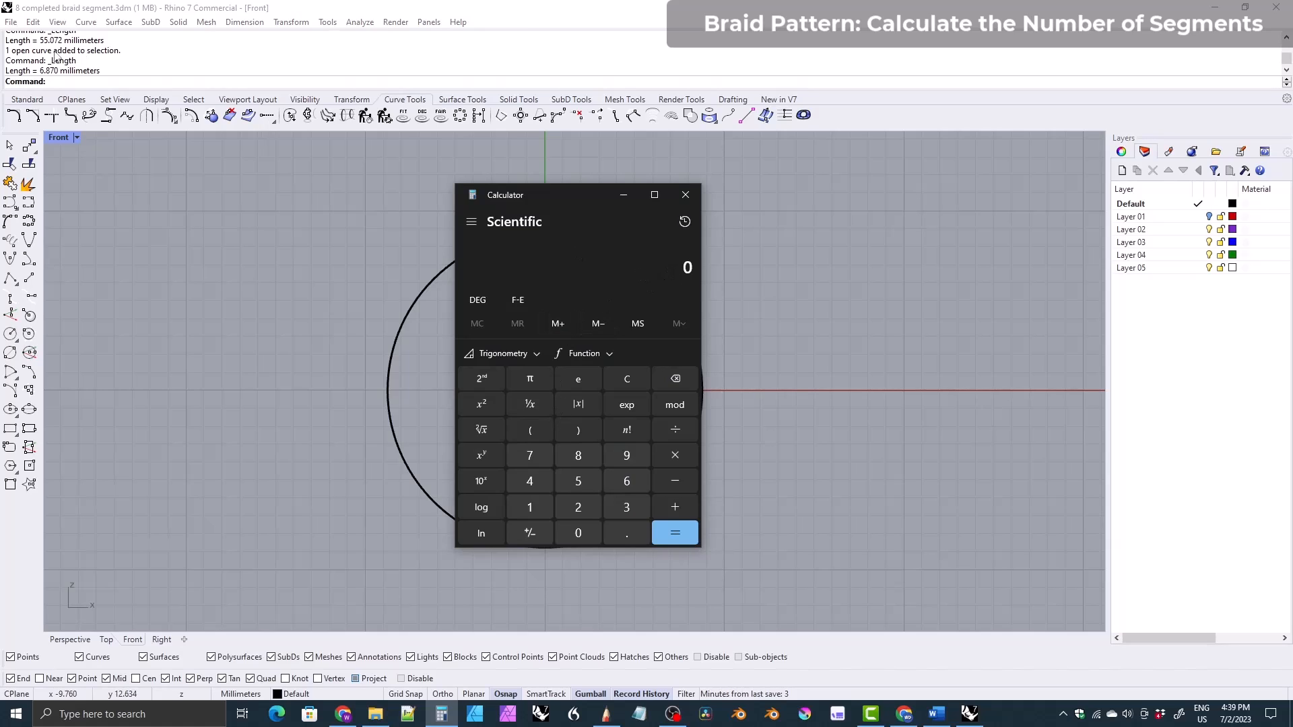
{"action": "left_click", "coordinate": [545, 91]}
{"action": "left_click_drag", "start_coordinate": [544, 94], "coordinate": [542, 89]}
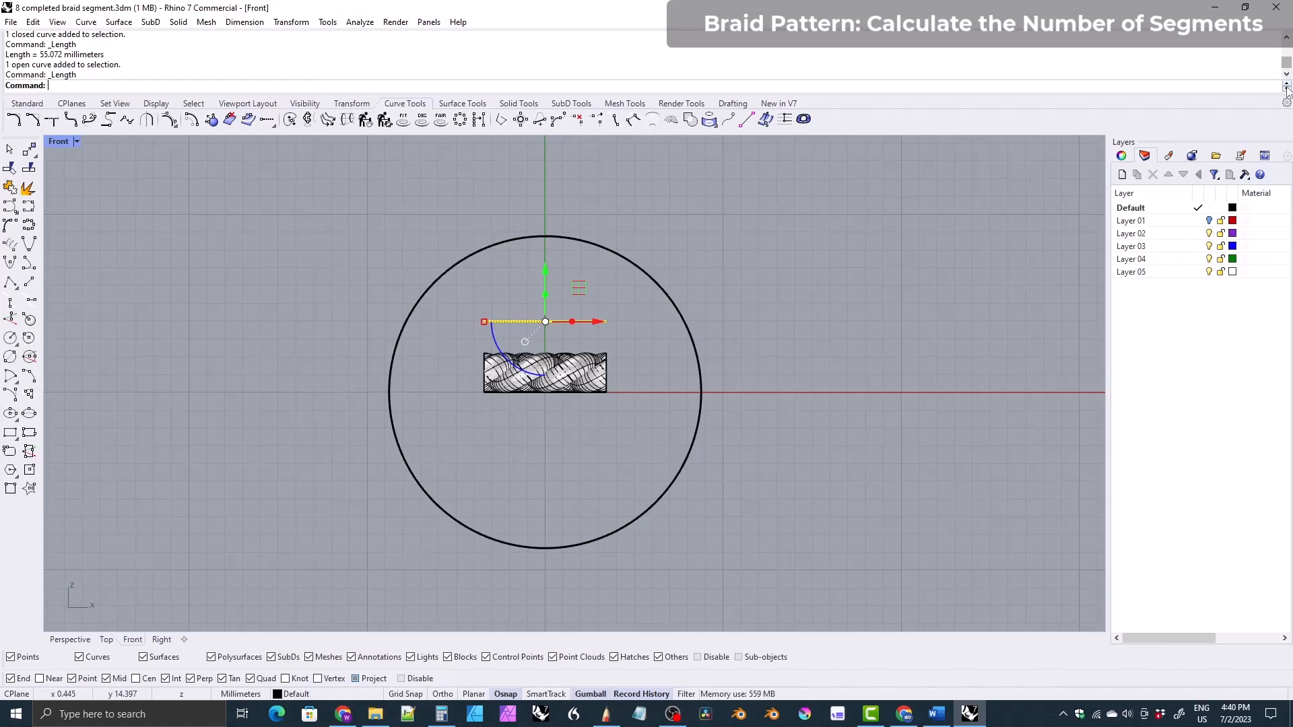
{"action": "left_click_drag", "start_coordinate": [1285, 67], "coordinate": [1287, 67]}
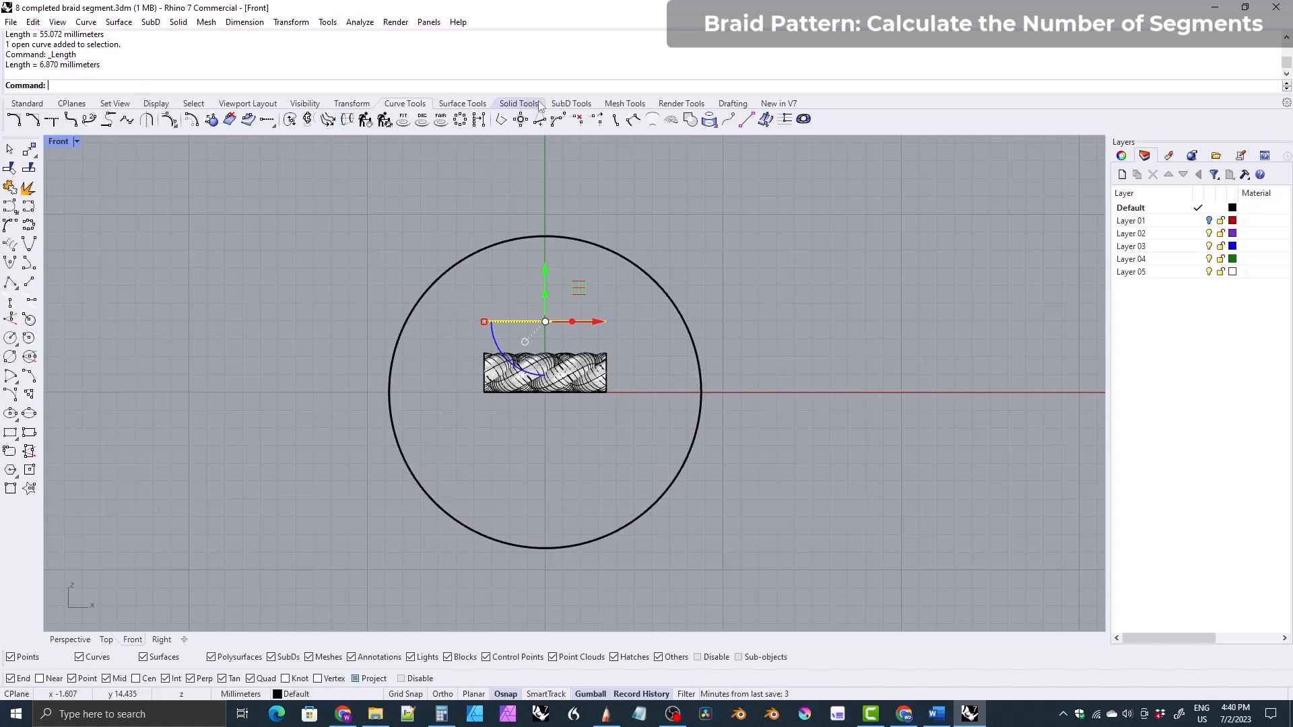
{"action": "left_click_drag", "start_coordinate": [548, 93], "coordinate": [548, 93]}
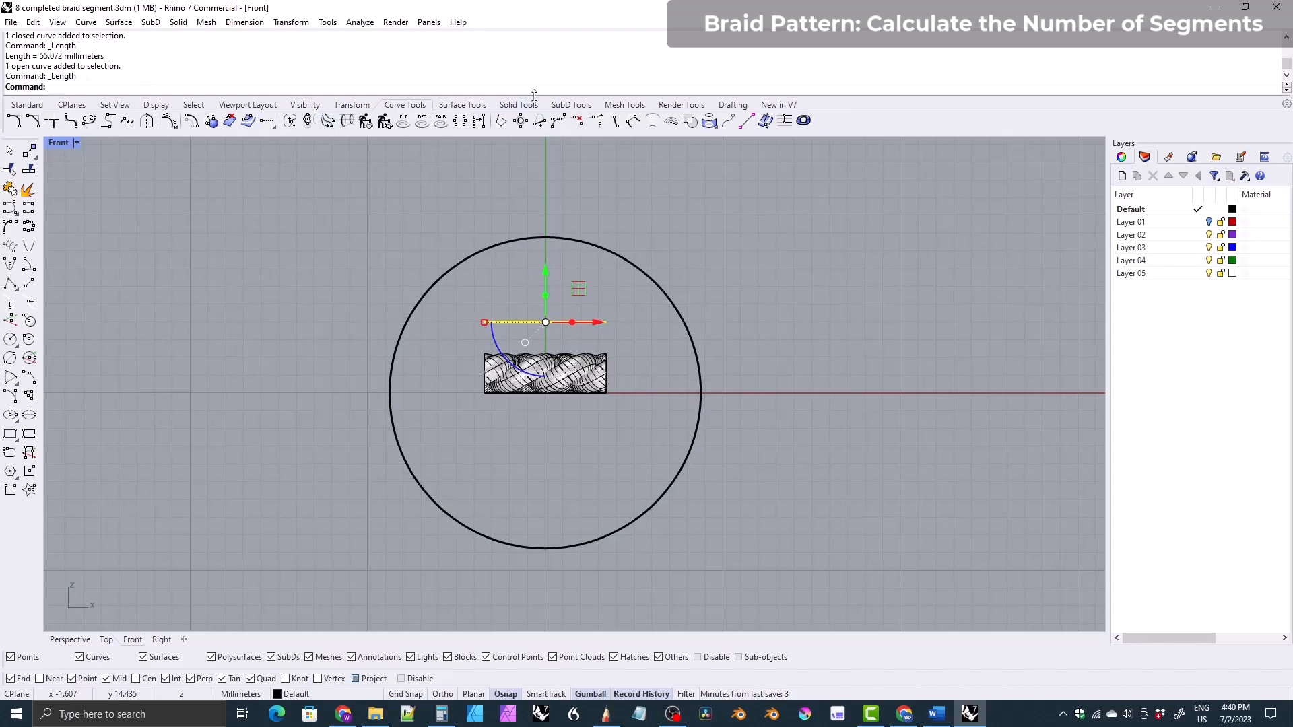
{"action": "left_click_drag", "start_coordinate": [1283, 64], "coordinate": [1285, 67]}
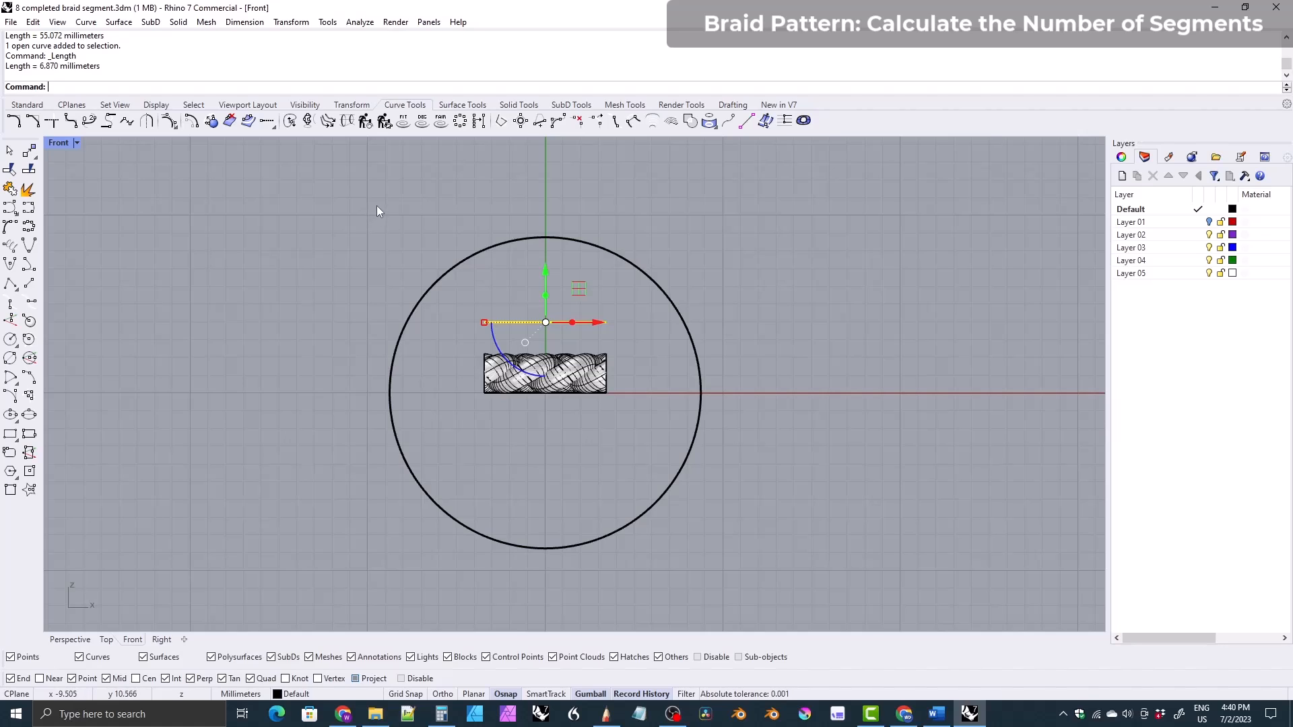
- Record "circle: 55.1" and "segment: 6.9" on separate lines in the file's notes
{"action": "left_click", "coordinate": [1241, 159]}
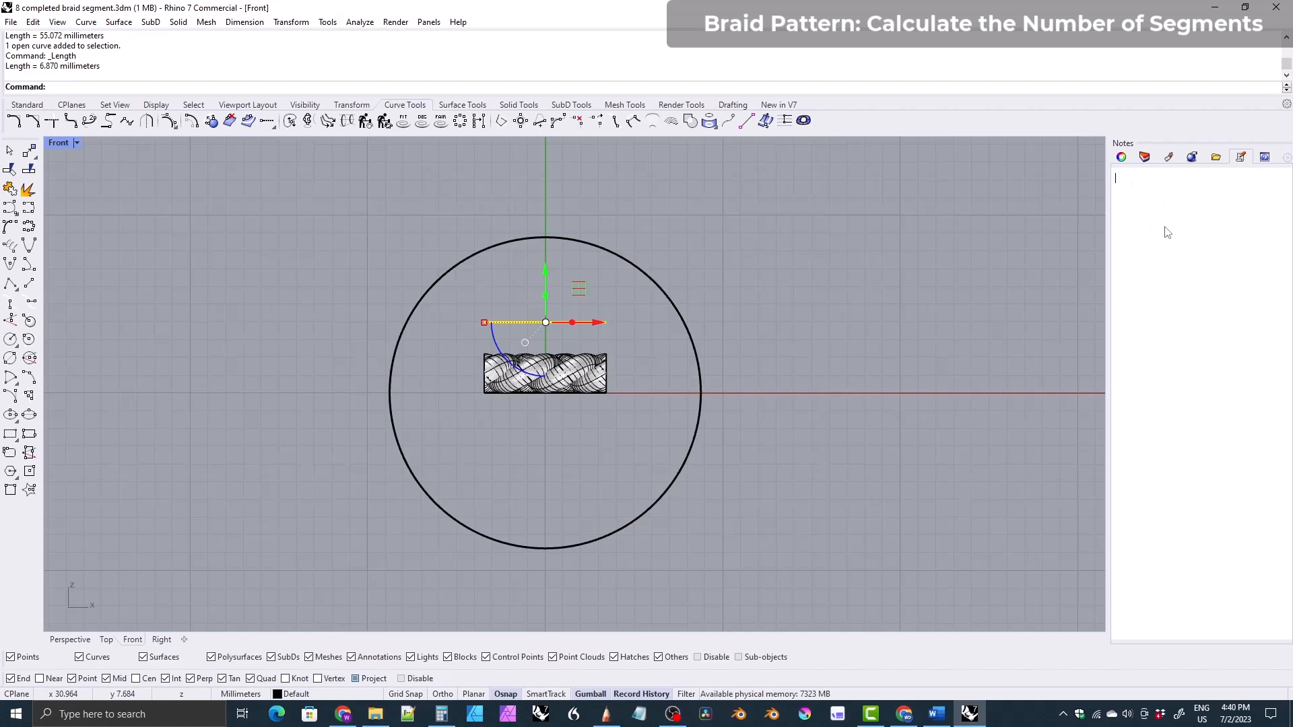
{"action": "type", "text": "circ"}
{"action": "type", "text": "le: 55.1 "}
{"action": "type", "text": "segfm"}
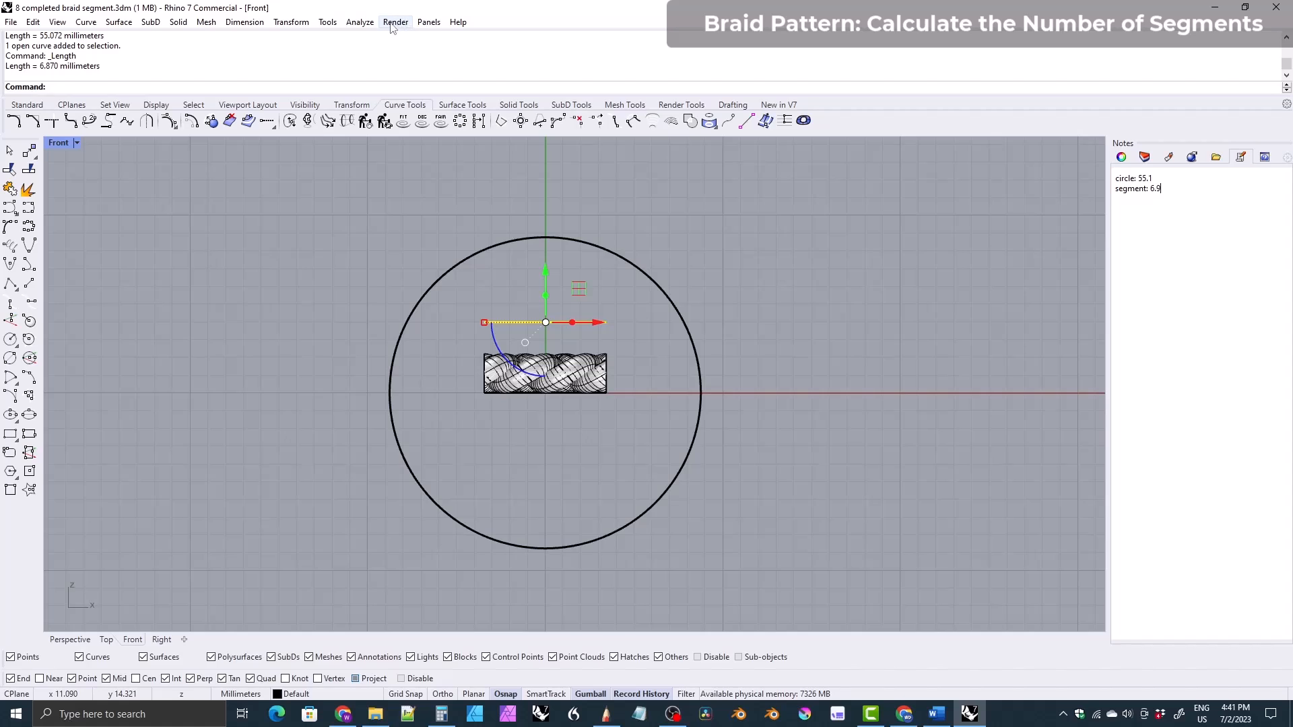
- Detach the Notes panel from the panel group and dock it back among the other panels
{"action": "left_click", "coordinate": [430, 24]}
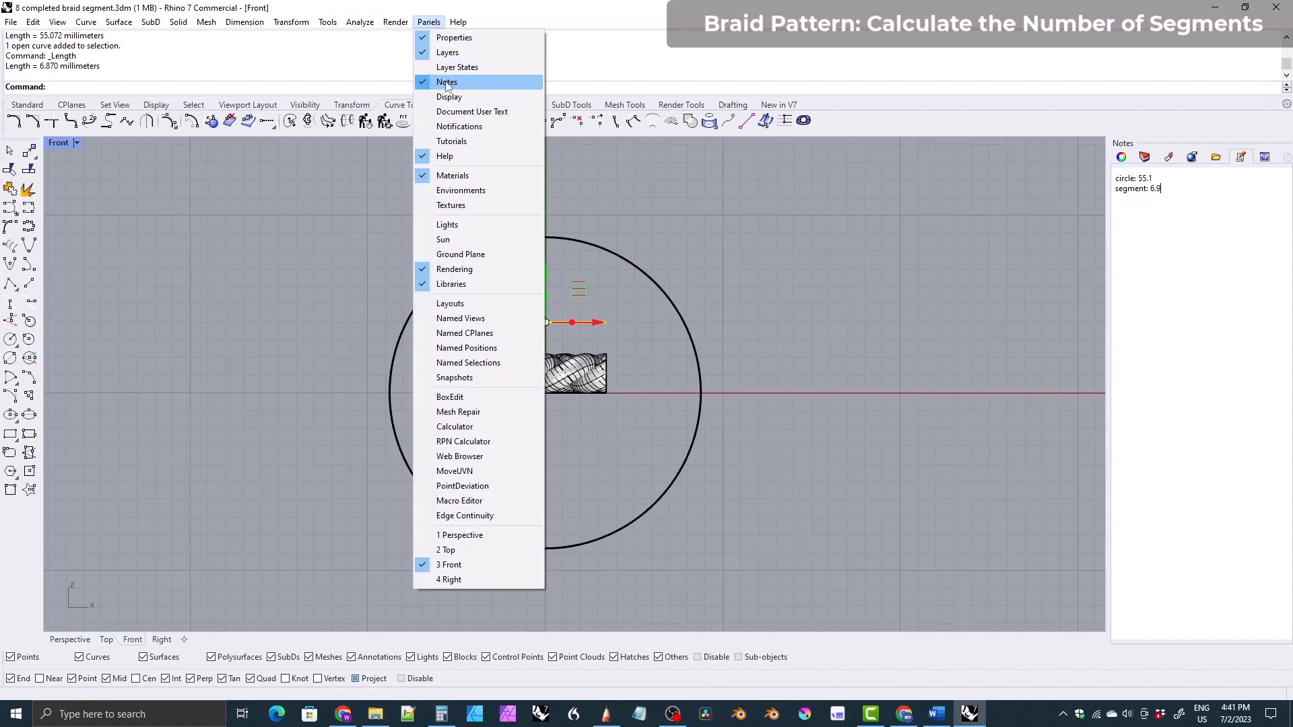
{"action": "left_click", "coordinate": [1097, 181]}
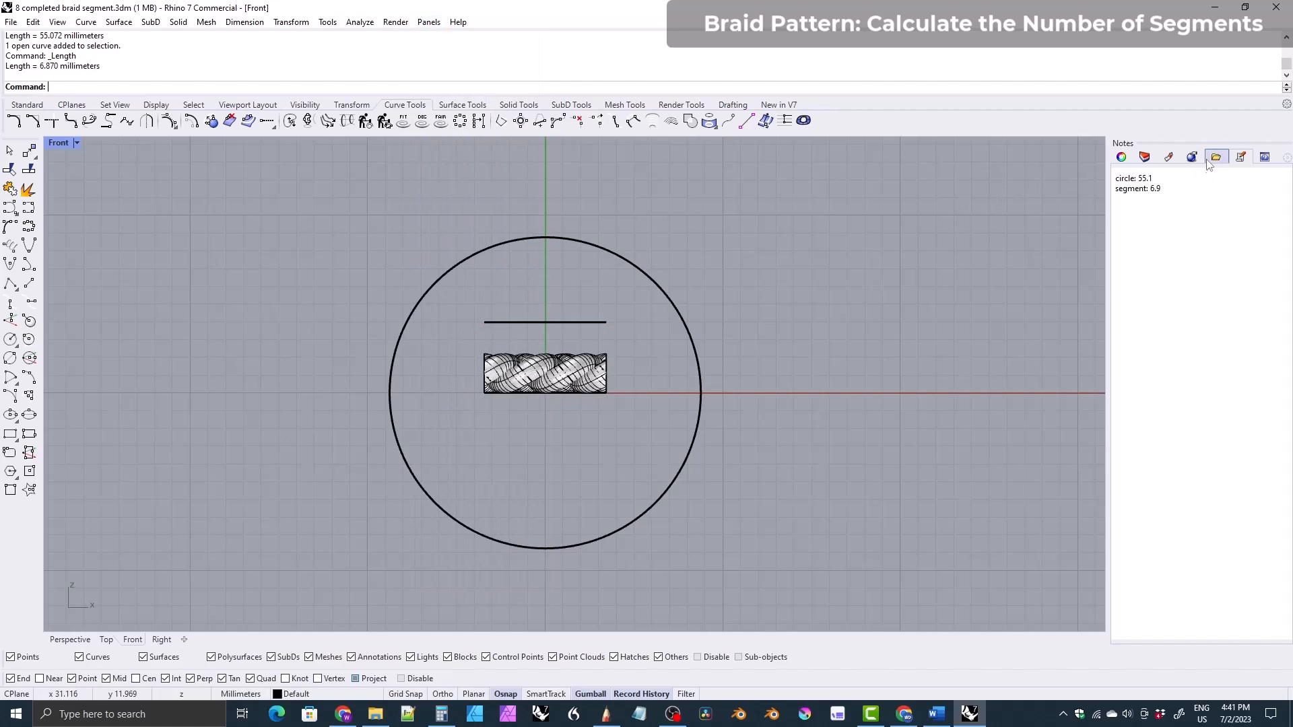
{"action": "left_click_drag", "start_coordinate": [1240, 159], "coordinate": [1198, 229]}
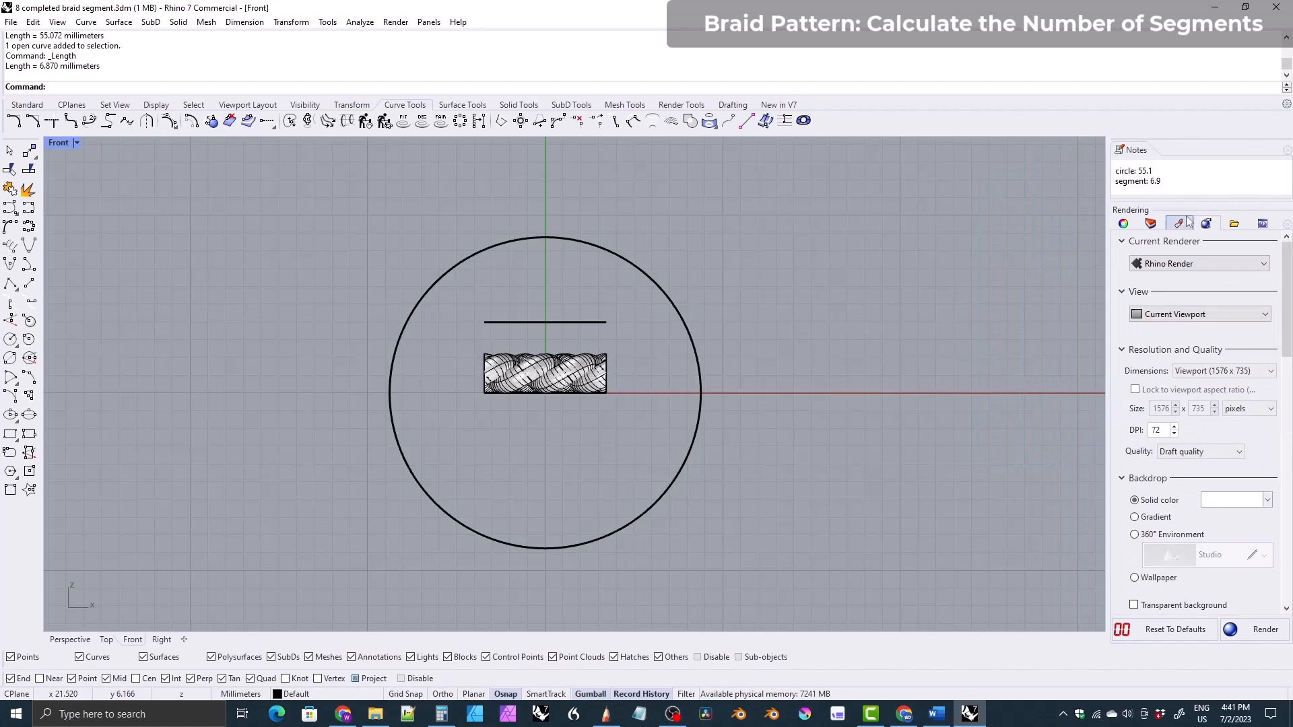
{"action": "mouse_move", "coordinate": [1141, 154]}
{"action": "left_mouse_down"}
{"action": "mouse_move", "coordinate": [785, 211]}
{"action": "mouse_move", "coordinate": [1123, 157]}
{"action": "left_mouse_up"}
{"action": "left_click_drag", "start_coordinate": [1144, 157], "coordinate": [1206, 161]}
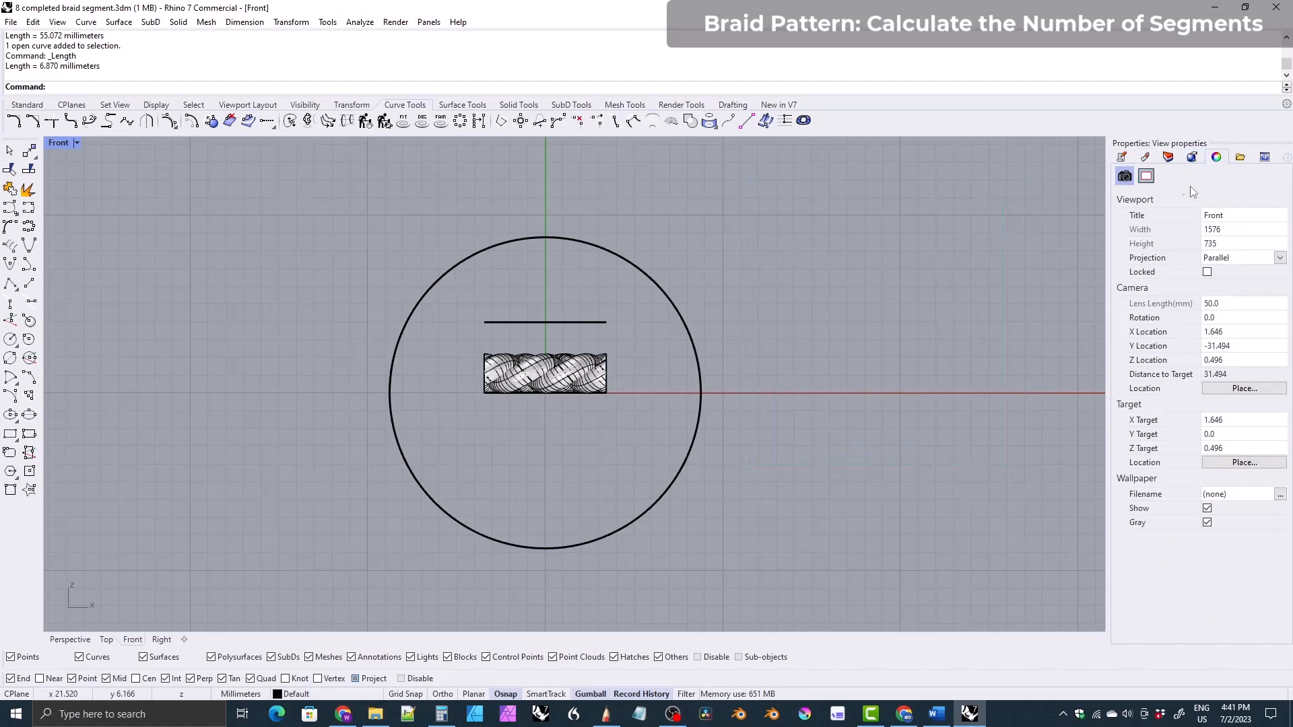
{"action": "left_click_drag", "start_coordinate": [1121, 162], "coordinate": [1228, 167]}
- Add the line "ring size: US 7.25" below the segment length in the notes
{"action": "left_click", "coordinate": [1167, 189]}
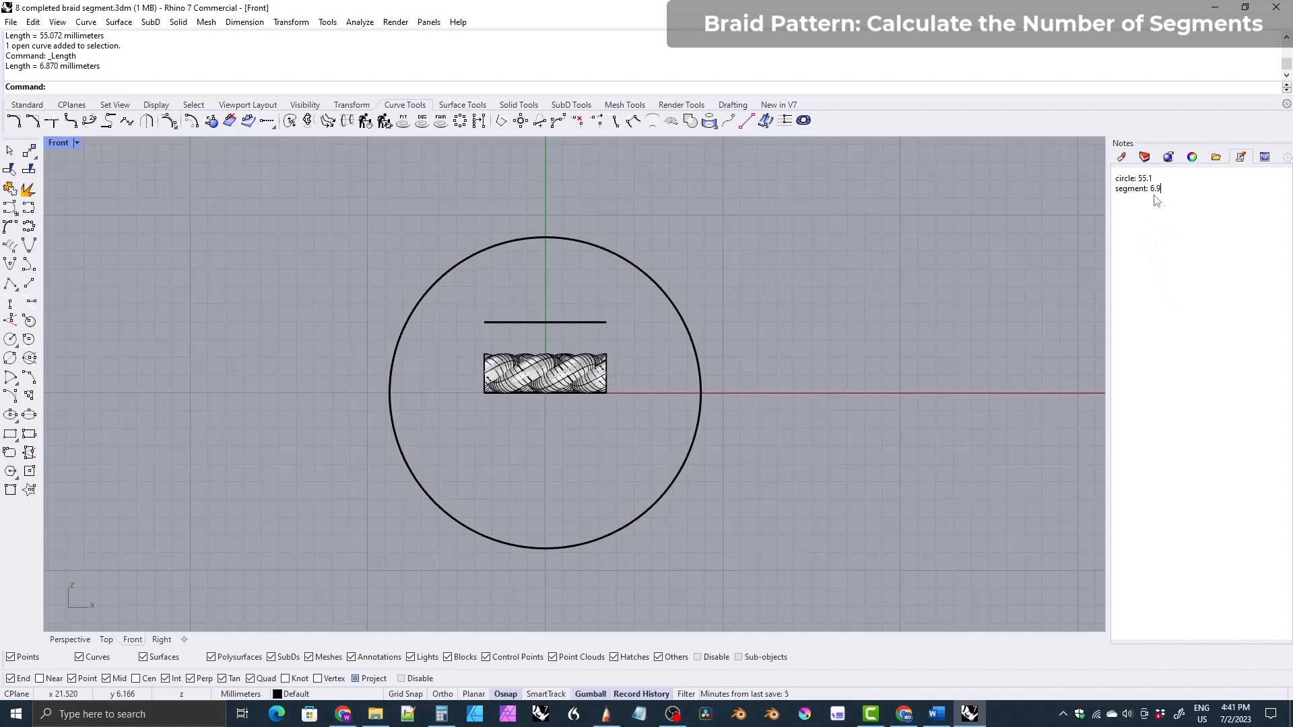
{"action": "left_click", "coordinate": [1174, 260]}
{"action": "key", "text": "Return"}
{"action": "type", "text": "ring size: US 7"}
- Switch to Calculator, divide 55.1 by 6.9 to find the number of braid segments, and close it
{"action": "left_click", "coordinate": [441, 715]}
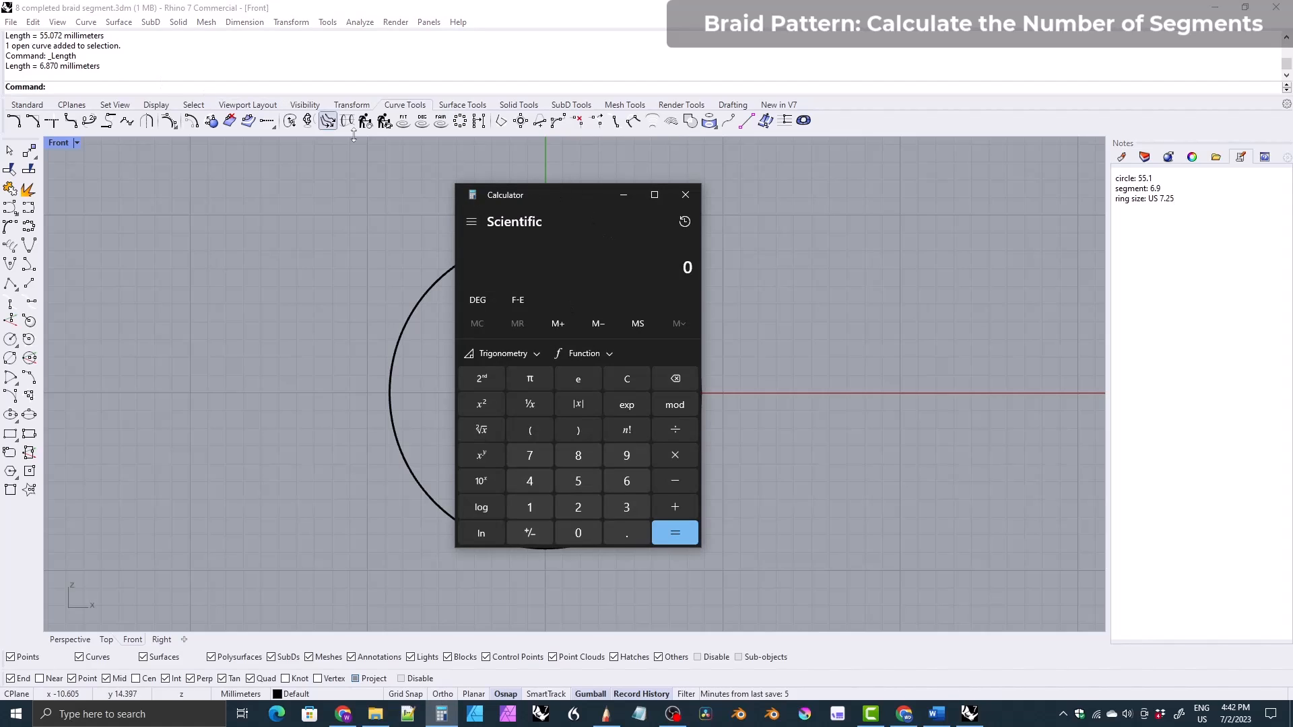
{"action": "type", "text": "55.1"}
{"action": "key", "text": "slash"}
{"action": "type", "text": "6.9"}
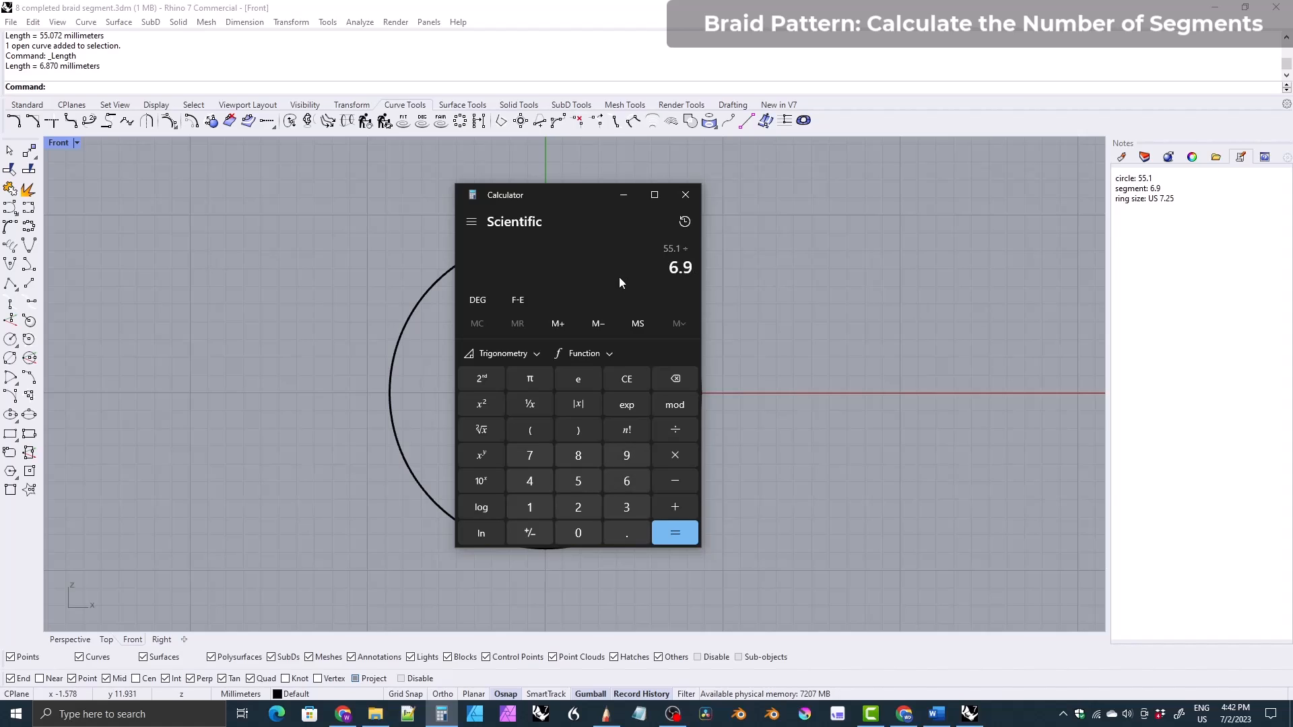
{"action": "key", "text": "Return"}
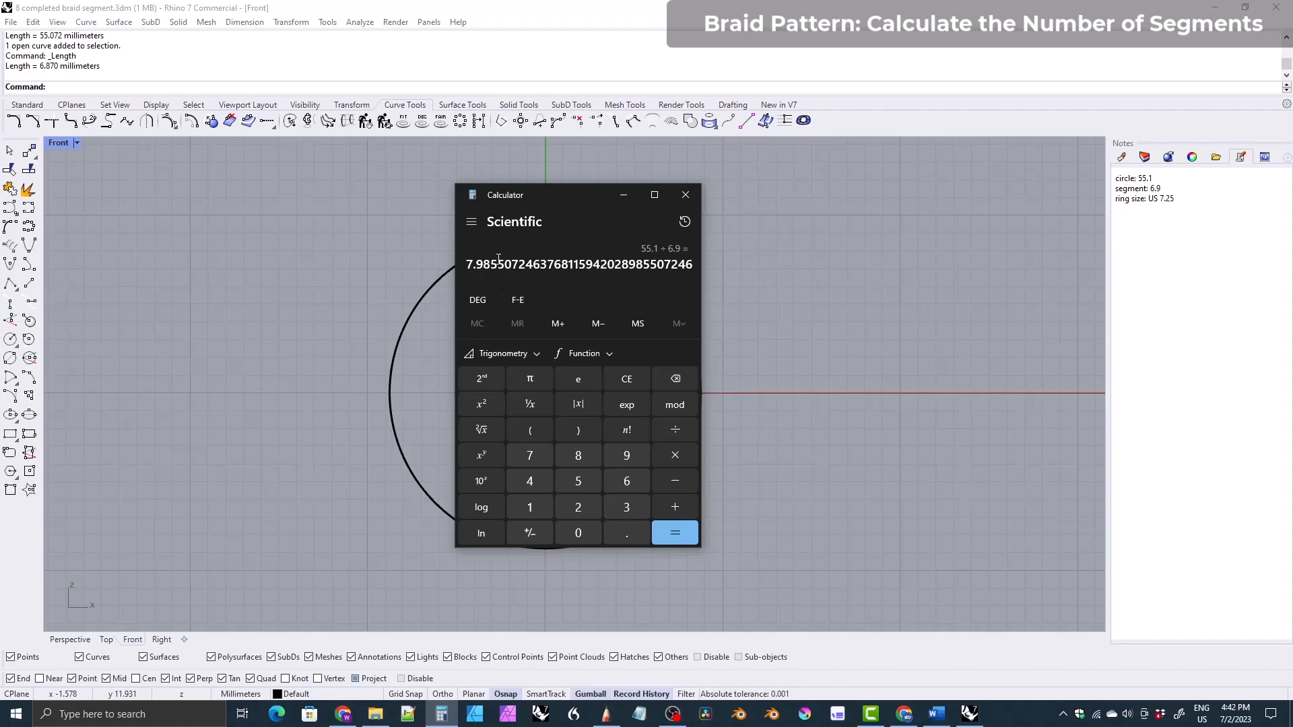
{"action": "left_click_drag", "start_coordinate": [558, 209], "coordinate": [863, 200]}
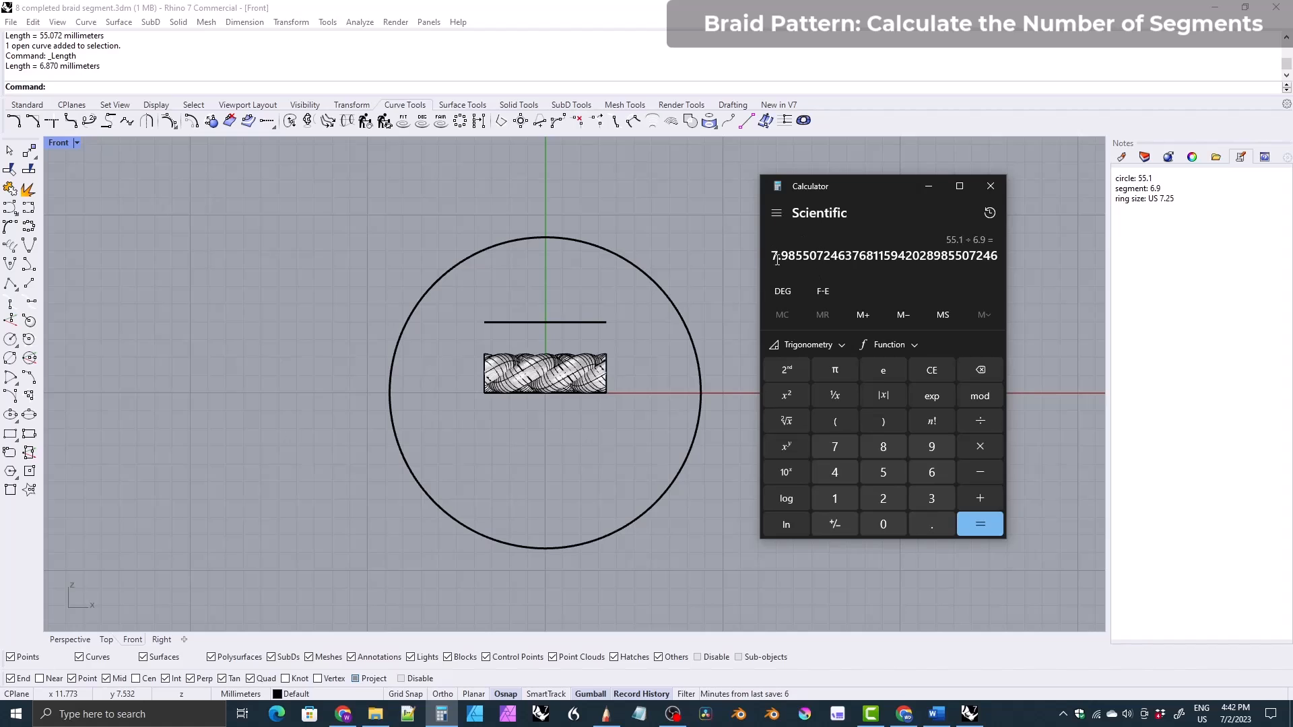
{"action": "left_click", "coordinate": [991, 189]}
{"action": "mouse_move", "coordinate": [517, 332]}
{"action": "right_mouse_down"}
{"action": "mouse_move", "coordinate": [456, 300]}
{"action": "mouse_move", "coordinate": [539, 324]}
{"action": "right_mouse_up"}
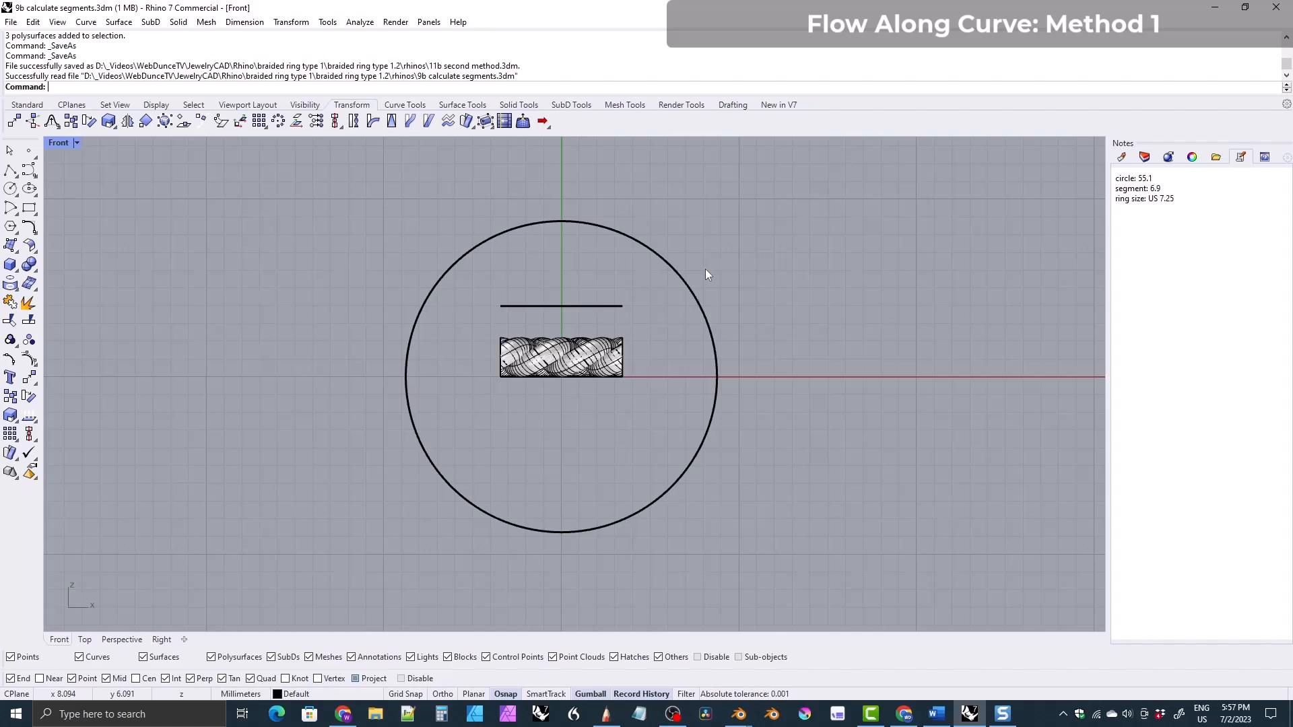
- Create a linear array of 8 from the braid segment and its base line, spaced by the two ends of the separate reference line
{"action": "right_click_drag", "start_coordinate": [515, 333], "coordinate": [300, 320]}
{"action": "left_click_drag", "start_coordinate": [272, 318], "coordinate": [426, 384]}
{"action": "scroll", "coordinate": [338, 295], "scroll_direction": "up", "scroll_amount": 4}
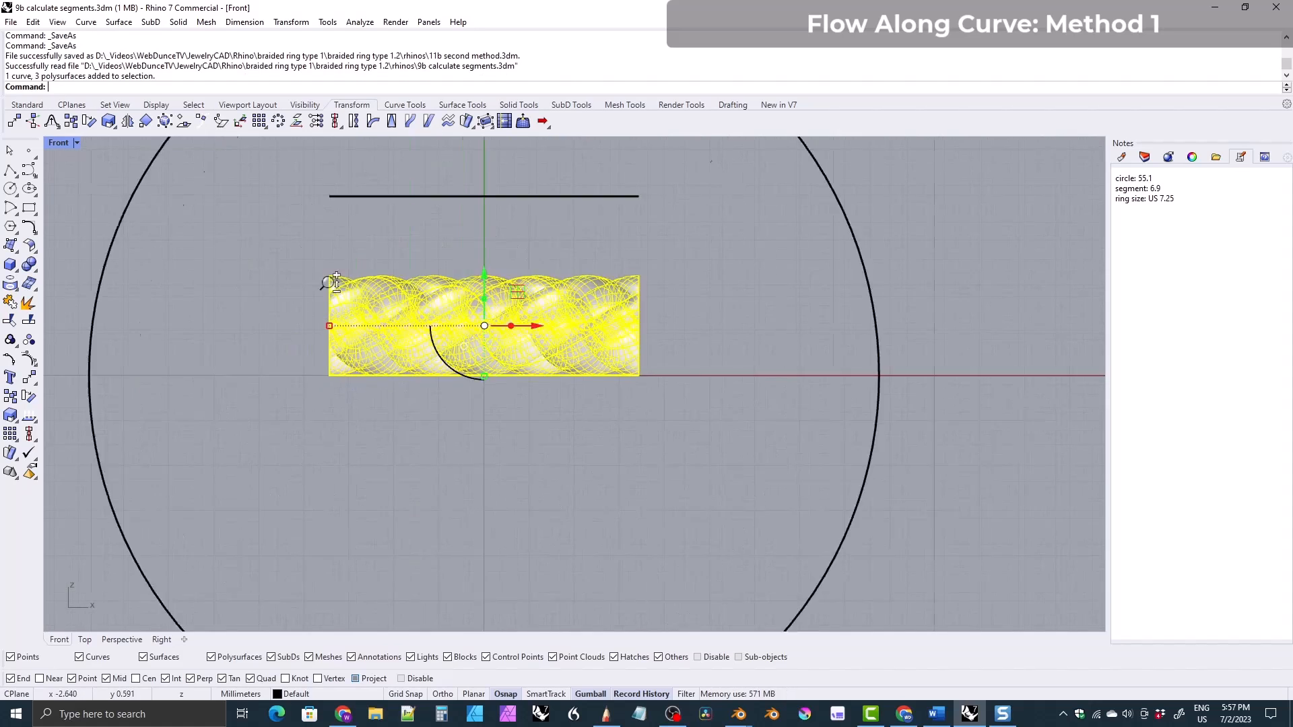
{"action": "scroll", "coordinate": [357, 350], "scroll_direction": "up", "scroll_amount": 6}
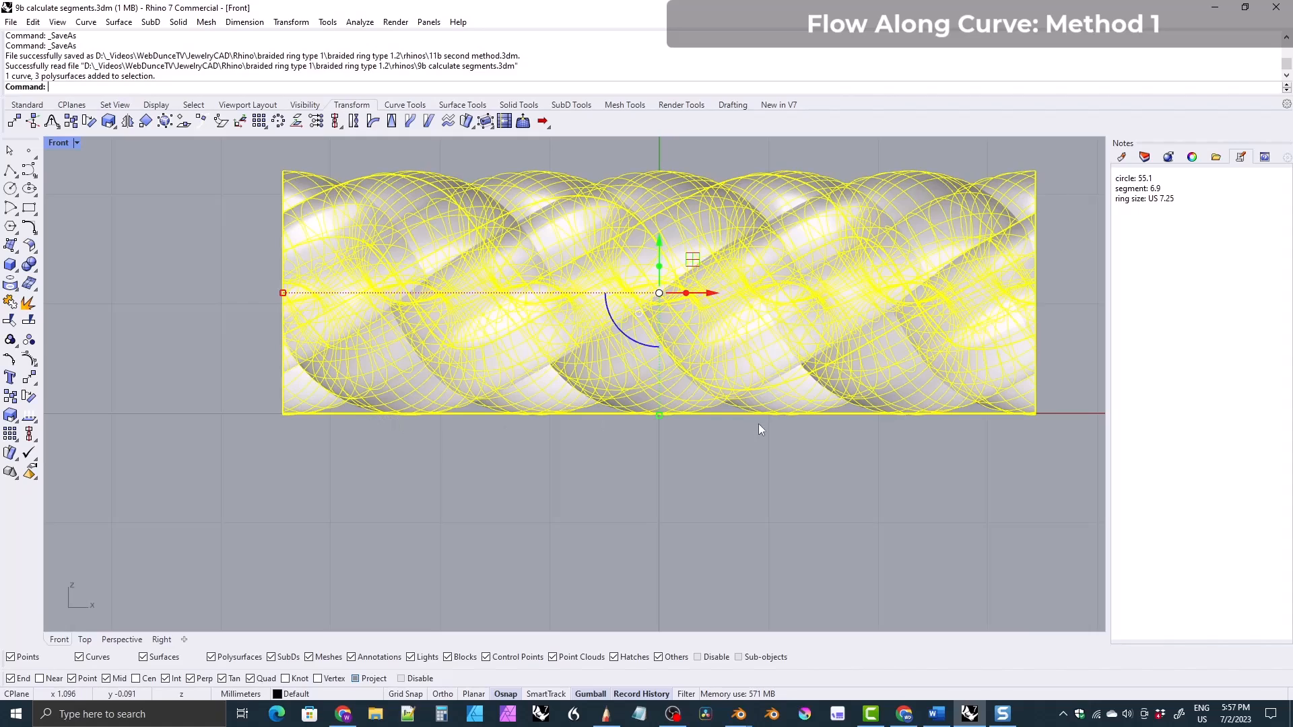
{"action": "scroll", "coordinate": [383, 414], "scroll_direction": "down", "scroll_amount": 8}
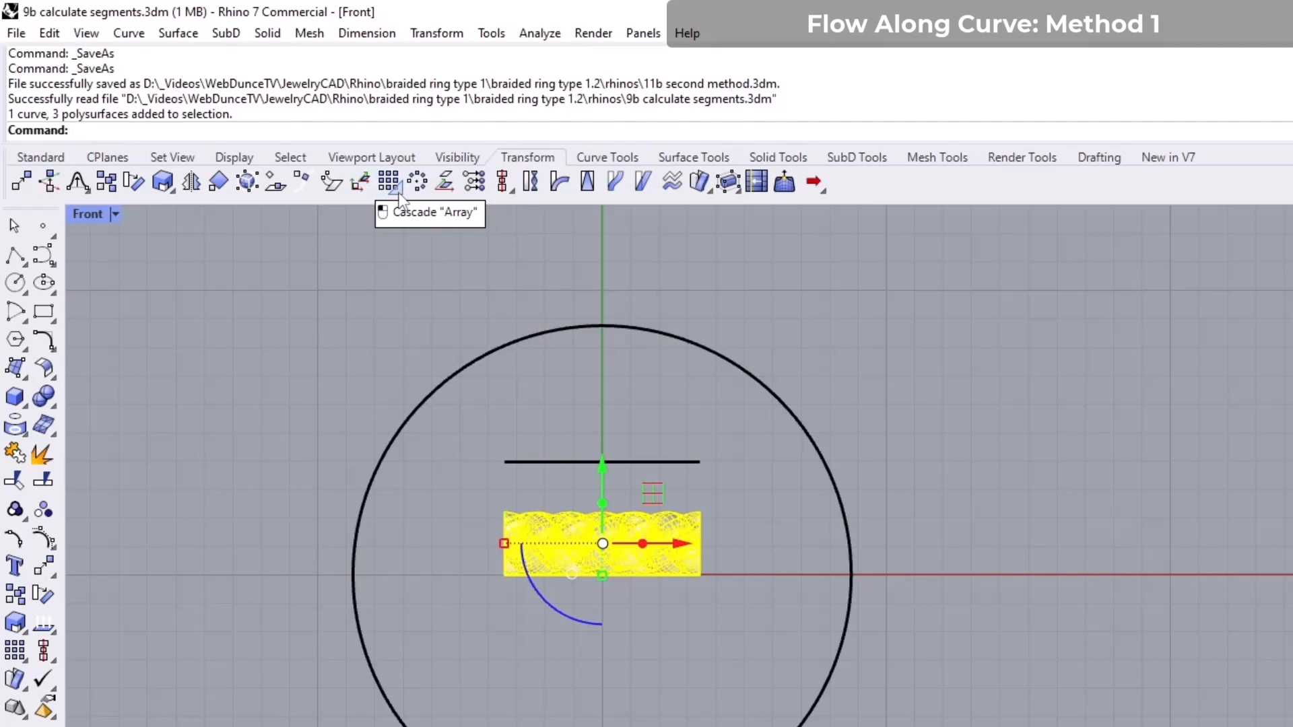
{"action": "left_click", "coordinate": [398, 192]}
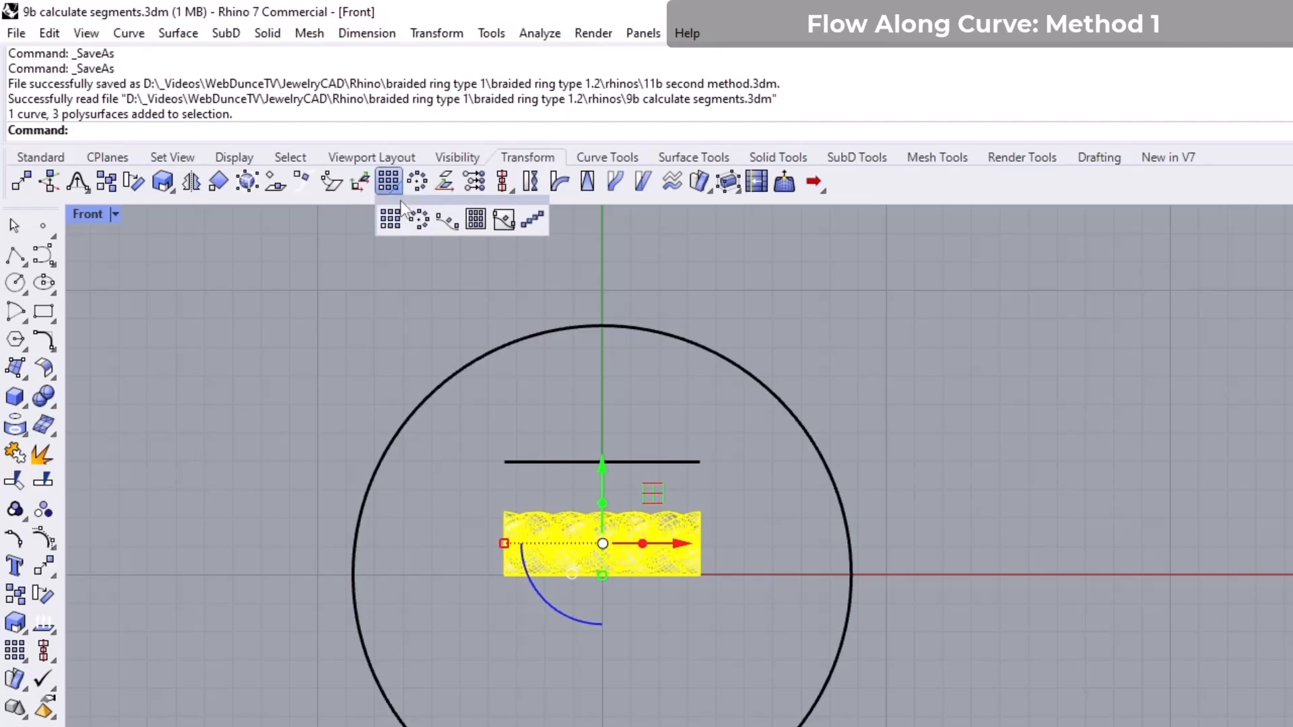
{"action": "left_click", "coordinate": [529, 224]}
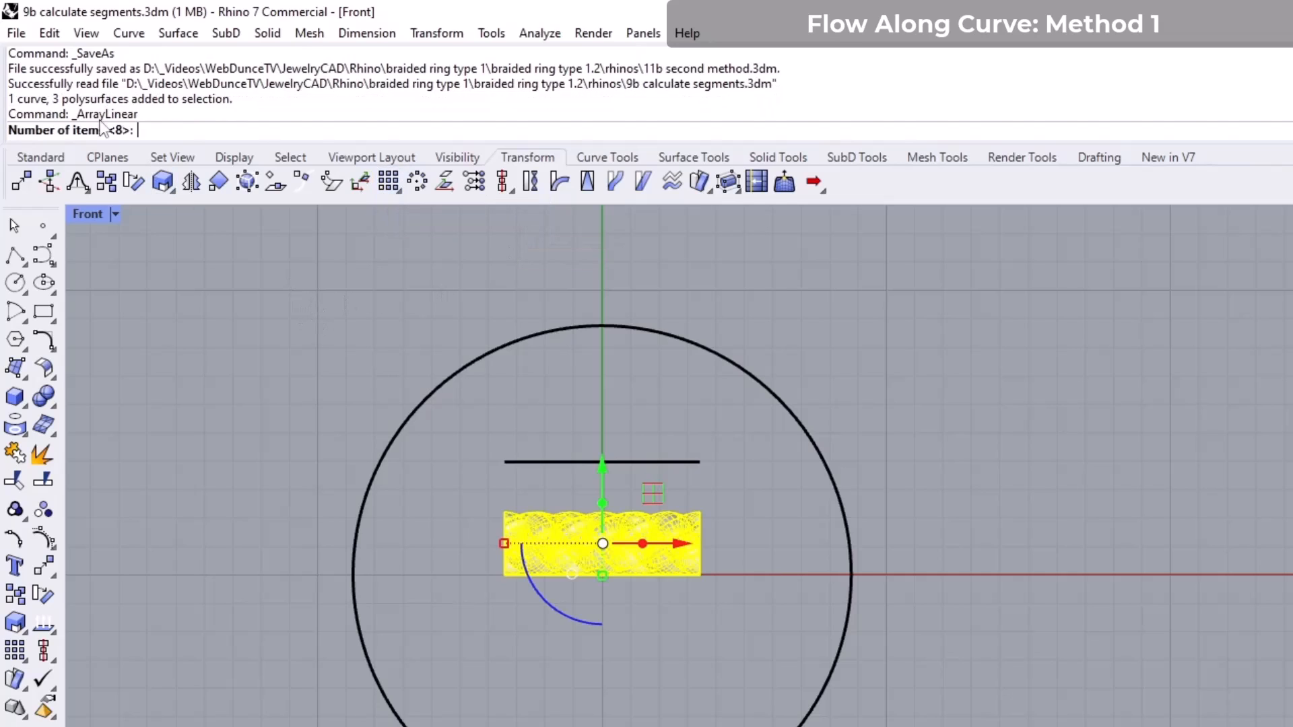
{"action": "type", "text": "8"}
{"action": "key", "text": "Return"}
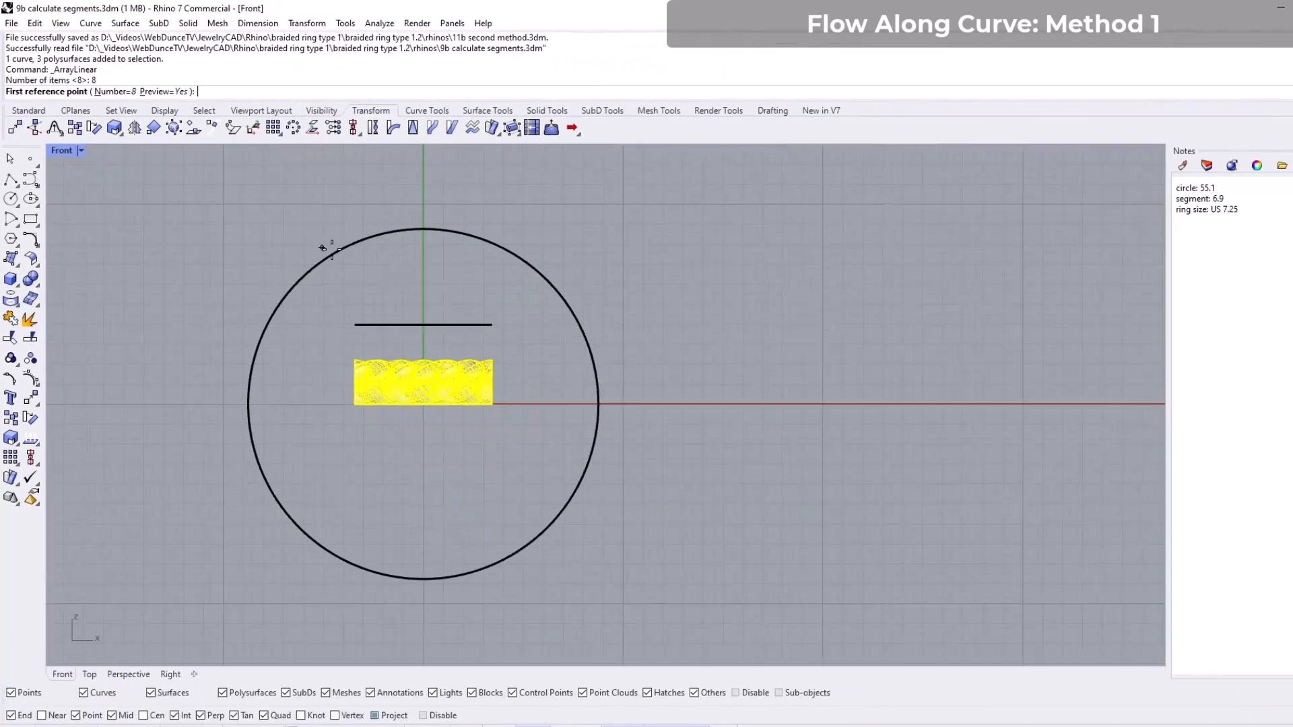
{"action": "left_click", "coordinate": [354, 325]}
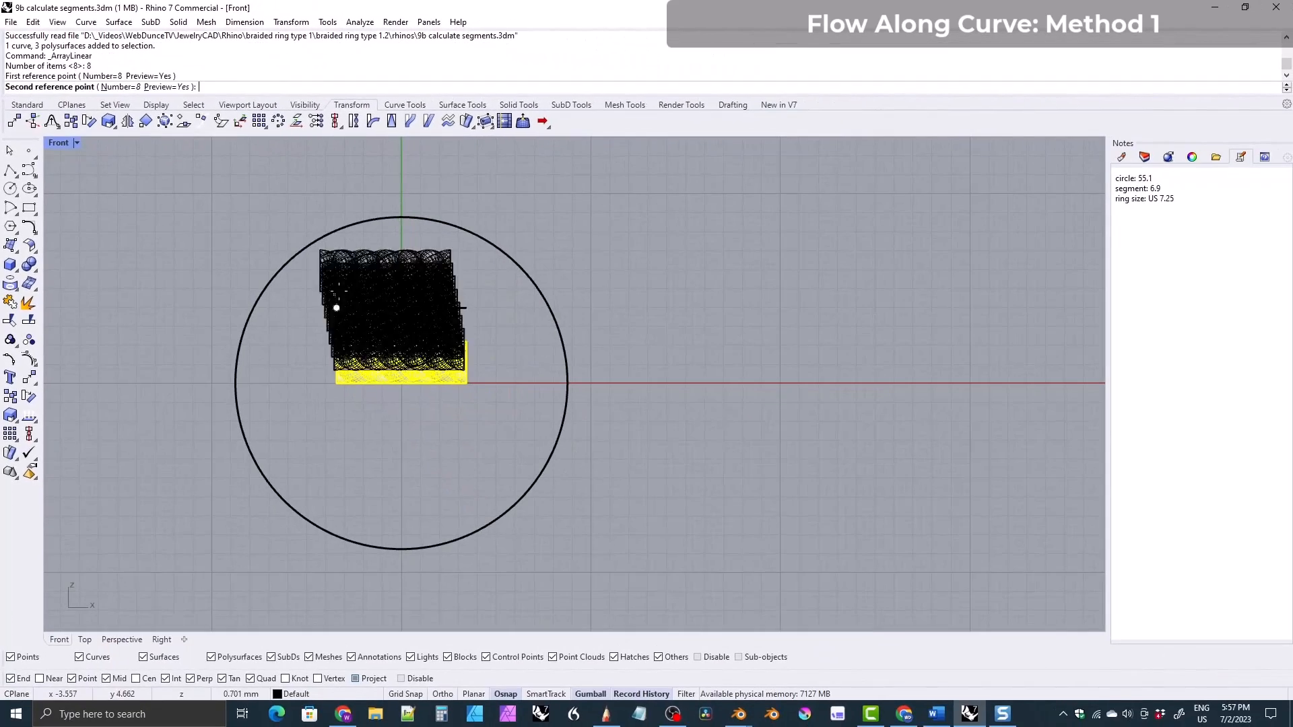
{"action": "left_click", "coordinate": [467, 309]}
{"action": "scroll", "coordinate": [338, 279], "scroll_direction": "down", "scroll_amount": 4}
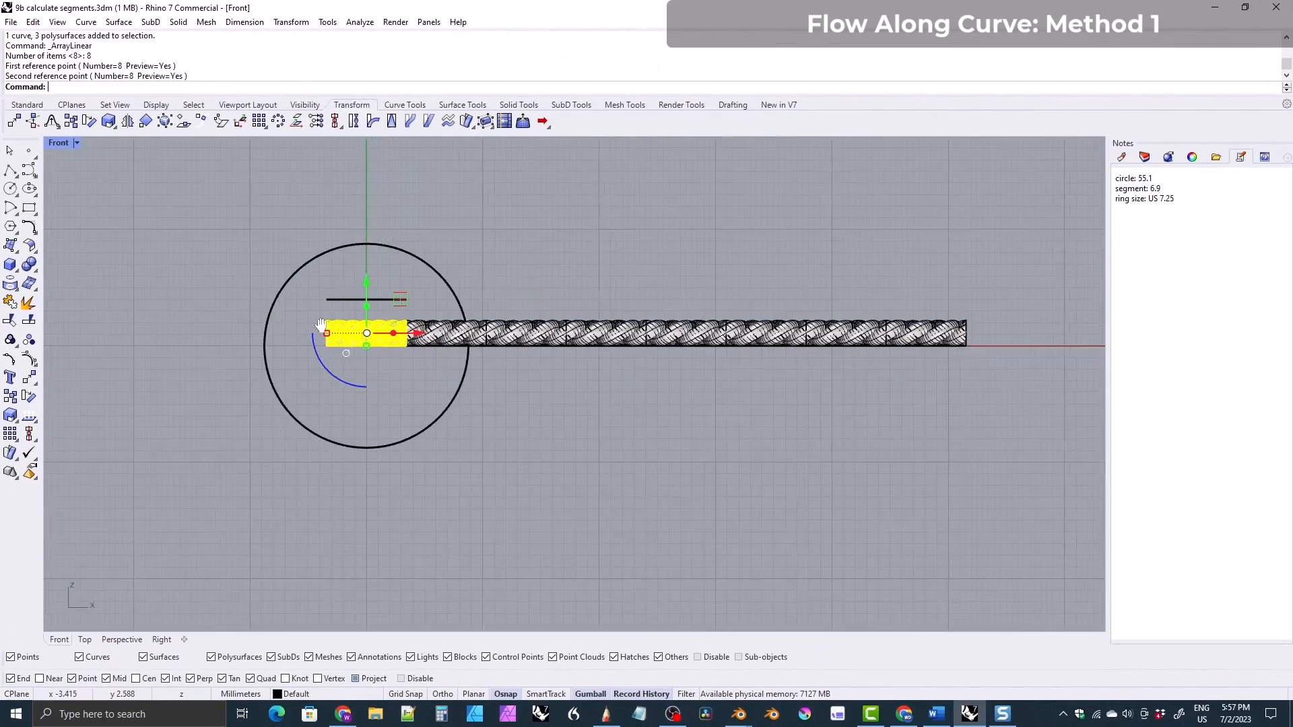
- Join the arrayed braid segments into continuous strands and their base lines into one curve, and check the joined pieces by selecting them
{"action": "left_click_drag", "start_coordinate": [217, 334], "coordinate": [917, 385]}
{"action": "left_click", "coordinate": [10, 302]}
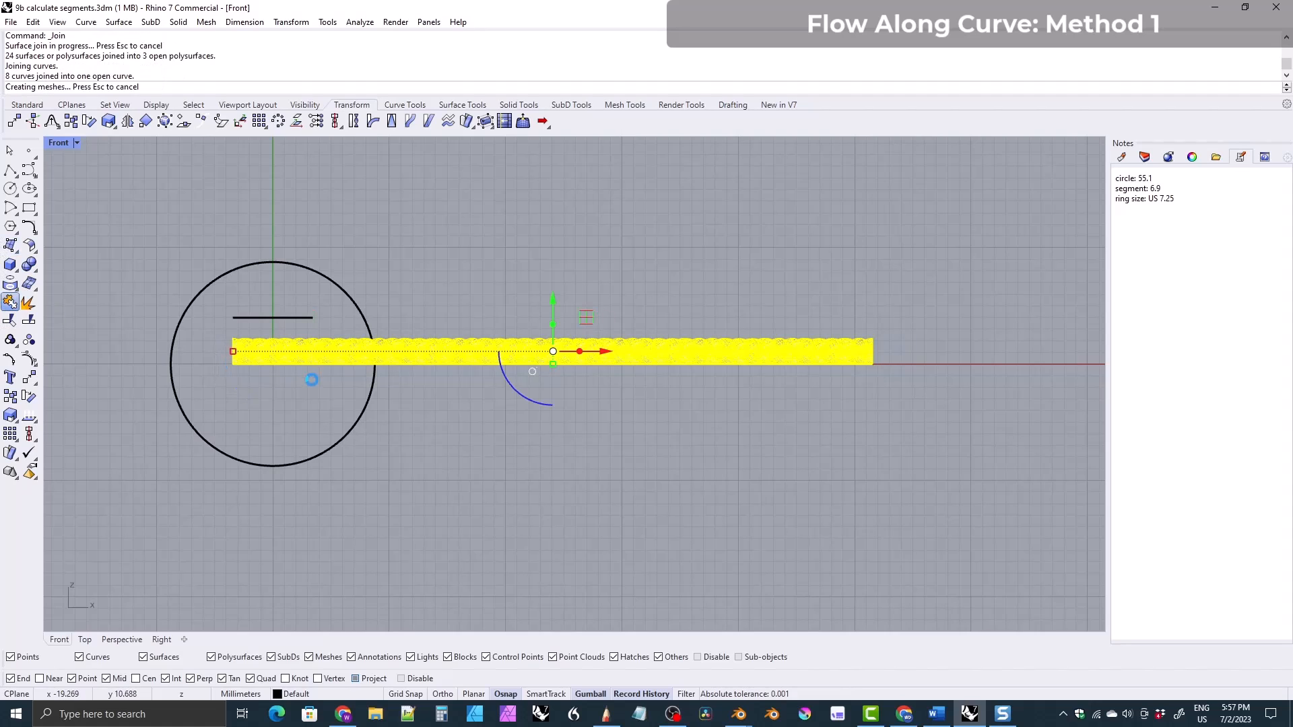
{"action": "left_click_drag", "start_coordinate": [716, 286], "coordinate": [525, 412]}
{"action": "left_click", "coordinate": [401, 415]}
{"action": "left_click", "coordinate": [317, 366]}
{"action": "left_click", "coordinate": [407, 374]}
- Flow the three long braid strands from the joined base line onto the circle, picking matching ends, with Copy=Yes, Rigid=No and Stretch=Yes
{"action": "right_click_drag", "start_coordinate": [341, 369], "coordinate": [447, 394]}
{"action": "left_click_drag", "start_coordinate": [643, 322], "coordinate": [574, 370]}
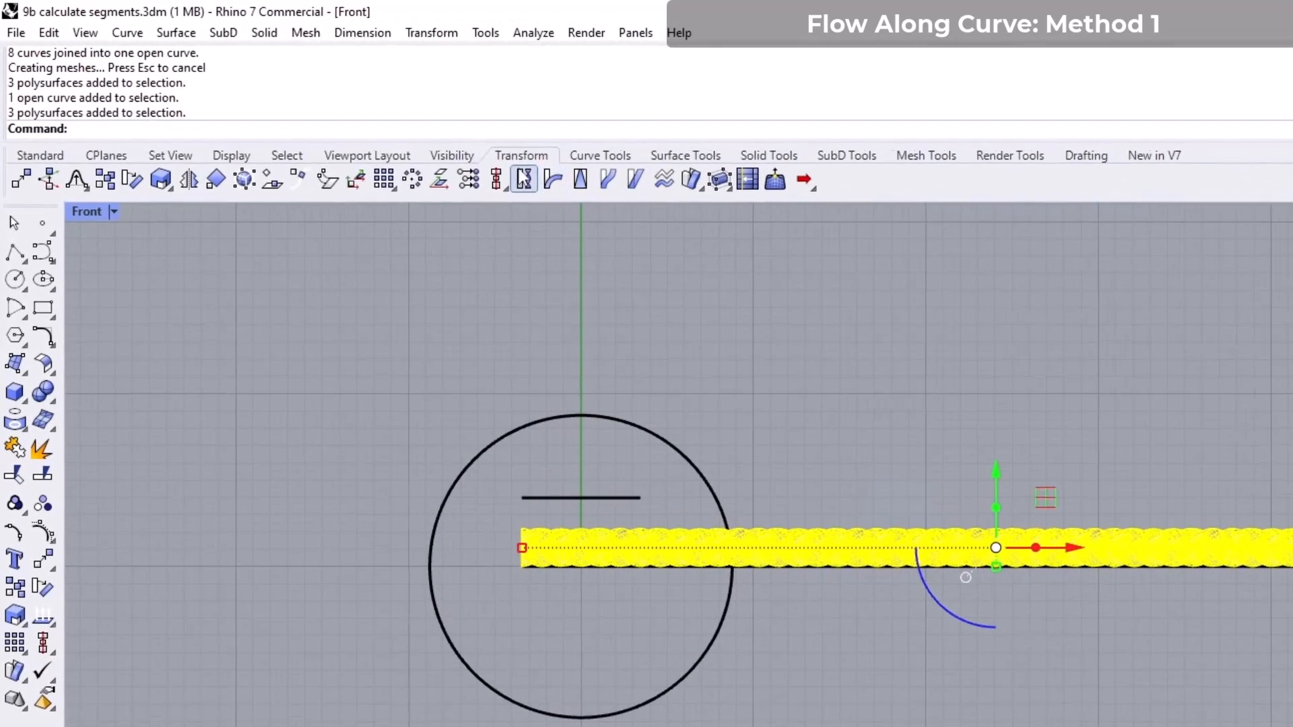
{"action": "left_click", "coordinate": [613, 181]}
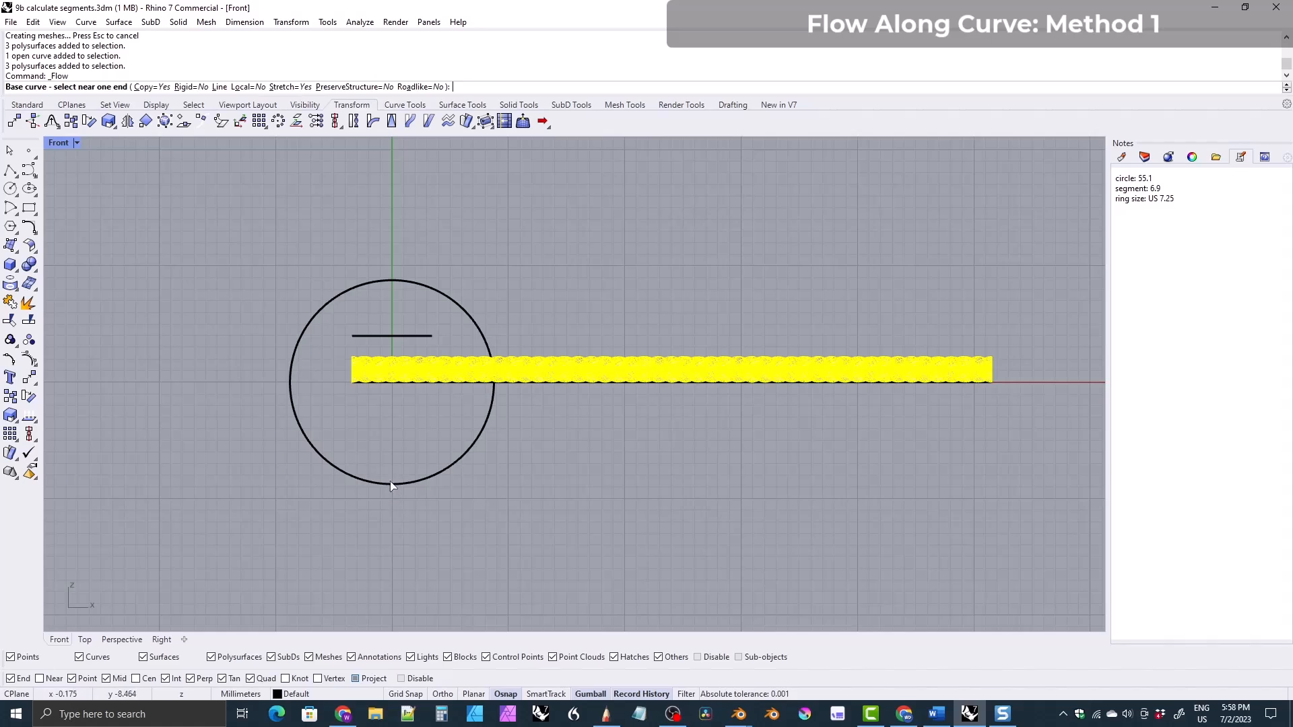
{"action": "right_click_drag", "start_coordinate": [392, 414], "coordinate": [429, 421]}
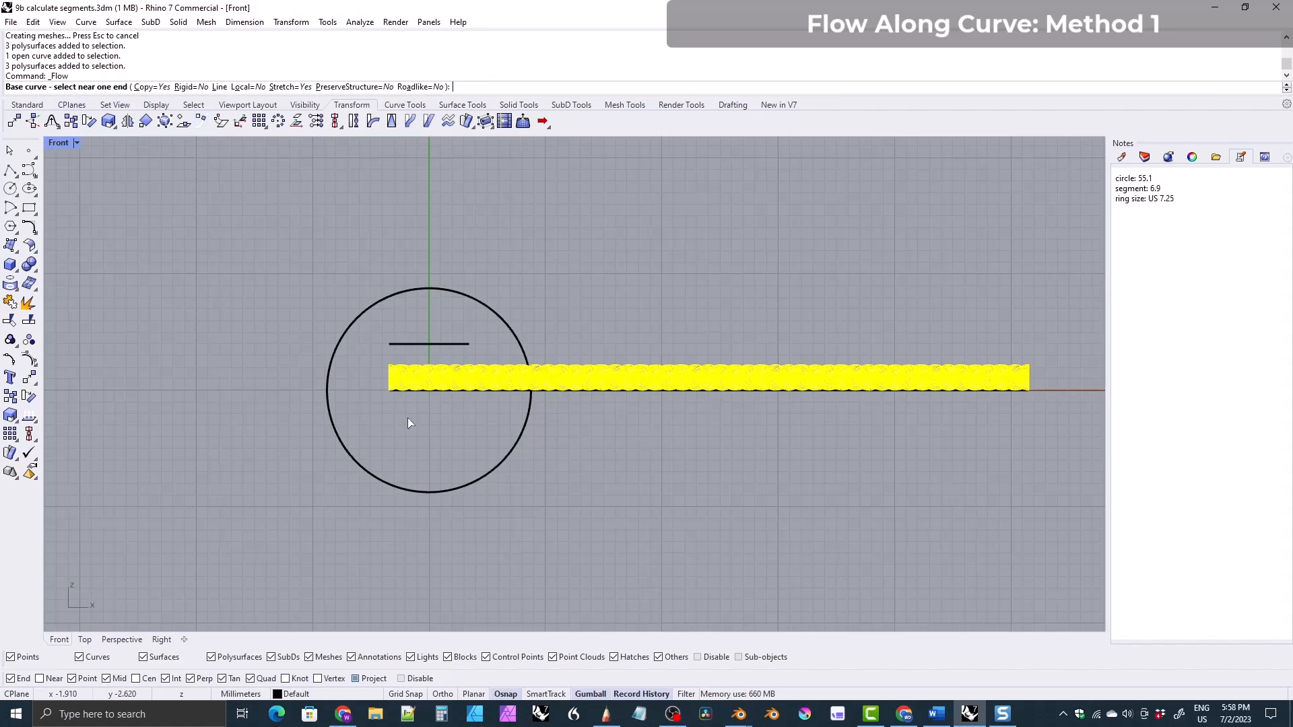
{"action": "scroll", "coordinate": [398, 355], "scroll_direction": "up", "scroll_amount": 5}
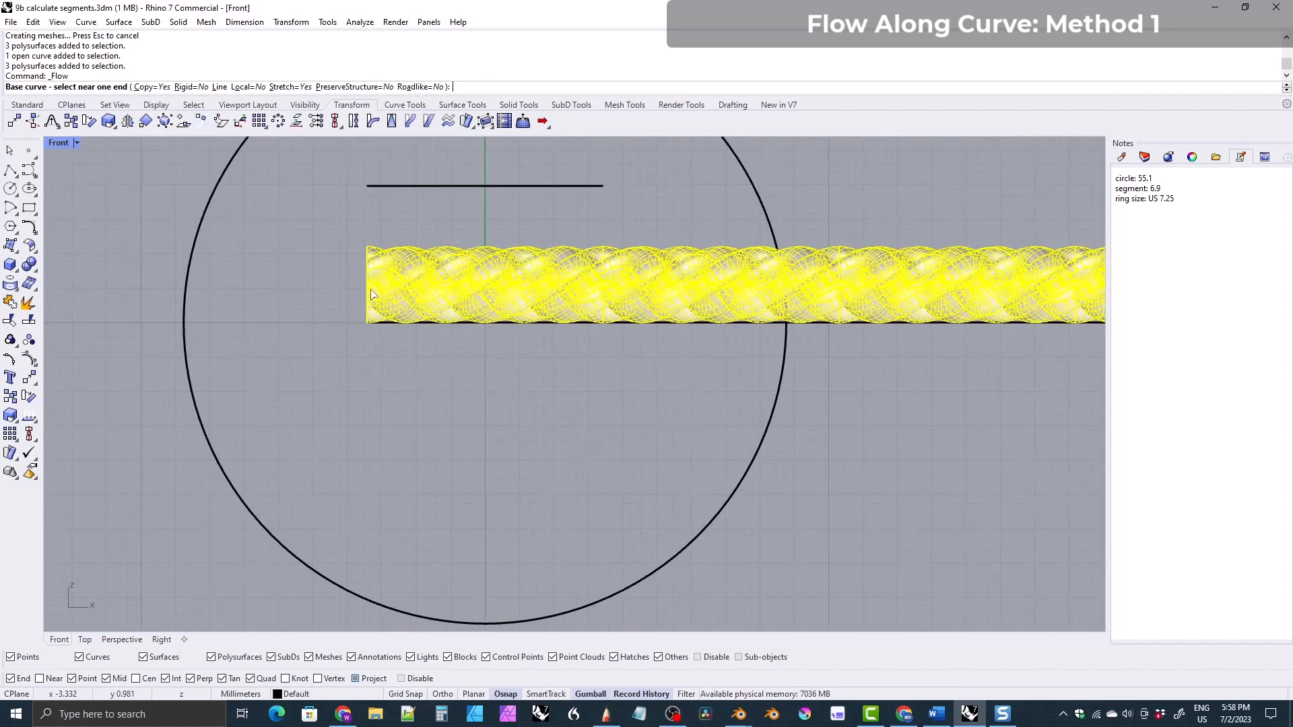
{"action": "left_click", "coordinate": [388, 325]}
{"action": "scroll", "coordinate": [410, 375], "scroll_direction": "down", "scroll_amount": 4}
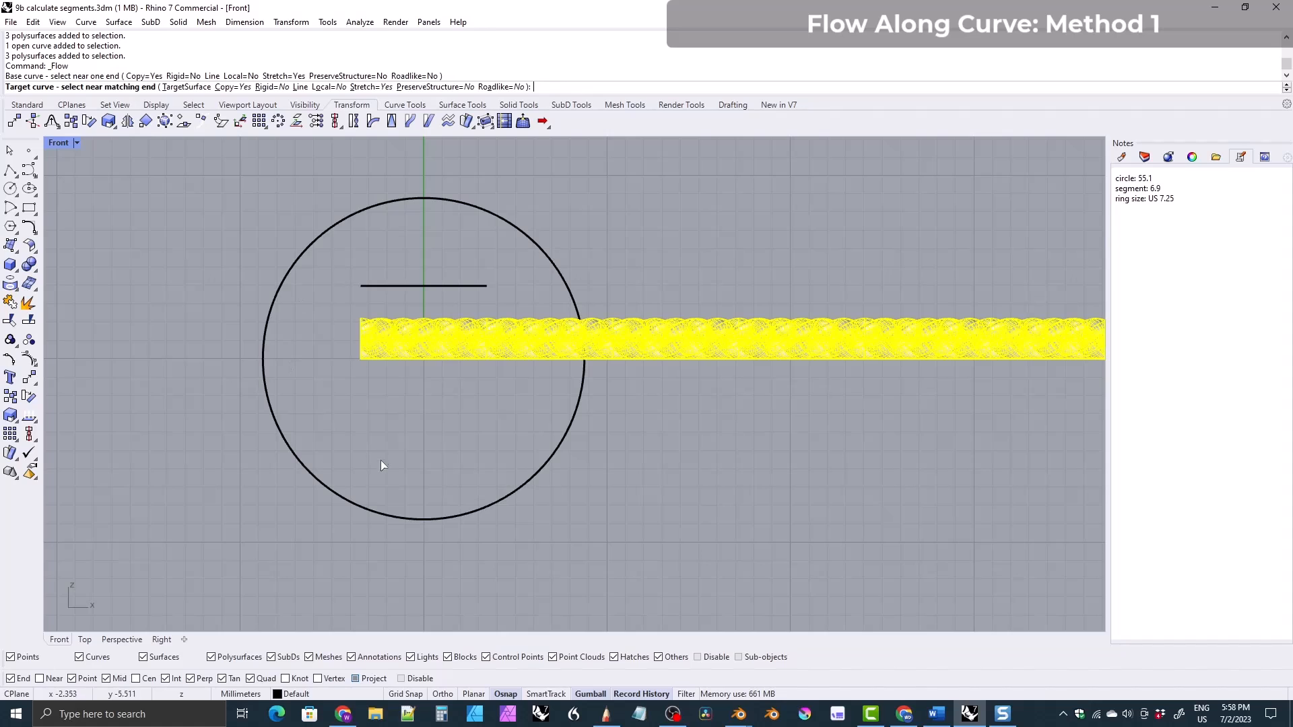
{"action": "mouse_move", "coordinate": [447, 476]}
{"action": "right_mouse_down"}
{"action": "mouse_move", "coordinate": [471, 482]}
{"action": "mouse_move", "coordinate": [443, 482]}
{"action": "right_mouse_up"}
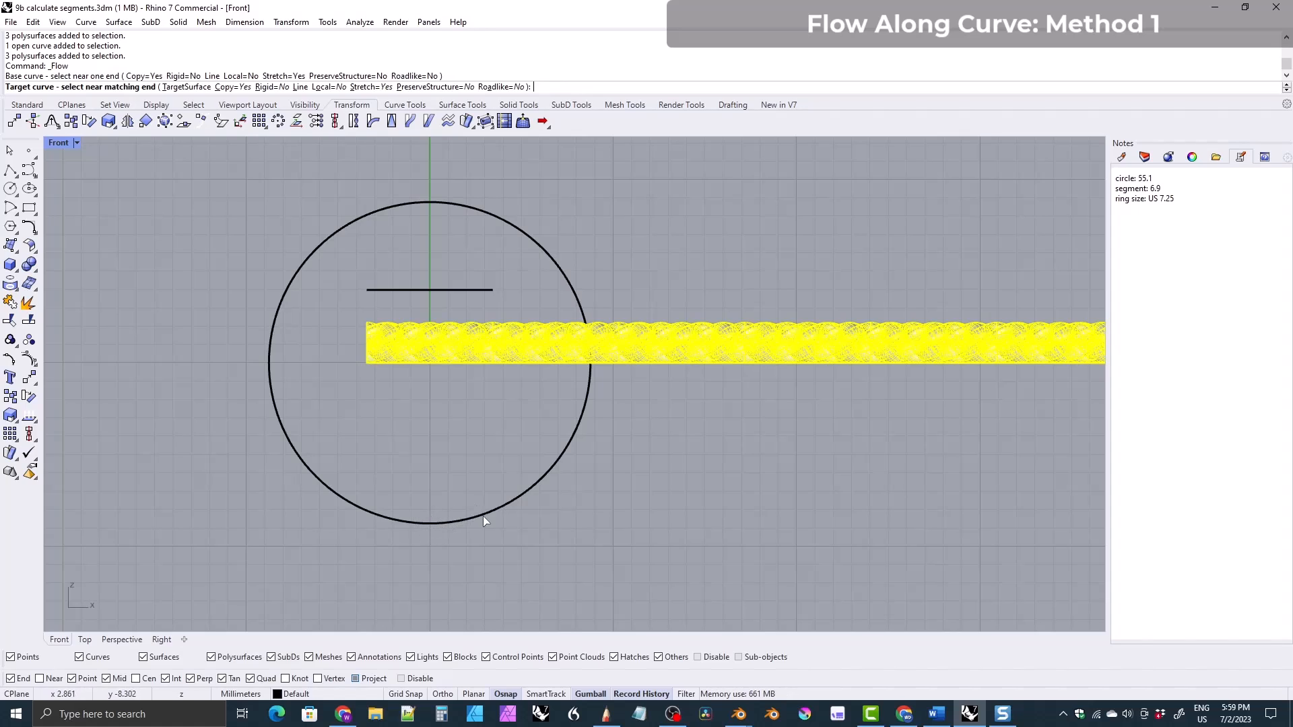
{"action": "left_click", "coordinate": [381, 522]}
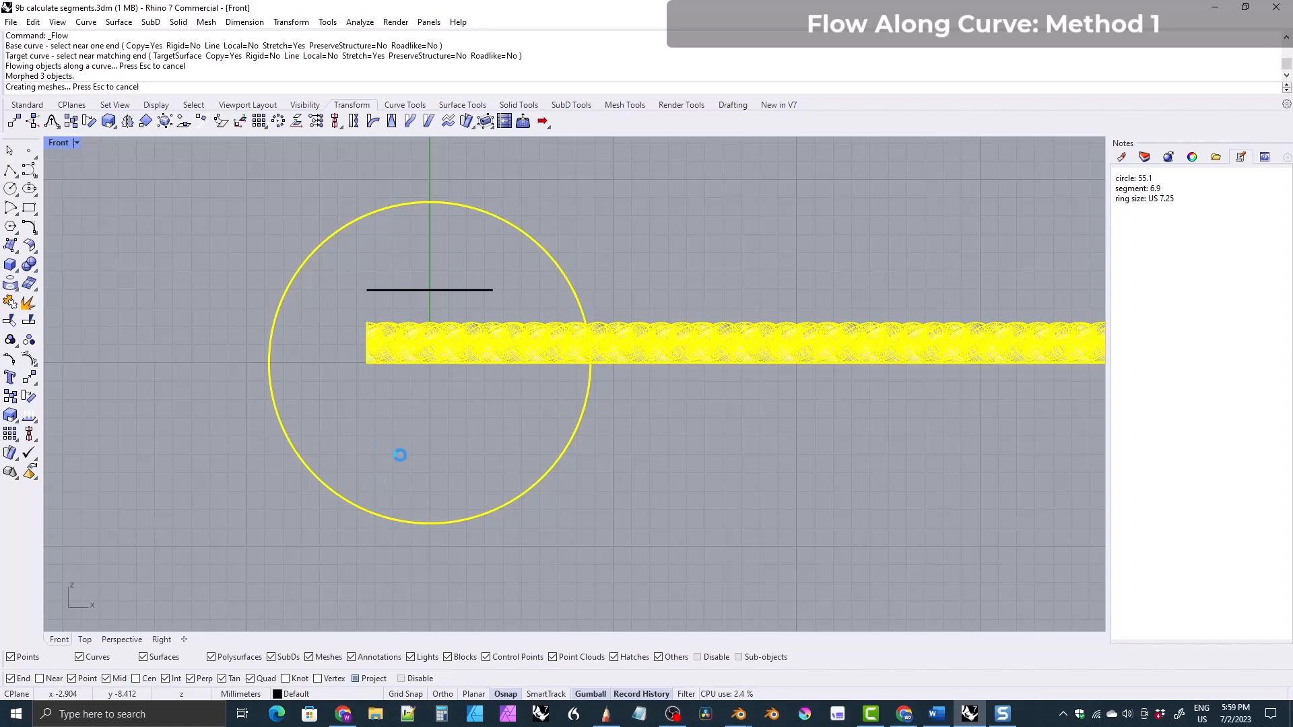
{"action": "right_click_drag", "start_coordinate": [389, 424], "coordinate": [440, 443]}
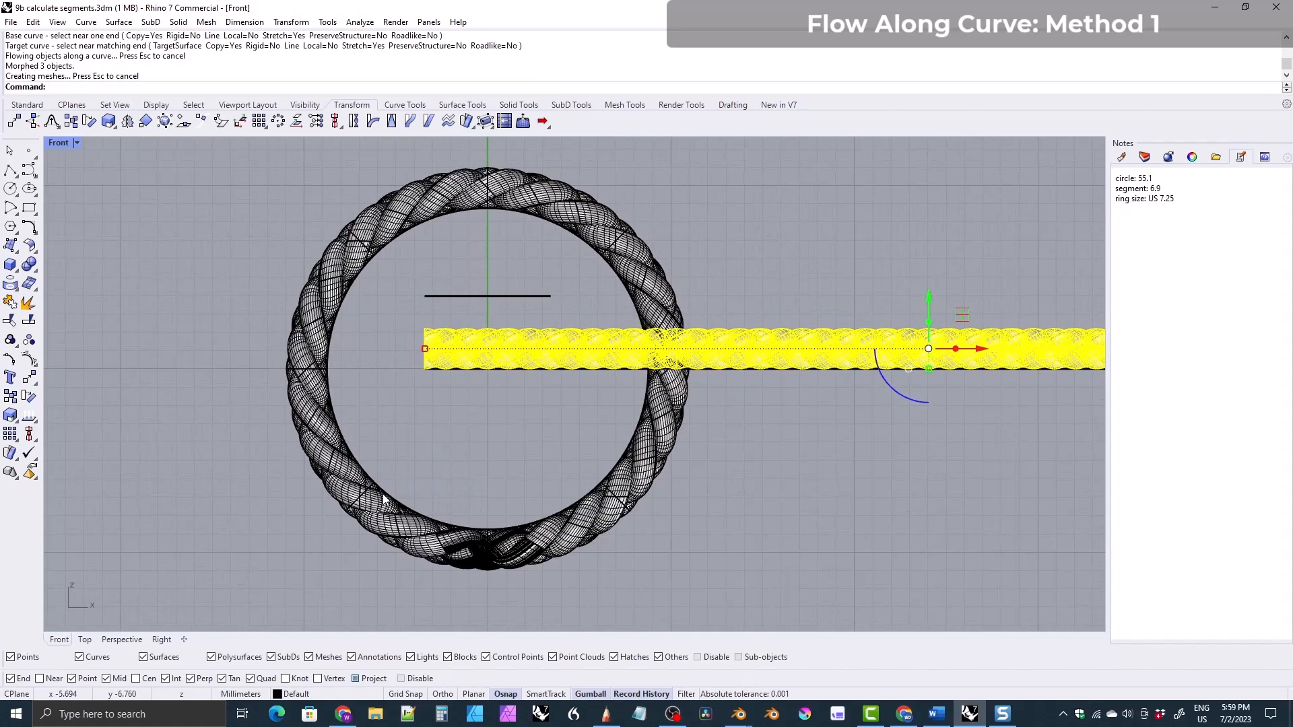
- Try exploding and rejoining a single strand of the braided ring, and undo both operations
{"action": "left_click", "coordinate": [118, 639]}
{"action": "right_click_drag", "start_coordinate": [224, 517], "coordinate": [203, 426]}
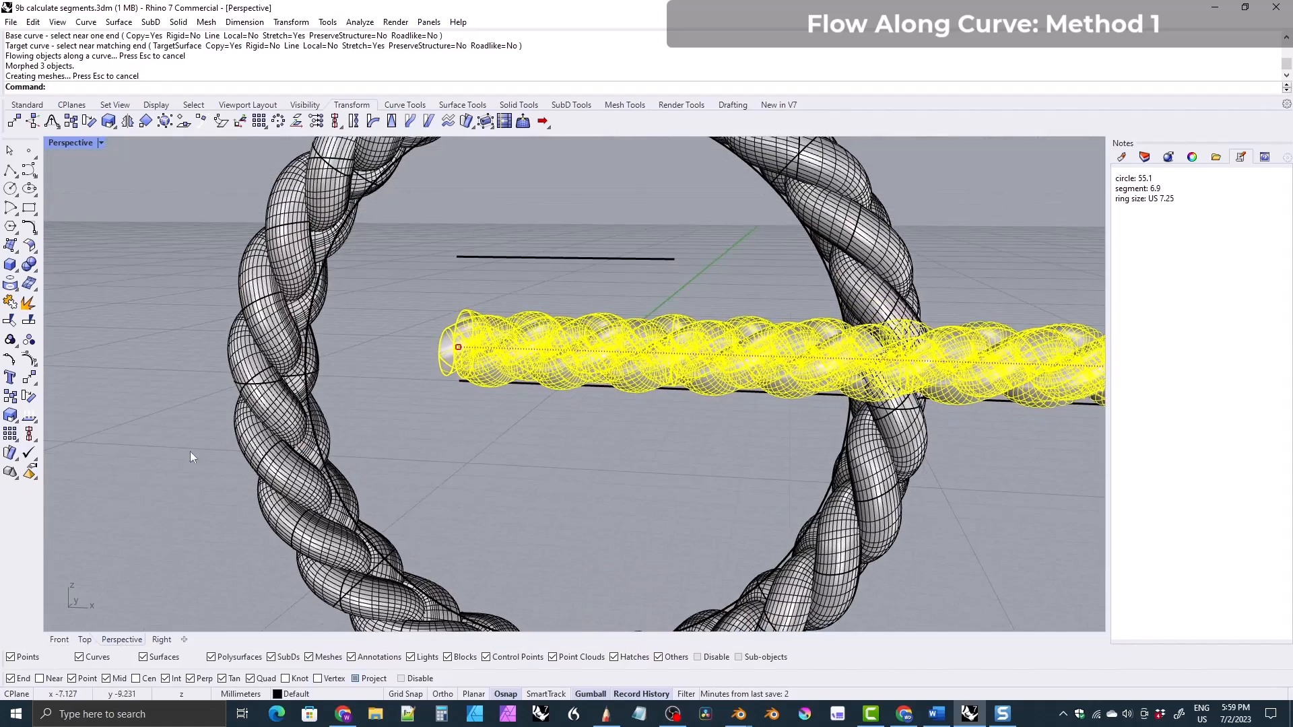
{"action": "left_click", "coordinate": [66, 643]}
{"action": "mouse_move", "coordinate": [342, 463]}
{"action": "right_mouse_down"}
{"action": "mouse_move", "coordinate": [341, 432]}
{"action": "mouse_move", "coordinate": [351, 451]}
{"action": "right_mouse_up"}
{"action": "left_click", "coordinate": [428, 542]}
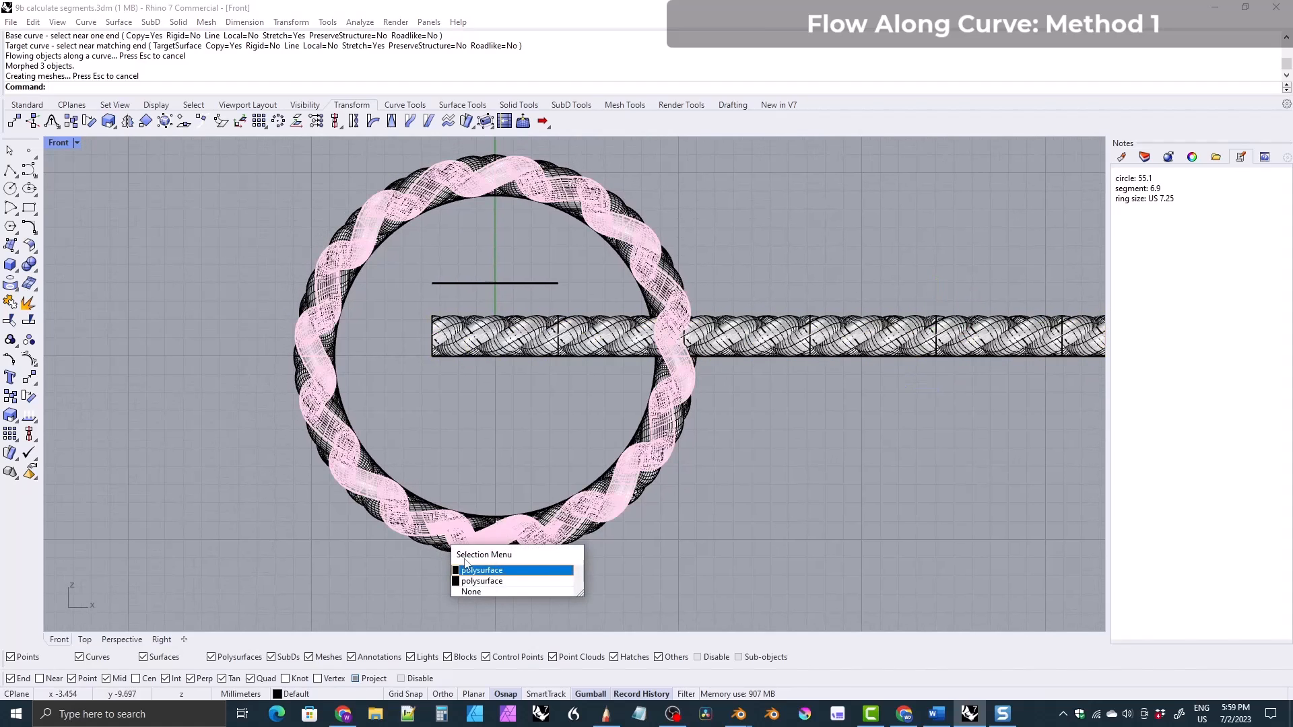
{"action": "left_click", "coordinate": [472, 572]}
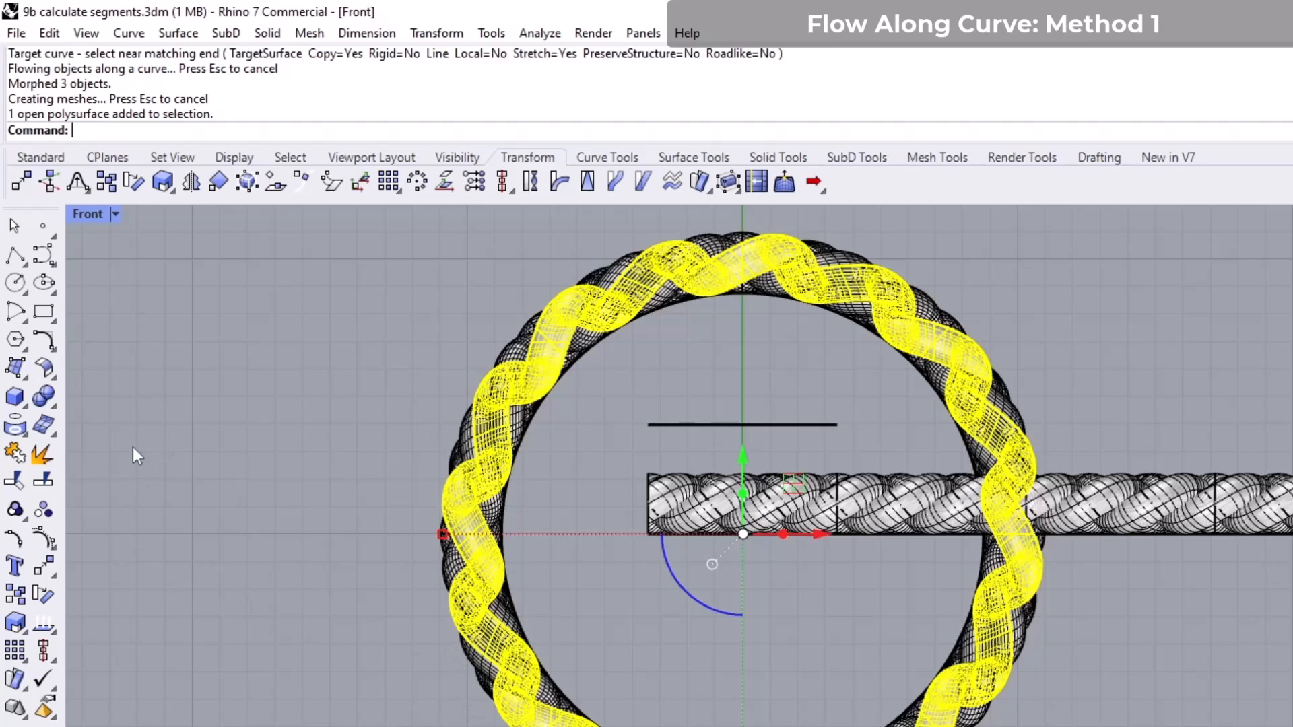
{"action": "left_click", "coordinate": [39, 456]}
{"action": "left_click", "coordinate": [15, 454]}
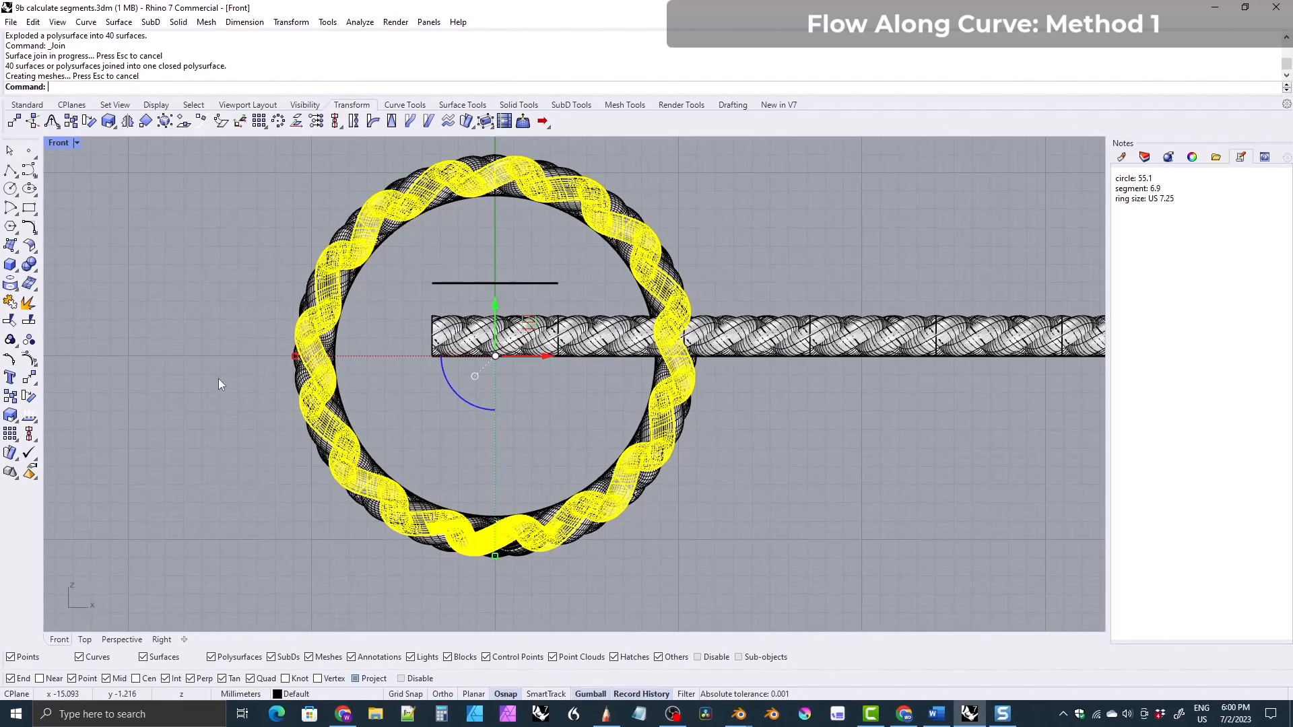
{"action": "key", "text": "ctrl+z"}
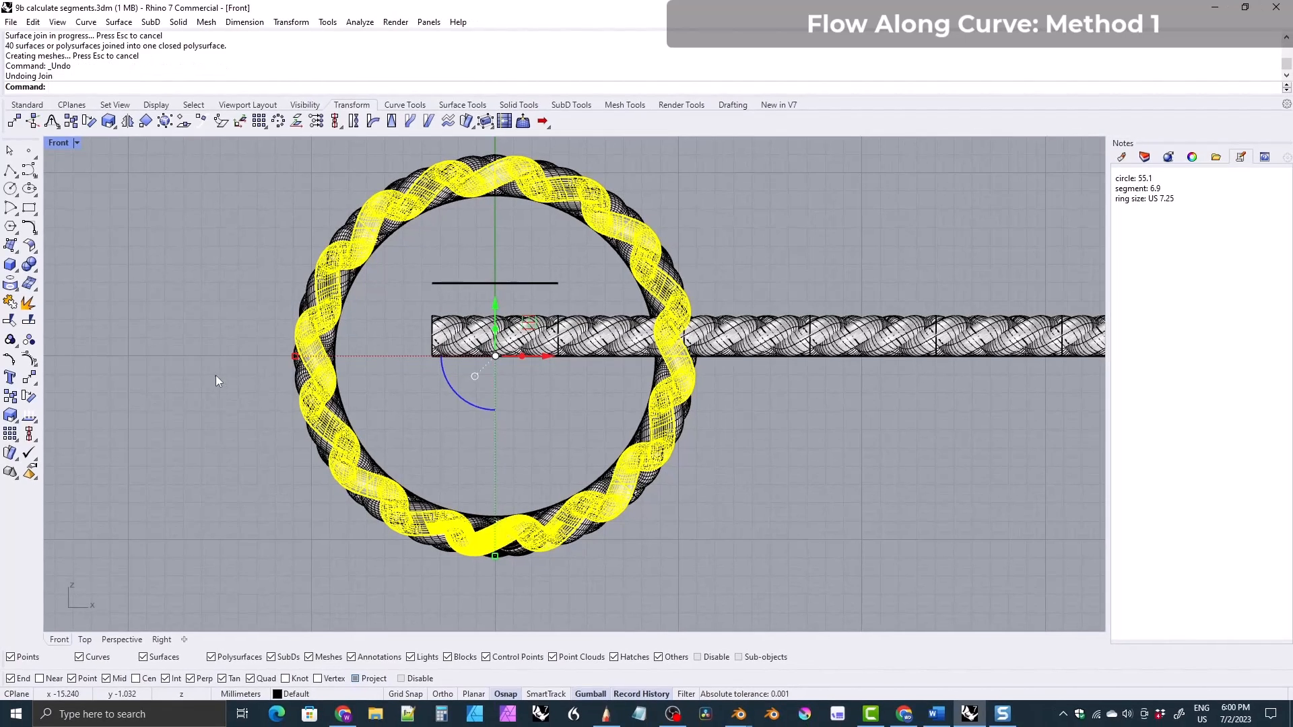
{"action": "key", "text": "ctrl+z"}
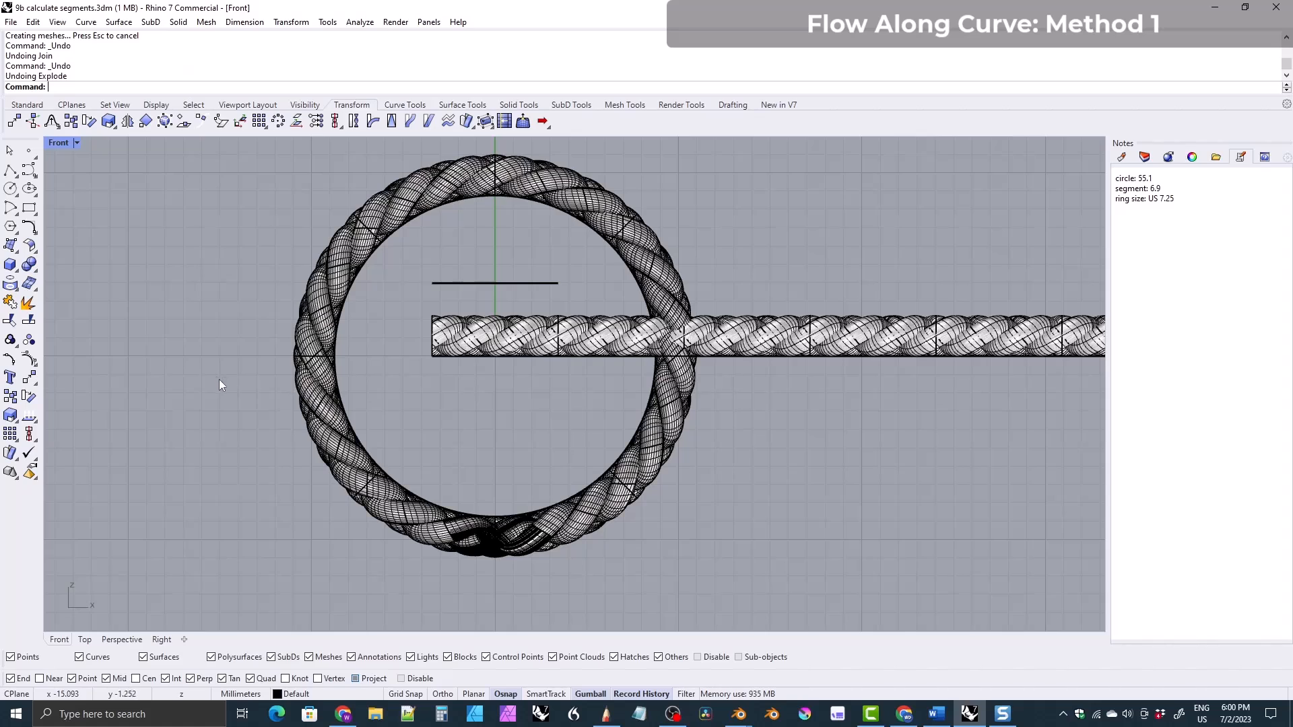
- Explode all three strands of the braided ring and join their surfaces back into polysurfaces
{"action": "left_click_drag", "start_coordinate": [608, 582], "coordinate": [367, 537]}
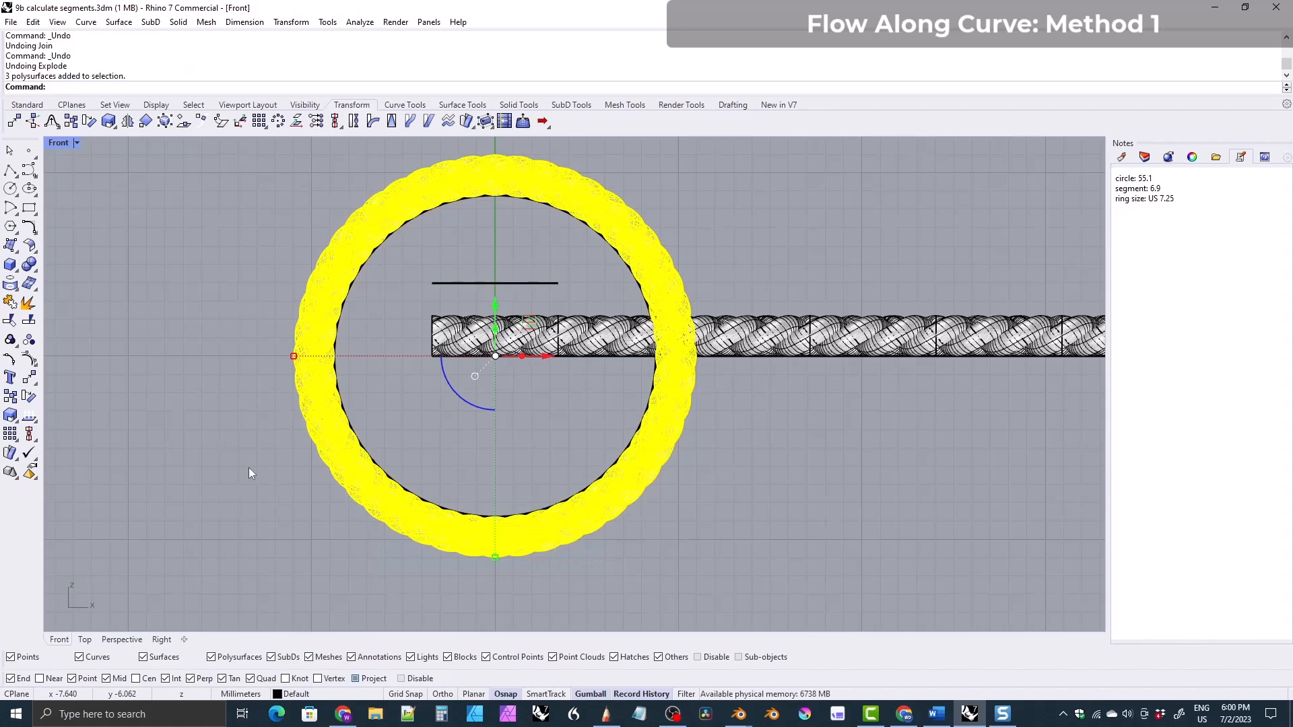
{"action": "left_click", "coordinate": [28, 302]}
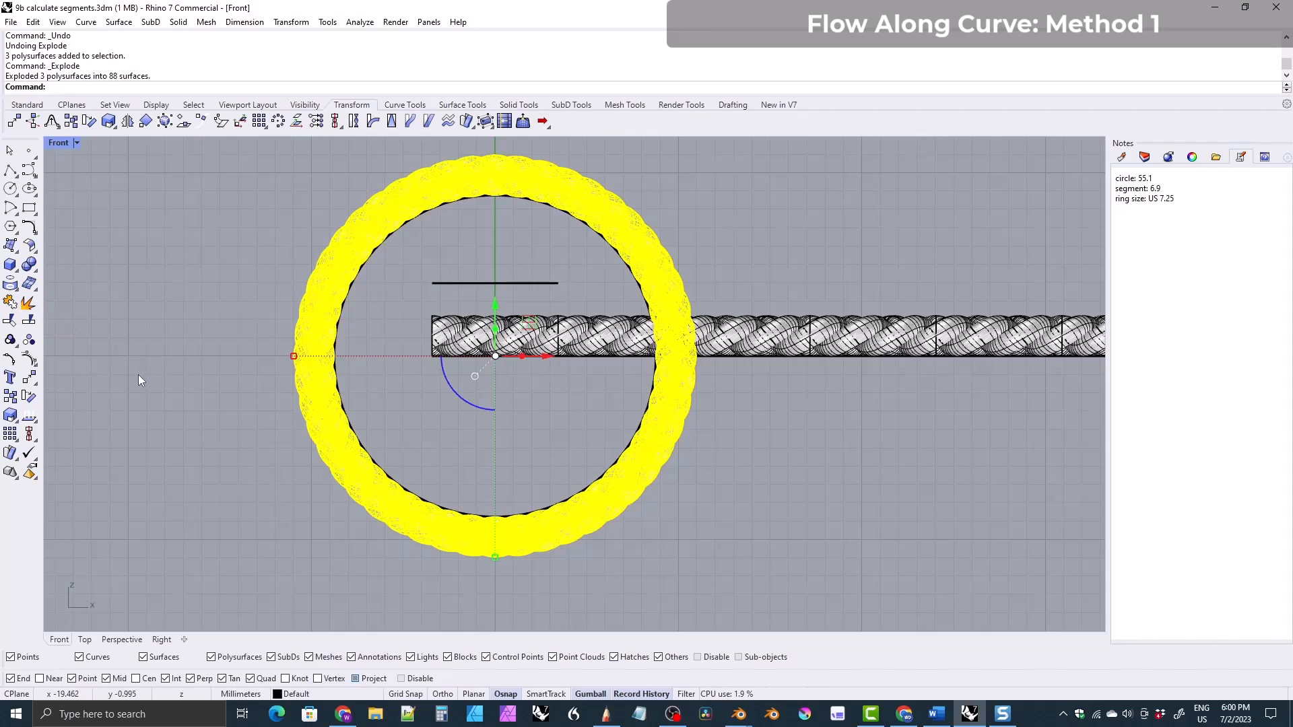
{"action": "left_click", "coordinate": [10, 303]}
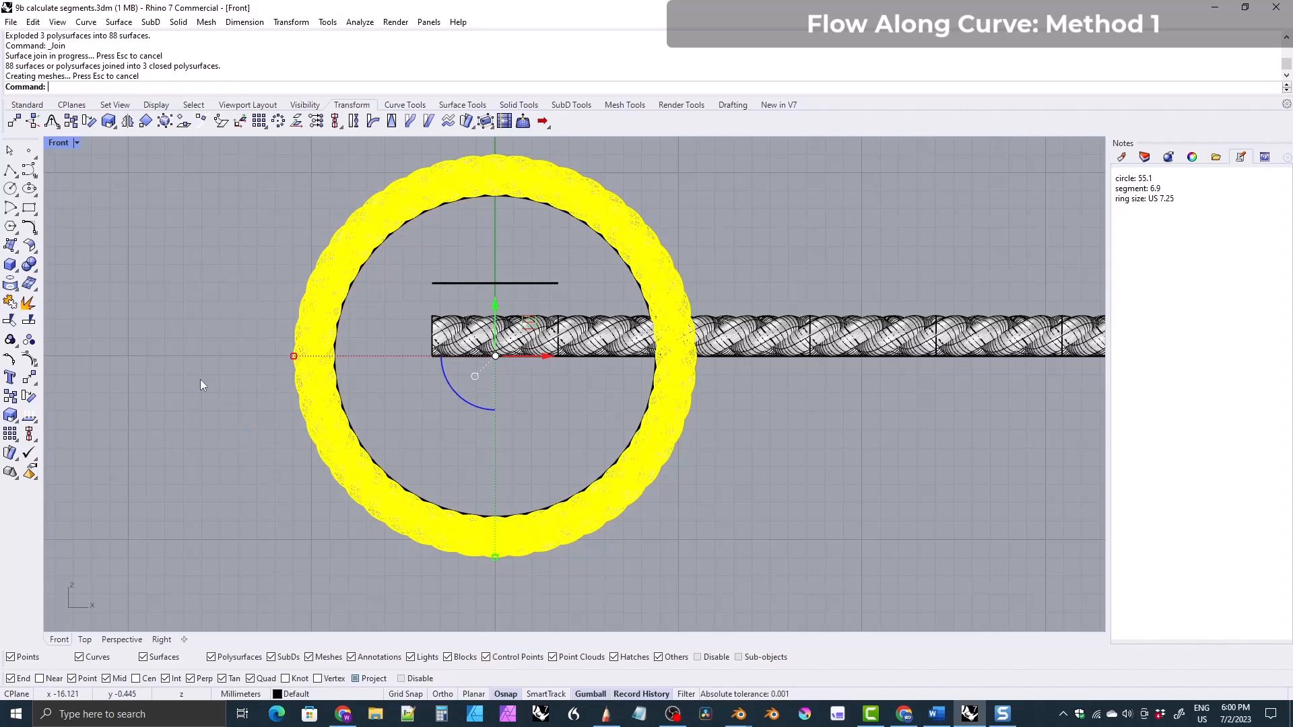
- Inspect the braided ring in the Perspective view and select individual strands to check them
{"action": "left_click", "coordinate": [122, 639]}
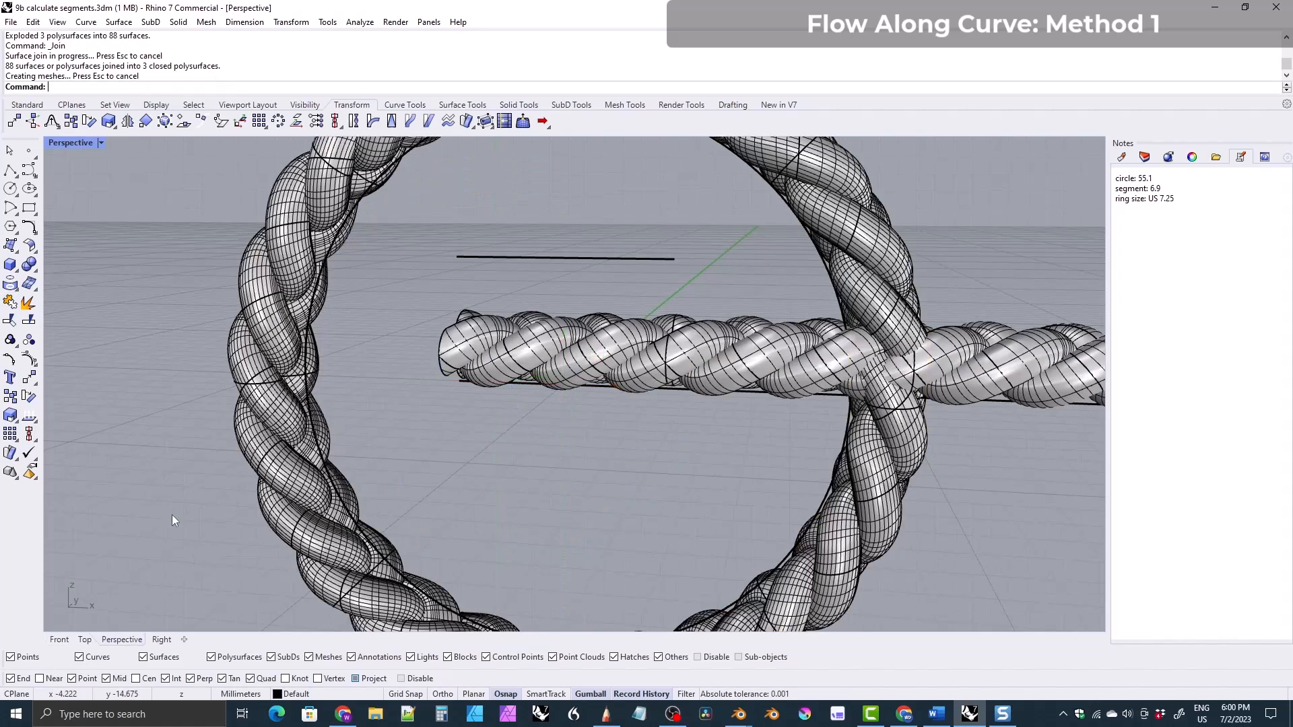
{"action": "scroll", "coordinate": [407, 327], "scroll_direction": "down", "scroll_amount": 6}
{"action": "right_click_drag", "start_coordinate": [406, 328], "coordinate": [491, 416]}
{"action": "right_click_drag", "start_coordinate": [492, 416], "coordinate": [540, 405], "text": "shift"}
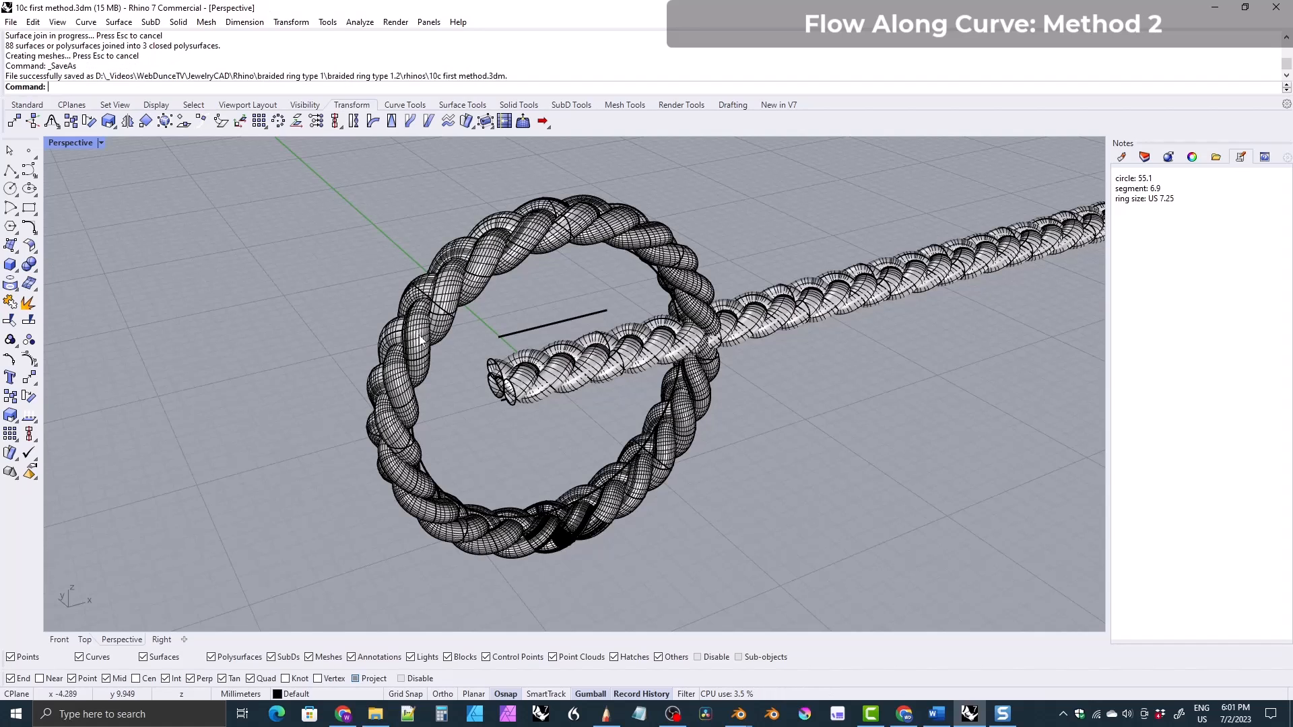
{"action": "left_click", "coordinate": [396, 333]}
{"action": "left_click", "coordinate": [406, 305], "text": "shift"}
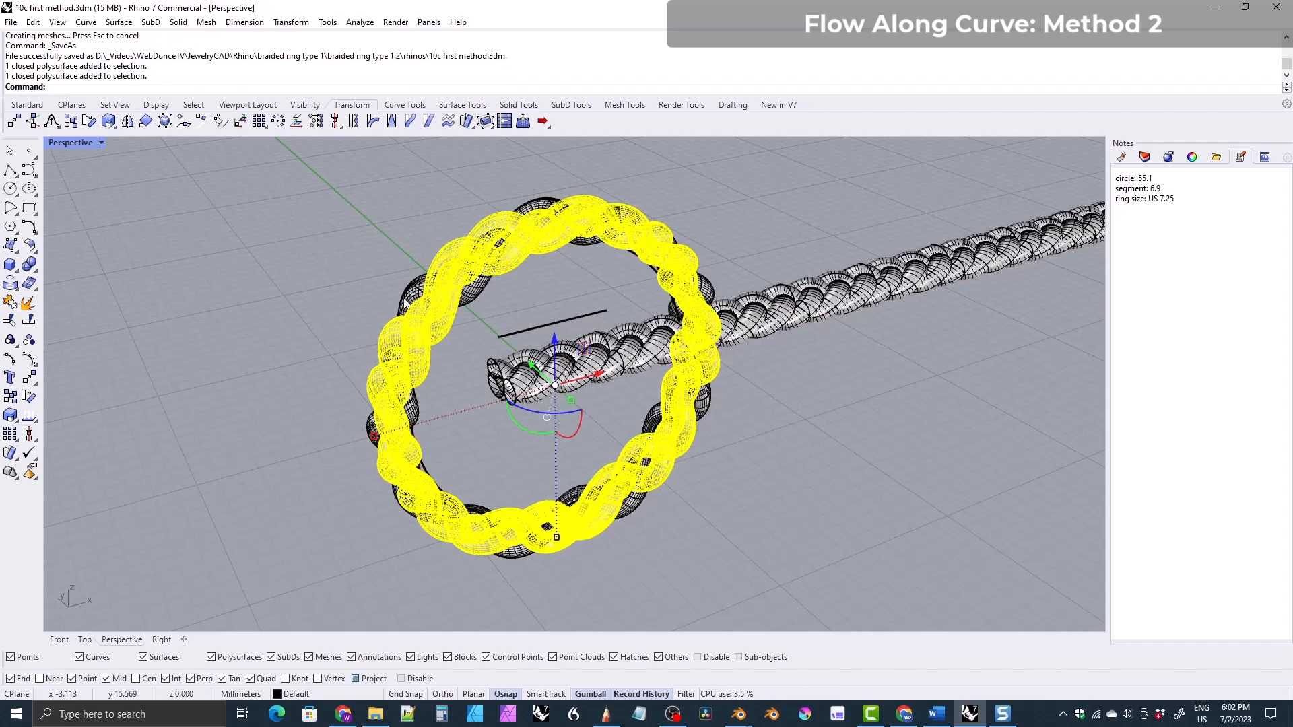
{"action": "left_click", "coordinate": [454, 410]}
- Undo the ring's join, explode and flow and the braid's join and array, and return to the Front view
{"action": "key", "text": "ctrl+z"}
{"action": "key", "text": "ctrl+z"}
{"action": "key", "text": "ctrl+z"}
{"action": "key", "text": "ctrl+z"}
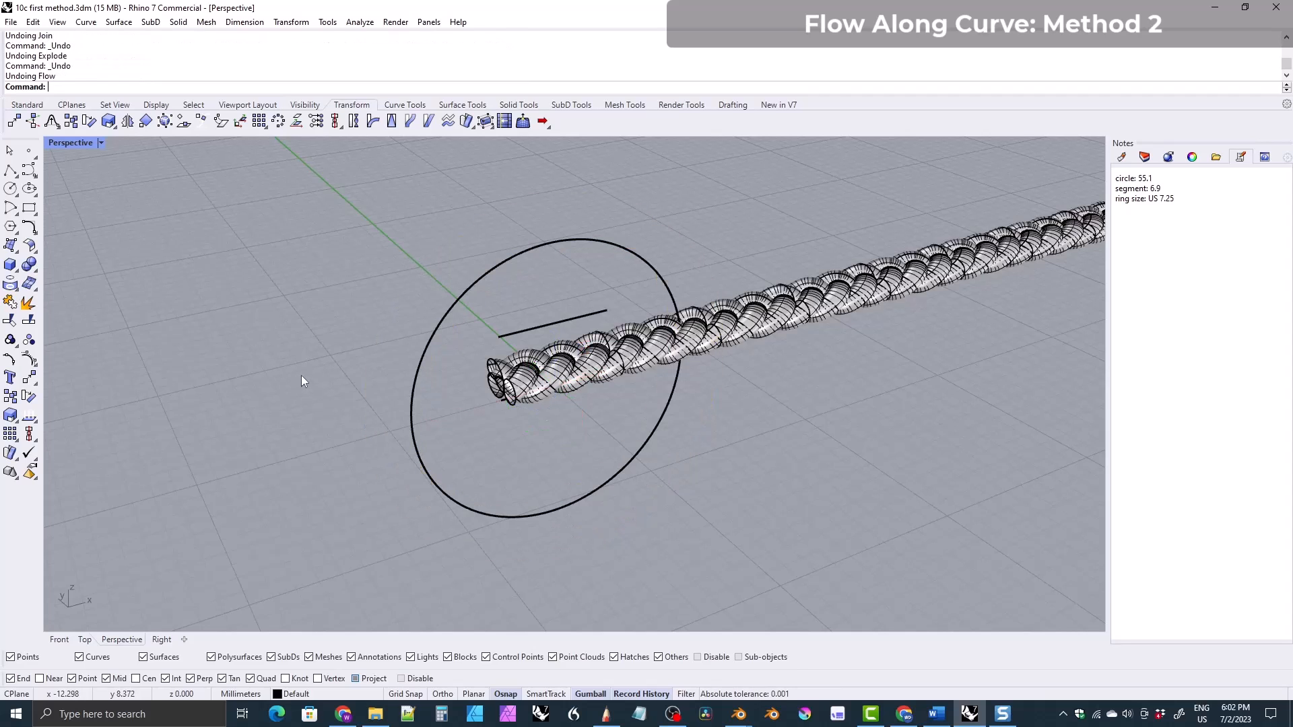
{"action": "right_click_drag", "start_coordinate": [539, 494], "coordinate": [394, 479]}
{"action": "left_click", "coordinate": [59, 639]}
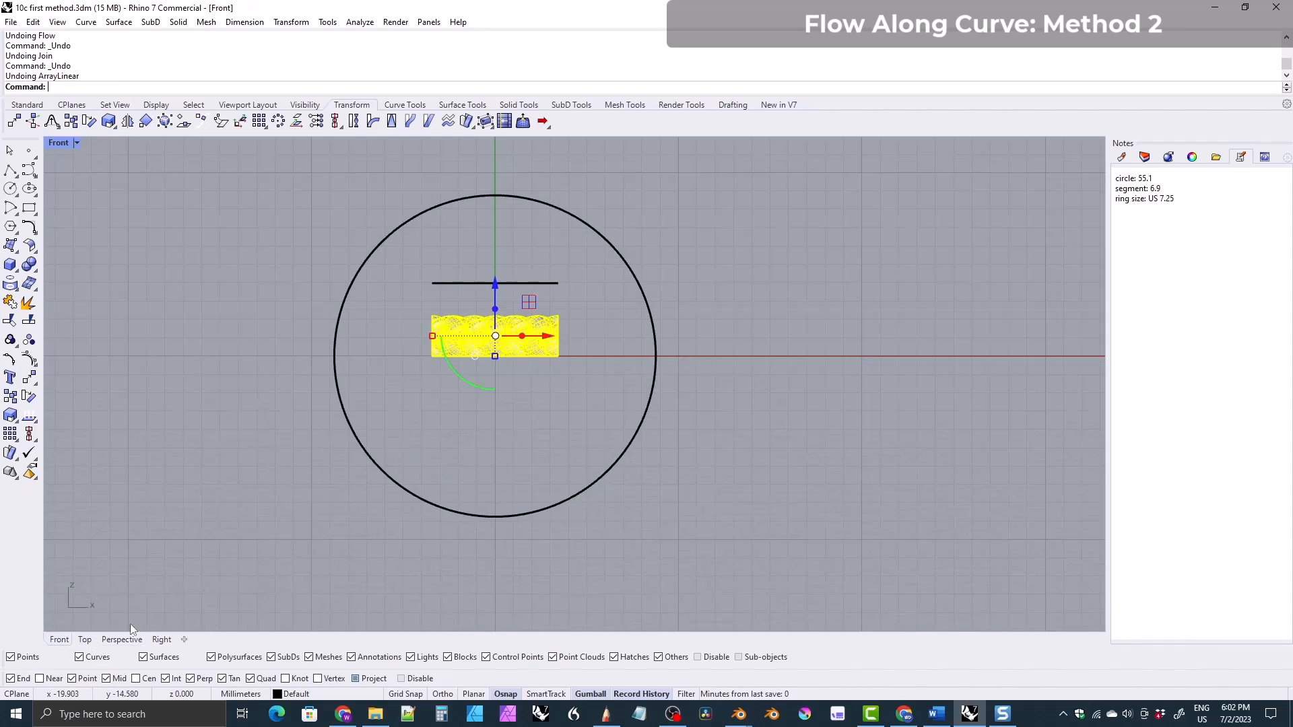
{"action": "left_click", "coordinate": [458, 435]}
{"action": "right_click_drag", "start_coordinate": [470, 384], "coordinate": [478, 408]}
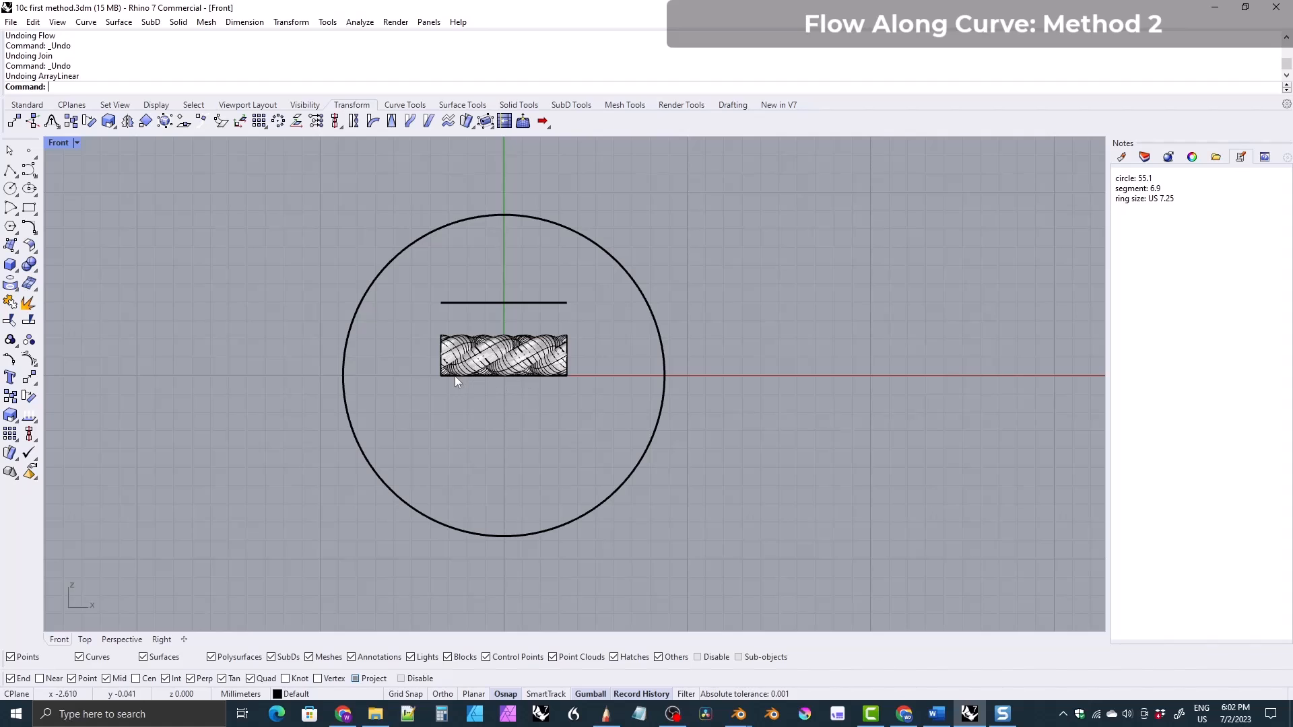
- Linear-array the line beneath the braid segment into 8 end-to-end copies, spaced by the endpoints of the short reference line above it
{"action": "left_click_drag", "start_coordinate": [428, 365], "coordinate": [614, 407]}
{"action": "right_click_drag", "start_coordinate": [512, 404], "coordinate": [431, 405]}
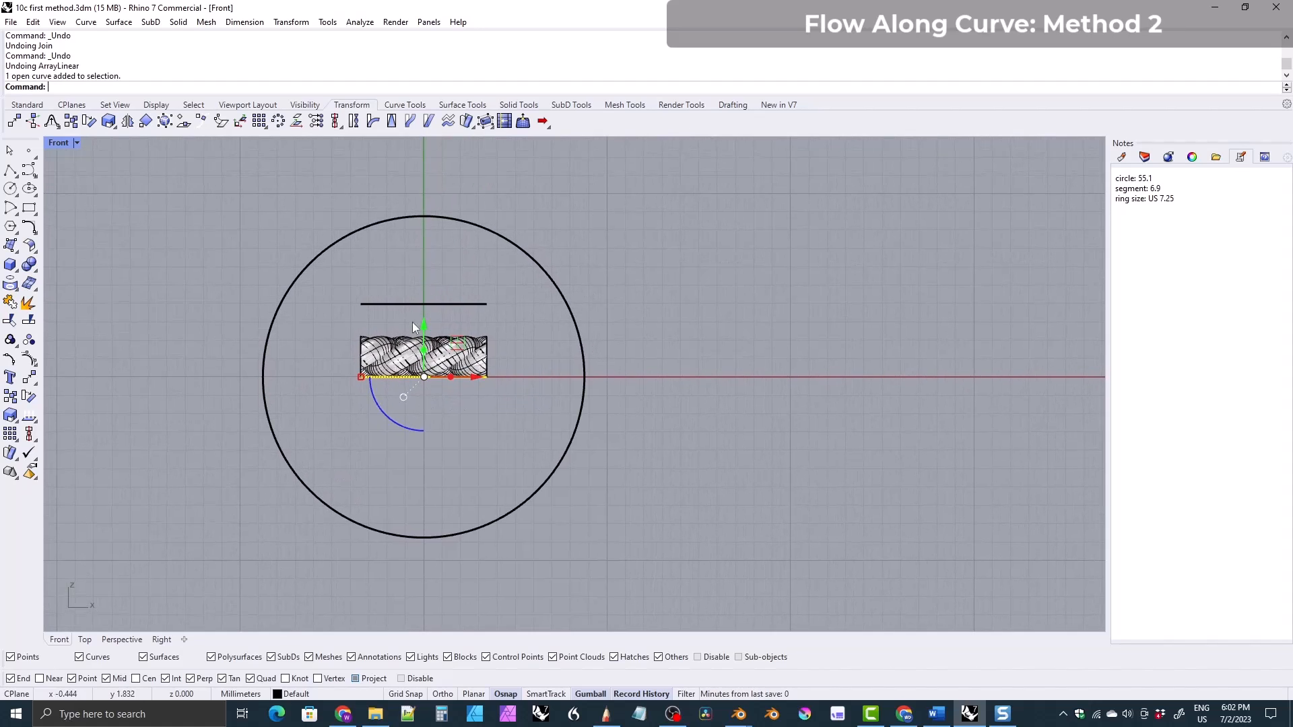
{"action": "left_click", "coordinate": [263, 127]}
{"action": "left_click", "coordinate": [355, 146]}
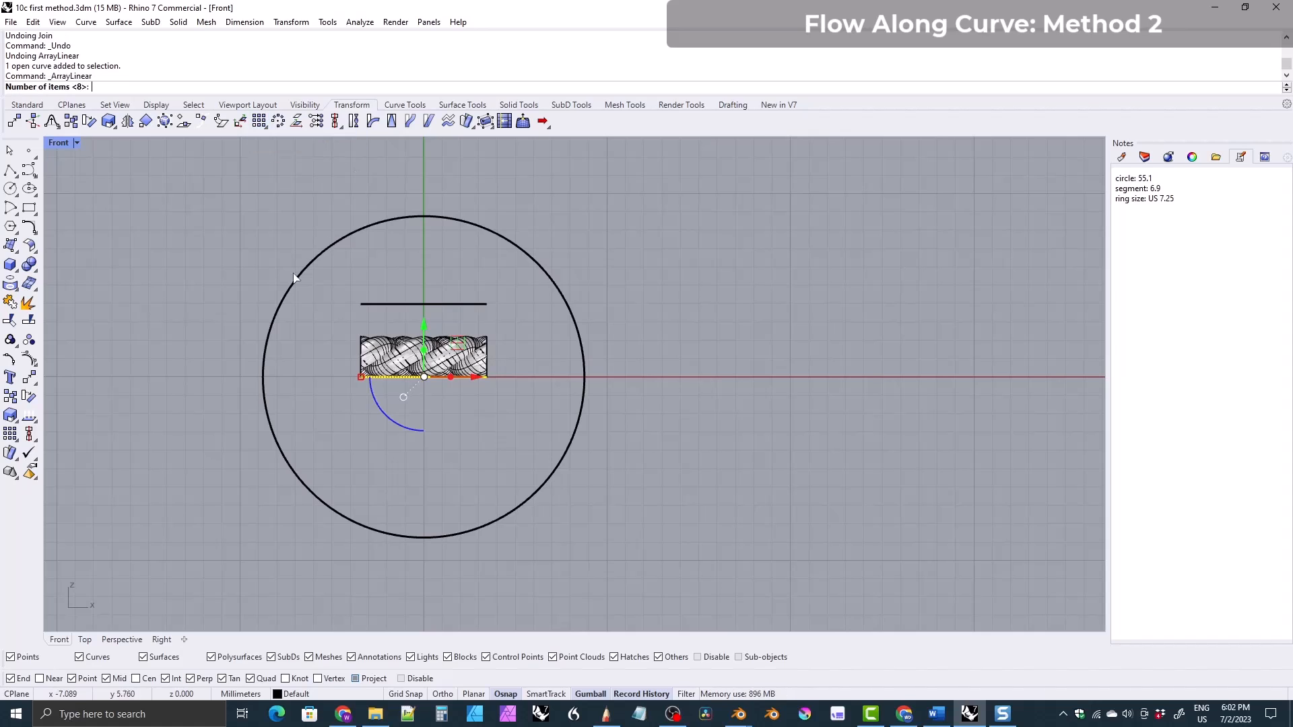
{"action": "type", "text": "8"}
{"action": "key", "text": "Return"}
{"action": "left_click", "coordinate": [360, 303]}
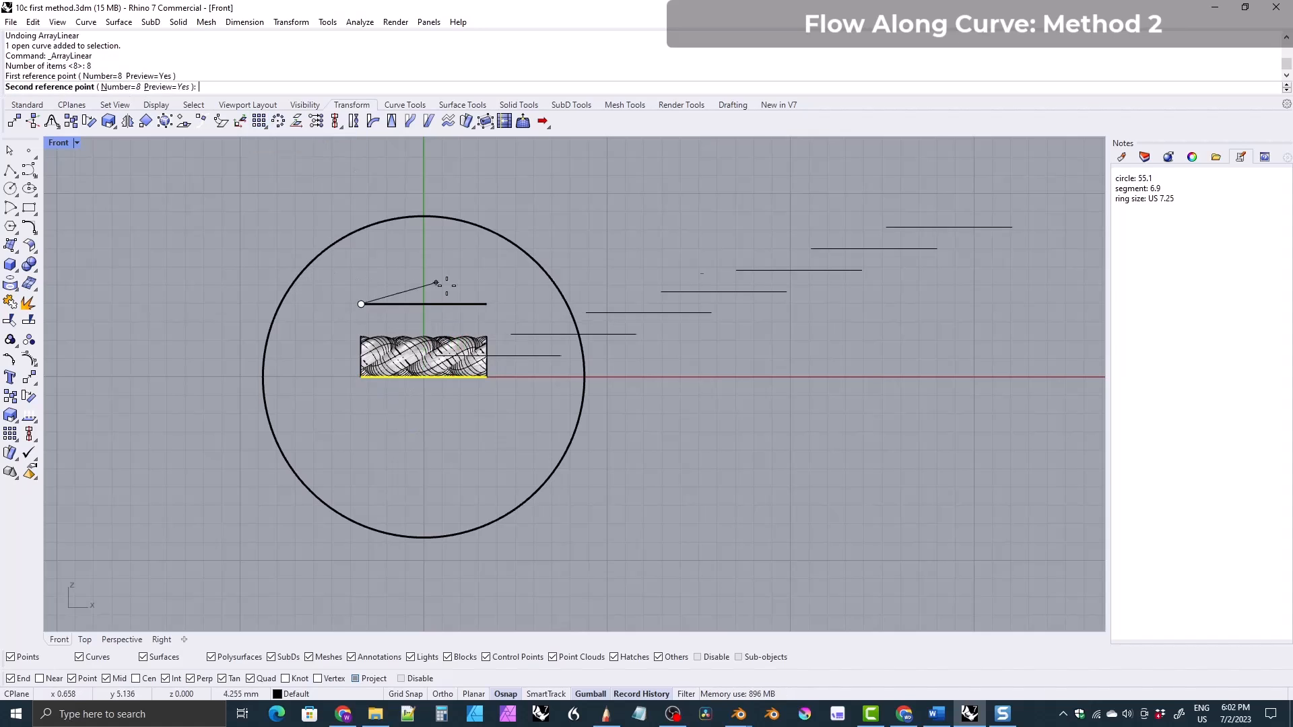
{"action": "left_click", "coordinate": [486, 304]}
- Join the eight arrayed lines beneath the braid into one long base curve
{"action": "scroll", "coordinate": [255, 357], "scroll_direction": "down", "scroll_amount": 4}
{"action": "left_click_drag", "start_coordinate": [257, 354], "coordinate": [792, 397]}
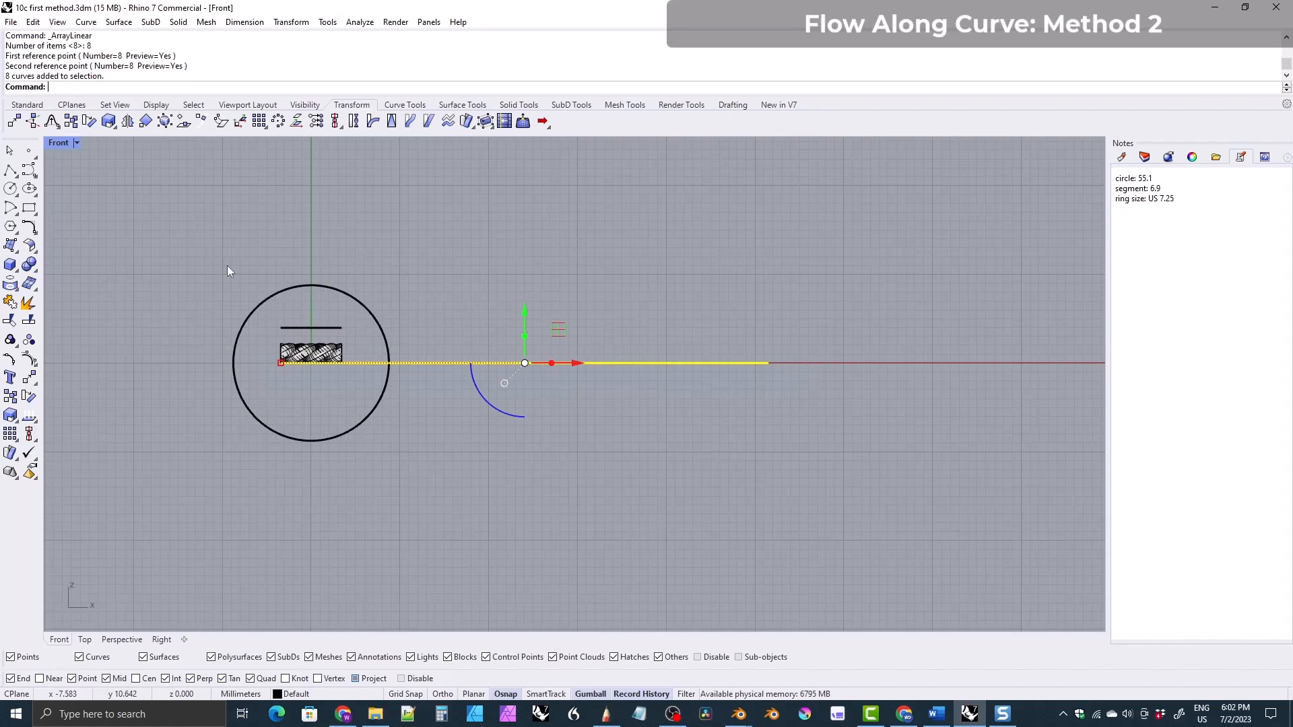
{"action": "left_click", "coordinate": [10, 302]}
{"action": "right_click_drag", "start_coordinate": [280, 384], "coordinate": [402, 383]}
{"action": "scroll", "coordinate": [434, 383], "scroll_direction": "up", "scroll_amount": 3}
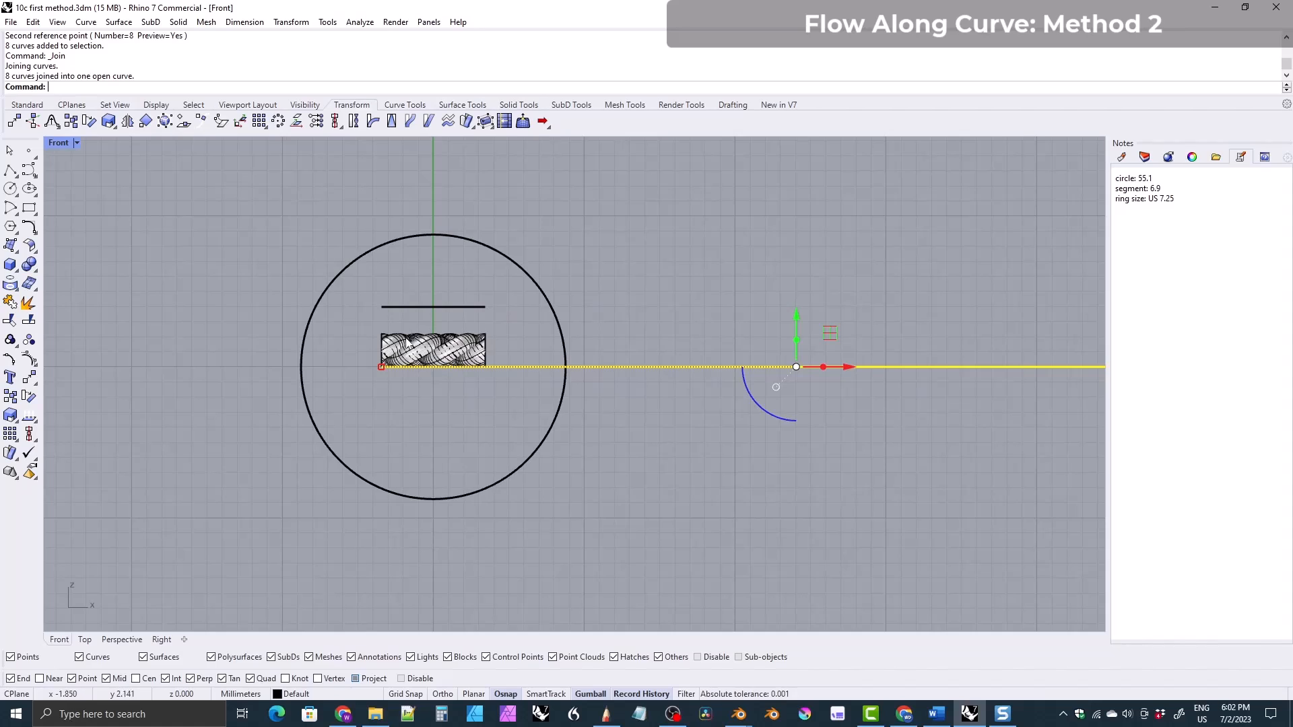
- Try flowing the braid segment's three strands from the start of the long base line onto the ring circle, and undo the flow
{"action": "left_click_drag", "start_coordinate": [460, 326], "coordinate": [419, 350]}
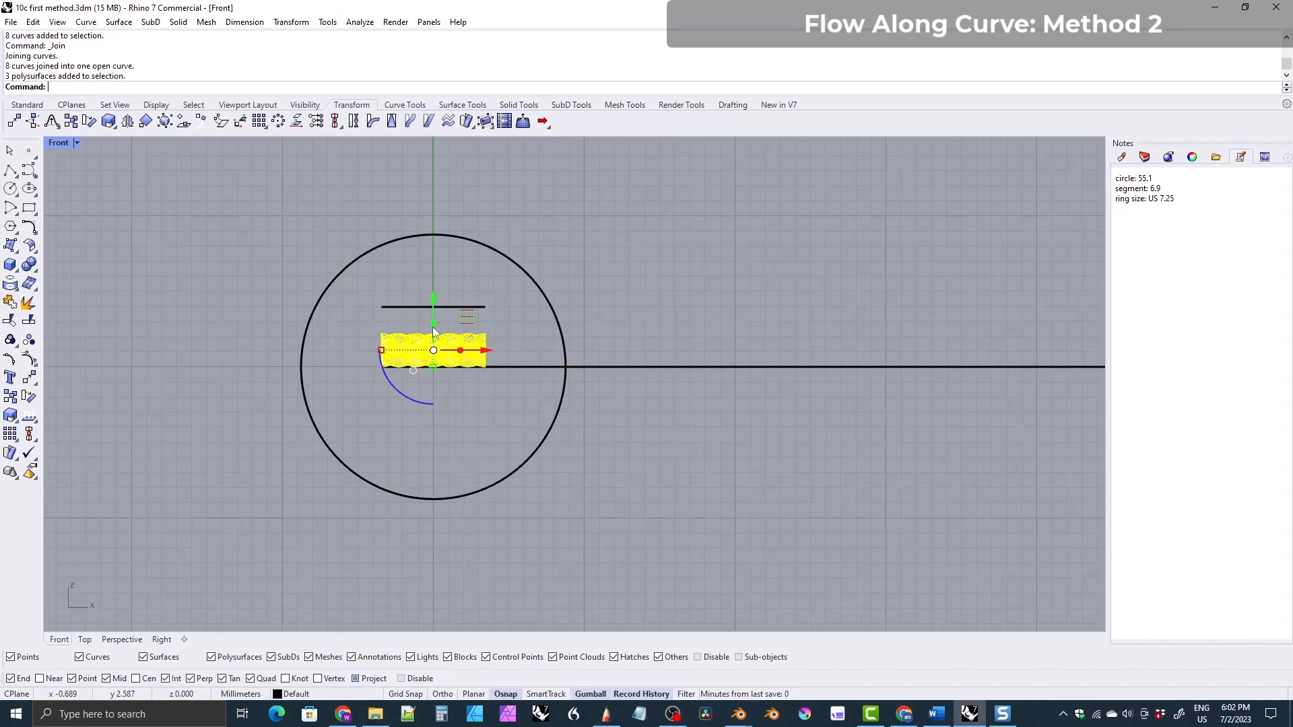
{"action": "left_click", "coordinate": [409, 121]}
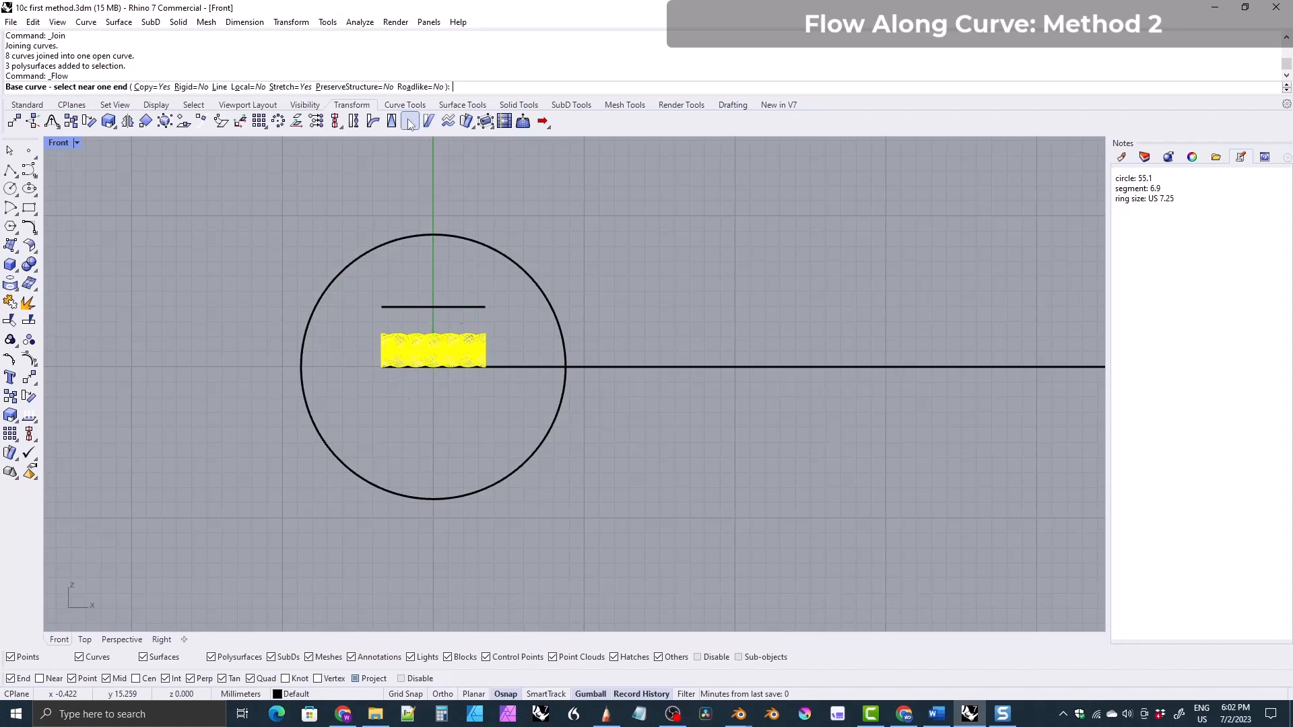
{"action": "scroll", "coordinate": [388, 389], "scroll_direction": "up", "scroll_amount": 3}
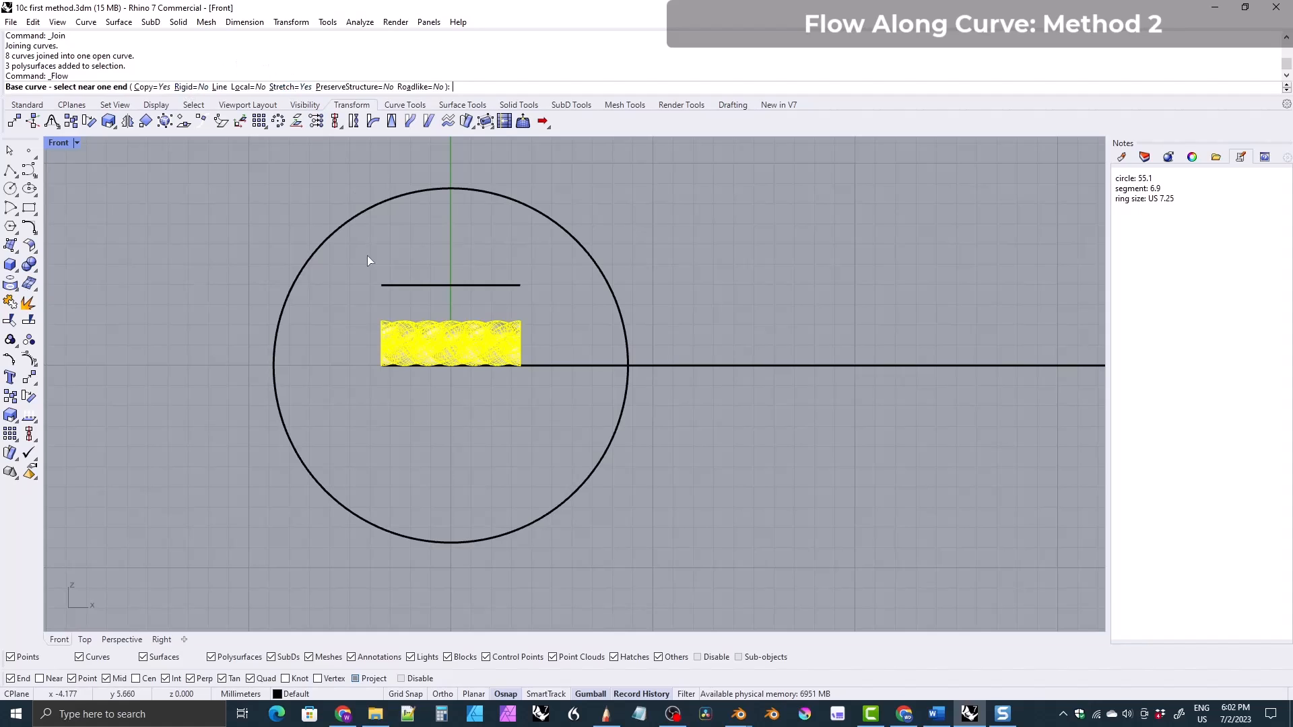
{"action": "left_click", "coordinate": [391, 368]}
{"action": "left_click", "coordinate": [394, 544]}
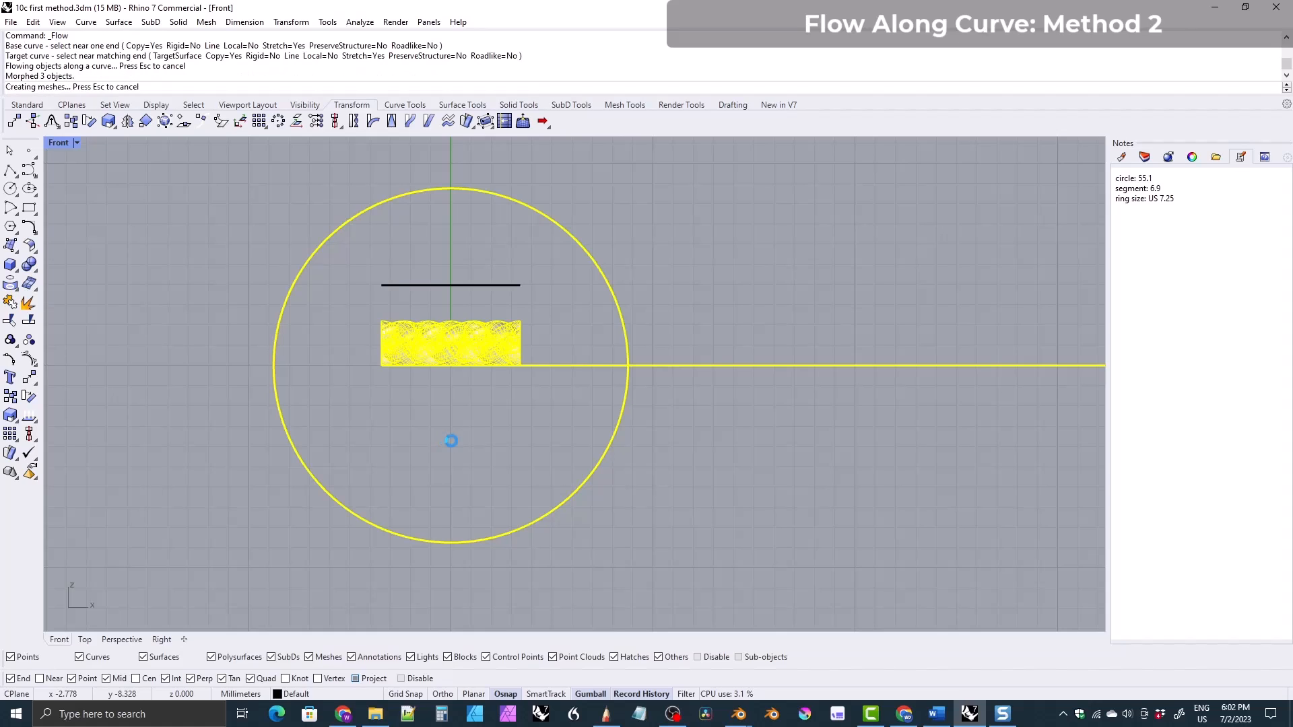
{"action": "right_click_drag", "start_coordinate": [424, 463], "coordinate": [499, 447]}
{"action": "scroll", "coordinate": [502, 551], "scroll_direction": "up", "scroll_amount": 5}
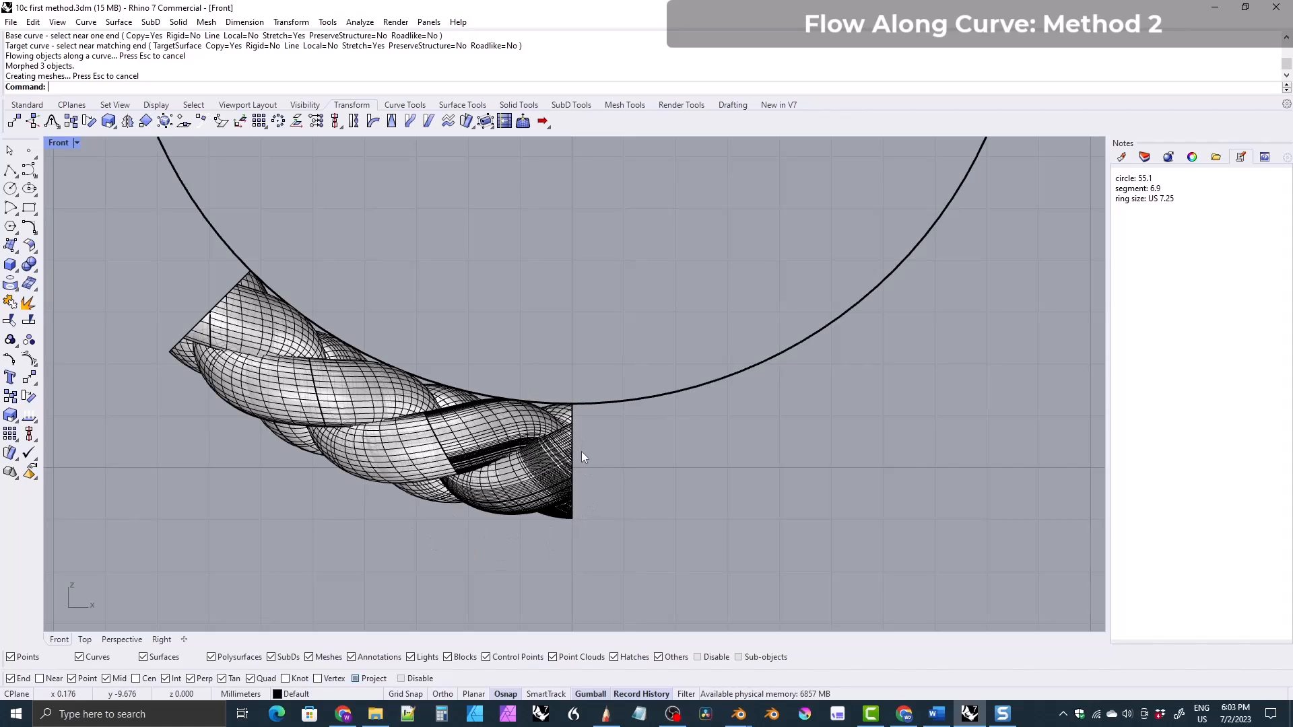
{"action": "scroll", "coordinate": [518, 307], "scroll_direction": "down", "scroll_amount": 5}
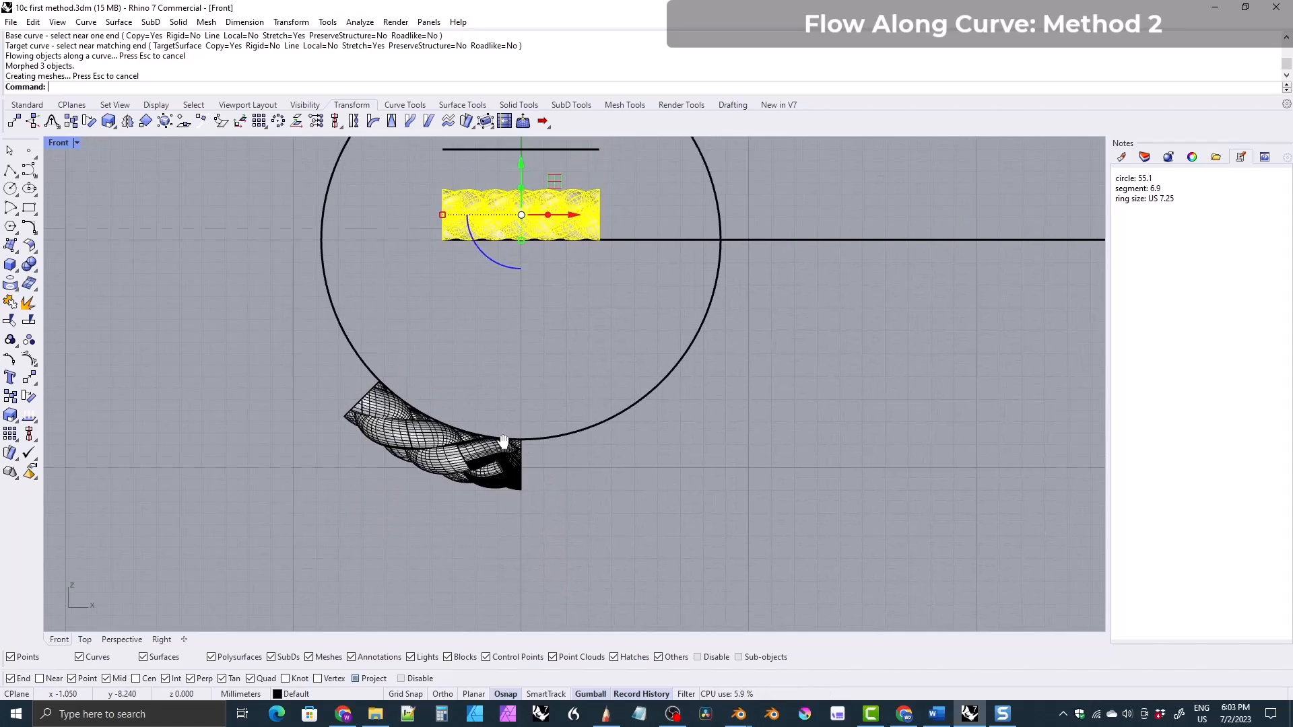
{"action": "right_click_drag", "start_coordinate": [507, 426], "coordinate": [479, 505]}
{"action": "key", "text": "ctrl+z"}
- Move the braid segment 6.87 mm forward along the long base line, using the short reference line's start and end points
{"action": "right_click_drag", "start_coordinate": [453, 355], "coordinate": [437, 400]}
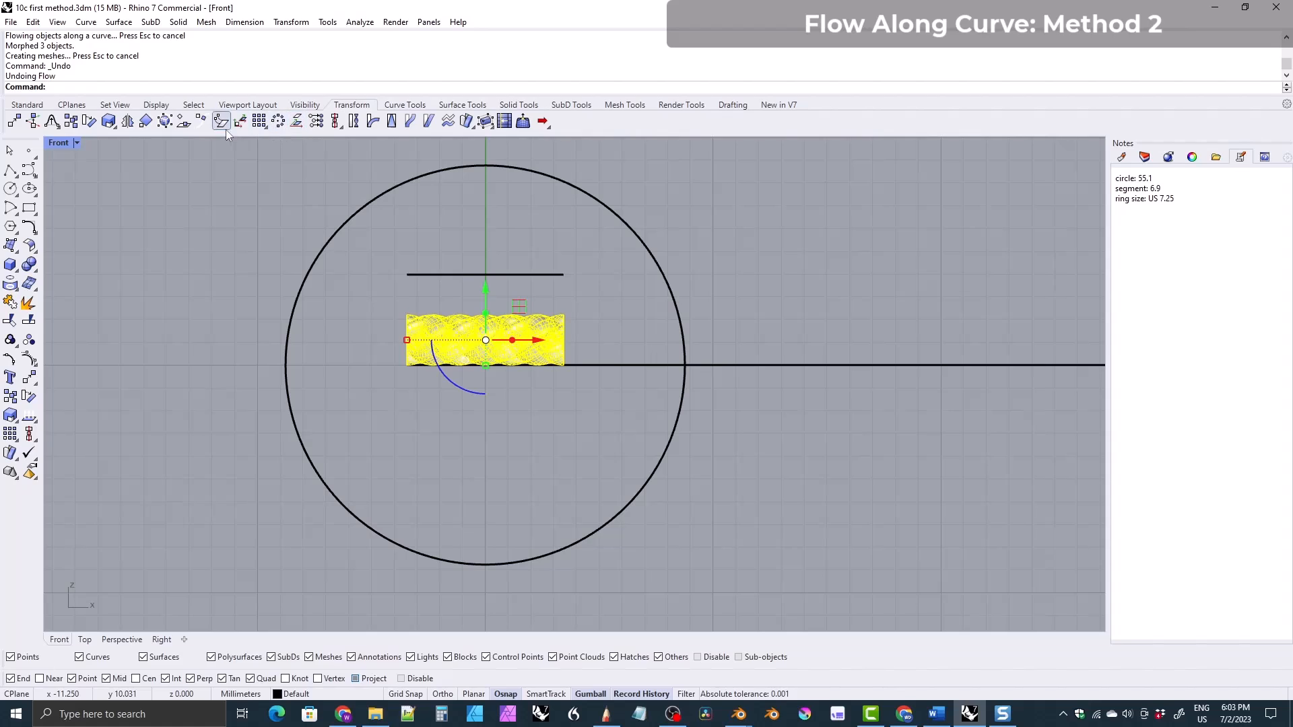
{"action": "left_click", "coordinate": [13, 121]}
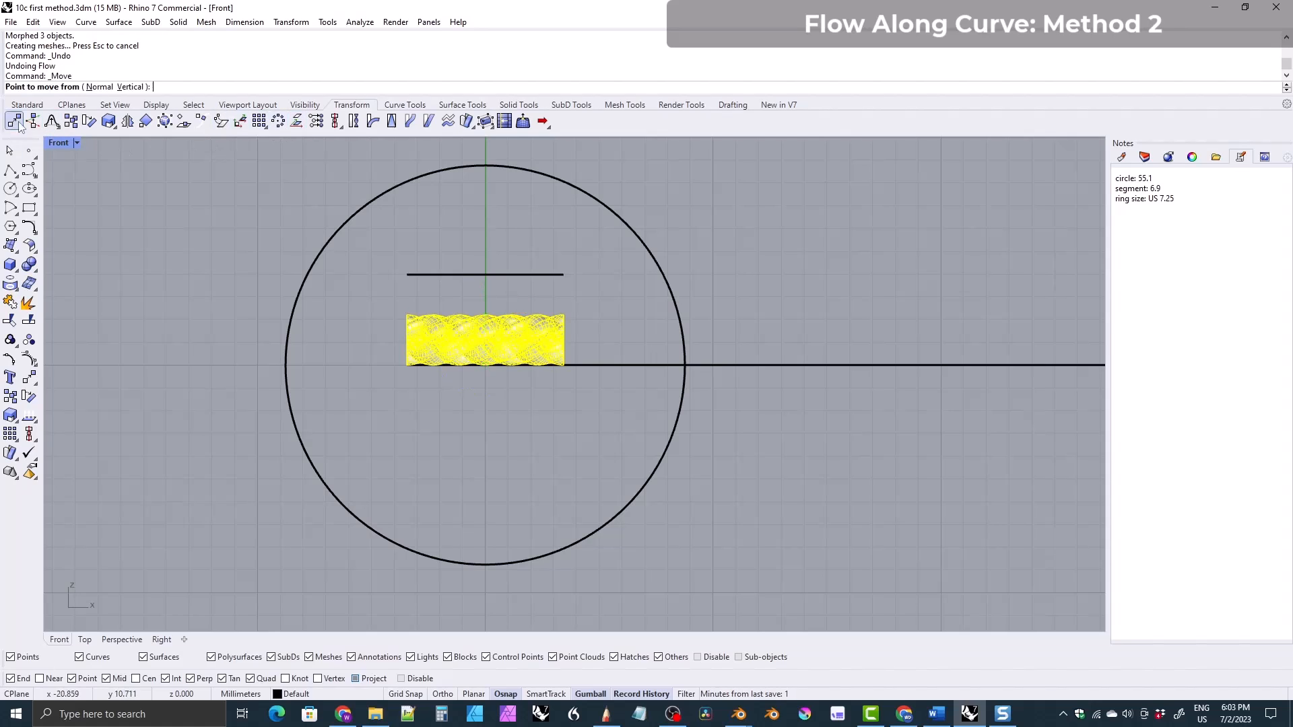
{"action": "left_click", "coordinate": [405, 274]}
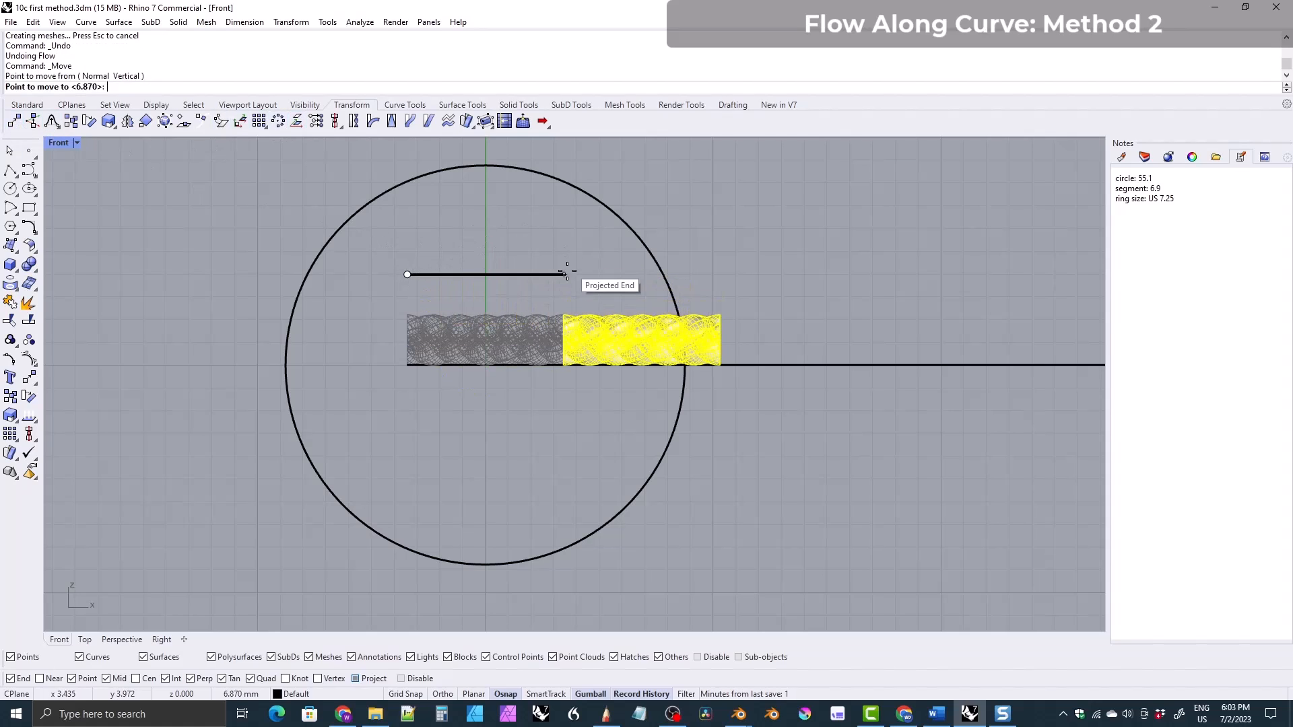
{"action": "left_click", "coordinate": [563, 274]}
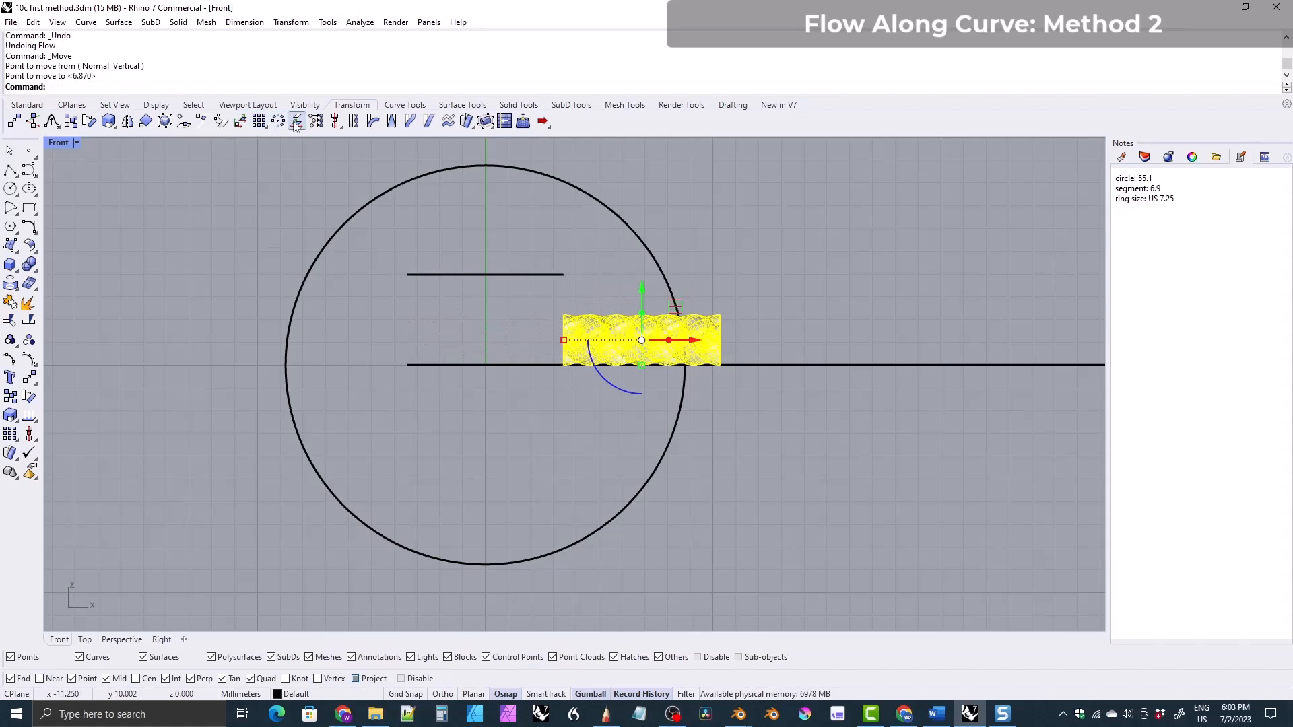
- Flow the moved braid segment from the long base line onto the ring circle and check the curved segment's ends
{"action": "left_click", "coordinate": [410, 122]}
{"action": "left_click", "coordinate": [412, 365]}
{"action": "left_click", "coordinate": [424, 562]}
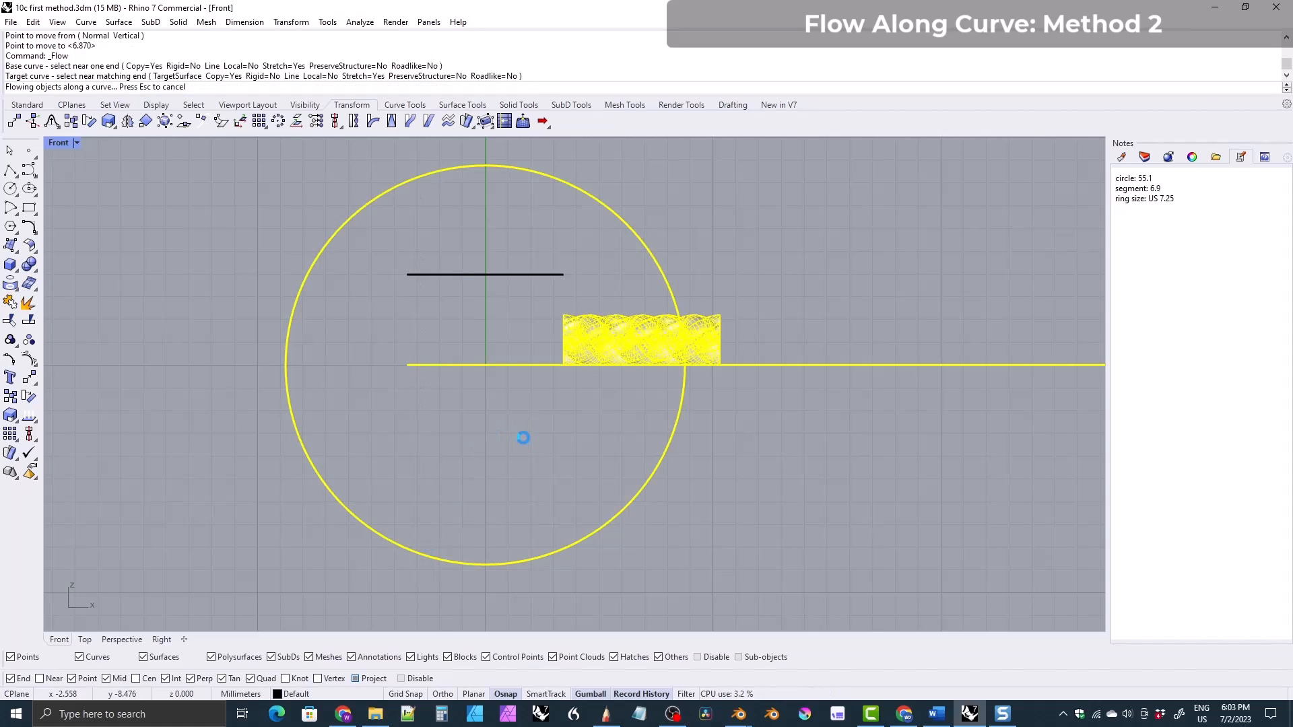
{"action": "right_click_drag", "start_coordinate": [424, 422], "coordinate": [530, 401]}
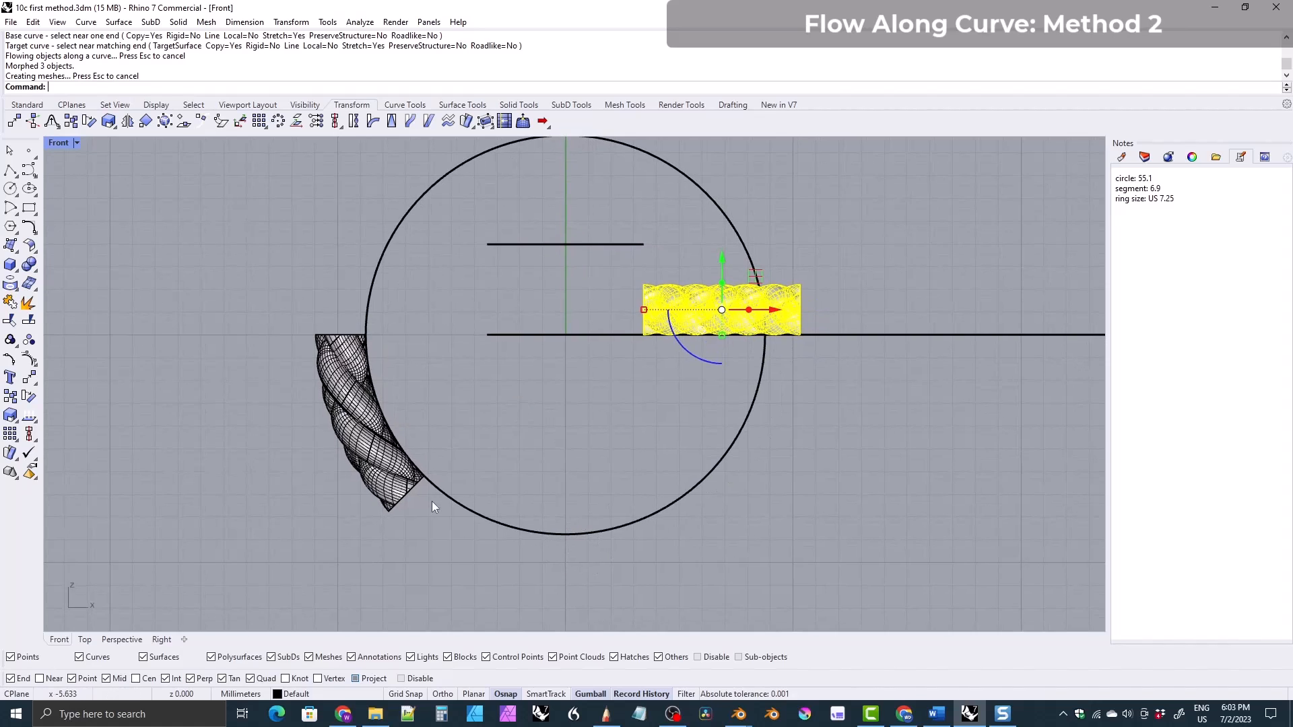
{"action": "scroll", "coordinate": [460, 478], "scroll_direction": "up", "scroll_amount": 5}
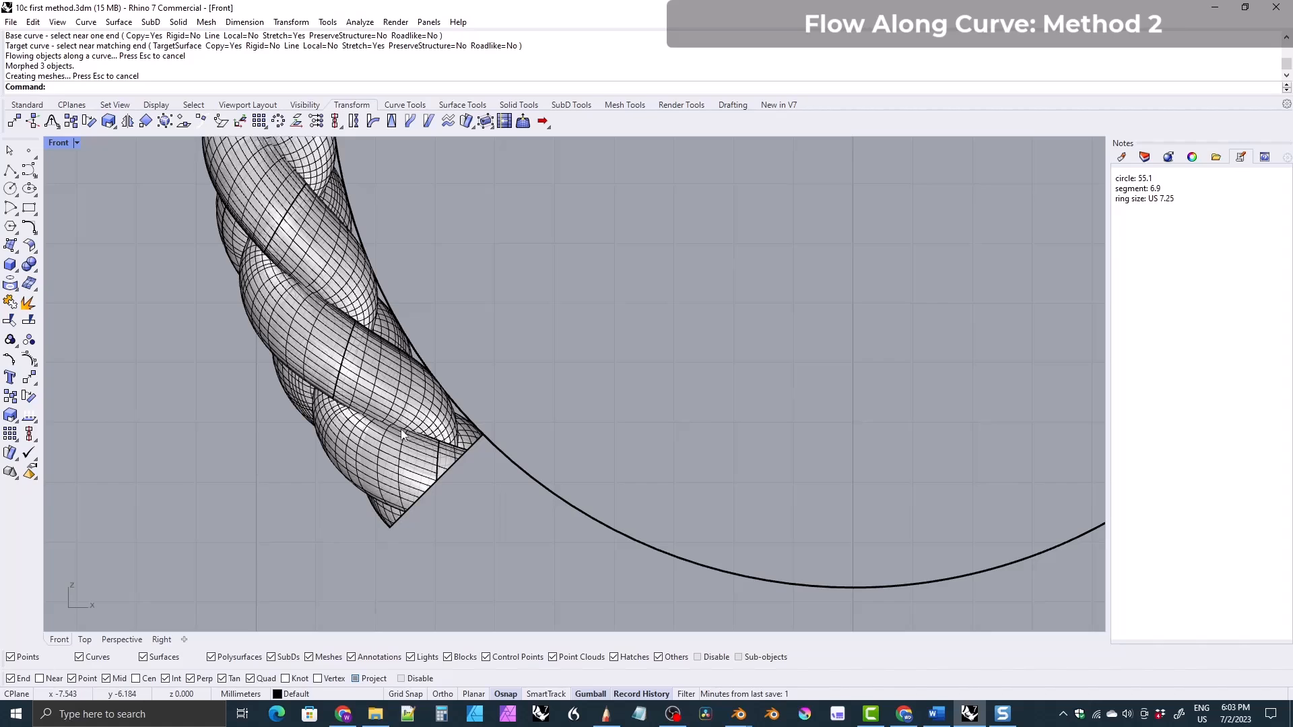
{"action": "scroll", "coordinate": [349, 326], "scroll_direction": "down", "scroll_amount": 5}
{"action": "right_click_drag", "start_coordinate": [375, 362], "coordinate": [279, 466]}
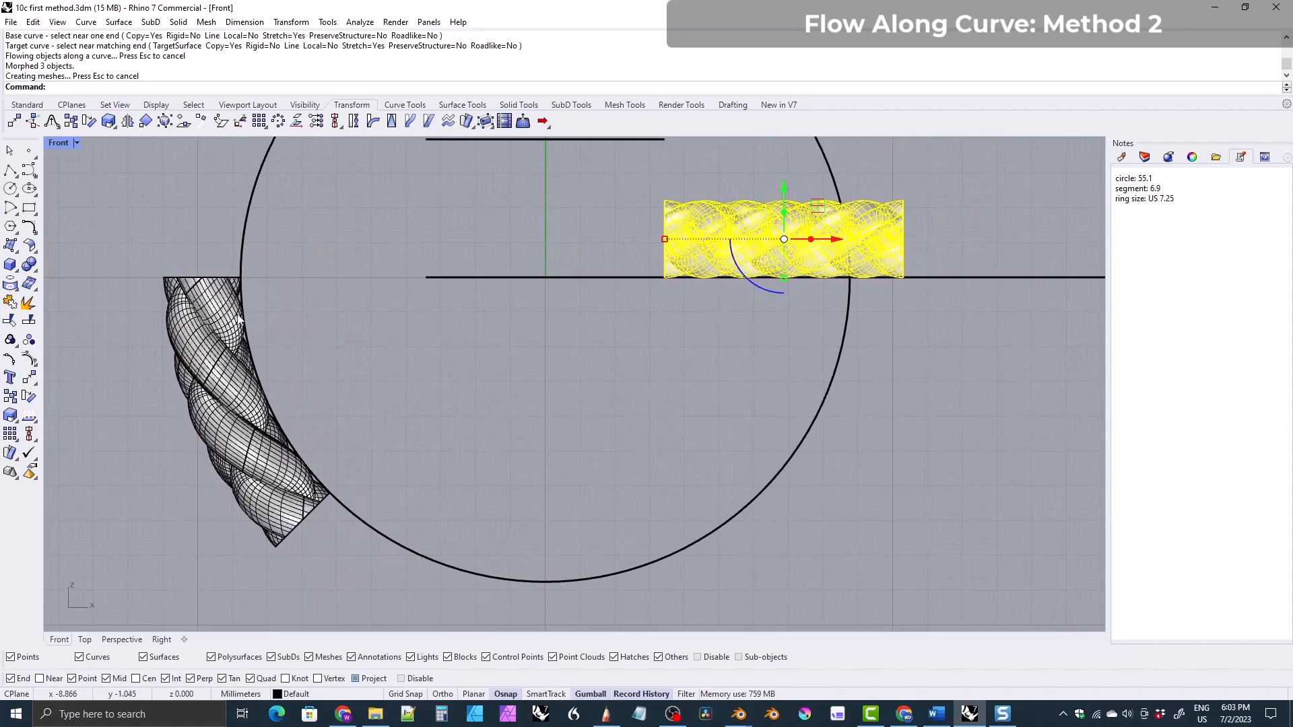
- Polar-array the curved braid segment around the origin with 8 items over 360 degrees
{"action": "scroll", "coordinate": [240, 321], "scroll_direction": "down", "scroll_amount": 4}
{"action": "left_click_drag", "start_coordinate": [145, 279], "coordinate": [353, 486]}
{"action": "right_click_drag", "start_coordinate": [346, 344], "coordinate": [440, 391]}
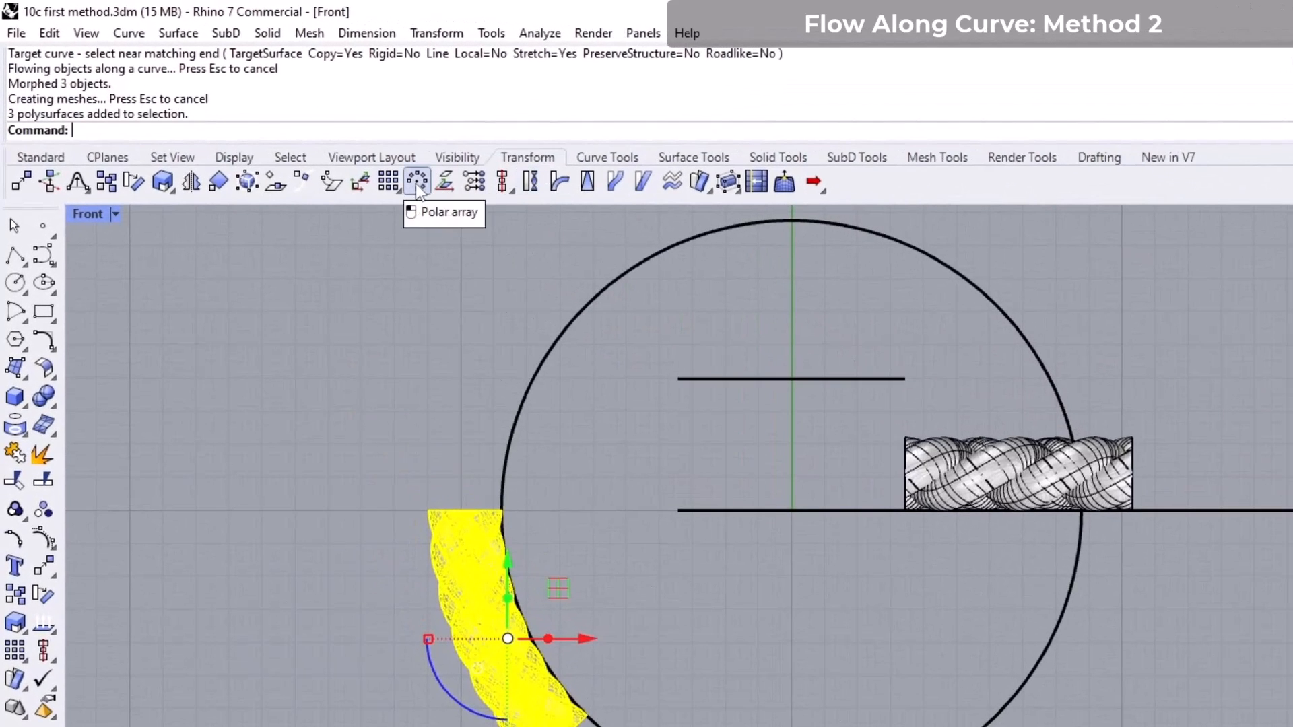
{"action": "left_click", "coordinate": [417, 181]}
{"action": "type", "text": "0"}
{"action": "key", "text": "Return"}
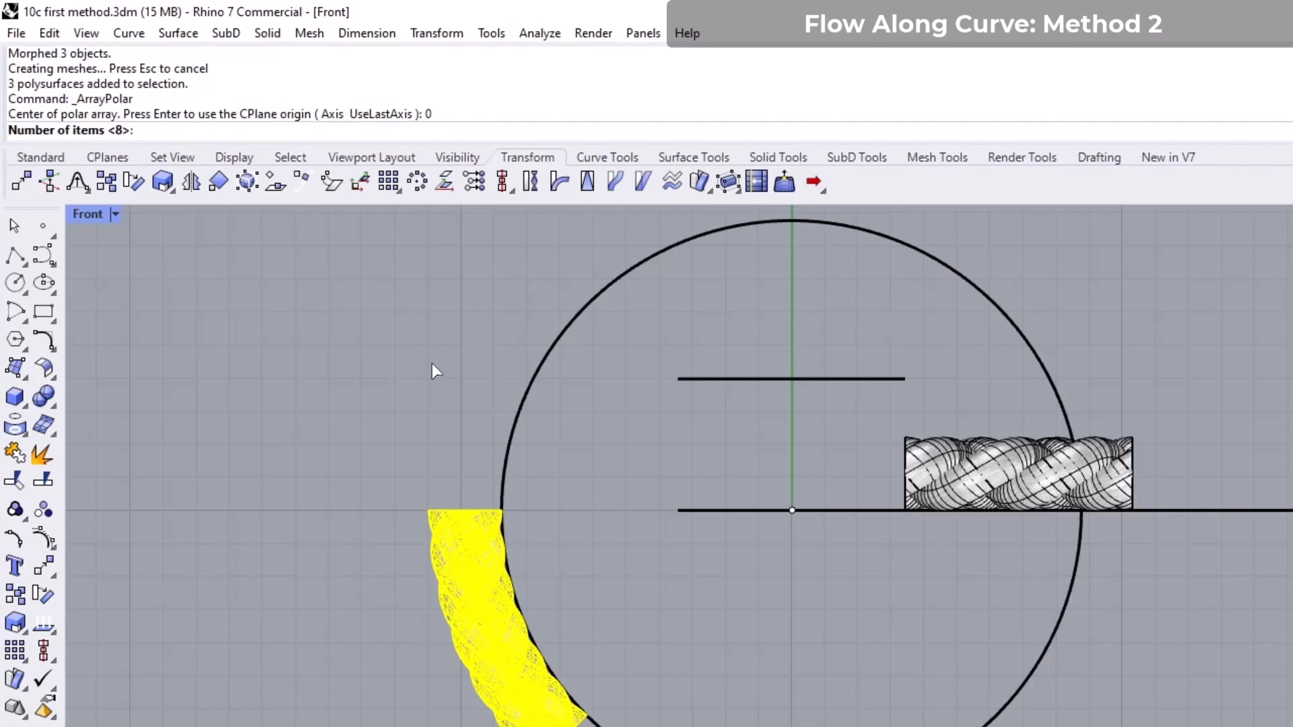
{"action": "key", "text": "Return"}
{"action": "key", "text": "Return"}
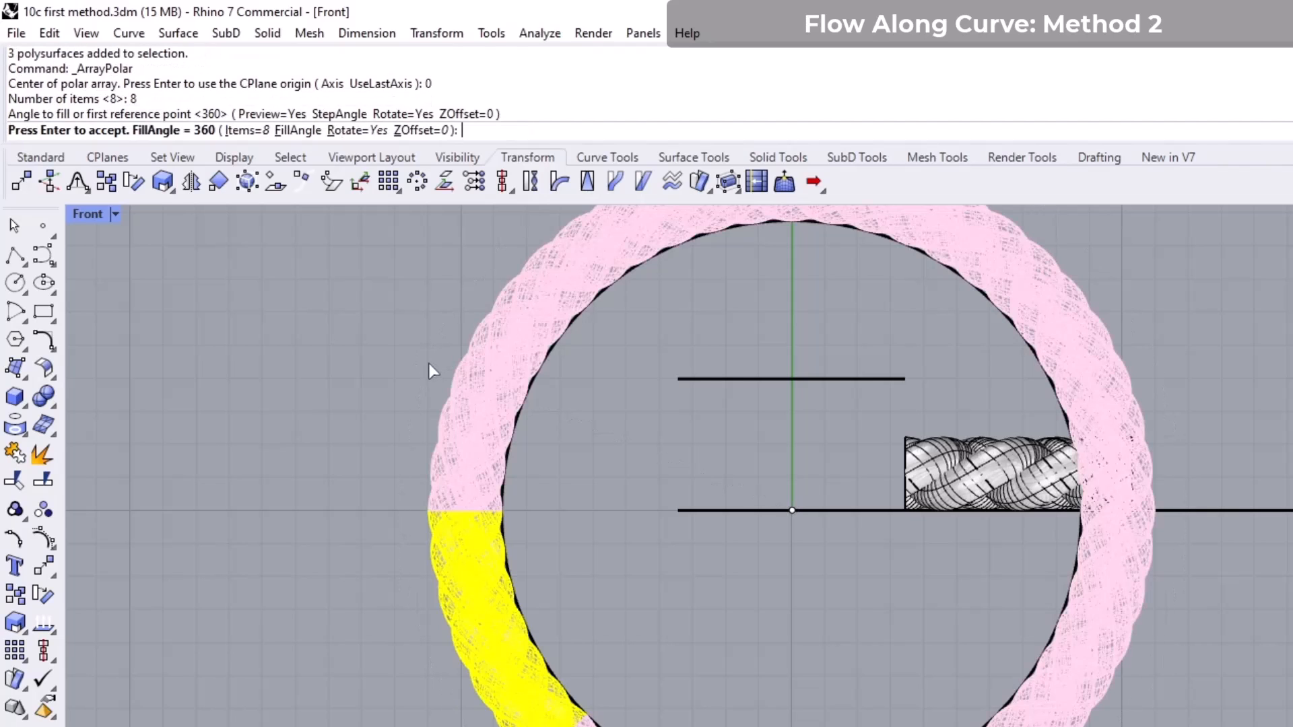
{"action": "key", "text": "Return"}
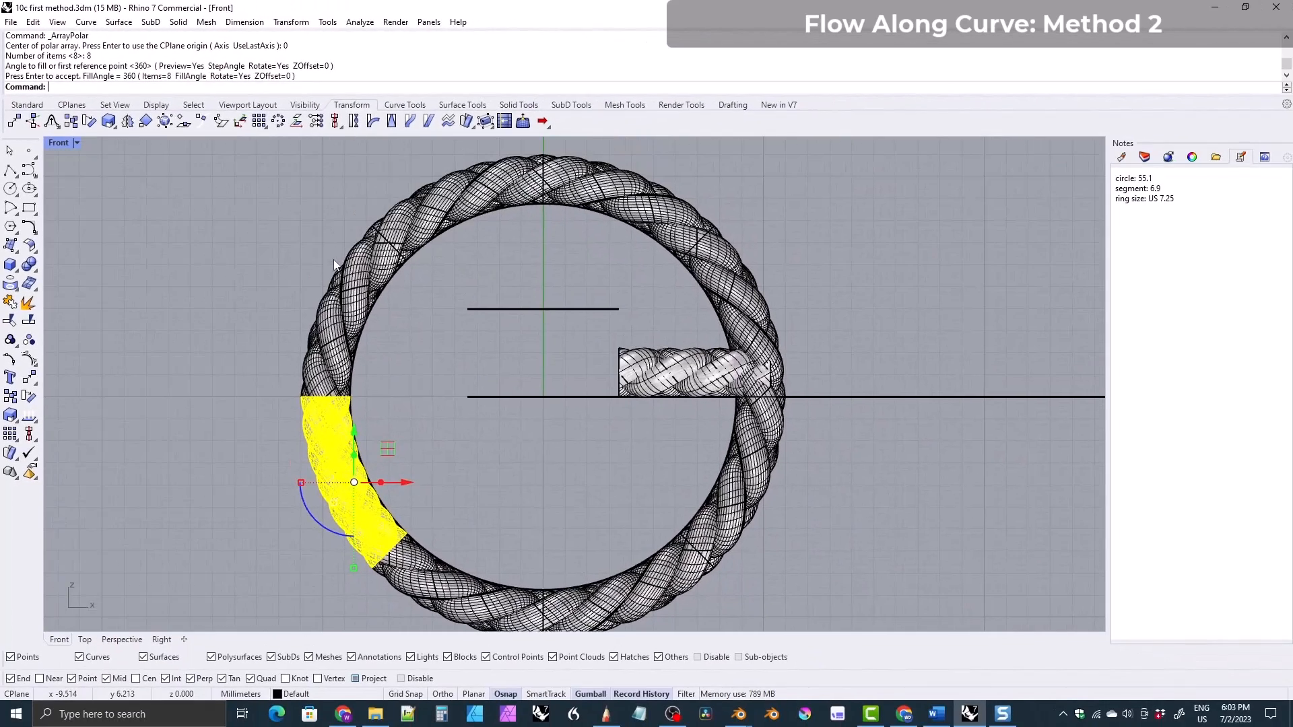
- Select all eight curved braid segments around the ring and join them into continuous closed strands
{"action": "left_click_drag", "start_coordinate": [303, 318], "coordinate": [288, 345], "text": "shift"}
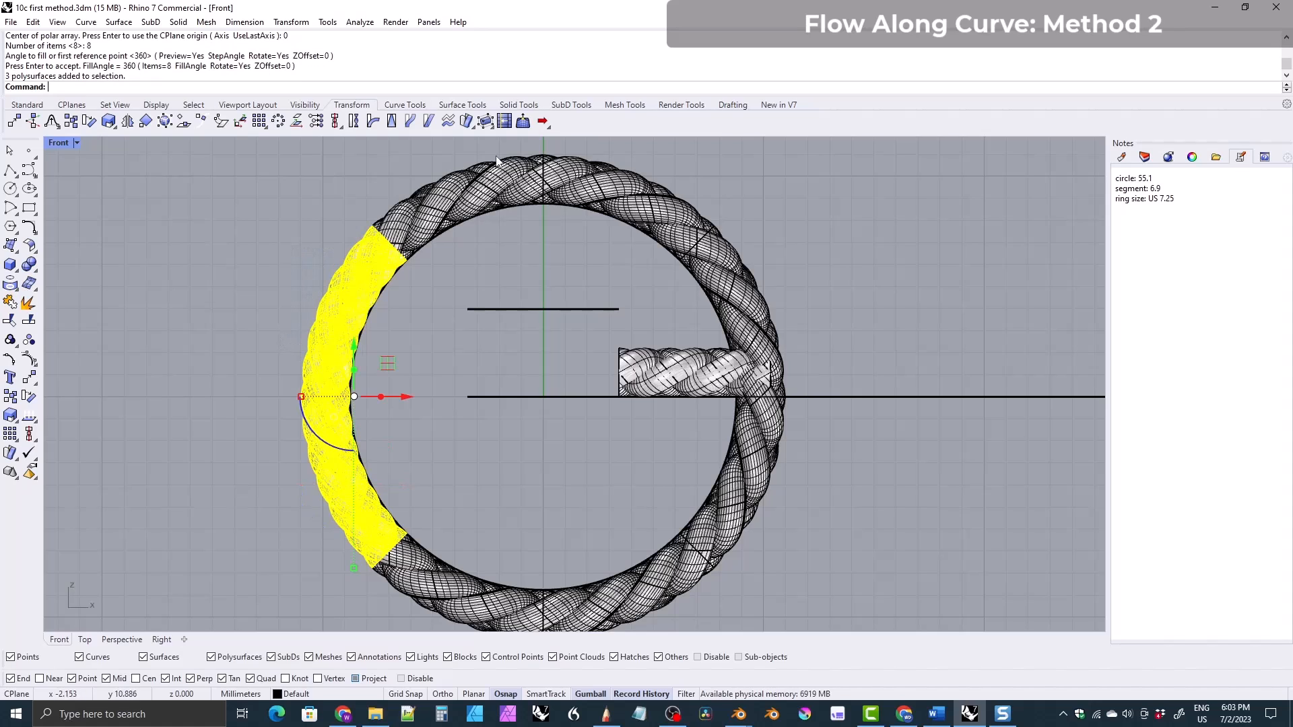
{"action": "left_click_drag", "start_coordinate": [484, 156], "coordinate": [398, 198], "text": "shift"}
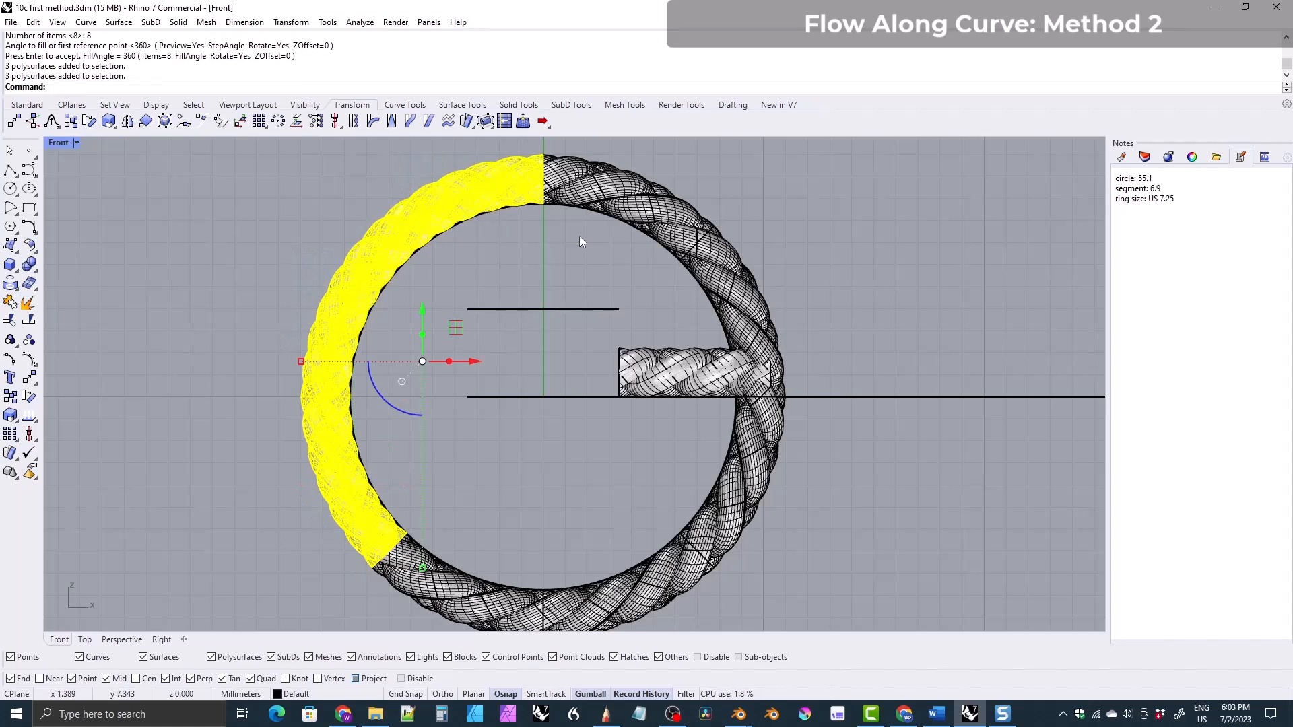
{"action": "right_click_drag", "start_coordinate": [604, 229], "coordinate": [492, 253]}
{"action": "left_click_drag", "start_coordinate": [597, 224], "coordinate": [490, 175], "text": "shift"}
{"action": "left_click_drag", "start_coordinate": [684, 351], "coordinate": [624, 268], "text": "shift"}
{"action": "right_click_drag", "start_coordinate": [701, 538], "coordinate": [705, 446]}
{"action": "left_click_drag", "start_coordinate": [707, 451], "coordinate": [666, 382], "text": "shift"}
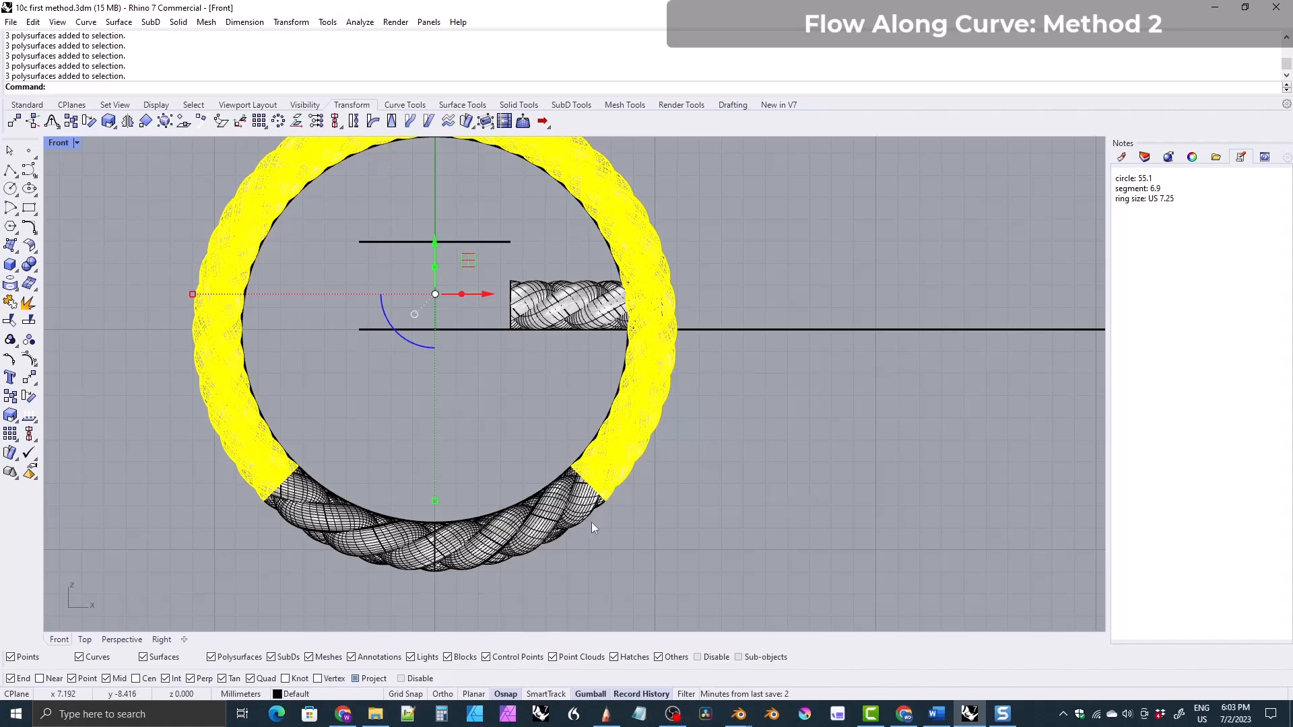
{"action": "left_click_drag", "start_coordinate": [614, 570], "coordinate": [459, 547], "text": "shift"}
{"action": "left_click_drag", "start_coordinate": [382, 584], "coordinate": [281, 511], "text": "shift"}
{"action": "left_click", "coordinate": [10, 303]}
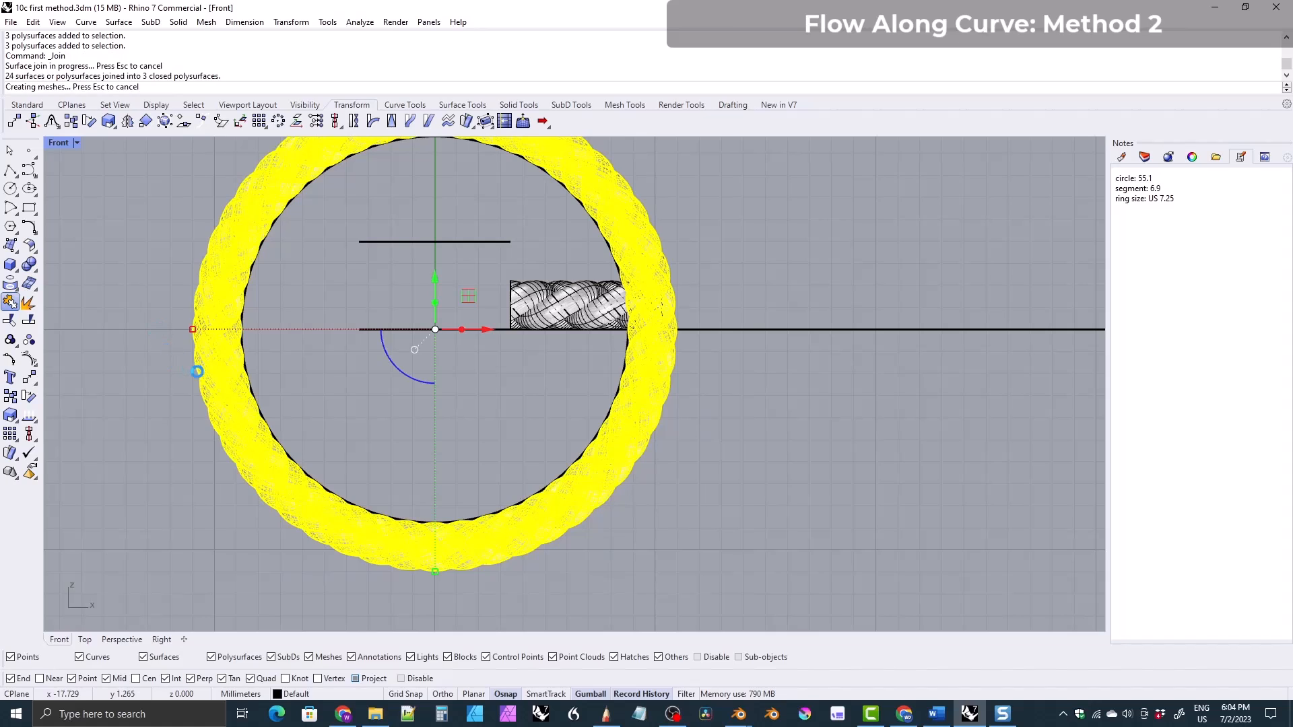
- Inspect the polar-arrayed braided ring from several angles in the Perspective view
{"action": "right_click_drag", "start_coordinate": [214, 319], "coordinate": [325, 361]}
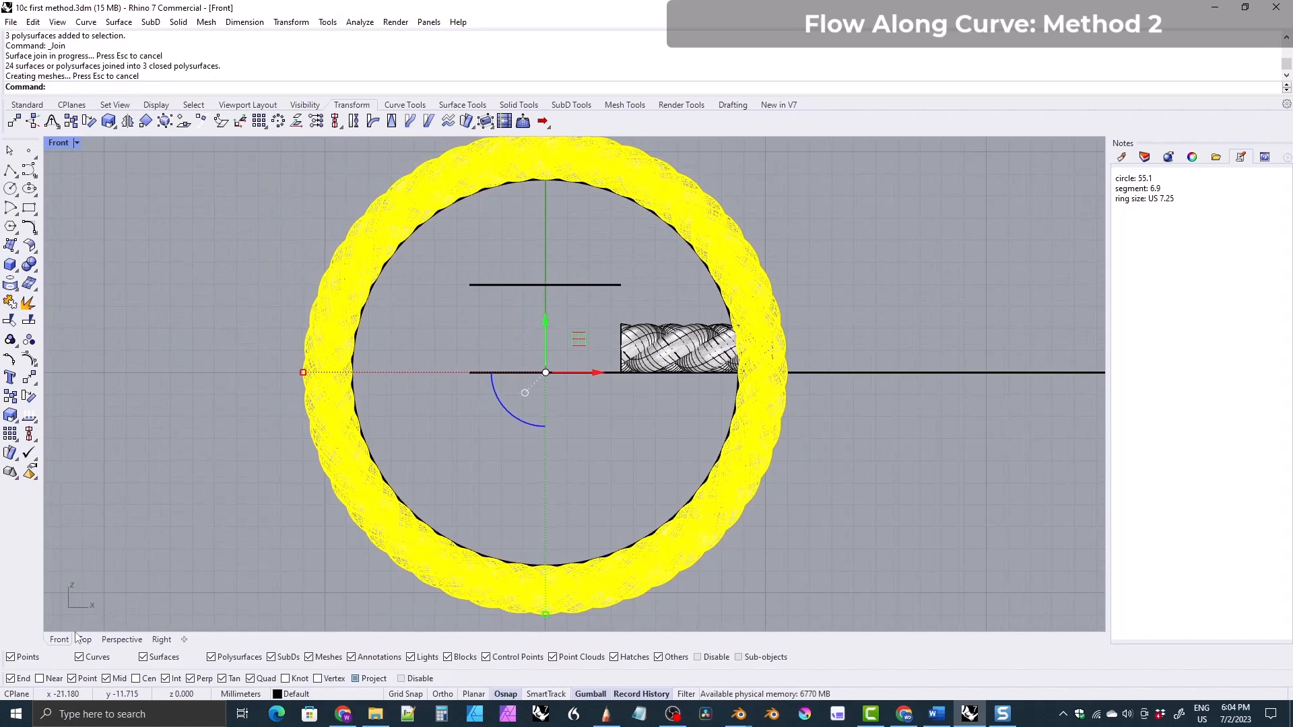
{"action": "left_click", "coordinate": [122, 639]}
{"action": "left_click", "coordinate": [280, 426]}
{"action": "right_click_drag", "start_coordinate": [280, 427], "coordinate": [551, 381]}
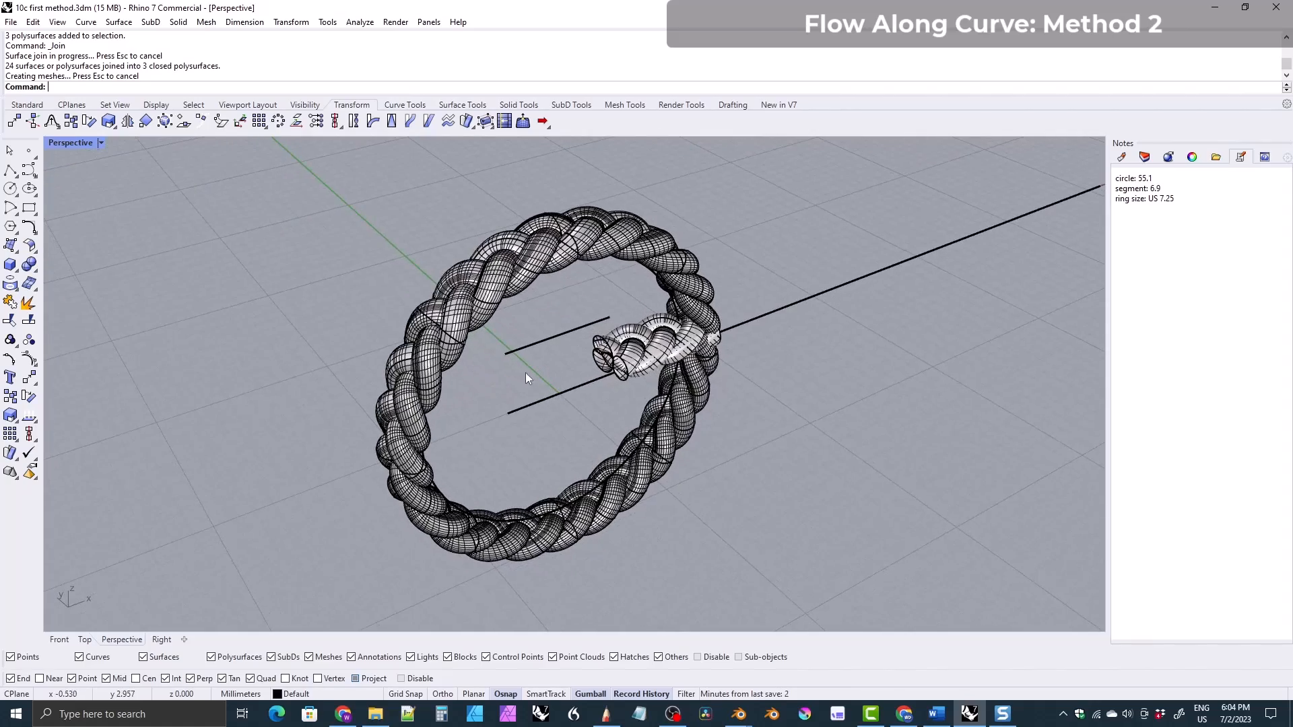
{"action": "right_click_drag", "start_coordinate": [529, 381], "coordinate": [532, 416]}
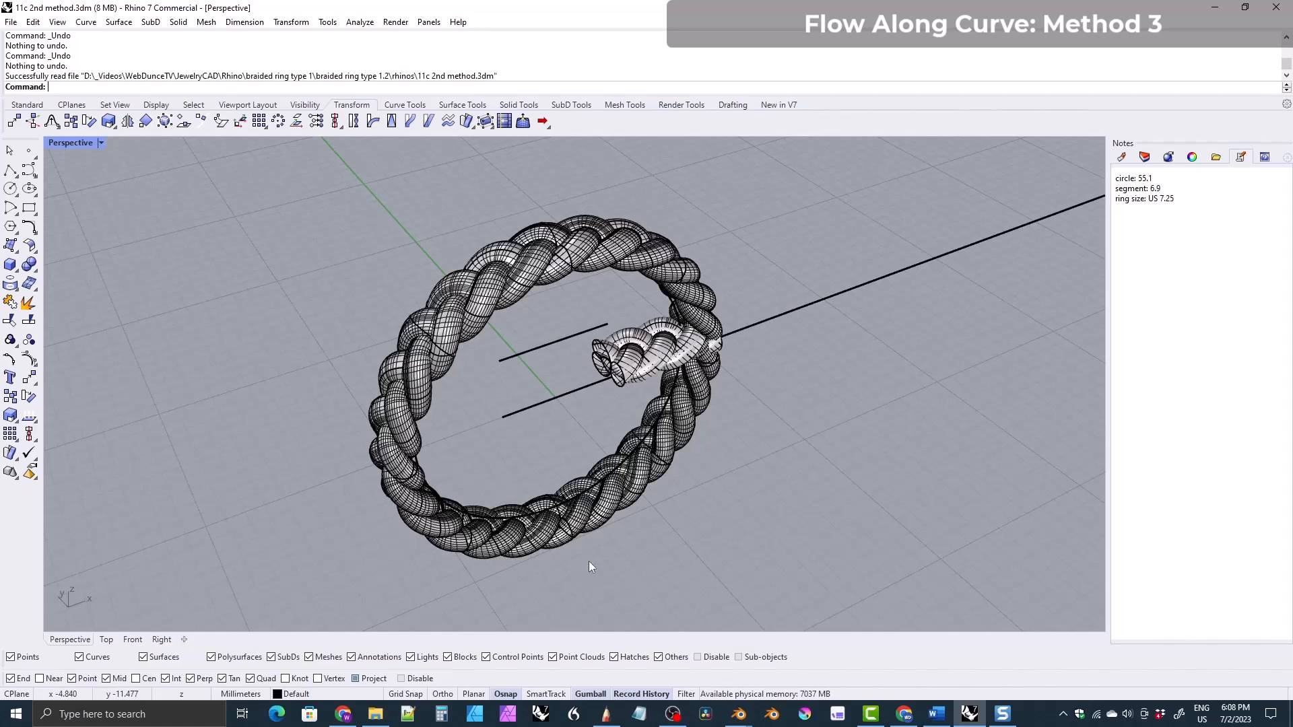
- Delete all three strands of the finished braided ring, keeping the straight braid segment and guide curves
{"action": "left_click_drag", "start_coordinate": [537, 542], "coordinate": [536, 542]}
{"action": "key", "text": "Delete"}
{"action": "left_click", "coordinate": [498, 558]}
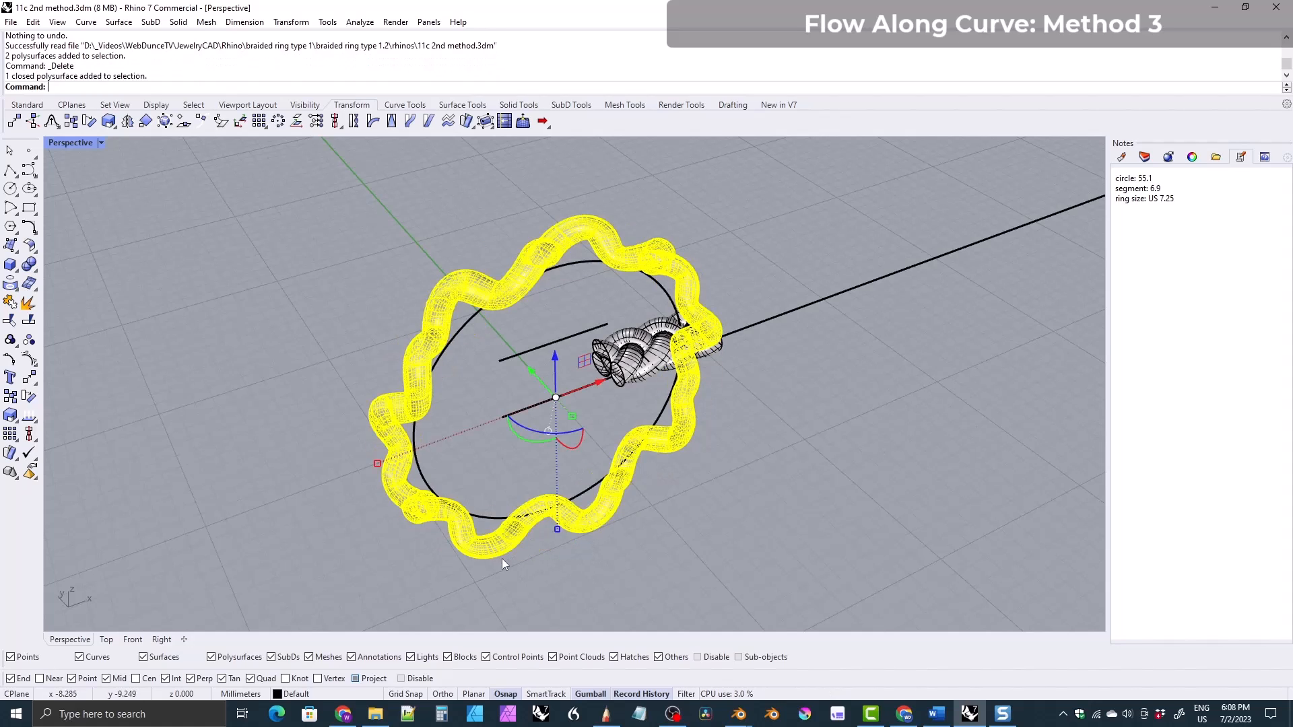
{"action": "key", "text": "Delete"}
- In the Front view, move the braid segment 6.87 mm back to the start of the long base line, using the short reference line's endpoints
{"action": "right_click_drag", "start_coordinate": [491, 440], "coordinate": [471, 447]}
{"action": "left_click_drag", "start_coordinate": [556, 314], "coordinate": [759, 391]}
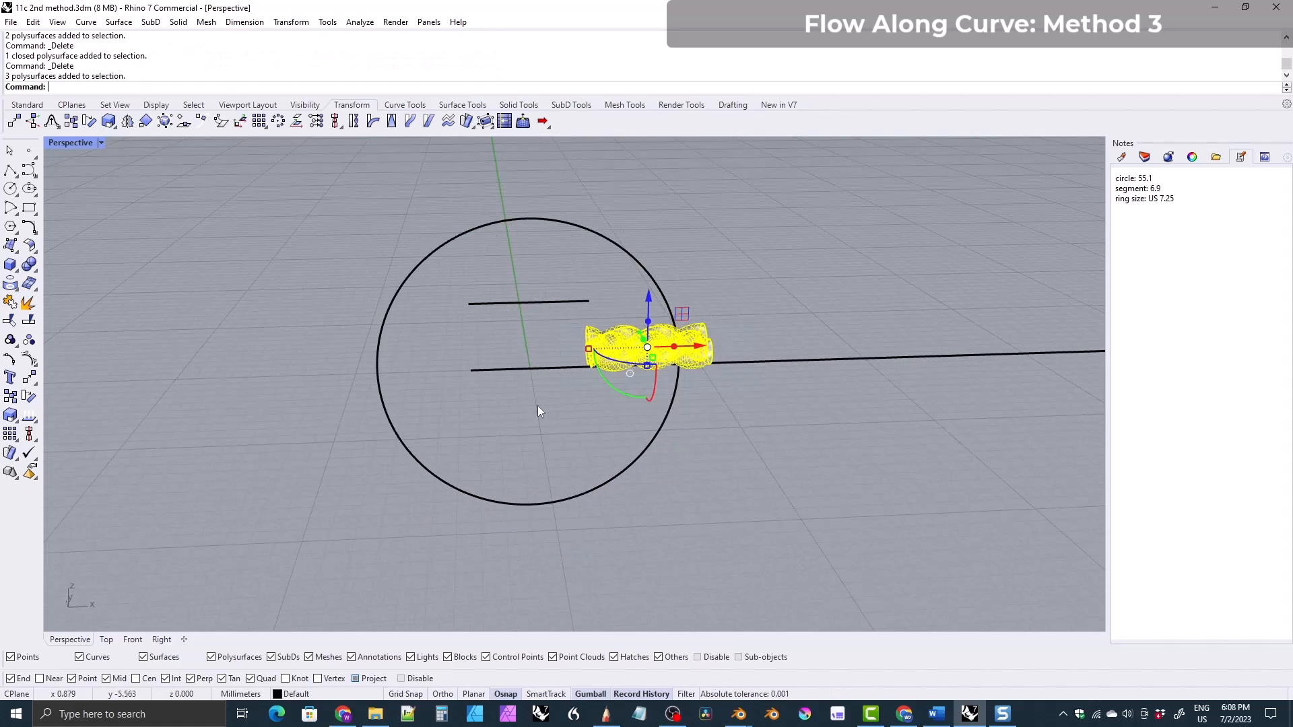
{"action": "left_click", "coordinate": [131, 640]}
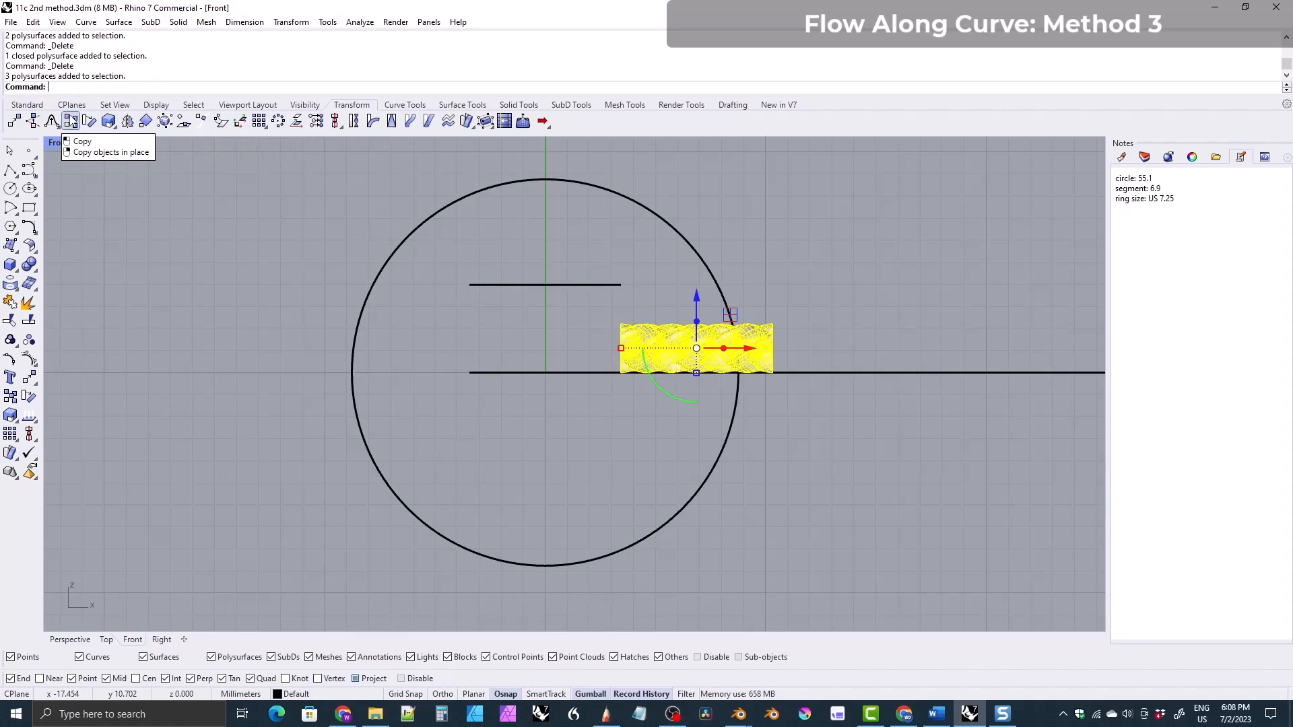
{"action": "left_click", "coordinate": [32, 121]}
{"action": "left_click", "coordinate": [601, 274]}
{"action": "left_click", "coordinate": [470, 285]}
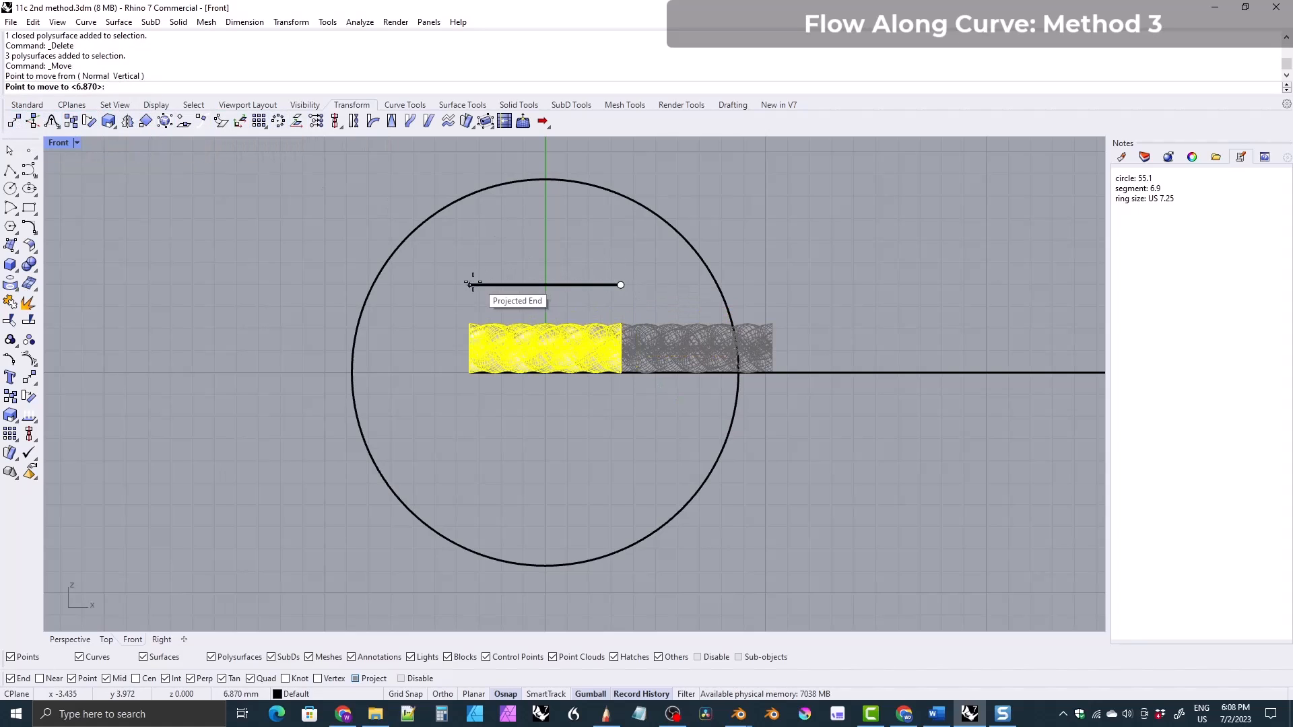
- Explode the long base line into its segments and delete all of them except the one under the braid segment
{"action": "left_click", "coordinate": [649, 374]}
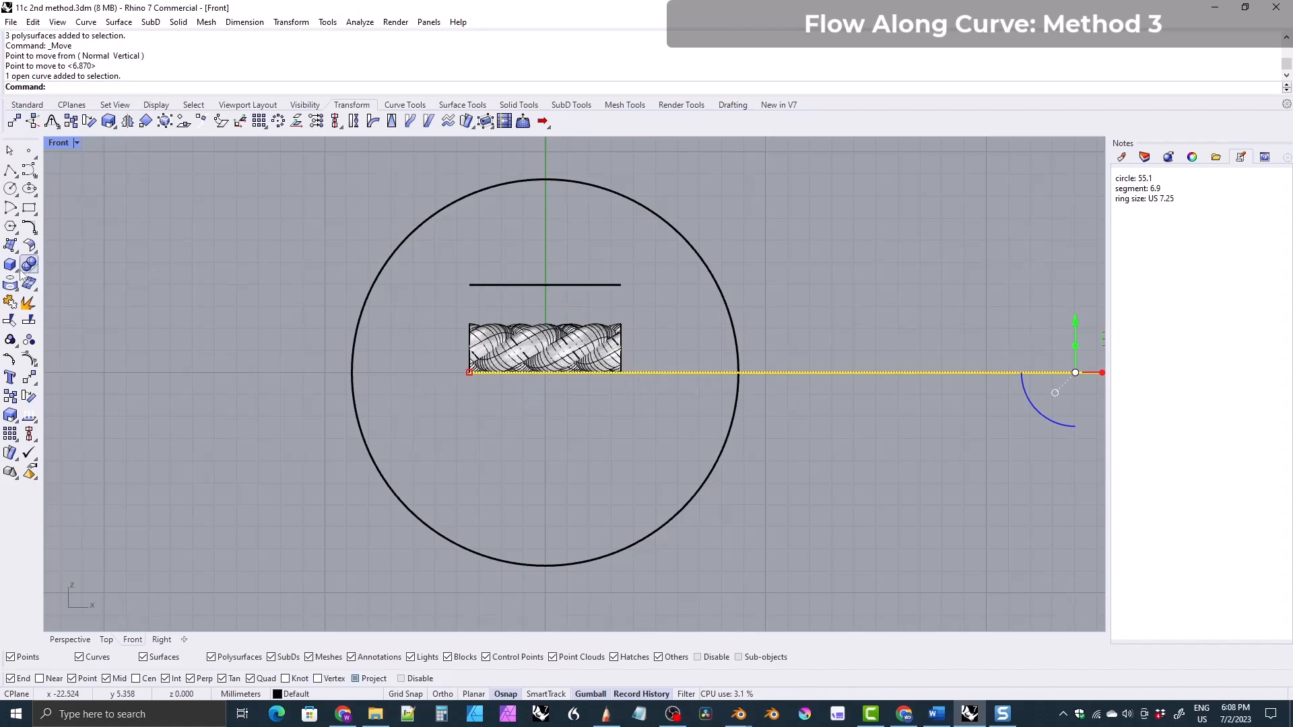
{"action": "left_click", "coordinate": [11, 302]}
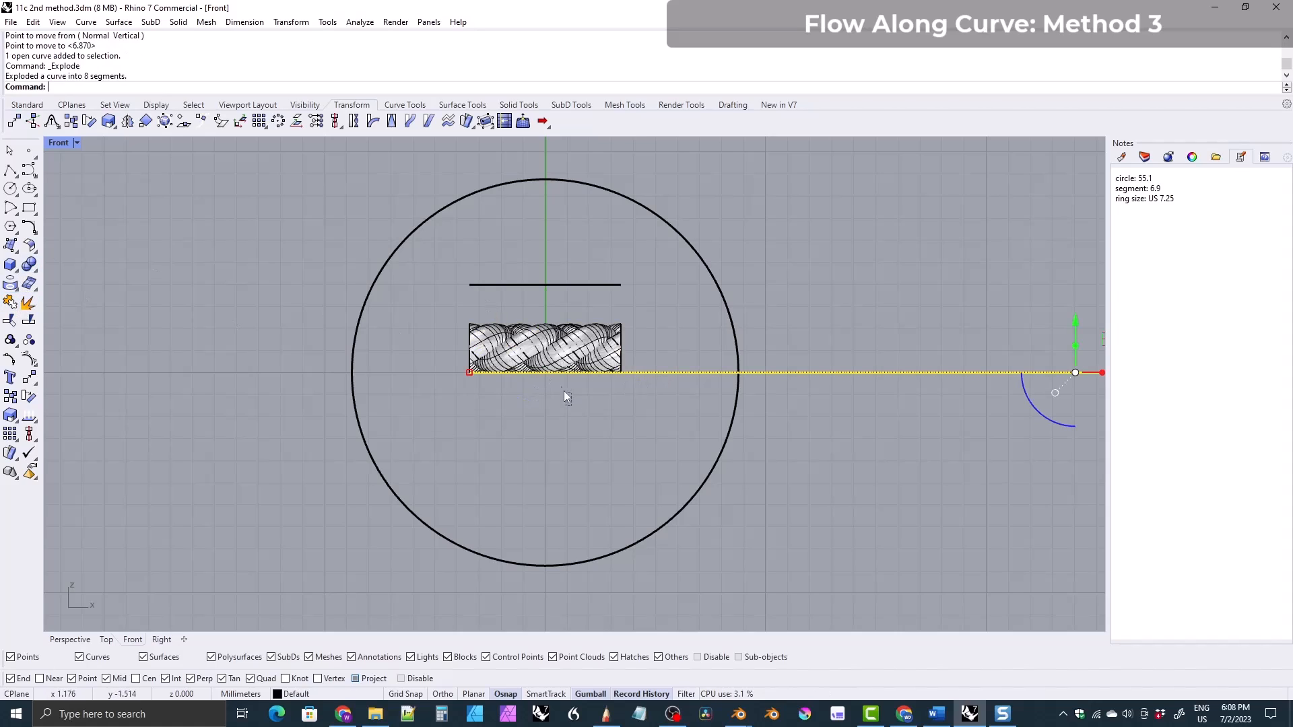
{"action": "left_click", "coordinate": [543, 372], "text": "ctrl"}
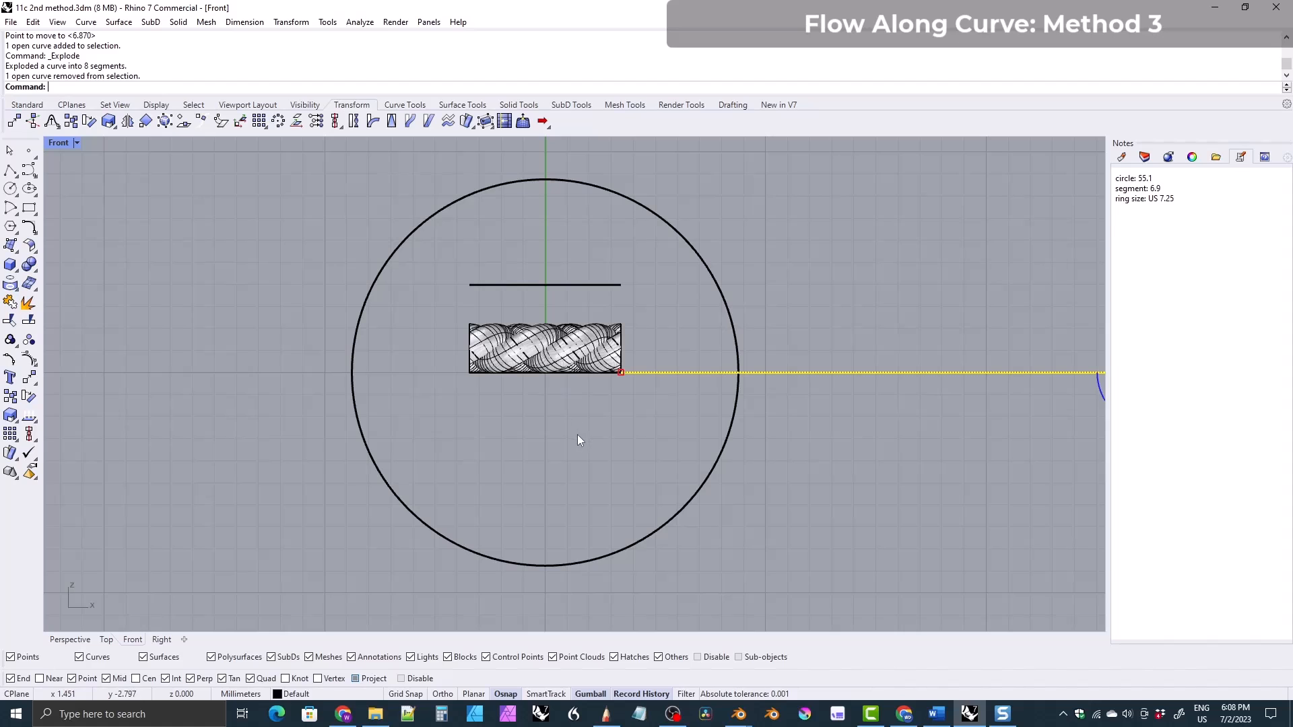
{"action": "key", "text": "Delete"}
{"action": "scroll", "coordinate": [576, 437], "scroll_direction": "down", "scroll_amount": 2}
{"action": "right_click_drag", "start_coordinate": [559, 398], "coordinate": [518, 395]}
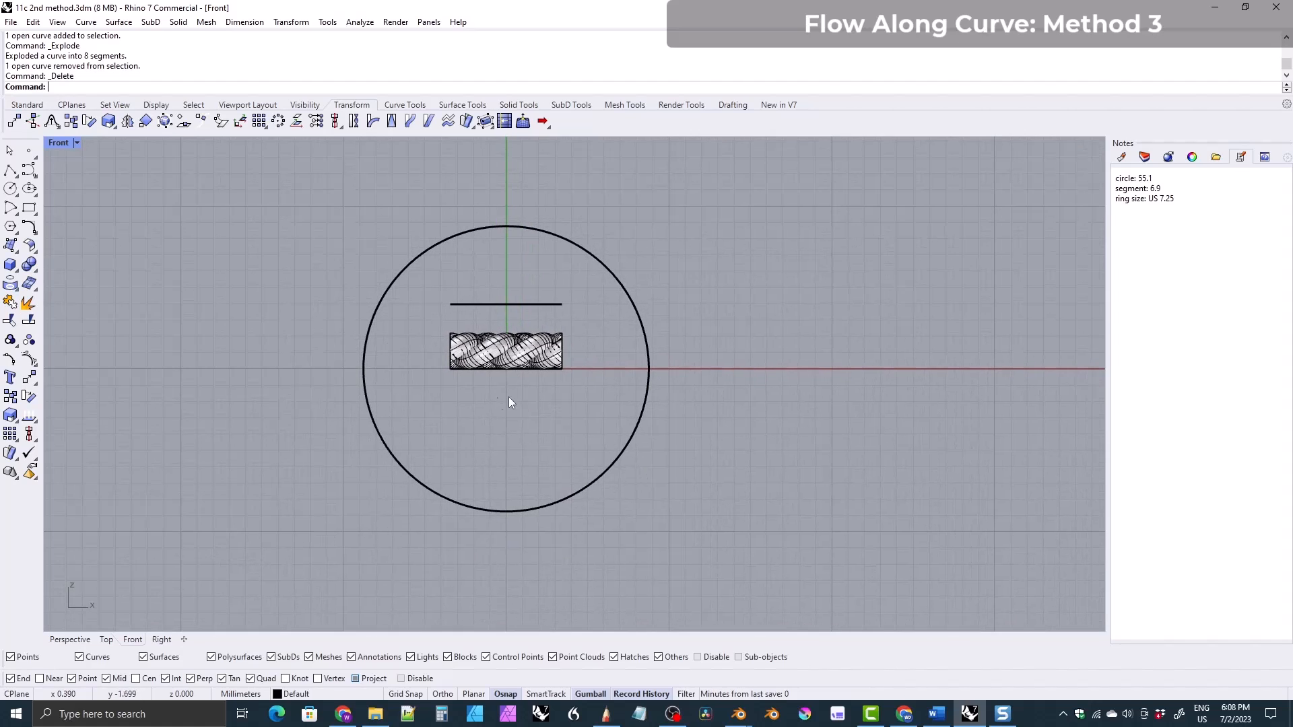
- Delete two of the three strands of the straight braid segment, keeping the strand in the middle of its start edge
{"action": "right_click_drag", "start_coordinate": [451, 333], "coordinate": [453, 332]}
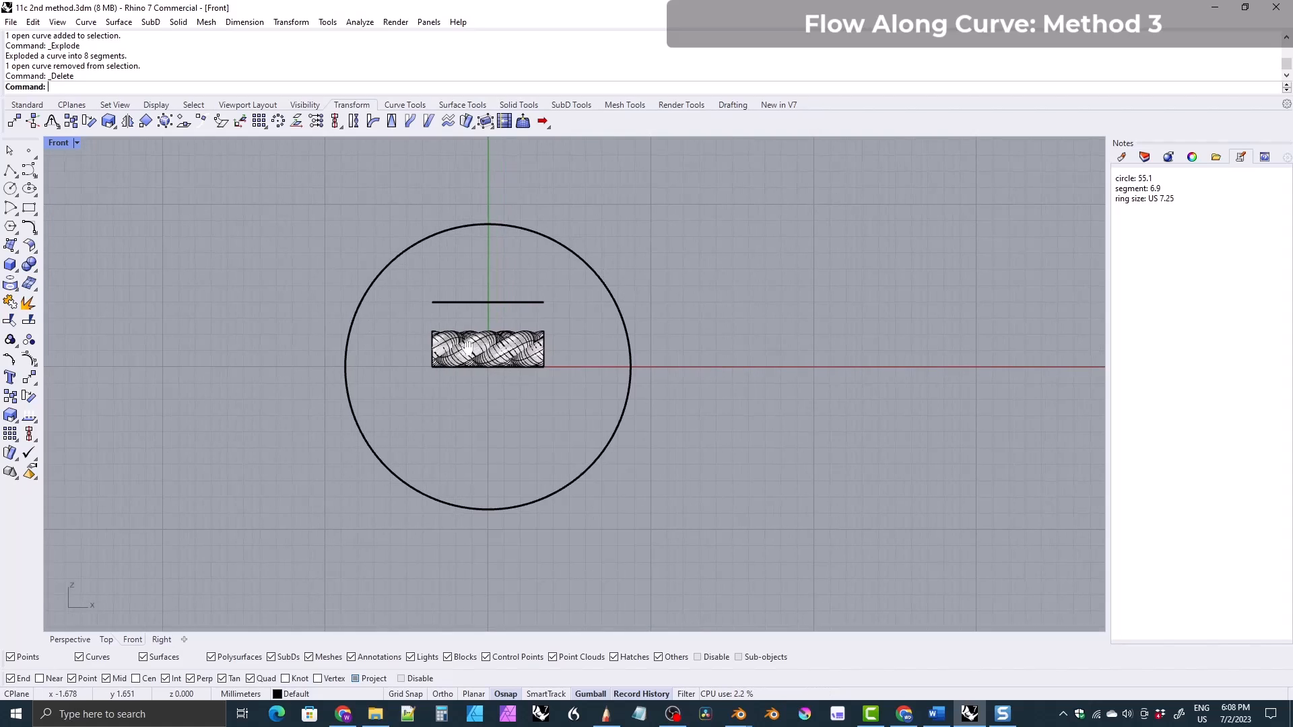
{"action": "scroll", "coordinate": [487, 357], "scroll_direction": "up", "scroll_amount": 5}
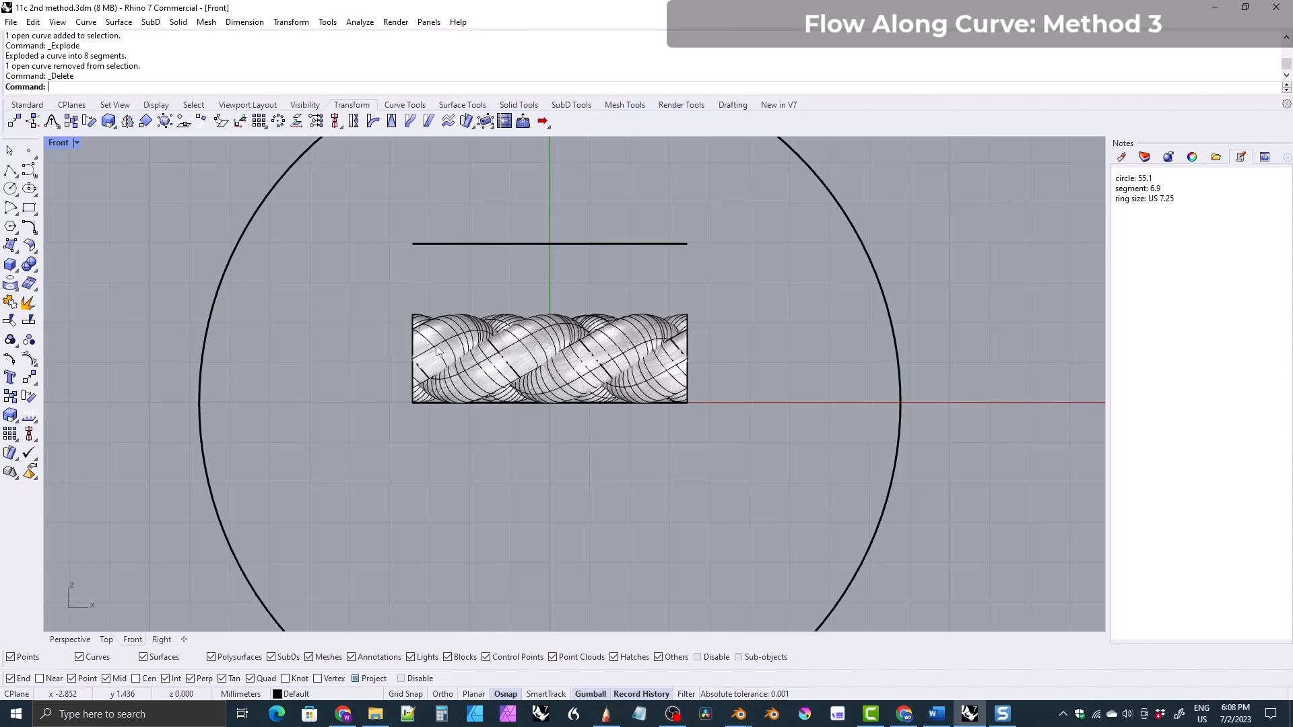
{"action": "scroll", "coordinate": [430, 353], "scroll_direction": "up", "scroll_amount": 3}
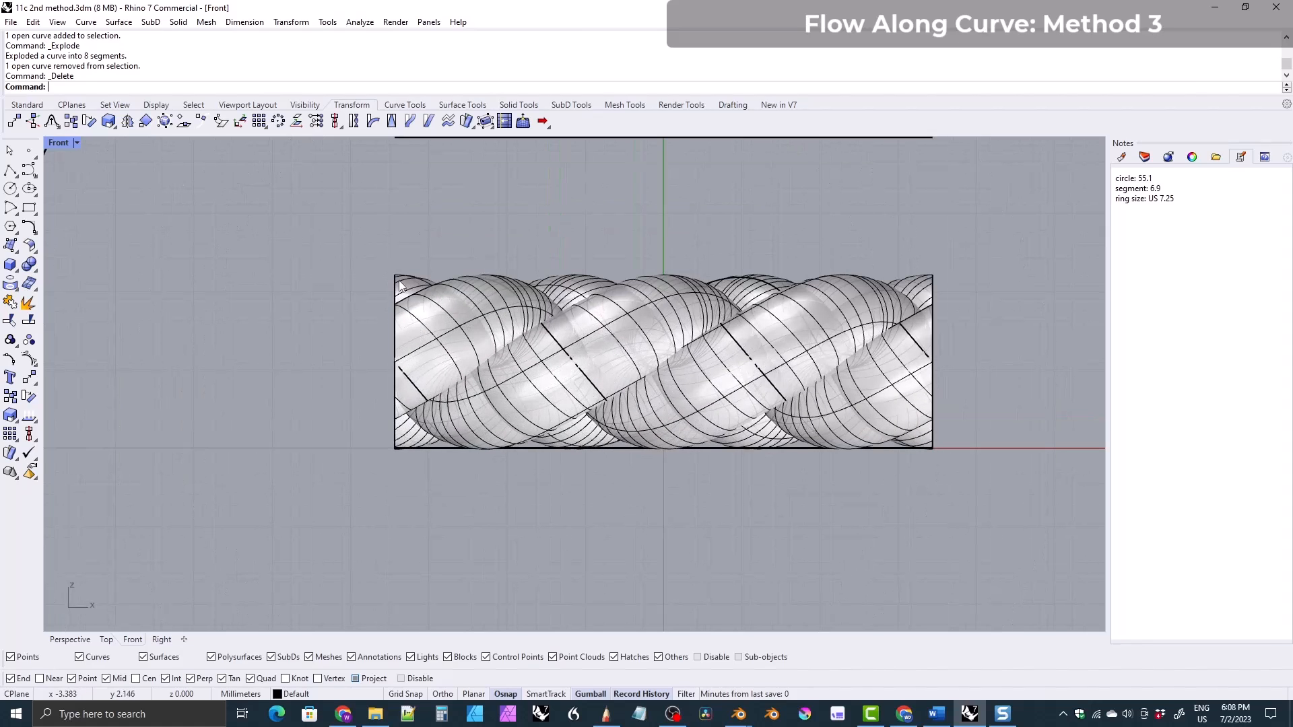
{"action": "left_click", "coordinate": [407, 346]}
{"action": "left_click", "coordinate": [282, 401]}
{"action": "left_click", "coordinate": [493, 288]}
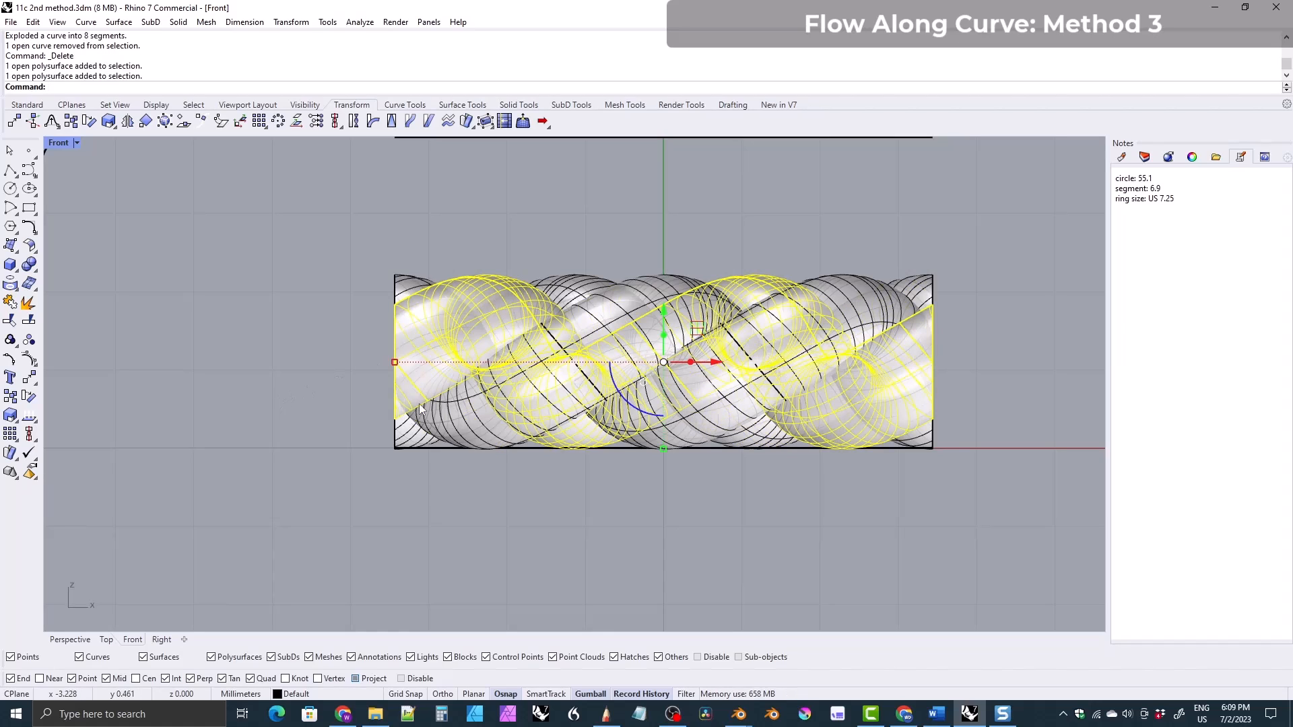
{"action": "left_click", "coordinate": [403, 282]}
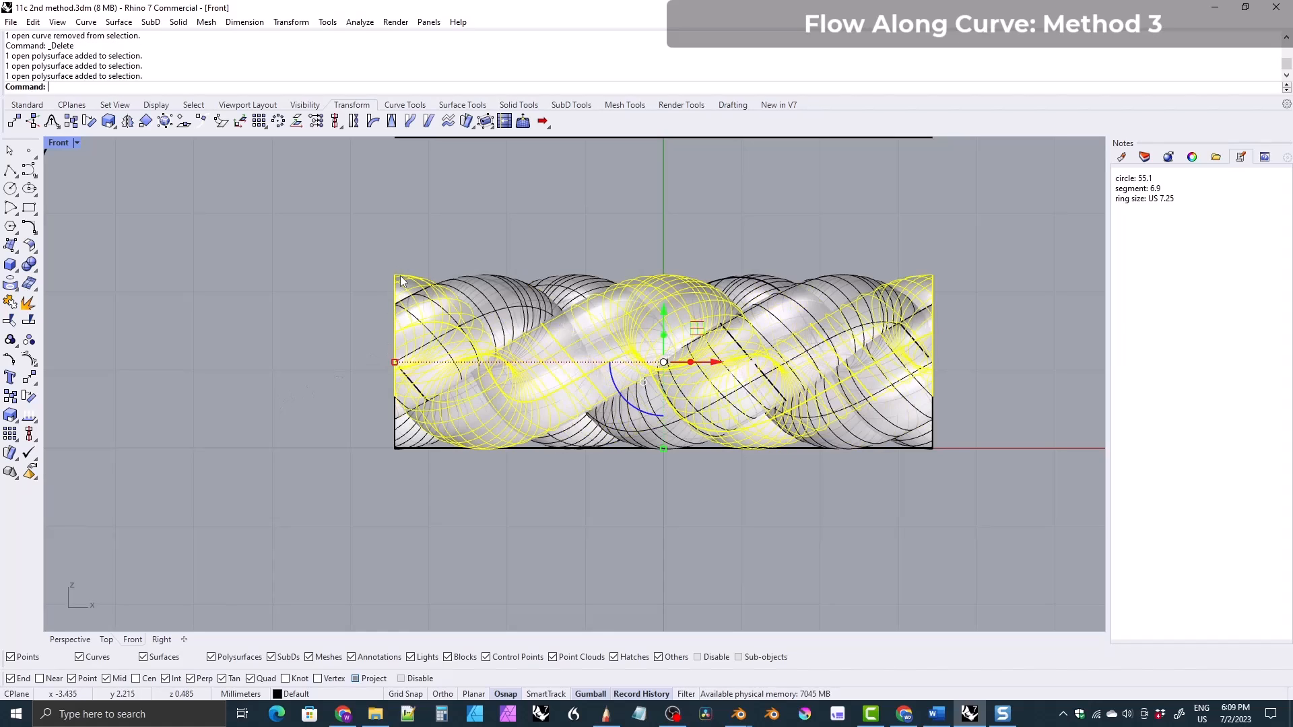
{"action": "left_click", "coordinate": [487, 293]}
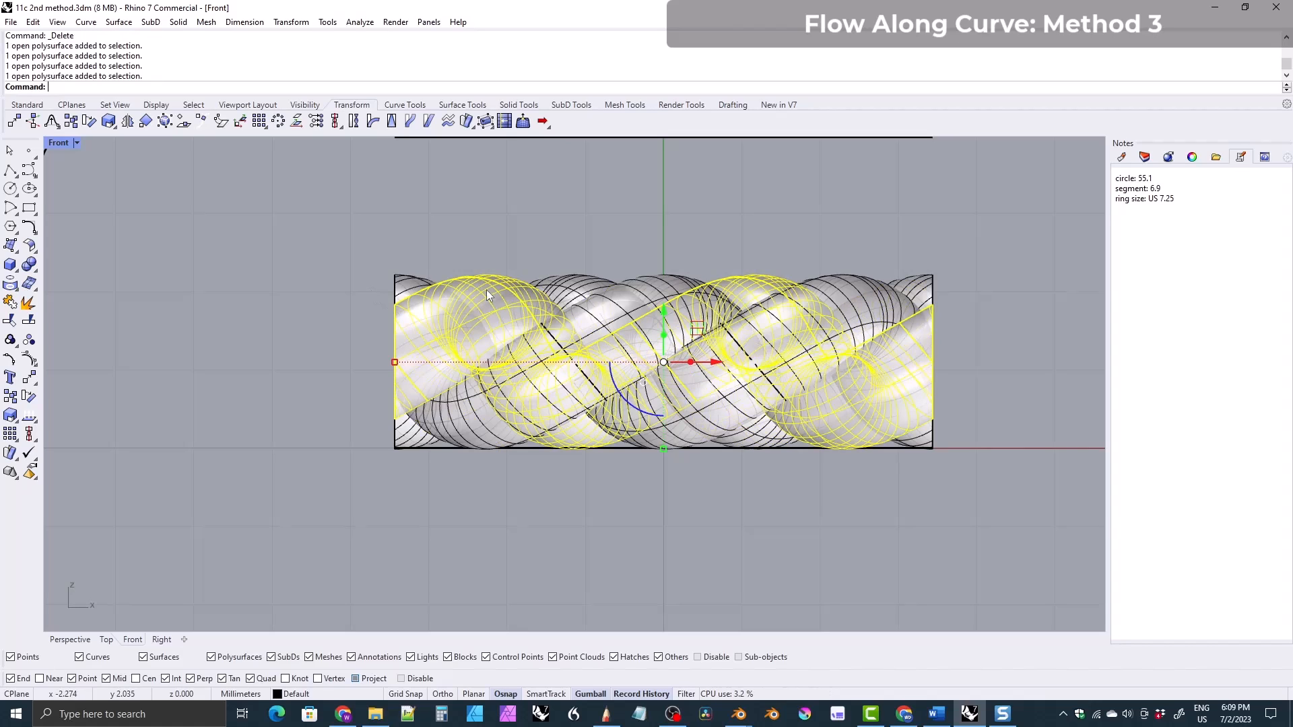
{"action": "left_click", "coordinate": [404, 439]}
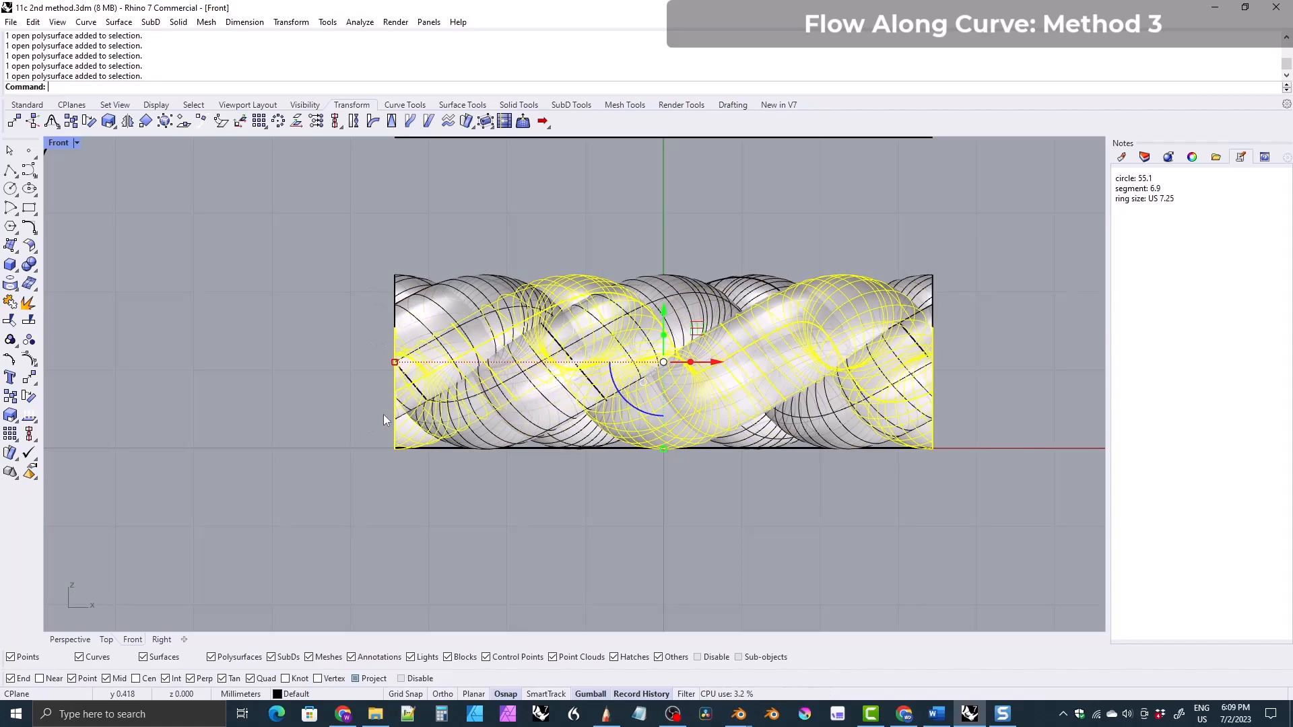
{"action": "left_click", "coordinate": [408, 290]}
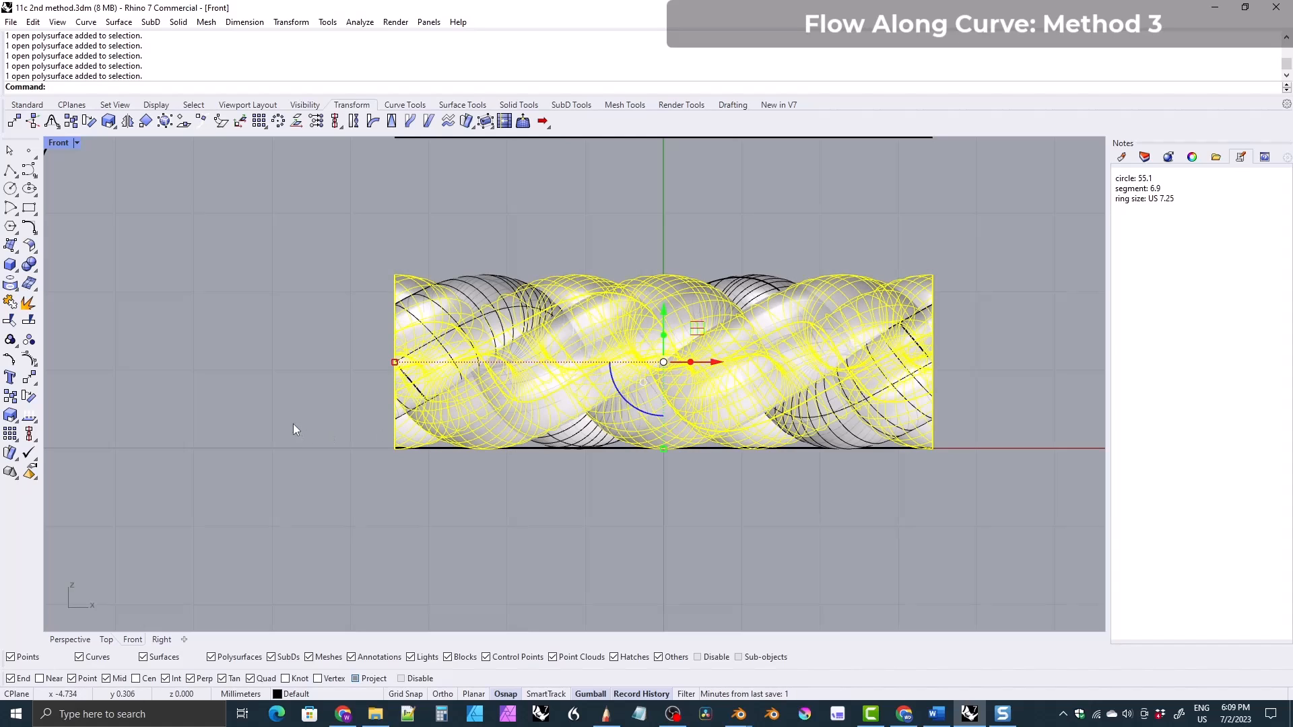
{"action": "key", "text": "Delete"}
{"action": "scroll", "coordinate": [375, 331], "scroll_direction": "down", "scroll_amount": 5}
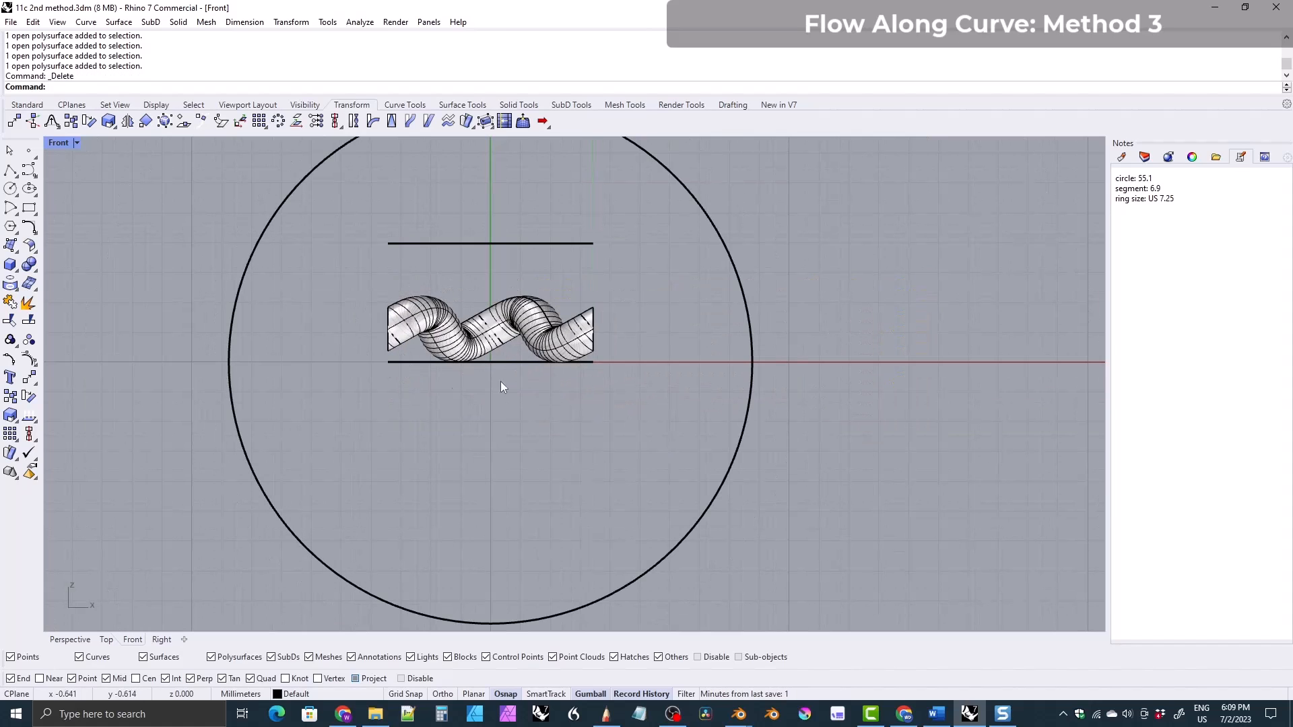
- Linear-array the single strand and its base line segment to 8 items, spaced by the short reference line's endpoints
{"action": "left_click_drag", "start_coordinate": [360, 276], "coordinate": [609, 380]}
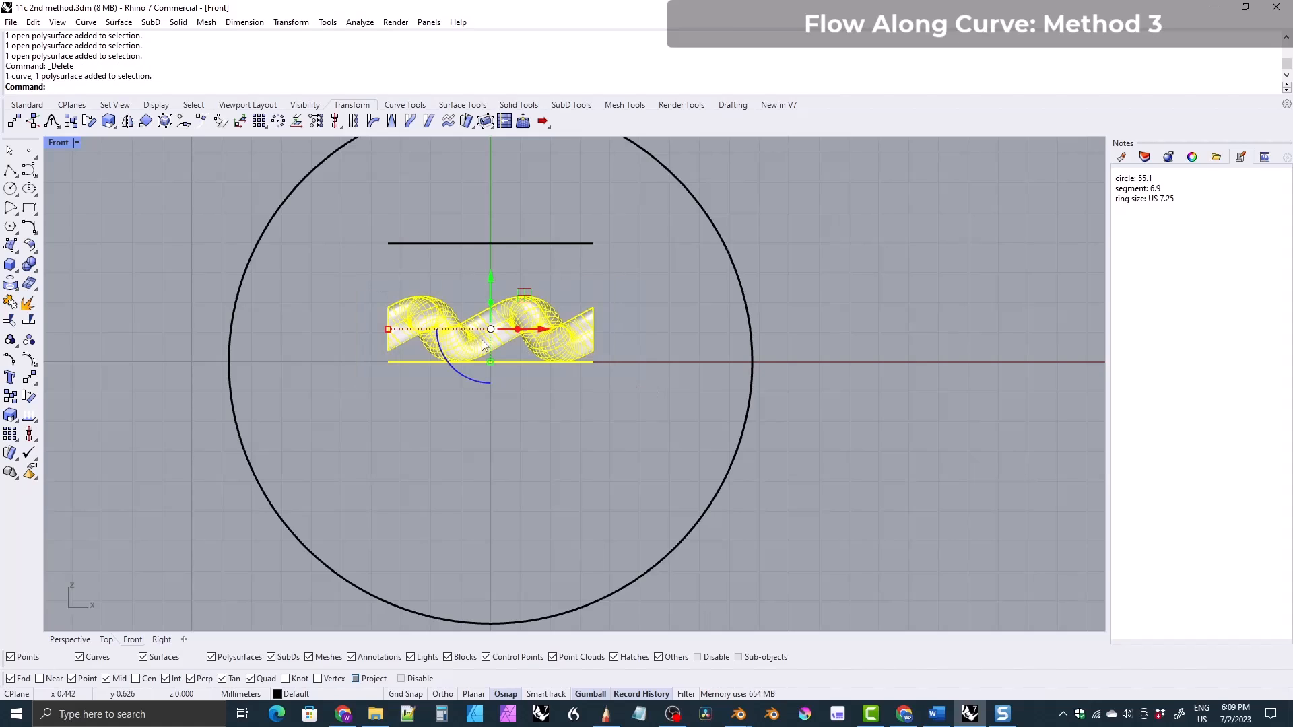
{"action": "left_click", "coordinate": [261, 123]}
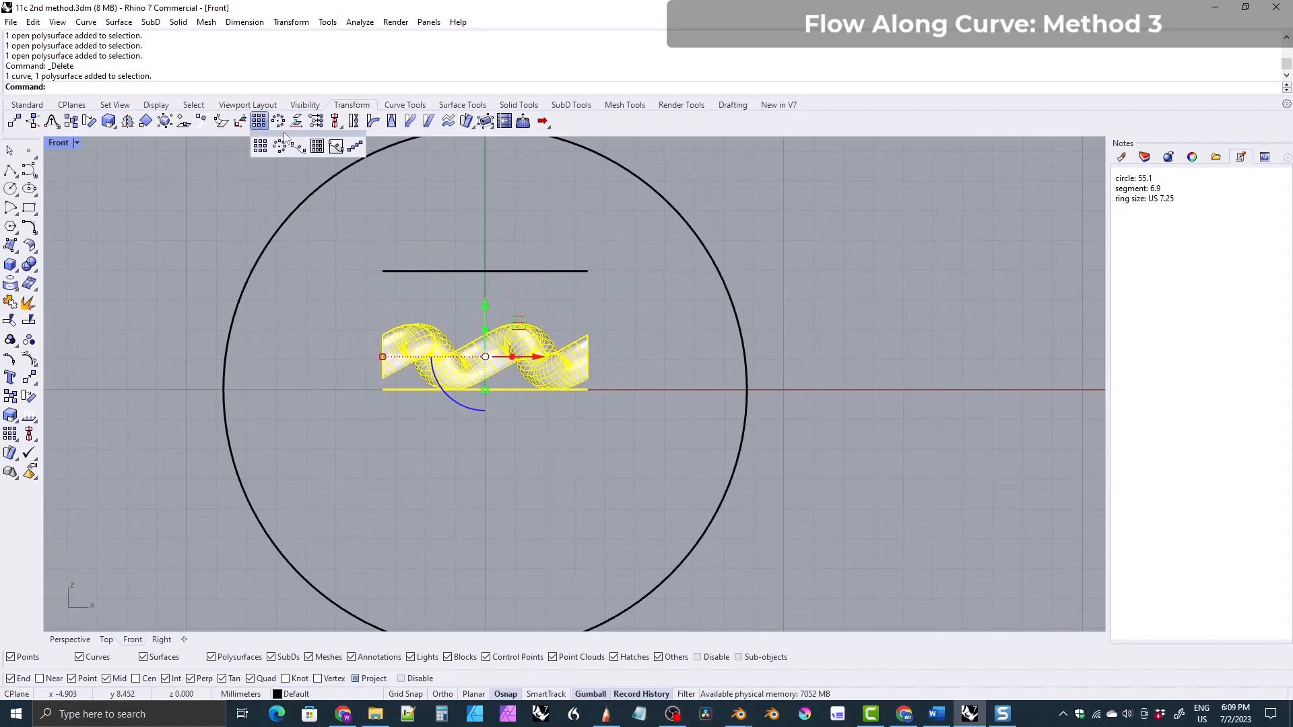
{"action": "left_click", "coordinate": [353, 148]}
{"action": "type", "text": "8"}
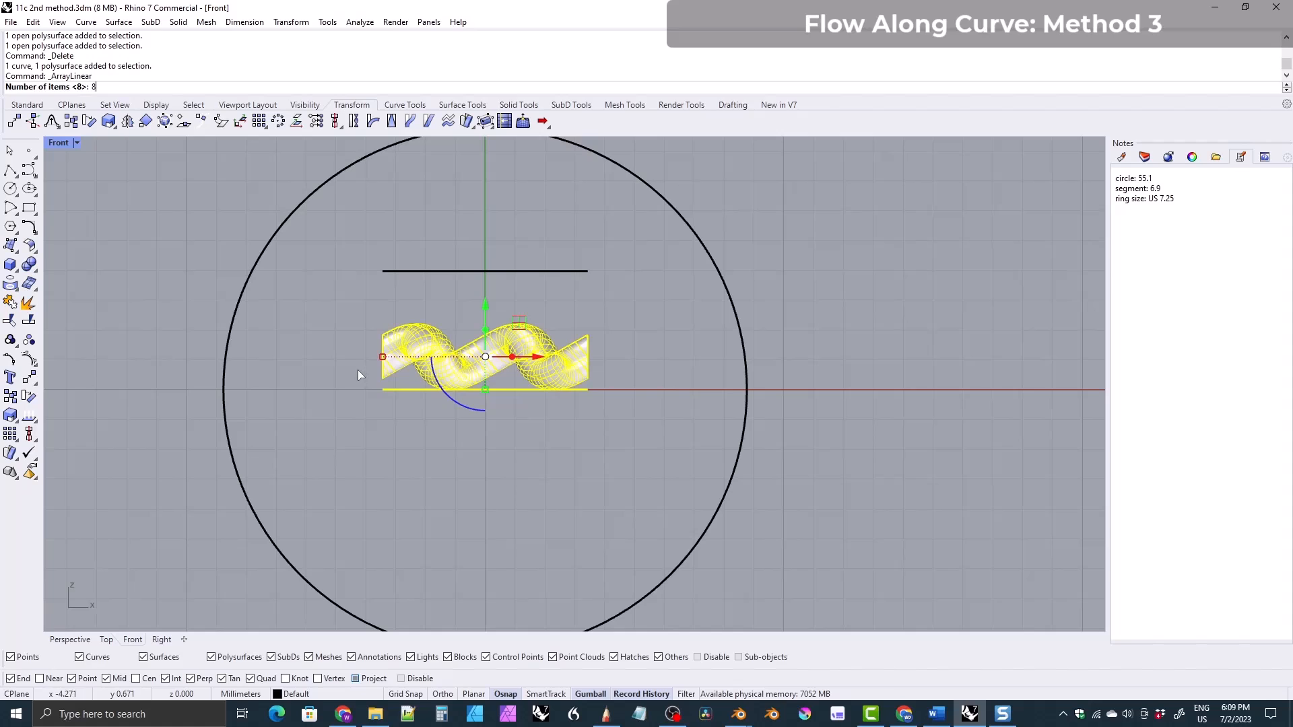
{"action": "key", "text": "Return"}
{"action": "left_click", "coordinate": [379, 272]}
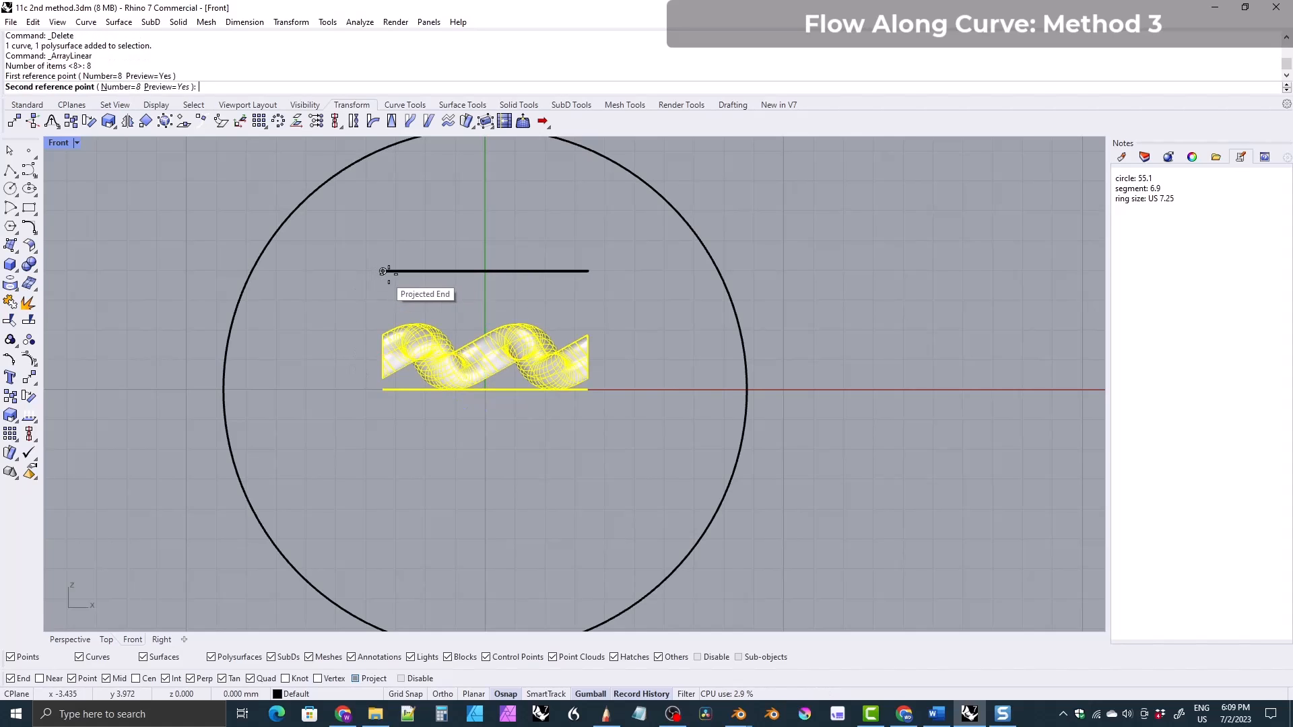
{"action": "left_click", "coordinate": [587, 271]}
- Join the eight arrayed strand pieces into one polysurface and the eight base line segments into one curve
{"action": "scroll", "coordinate": [346, 310], "scroll_direction": "down", "scroll_amount": 3}
{"action": "right_click_drag", "start_coordinate": [371, 346], "coordinate": [253, 363]}
{"action": "left_click_drag", "start_coordinate": [222, 326], "coordinate": [1079, 382]}
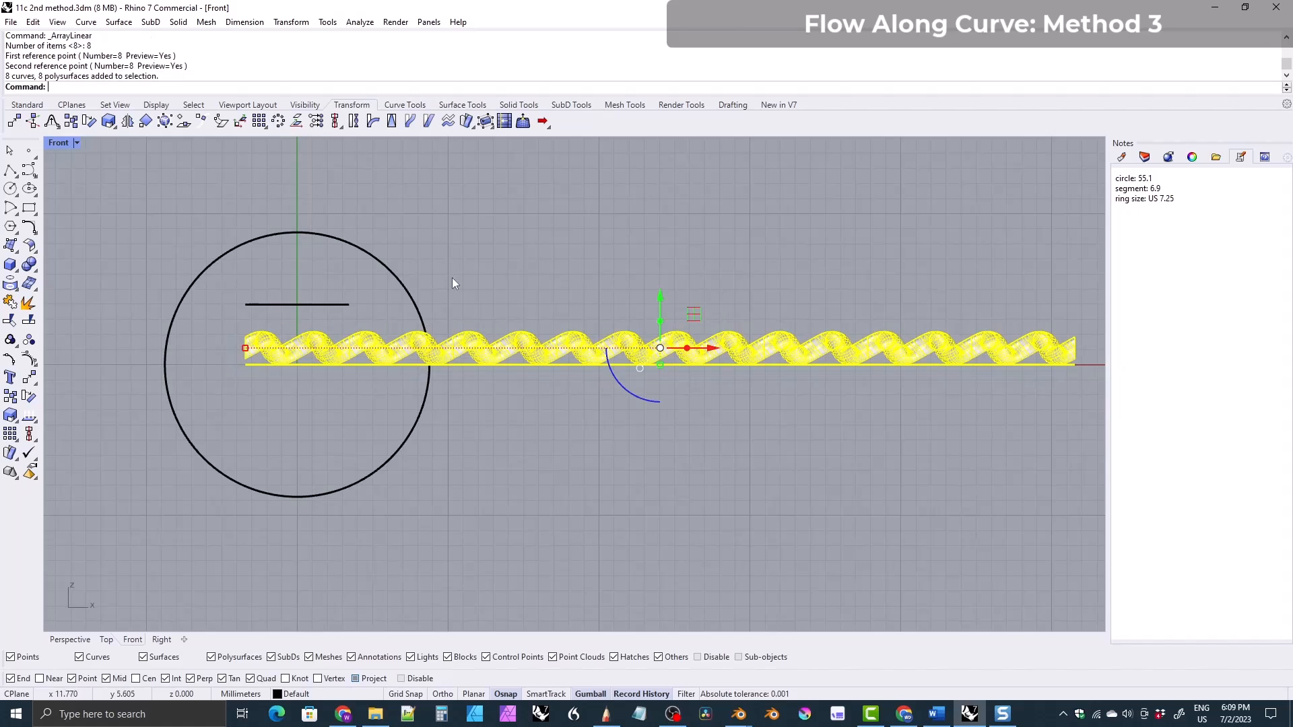
{"action": "left_click", "coordinate": [9, 302]}
{"action": "right_click_drag", "start_coordinate": [334, 382], "coordinate": [418, 394]}
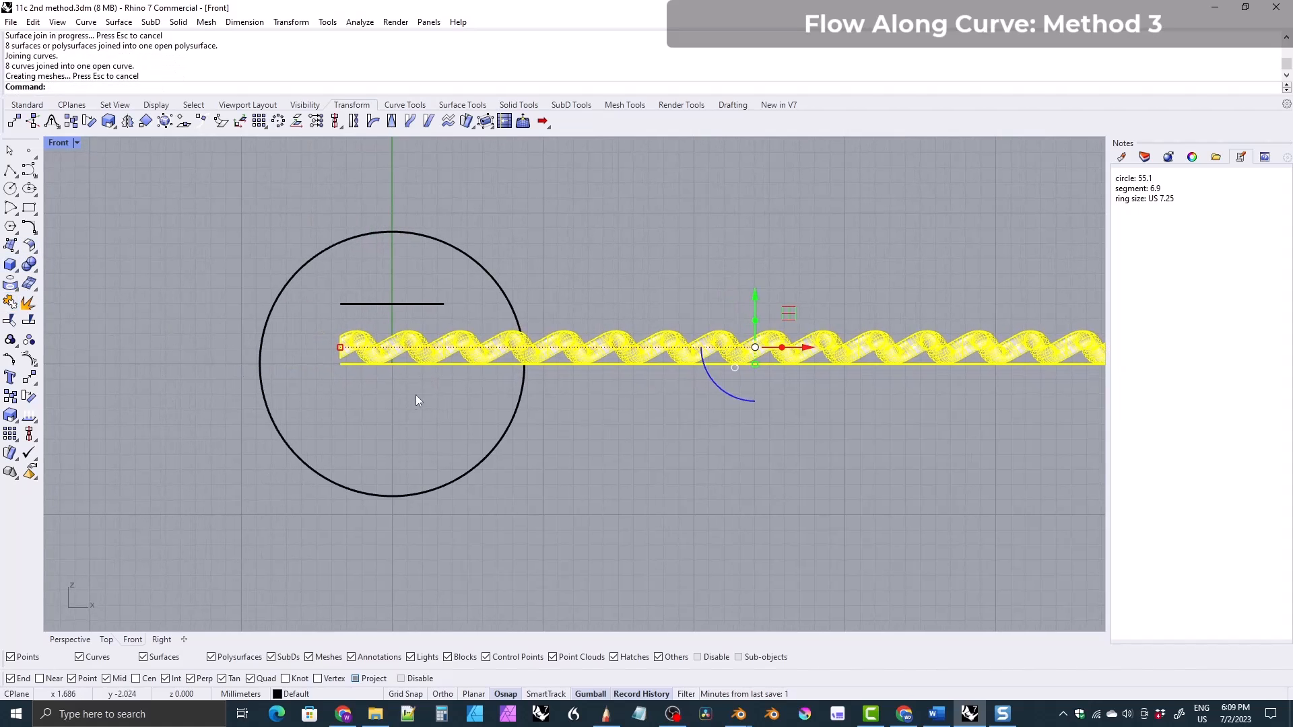
{"action": "key", "text": "Escape"}
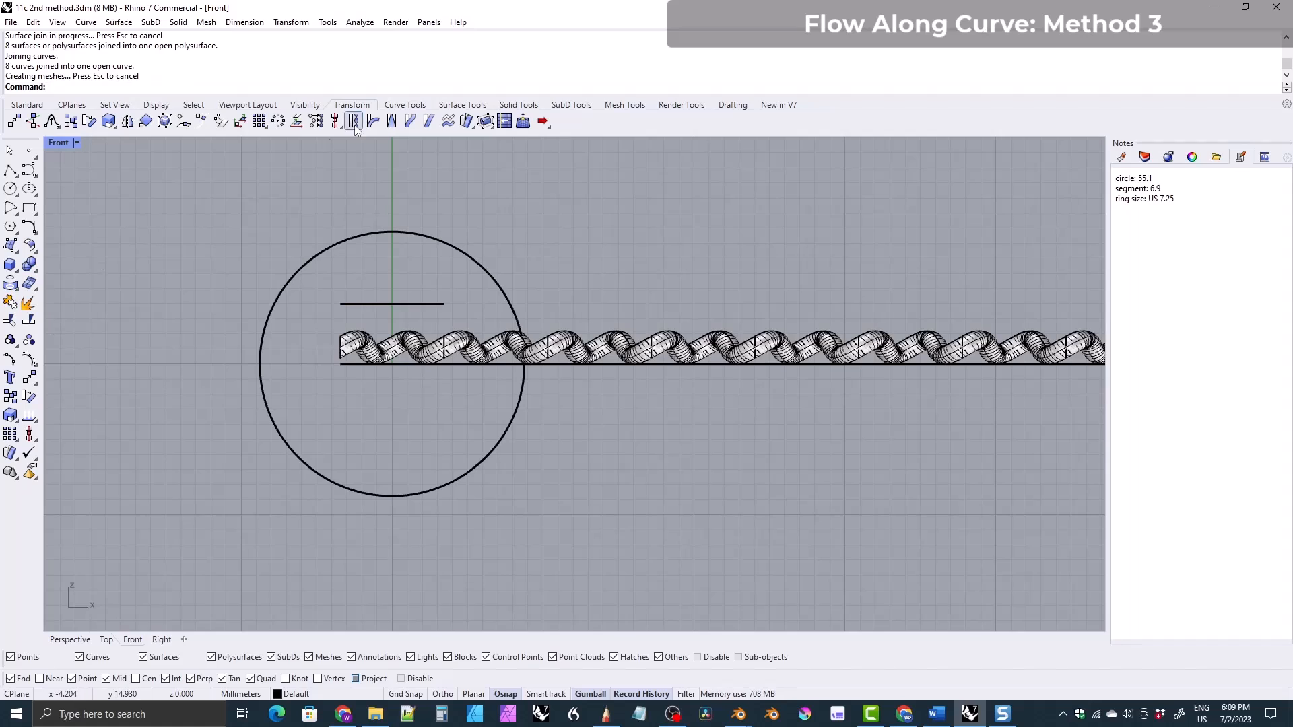
- Draw a vertical line from the short reference line's far endpoint down across the strand to below the base line
{"action": "left_click", "coordinate": [404, 105]}
{"action": "left_click", "coordinate": [28, 283]}
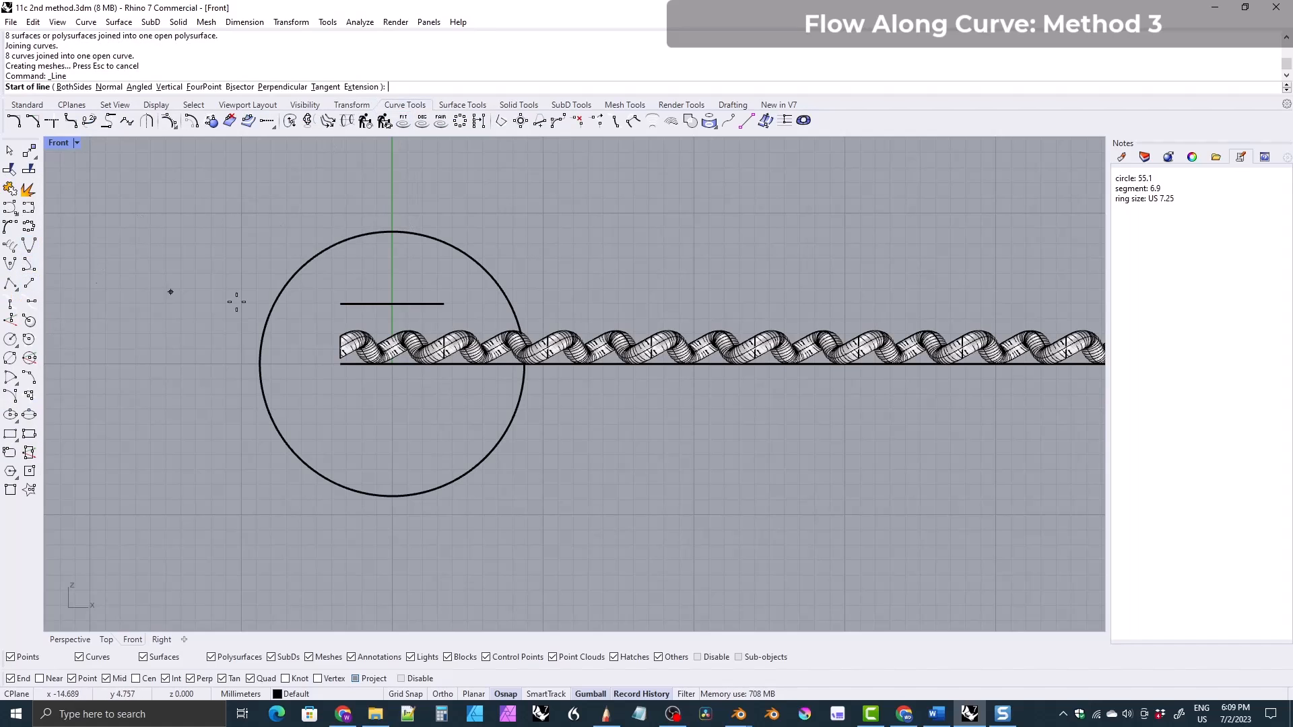
{"action": "left_click", "coordinate": [443, 304]}
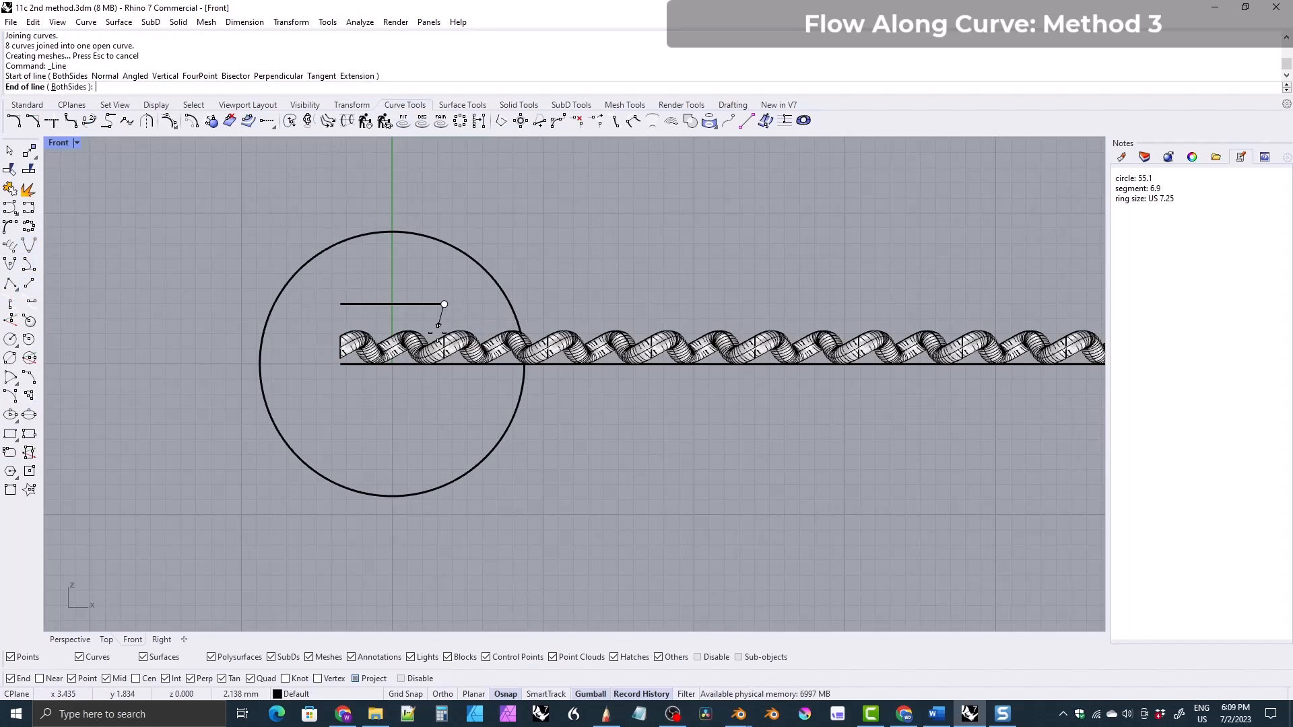
{"action": "left_click", "coordinate": [444, 396]}
- Copy the vertical line one segment length further along the strand, using the short reference line's two endpoints
{"action": "scroll", "coordinate": [454, 401], "scroll_direction": "up", "scroll_amount": 5}
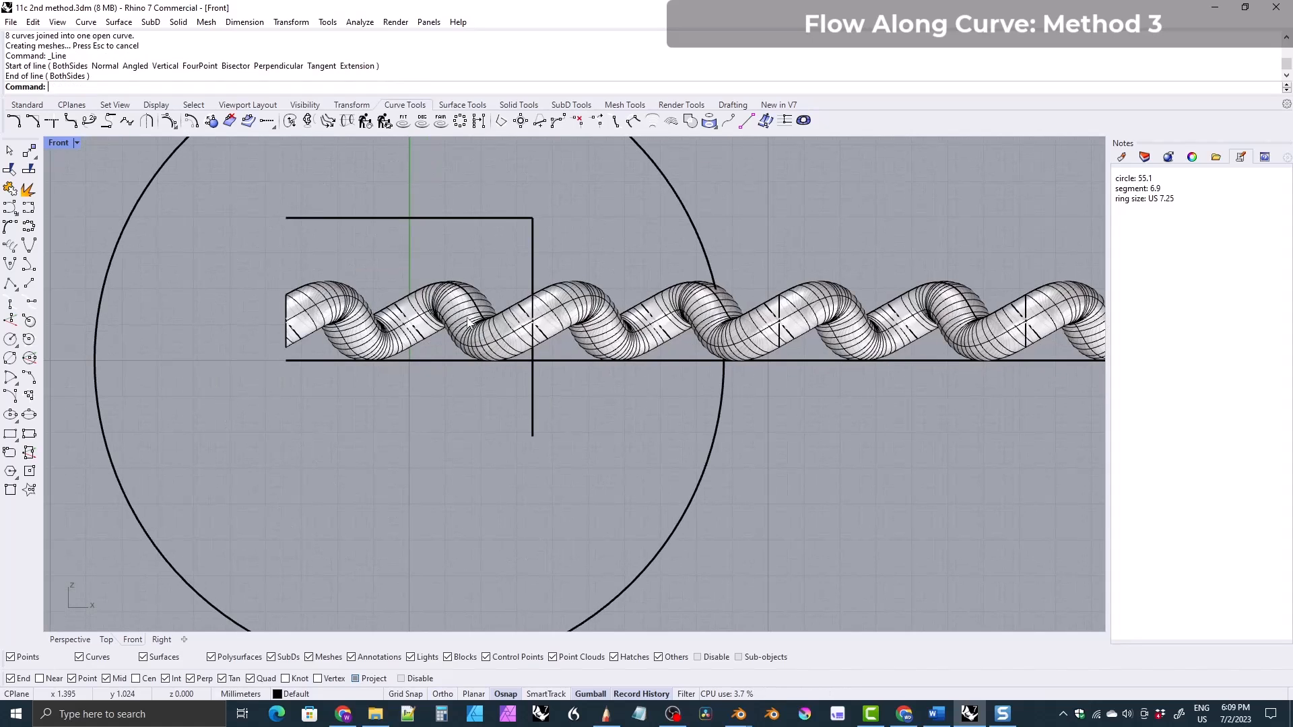
{"action": "left_click", "coordinate": [532, 432]}
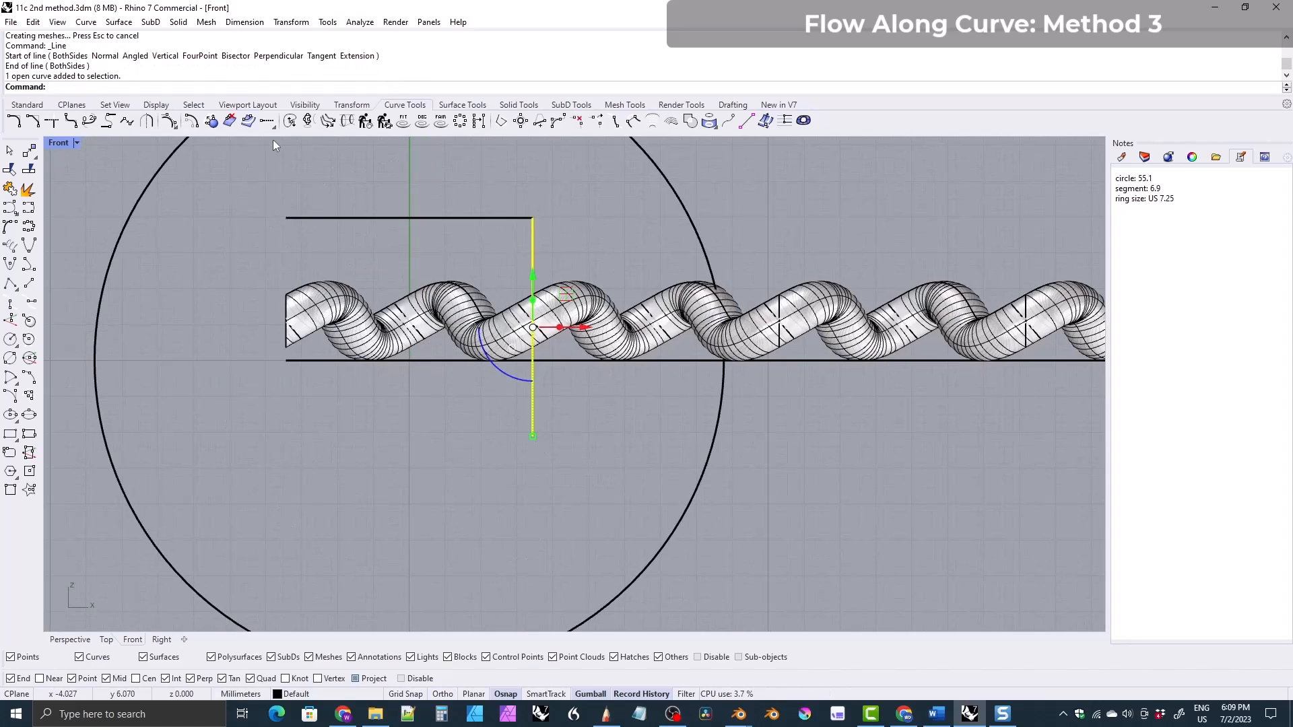
{"action": "left_click", "coordinate": [351, 105]}
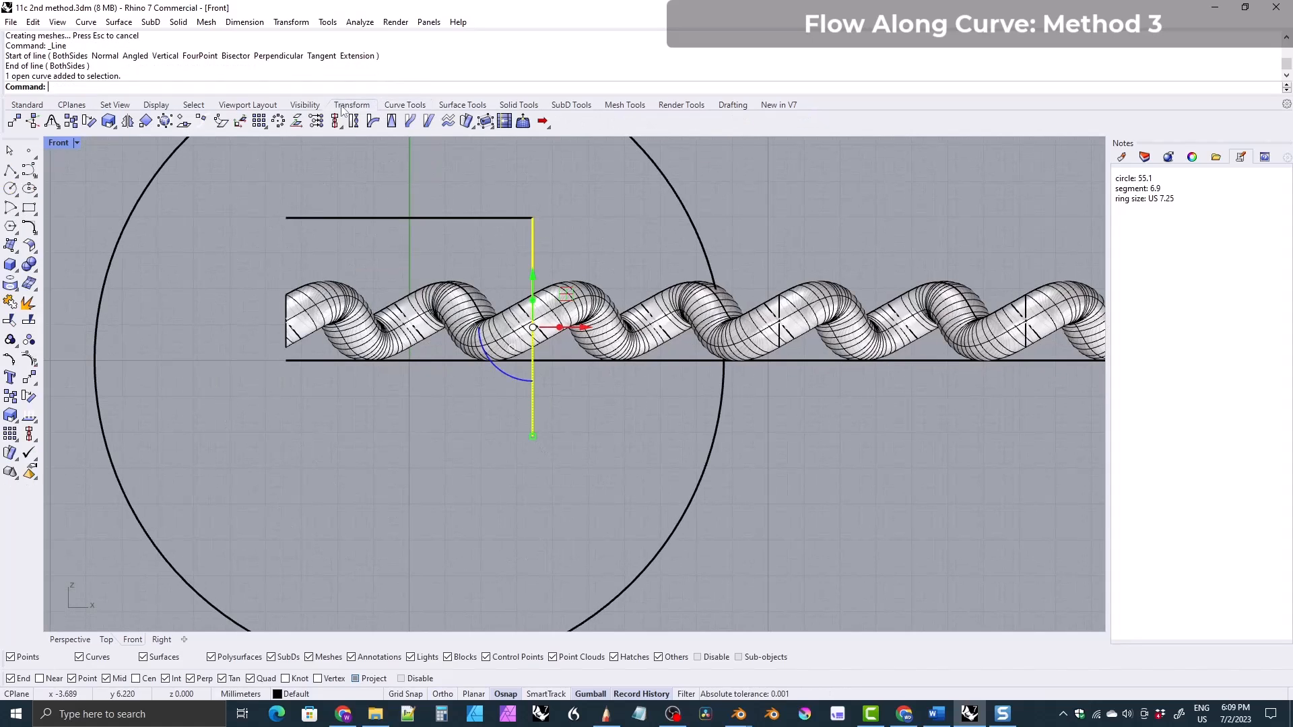
{"action": "left_click", "coordinate": [31, 122]}
{"action": "left_click", "coordinate": [286, 217]}
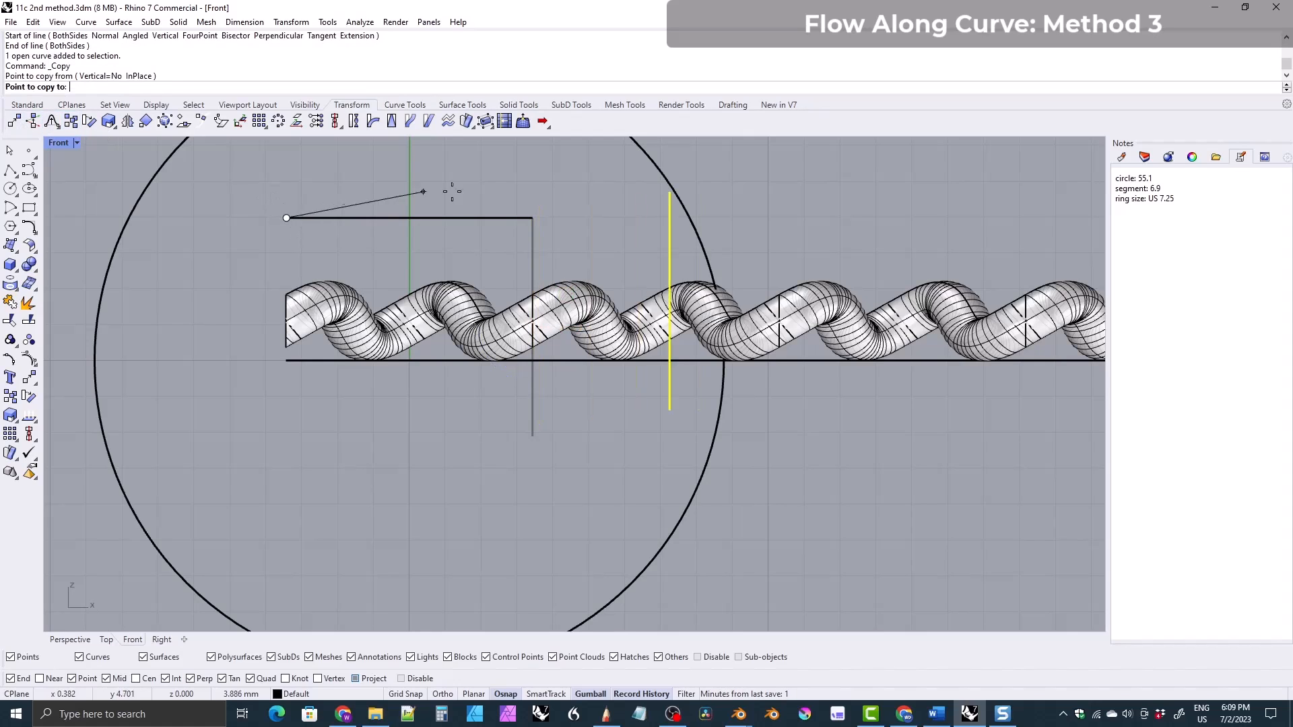
{"action": "left_click", "coordinate": [533, 218]}
{"action": "key", "text": "Return"}
- Create 2 tween curves between the original vertical line and its copy
{"action": "left_click", "coordinate": [778, 430], "text": "shift"}
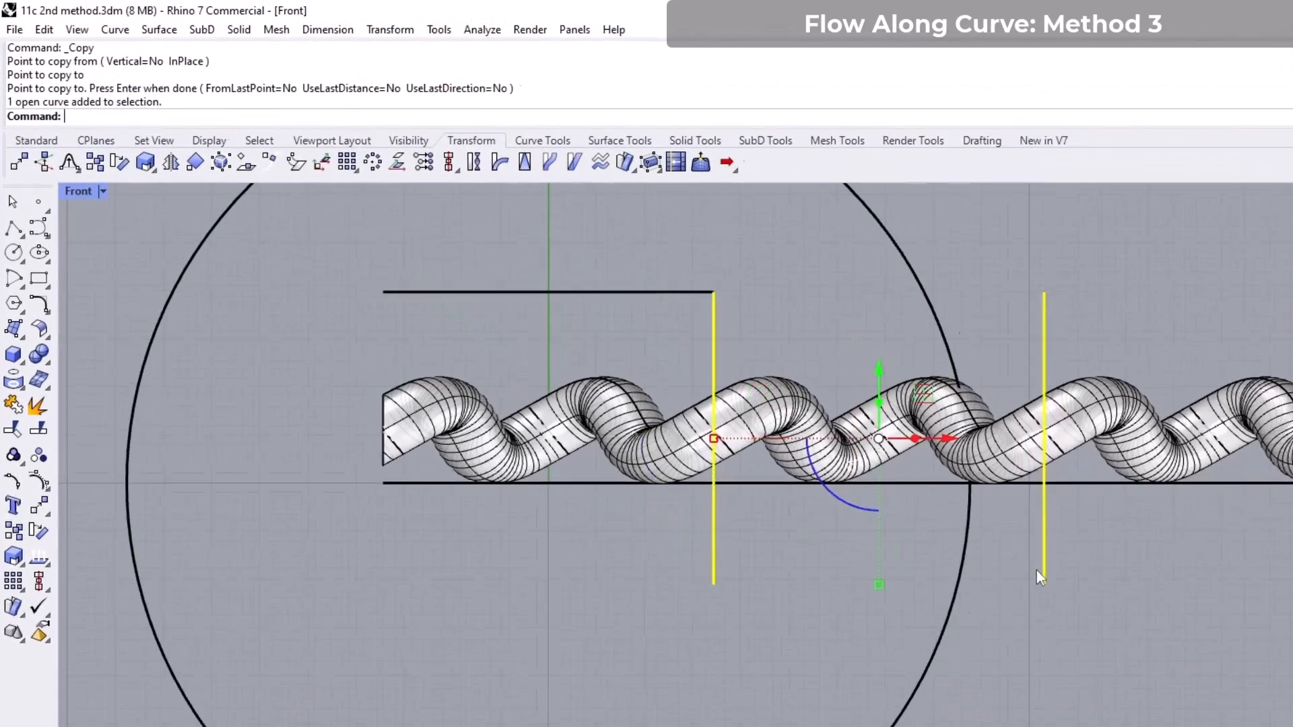
{"action": "left_click", "coordinate": [531, 138]}
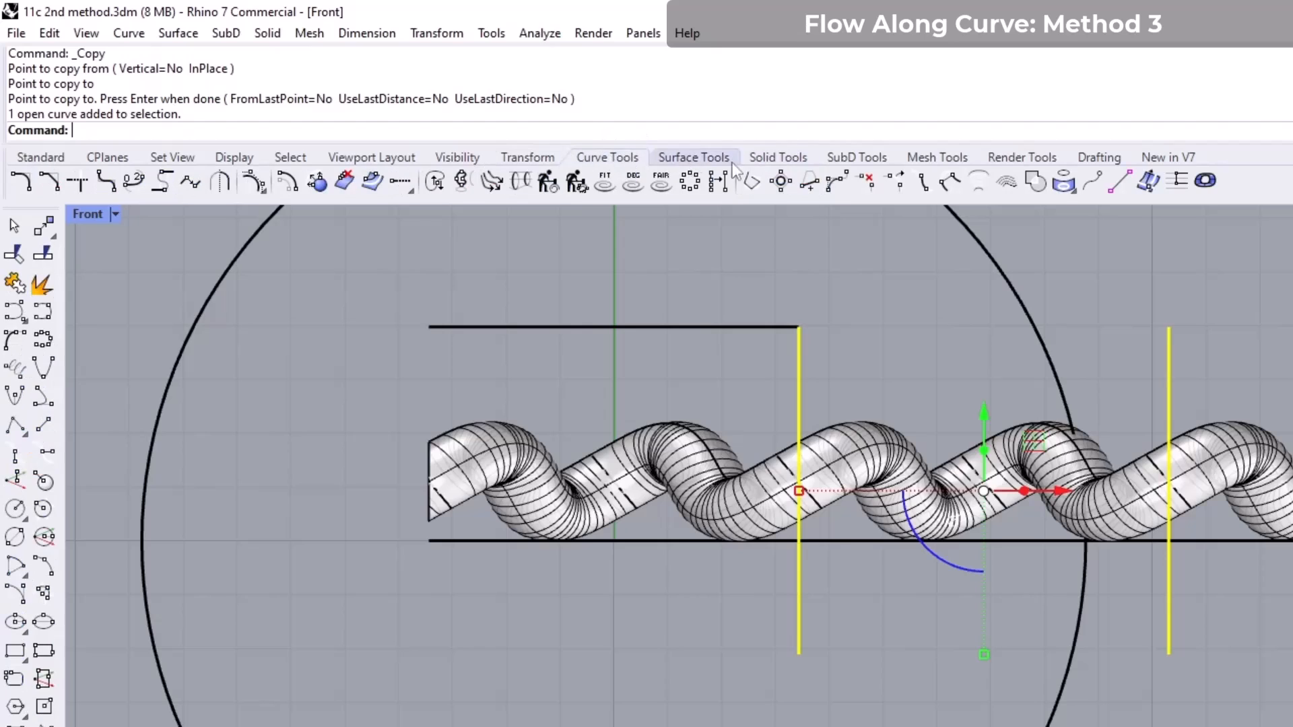
{"action": "left_click", "coordinate": [978, 182]}
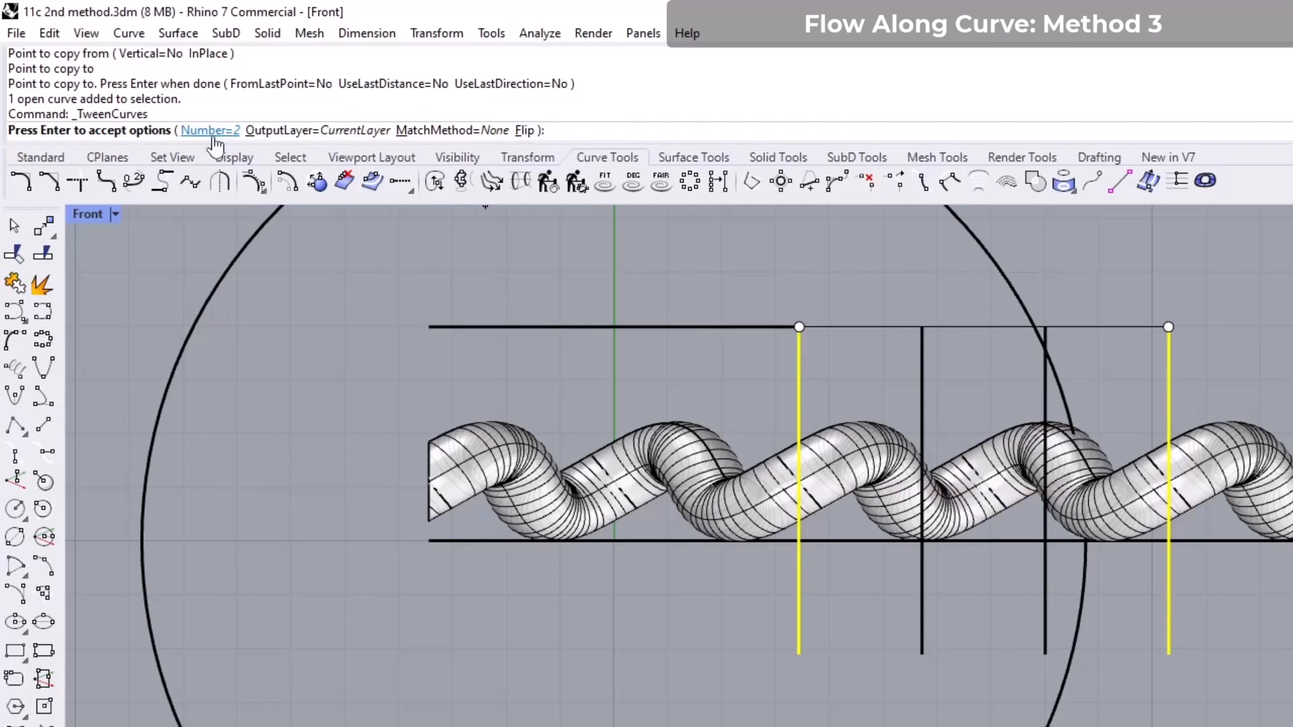
{"action": "key", "text": "Return"}
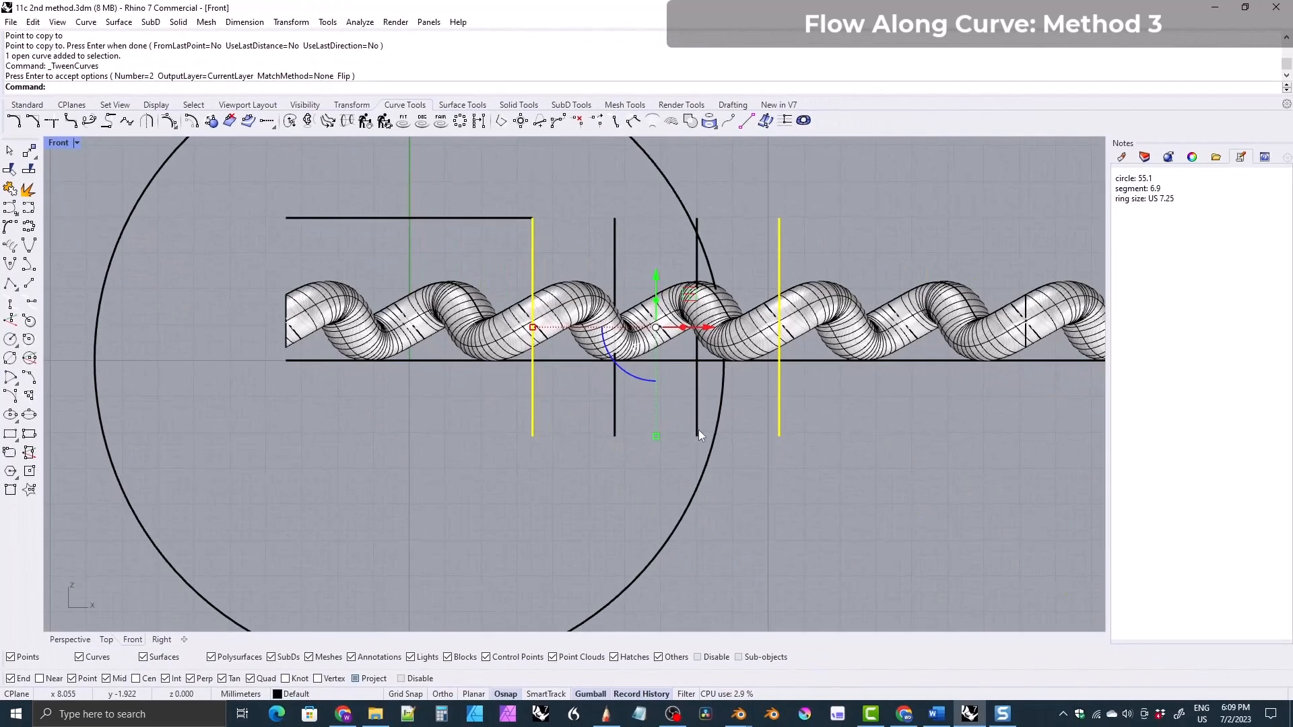
- Flow the joined strand and the four vertical lines from the base line onto the ring-size circle, with Copy=Yes, Rigid=No and Stretch=Yes
{"action": "left_click", "coordinate": [1026, 632], "text": "shift"}
{"action": "left_click", "coordinate": [906, 622], "text": "shift"}
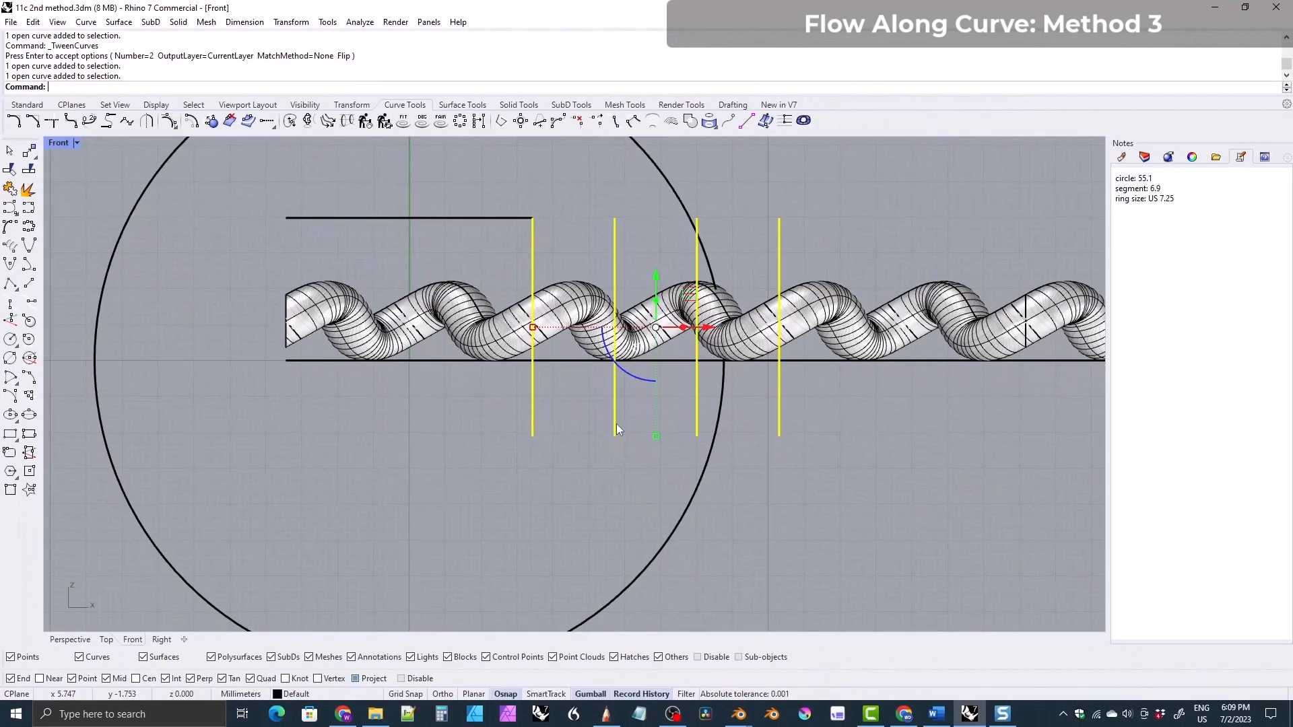
{"action": "left_click", "coordinate": [456, 329], "text": "shift"}
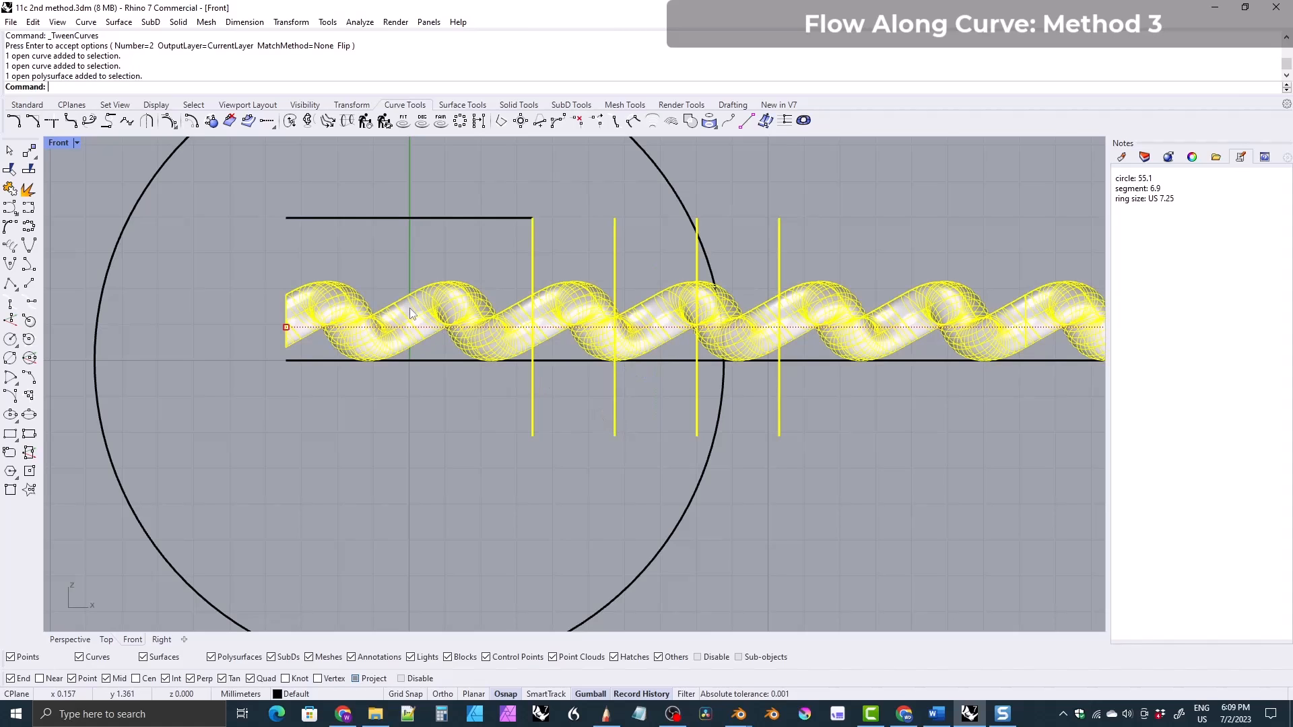
{"action": "scroll", "coordinate": [409, 322], "scroll_direction": "down", "scroll_amount": 3}
{"action": "left_click", "coordinate": [352, 105]}
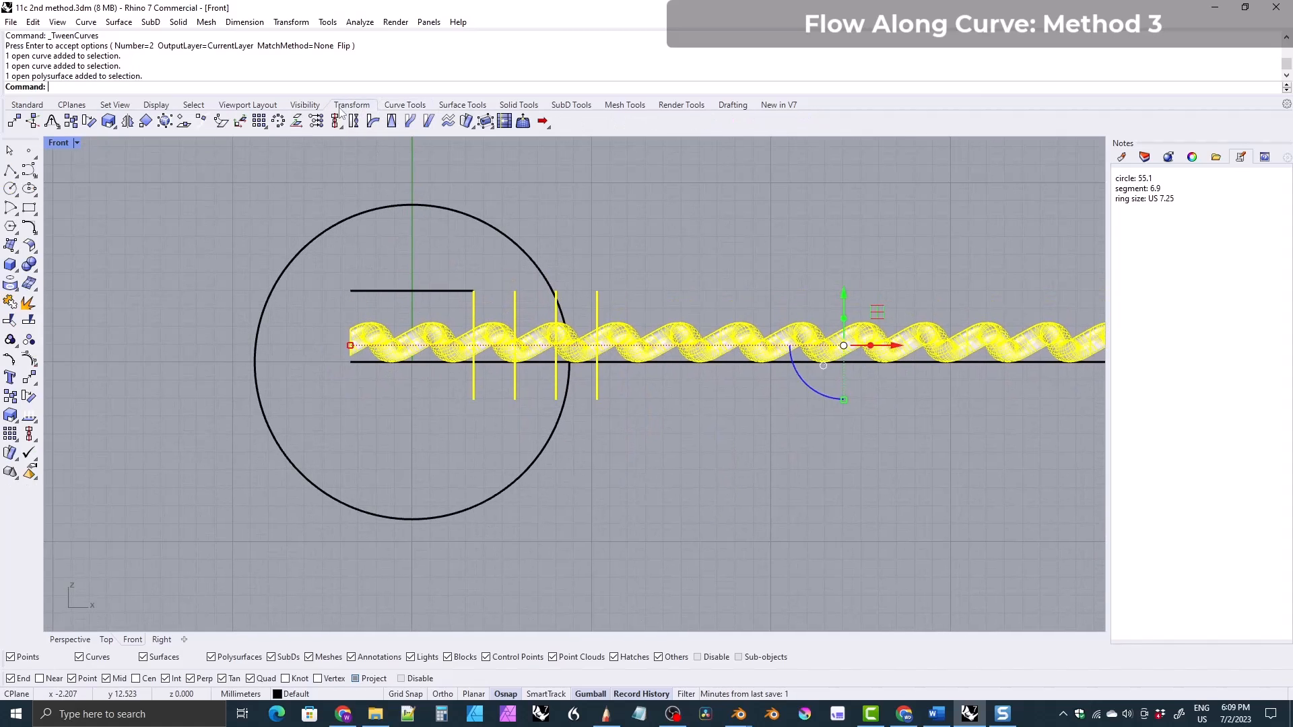
{"action": "left_click", "coordinate": [409, 122]}
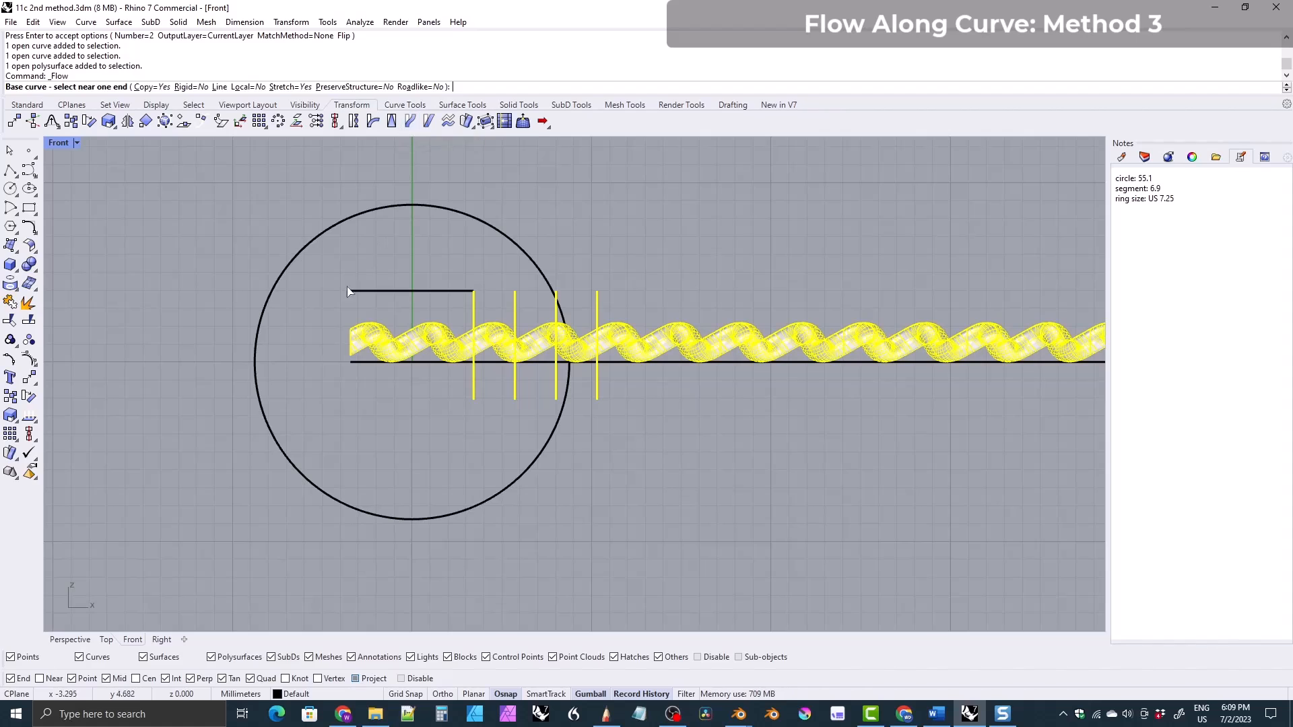
{"action": "left_click", "coordinate": [359, 363]}
{"action": "left_click", "coordinate": [361, 509]}
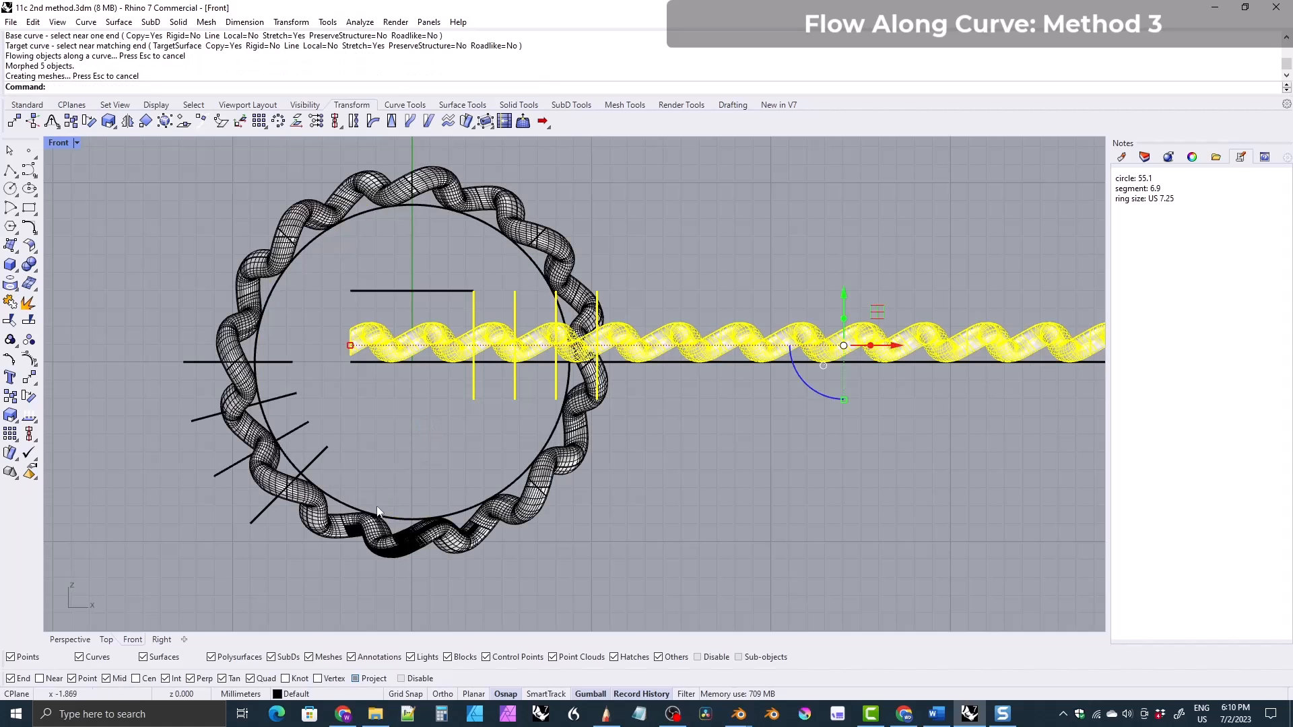
- Explode the flowed ring strand and rejoin its surfaces into one polysurface
{"action": "left_click", "coordinate": [349, 527]}
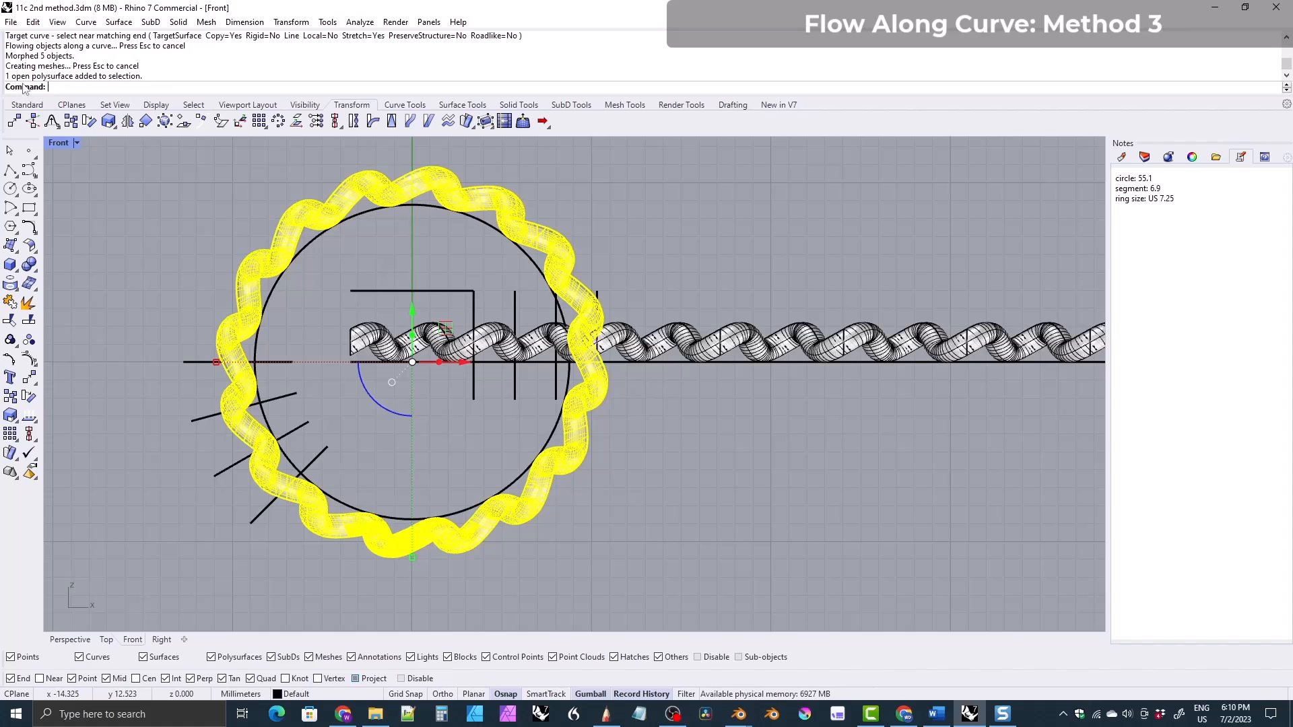
{"action": "left_click", "coordinate": [10, 302]}
{"action": "right_click", "coordinate": [11, 304]}
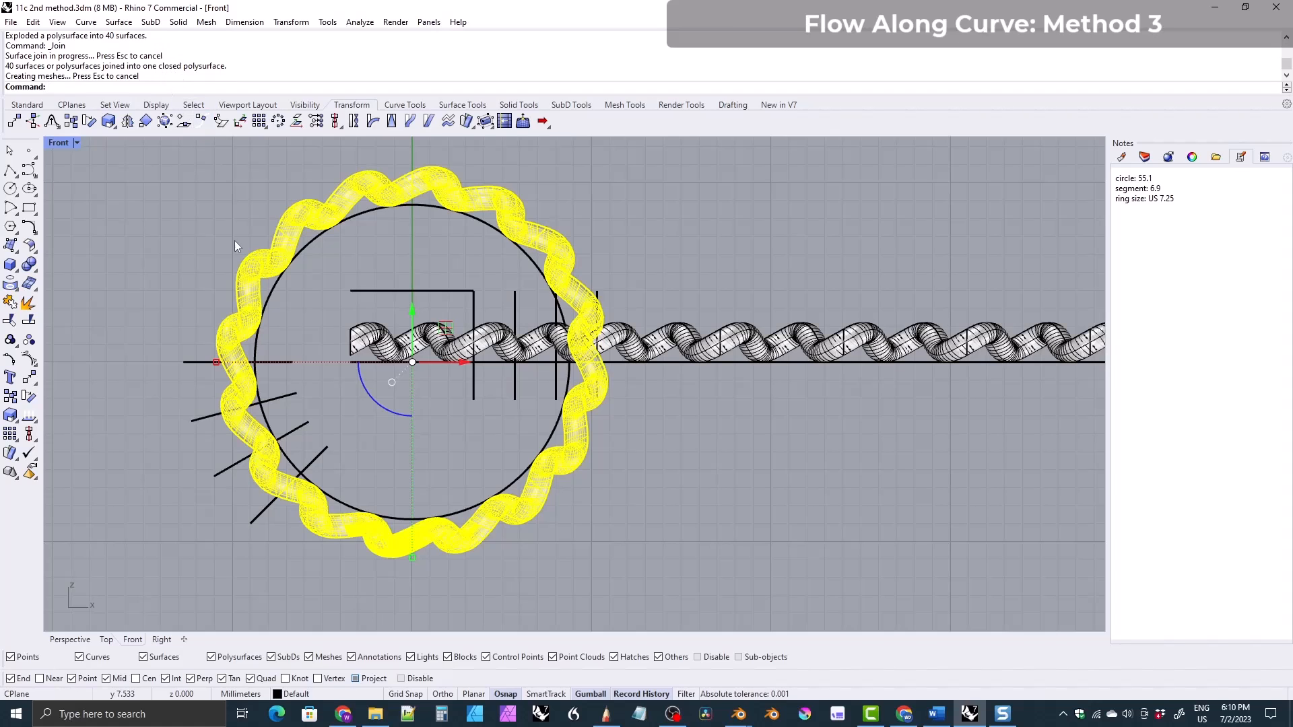
- Rotate two copies of the ring strand about the origin (0) with Copy=Yes, from the lowest marker line's outer end to the two middle markers' ends
{"action": "right_click_drag", "start_coordinate": [288, 397], "coordinate": [424, 386]}
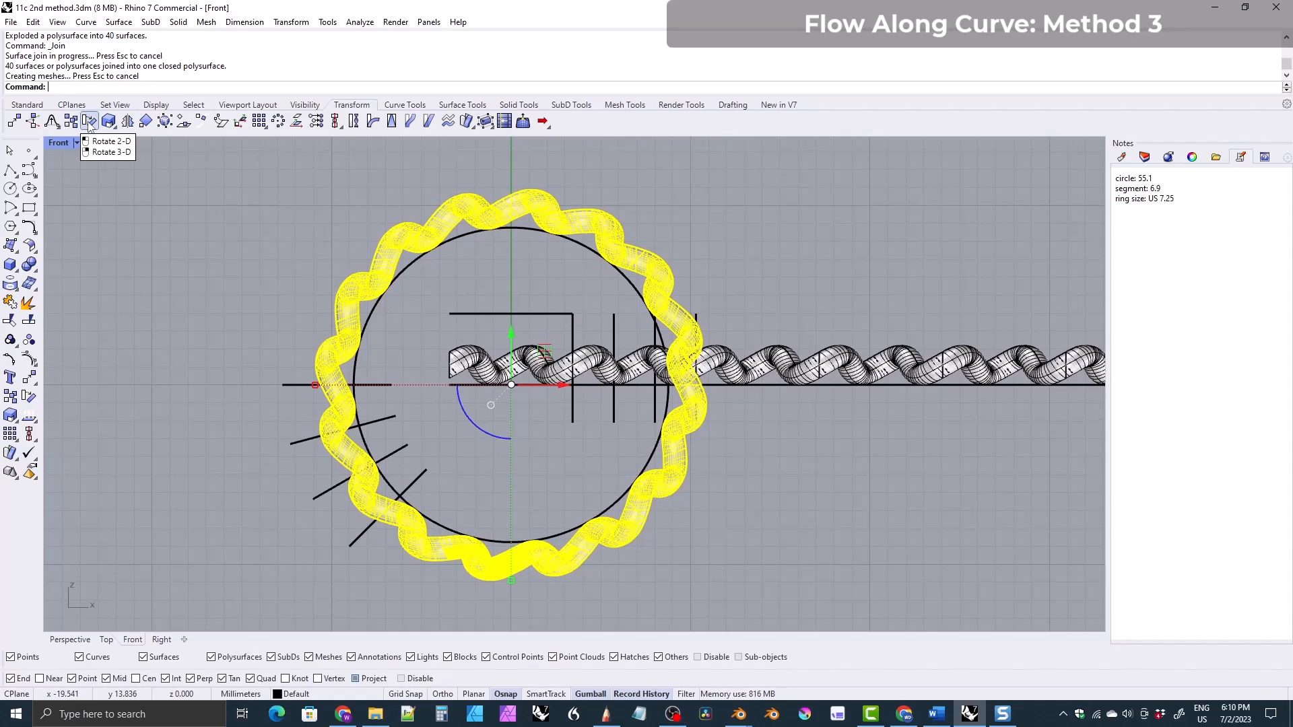
{"action": "left_click", "coordinate": [90, 122]}
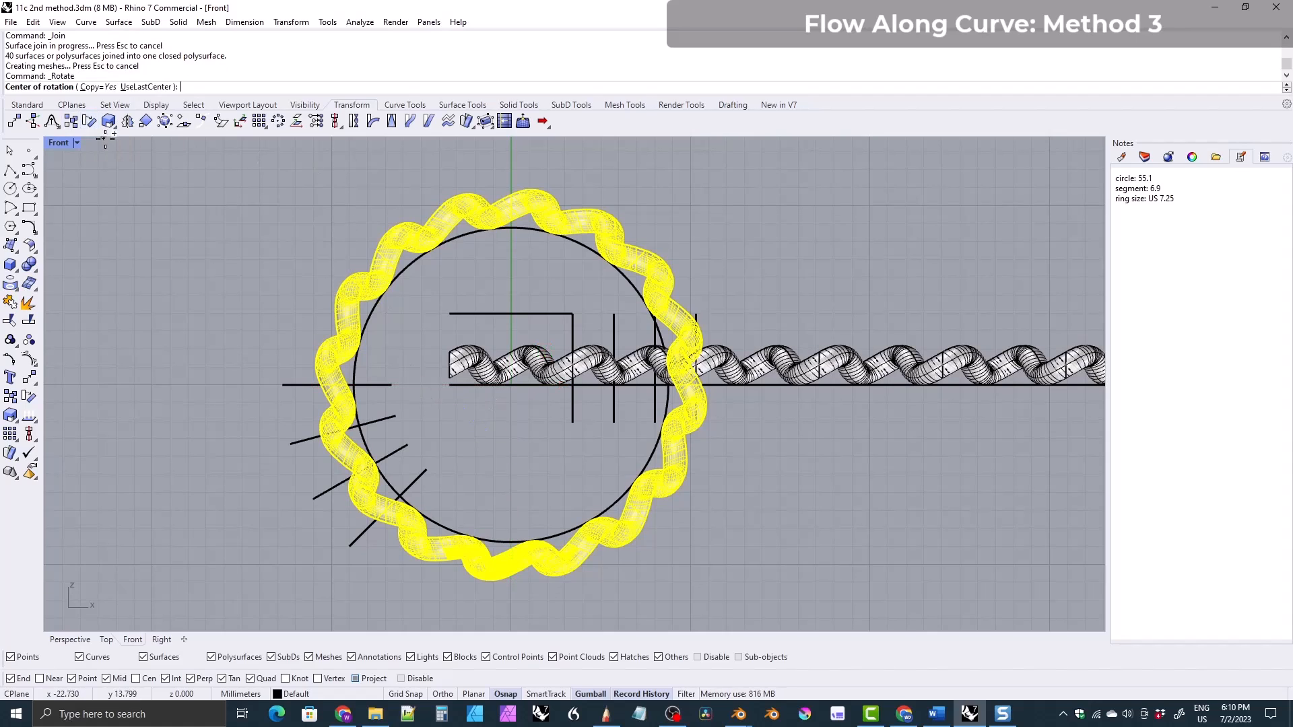
{"action": "left_click", "coordinate": [96, 88]}
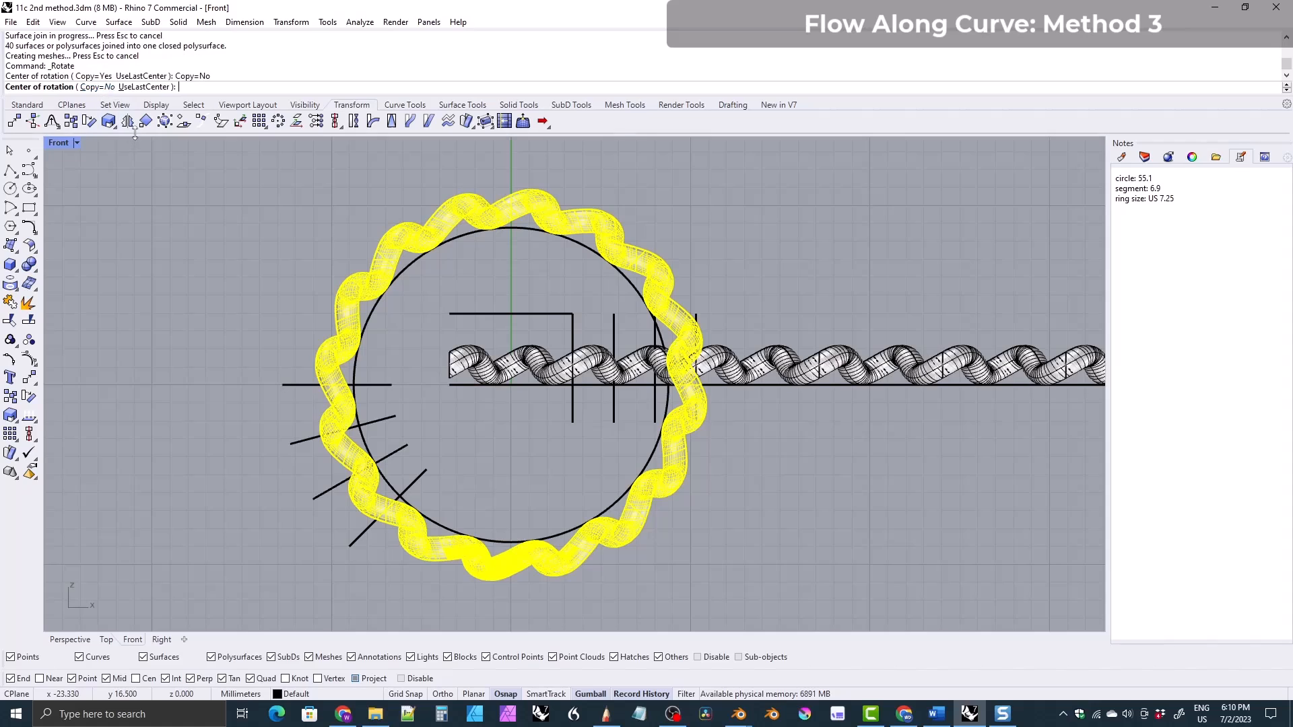
{"action": "left_click", "coordinate": [97, 89]}
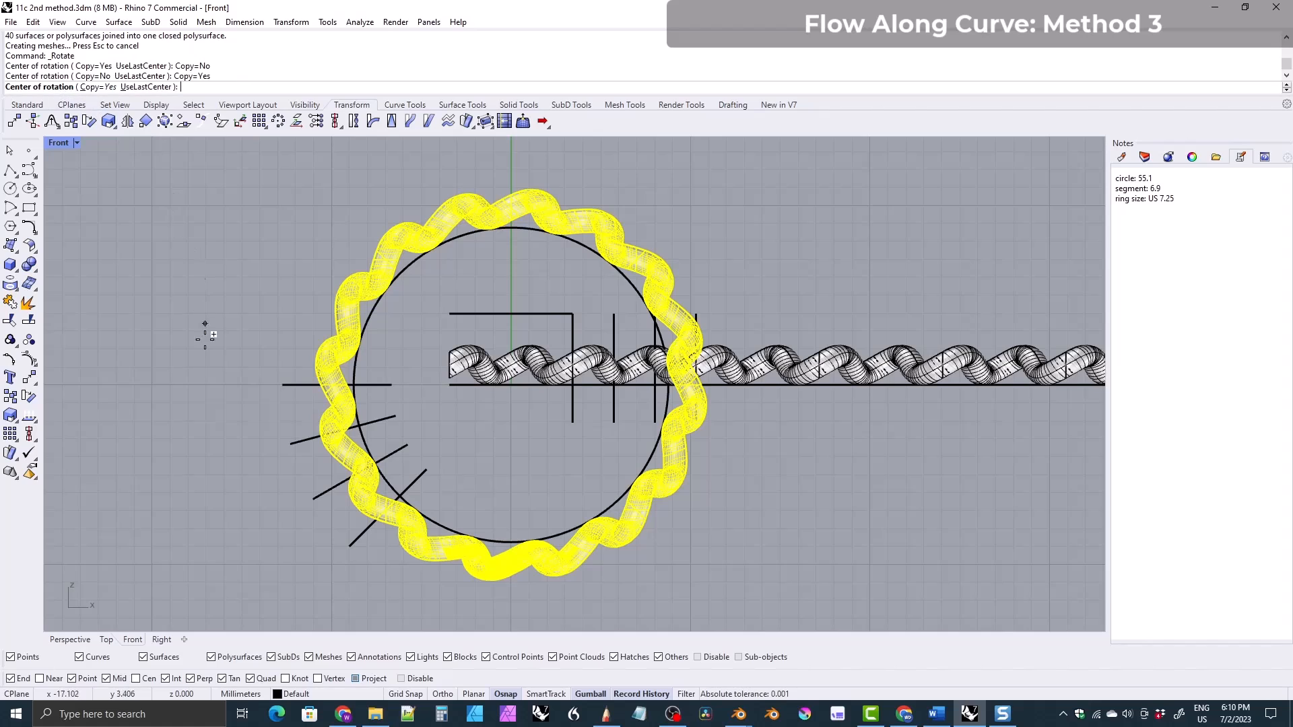
{"action": "type", "text": "0"}
{"action": "key", "text": "Return"}
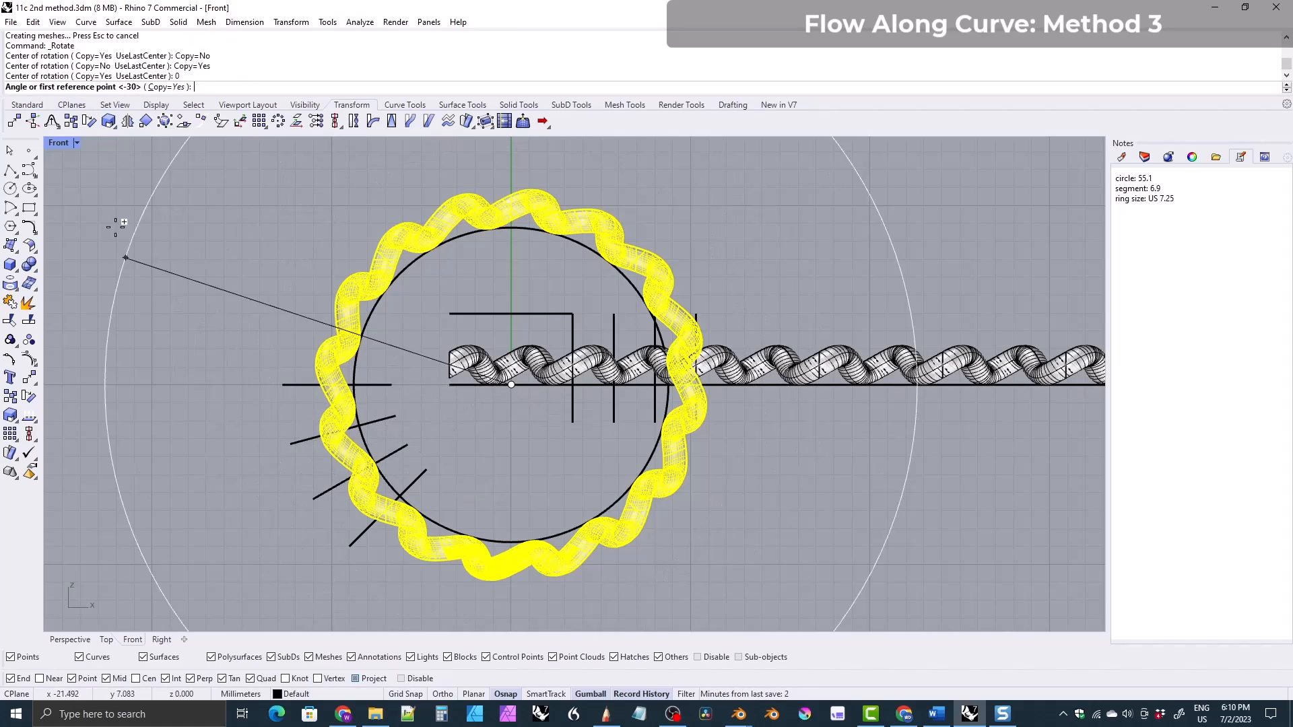
{"action": "left_click", "coordinate": [349, 545]}
{"action": "left_click", "coordinate": [313, 499]}
{"action": "left_click", "coordinate": [290, 443]}
{"action": "key", "text": "Return"}
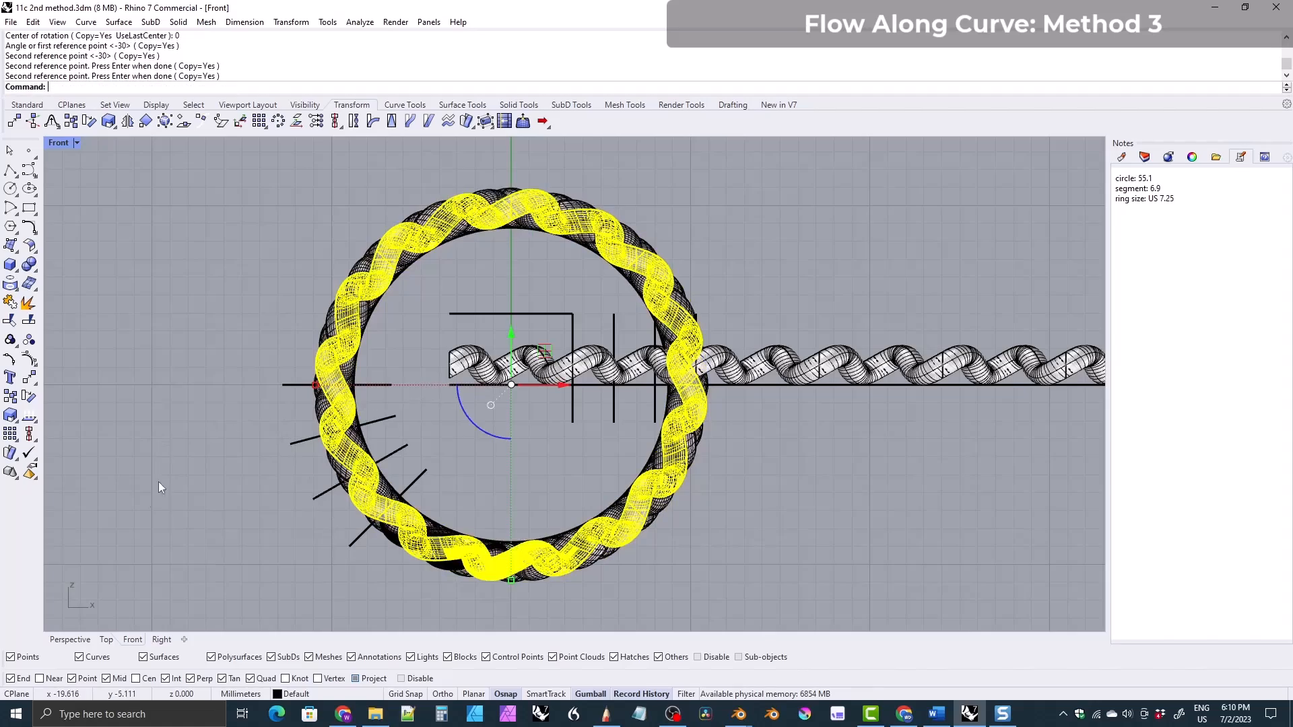
{"action": "key", "text": "Escape"}
- Examine the three-strand ring and its straight source strand from several angles in the Perspective view
{"action": "left_click", "coordinate": [66, 639]}
{"action": "right_click_drag", "start_coordinate": [289, 465], "coordinate": [424, 381]}
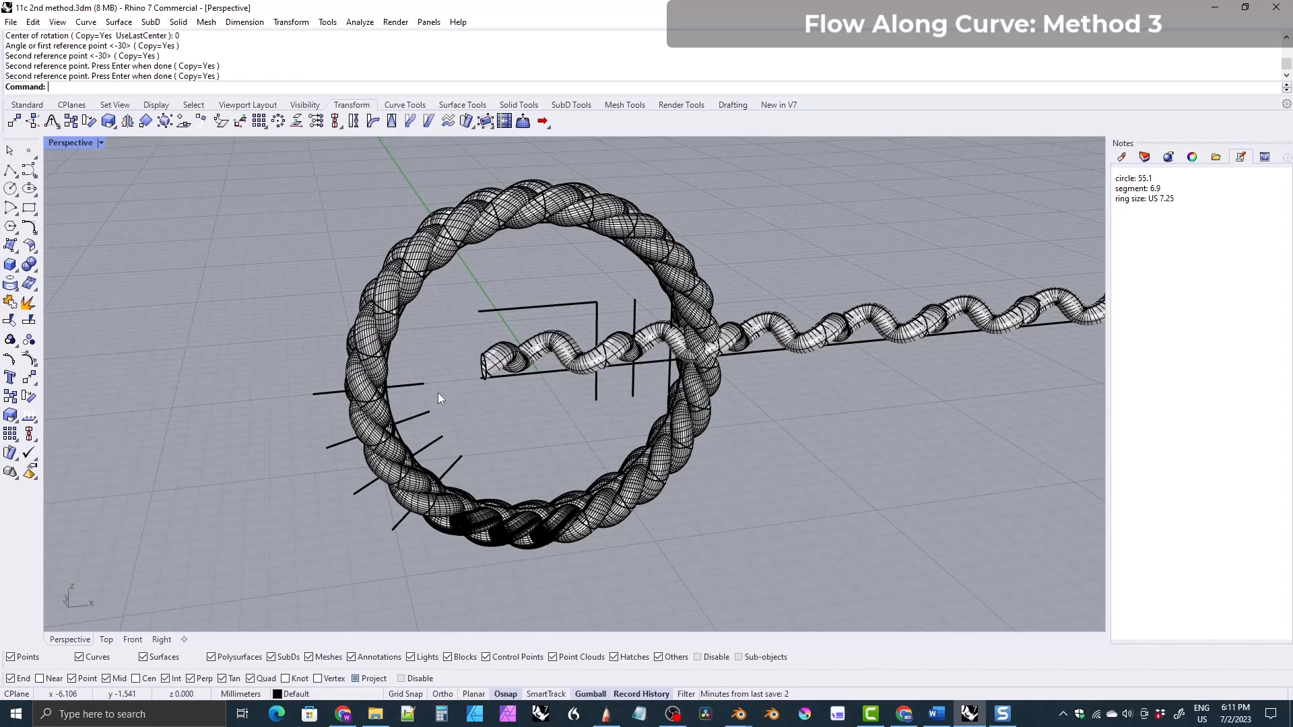
{"action": "scroll", "coordinate": [538, 389], "scroll_direction": "down", "scroll_amount": 2}
{"action": "right_click_drag", "start_coordinate": [549, 392], "coordinate": [365, 343], "text": "shift"}
{"action": "scroll", "coordinate": [385, 411], "scroll_direction": "down", "scroll_amount": 2}
{"action": "left_click", "coordinate": [362, 349]}
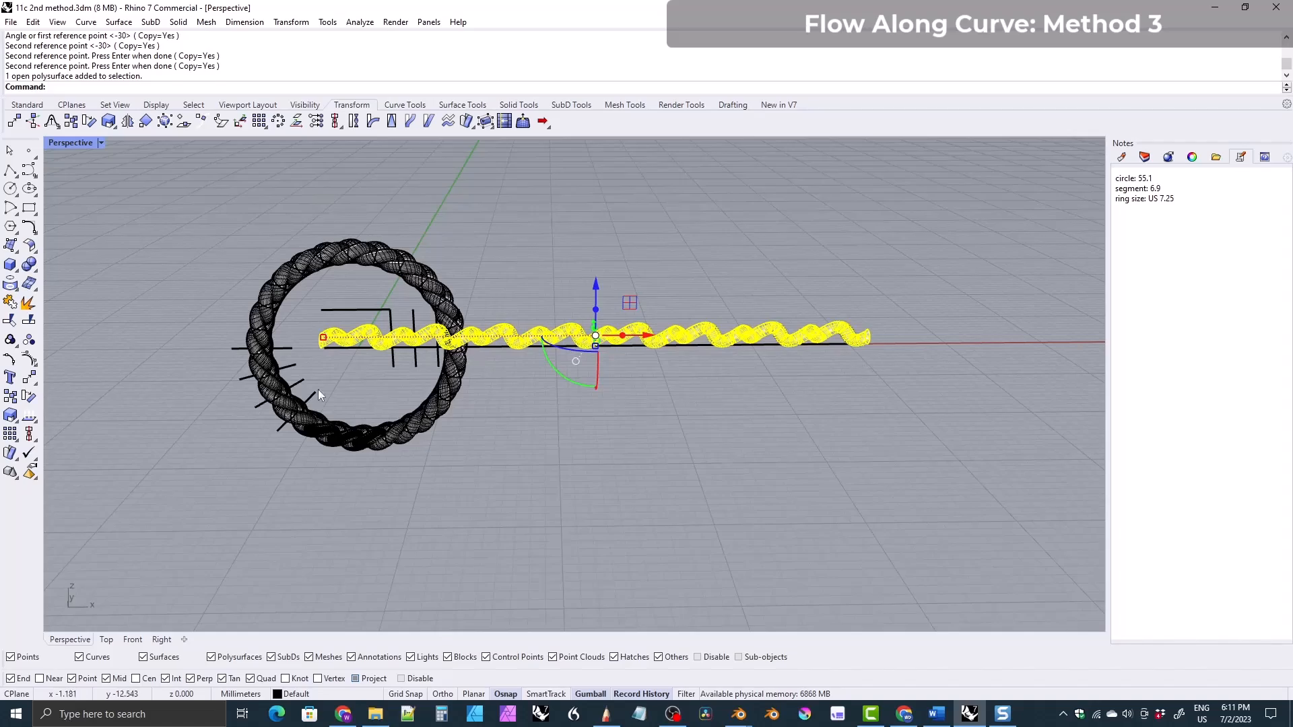
{"action": "right_click_drag", "start_coordinate": [345, 382], "coordinate": [358, 406]}
{"action": "scroll", "coordinate": [363, 409], "scroll_direction": "up", "scroll_amount": 3}
{"action": "scroll", "coordinate": [337, 283], "scroll_direction": "down", "scroll_amount": 5}
{"action": "right_click_drag", "start_coordinate": [344, 317], "coordinate": [427, 382]}
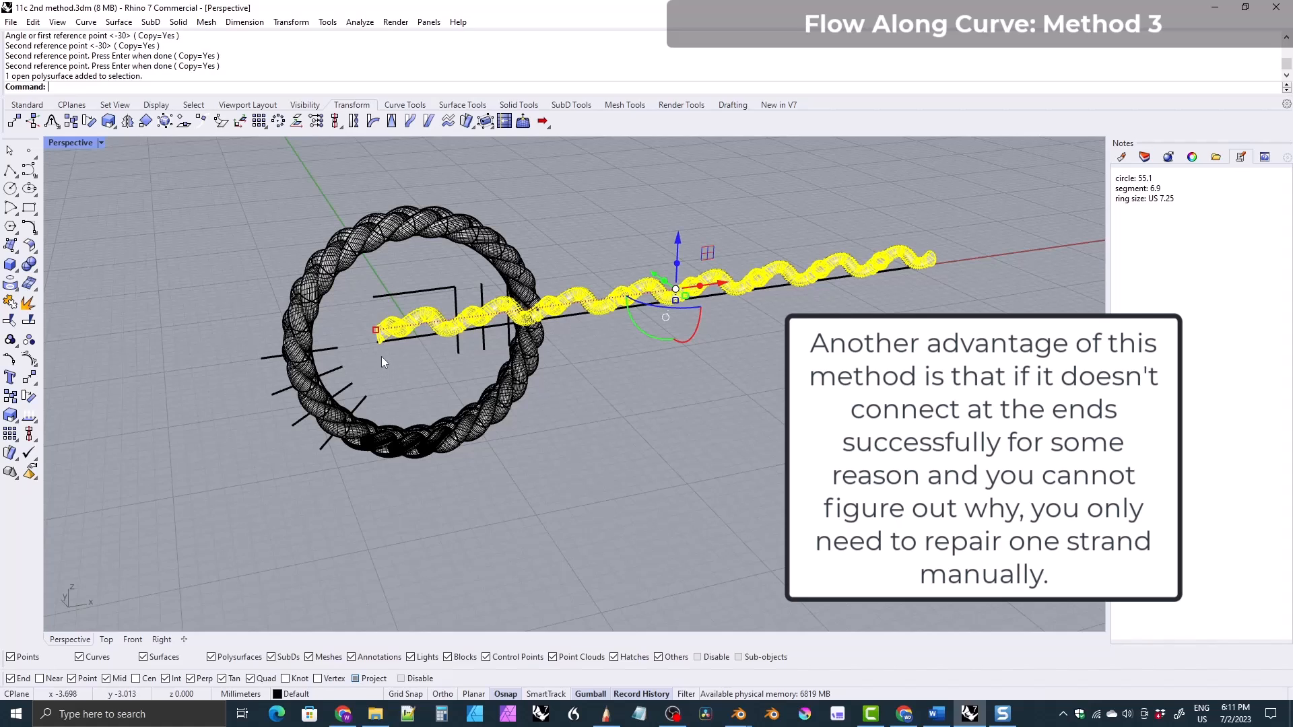
{"action": "right_click_drag", "start_coordinate": [408, 367], "coordinate": [455, 402]}
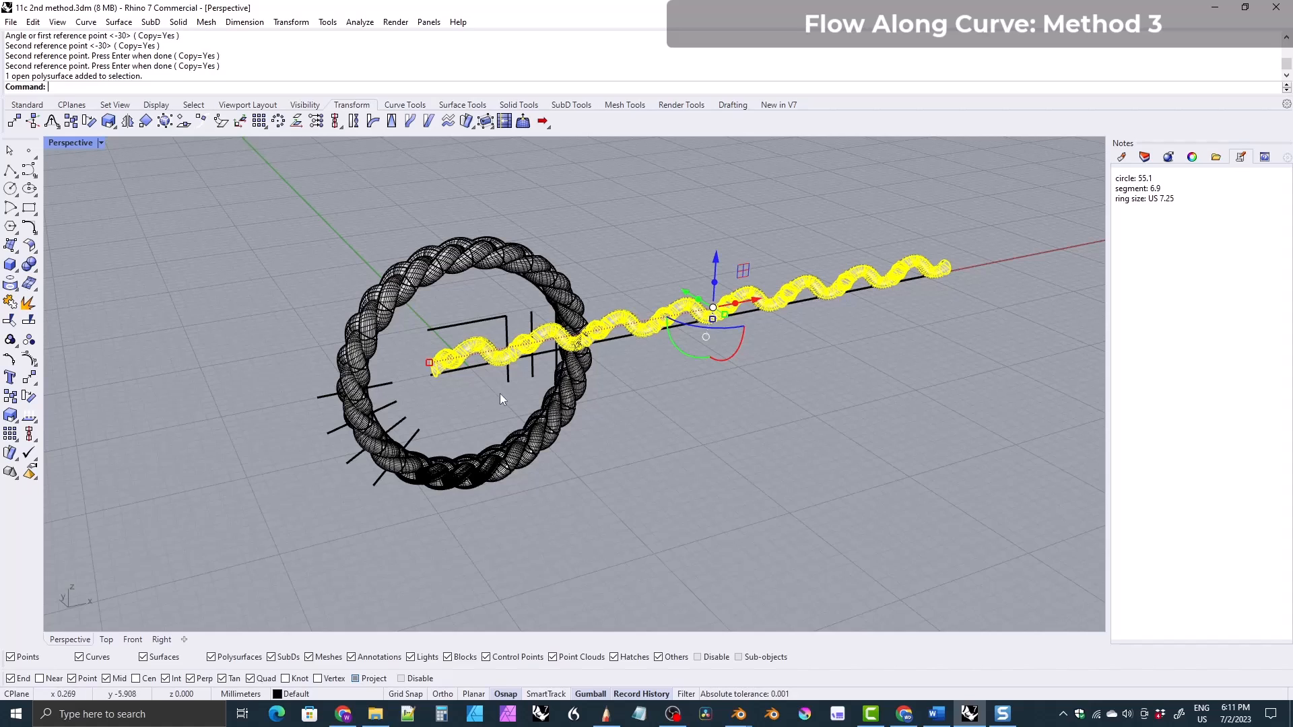
{"action": "right_click_drag", "start_coordinate": [478, 361], "coordinate": [517, 423]}
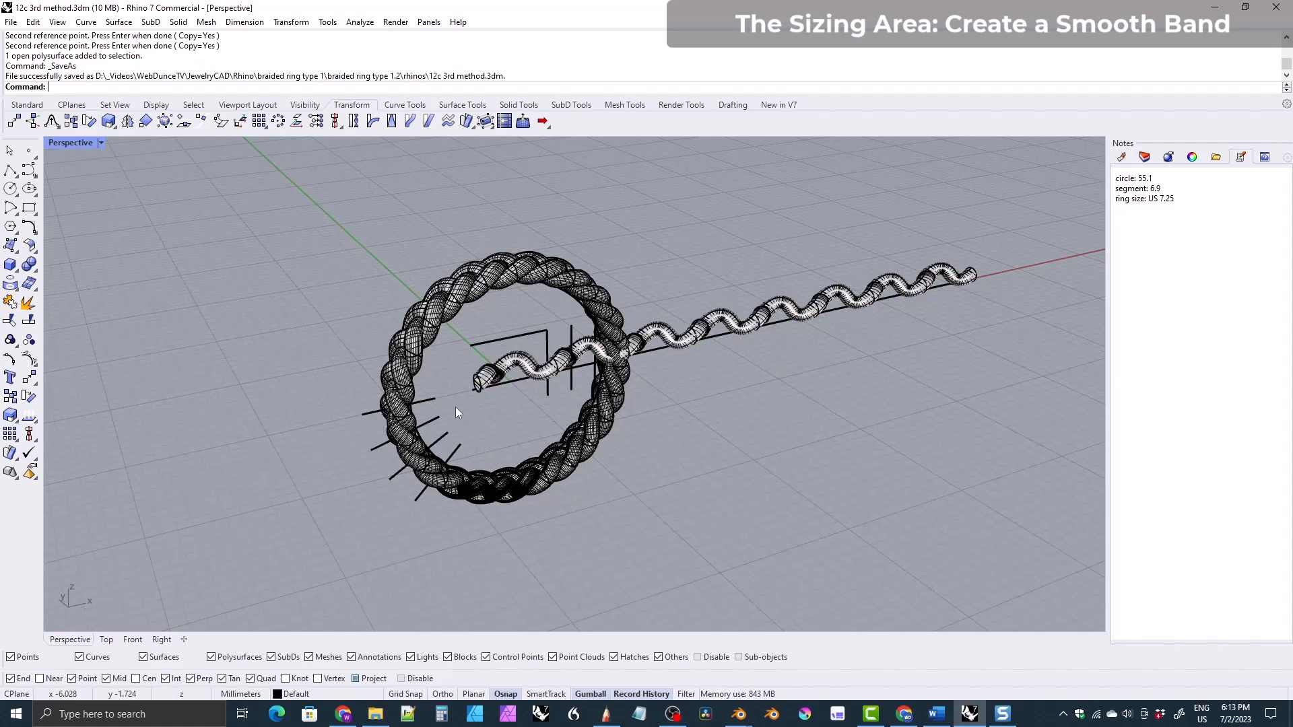
- Move the flowed marker lines, the straight strand and all its construction lines to Layer 01
{"action": "right_click_drag", "start_coordinate": [456, 407], "coordinate": [388, 416]}
{"action": "left_click_drag", "start_coordinate": [312, 361], "coordinate": [463, 503]}
{"action": "right_click_drag", "start_coordinate": [484, 342], "coordinate": [434, 335]}
{"action": "scroll", "coordinate": [430, 301], "scroll_direction": "down", "scroll_amount": 5}
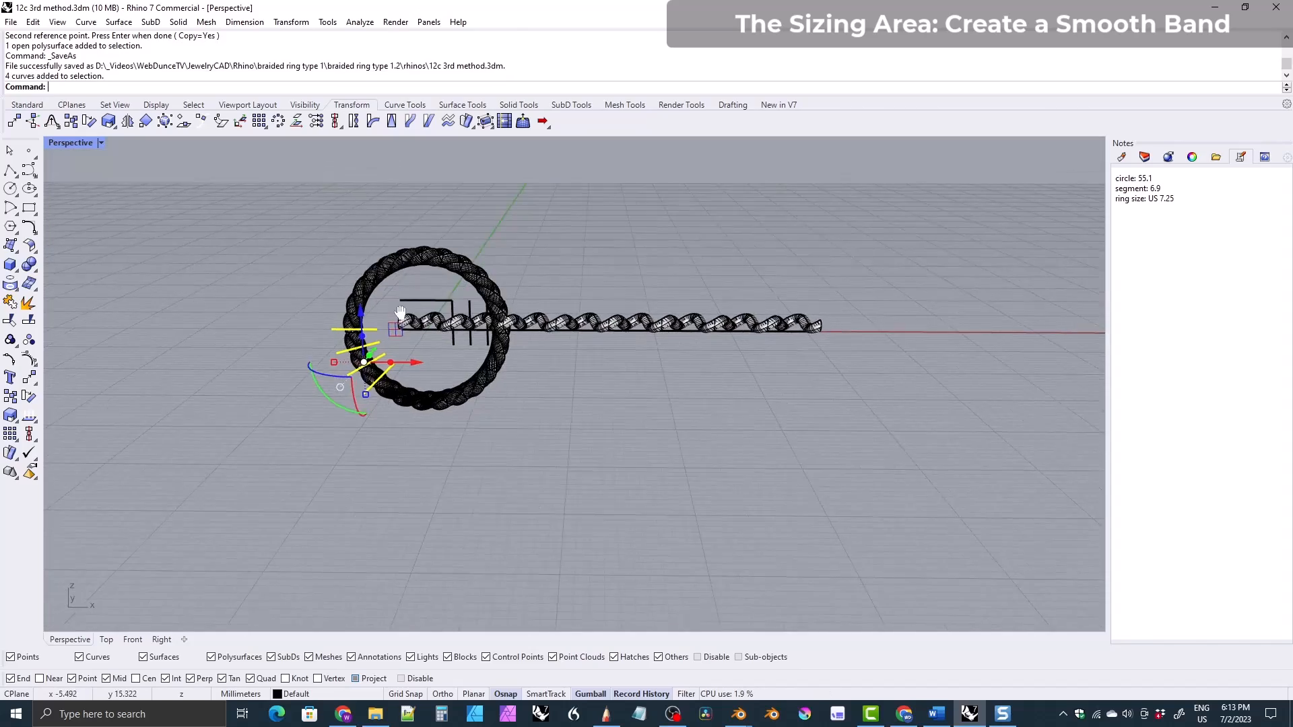
{"action": "left_click_drag", "start_coordinate": [565, 338], "coordinate": [781, 364]}
{"action": "right_click_drag", "start_coordinate": [786, 365], "coordinate": [810, 317]}
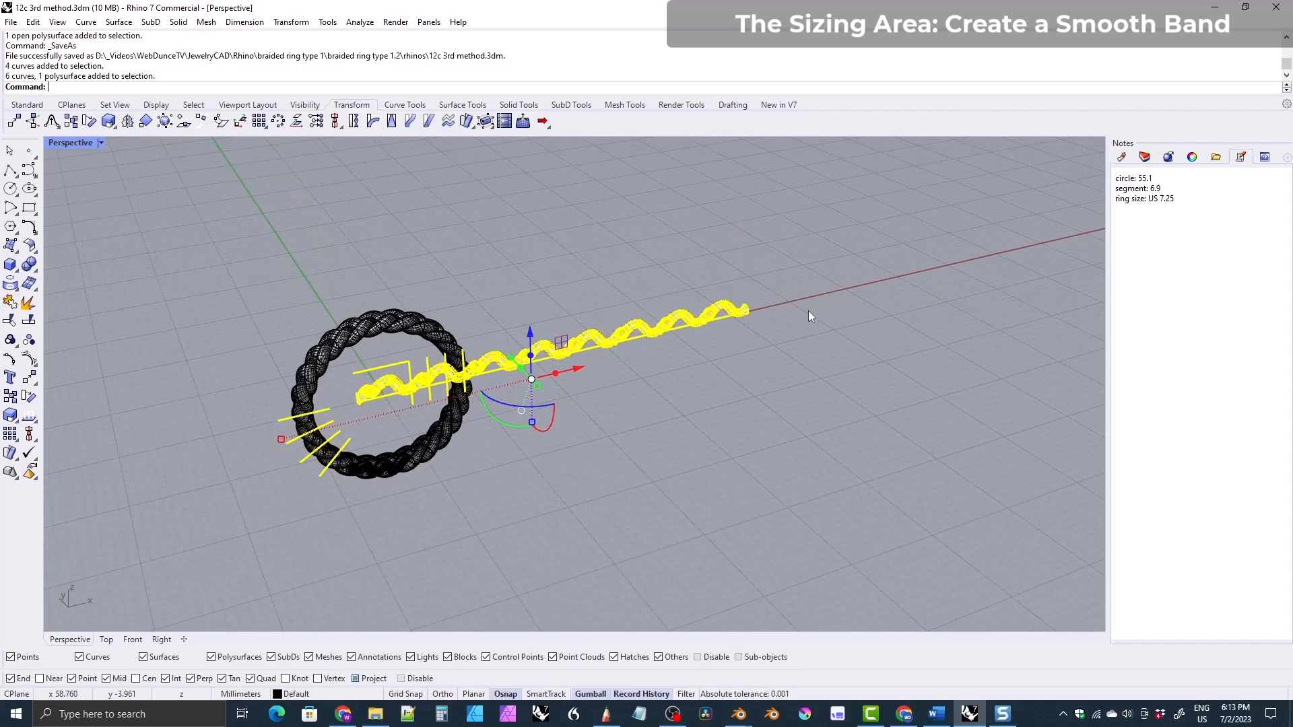
{"action": "left_click", "coordinate": [1144, 157]}
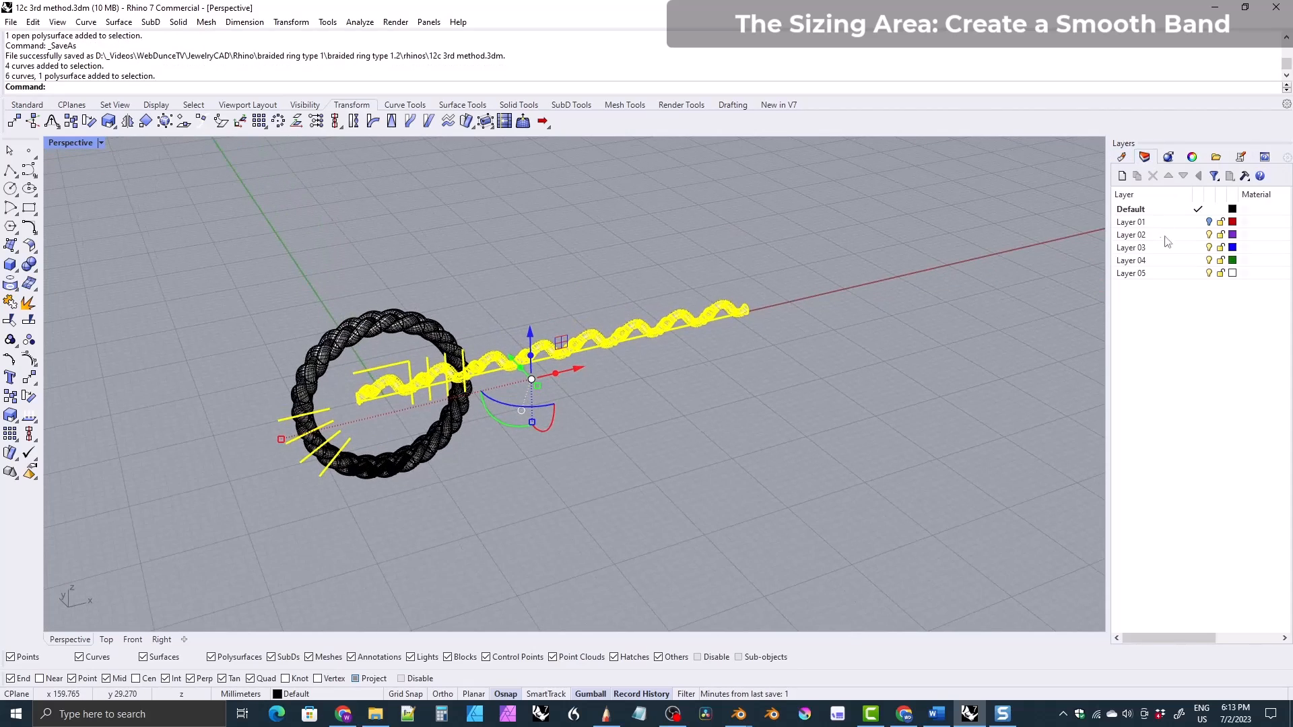
{"action": "right_click", "coordinate": [1131, 227]}
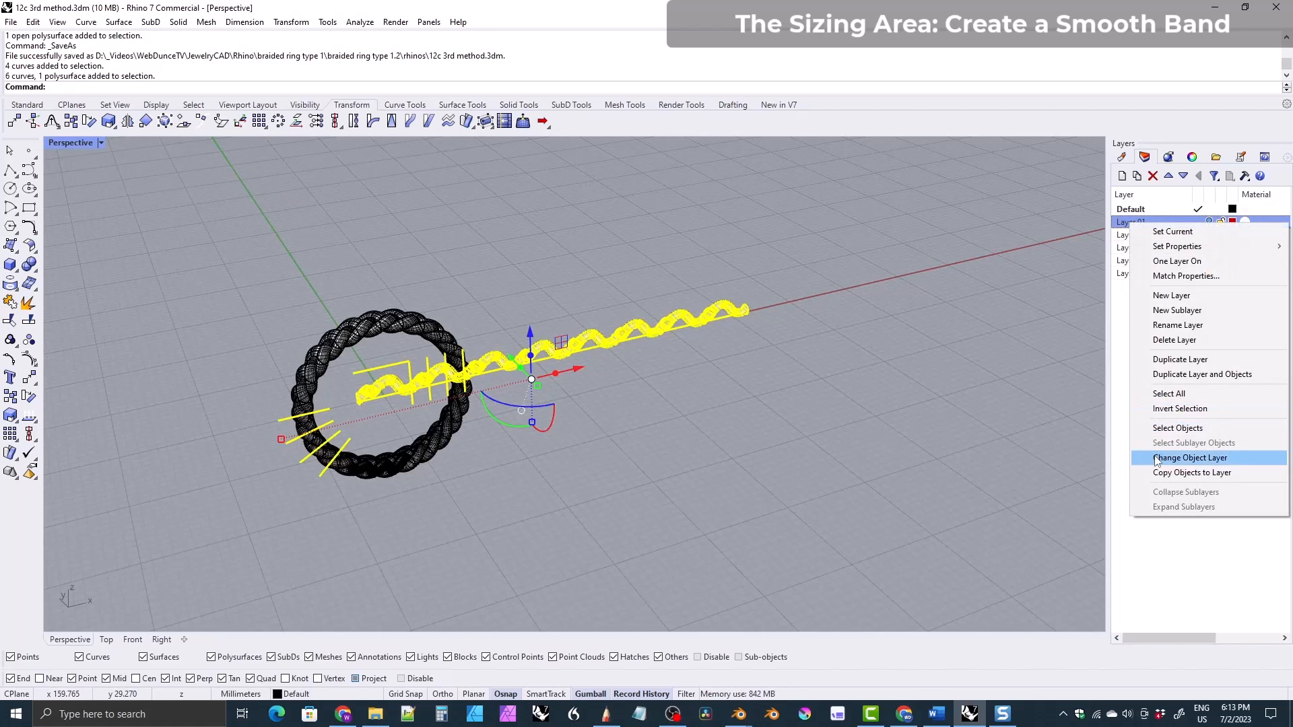
{"action": "left_click", "coordinate": [1184, 457]}
- Duplicate the three ring strands in place and move the duplicate set along the Y axis, clear of the original ring
{"action": "scroll", "coordinate": [470, 438], "scroll_direction": "up", "scroll_amount": 5}
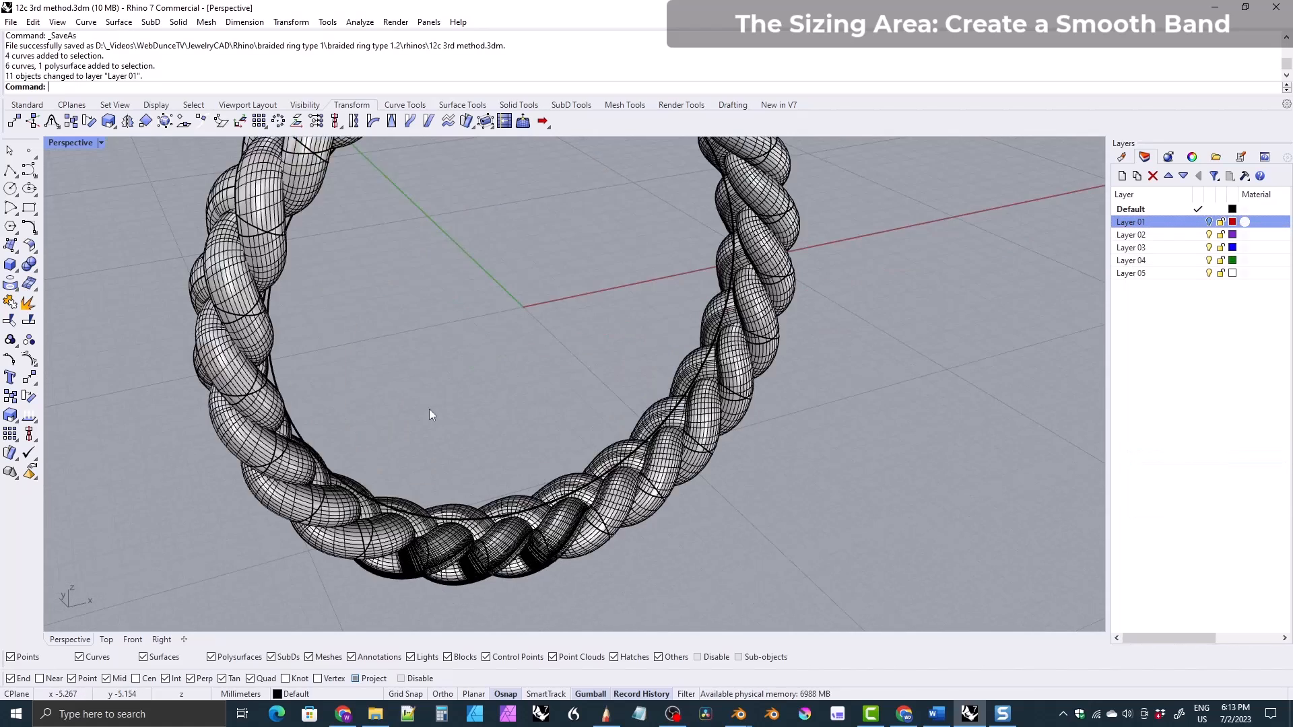
{"action": "left_click", "coordinate": [529, 449]}
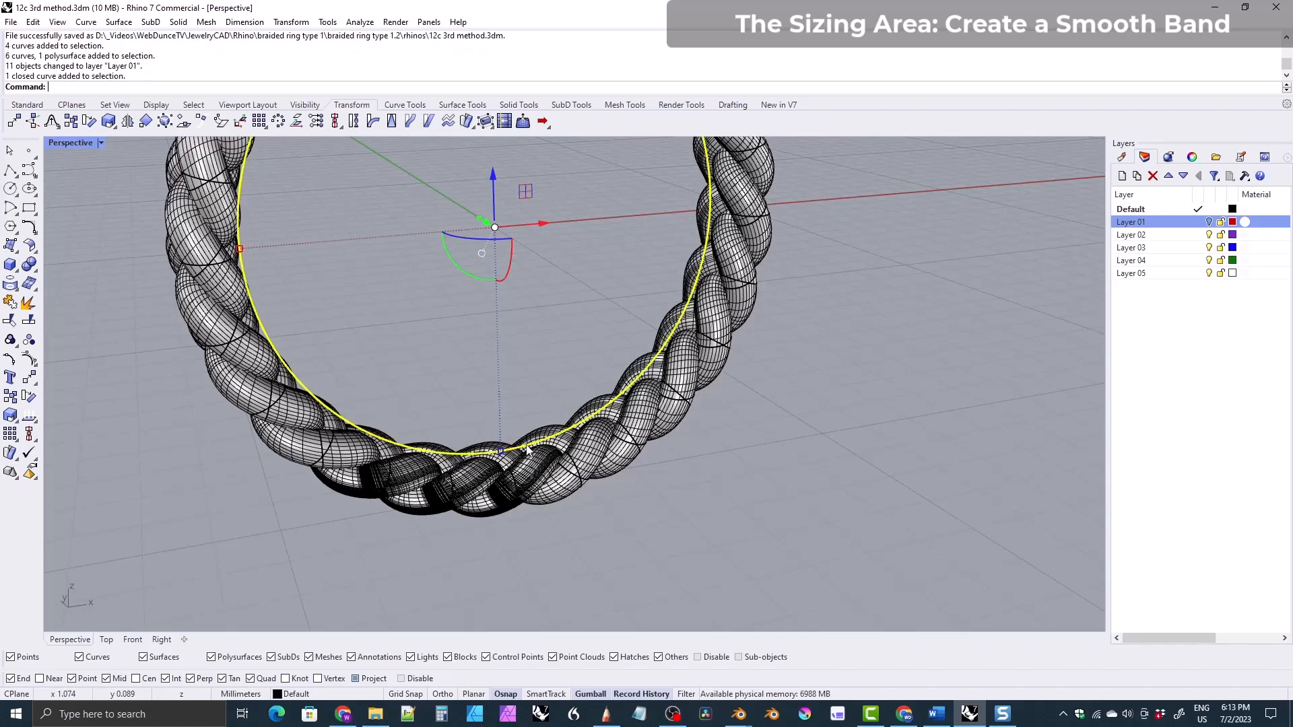
{"action": "left_click", "coordinate": [538, 482]}
{"action": "left_click", "coordinate": [558, 499]}
{"action": "left_click", "coordinate": [595, 456]}
{"action": "scroll", "coordinate": [482, 332], "scroll_direction": "down", "scroll_amount": 6}
{"action": "right_click_drag", "start_coordinate": [487, 359], "coordinate": [545, 505], "text": "shift"}
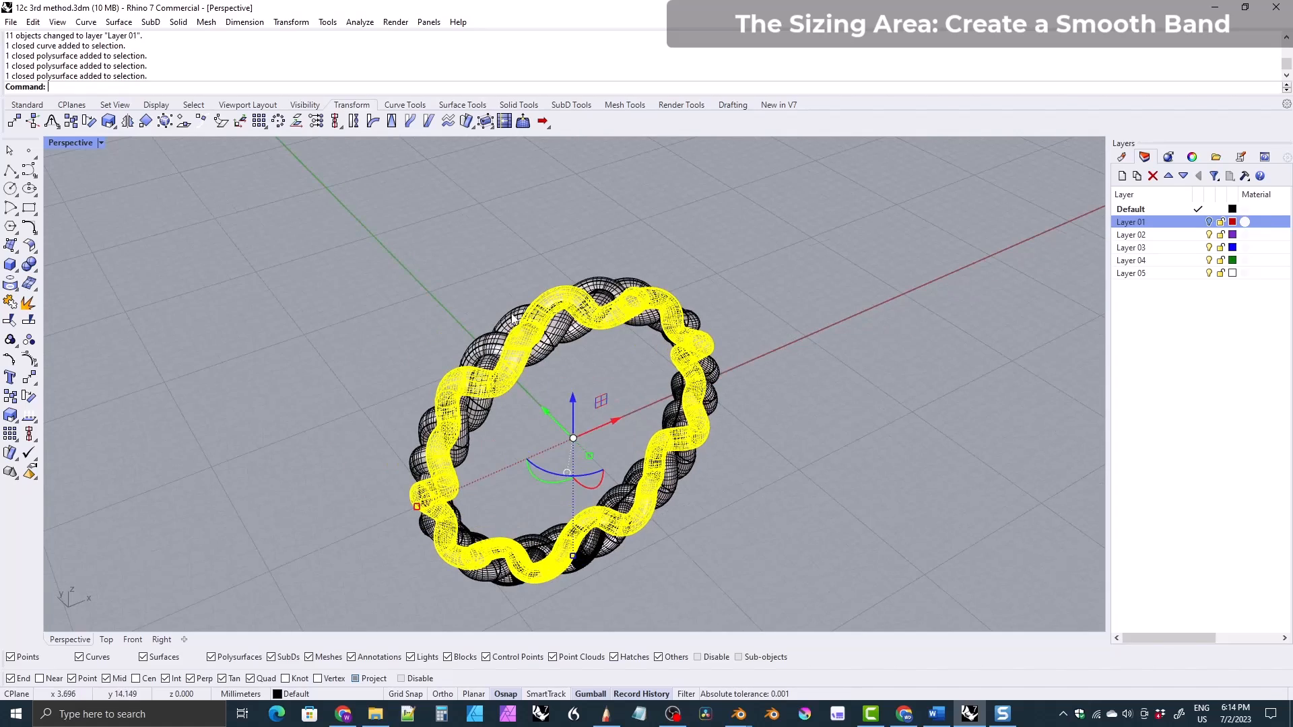
{"action": "left_click", "coordinate": [474, 357], "text": "shift"}
{"action": "left_click", "coordinate": [505, 334], "text": "shift"}
{"action": "left_click", "coordinate": [516, 370], "text": "shift"}
{"action": "right_click_drag", "start_coordinate": [435, 343], "coordinate": [499, 368]}
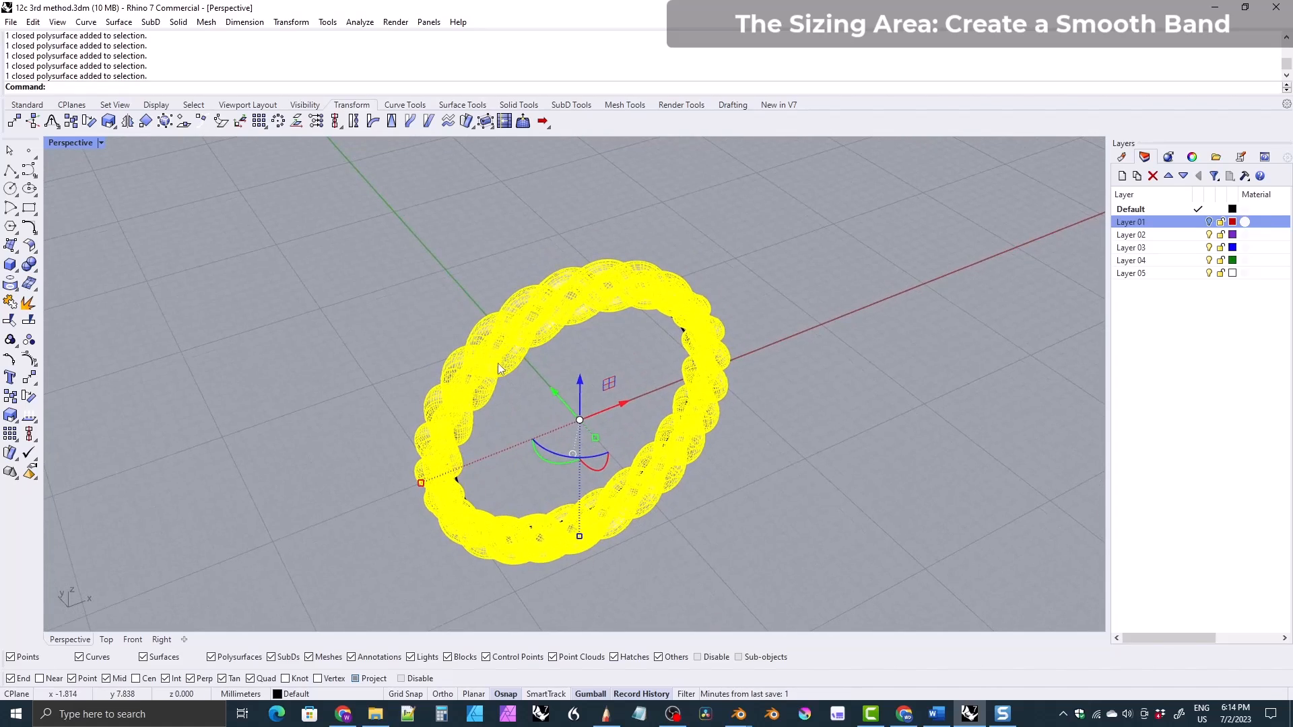
{"action": "key", "text": "ctrl+c"}
{"action": "key", "text": "ctrl+v"}
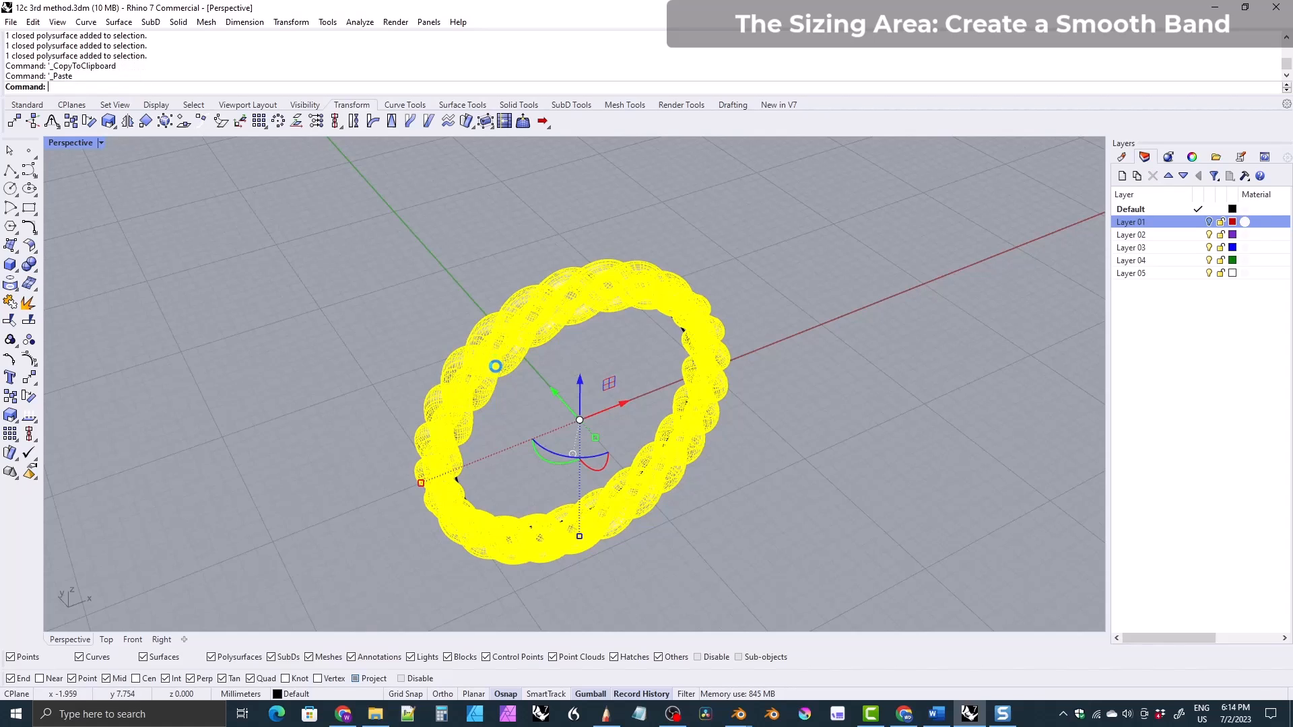
{"action": "left_click_drag", "start_coordinate": [551, 392], "coordinate": [457, 246]}
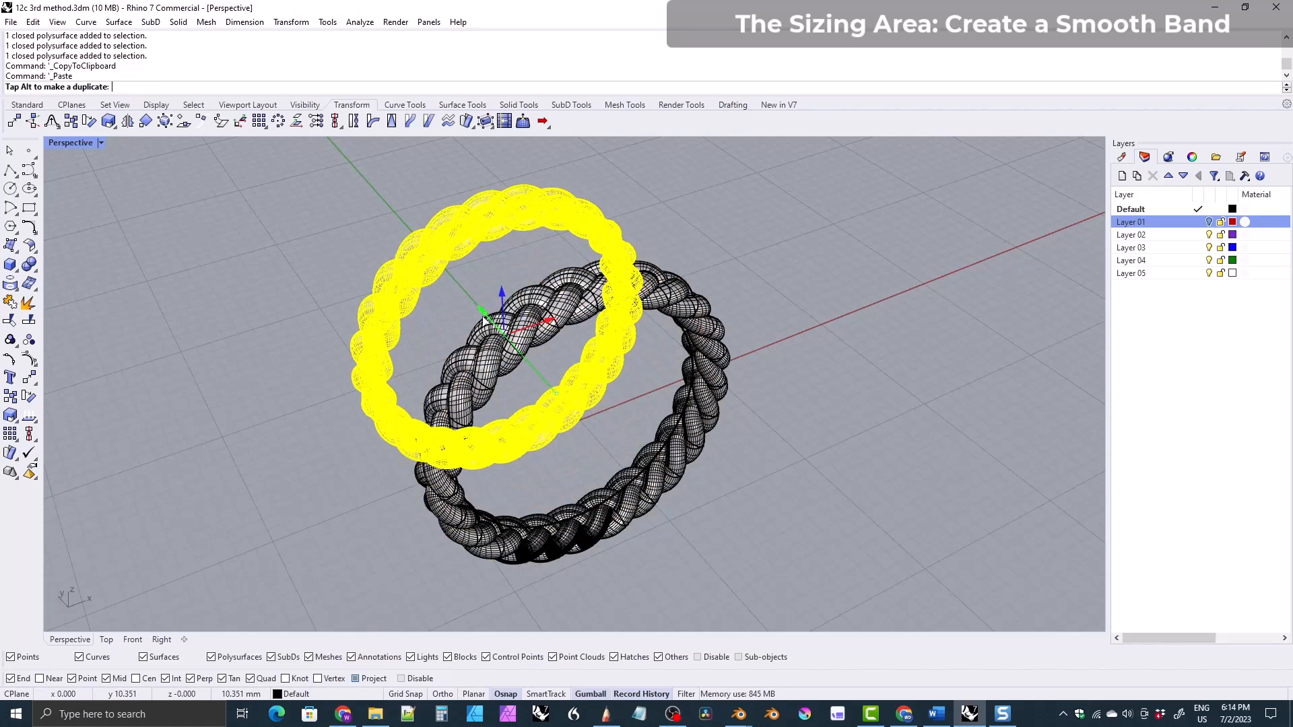
- Group the three duplicated strands and move them onto Layer 02, with that layer turned off
{"action": "right_click_drag", "start_coordinate": [471, 364], "coordinate": [510, 402]}
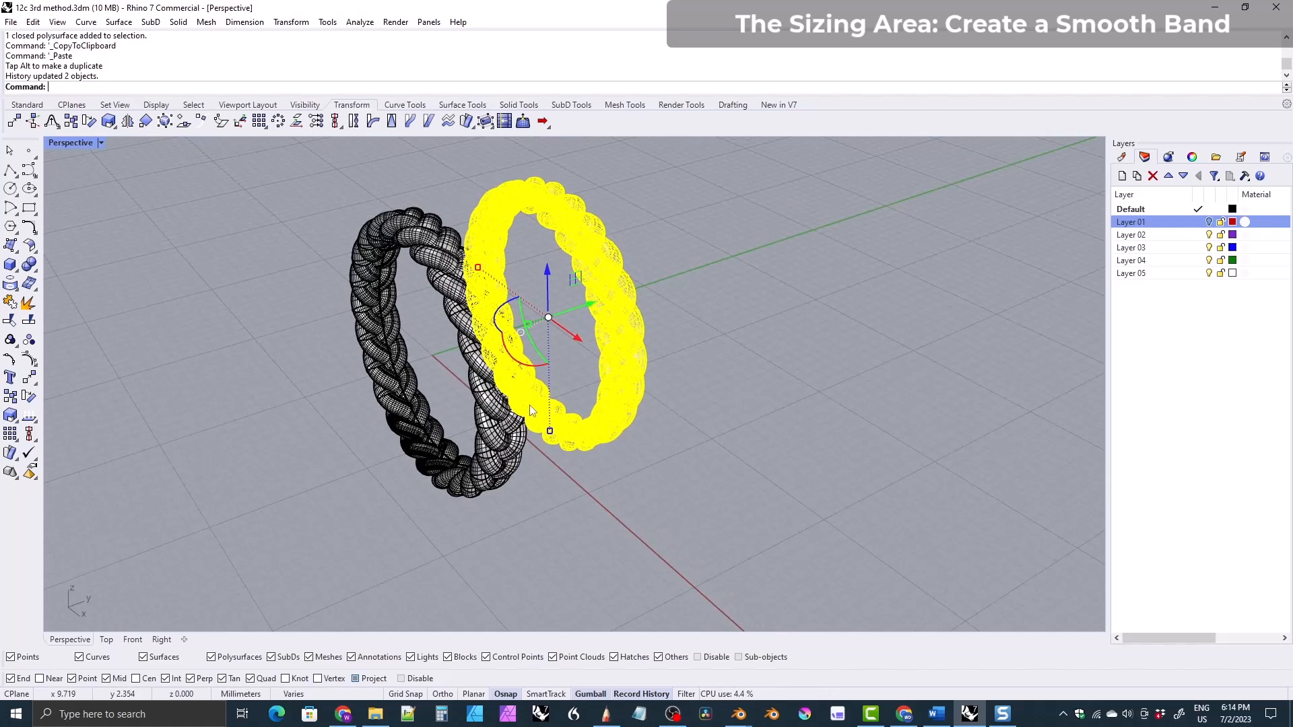
{"action": "key", "text": "ctrl+g"}
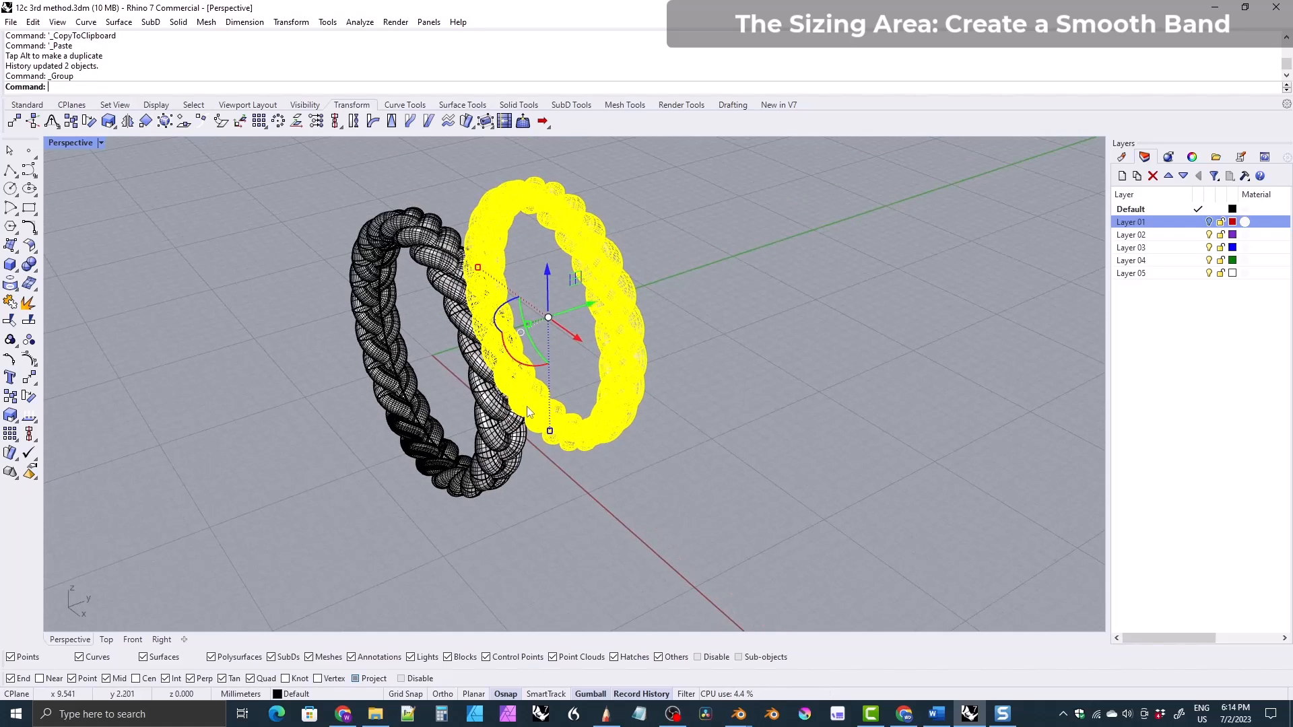
{"action": "right_click", "coordinate": [1129, 237]}
{"action": "left_click", "coordinate": [1162, 469]}
{"action": "left_click", "coordinate": [959, 287]}
{"action": "right_click_drag", "start_coordinate": [958, 287], "coordinate": [545, 392]}
{"action": "left_click", "coordinate": [1208, 235]}
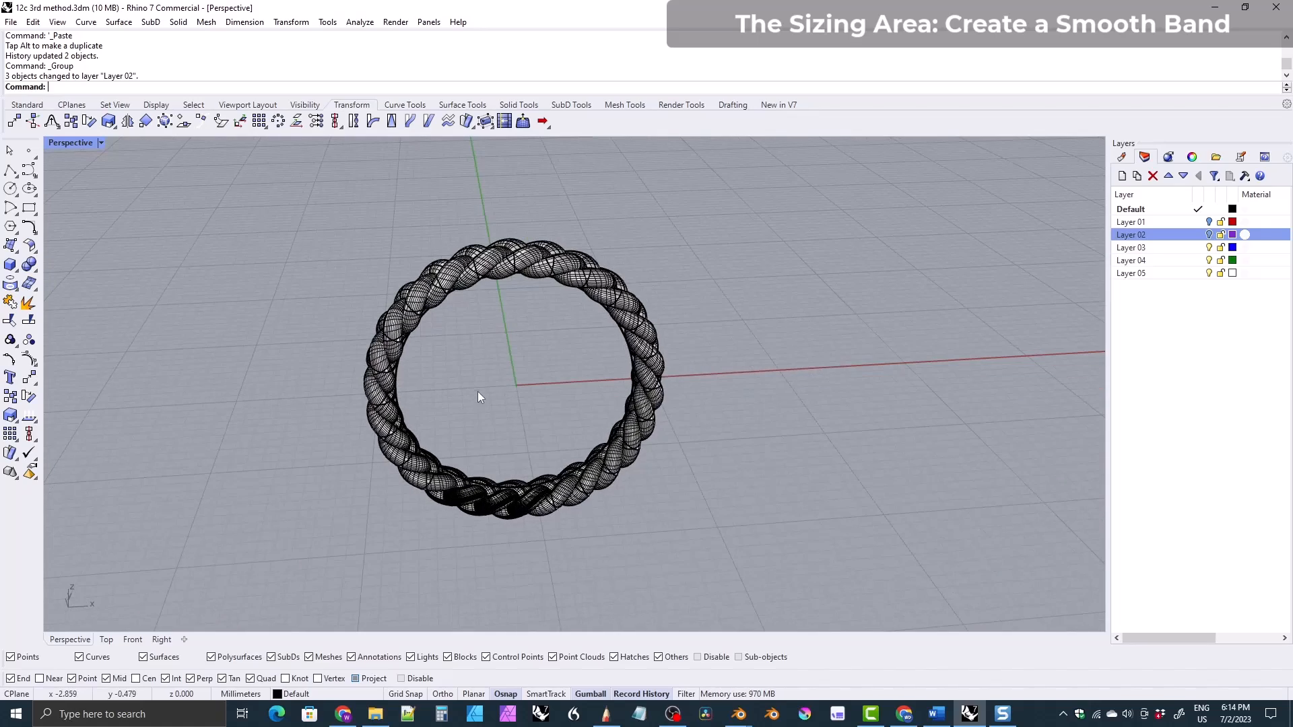
- Set up an offset of the ring-size circle in the Front view with Distance=2.2 and Corner=Round
{"action": "right_click_drag", "start_coordinate": [467, 404], "coordinate": [504, 384]}
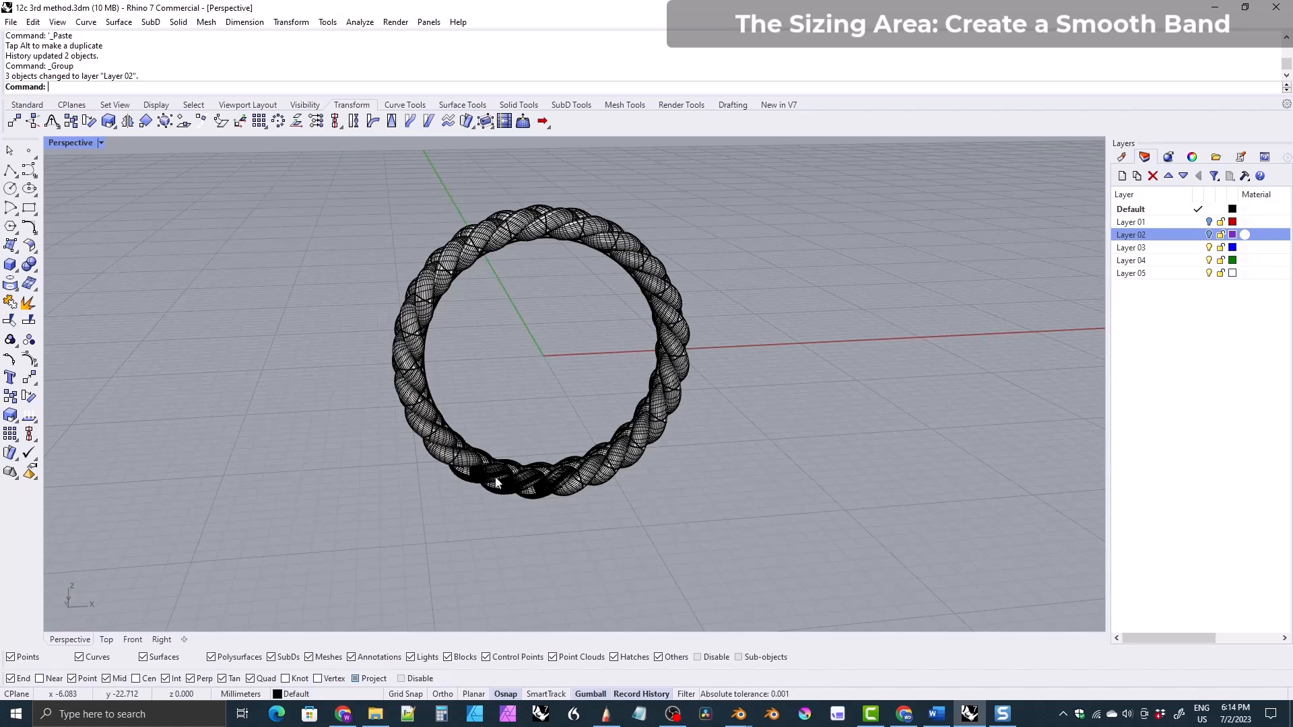
{"action": "right_click_drag", "start_coordinate": [451, 467], "coordinate": [425, 454]}
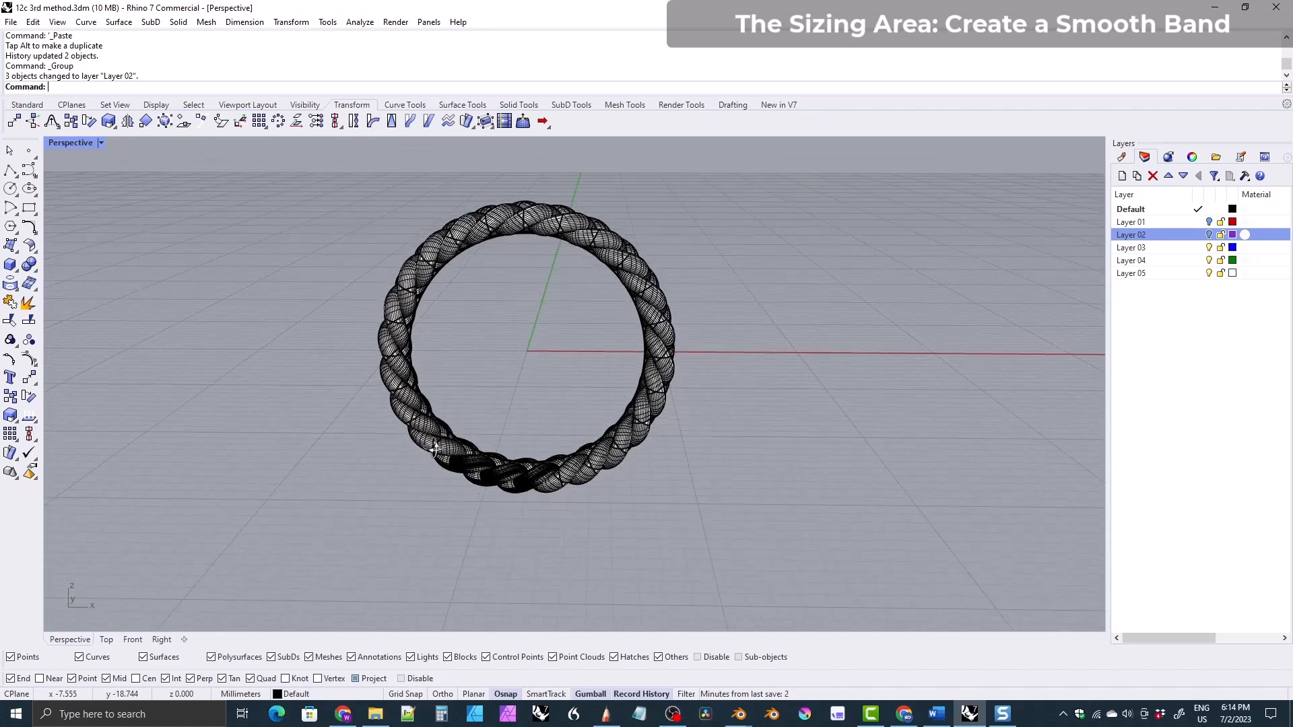
{"action": "left_click", "coordinate": [132, 639]}
{"action": "right_click_drag", "start_coordinate": [430, 513], "coordinate": [493, 413]}
{"action": "scroll", "coordinate": [554, 451], "scroll_direction": "up", "scroll_amount": 12}
{"action": "left_click", "coordinate": [426, 370]}
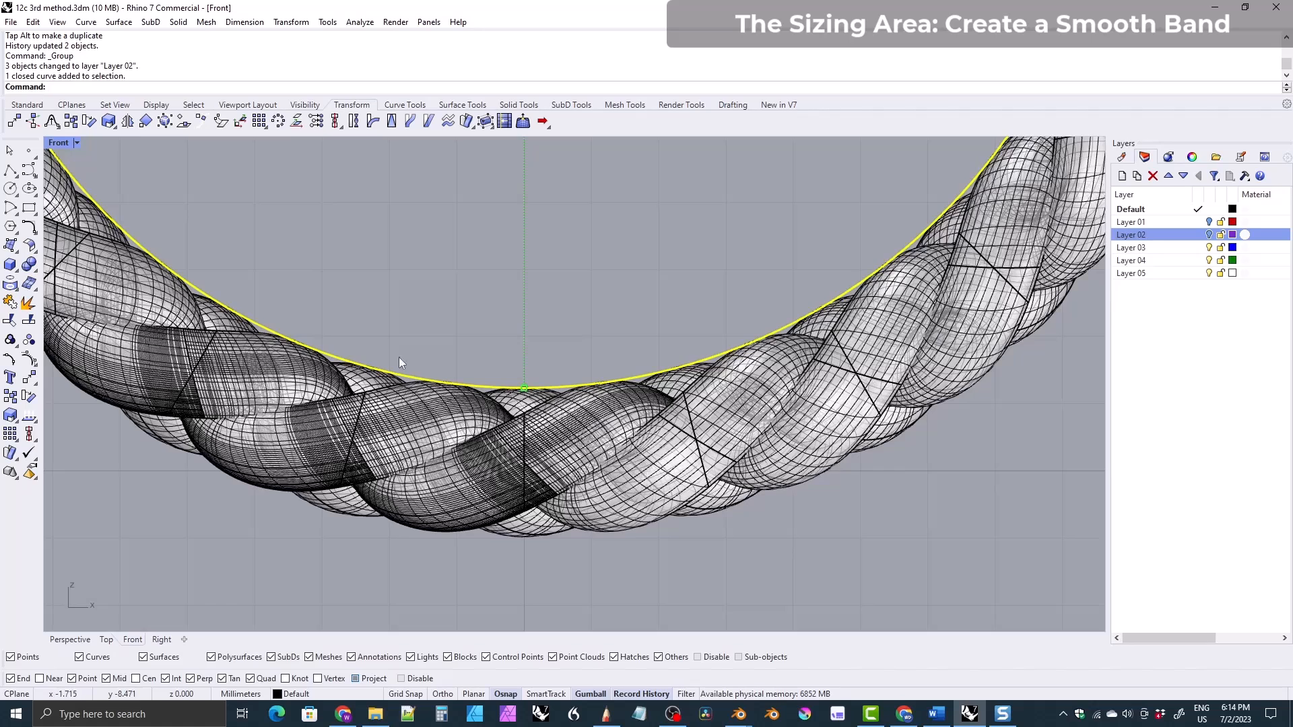
{"action": "left_click", "coordinate": [404, 104]}
{"action": "left_click", "coordinate": [191, 121]}
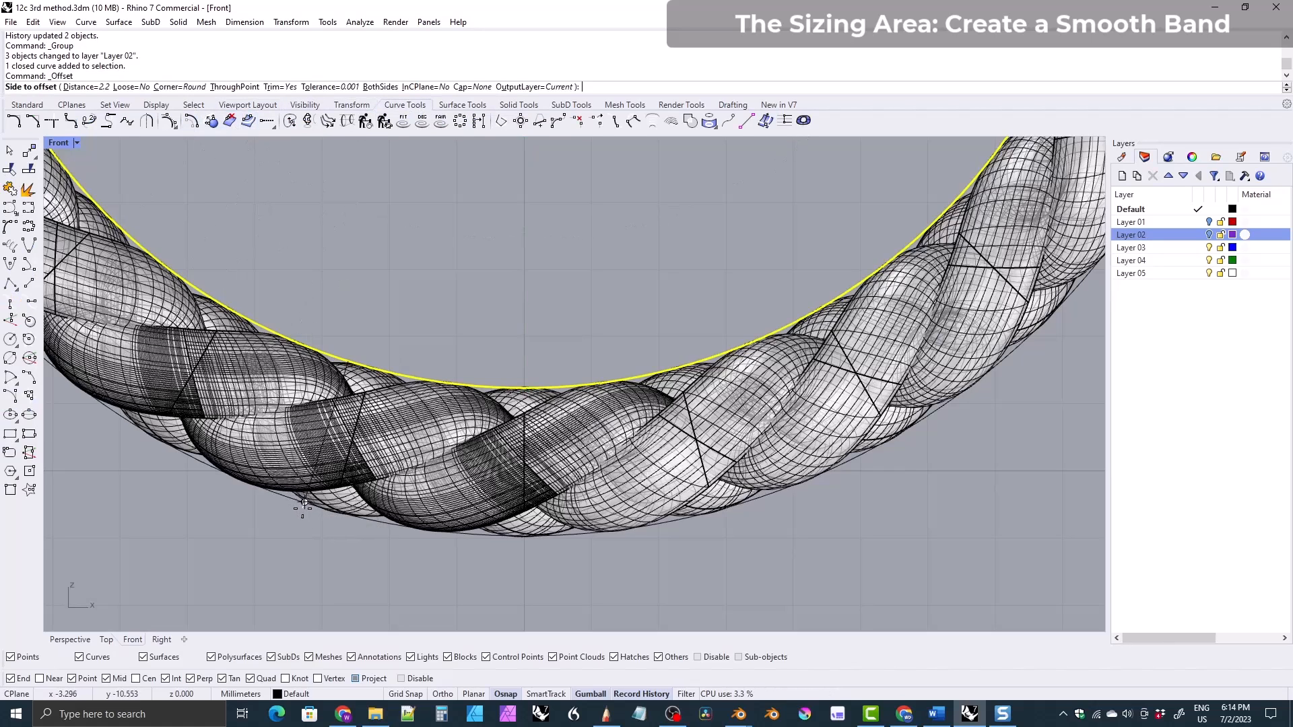
- Examine how closely the previewed outward offset of the ring-size circle follows the braid's outer edge and how the circle meets its inner edge
{"action": "scroll", "coordinate": [317, 518], "scroll_direction": "up", "scroll_amount": 1}
{"action": "scroll", "coordinate": [321, 522], "scroll_direction": "up", "scroll_amount": 3}
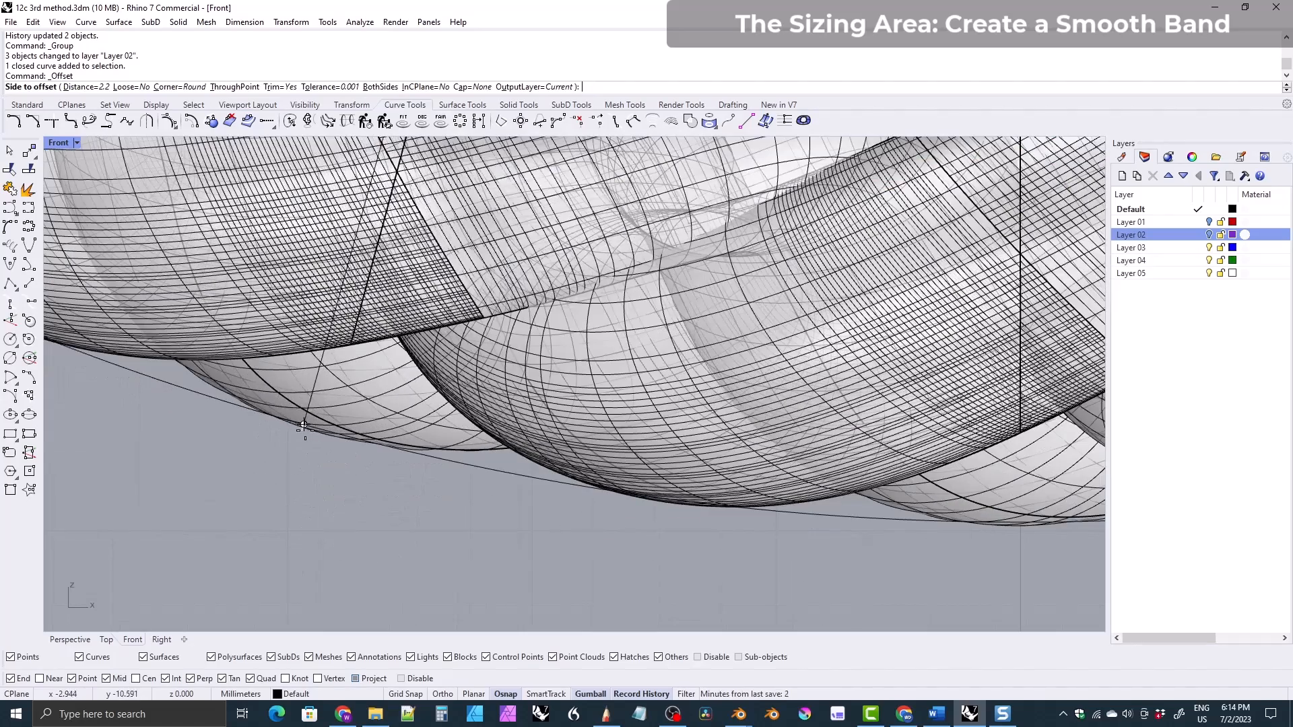
{"action": "scroll", "coordinate": [316, 427], "scroll_direction": "down", "scroll_amount": 6}
{"action": "right_click_drag", "start_coordinate": [316, 428], "coordinate": [320, 559]}
{"action": "scroll", "coordinate": [530, 319], "scroll_direction": "up", "scroll_amount": 11}
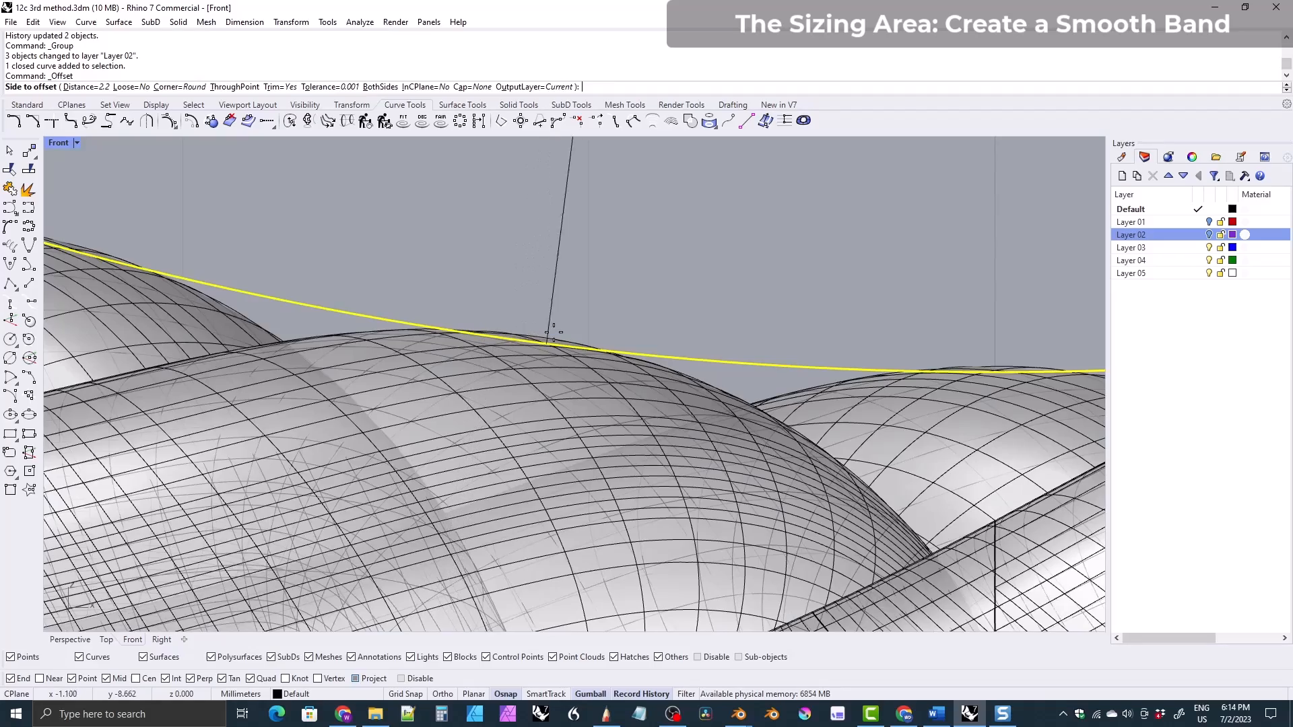
{"action": "scroll", "coordinate": [488, 499], "scroll_direction": "down", "scroll_amount": 10}
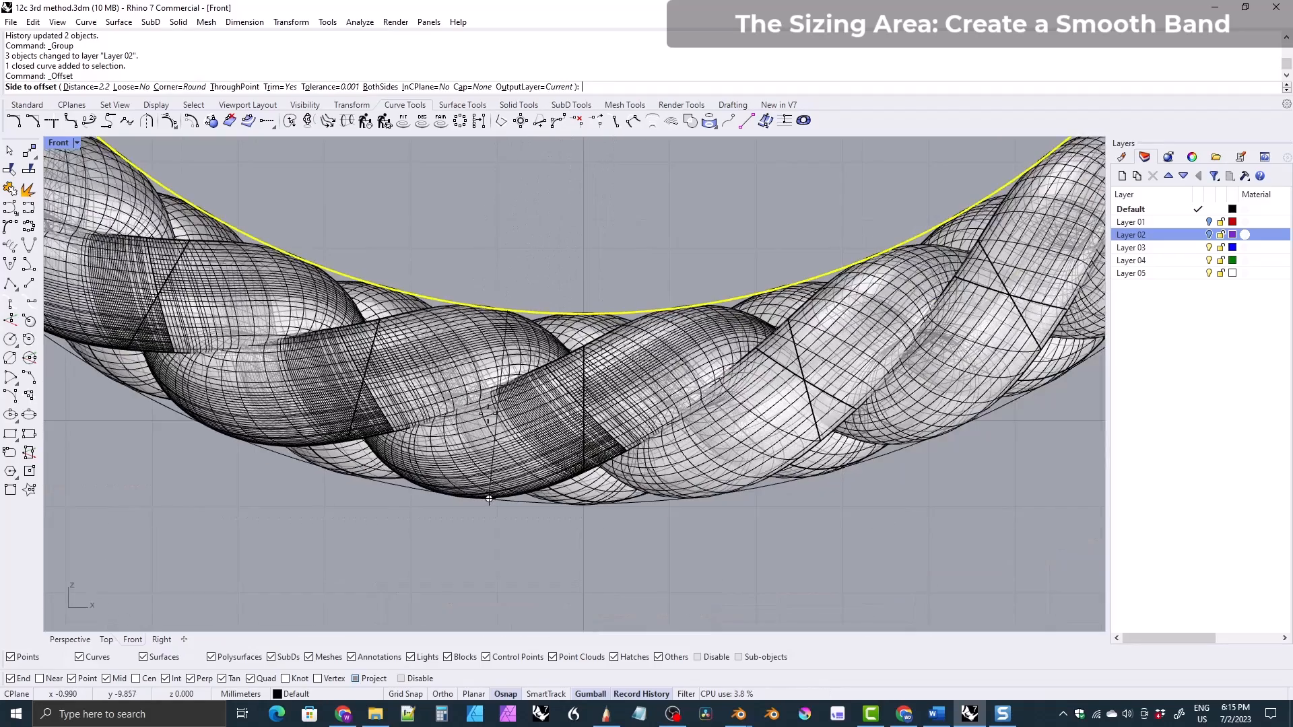
{"action": "scroll", "coordinate": [488, 499], "scroll_direction": "up", "scroll_amount": 5}
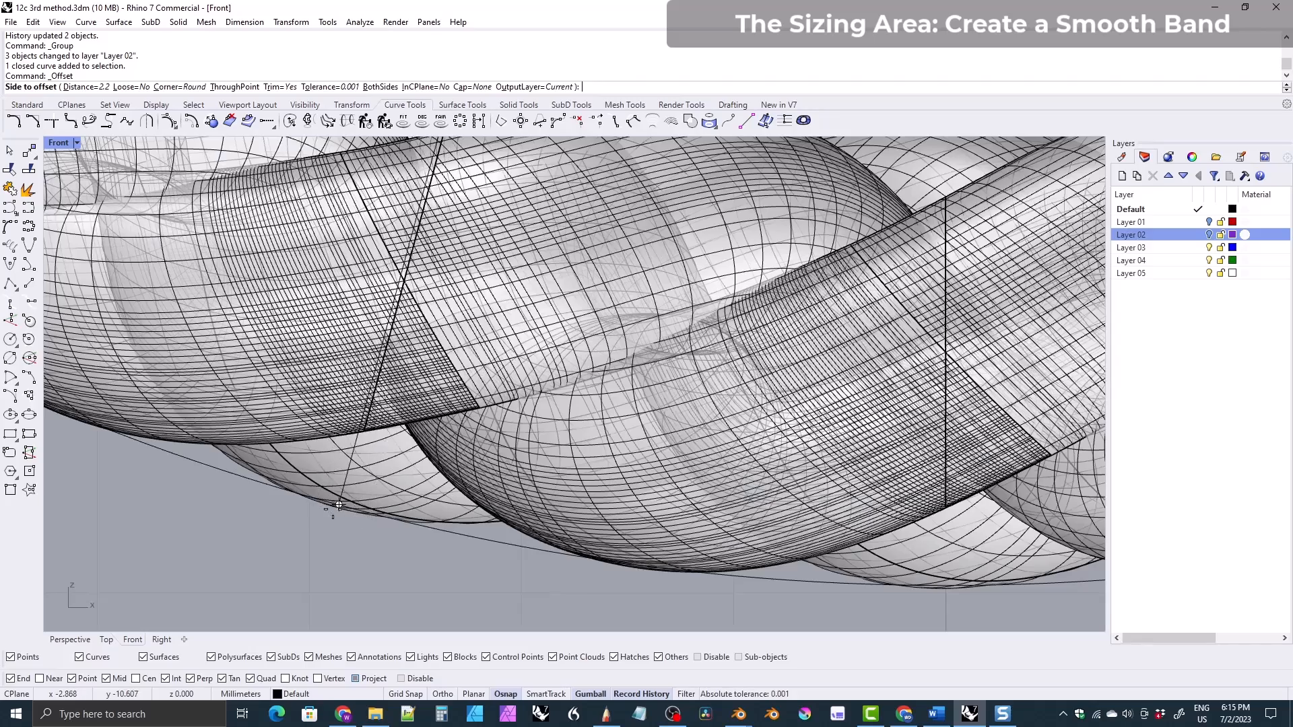
{"action": "scroll", "coordinate": [467, 500], "scroll_direction": "down", "scroll_amount": 3}
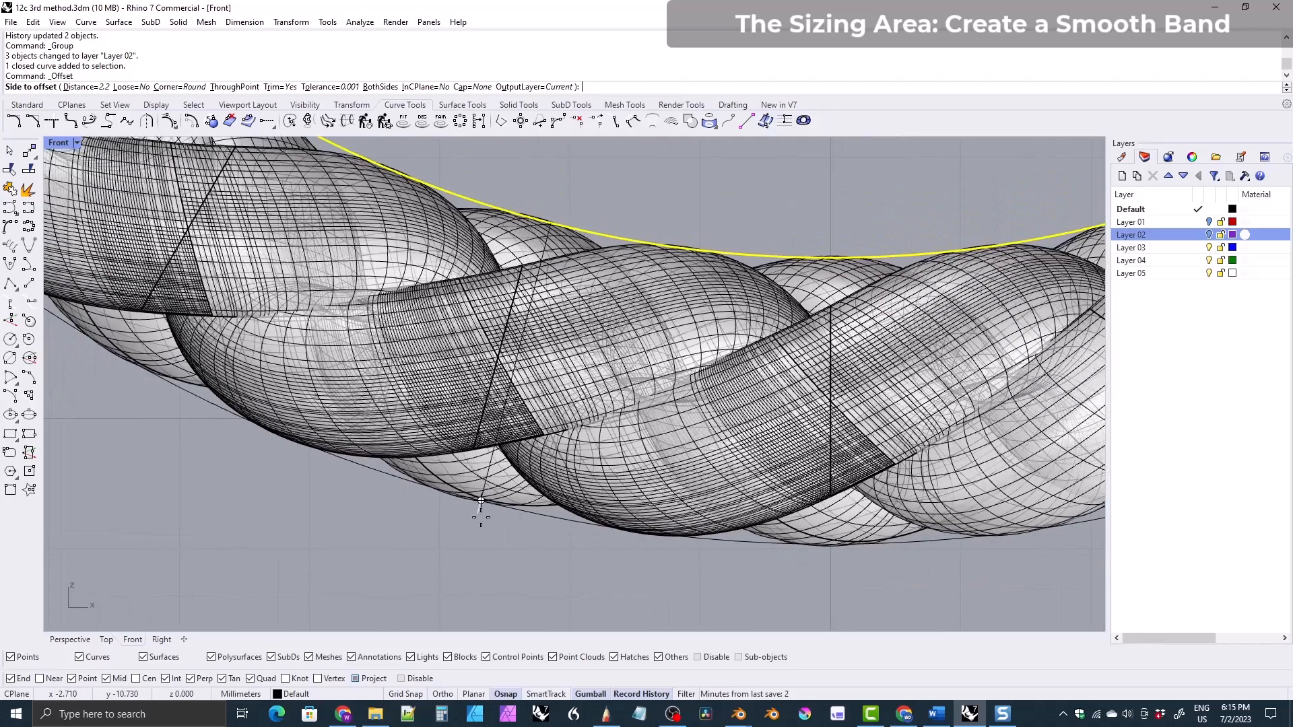
{"action": "scroll", "coordinate": [478, 502], "scroll_direction": "up", "scroll_amount": 6}
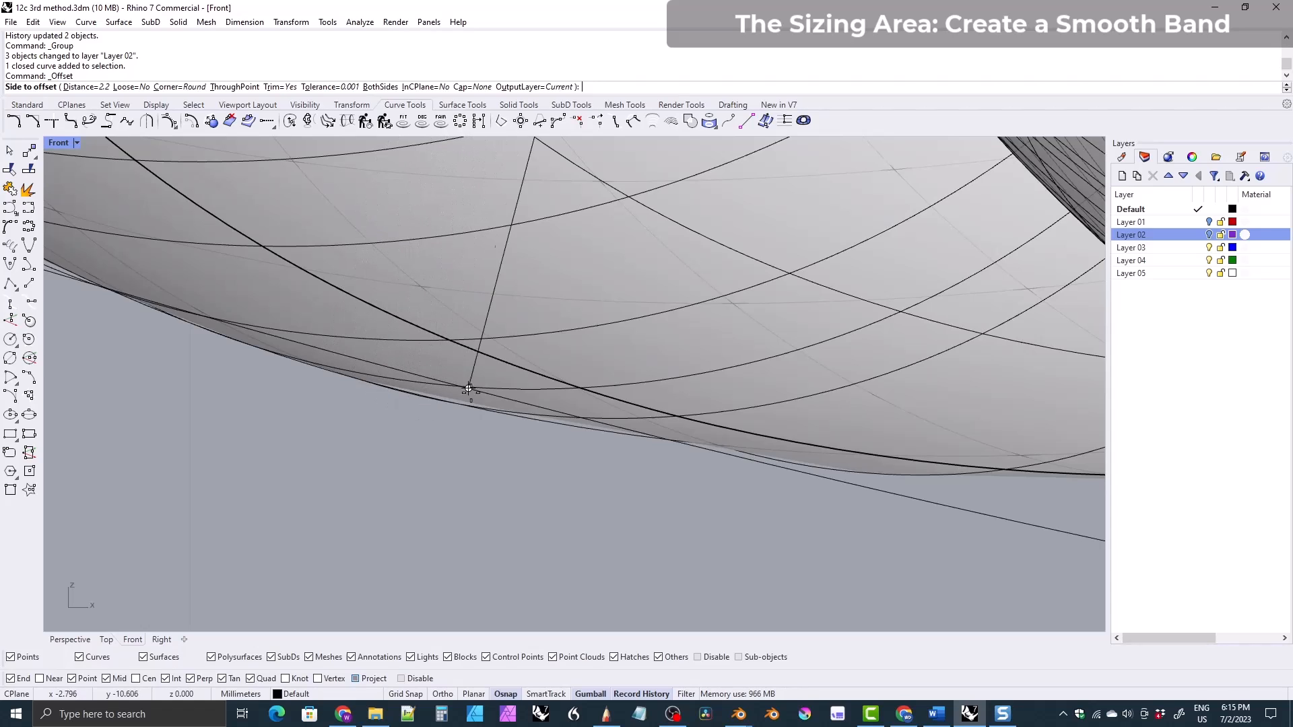
- Offset the ring-size circle outward by 2.2 mm, and delete the resulting offset curve
{"action": "left_click", "coordinate": [496, 470]}
{"action": "left_click", "coordinate": [917, 499]}
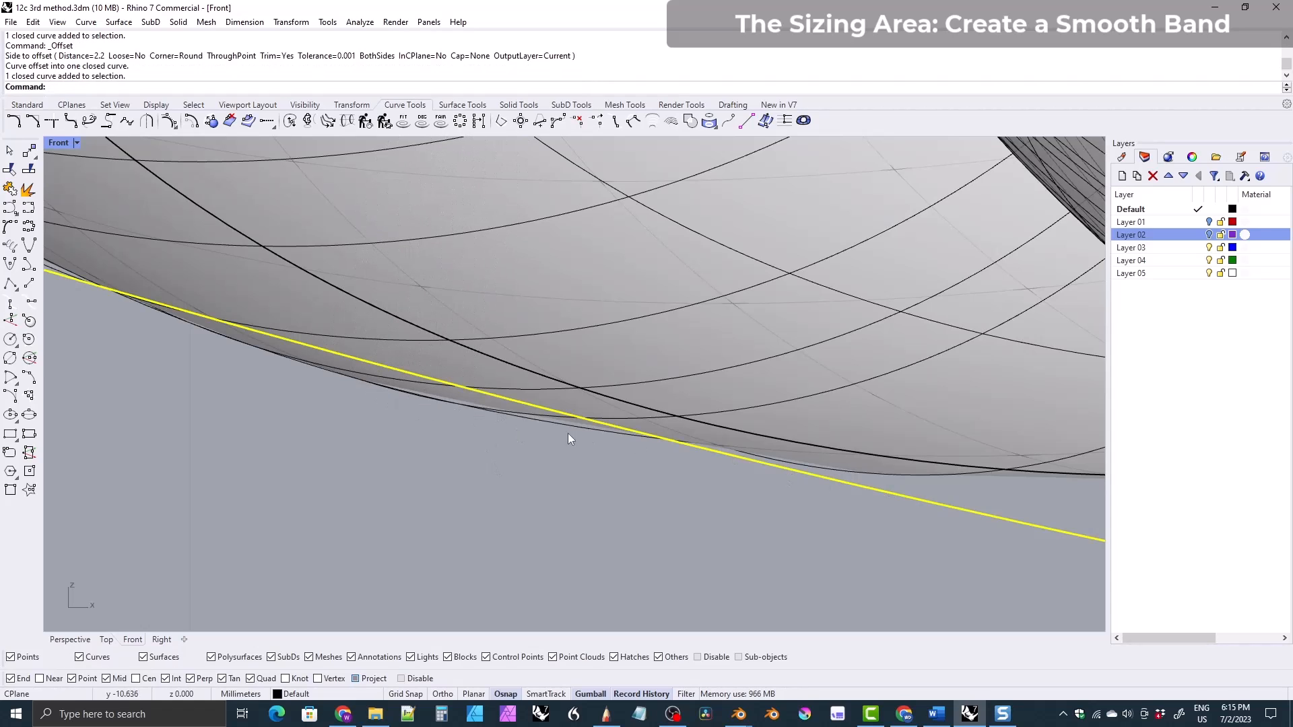
{"action": "scroll", "coordinate": [471, 431], "scroll_direction": "down", "scroll_amount": 5}
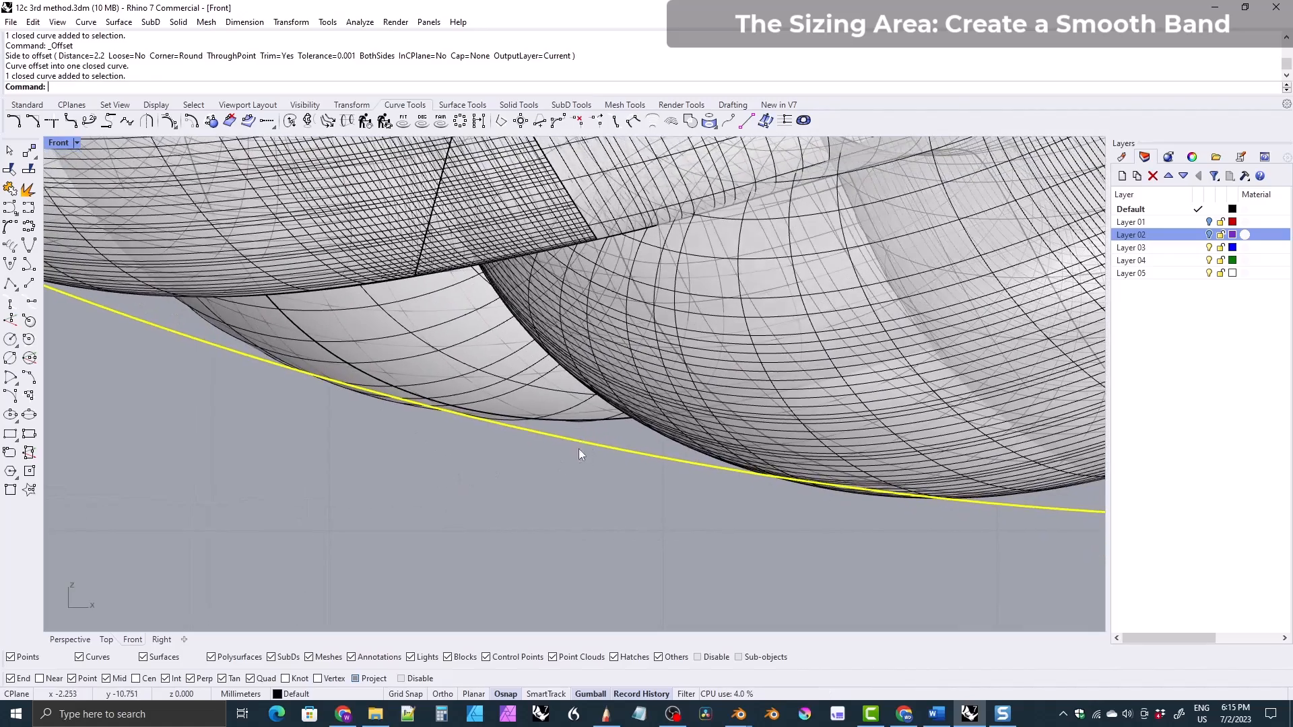
{"action": "key", "text": "Delete"}
- Offset the ring-size circle 2.2 mm outward around the braid in the Front view
{"action": "scroll", "coordinate": [431, 438], "scroll_direction": "down", "scroll_amount": 5}
{"action": "left_click", "coordinate": [556, 278]}
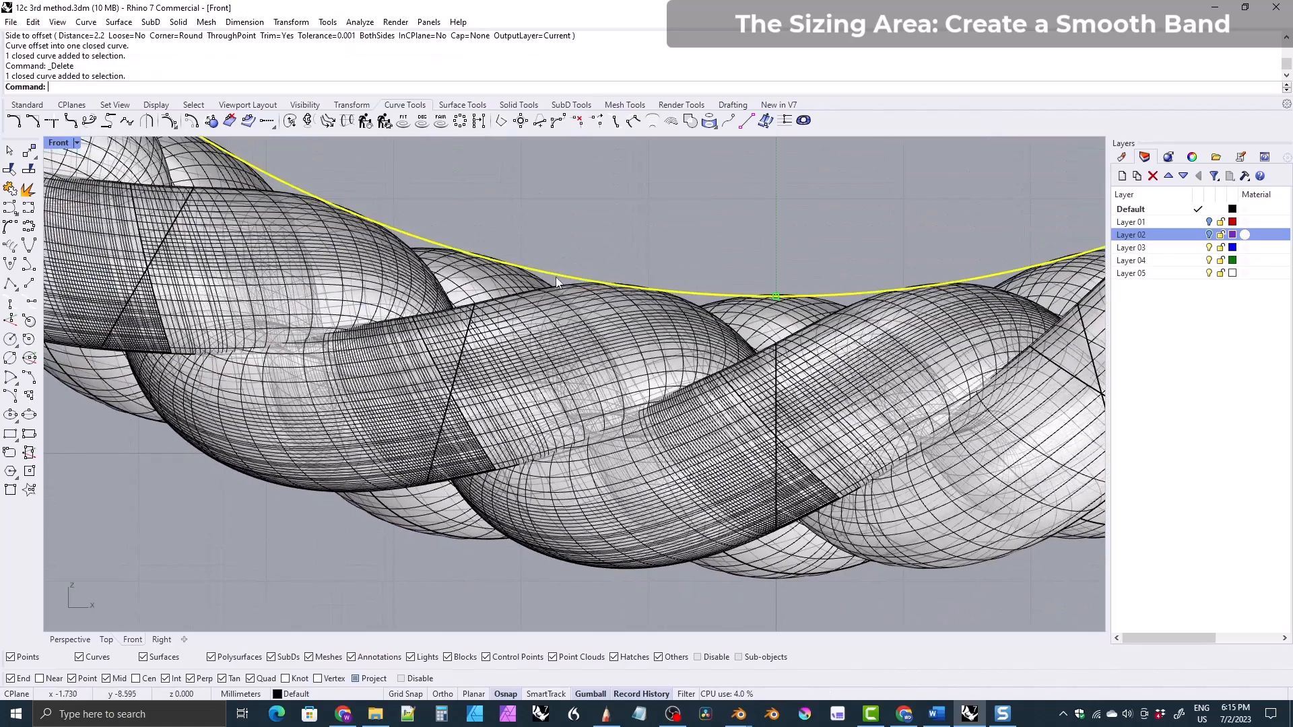
{"action": "left_click", "coordinate": [266, 121]}
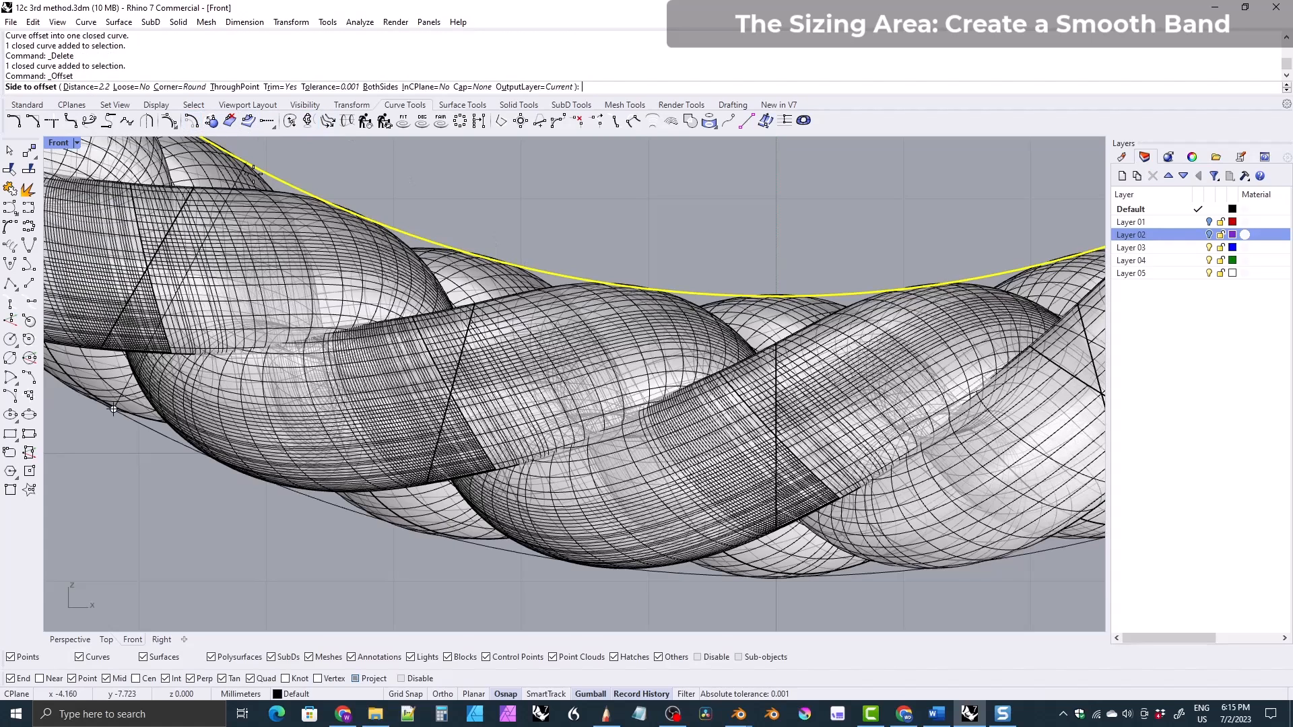
{"action": "left_click", "coordinate": [306, 518]}
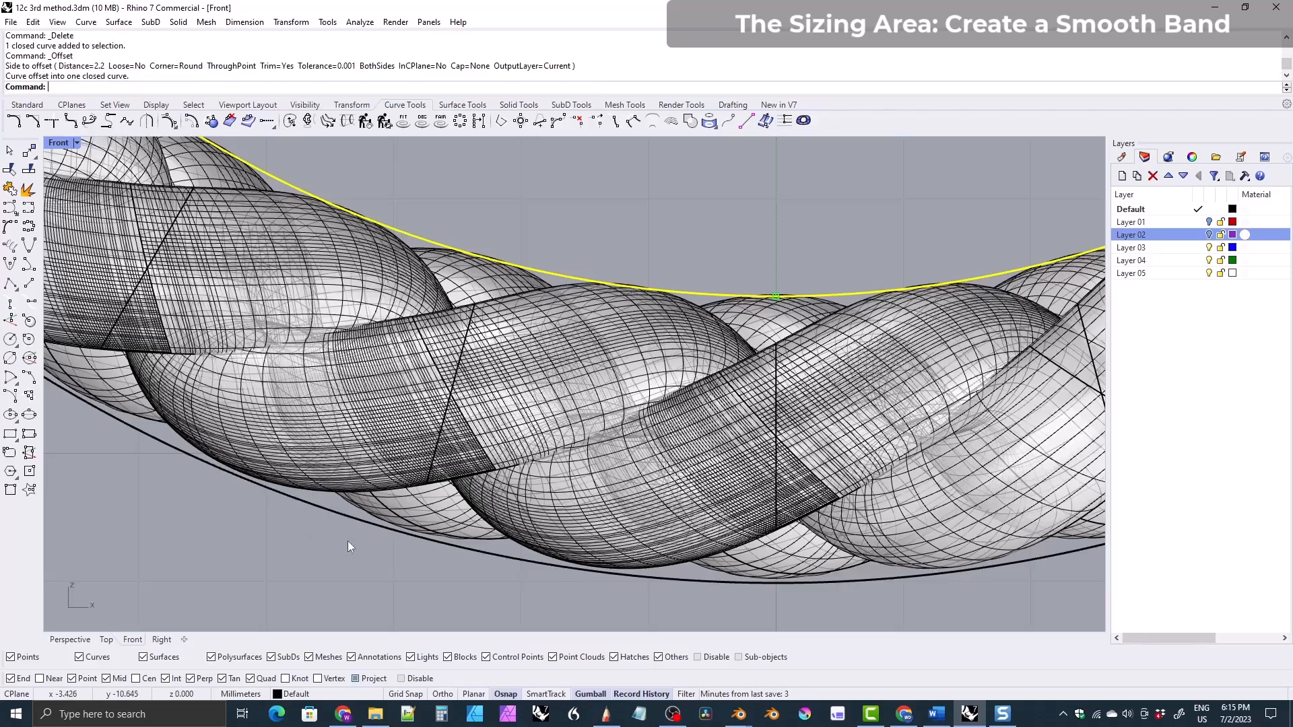
{"action": "scroll", "coordinate": [333, 531], "scroll_direction": "up", "scroll_amount": 5}
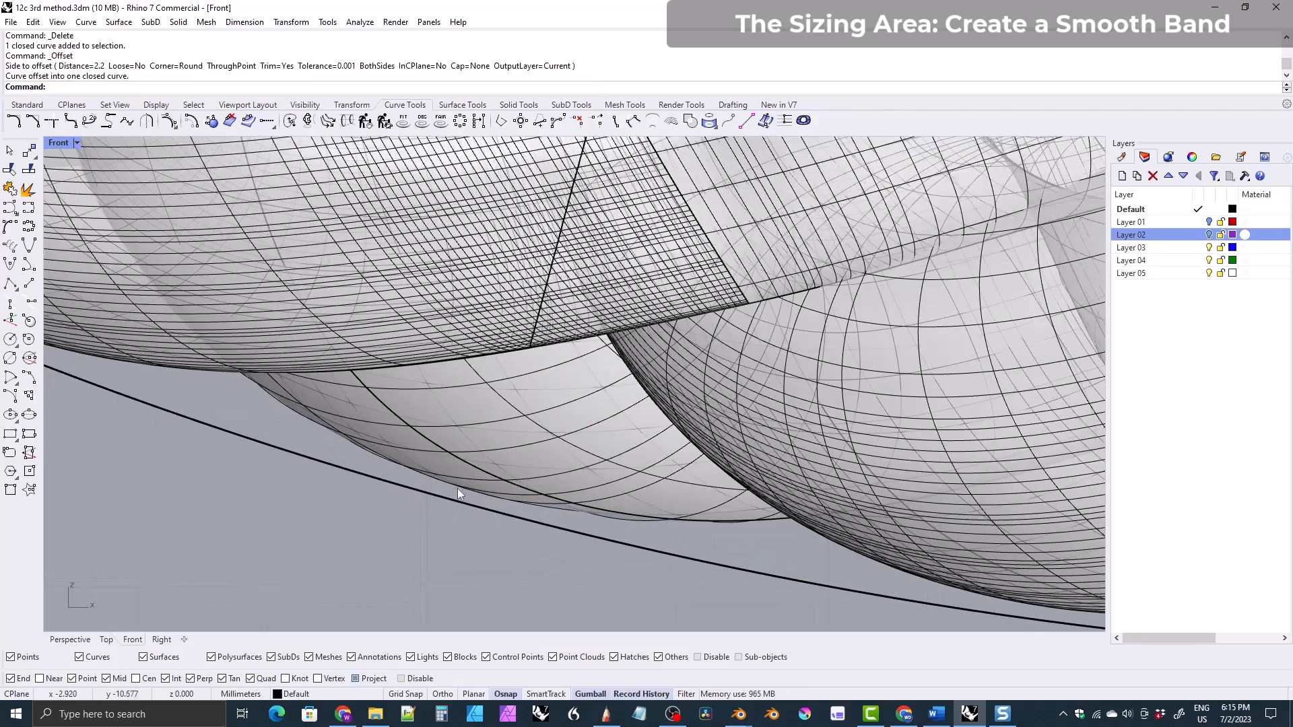
{"action": "scroll", "coordinate": [463, 404], "scroll_direction": "down", "scroll_amount": 10}
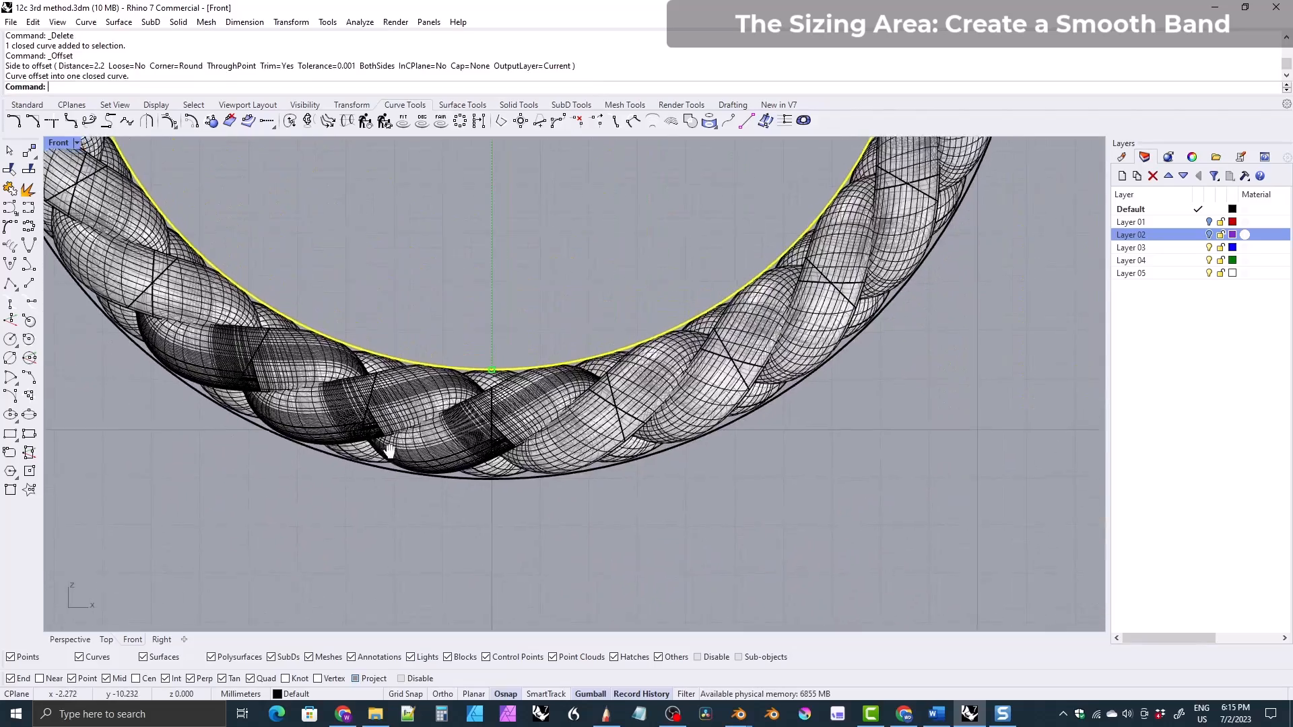
- Isolate the ring-size circle and its outer offset circle, hiding the braid strands
{"action": "left_click", "coordinate": [363, 513]}
{"action": "left_click", "coordinate": [468, 379]}
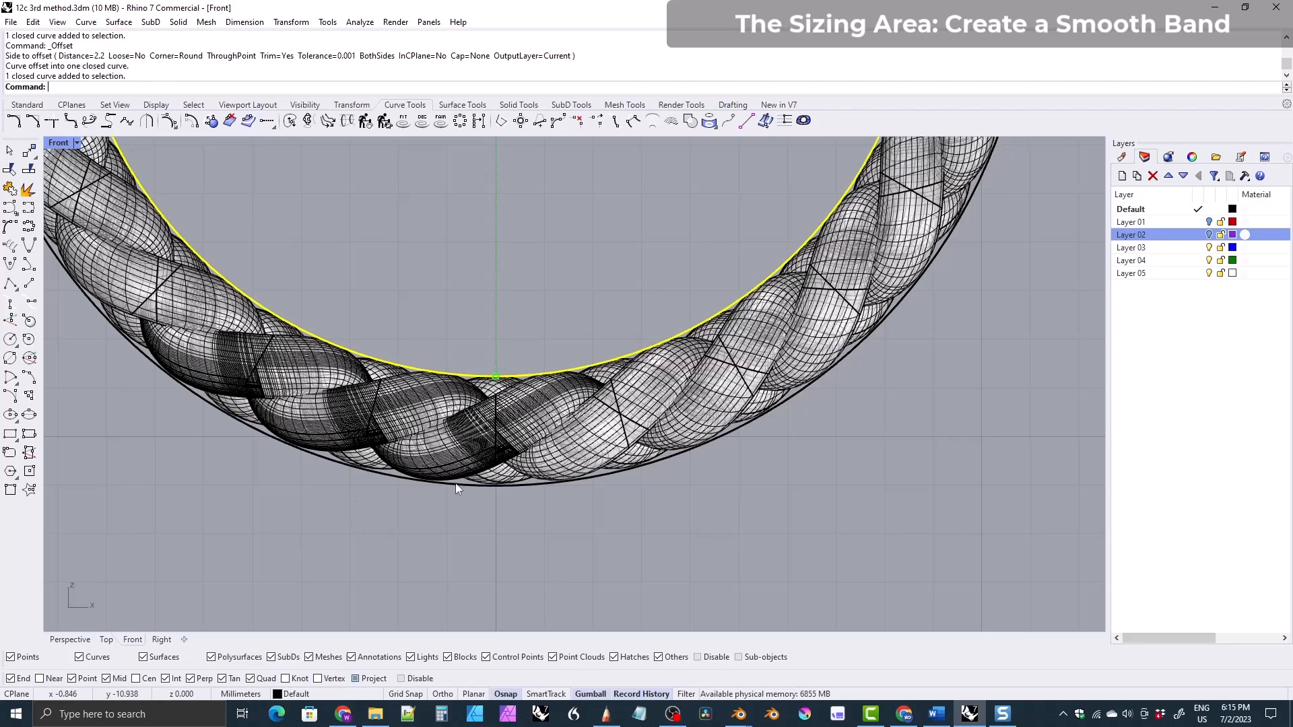
{"action": "left_click", "coordinate": [459, 486], "text": "shift"}
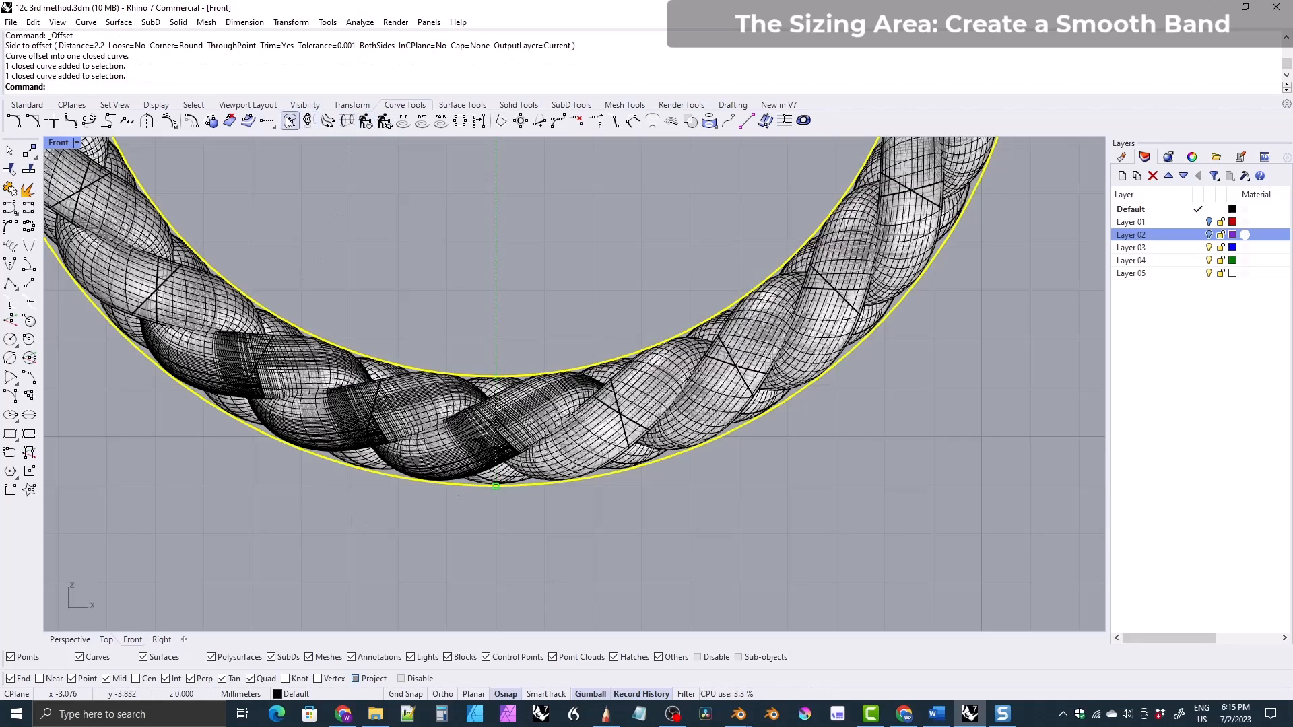
{"action": "left_click", "coordinate": [304, 105]}
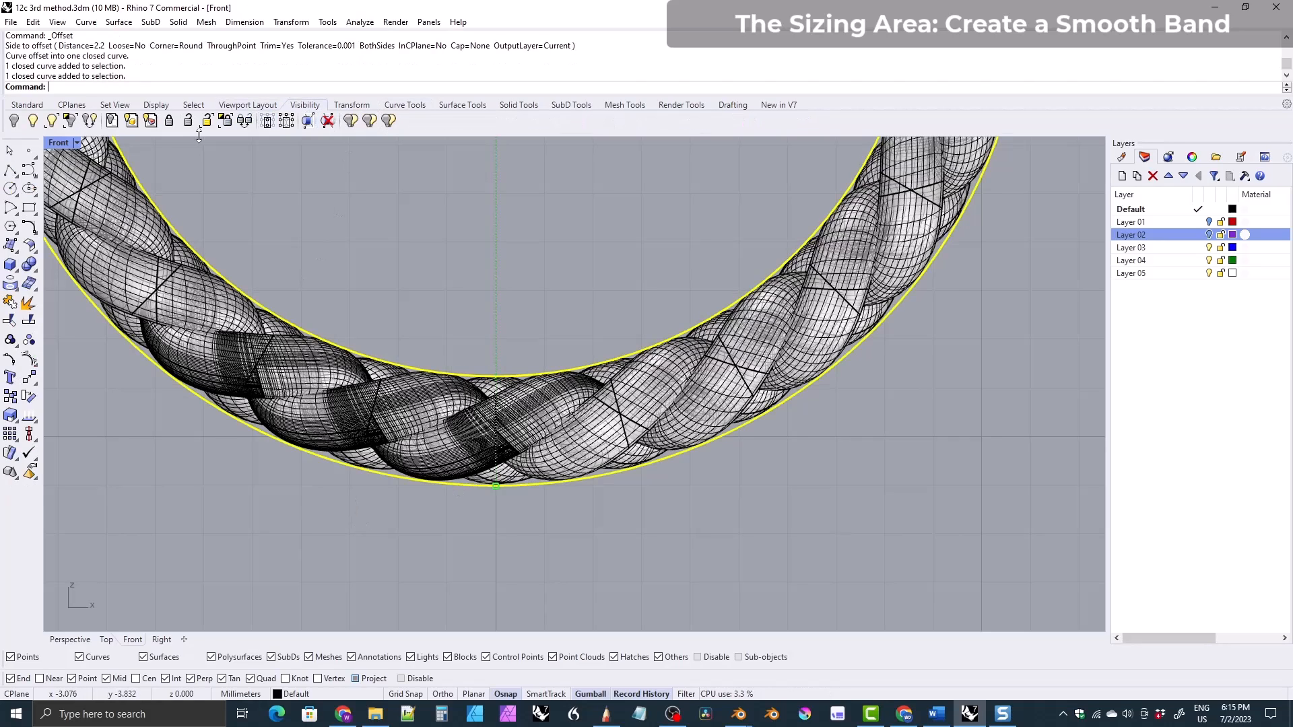
{"action": "left_click", "coordinate": [69, 121]}
- Place a point object at the bottom quadrant of each of the two concentric circles
{"action": "right_click_drag", "start_coordinate": [407, 329], "coordinate": [440, 340]}
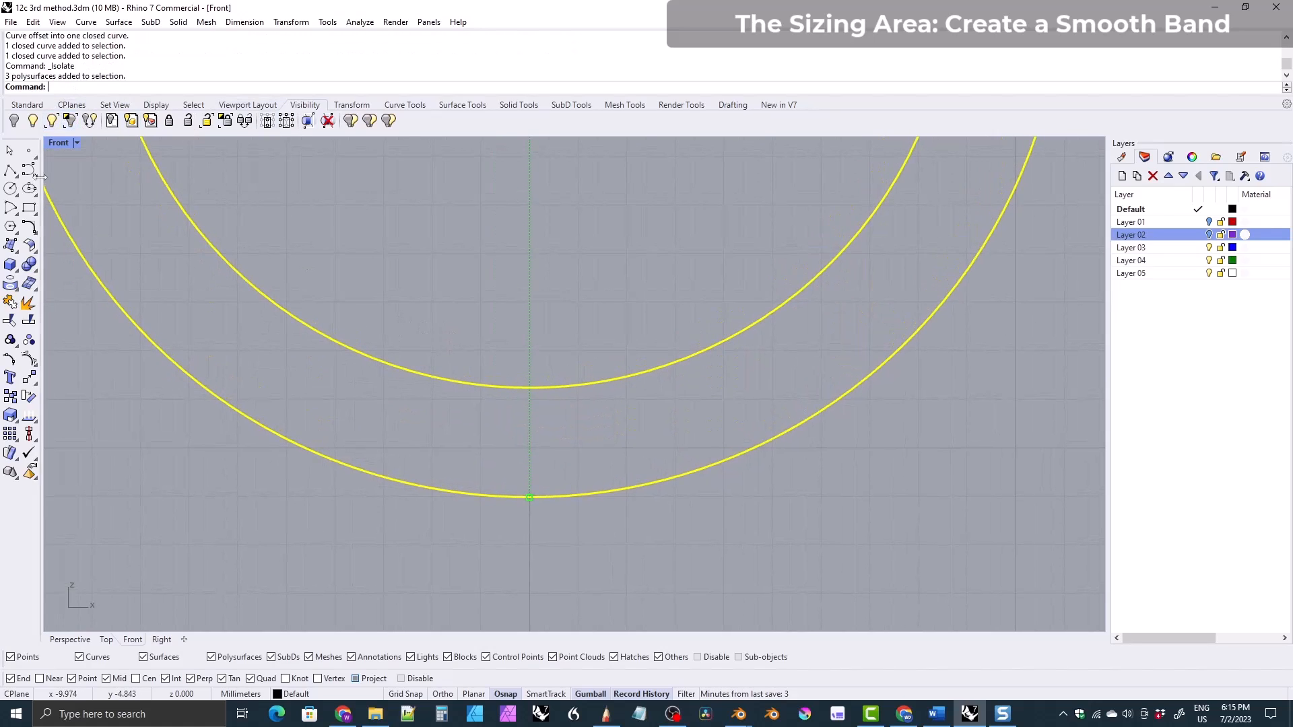
{"action": "left_click", "coordinate": [29, 152]}
{"action": "left_click", "coordinate": [529, 388]}
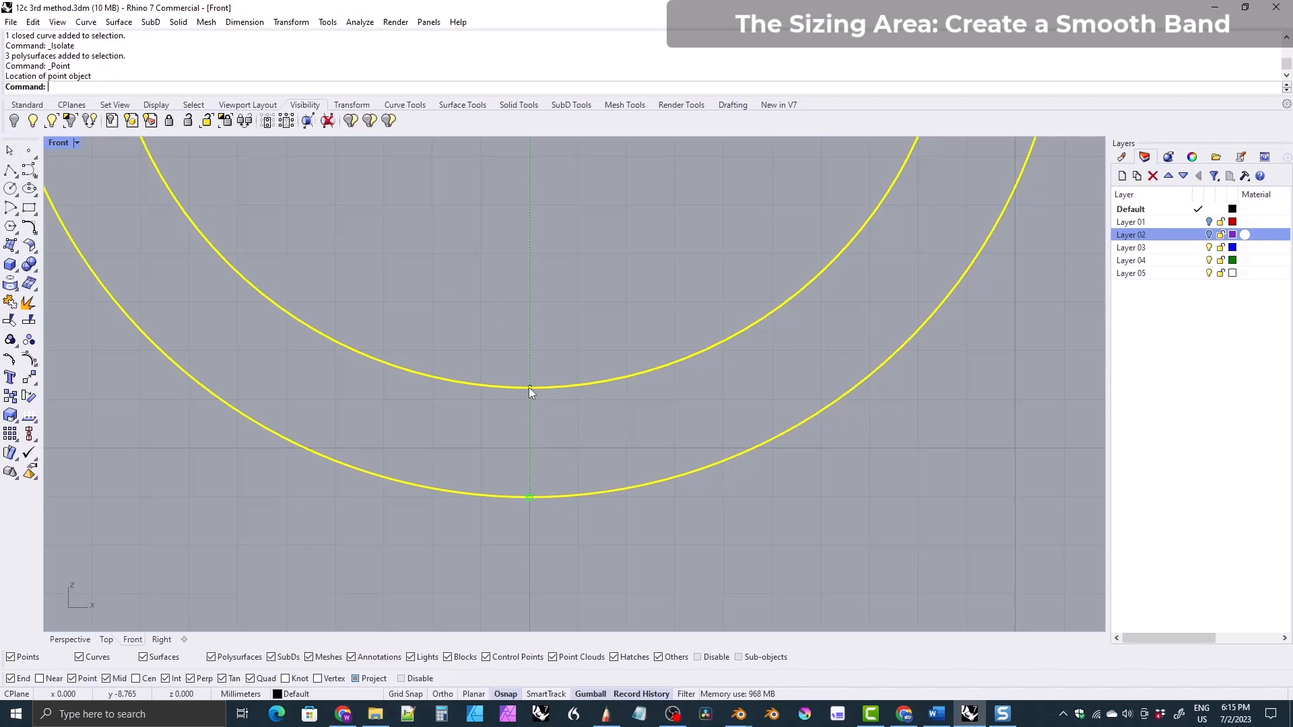
{"action": "right_click", "coordinate": [517, 478]}
{"action": "left_click", "coordinate": [529, 497]}
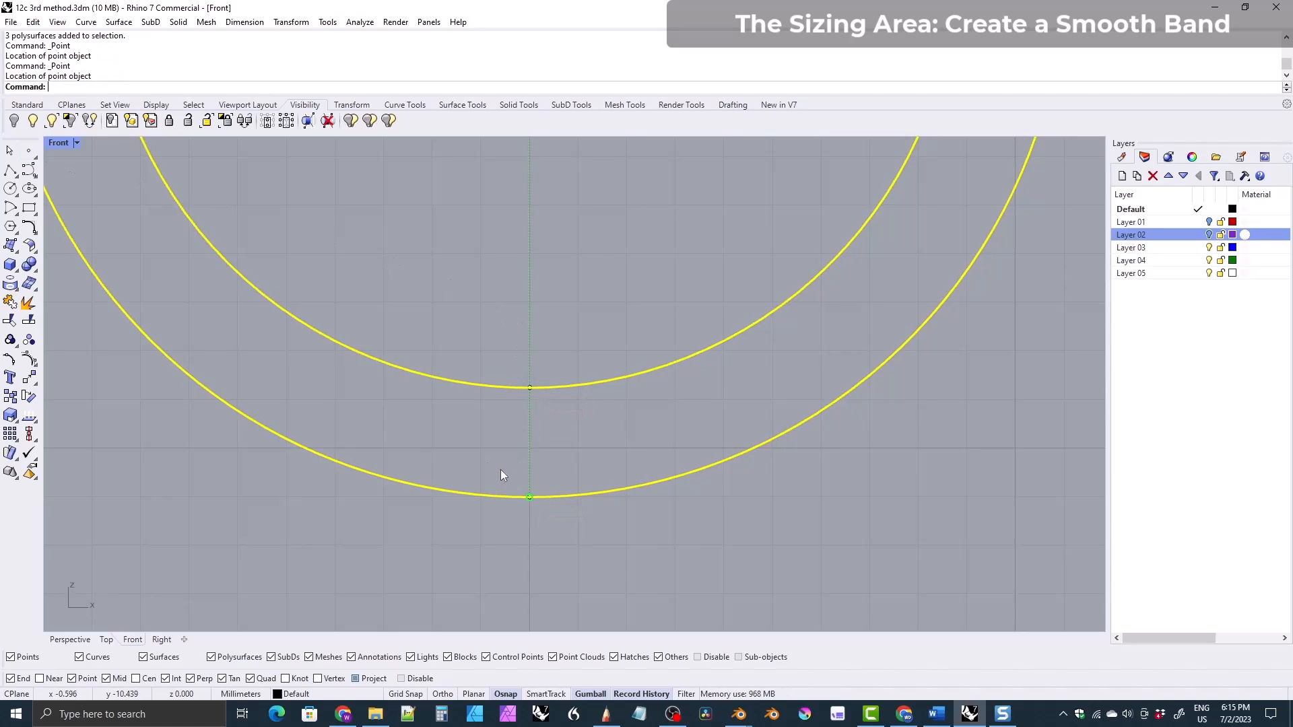
{"action": "key", "text": "Escape"}
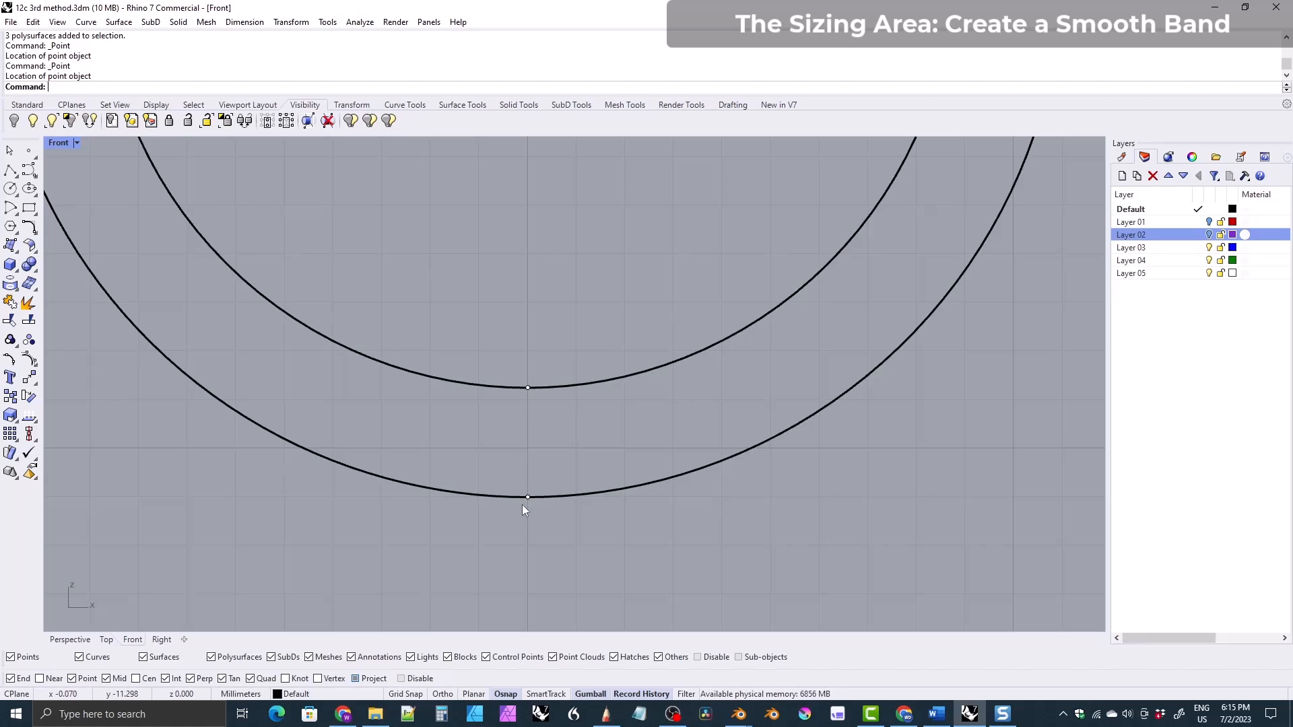
- Change the Front viewport's display mode to Shaded
{"action": "scroll", "coordinate": [508, 456], "scroll_direction": "up", "scroll_amount": 2}
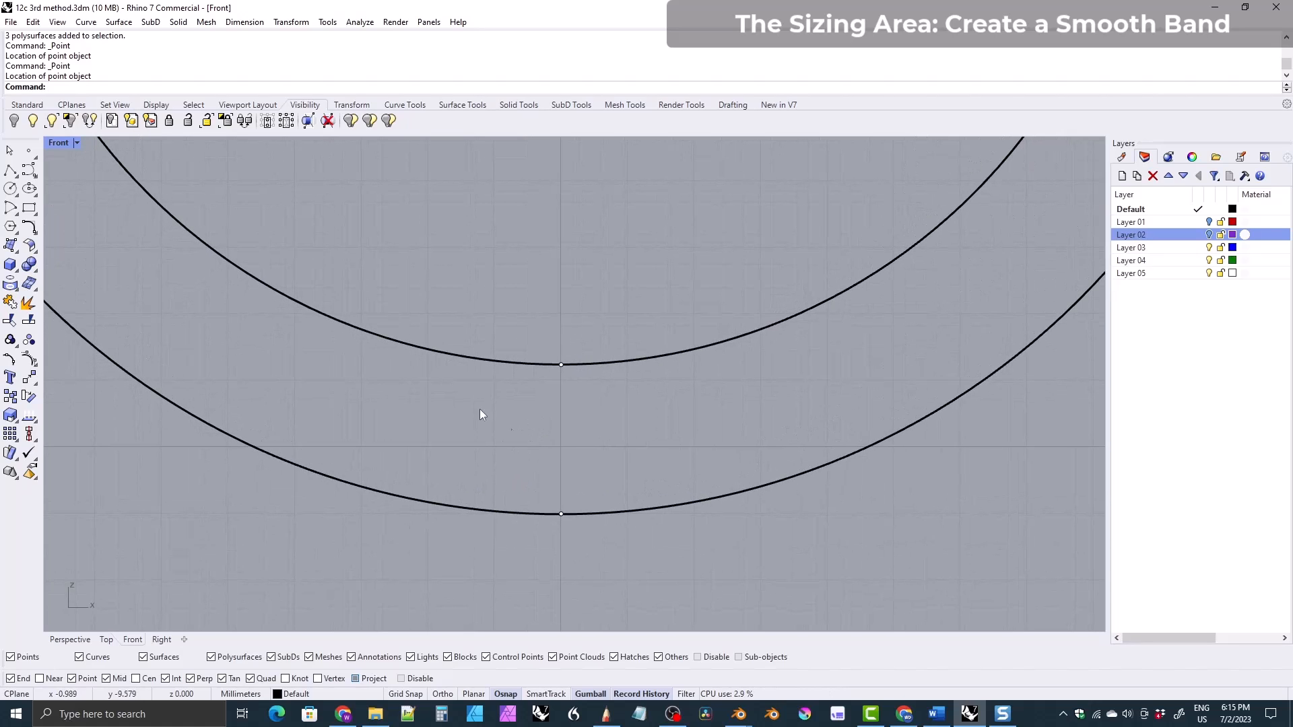
{"action": "left_click", "coordinate": [76, 143]}
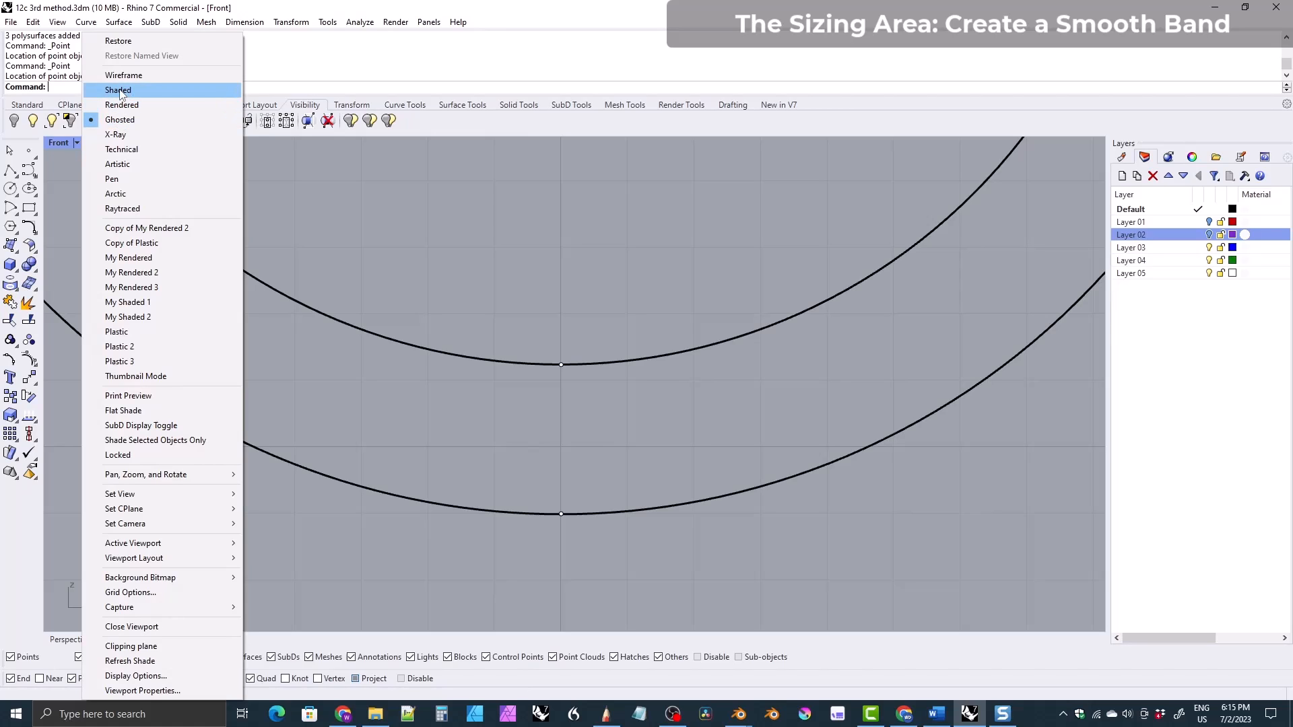
{"action": "left_click", "coordinate": [120, 92]}
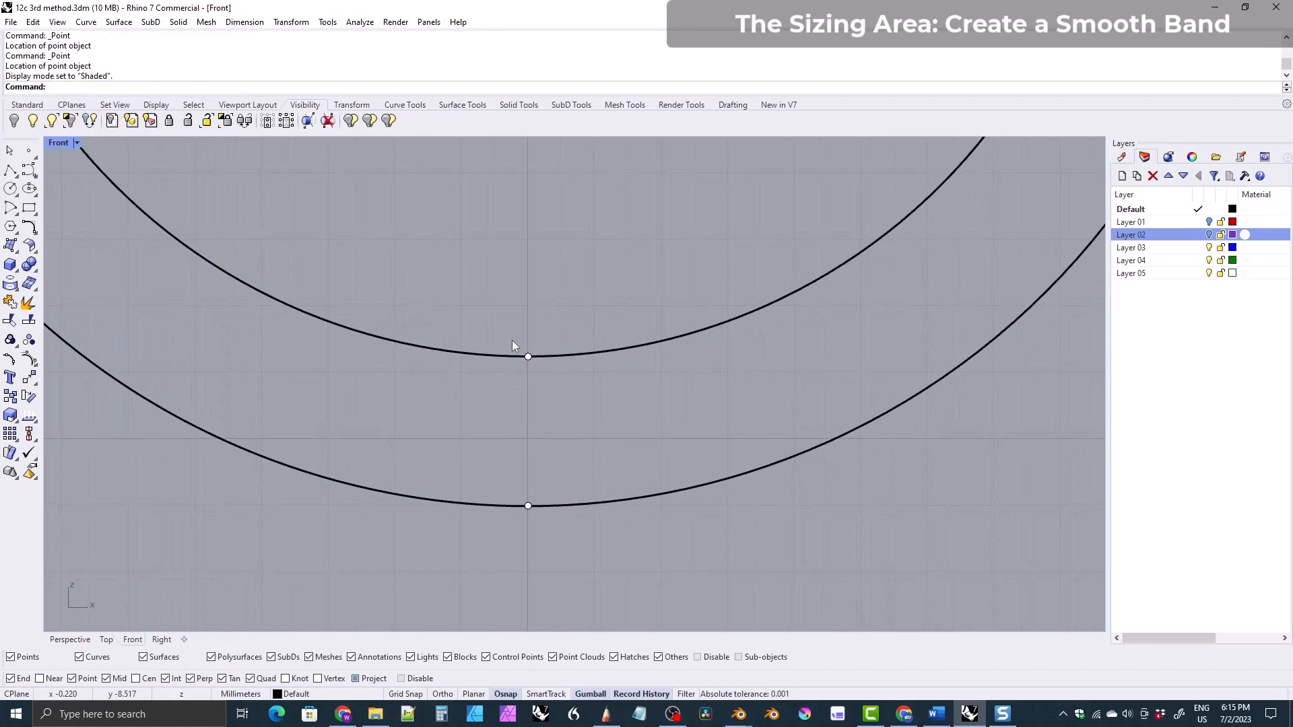
{"action": "mouse_move", "coordinate": [487, 389]}
{"action": "right_mouse_down"}
{"action": "mouse_move", "coordinate": [514, 392]}
{"action": "mouse_move", "coordinate": [503, 403]}
{"action": "right_mouse_up"}
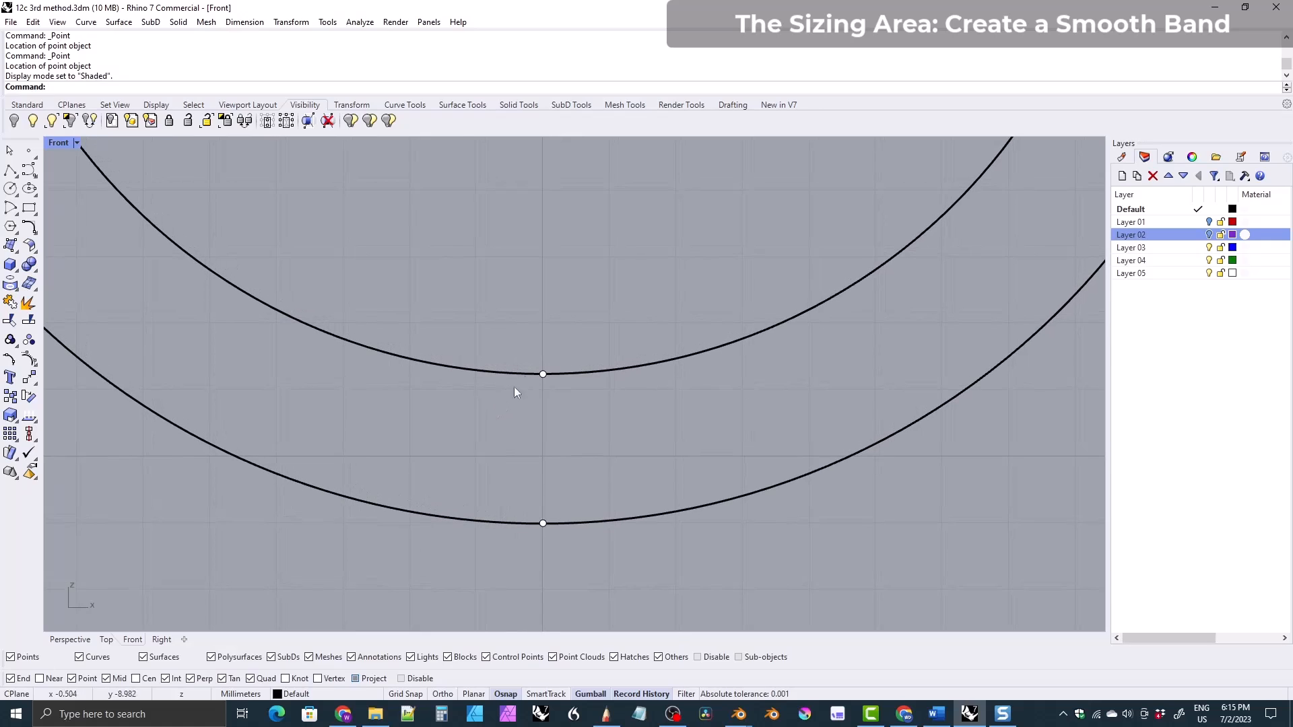
{"action": "left_click", "coordinate": [77, 142]}
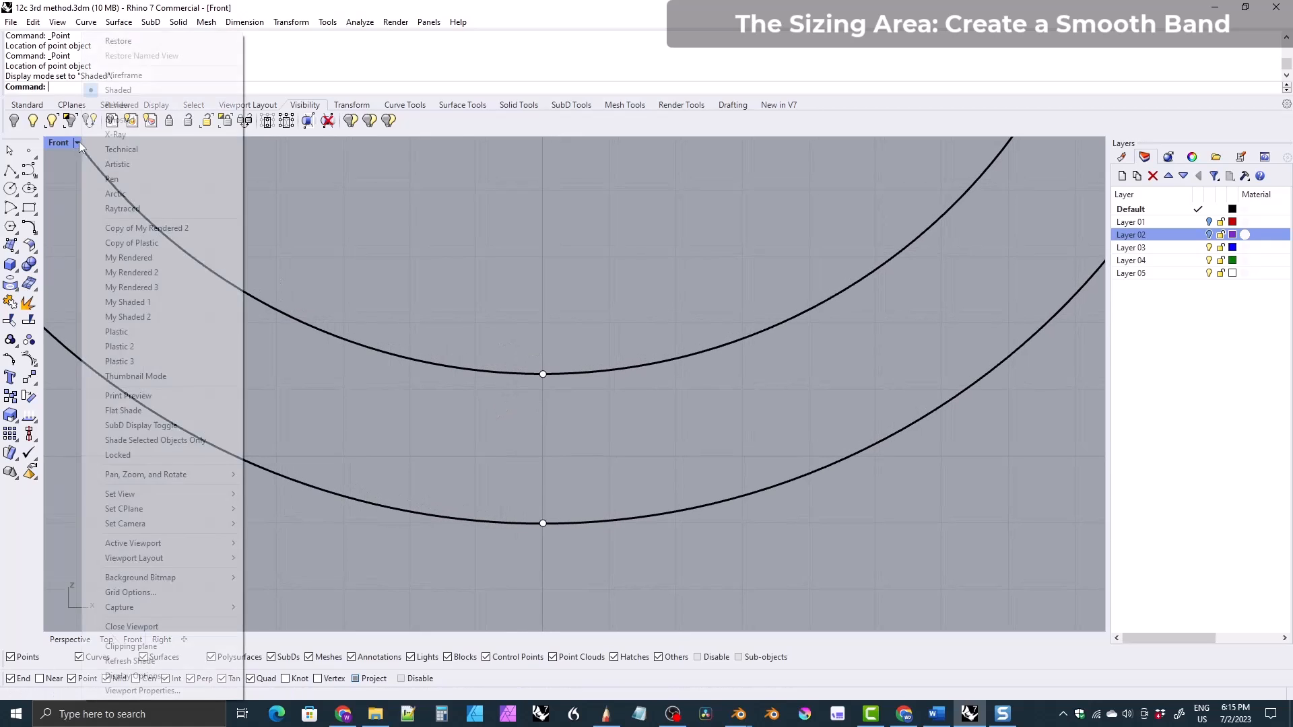
{"action": "left_click", "coordinate": [471, 313]}
{"action": "right_click_drag", "start_coordinate": [438, 313], "coordinate": [441, 330]}
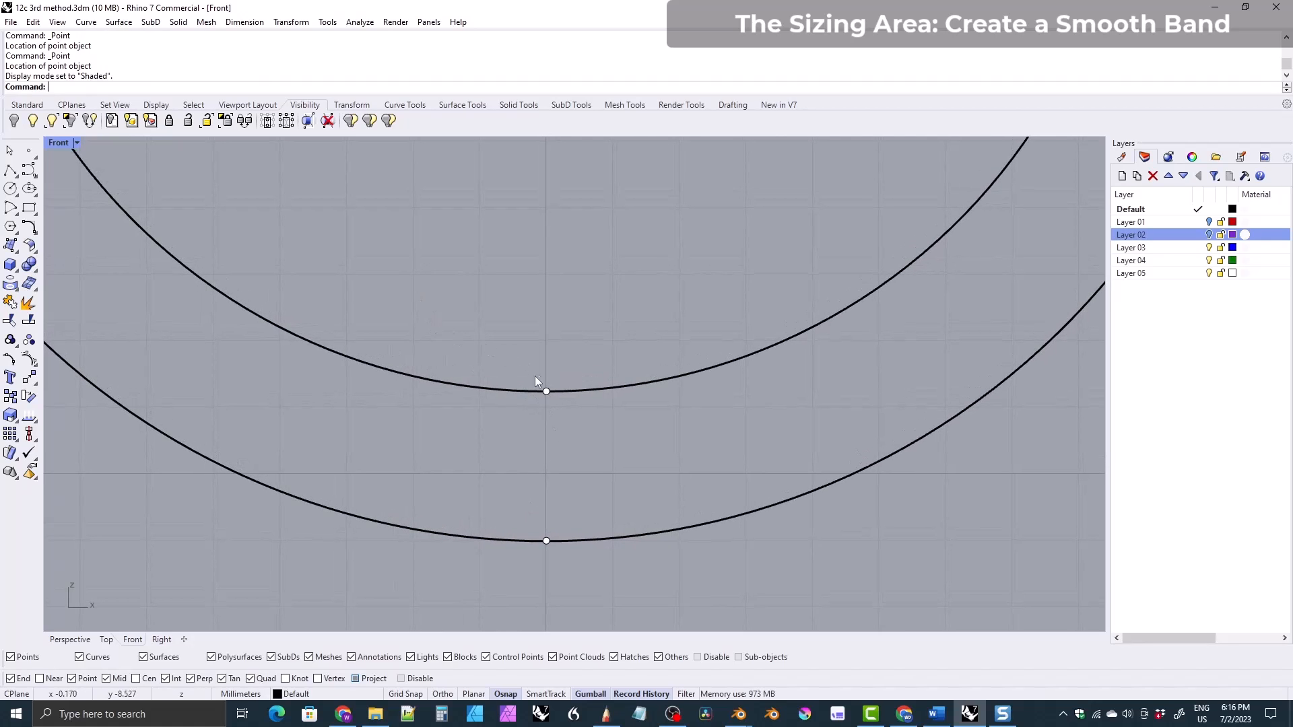
- Select the two quadrant points together and isolate them, hiding both concentric circles
{"action": "scroll", "coordinate": [523, 441], "scroll_direction": "up", "scroll_amount": 2}
{"action": "right_click_drag", "start_coordinate": [518, 432], "coordinate": [501, 372]}
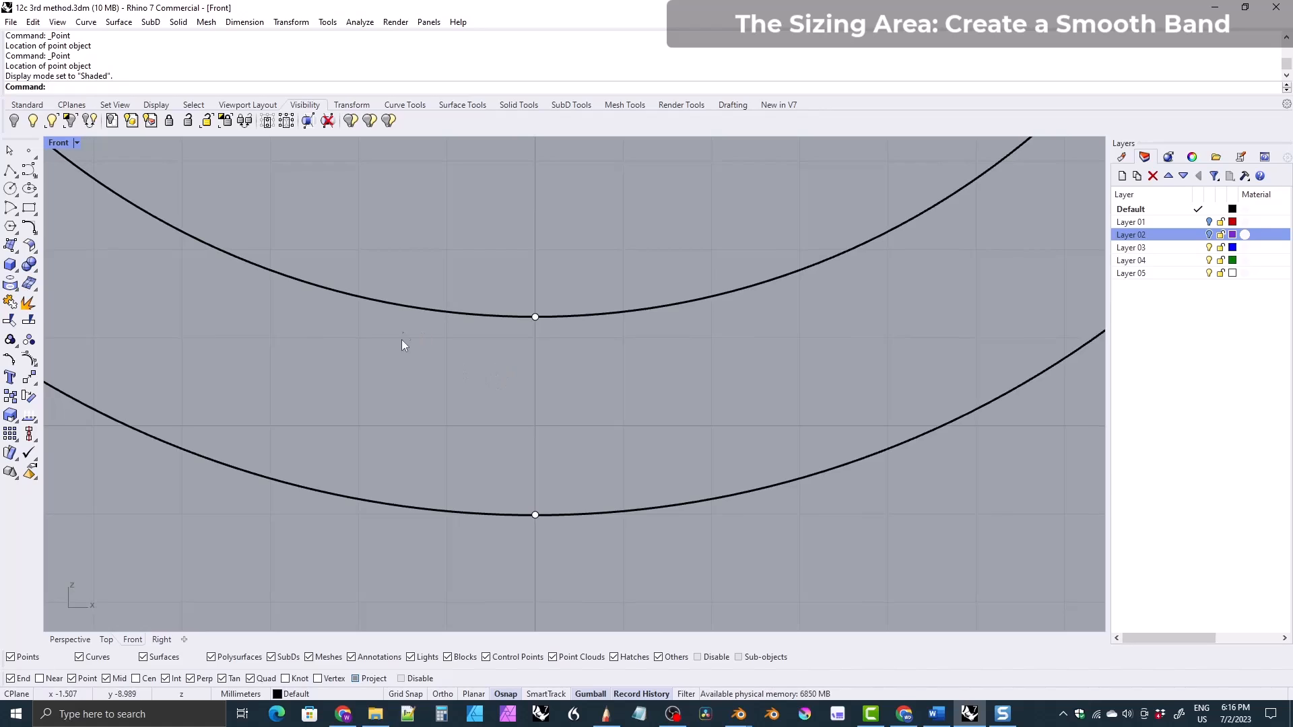
{"action": "left_click_drag", "start_coordinate": [511, 270], "coordinate": [567, 552]}
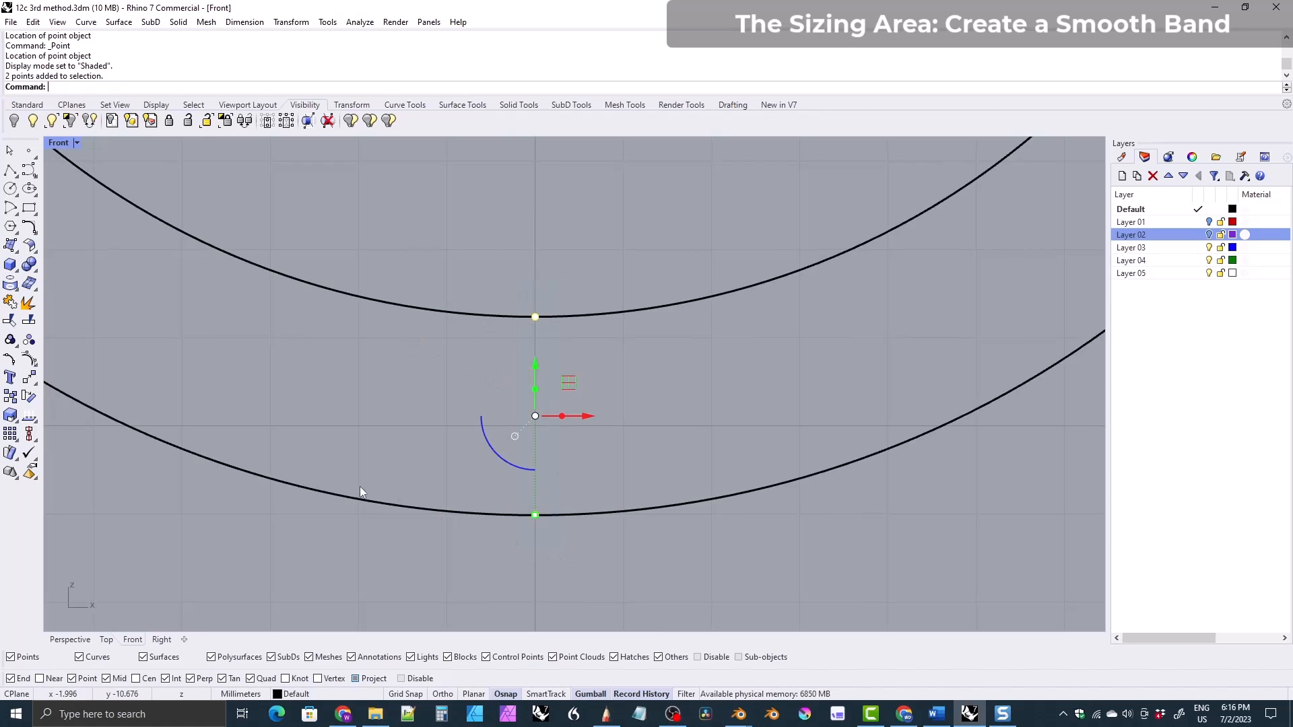
{"action": "left_click", "coordinate": [68, 121]}
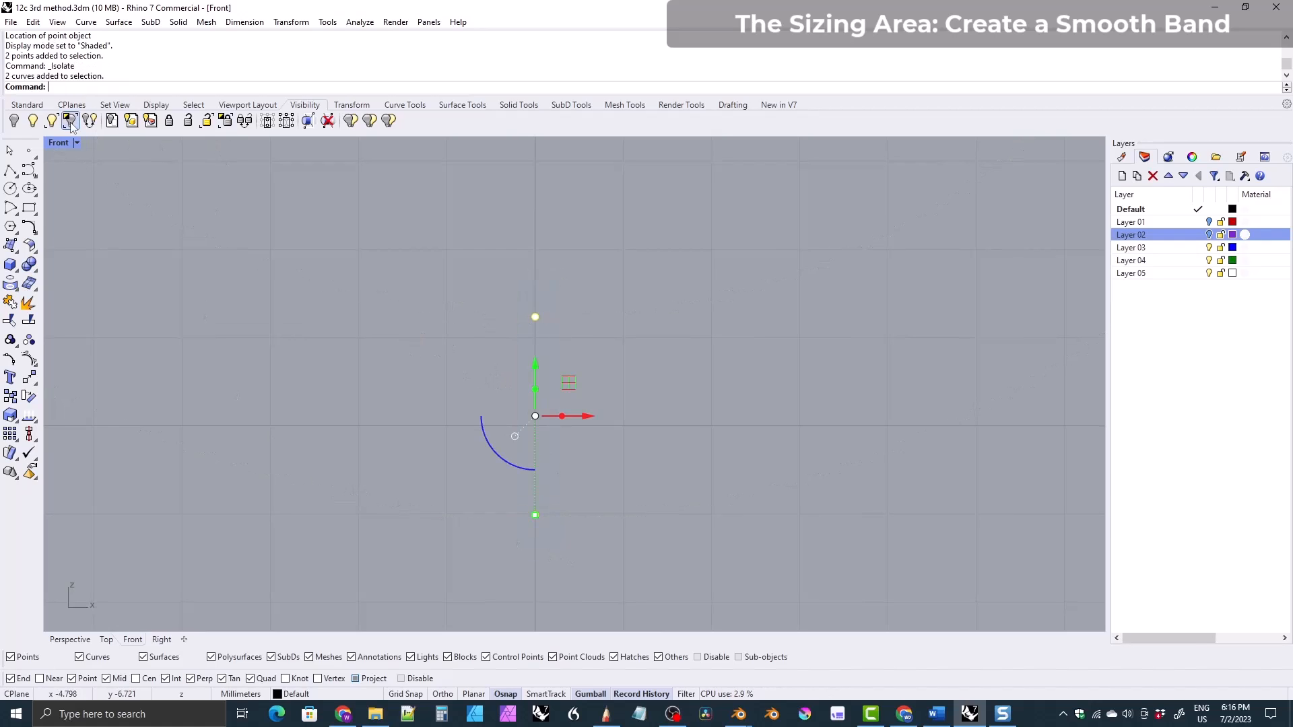
- In the Right view, draw a 2Point circle whose diameter runs from the upper point to the lower point, and select it
{"action": "left_click", "coordinate": [160, 640]}
{"action": "right_click_drag", "start_coordinate": [450, 511], "coordinate": [446, 367]}
{"action": "scroll", "coordinate": [519, 423], "scroll_direction": "up", "scroll_amount": 8}
{"action": "right_click_drag", "start_coordinate": [576, 465], "coordinate": [543, 368]}
{"action": "scroll", "coordinate": [573, 336], "scroll_direction": "up", "scroll_amount": 4}
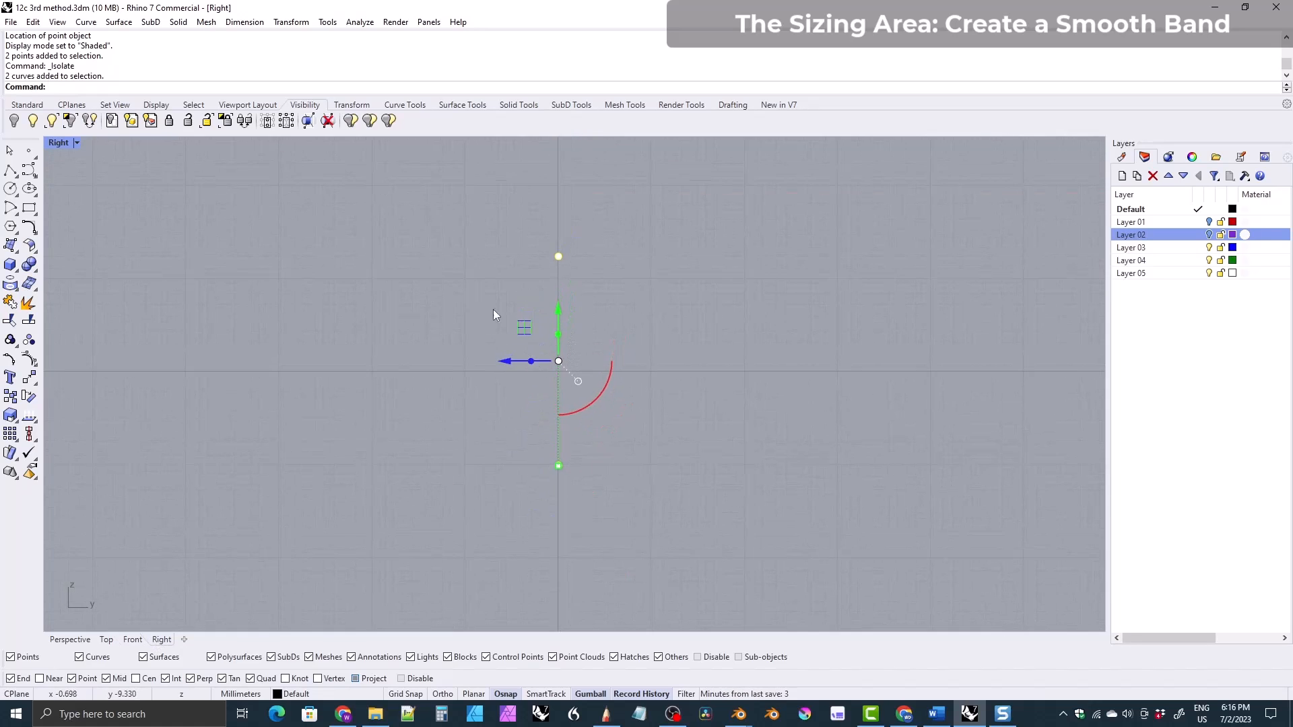
{"action": "left_click", "coordinate": [410, 106]}
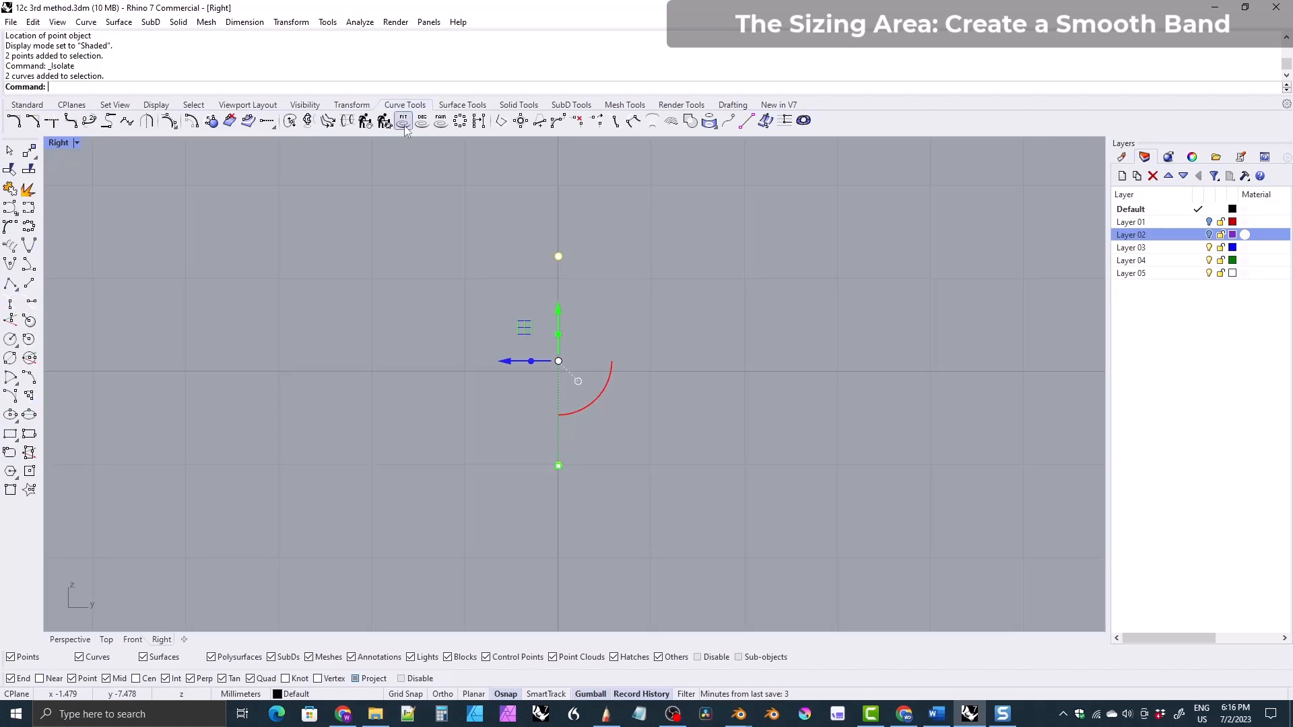
{"action": "left_click", "coordinate": [10, 340]}
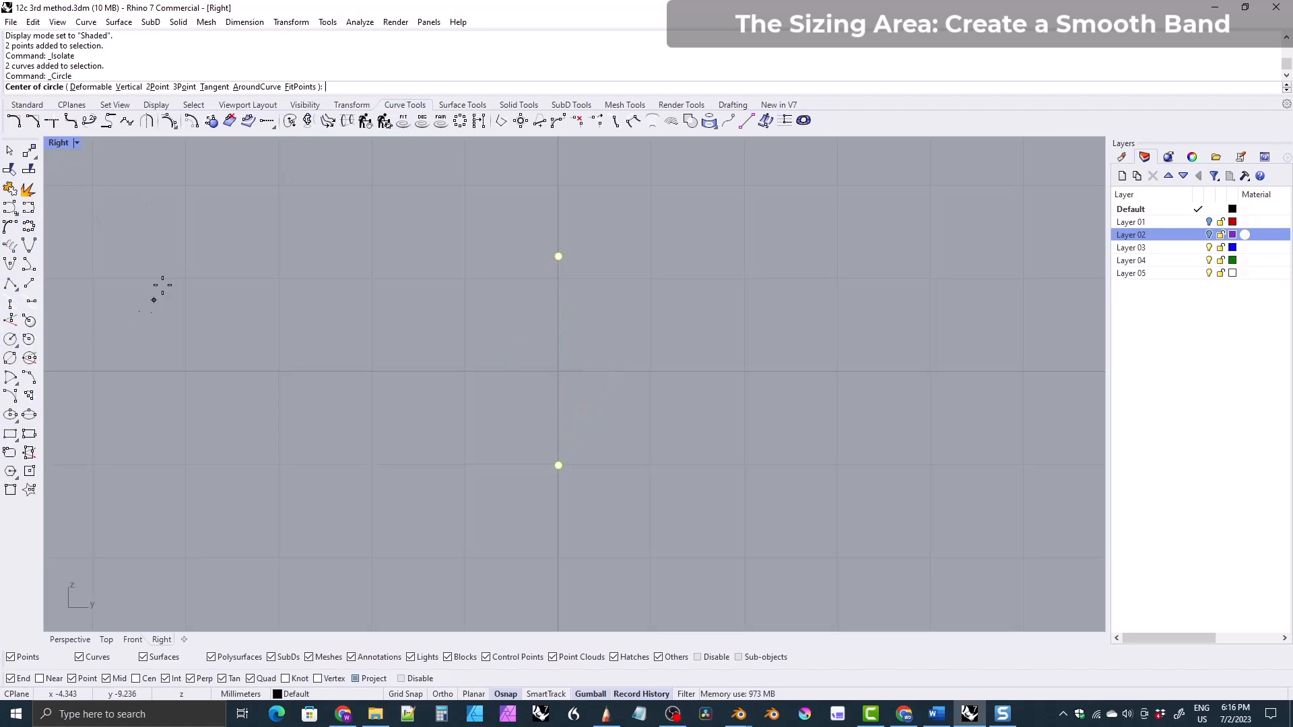
{"action": "left_click", "coordinate": [157, 88]}
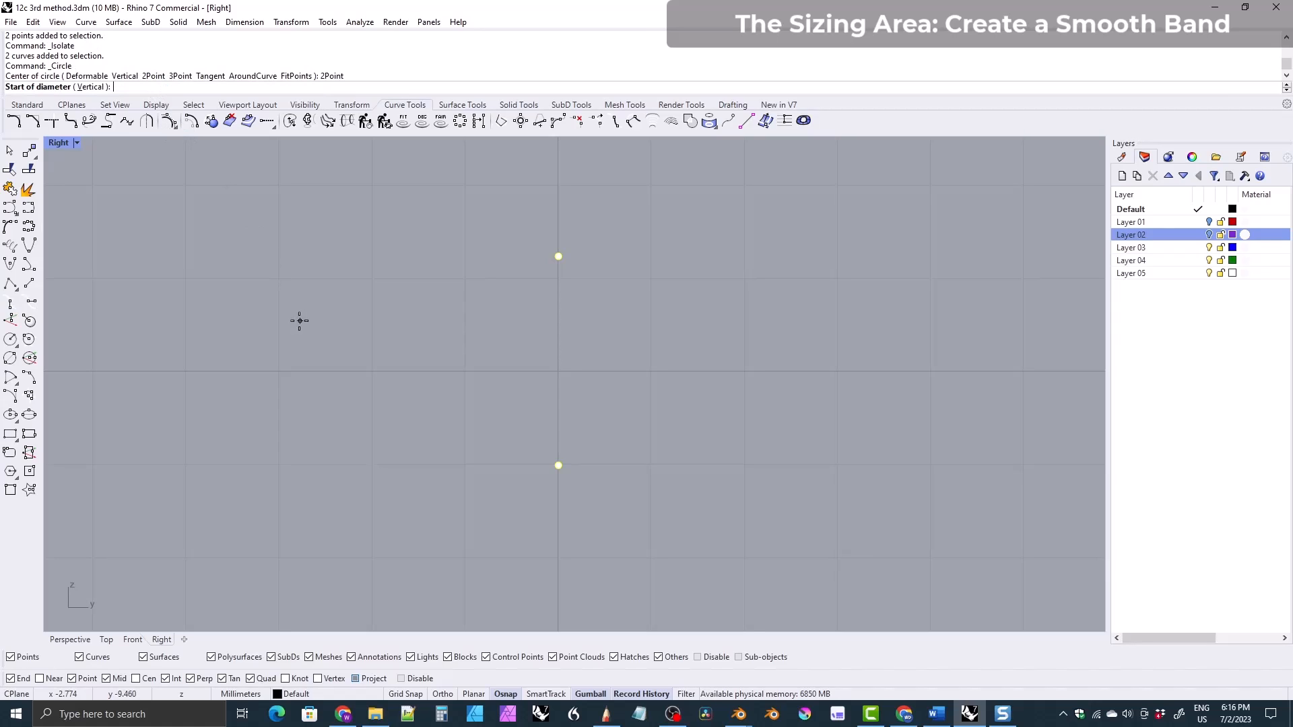
{"action": "left_click", "coordinate": [559, 257]}
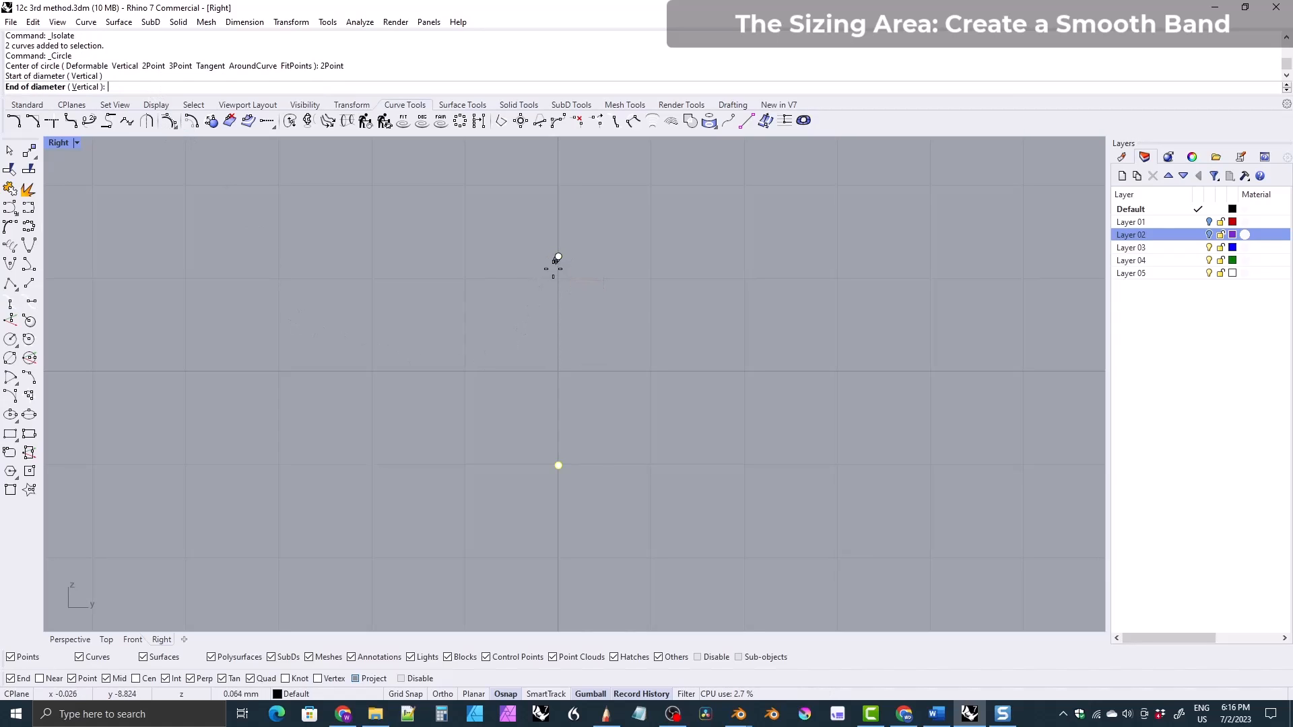
{"action": "left_click", "coordinate": [558, 465]}
{"action": "right_click_drag", "start_coordinate": [438, 394], "coordinate": [401, 402]}
{"action": "left_click", "coordinate": [455, 451]}
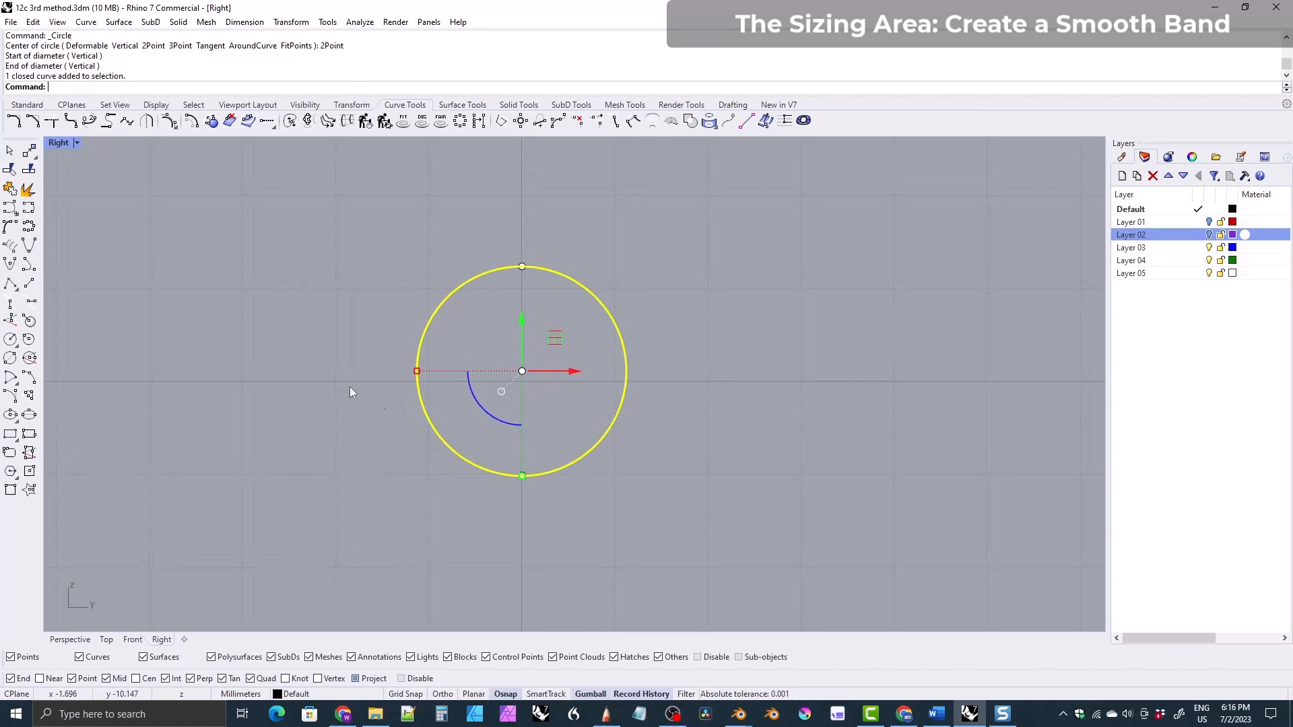
- Split the circle at its two diameter points and delete the right half along with both points
{"action": "left_click", "coordinate": [29, 170]}
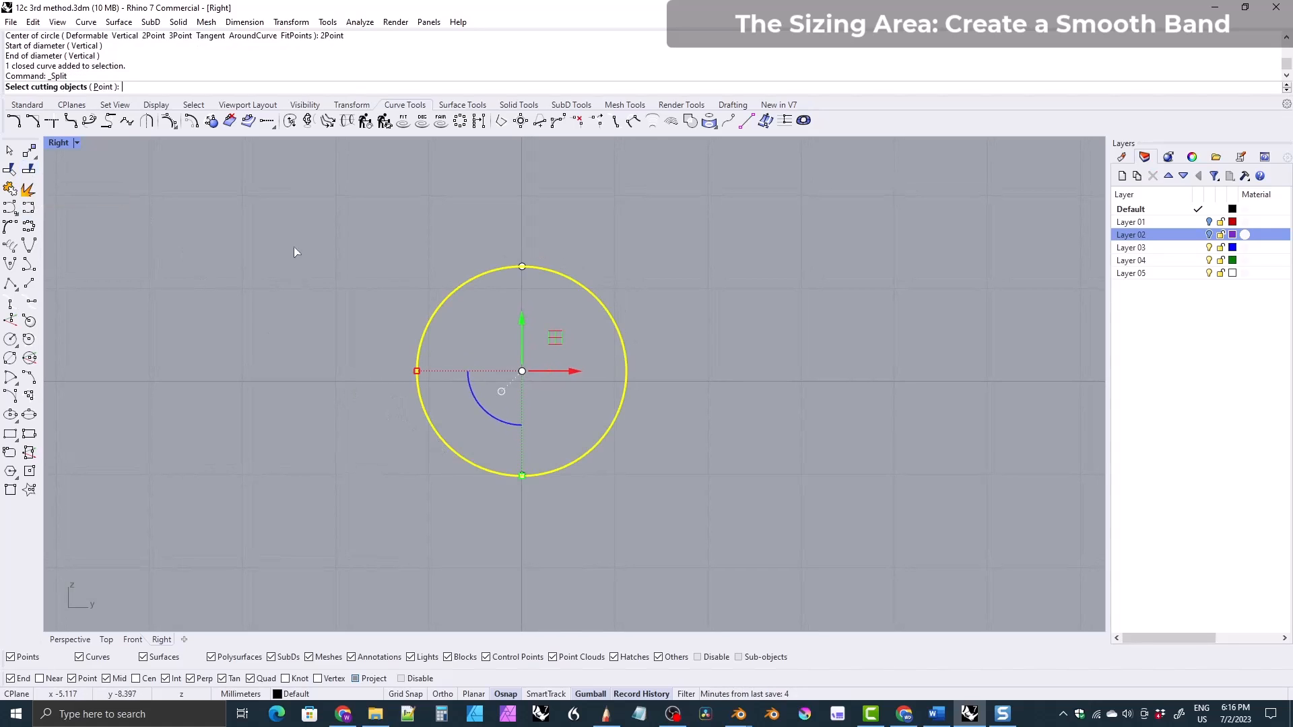
{"action": "left_click_drag", "start_coordinate": [530, 355], "coordinate": [555, 515]}
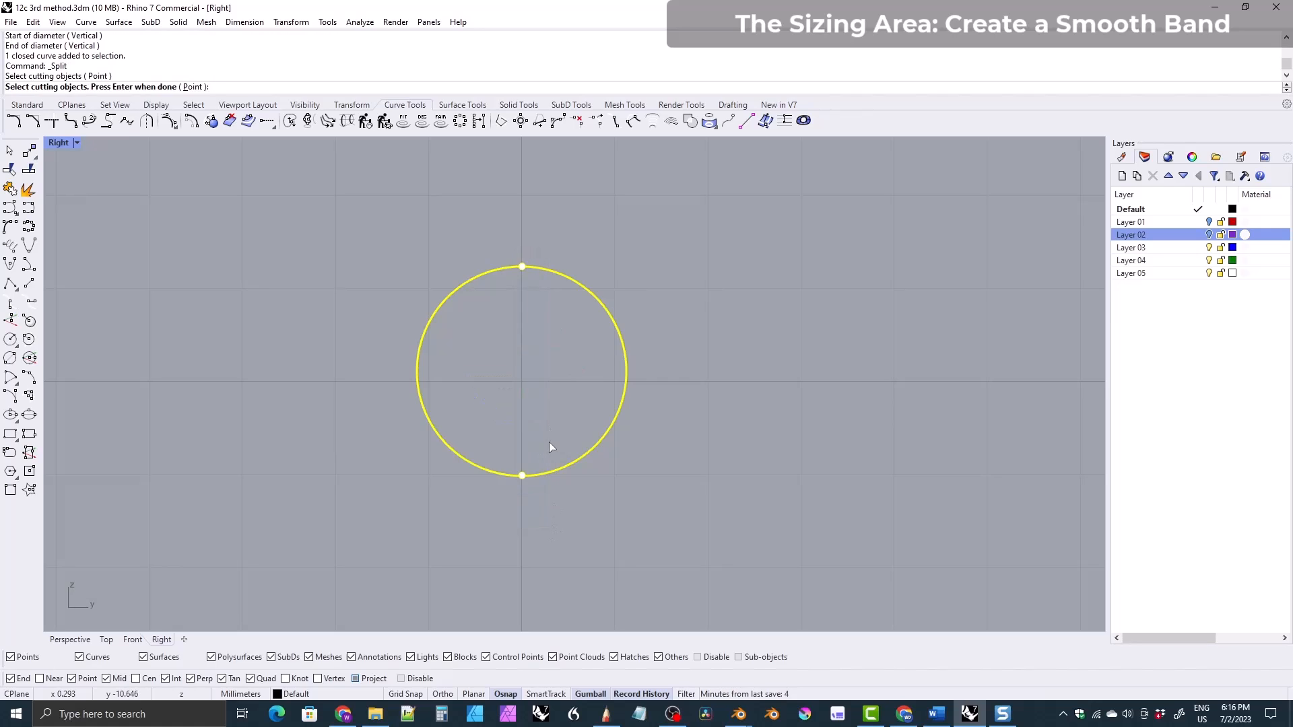
{"action": "key", "text": "Return"}
{"action": "left_click_drag", "start_coordinate": [507, 257], "coordinate": [654, 524]}
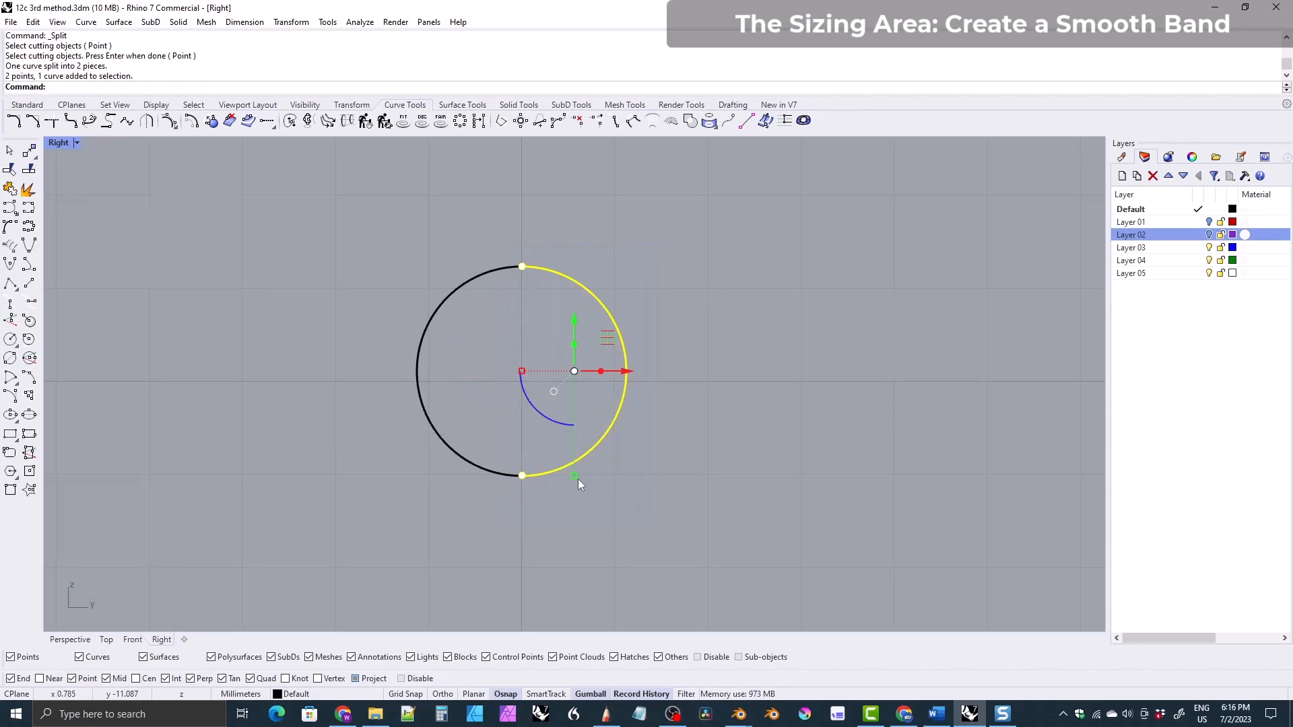
{"action": "key", "text": "Delete"}
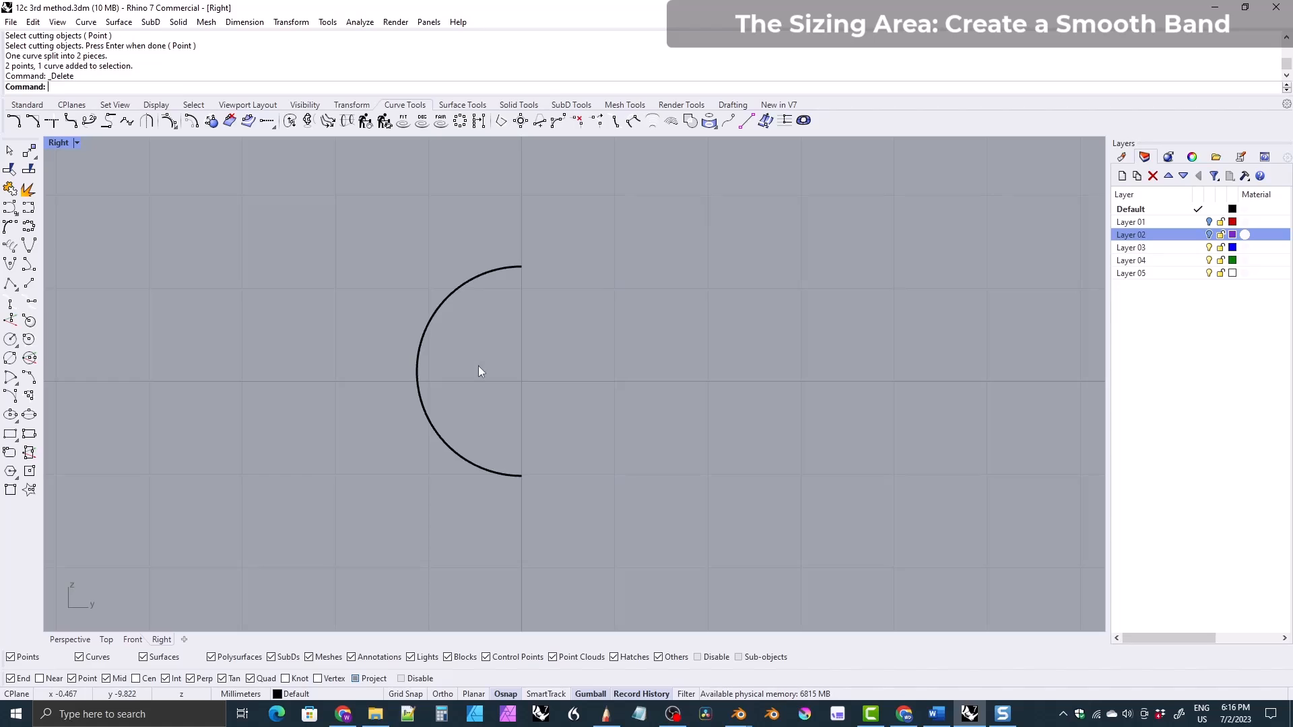
- Show the hidden objects and move the half circle horizontally so its arc sits at the braid's left edge
{"action": "left_click", "coordinate": [305, 105]}
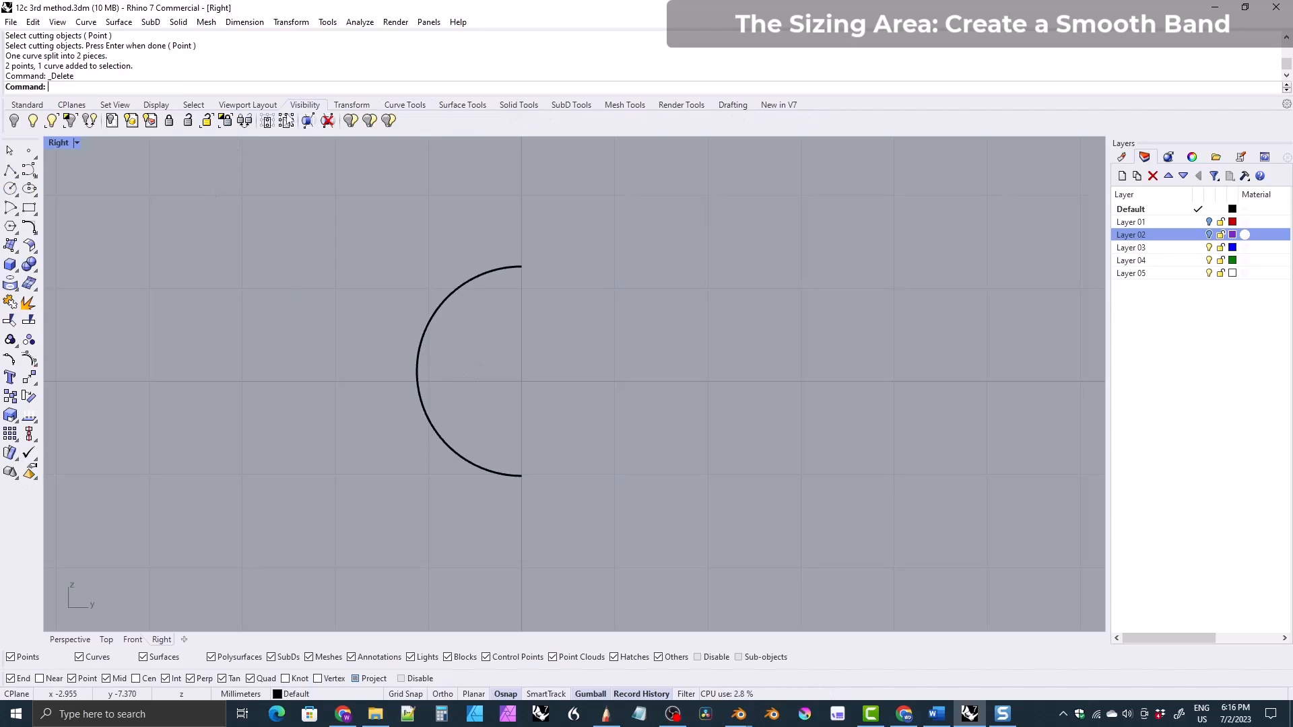
{"action": "left_click", "coordinate": [32, 121]}
{"action": "left_click", "coordinate": [488, 463]}
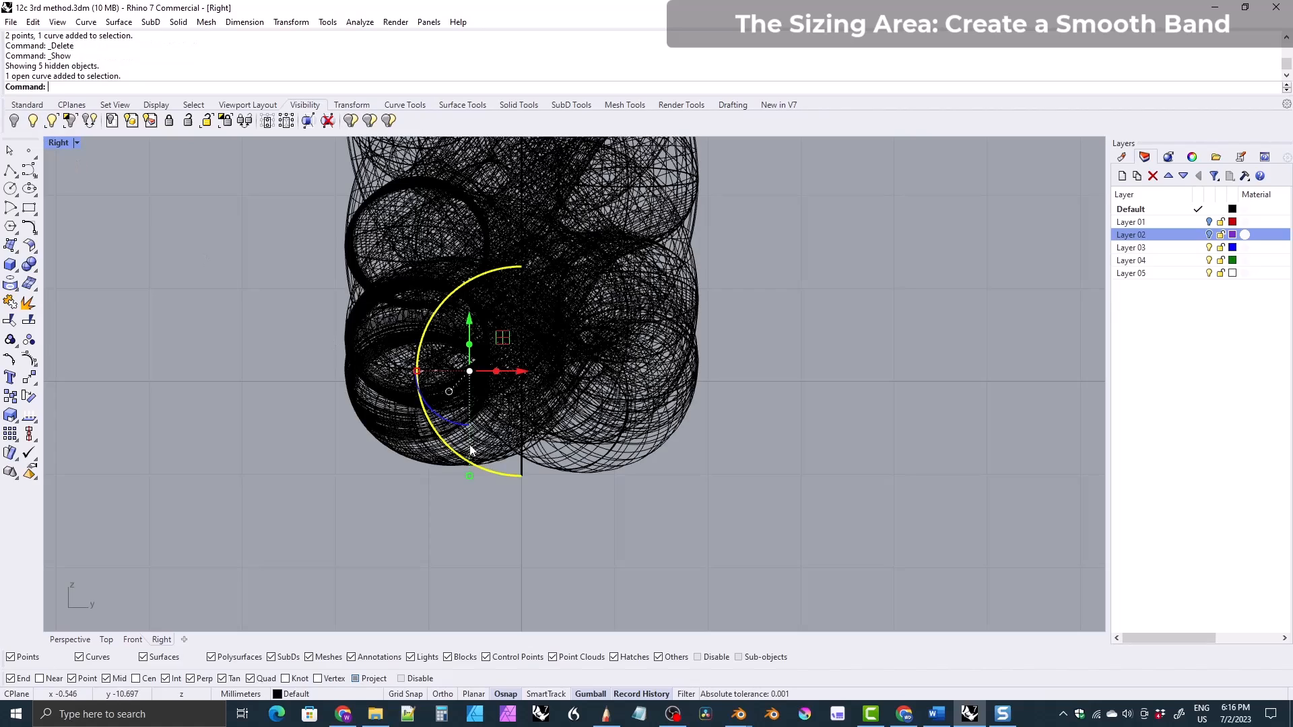
{"action": "right_click_drag", "start_coordinate": [469, 395], "coordinate": [512, 401]}
{"action": "scroll", "coordinate": [512, 401], "scroll_direction": "up", "scroll_amount": 3}
{"action": "left_click_drag", "start_coordinate": [542, 381], "coordinate": [417, 381]}
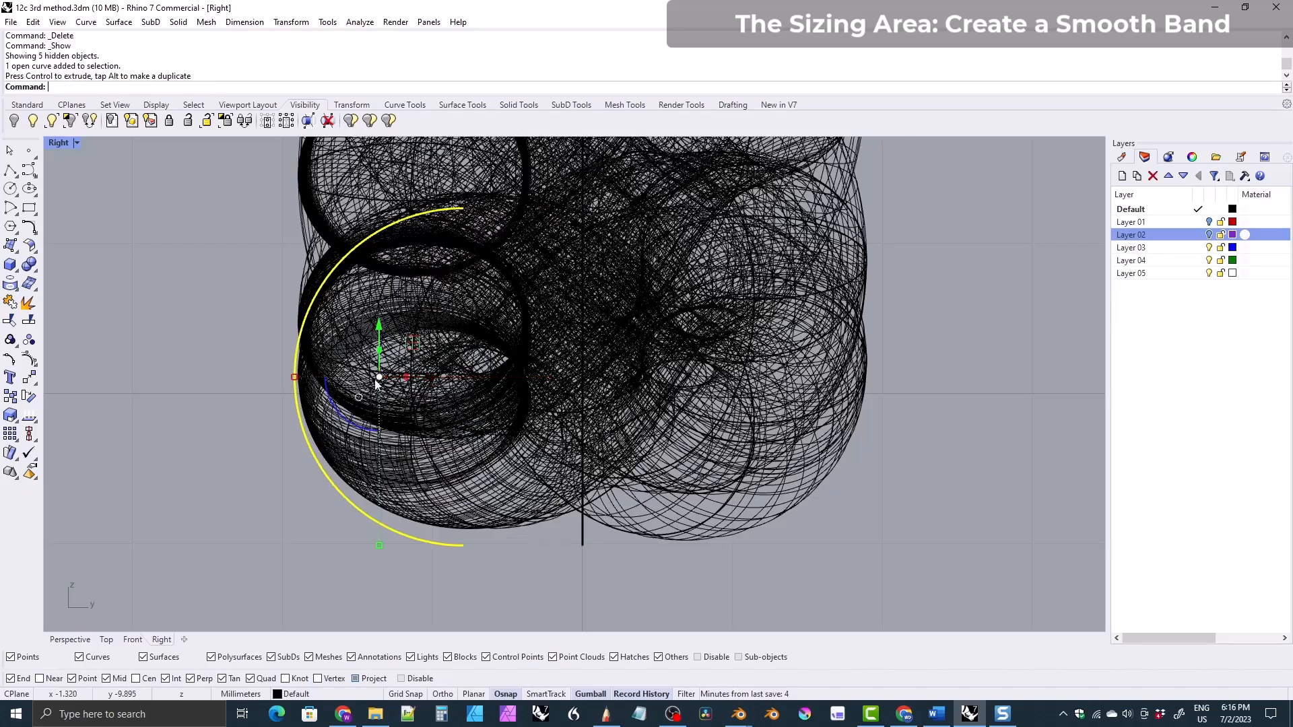
{"action": "scroll", "coordinate": [276, 337], "scroll_direction": "up", "scroll_amount": 5}
{"action": "scroll", "coordinate": [276, 337], "scroll_direction": "up", "scroll_amount": 1}
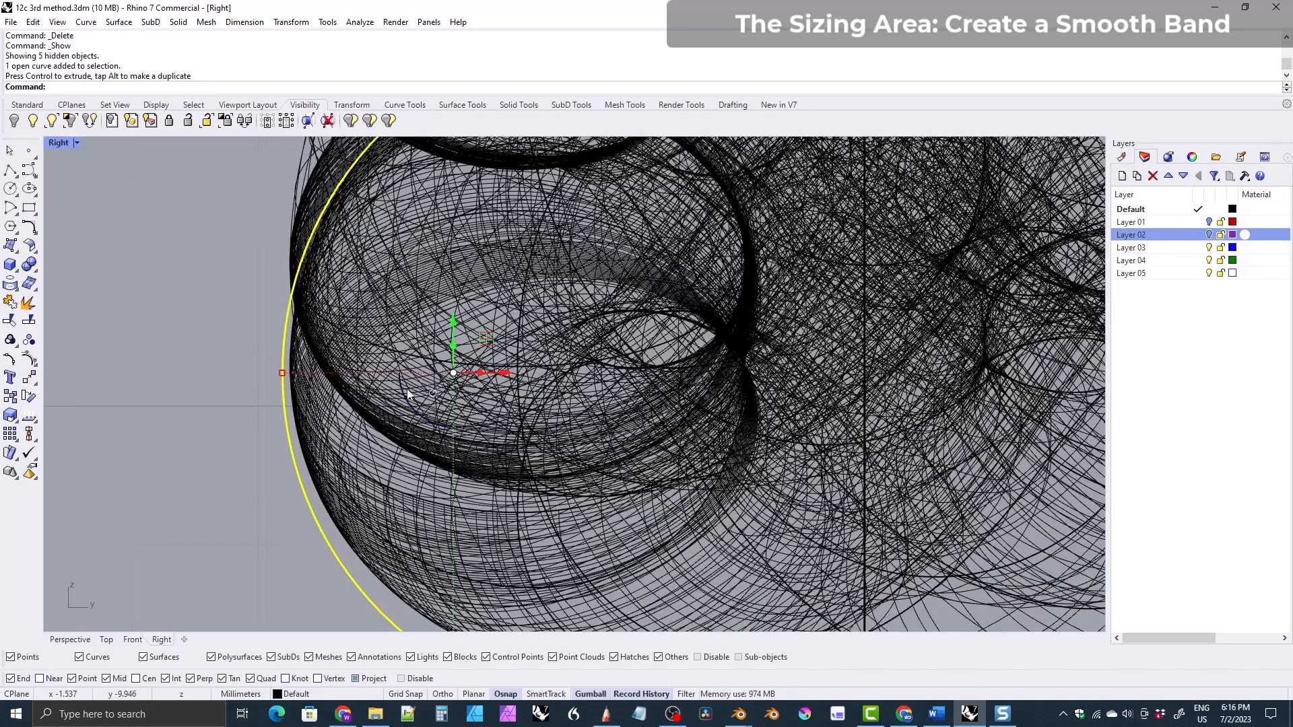
{"action": "left_click_drag", "start_coordinate": [504, 375], "coordinate": [504, 375]}
{"action": "scroll", "coordinate": [402, 254], "scroll_direction": "down", "scroll_amount": 10}
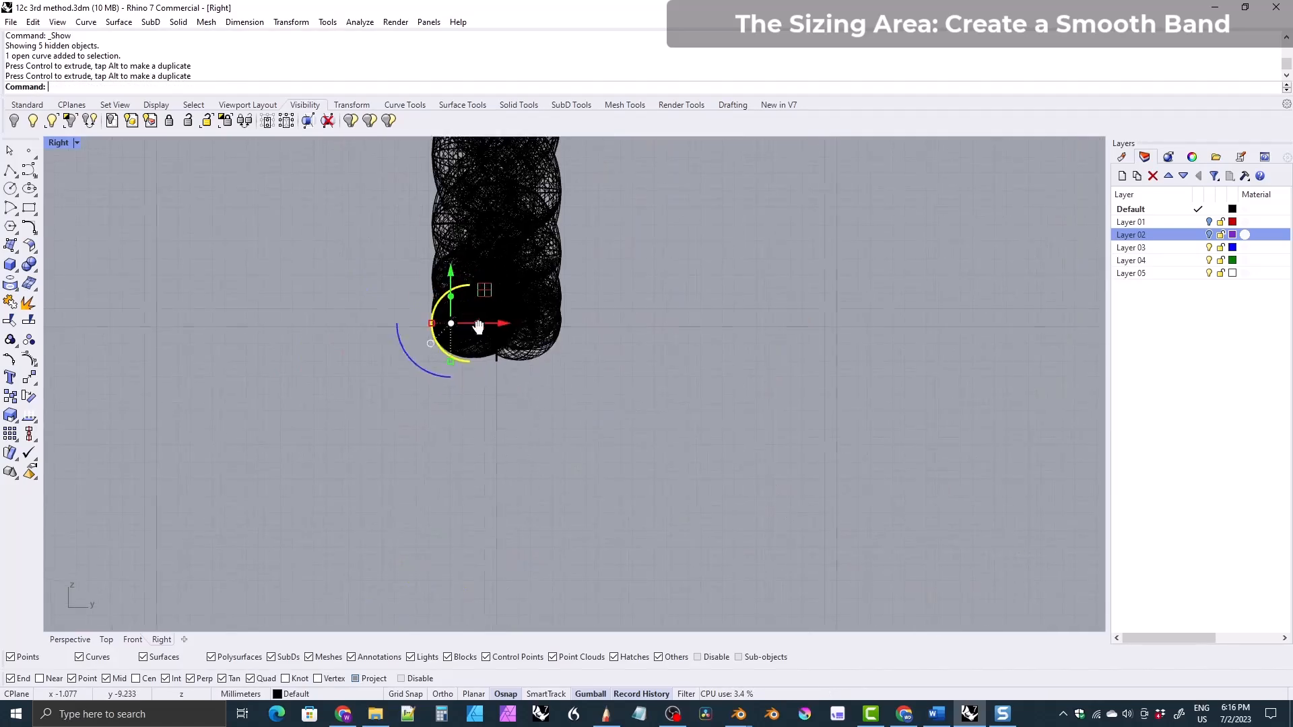
{"action": "right_click_drag", "start_coordinate": [483, 329], "coordinate": [510, 392]}
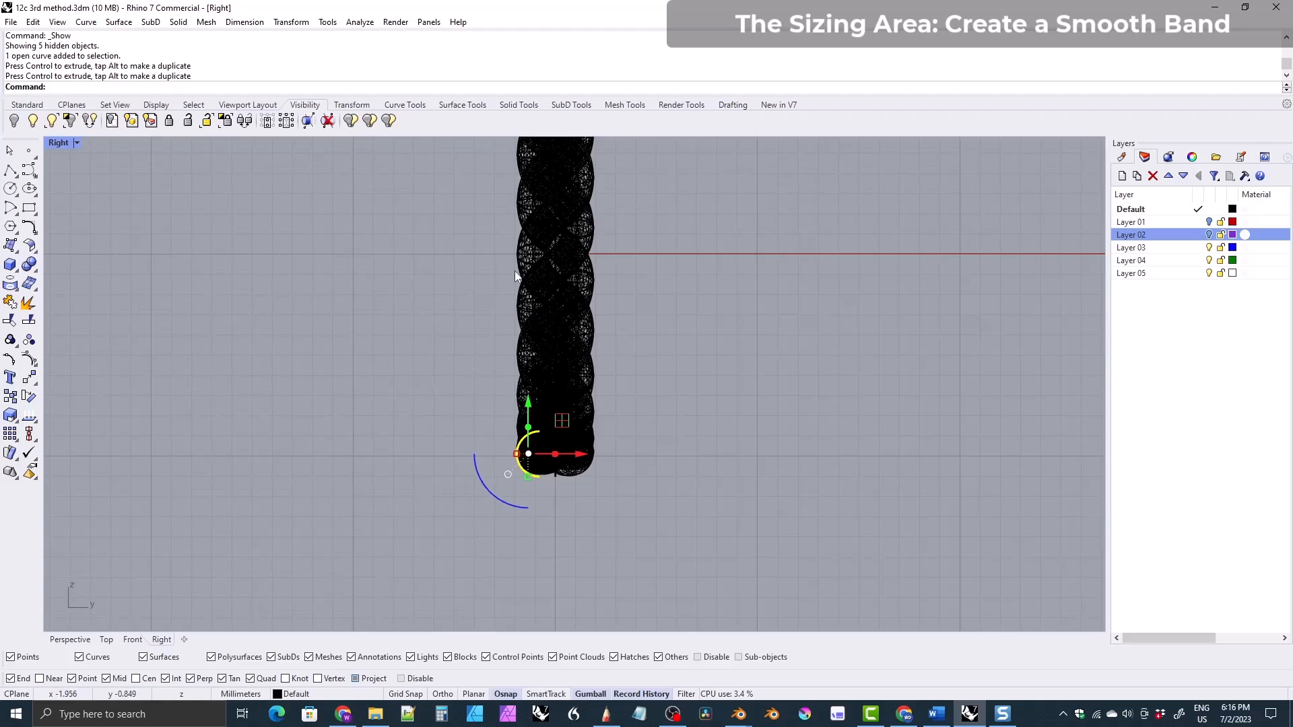
- Revolve the half circle 360 degrees with start angle 0 around a horizontal axis starting at the origin (0)
{"action": "left_click", "coordinate": [671, 158]}
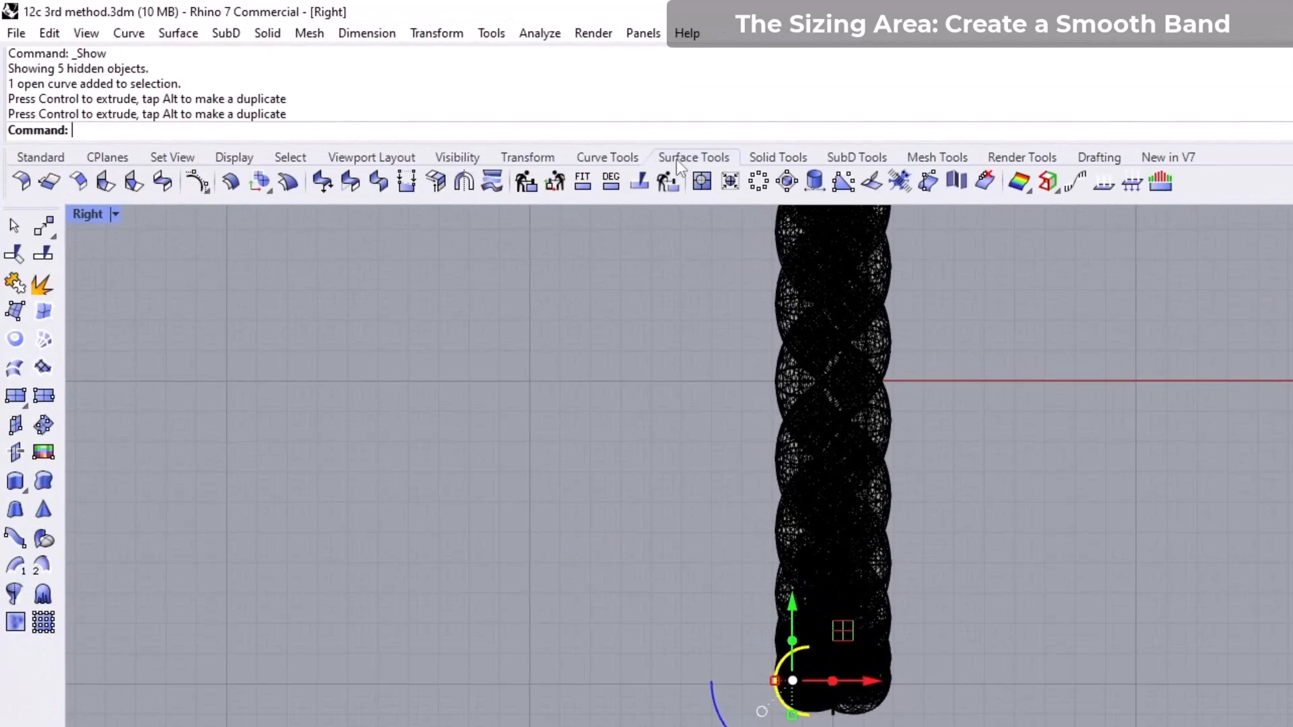
{"action": "left_click", "coordinate": [13, 595]}
{"action": "right_click_drag", "start_coordinate": [489, 426], "coordinate": [548, 512]}
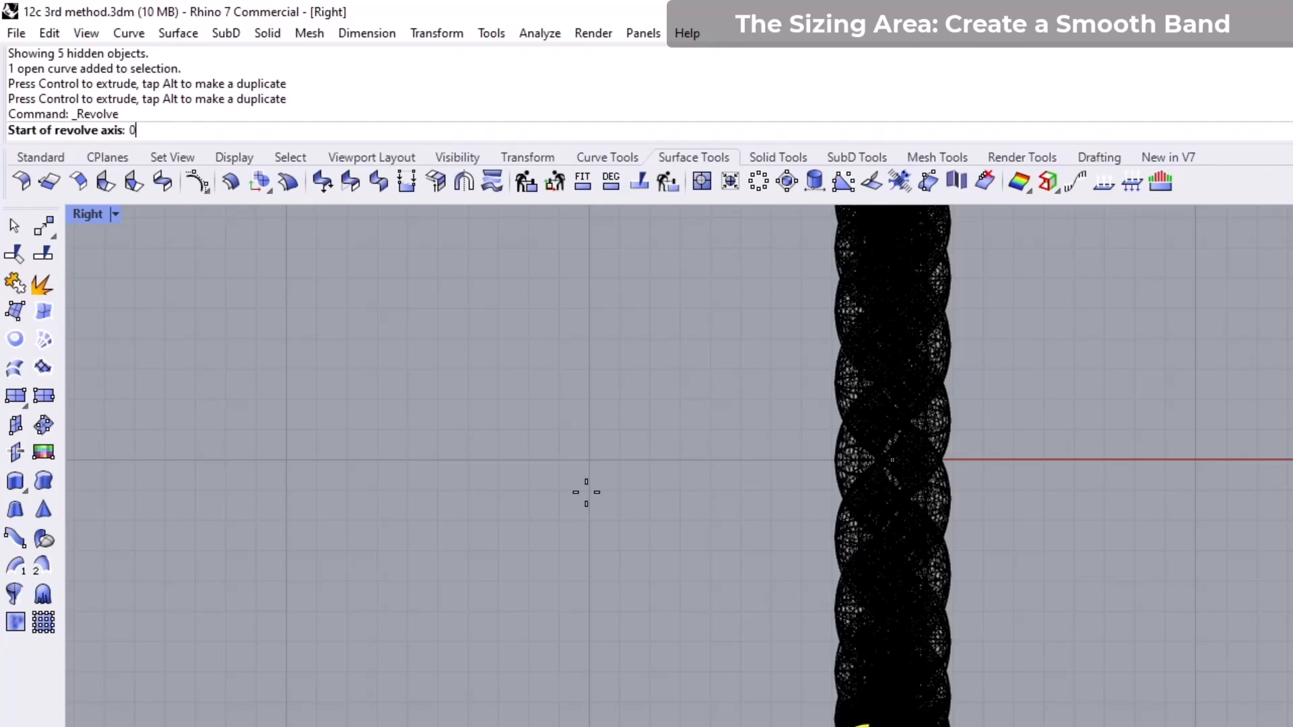
{"action": "type", "text": "0"}
{"action": "key", "text": "Return"}
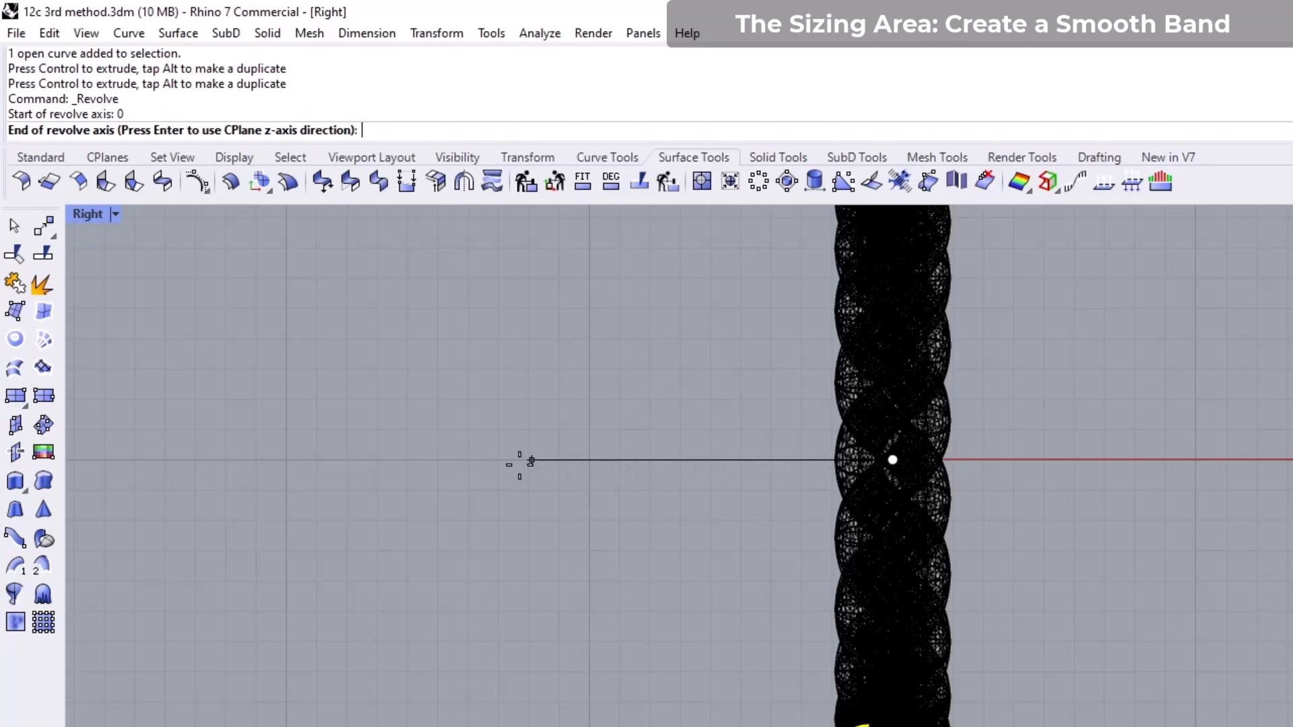
{"action": "left_click", "coordinate": [482, 460]}
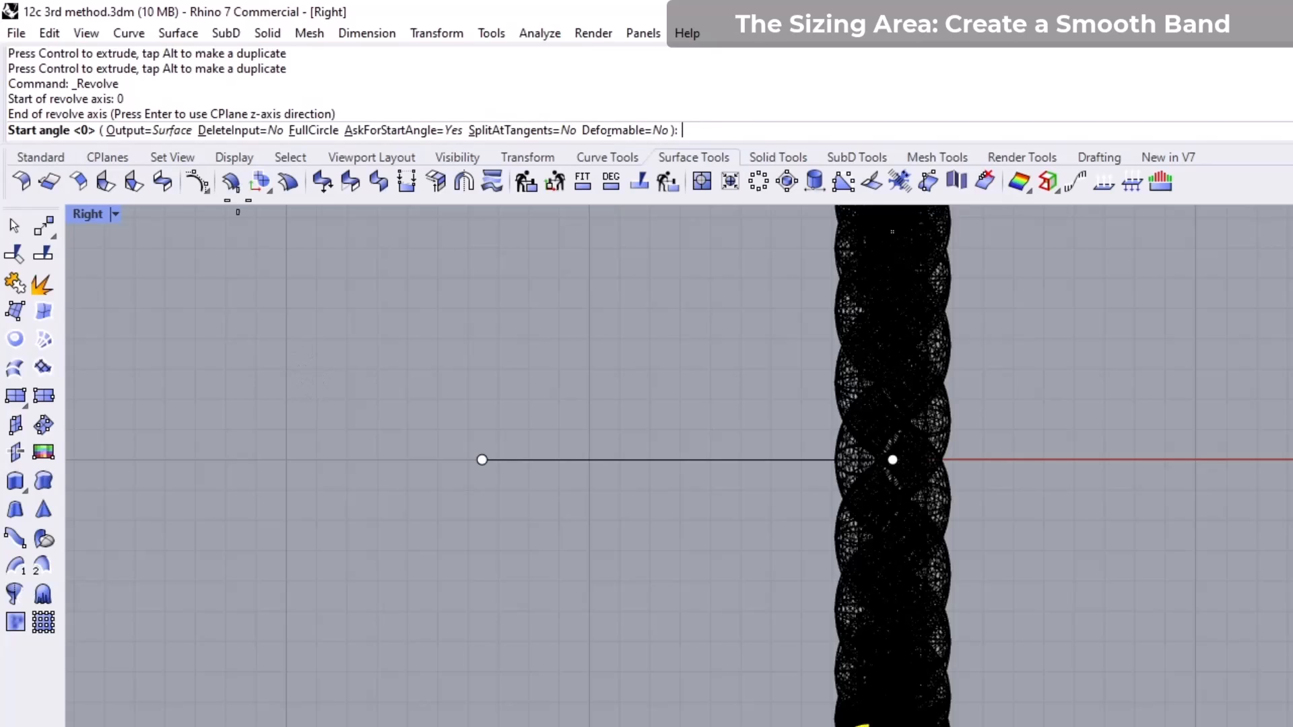
{"action": "key", "text": "Return"}
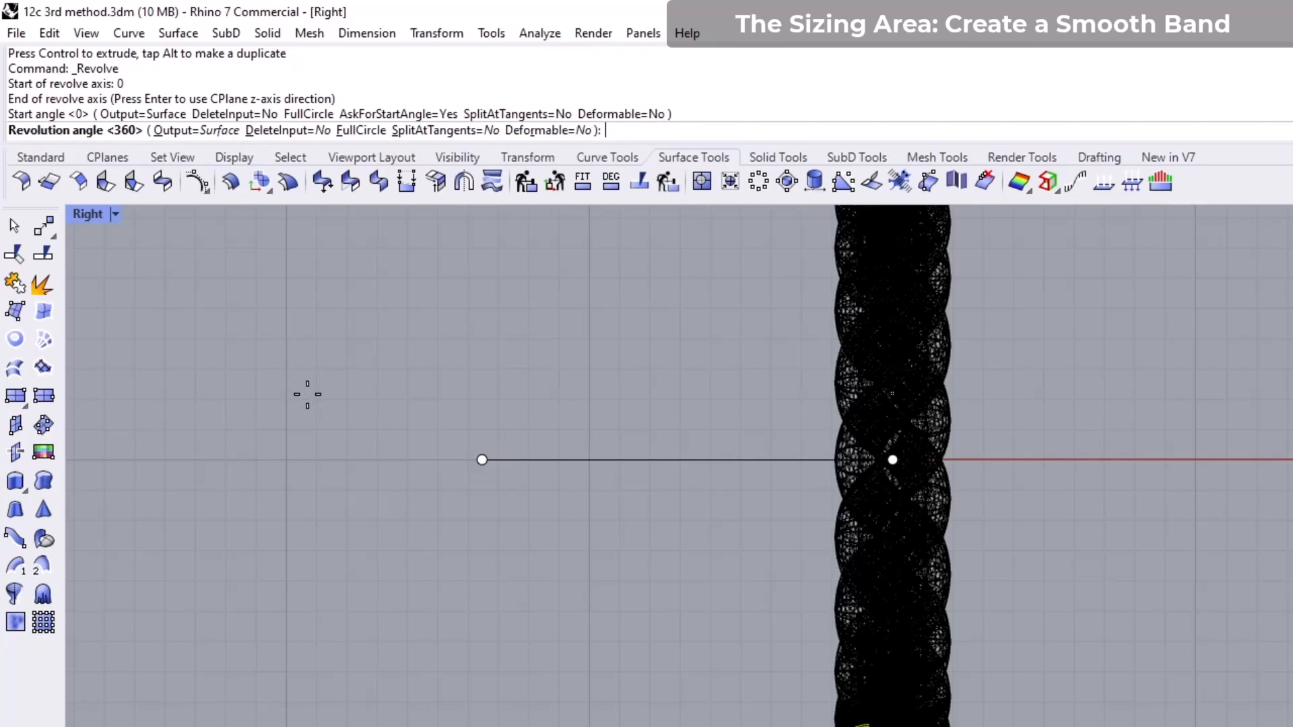
{"action": "type", "text": "0"}
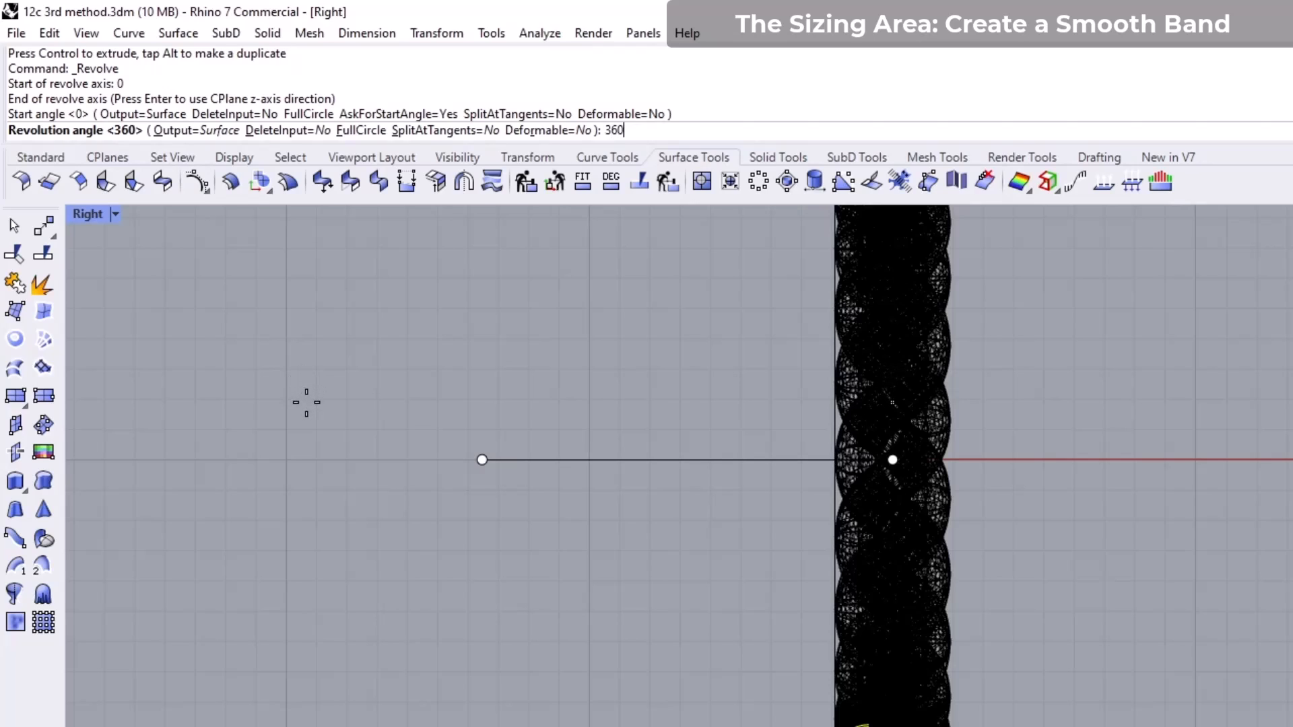
{"action": "key", "text": "BackSpace"}
{"action": "key", "text": "BackSpace"}
{"action": "key", "text": "BackSpace"}
{"action": "key", "text": "Return"}
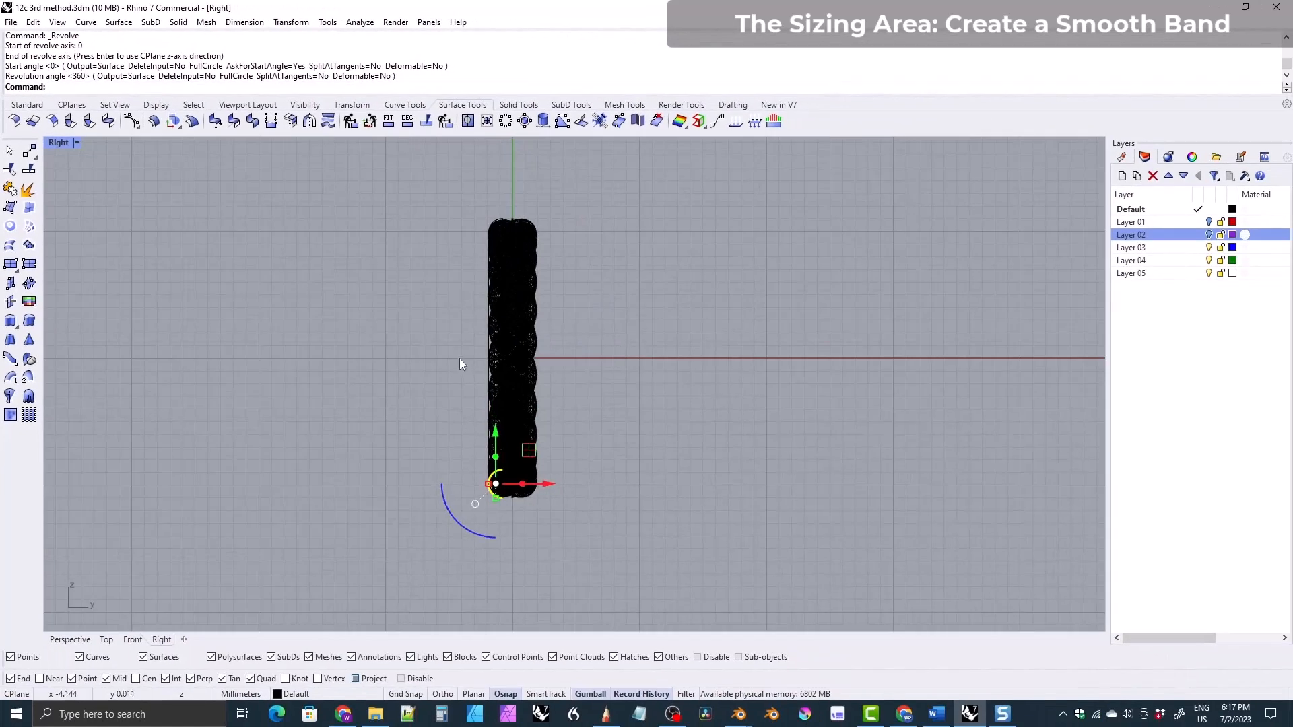
- Select the revolved surface and isolate it in the Perspective view
{"action": "scroll", "coordinate": [460, 365], "scroll_direction": "up", "scroll_amount": 5}
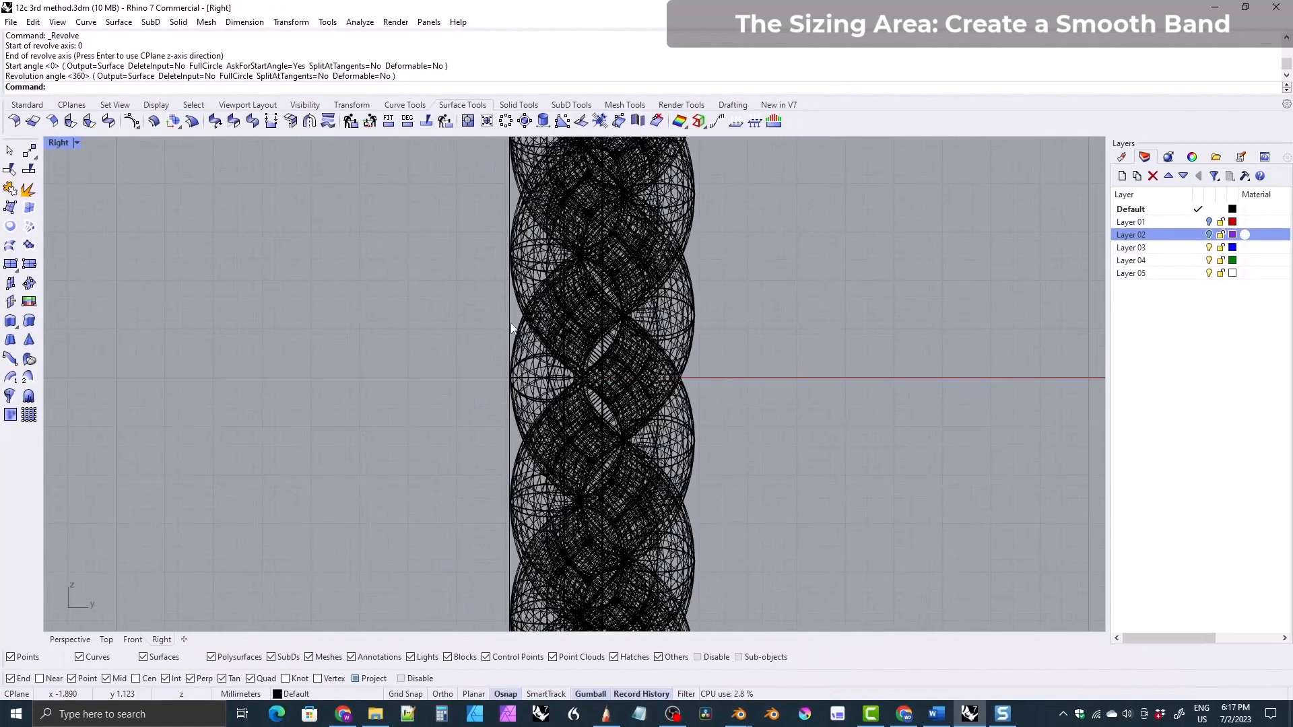
{"action": "left_click", "coordinate": [511, 324]}
{"action": "left_click", "coordinate": [70, 639]}
{"action": "right_click_drag", "start_coordinate": [372, 414], "coordinate": [491, 455]}
{"action": "scroll", "coordinate": [525, 353], "scroll_direction": "up", "scroll_amount": 4}
{"action": "right_click_drag", "start_coordinate": [559, 358], "coordinate": [490, 371]}
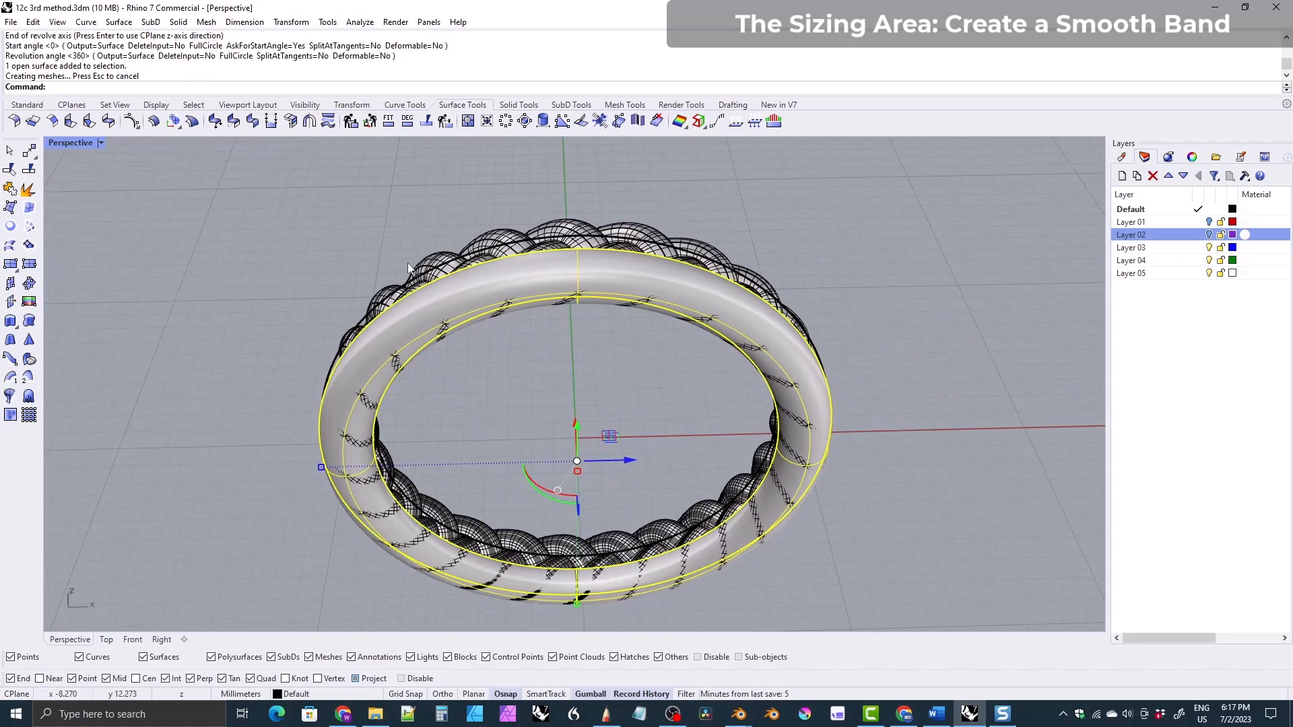
{"action": "left_click", "coordinate": [304, 105]}
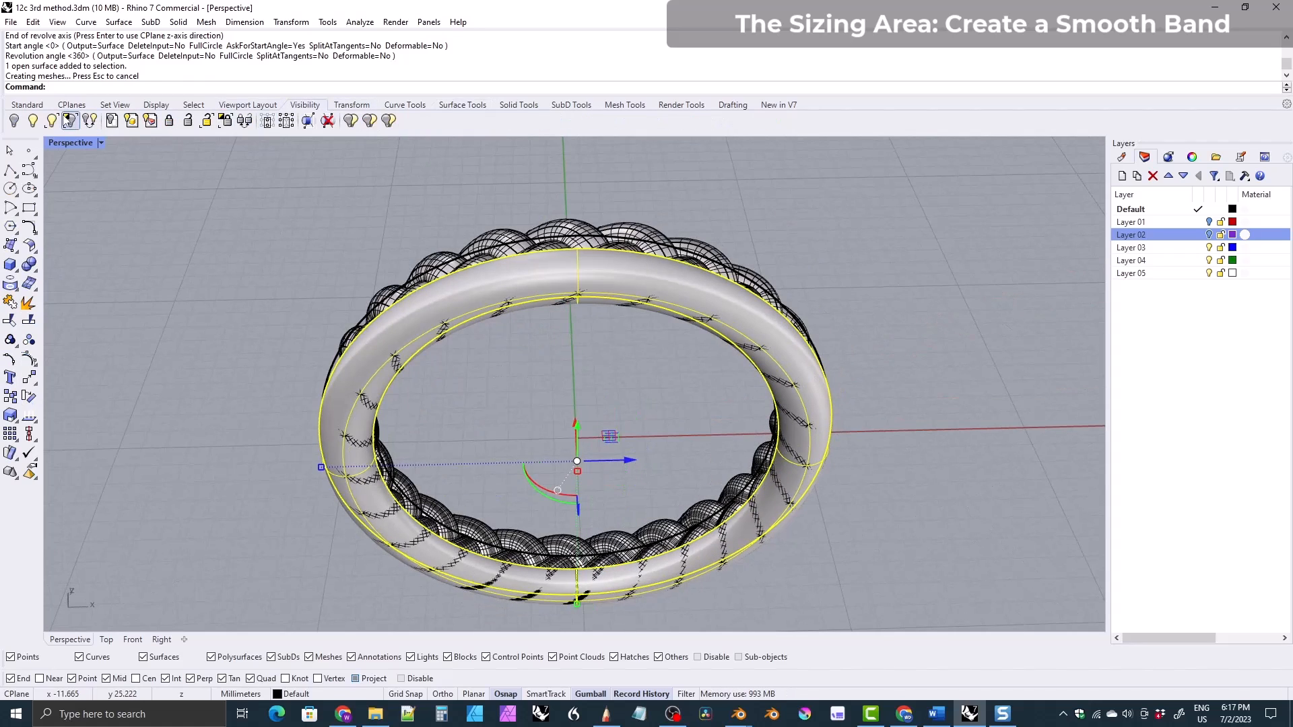
{"action": "left_click", "coordinate": [70, 121]}
{"action": "right_click_drag", "start_coordinate": [283, 280], "coordinate": [400, 342]}
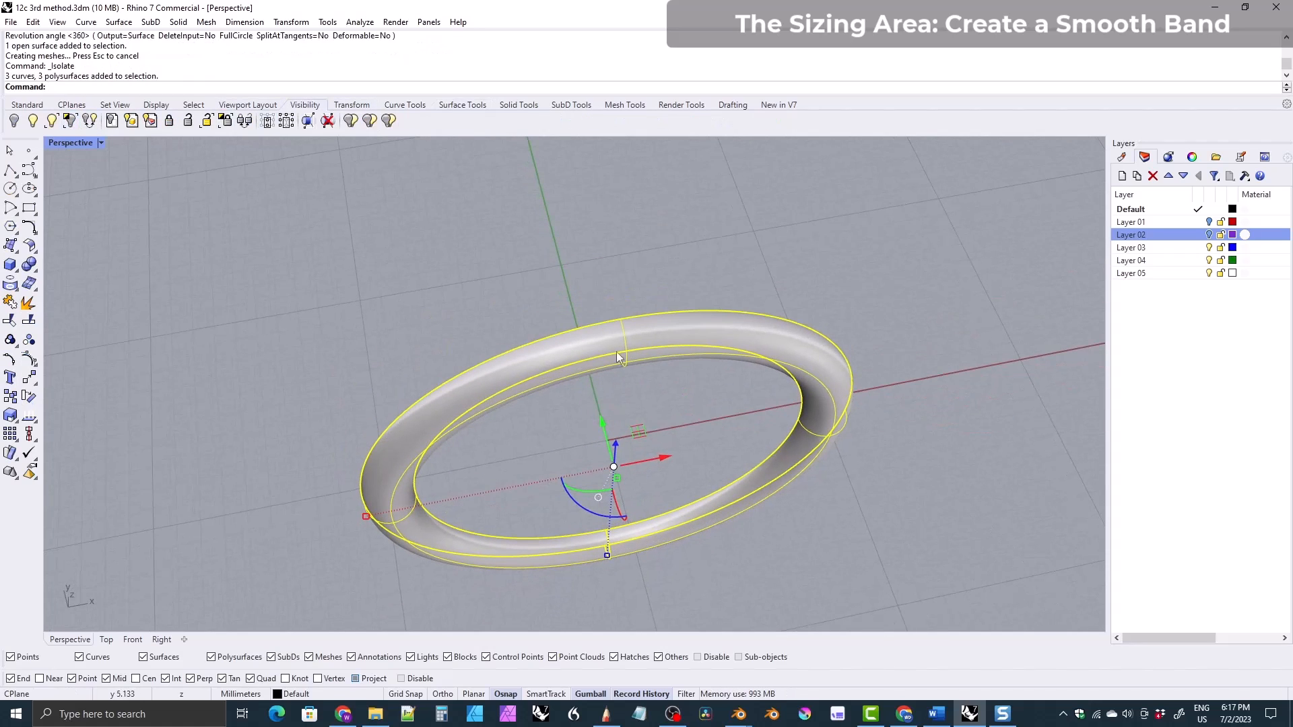
- Try to mirror the revolved surface in the Perspective view, with the mirror plane running from the origin (0) along the X direction
{"action": "left_click", "coordinate": [352, 104]}
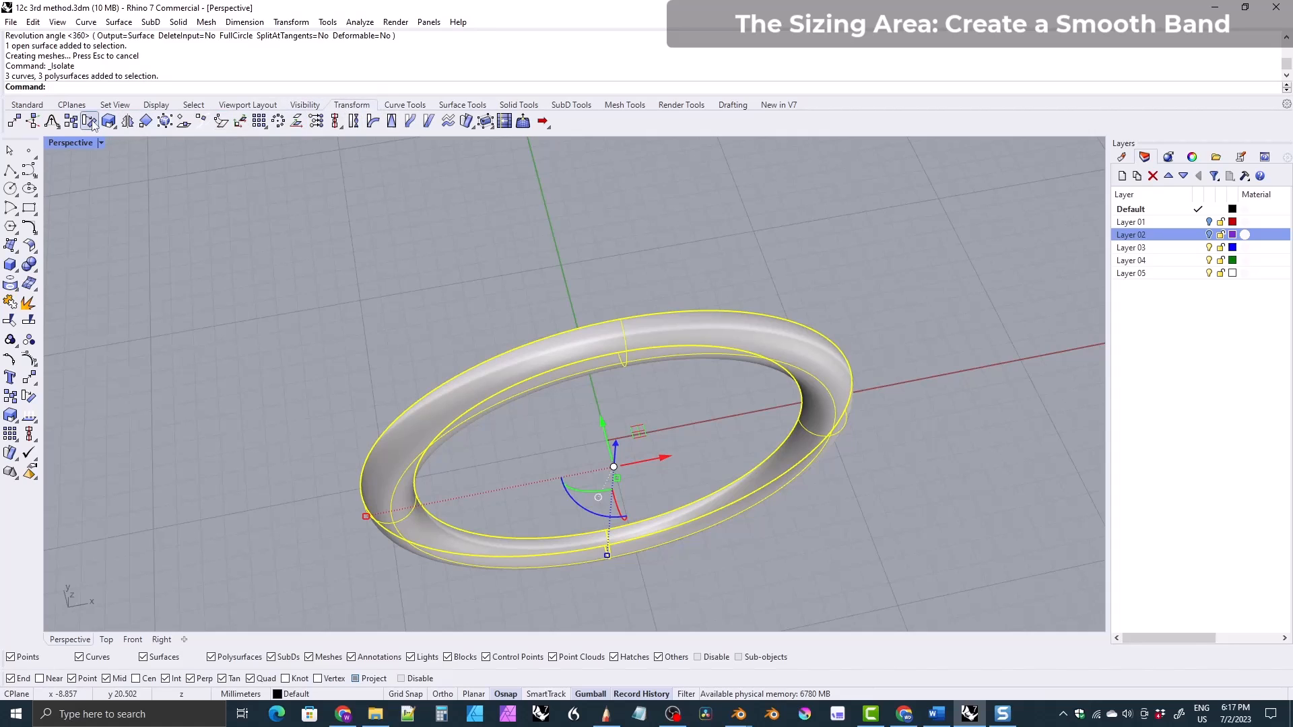
{"action": "left_click", "coordinate": [89, 121]}
{"action": "right_click_drag", "start_coordinate": [269, 352], "coordinate": [309, 384]}
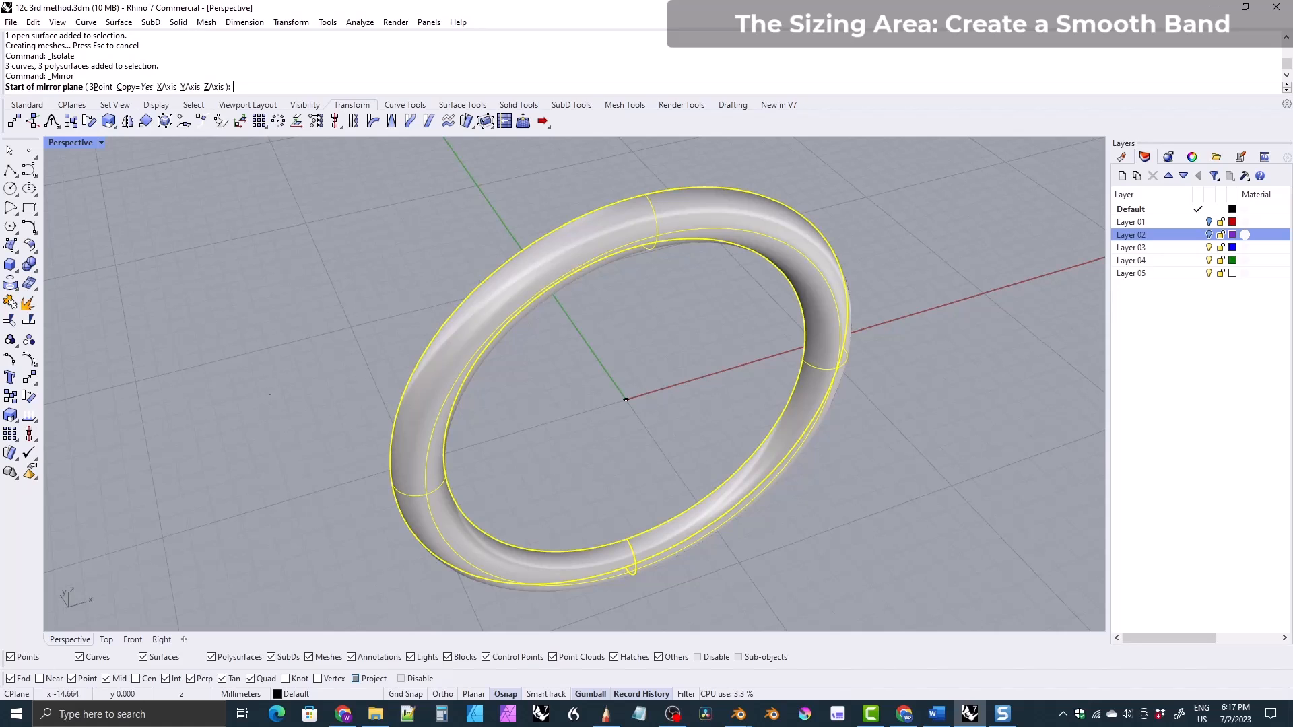
{"action": "type", "text": "0"}
{"action": "key", "text": "Return"}
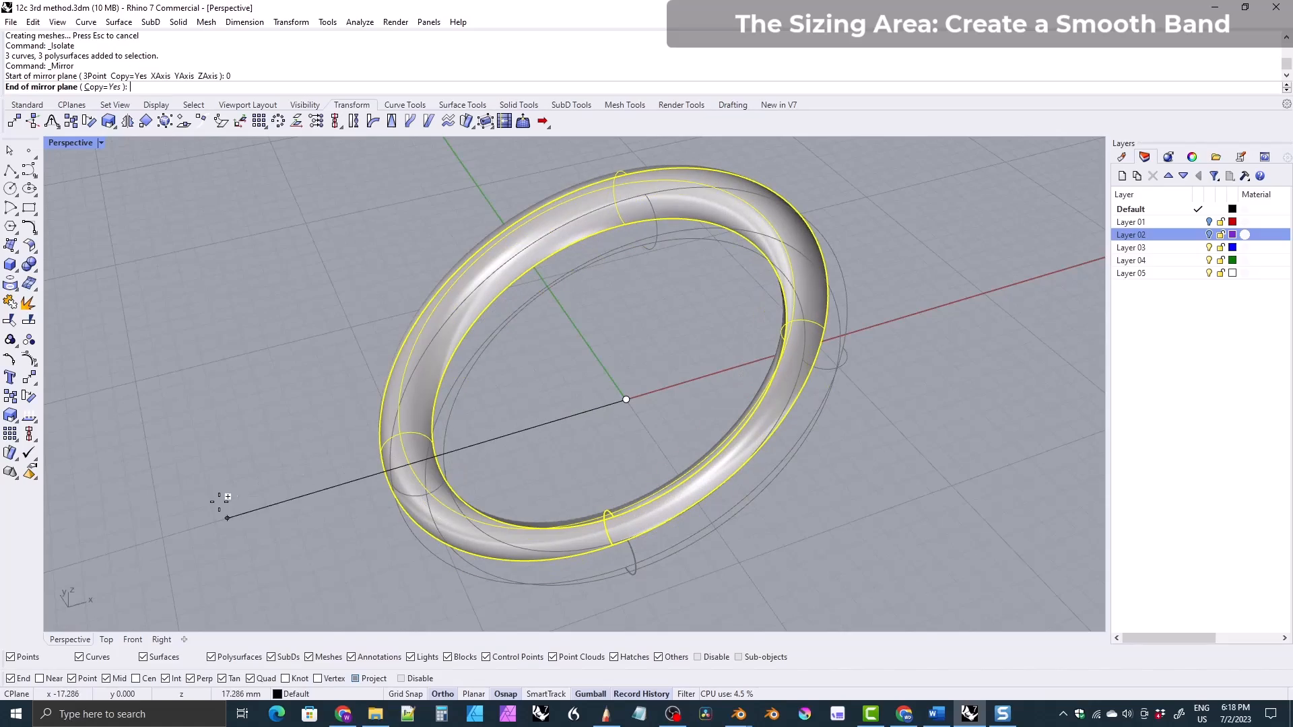
{"action": "left_click", "coordinate": [224, 517]}
{"action": "mouse_move", "coordinate": [260, 462]}
{"action": "right_mouse_down"}
{"action": "mouse_move", "coordinate": [471, 361]}
{"action": "mouse_move", "coordinate": [539, 348]}
{"action": "mouse_move", "coordinate": [375, 361]}
{"action": "mouse_move", "coordinate": [280, 407]}
{"action": "mouse_move", "coordinate": [276, 446]}
{"action": "right_mouse_up"}
{"action": "key", "text": "ctrl+z"}
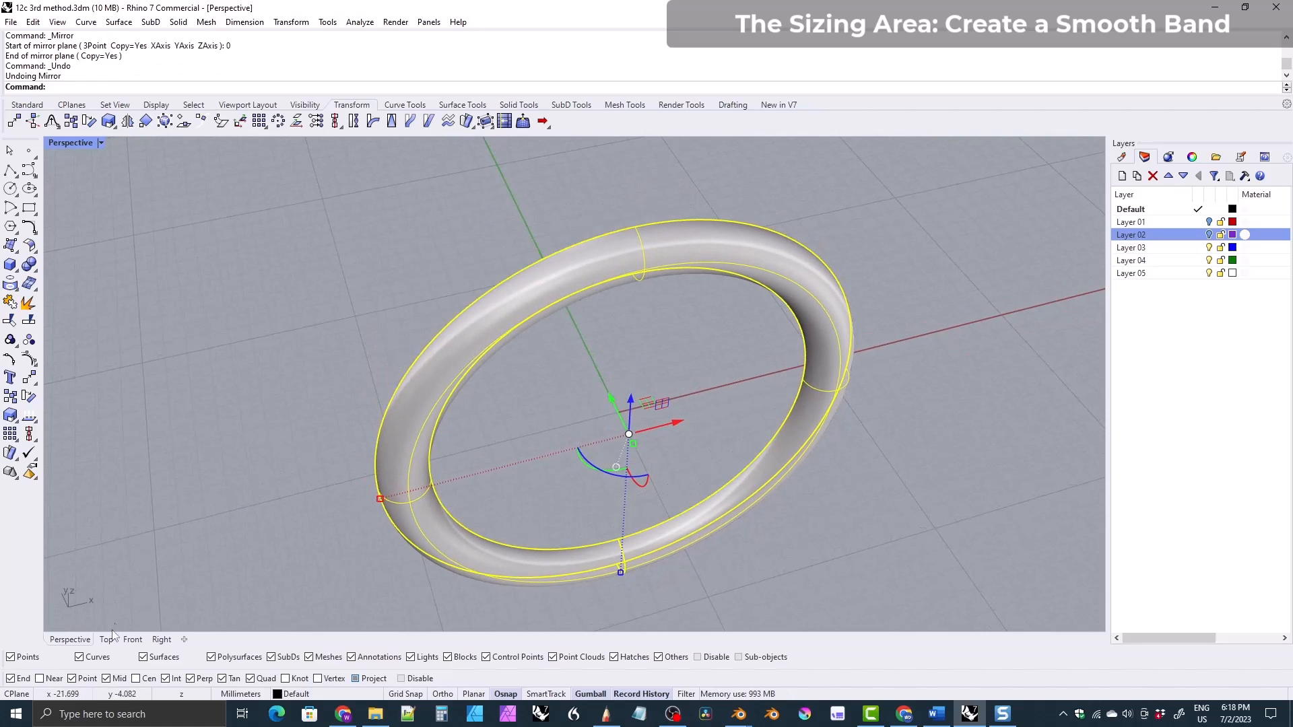
- In the Top view, mirror a copy of the revolved surface across the X axis, starting the mirror plane at the origin (0)
{"action": "left_click", "coordinate": [106, 640]}
{"action": "scroll", "coordinate": [377, 492], "scroll_direction": "down", "scroll_amount": 4}
{"action": "right_click_drag", "start_coordinate": [409, 474], "coordinate": [570, 444]}
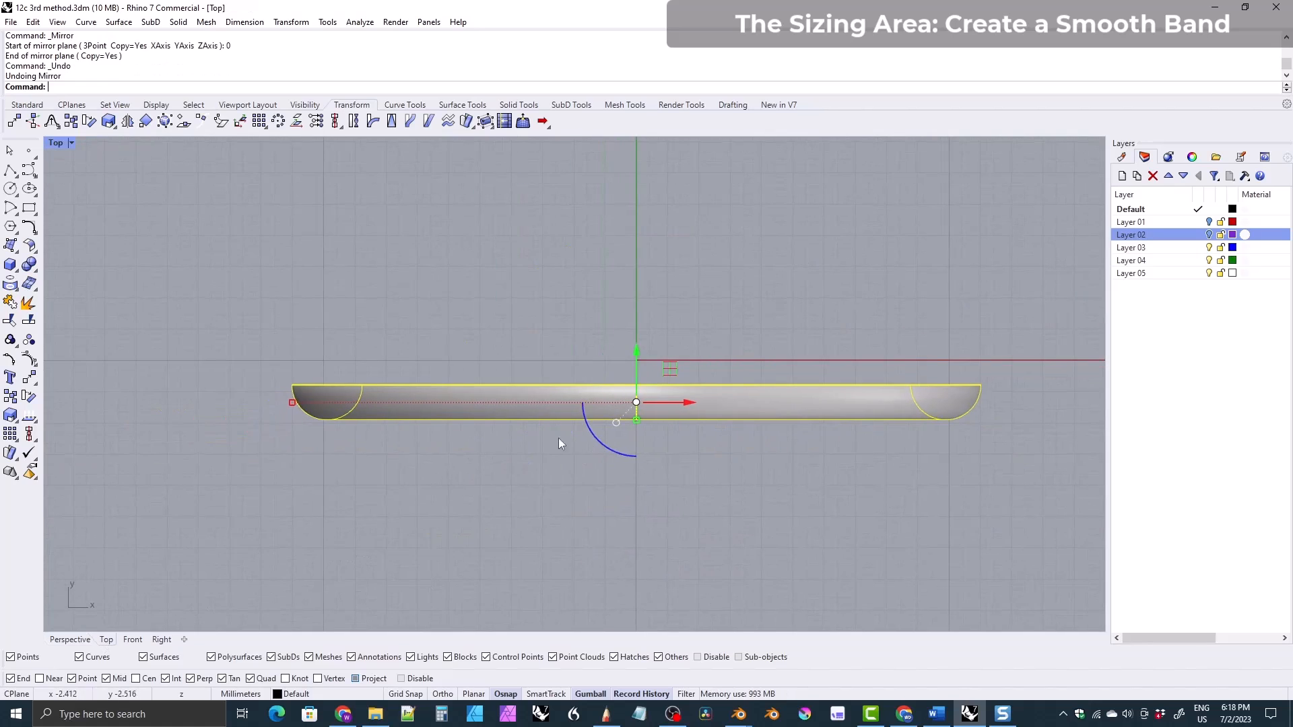
{"action": "left_click", "coordinate": [127, 121]}
{"action": "type", "text": "0"}
{"action": "key", "text": "Return"}
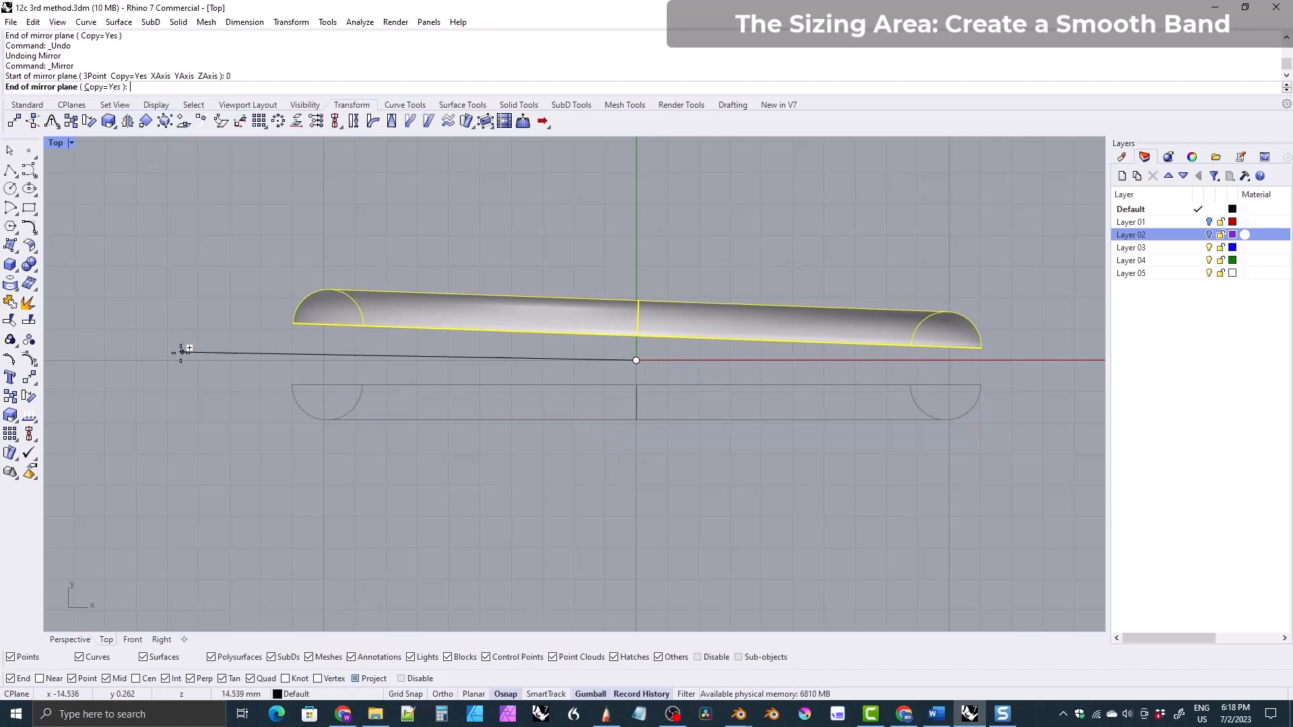
{"action": "left_click", "coordinate": [164, 360]}
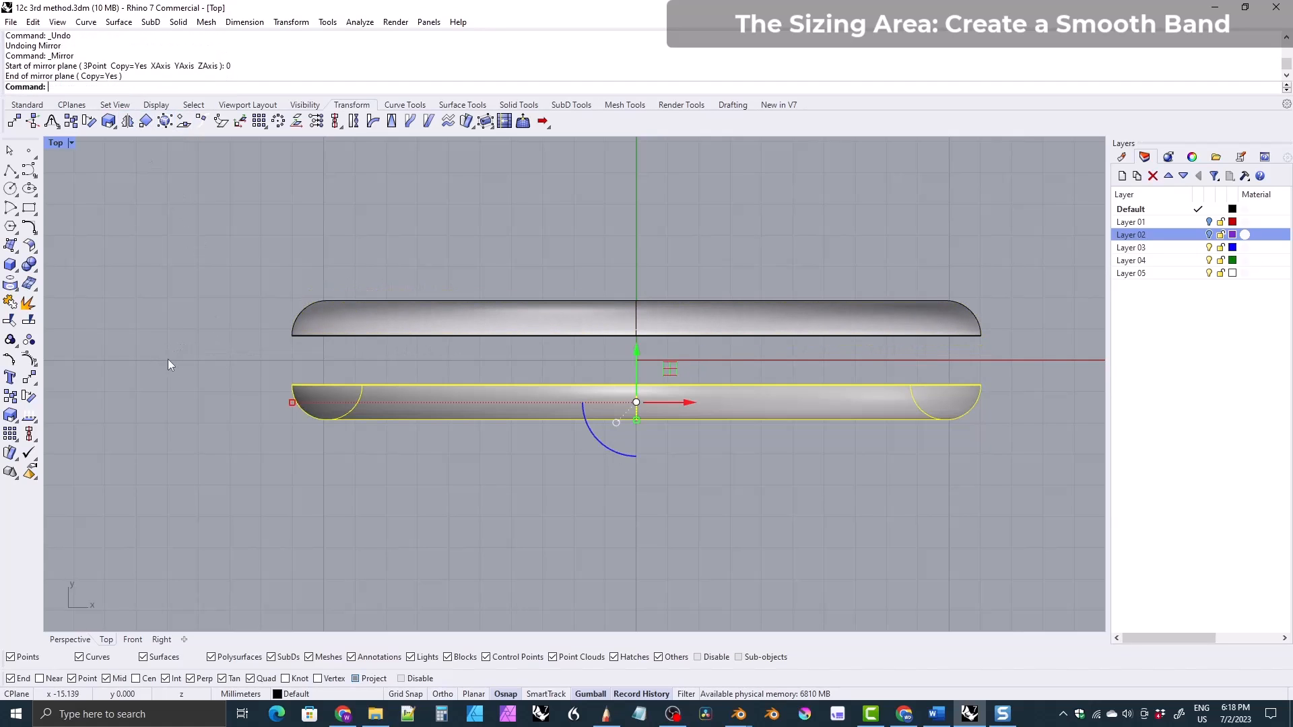
- In the Perspective view, loft a surface between the inner edges of the two mirrored half bands, keeping the default seam points
{"action": "left_click", "coordinate": [70, 640]}
{"action": "right_click_drag", "start_coordinate": [175, 575], "coordinate": [333, 326]}
{"action": "left_click", "coordinate": [333, 325]}
{"action": "right_click_drag", "start_coordinate": [406, 423], "coordinate": [385, 388]}
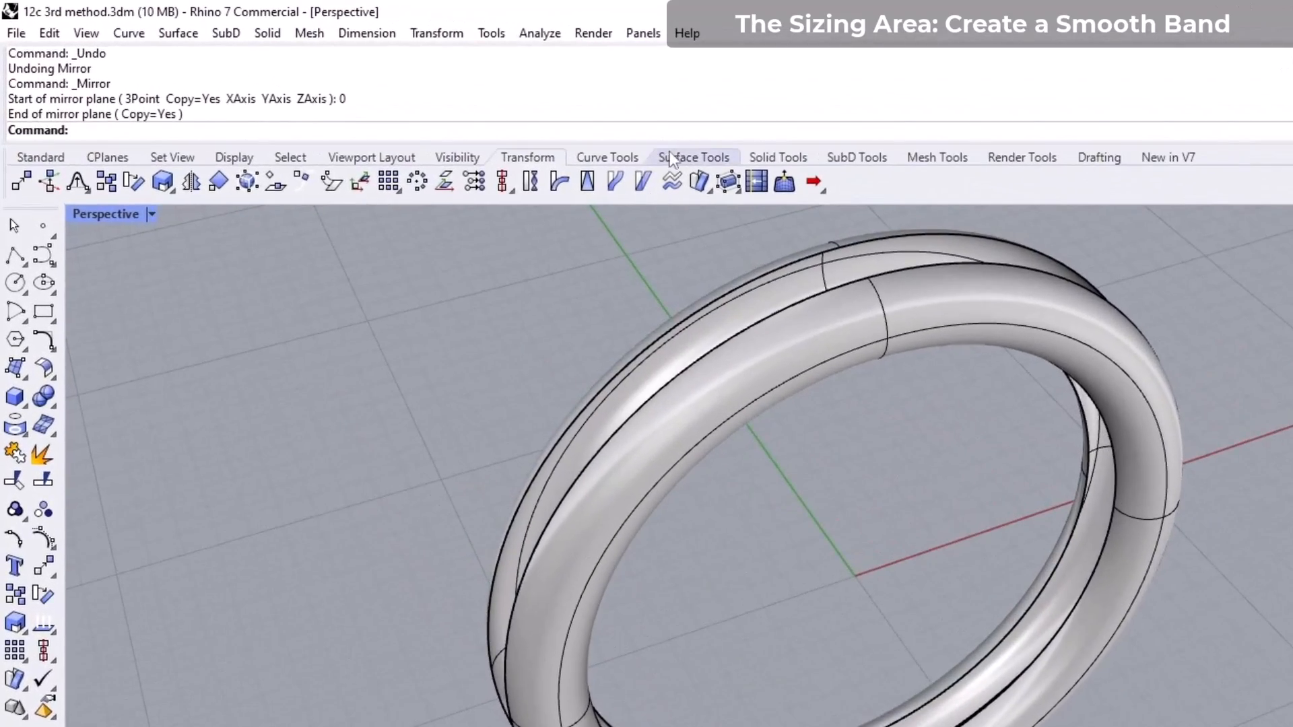
{"action": "left_click", "coordinate": [616, 144]}
{"action": "left_click", "coordinate": [14, 367]}
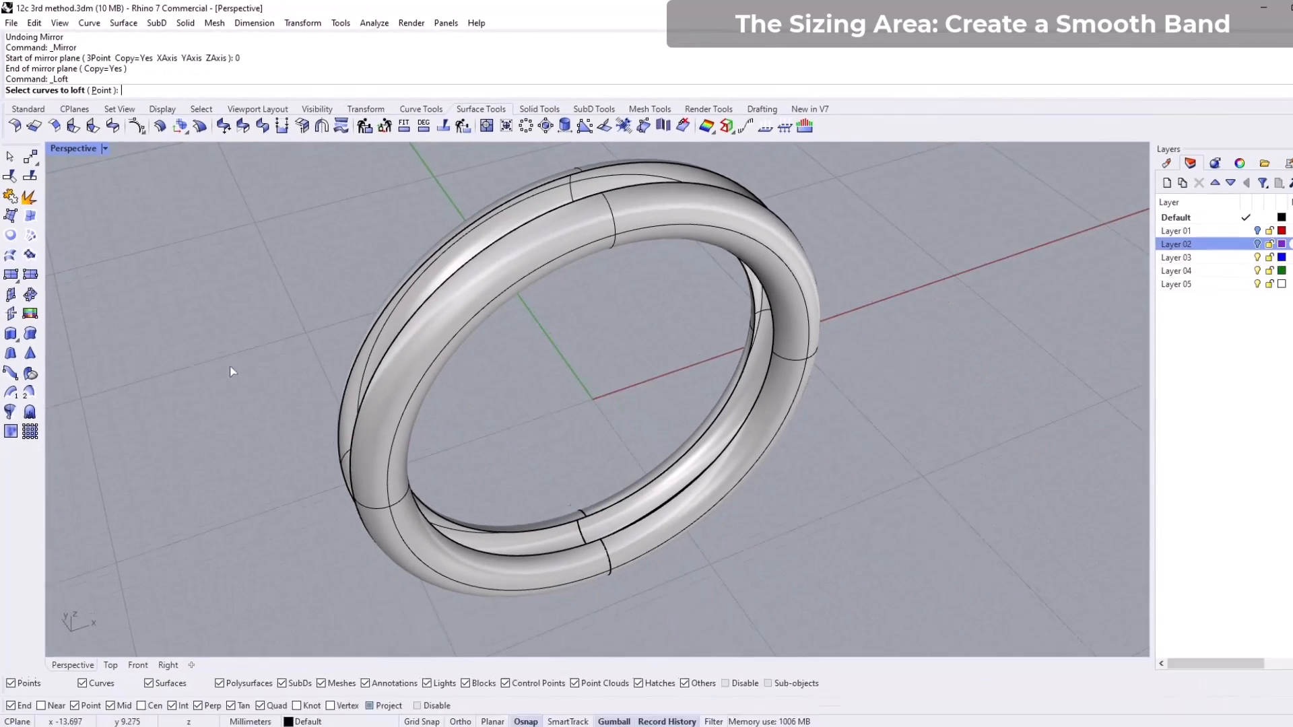
{"action": "right_click_drag", "start_coordinate": [518, 491], "coordinate": [522, 531]}
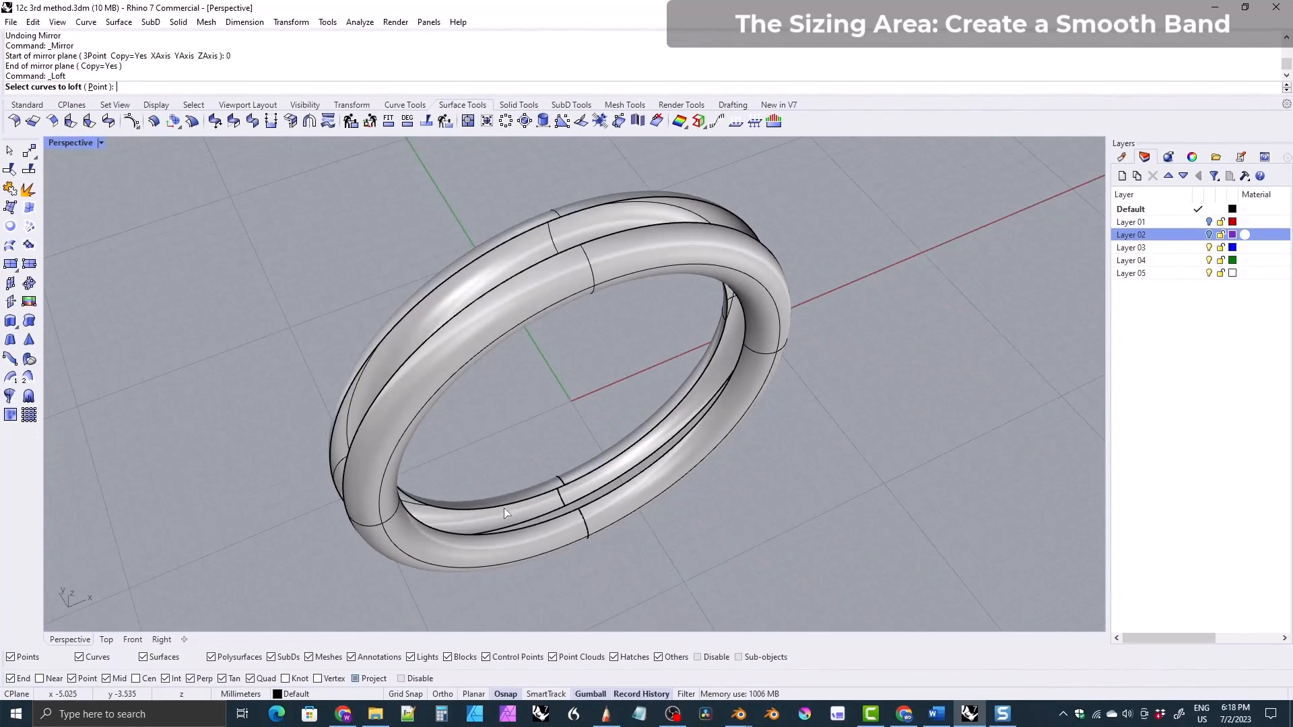
{"action": "left_click", "coordinate": [538, 524]}
{"action": "left_click", "coordinate": [421, 464]}
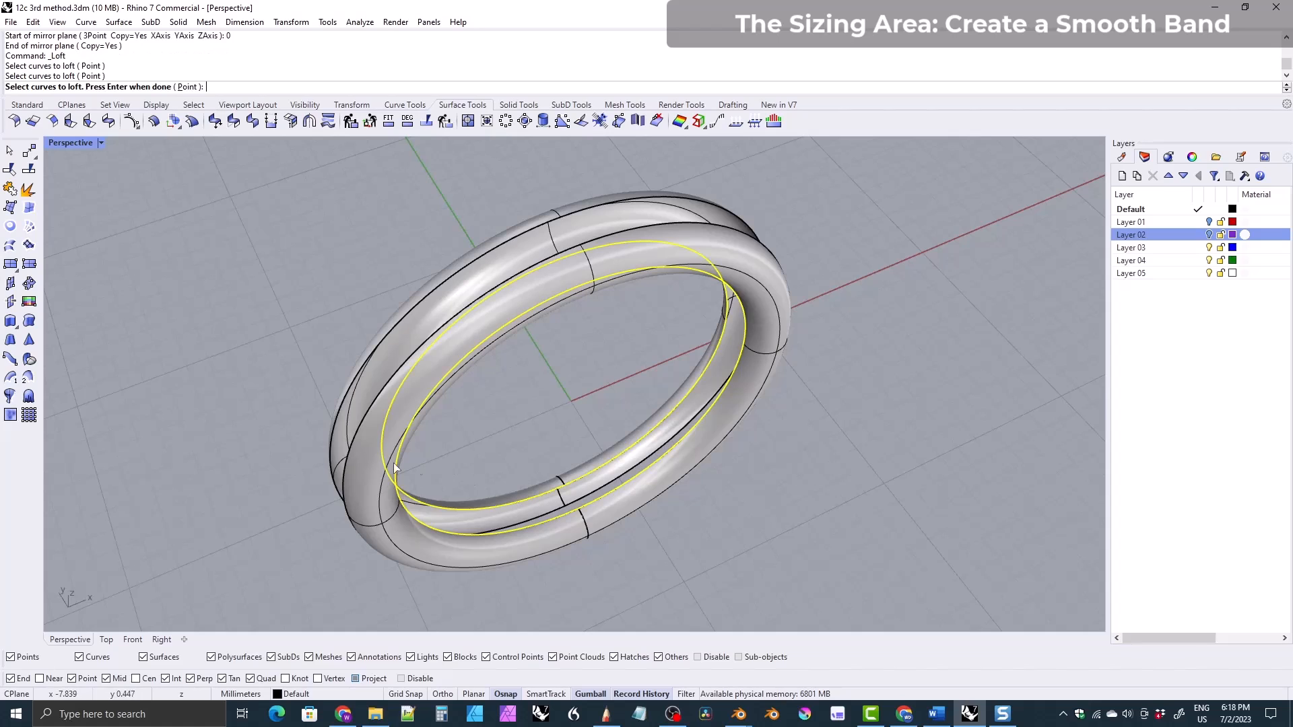
{"action": "key", "text": "Return"}
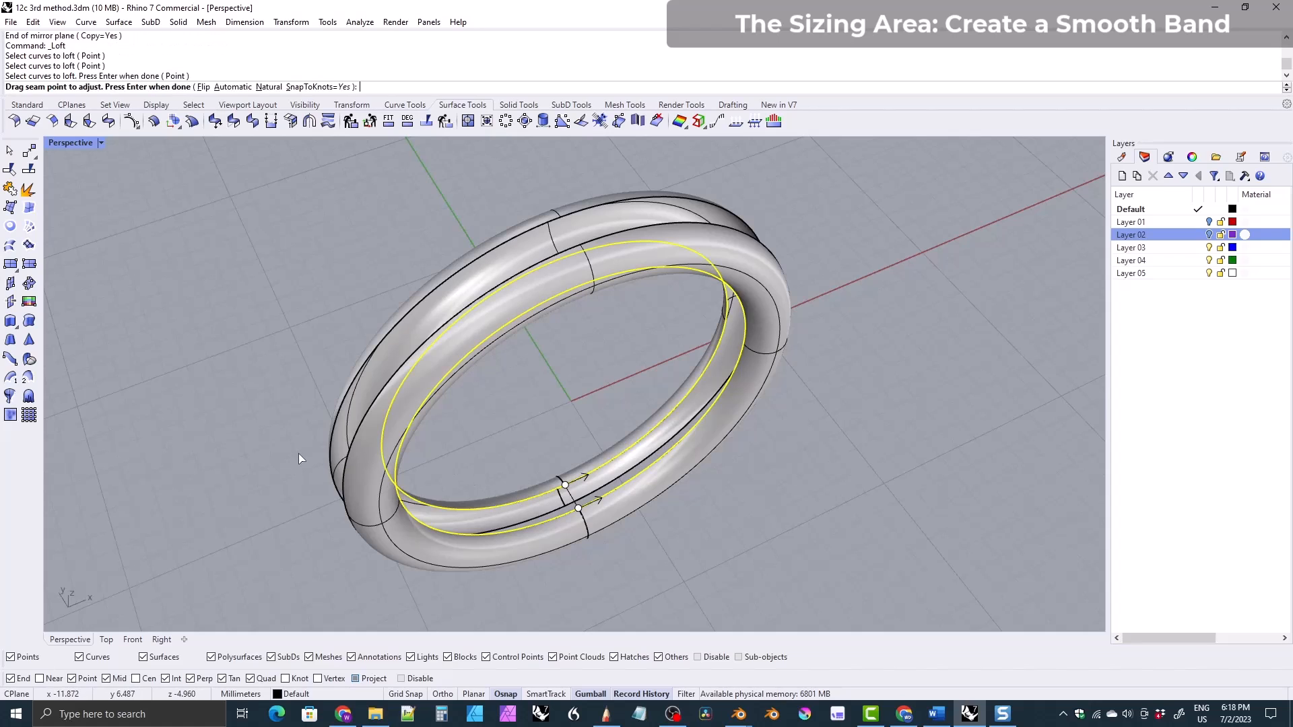
{"action": "key", "text": "Return"}
{"action": "key", "text": "Return"}
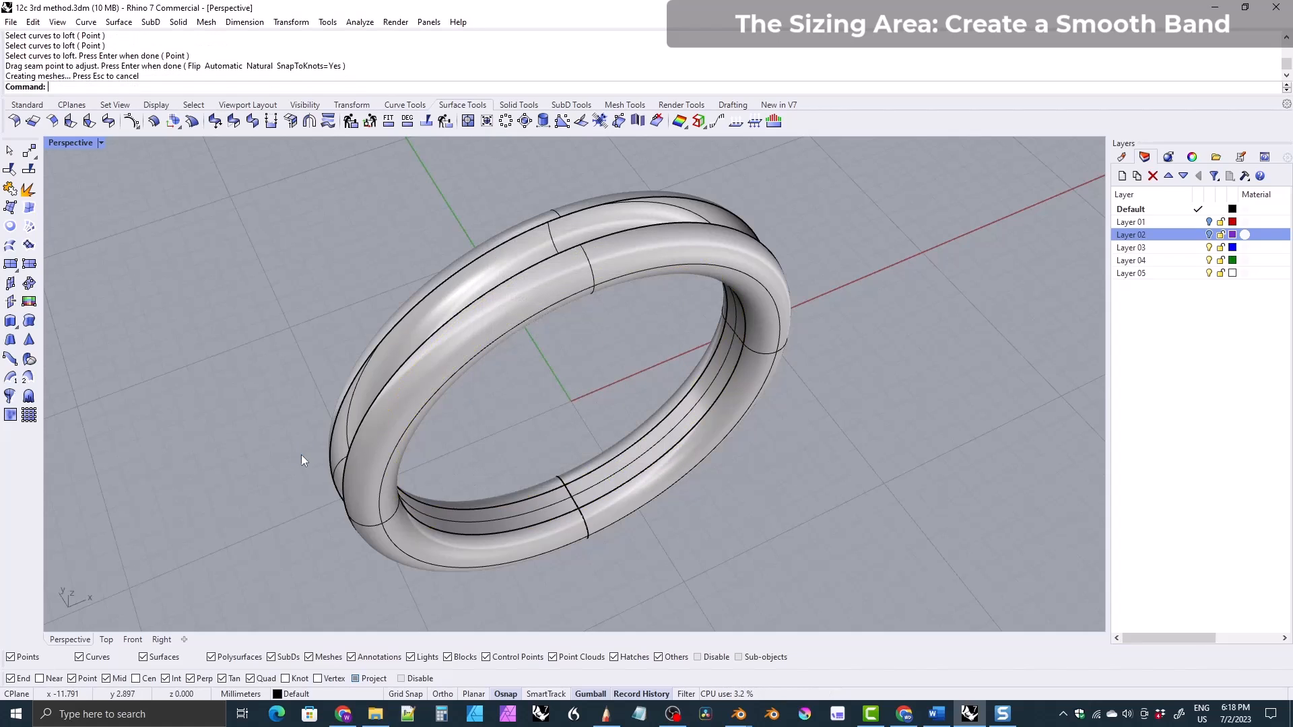
- Loft a surface between the outer edges of the two mirrored half bands, keeping the default seam points
{"action": "left_click", "coordinate": [11, 246]}
{"action": "left_click", "coordinate": [510, 284]}
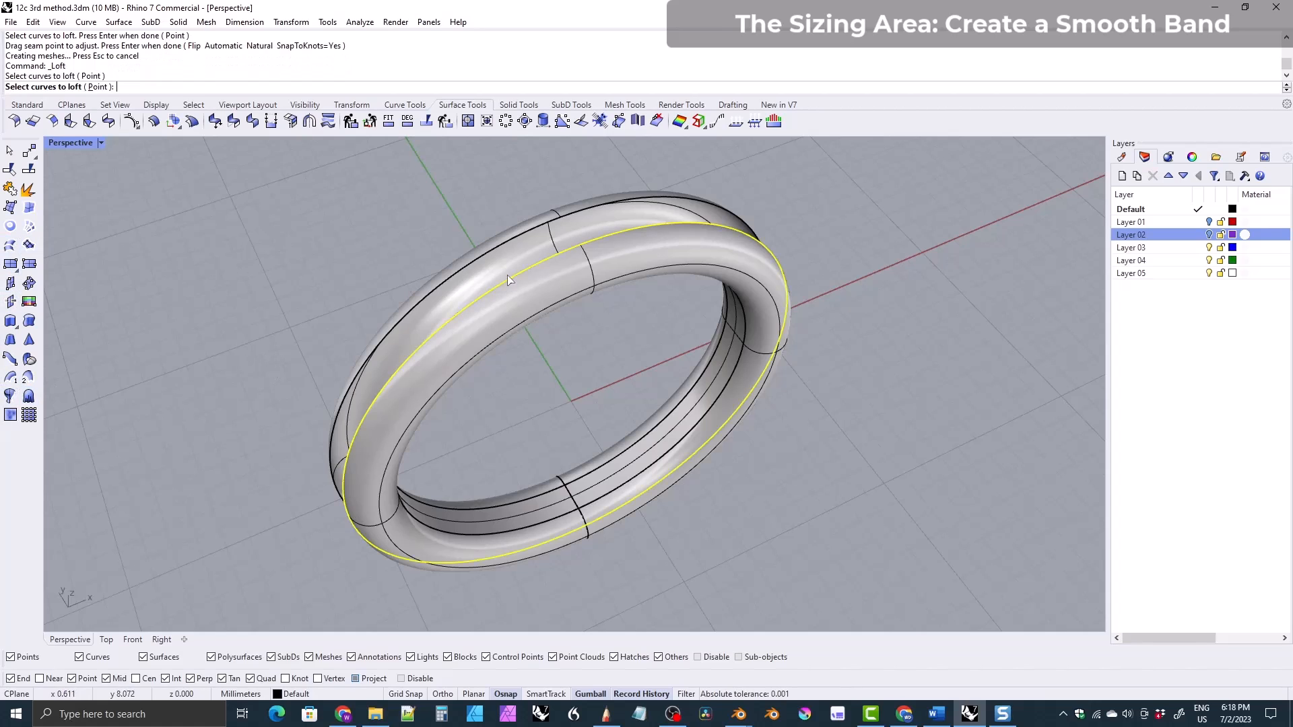
{"action": "left_click", "coordinate": [496, 252]}
{"action": "key", "text": "Return"}
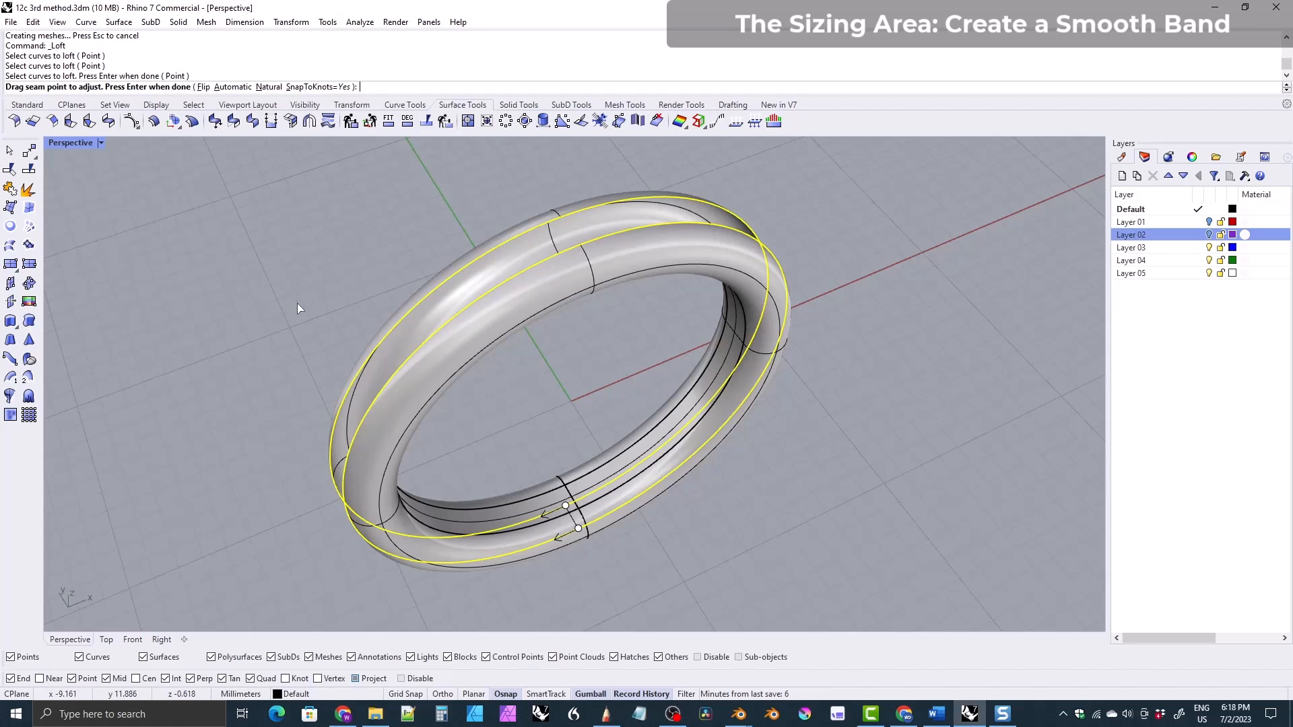
{"action": "key", "text": "Return"}
{"action": "key", "text": "Return"}
- Select all four band surfaces and join them into one closed polysurface
{"action": "right_click_drag", "start_coordinate": [297, 345], "coordinate": [583, 373]}
{"action": "left_click_drag", "start_coordinate": [601, 379], "coordinate": [329, 220]}
{"action": "left_click", "coordinate": [10, 208]}
{"action": "left_click", "coordinate": [329, 367]}
{"action": "mouse_move", "coordinate": [403, 403]}
{"action": "right_mouse_down"}
{"action": "mouse_move", "coordinate": [607, 407]}
{"action": "mouse_move", "coordinate": [621, 356]}
{"action": "mouse_move", "coordinate": [402, 424]}
{"action": "right_mouse_up"}
{"action": "left_click", "coordinate": [524, 398]}
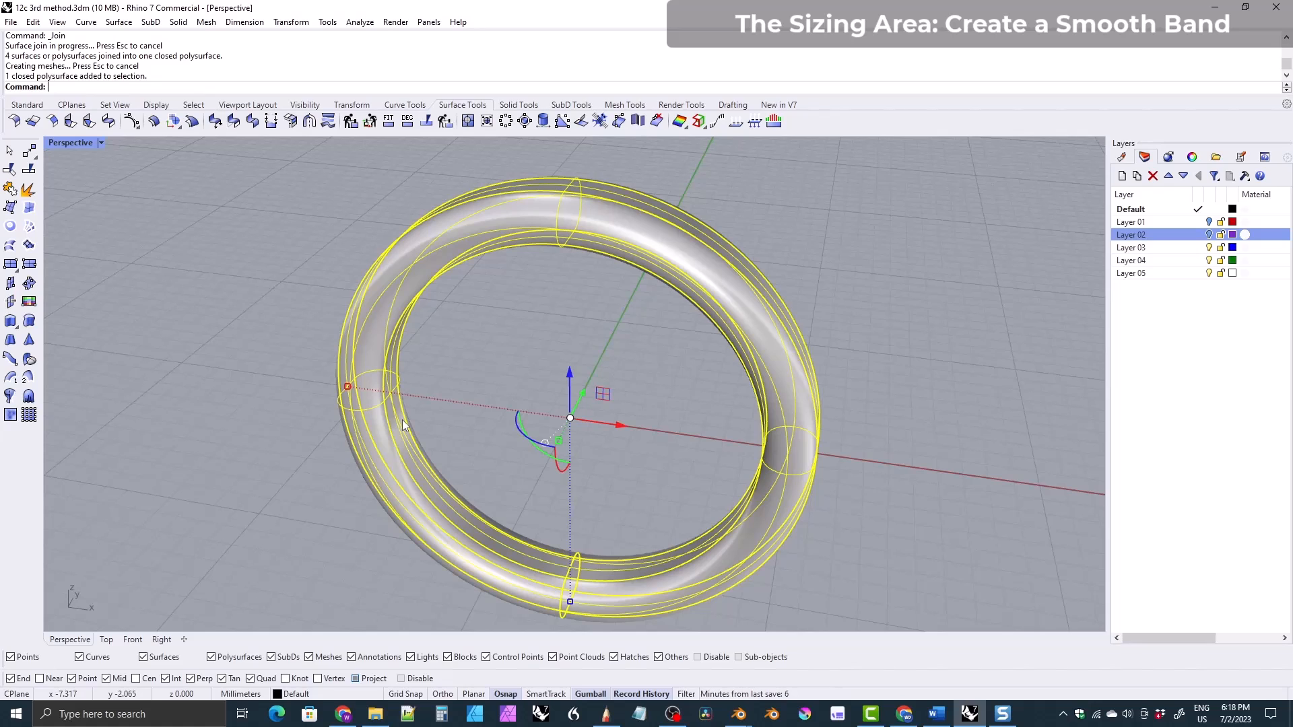
{"action": "right_click_drag", "start_coordinate": [520, 402], "coordinate": [567, 361]}
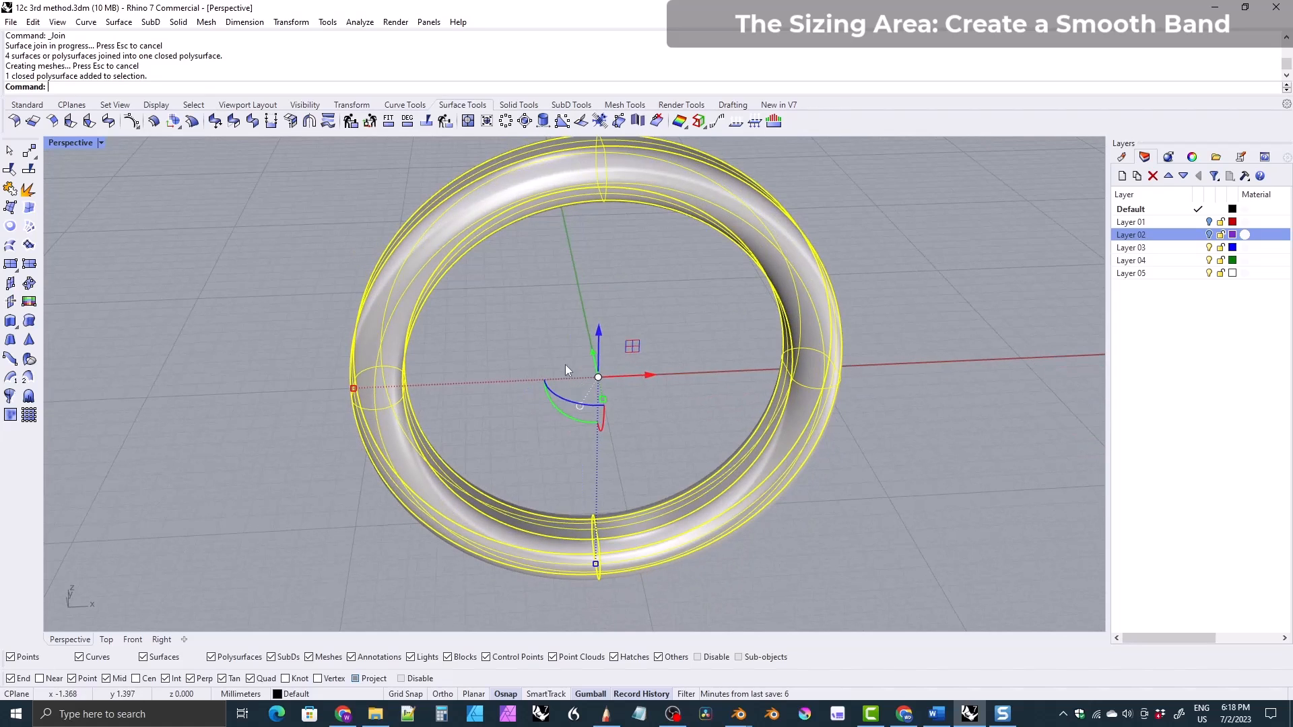
- Deselect the joined band and show all hidden objects again
{"action": "left_click", "coordinate": [228, 161]}
{"action": "left_click", "coordinate": [305, 105]}
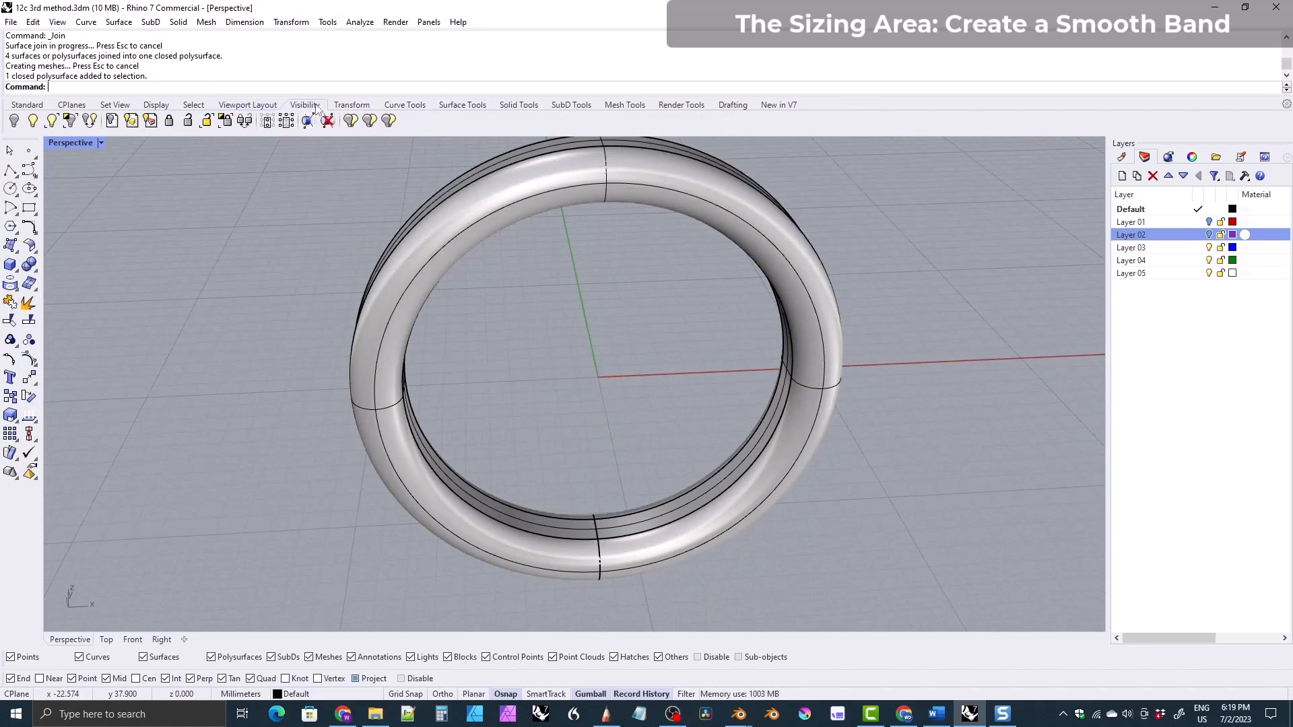
{"action": "left_click", "coordinate": [13, 121]}
{"action": "right_click_drag", "start_coordinate": [289, 317], "coordinate": [530, 422]}
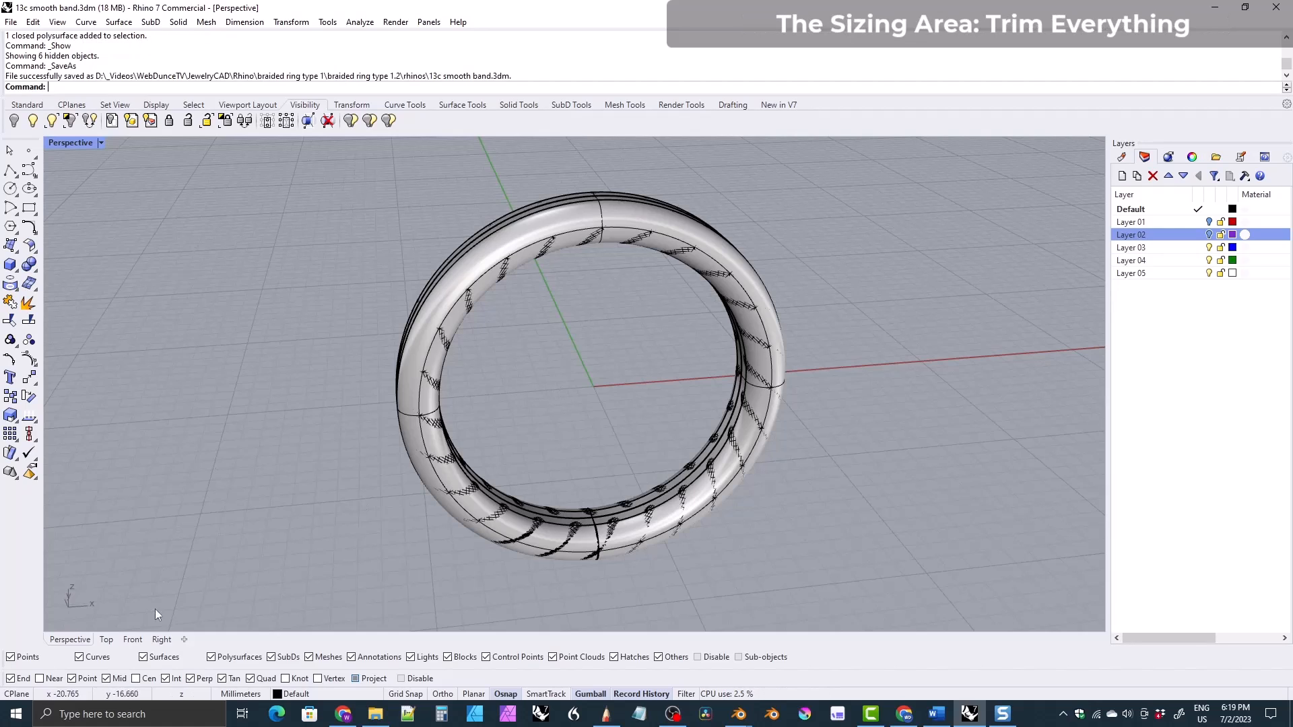
- Switch to the Front view and set its display mode to Wireframe
{"action": "left_click", "coordinate": [130, 640]}
{"action": "scroll", "coordinate": [410, 312], "scroll_direction": "down", "scroll_amount": 8}
{"action": "right_click_drag", "start_coordinate": [422, 333], "coordinate": [487, 448]}
{"action": "scroll", "coordinate": [473, 405], "scroll_direction": "down", "scroll_amount": 3}
{"action": "left_click", "coordinate": [77, 143]}
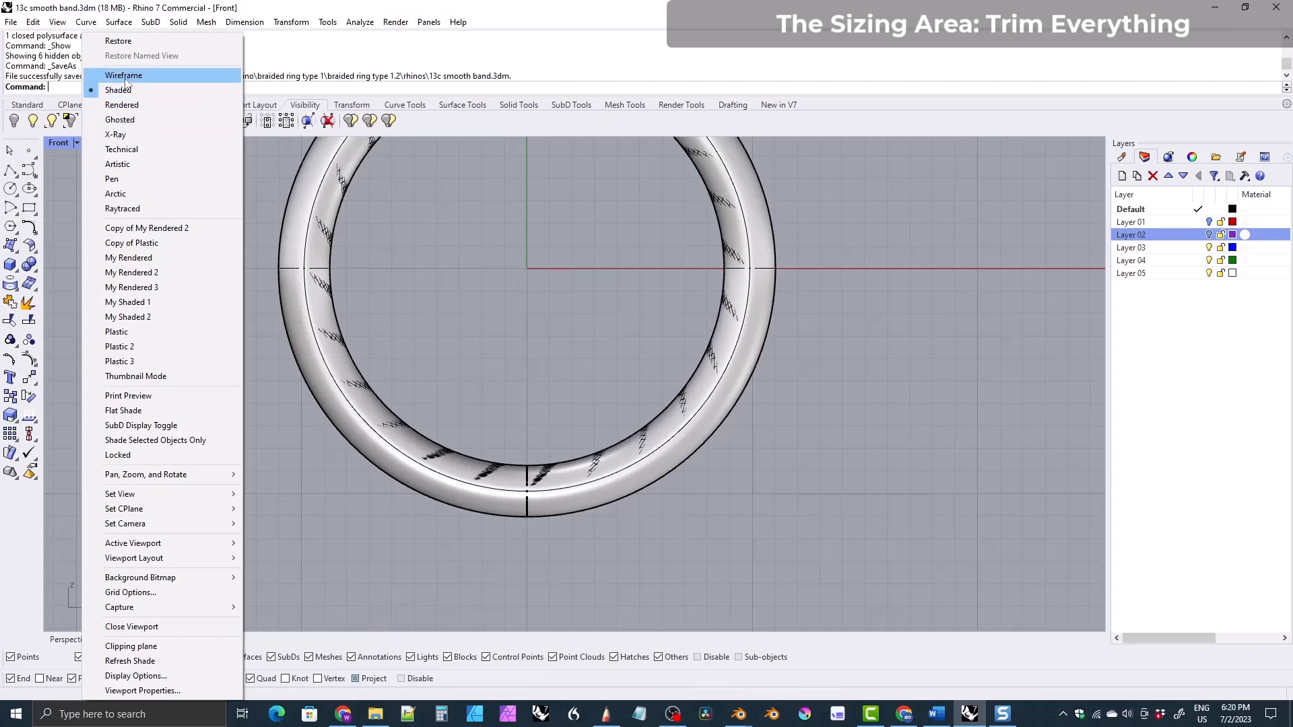
{"action": "left_click", "coordinate": [116, 74]}
{"action": "right_click_drag", "start_coordinate": [532, 371], "coordinate": [524, 392]}
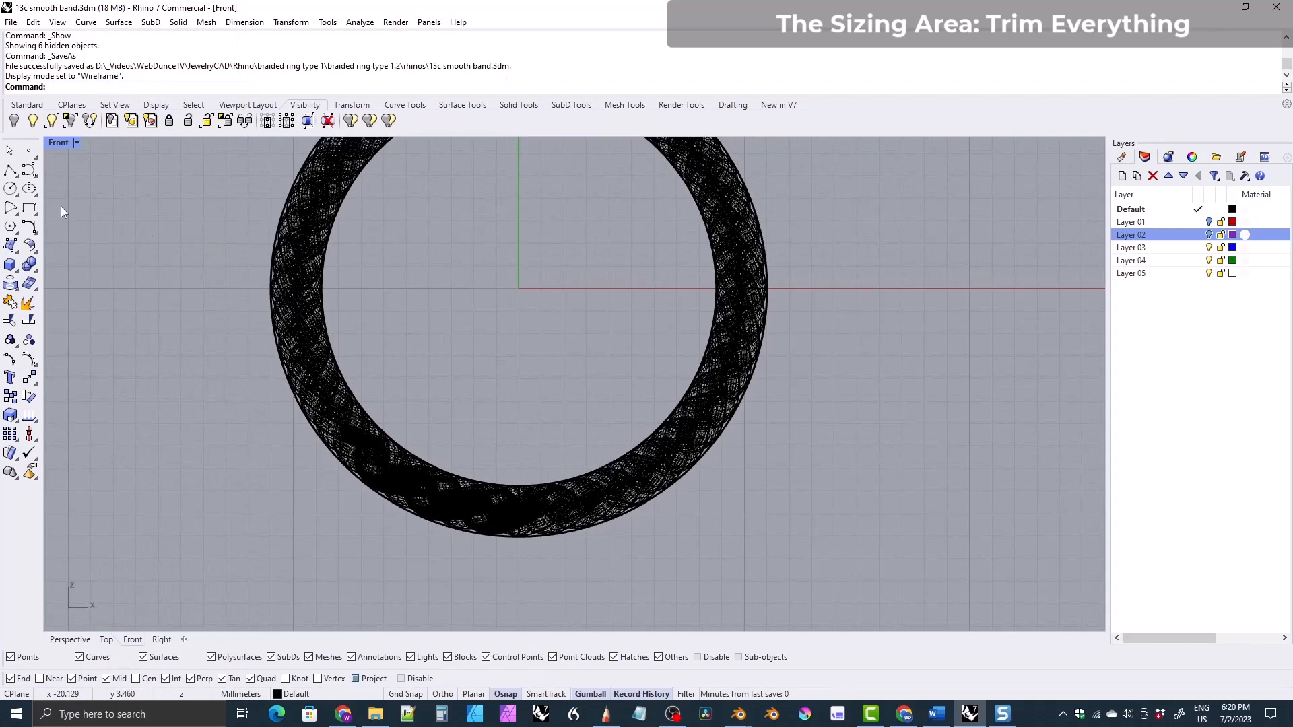
- Draw a diagonal line from the origin (0) across the lower-right part of the ring, ending just outside its outer edge
{"action": "left_click", "coordinate": [405, 104]}
{"action": "left_click", "coordinate": [29, 284]}
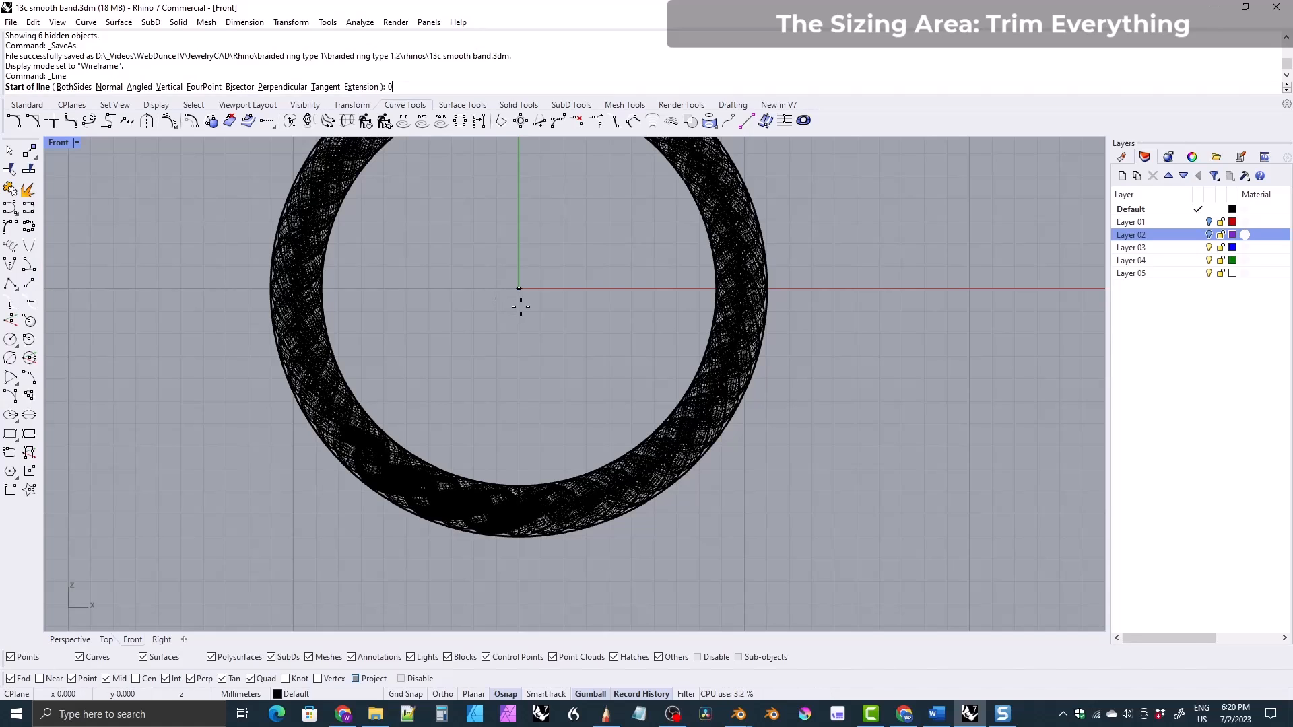
{"action": "left_click", "coordinate": [519, 289]}
{"action": "key", "text": "shift"}
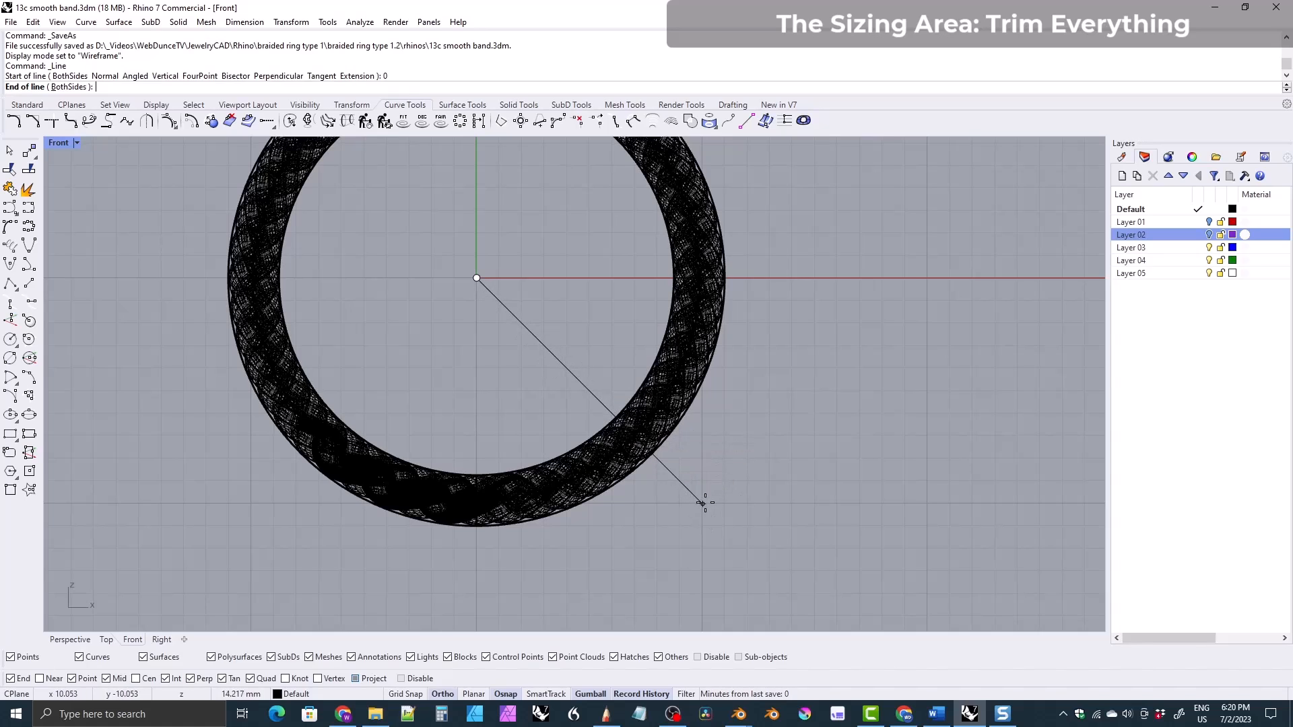
{"action": "scroll", "coordinate": [684, 496], "scroll_direction": "up", "scroll_amount": 5}
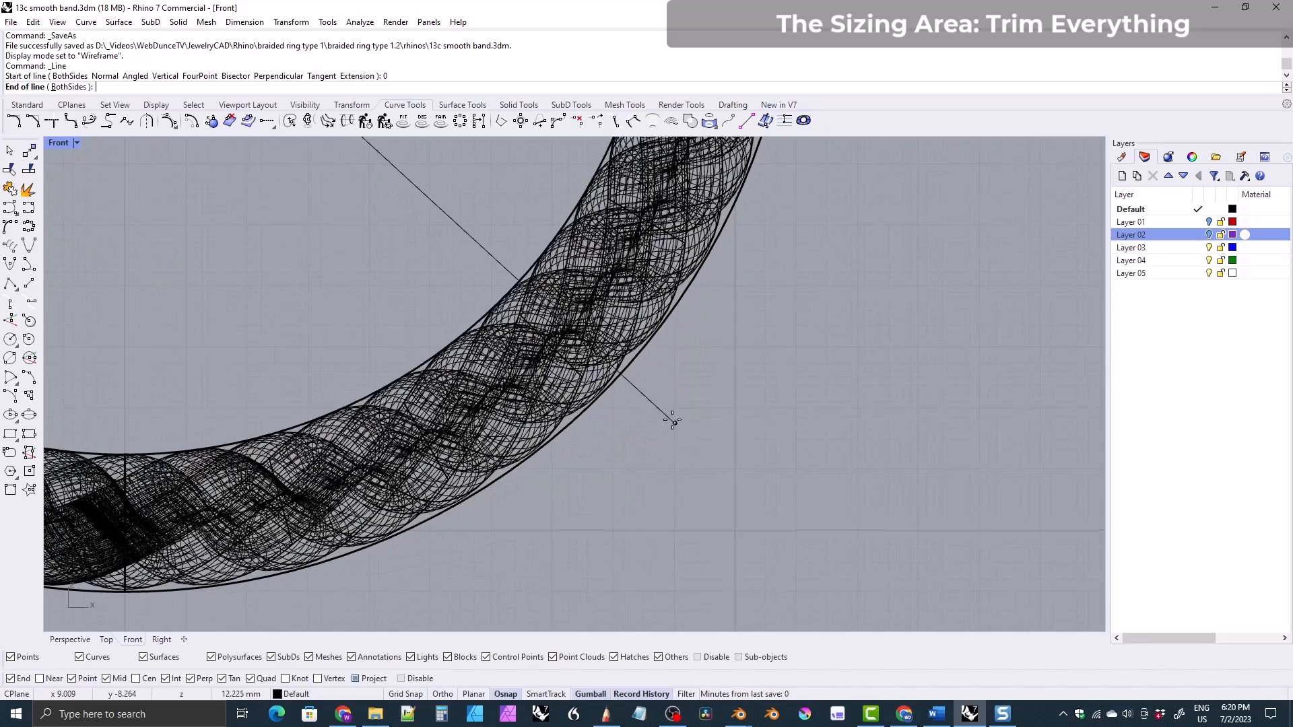
{"action": "key", "text": "F8"}
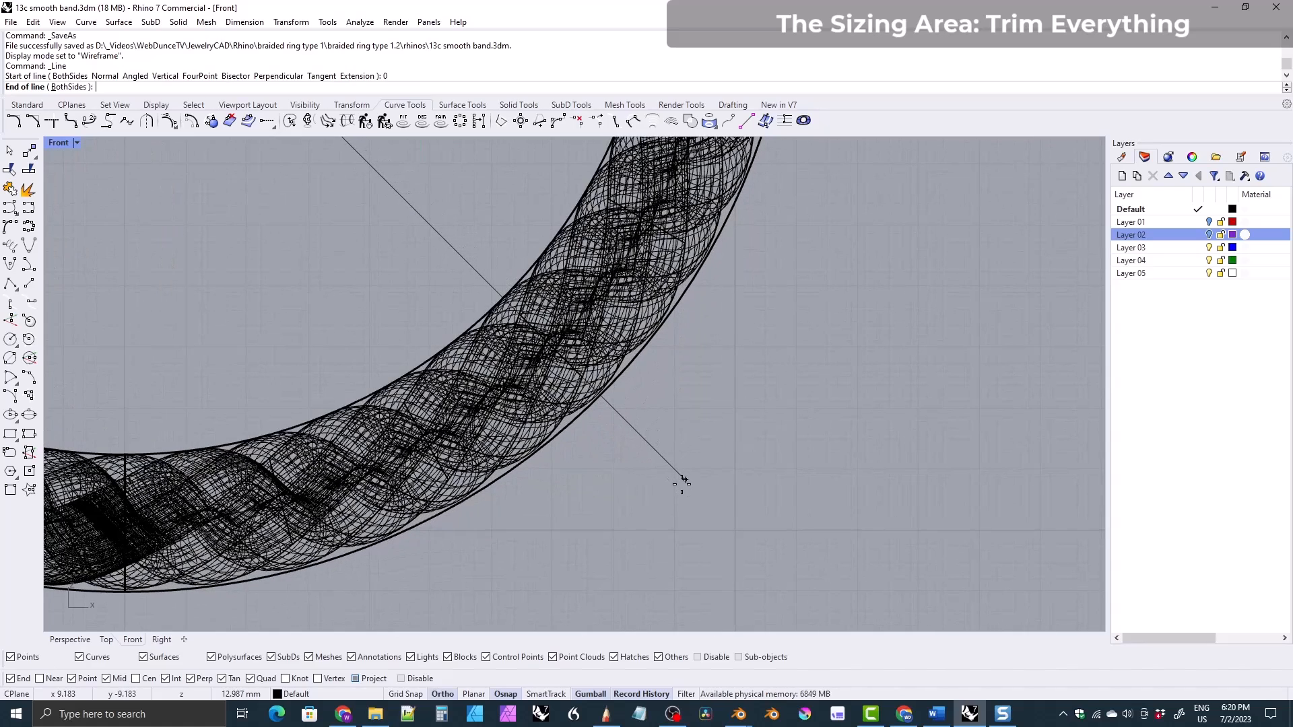
{"action": "key", "text": "F8"}
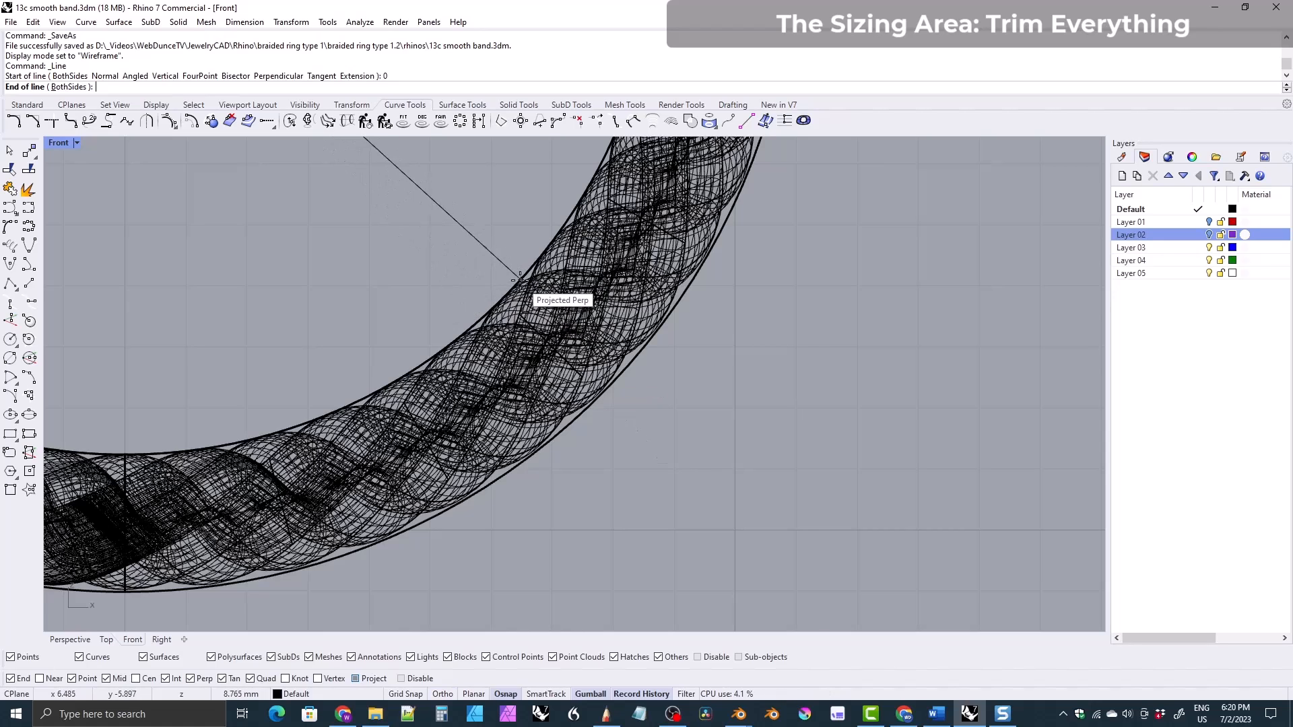
{"action": "scroll", "coordinate": [525, 273], "scroll_direction": "up", "scroll_amount": 5}
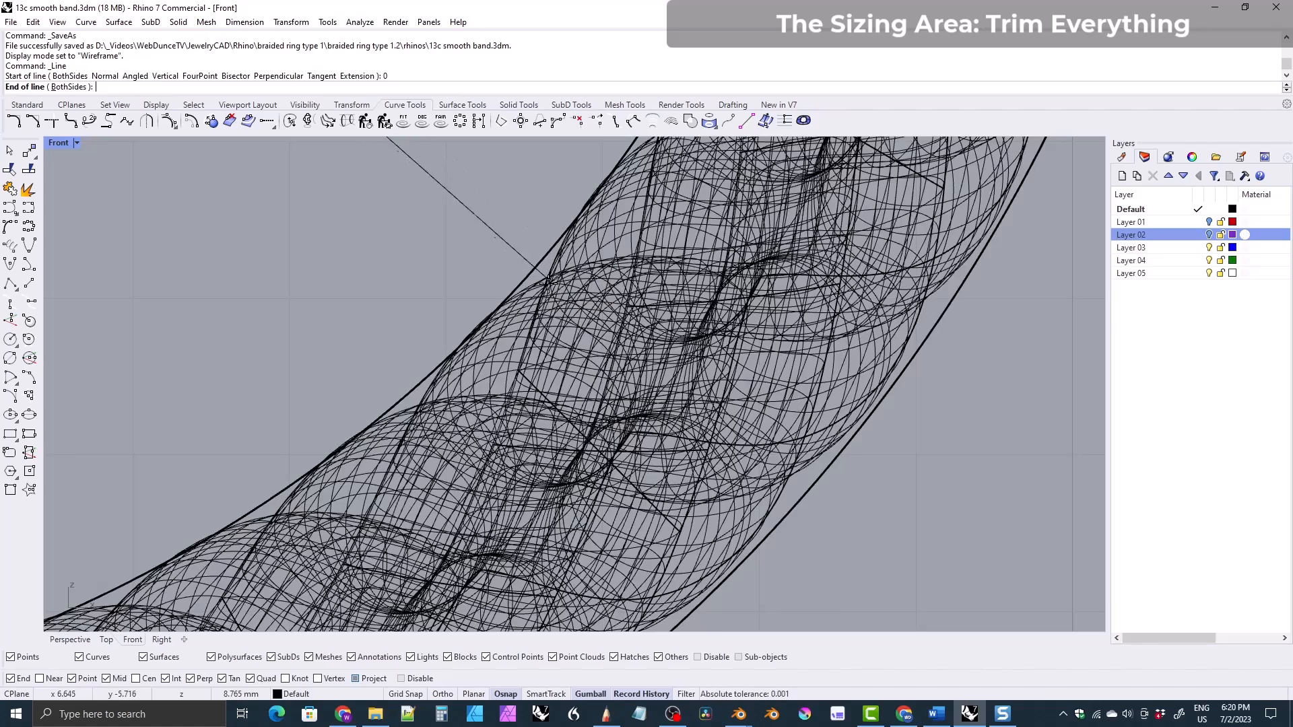
{"action": "scroll", "coordinate": [501, 389], "scroll_direction": "down", "scroll_amount": 4}
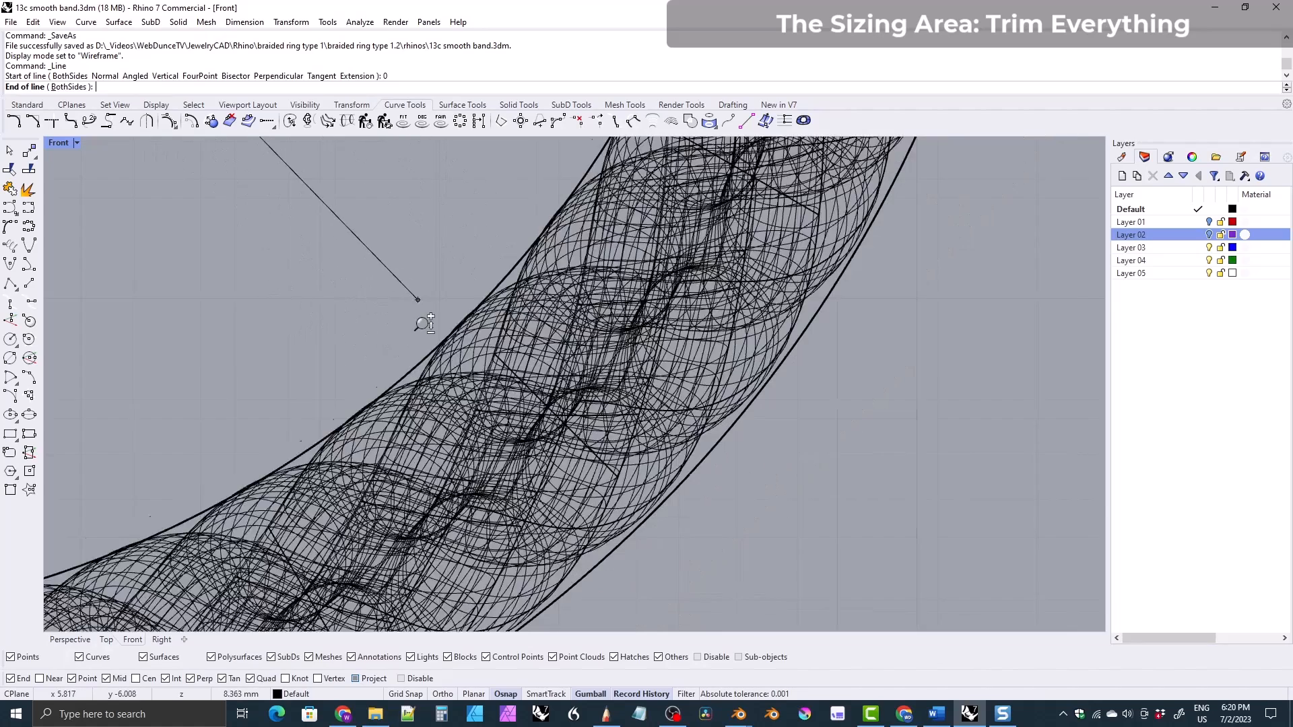
{"action": "key", "text": "shift"}
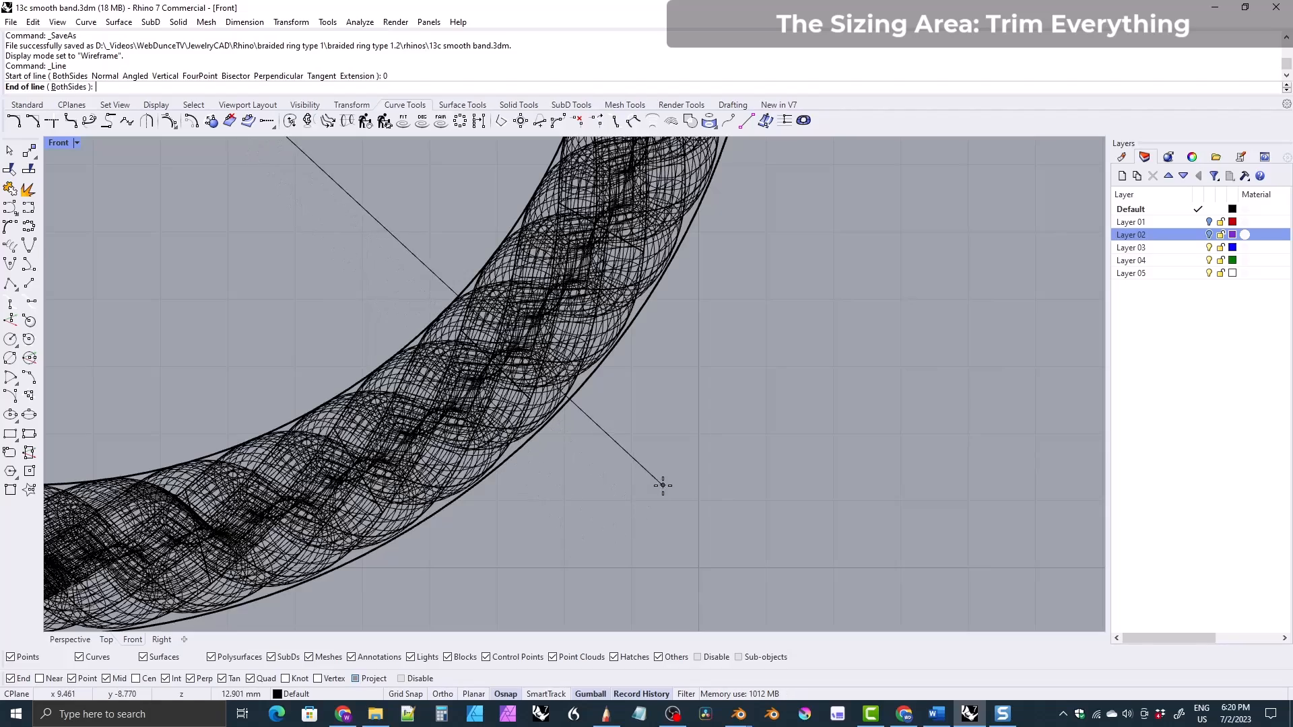
{"action": "scroll", "coordinate": [614, 444], "scroll_direction": "up", "scroll_amount": 1}
{"action": "scroll", "coordinate": [614, 445], "scroll_direction": "up", "scroll_amount": 3}
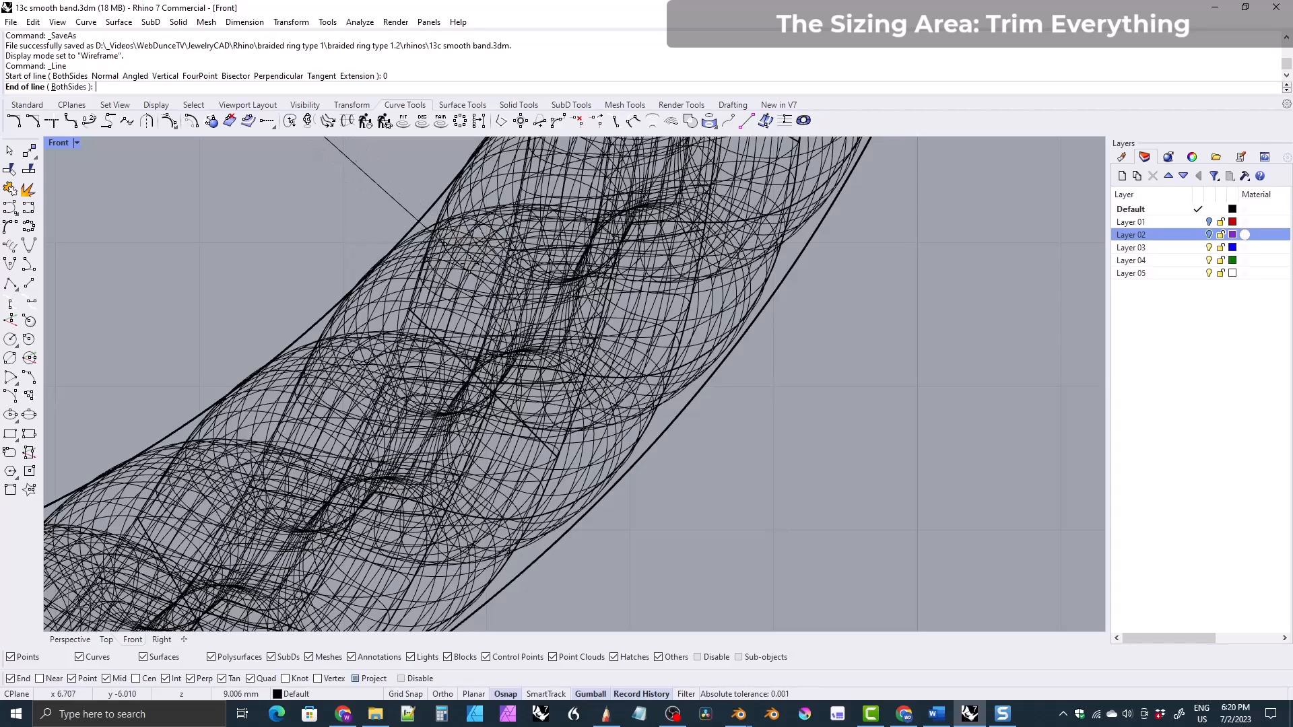
{"action": "left_click", "coordinate": [763, 513]}
{"action": "scroll", "coordinate": [499, 308], "scroll_direction": "down", "scroll_amount": 5}
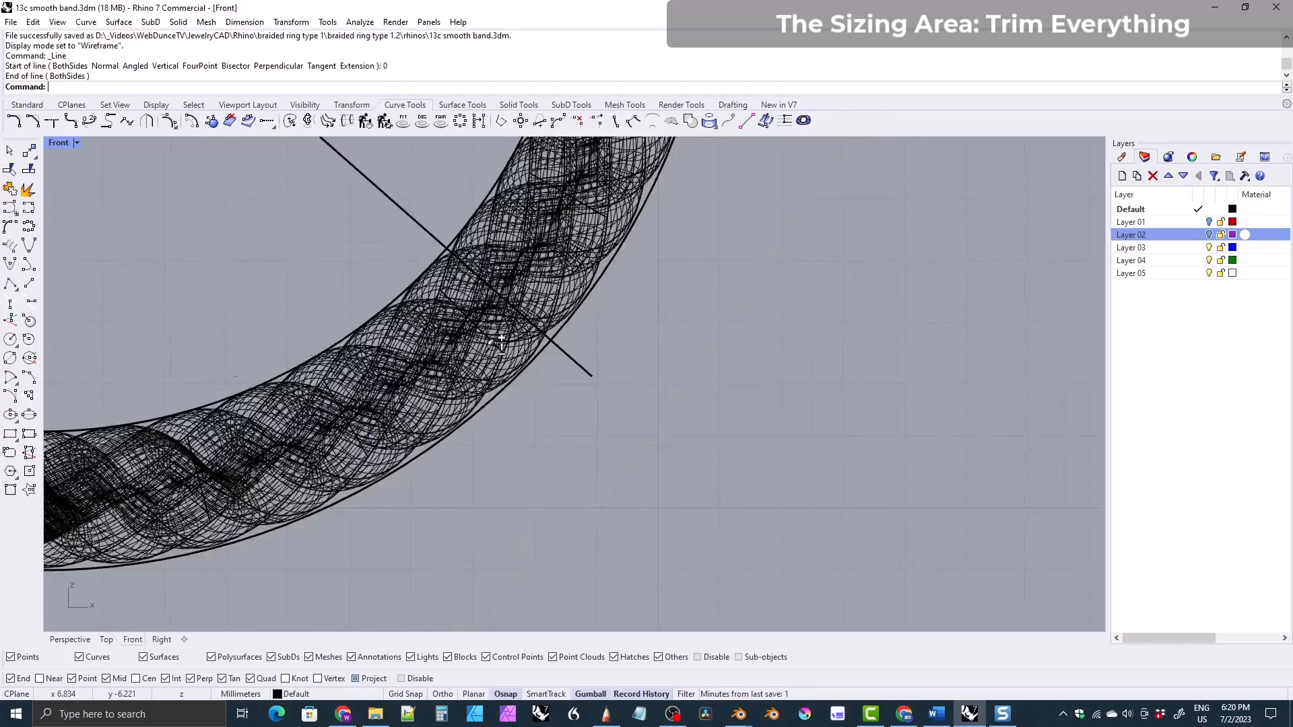
- Mirror a copy of the diagonal line across the vertical axis, starting the mirror plane at the origin
{"action": "left_click", "coordinate": [643, 297]}
{"action": "right_click_drag", "start_coordinate": [533, 271], "coordinate": [580, 310]}
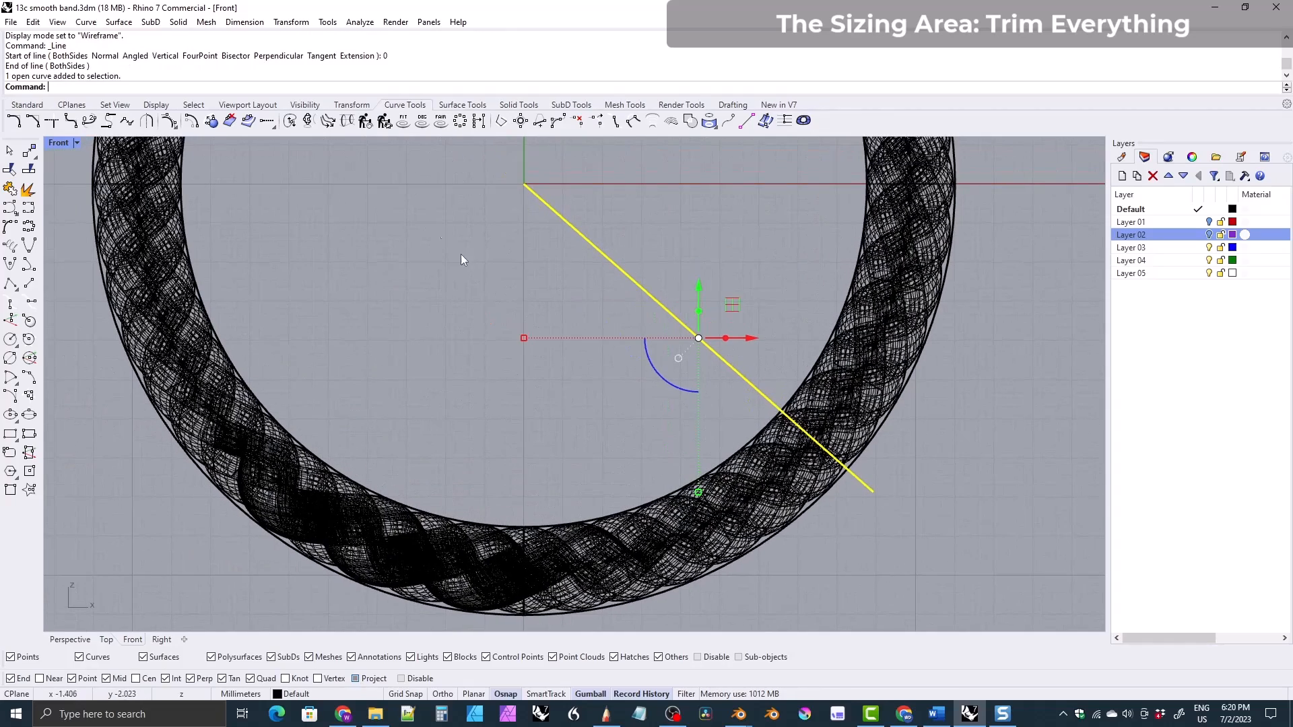
{"action": "left_click", "coordinate": [351, 104]}
{"action": "left_click", "coordinate": [146, 121]}
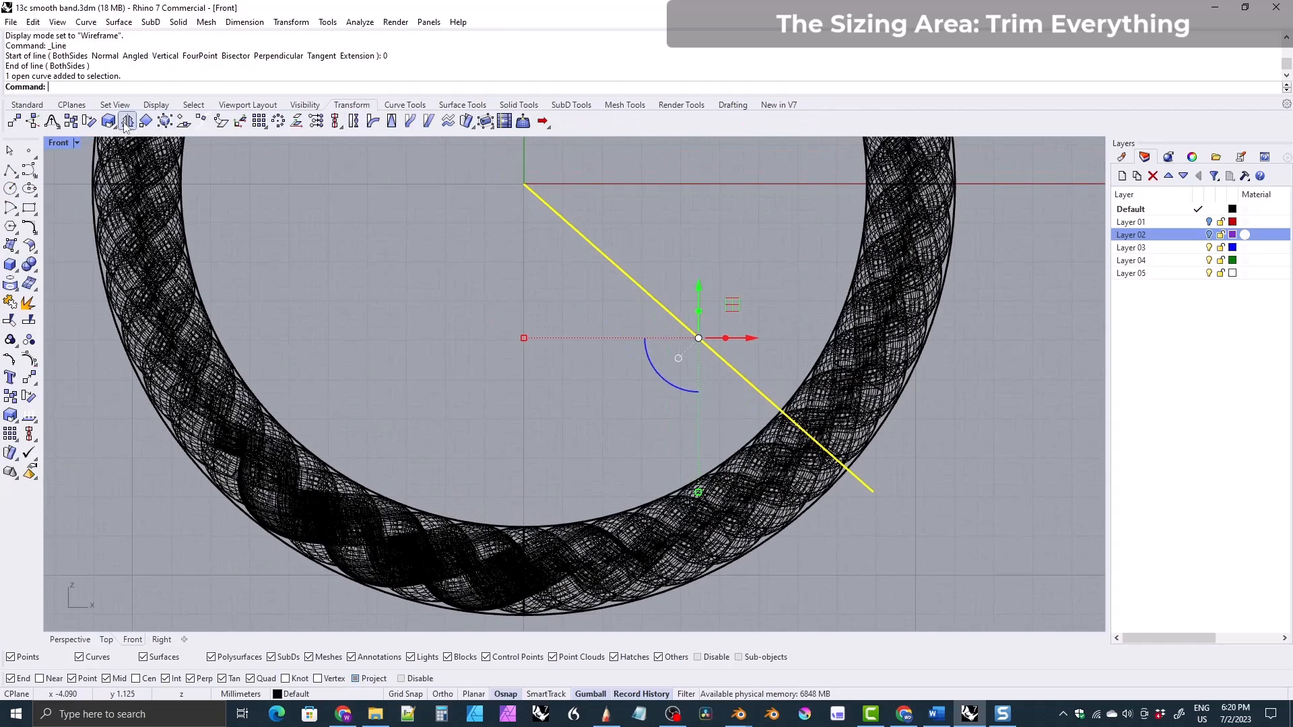
{"action": "left_click", "coordinate": [523, 184]}
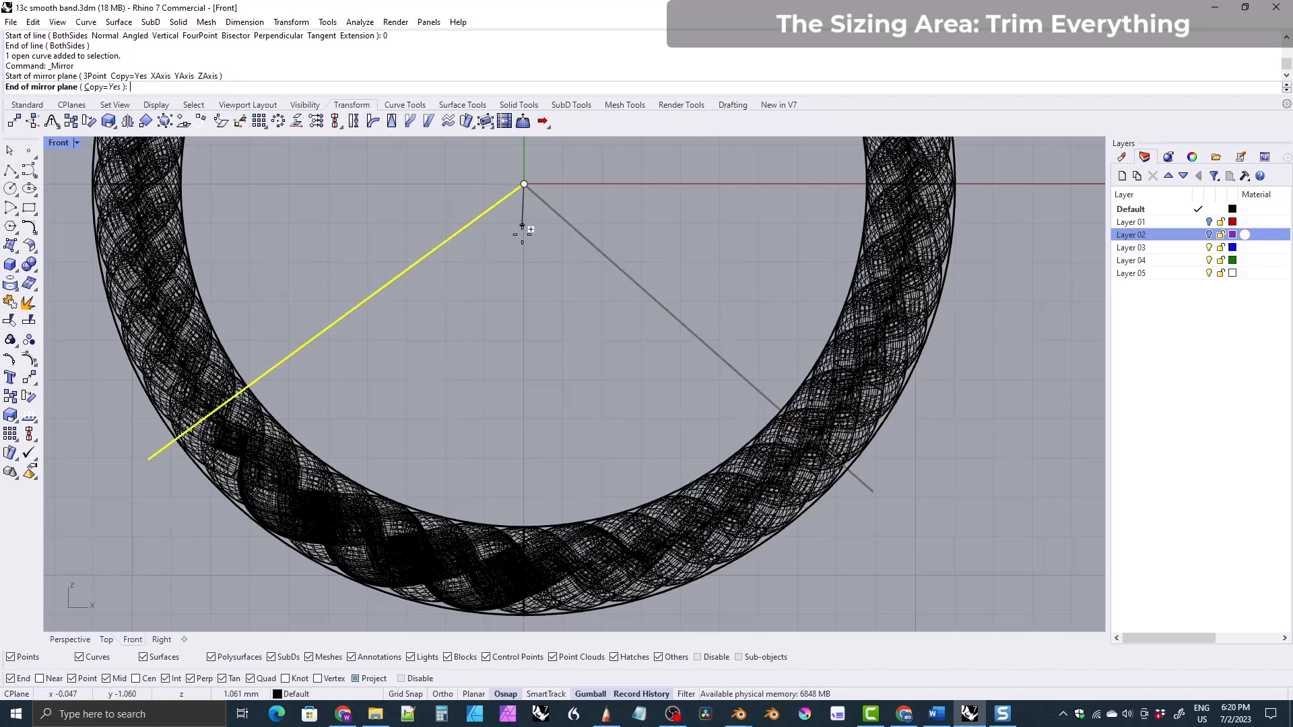
{"action": "left_click", "coordinate": [524, 309]}
{"action": "scroll", "coordinate": [526, 311], "scroll_direction": "down", "scroll_amount": 4}
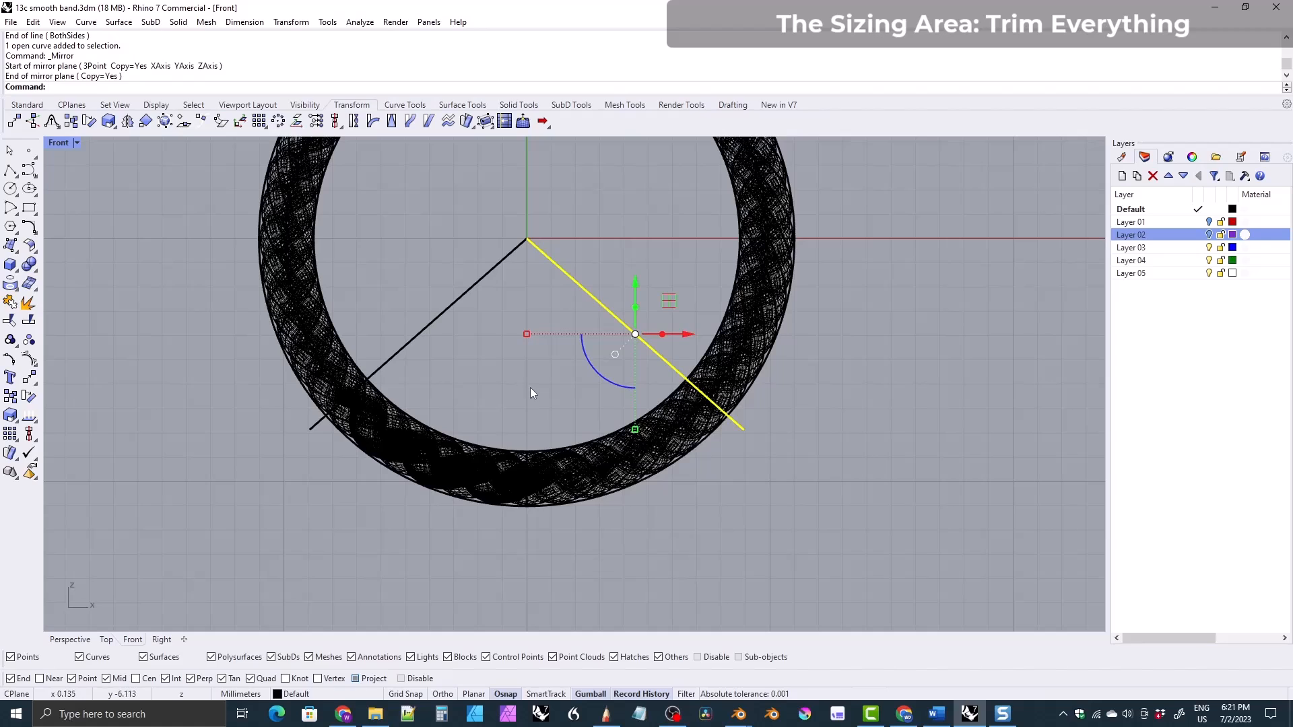
{"action": "left_click", "coordinate": [591, 528]}
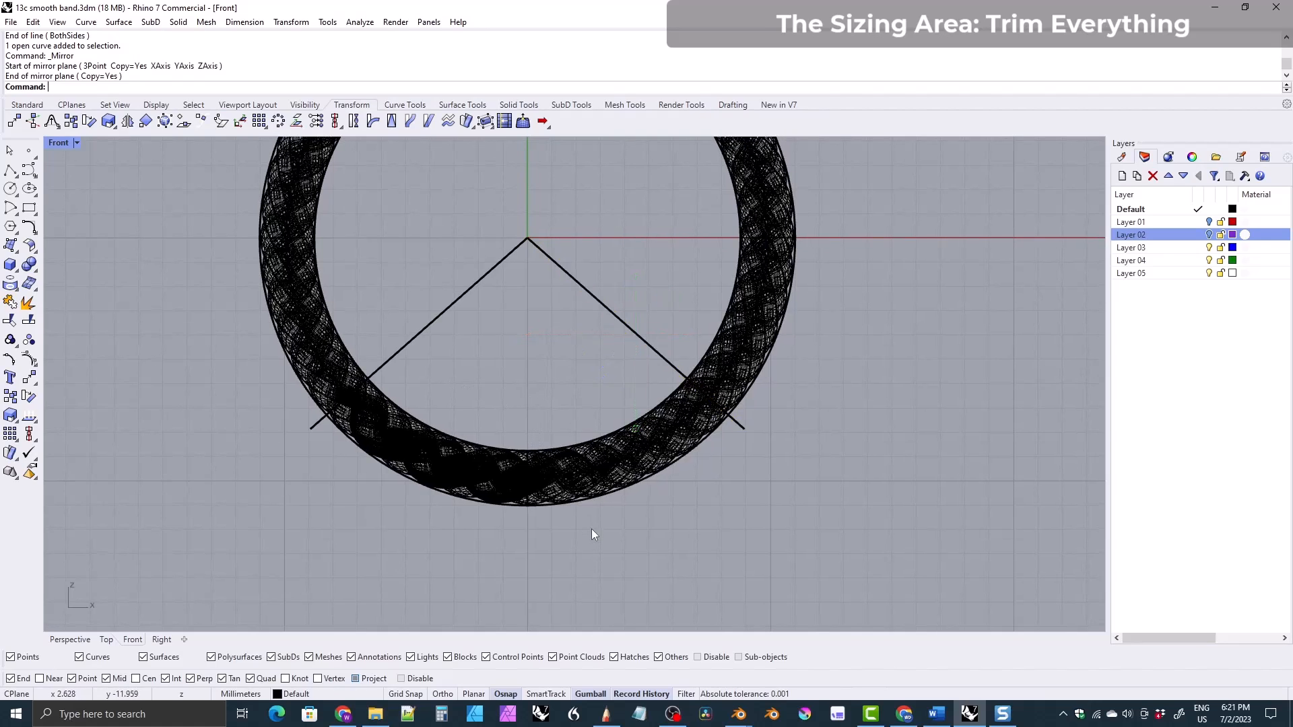
- Delete the closed curve that runs along the ring's outer edge
{"action": "left_click_drag", "start_coordinate": [591, 528], "coordinate": [446, 474]}
{"action": "scroll", "coordinate": [427, 471], "scroll_direction": "up", "scroll_amount": 5}
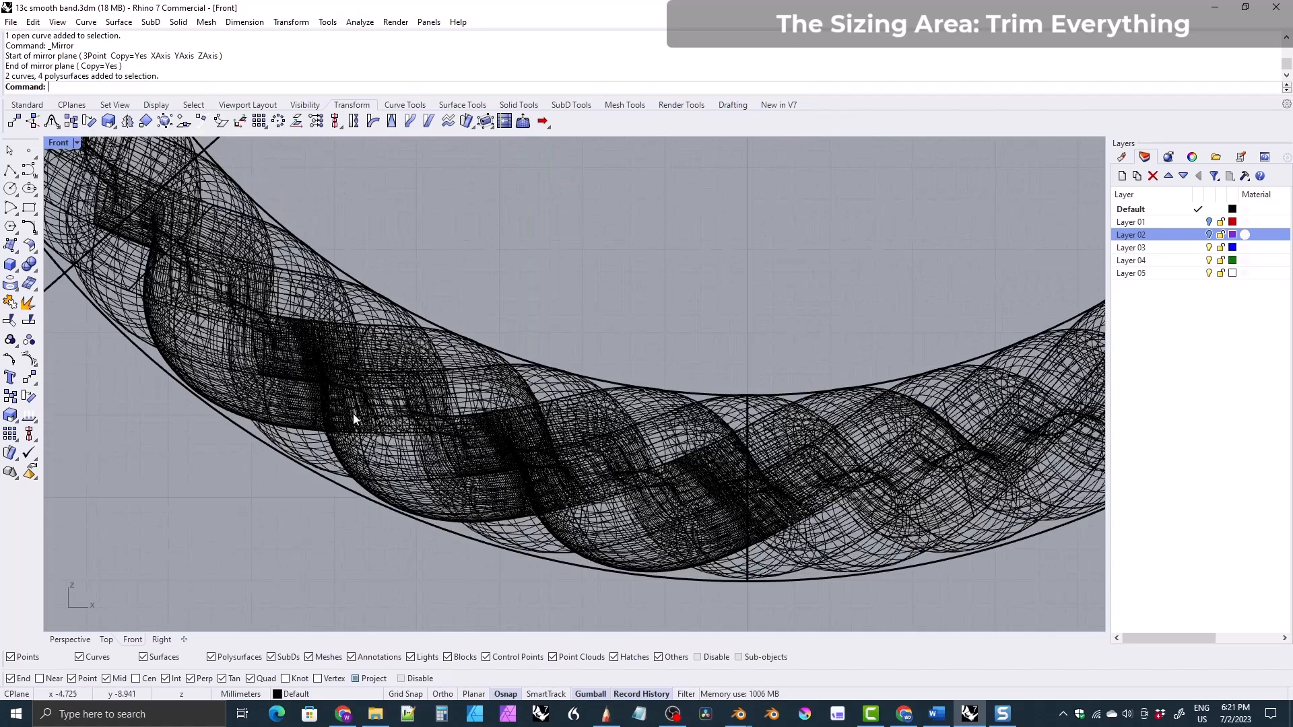
{"action": "left_click", "coordinate": [356, 498]}
{"action": "left_click", "coordinate": [397, 529]}
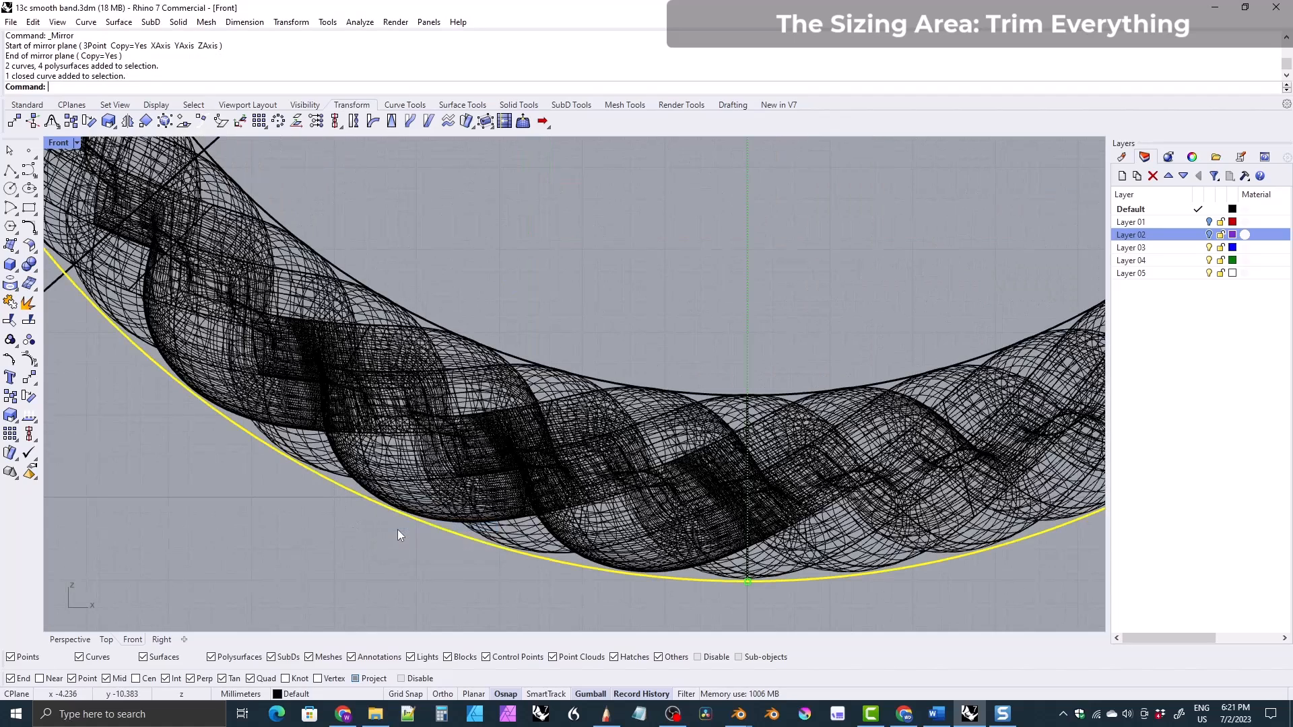
{"action": "key", "text": "Delete"}
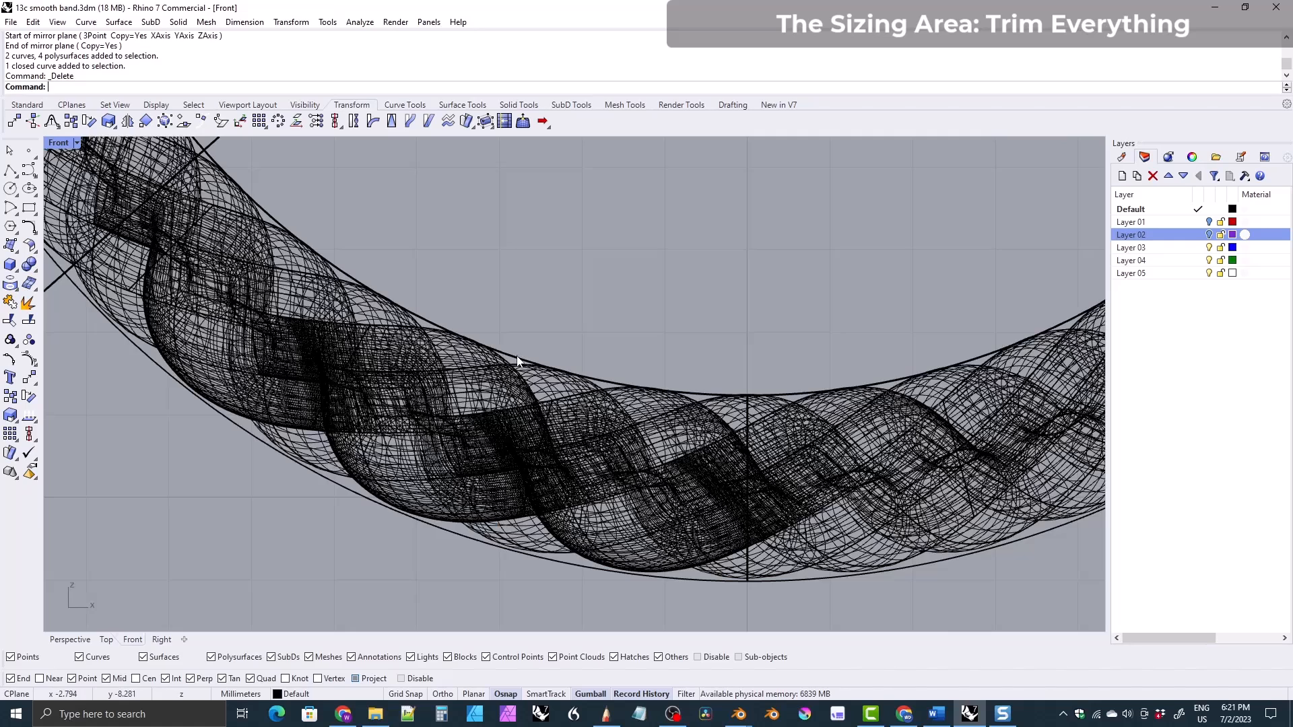
- Hide the closed curve that runs along the ring's inner edge
{"action": "left_click", "coordinate": [519, 361]}
{"action": "left_click", "coordinate": [552, 396]}
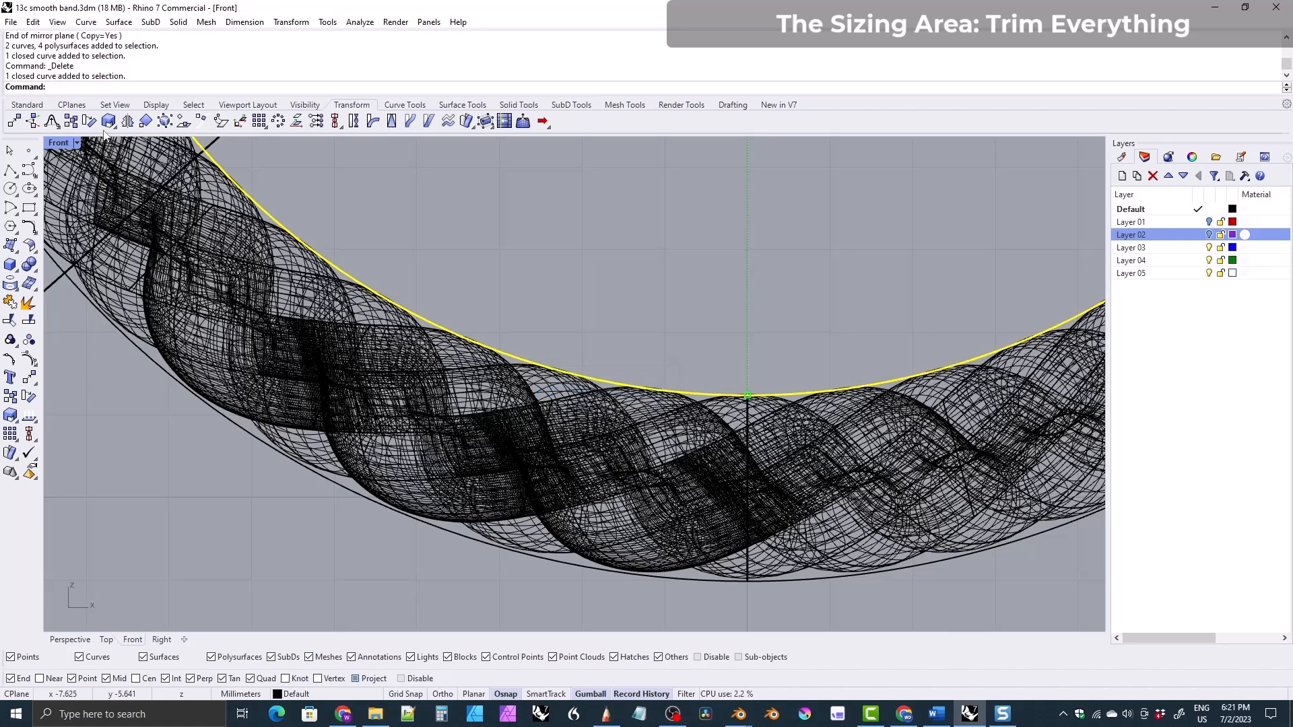
{"action": "left_click", "coordinate": [305, 104]}
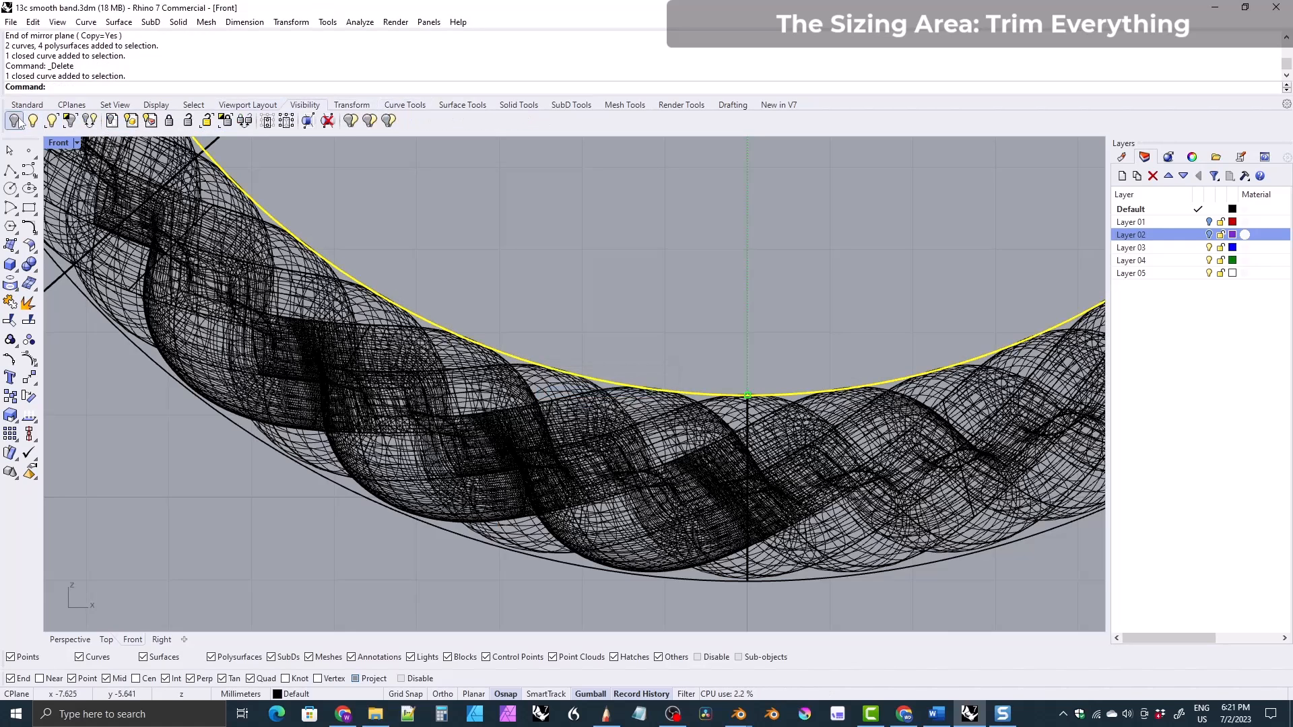
{"action": "left_click", "coordinate": [13, 120]}
{"action": "scroll", "coordinate": [573, 292], "scroll_direction": "down", "scroll_amount": 5}
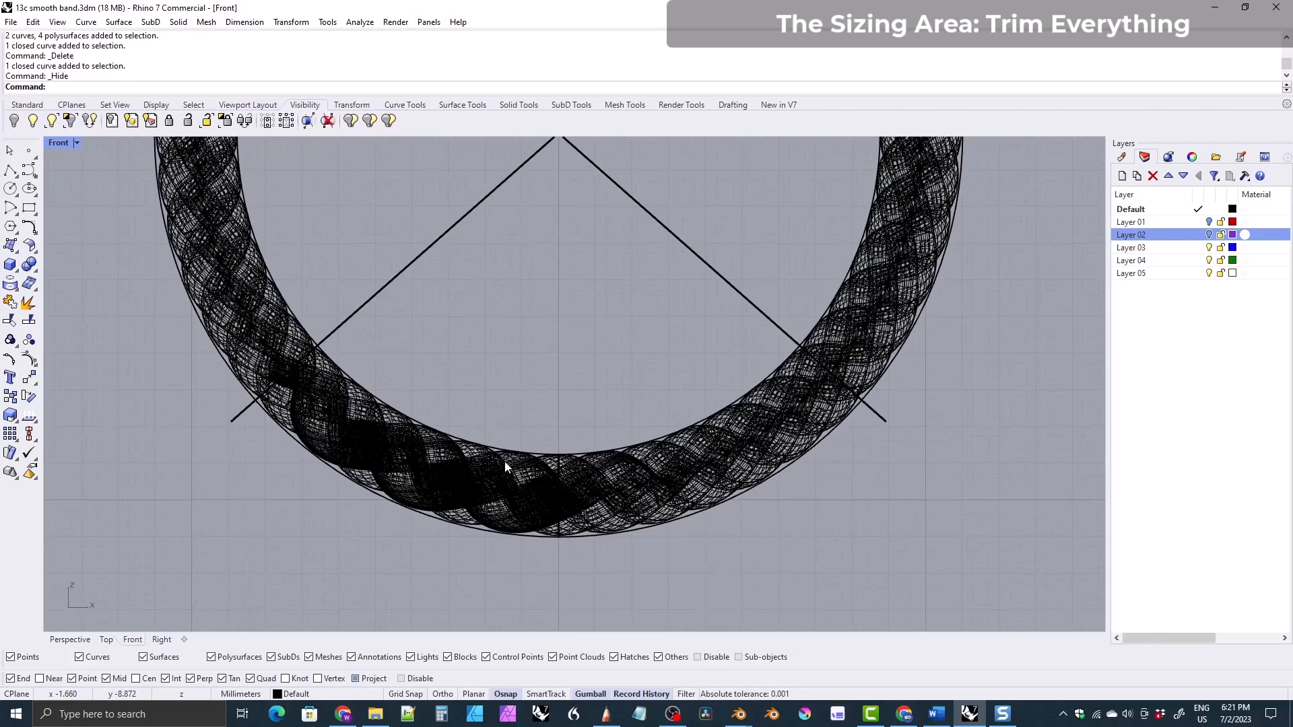
- Split the braid and the smooth band polysurfaces, using the two diagonal lines as cutting objects
{"action": "left_click_drag", "start_coordinate": [652, 563], "coordinate": [469, 442]}
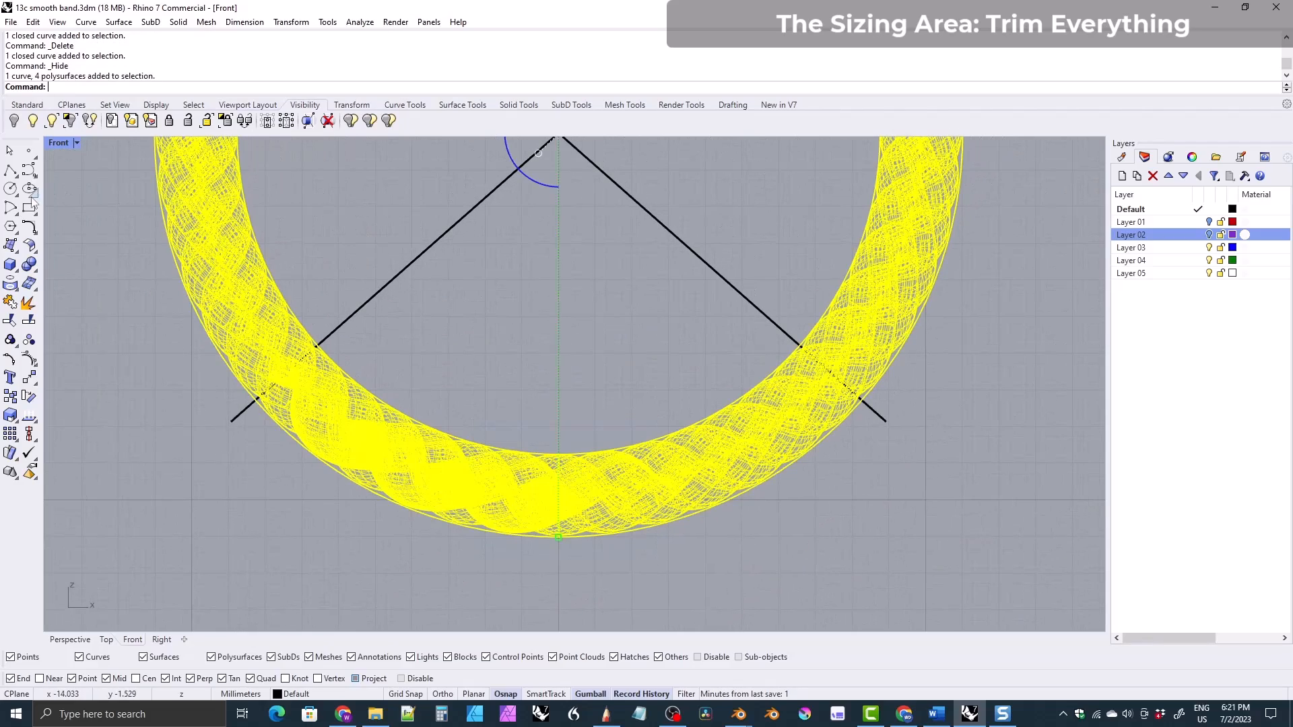
{"action": "left_click", "coordinate": [29, 320]}
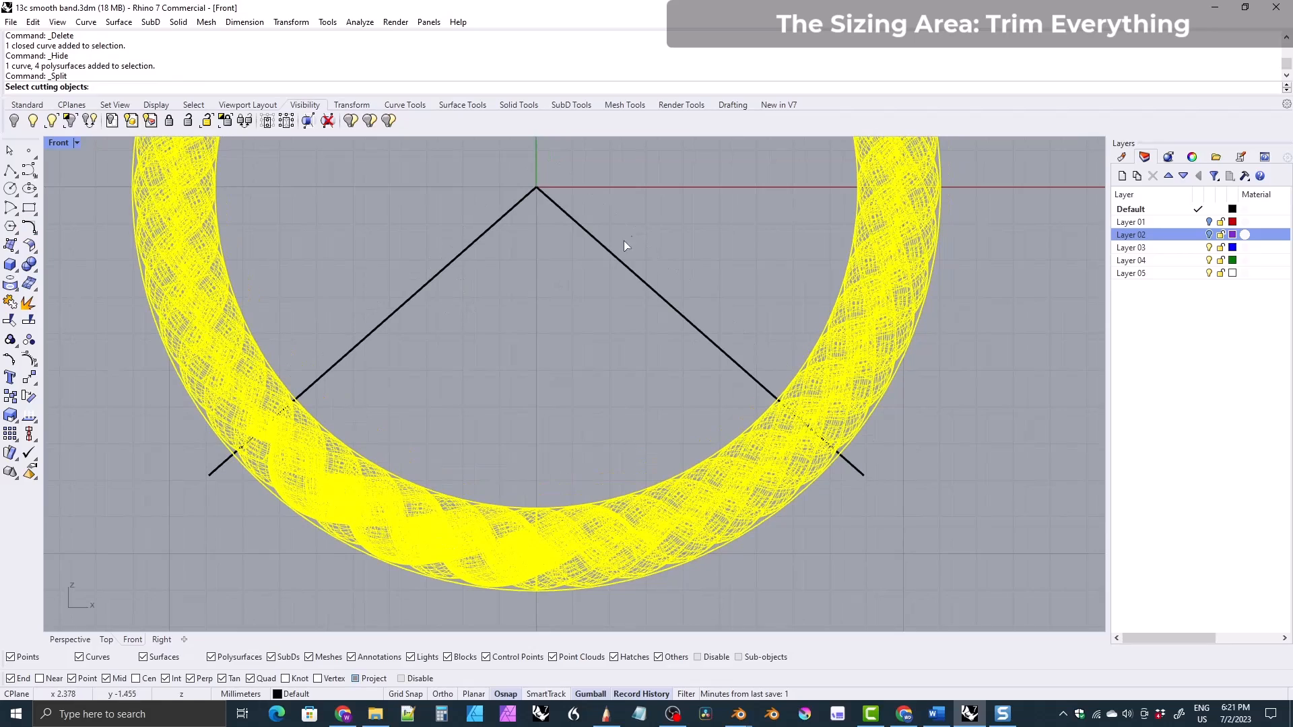
{"action": "left_click_drag", "start_coordinate": [456, 195], "coordinate": [458, 198]}
{"action": "key", "text": "Return"}
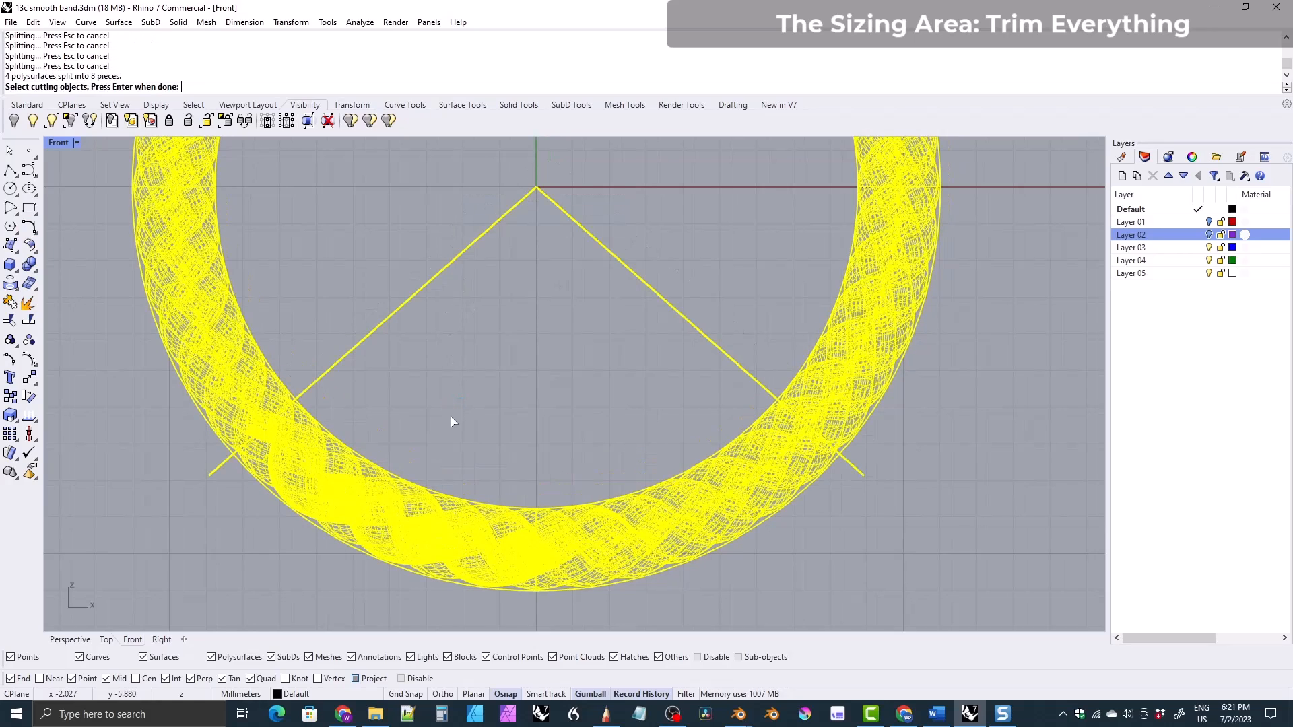
{"action": "right_click_drag", "start_coordinate": [433, 411], "coordinate": [525, 401]}
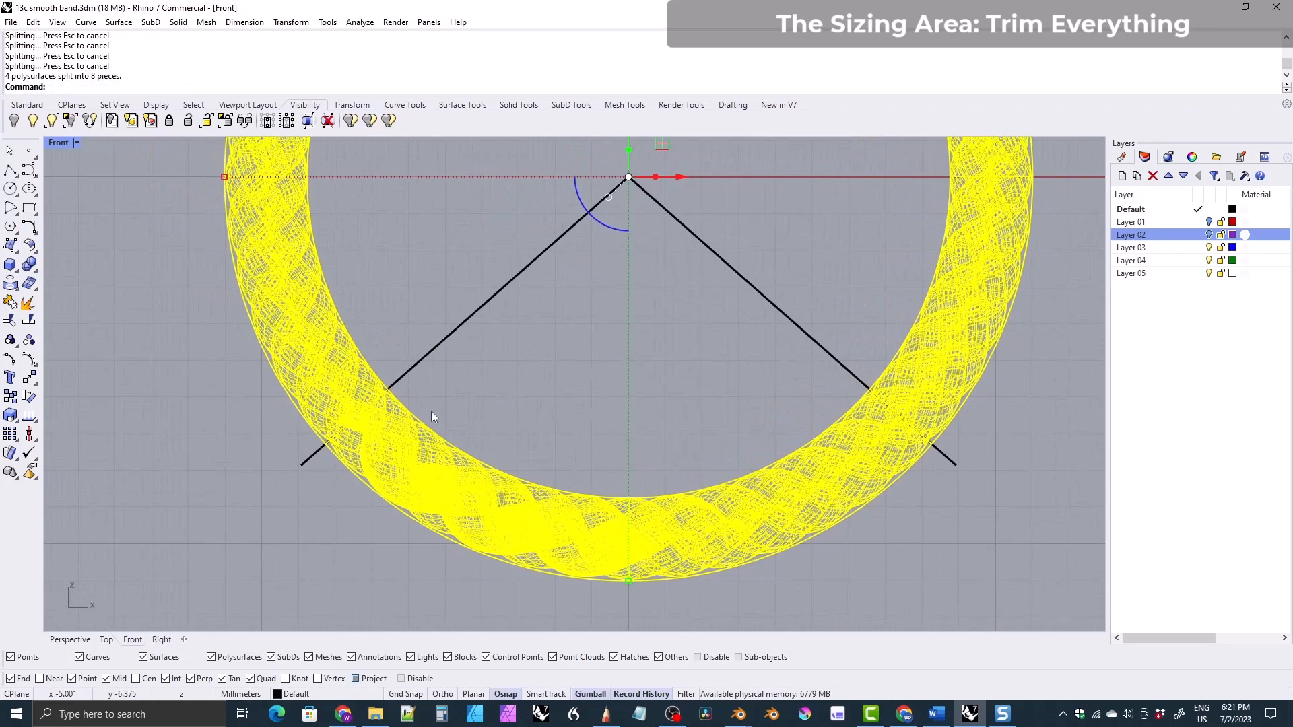
- Delete the upper portion of the split smooth band, leaving its lower sizing section between the diagonal lines
{"action": "scroll", "coordinate": [289, 407], "scroll_direction": "up", "scroll_amount": 5}
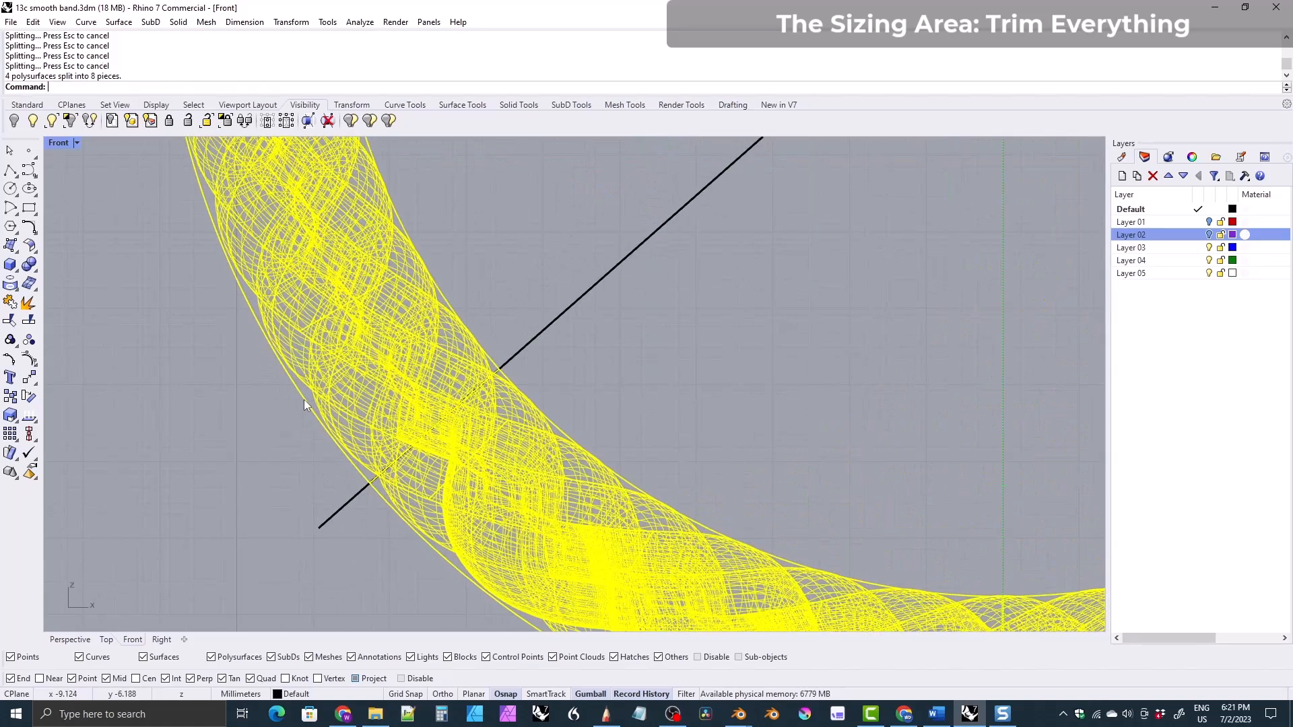
{"action": "left_click", "coordinate": [307, 411]}
{"action": "scroll", "coordinate": [310, 412], "scroll_direction": "down", "scroll_amount": 5}
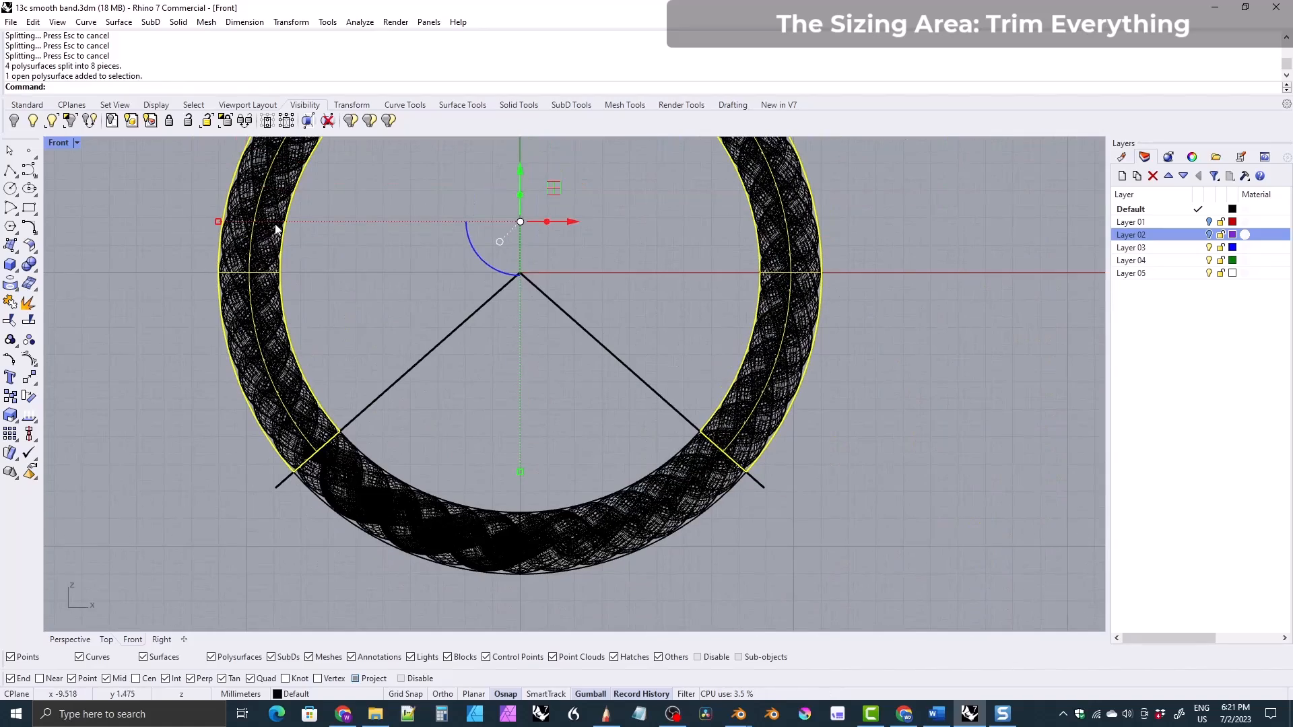
{"action": "key", "text": "Delete"}
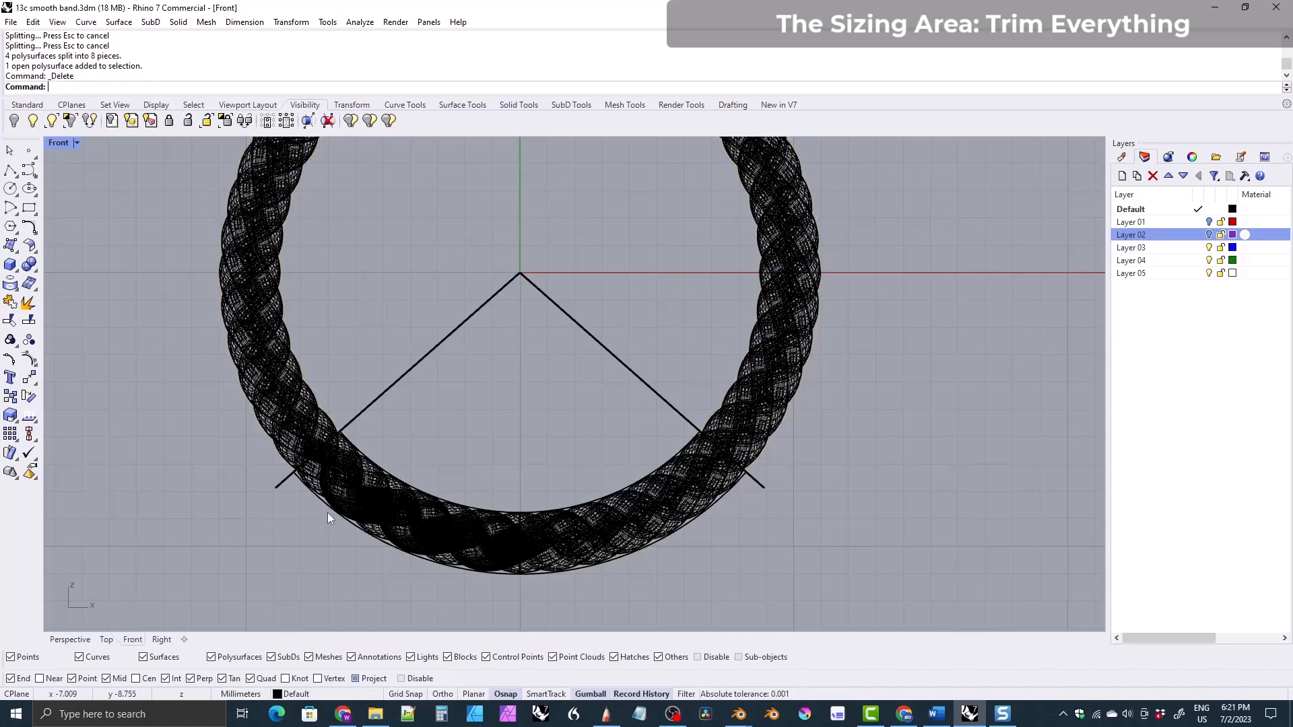
- Delete the three lower braid strand pieces that lie between the two diagonal cutting lines
{"action": "scroll", "coordinate": [316, 484], "scroll_direction": "up", "scroll_amount": 5}
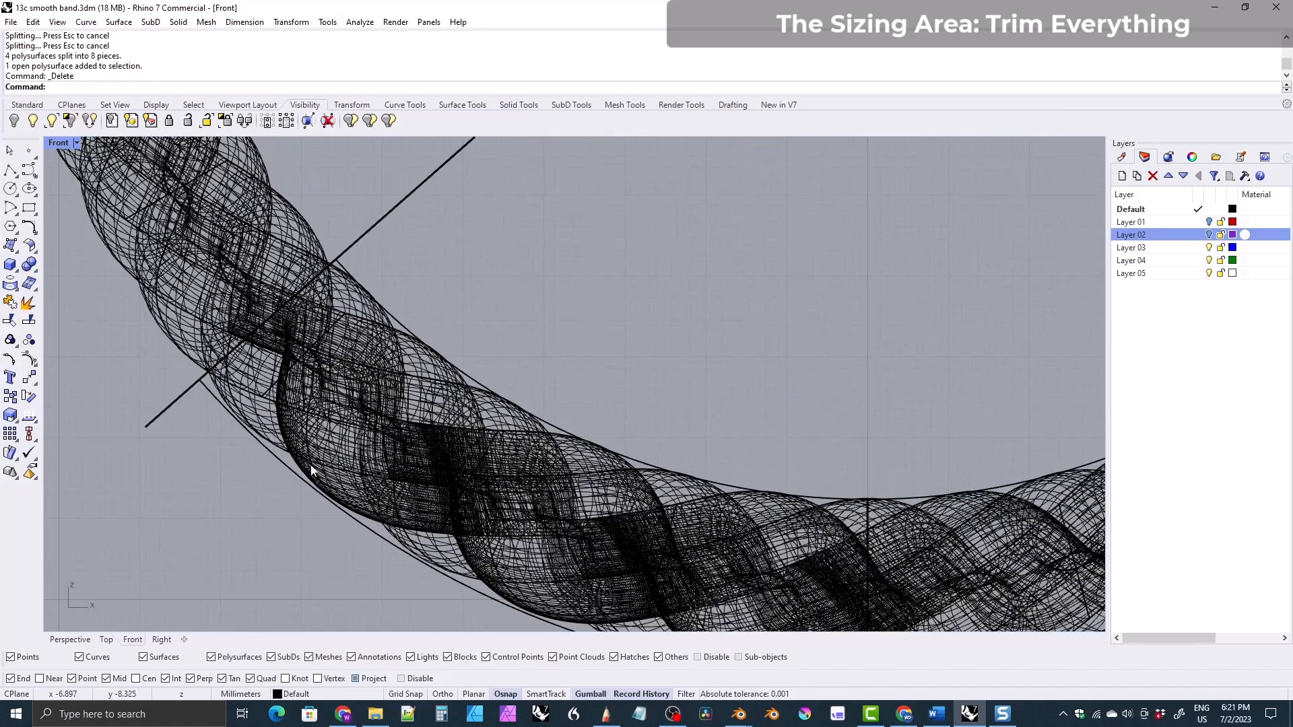
{"action": "left_click", "coordinate": [312, 471]}
{"action": "key", "text": "Delete"}
{"action": "left_click", "coordinate": [279, 434]}
{"action": "key", "text": "Delete"}
{"action": "left_click", "coordinate": [397, 404]}
{"action": "scroll", "coordinate": [397, 403], "scroll_direction": "down", "scroll_amount": 2}
{"action": "key", "text": "Delete"}
{"action": "scroll", "coordinate": [421, 433], "scroll_direction": "down", "scroll_amount": 4}
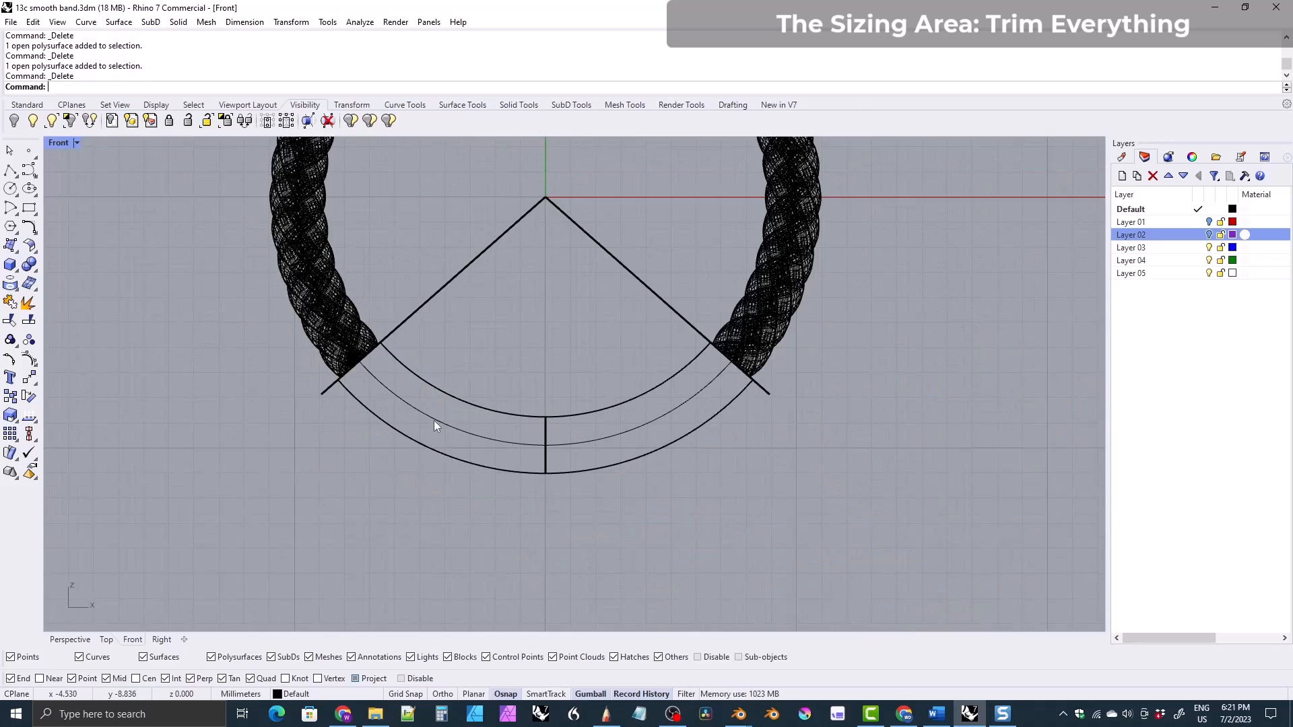
- Delete the two diagonal cutting lines that meet at the origin
{"action": "right_click_drag", "start_coordinate": [434, 420], "coordinate": [471, 534]}
{"action": "right_click_drag", "start_coordinate": [493, 438], "coordinate": [433, 439]}
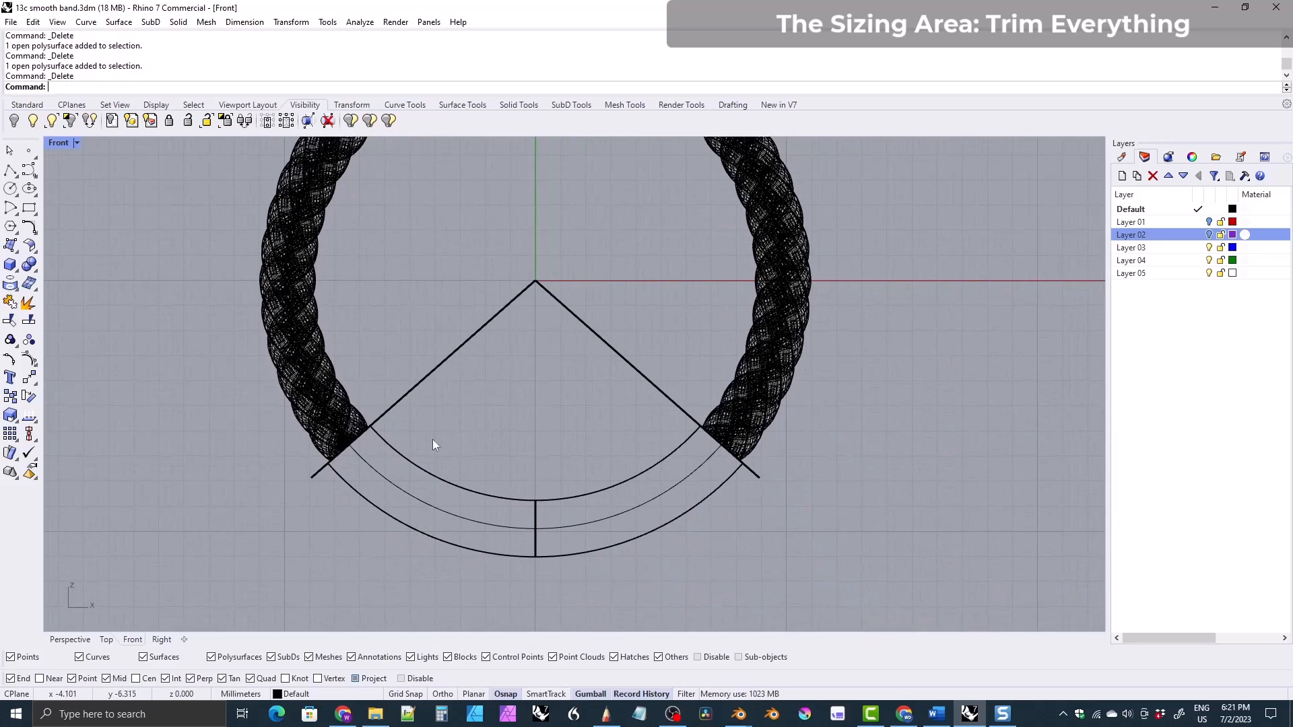
{"action": "left_click", "coordinate": [395, 517]}
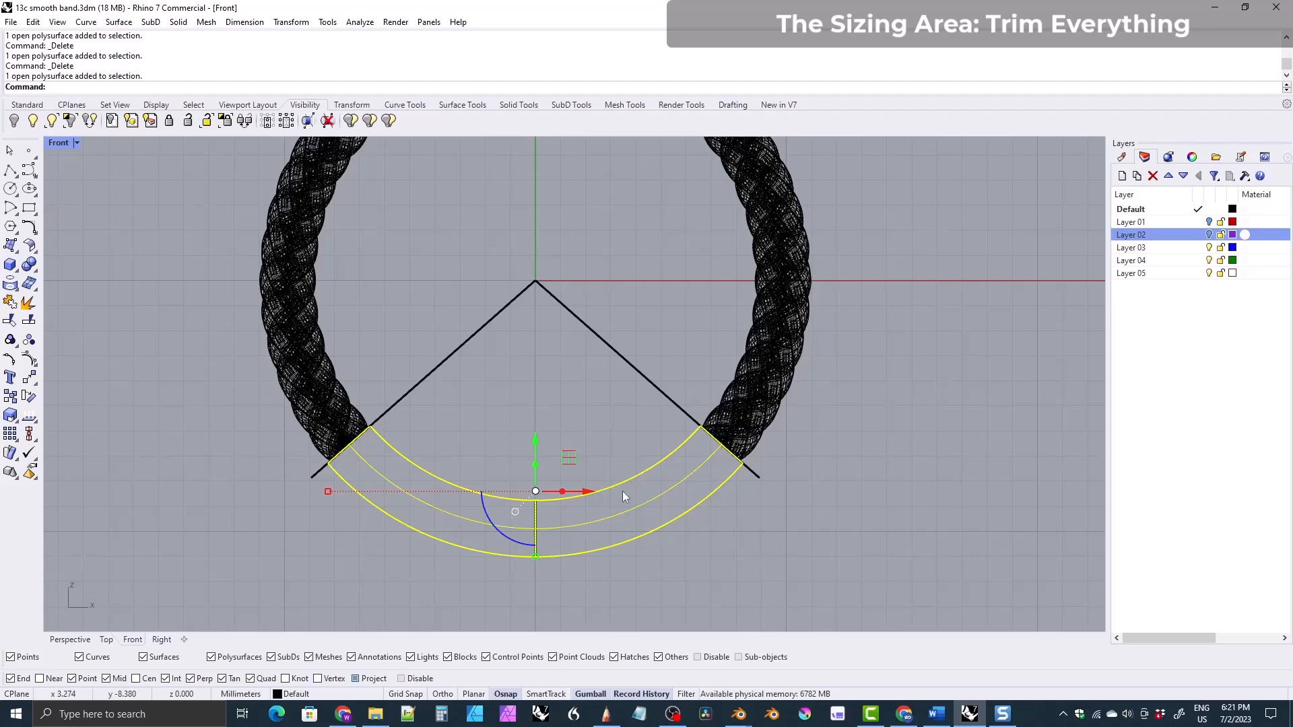
{"action": "right_click_drag", "start_coordinate": [360, 326], "coordinate": [352, 410]}
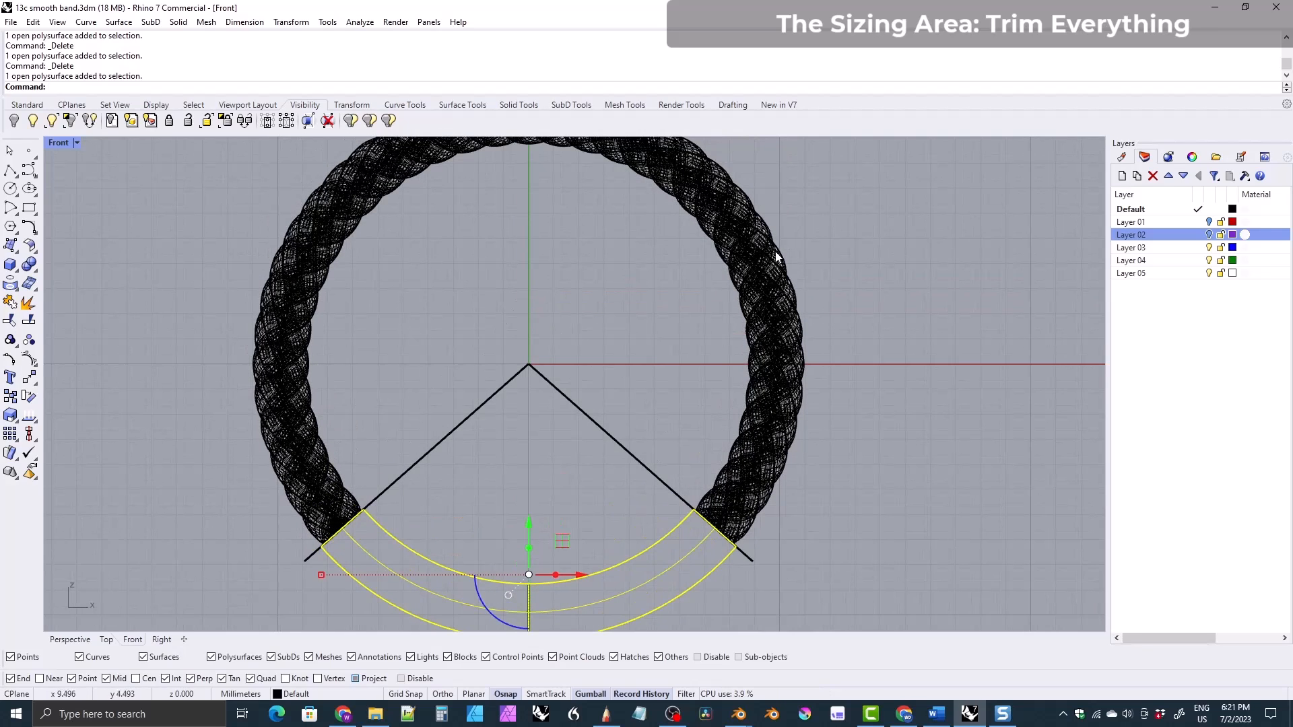
{"action": "right_click_drag", "start_coordinate": [462, 491], "coordinate": [472, 417]}
{"action": "left_click_drag", "start_coordinate": [608, 364], "coordinate": [527, 283]}
{"action": "key", "text": "Delete"}
{"action": "right_click_drag", "start_coordinate": [514, 418], "coordinate": [475, 398]}
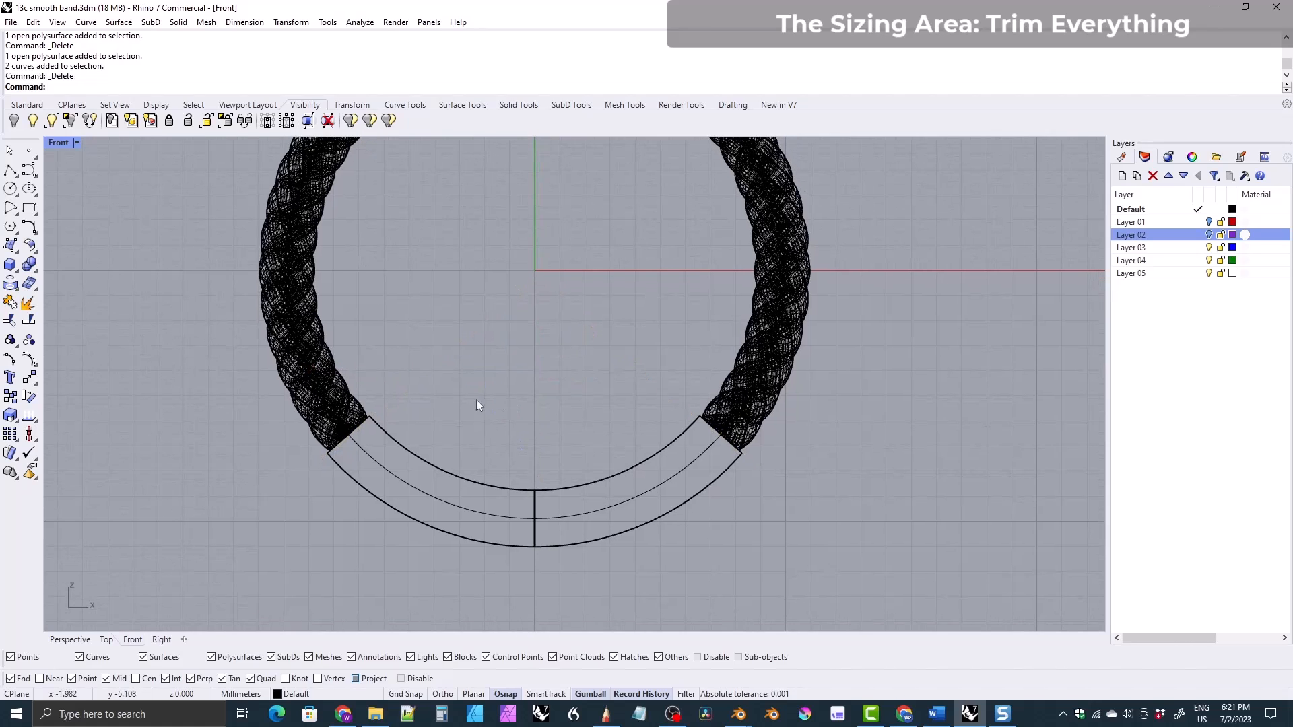
- Draw a vertical line from the origin (0) straight down past the outer edge of the smooth band section
{"action": "left_click", "coordinate": [405, 105]}
{"action": "left_click", "coordinate": [29, 284]}
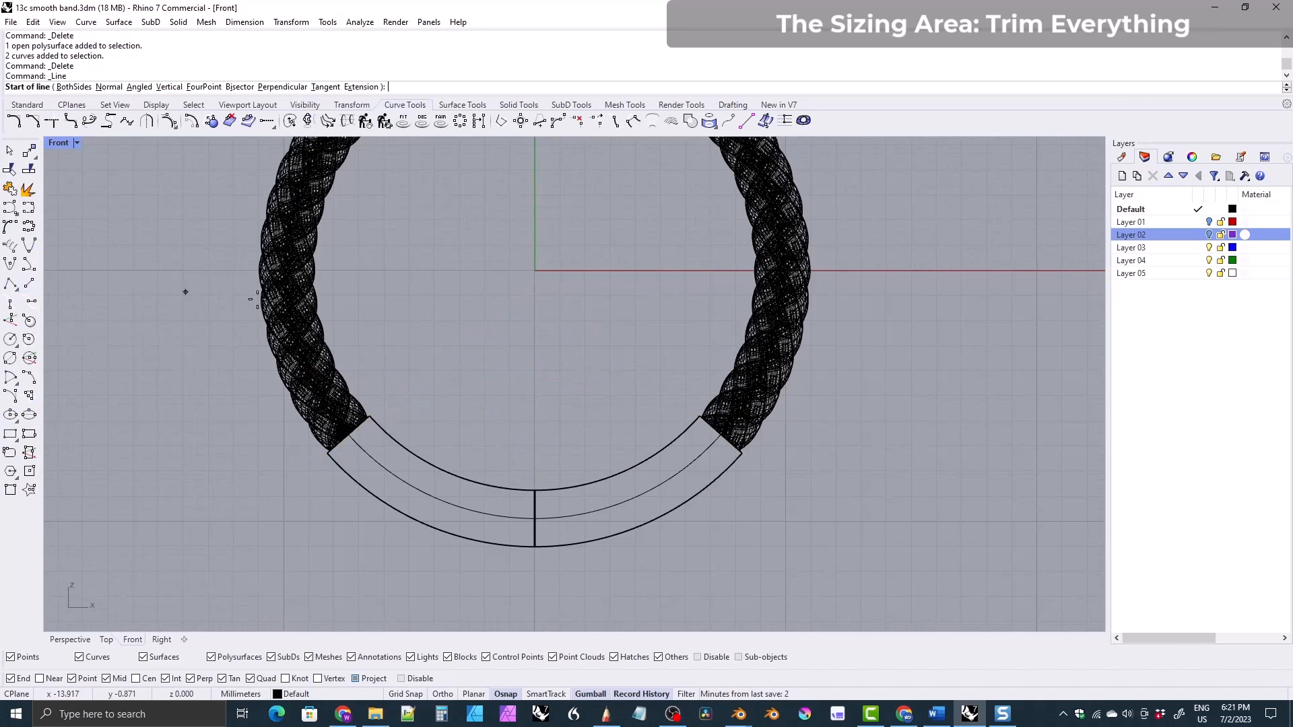
{"action": "type", "text": "0"}
{"action": "key", "text": "Return"}
{"action": "key", "text": "shift"}
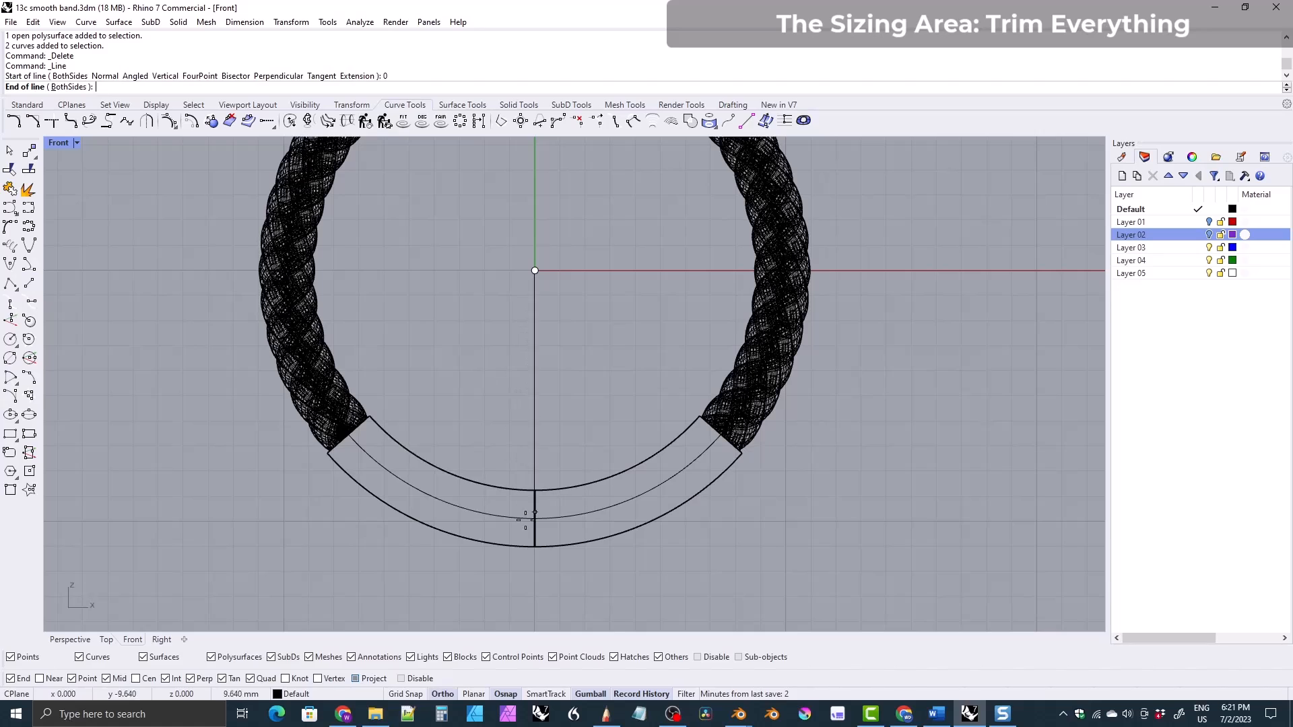
{"action": "left_click", "coordinate": [539, 590], "text": "shift"}
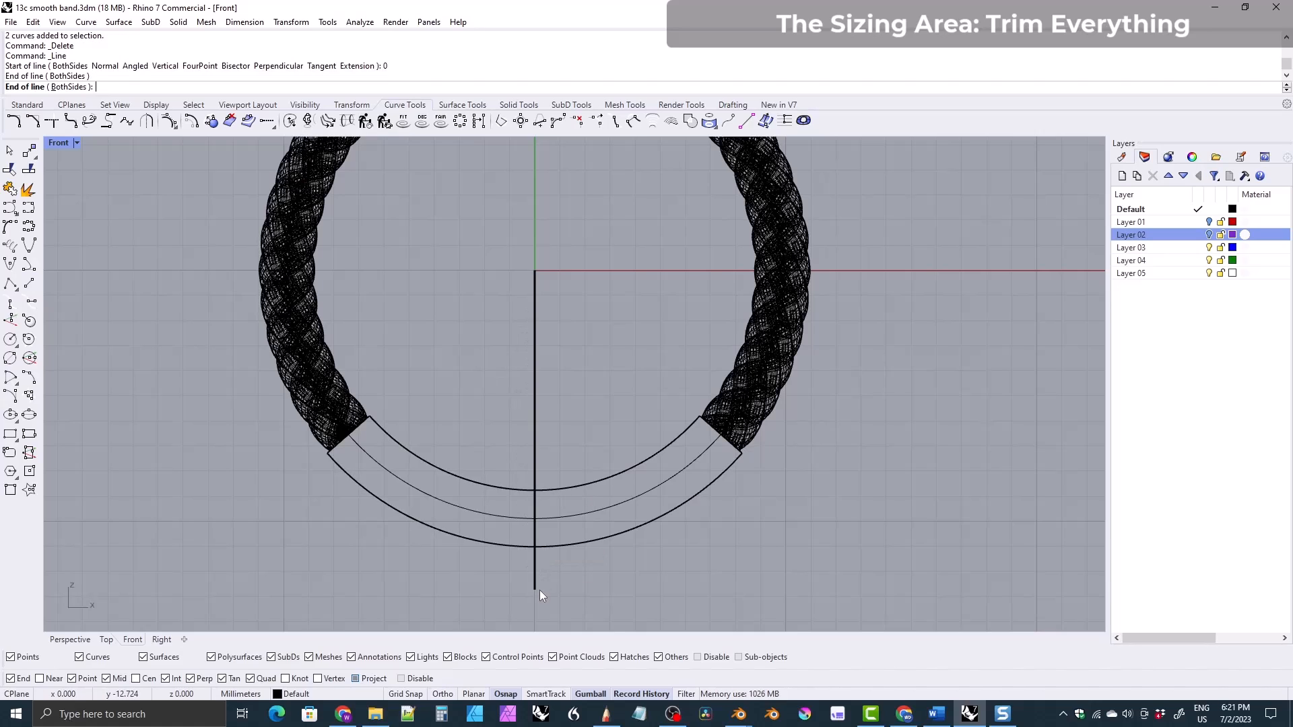
- Split the smooth band section, using the vertical centre line as the cutting object
{"action": "left_click", "coordinate": [460, 536]}
{"action": "left_click", "coordinate": [29, 168]}
{"action": "left_click", "coordinate": [535, 367]}
{"action": "key", "text": "Return"}
- Delete the right half of the smooth band section and the vertical cutting line
{"action": "left_click", "coordinate": [661, 550]}
{"action": "left_click", "coordinate": [619, 504]}
{"action": "key", "text": "Delete"}
{"action": "left_click", "coordinate": [534, 430]}
{"action": "key", "text": "Delete"}
- Cap the open ends of the three braid strands to make them closed solids
{"action": "left_click", "coordinate": [70, 638]}
{"action": "mouse_move", "coordinate": [530, 390]}
{"action": "right_mouse_down"}
{"action": "mouse_move", "coordinate": [636, 401]}
{"action": "mouse_move", "coordinate": [684, 358]}
{"action": "mouse_move", "coordinate": [622, 352]}
{"action": "right_mouse_up"}
{"action": "scroll", "coordinate": [637, 401], "scroll_direction": "up", "scroll_amount": 6}
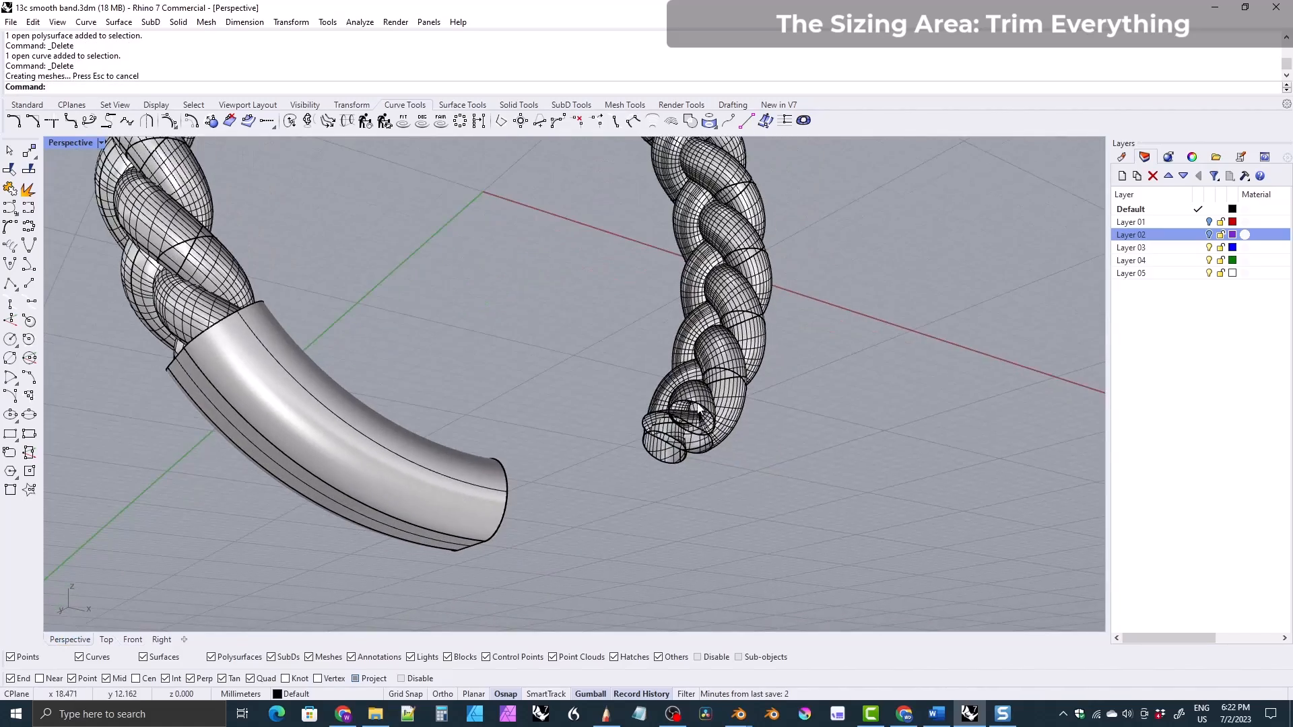
{"action": "scroll", "coordinate": [698, 408], "scroll_direction": "up", "scroll_amount": 3}
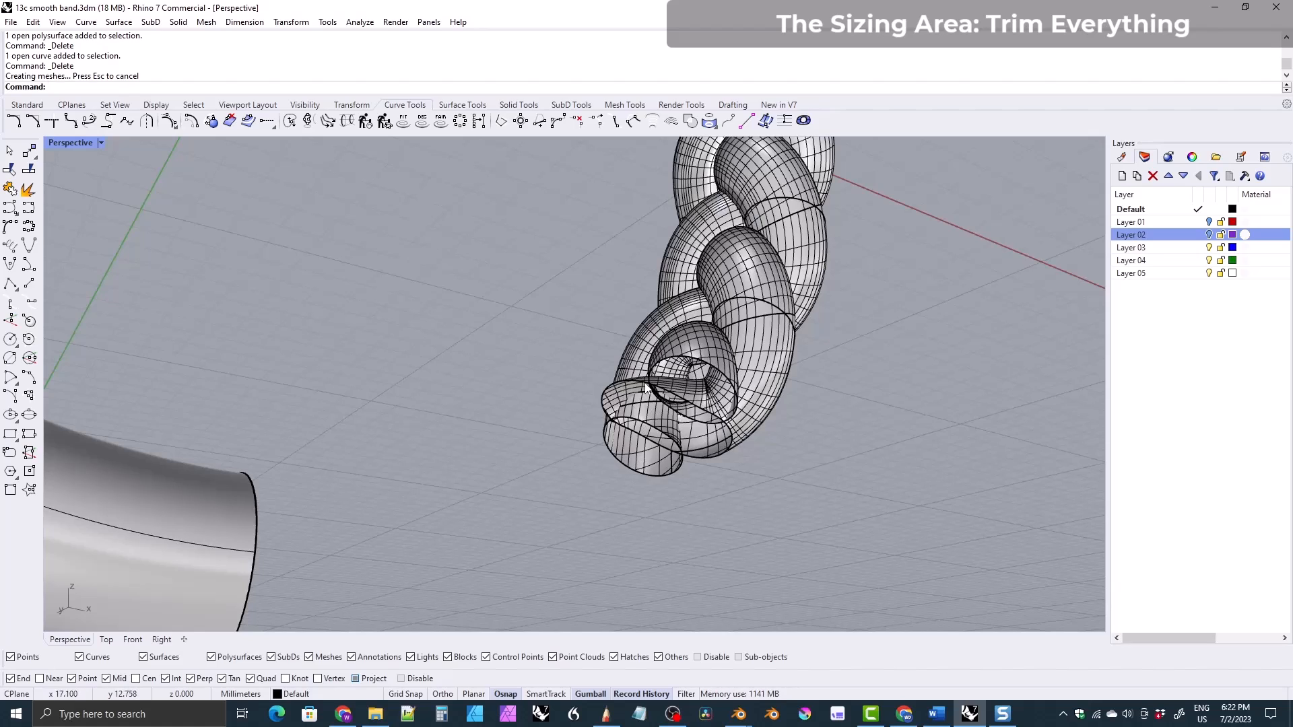
{"action": "left_click", "coordinate": [639, 345]}
{"action": "left_click", "coordinate": [679, 276], "text": "shift"}
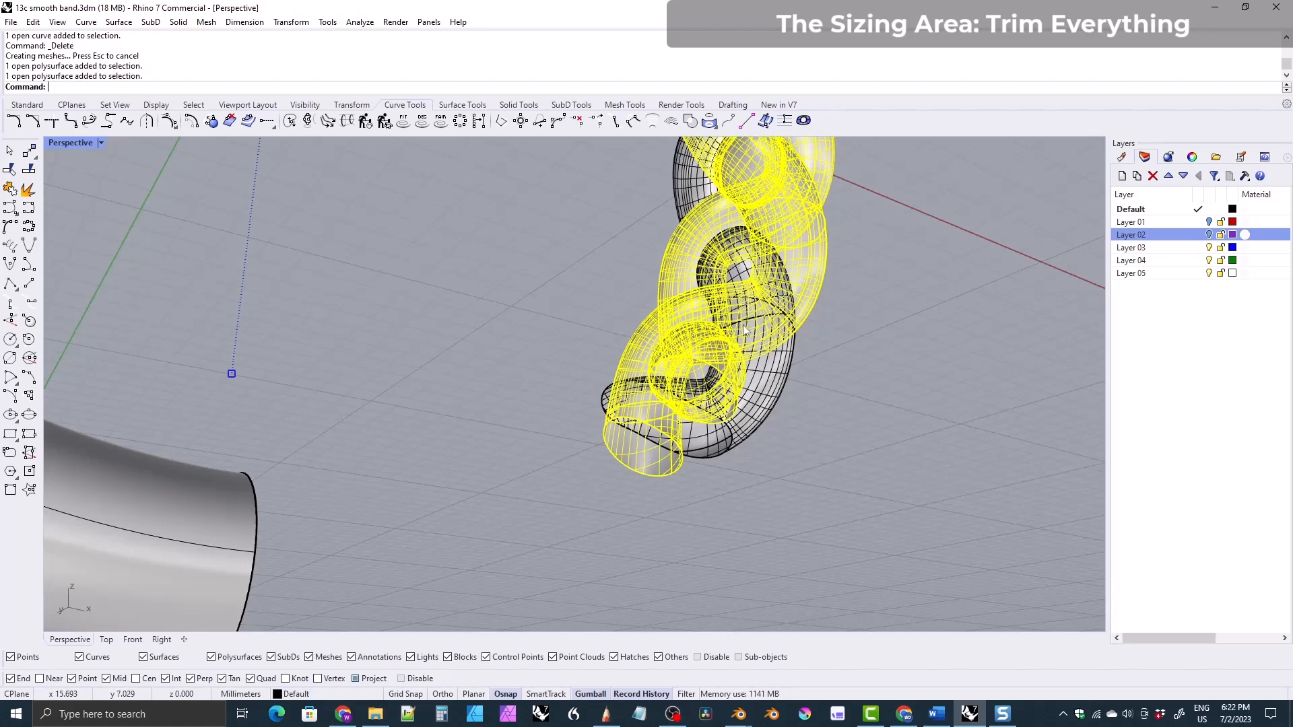
{"action": "left_click", "coordinate": [781, 396], "text": "shift"}
{"action": "left_click", "coordinate": [518, 105]}
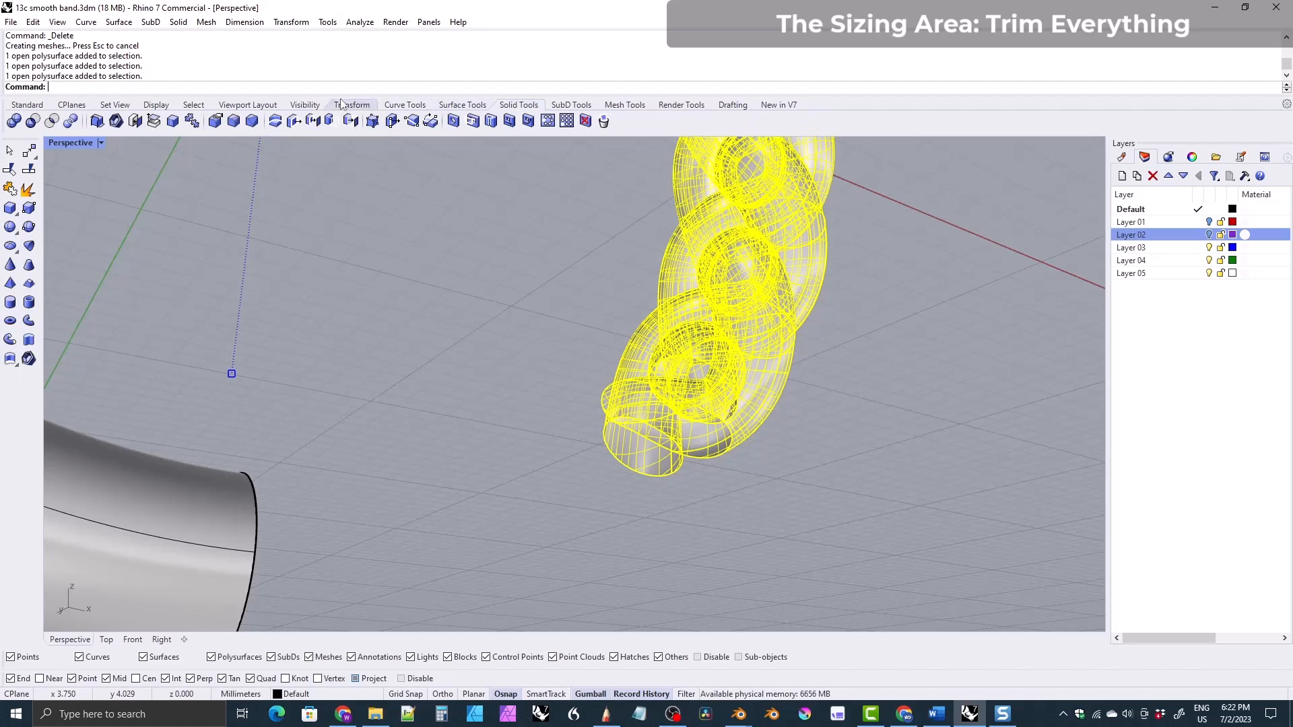
{"action": "left_click", "coordinate": [136, 122]}
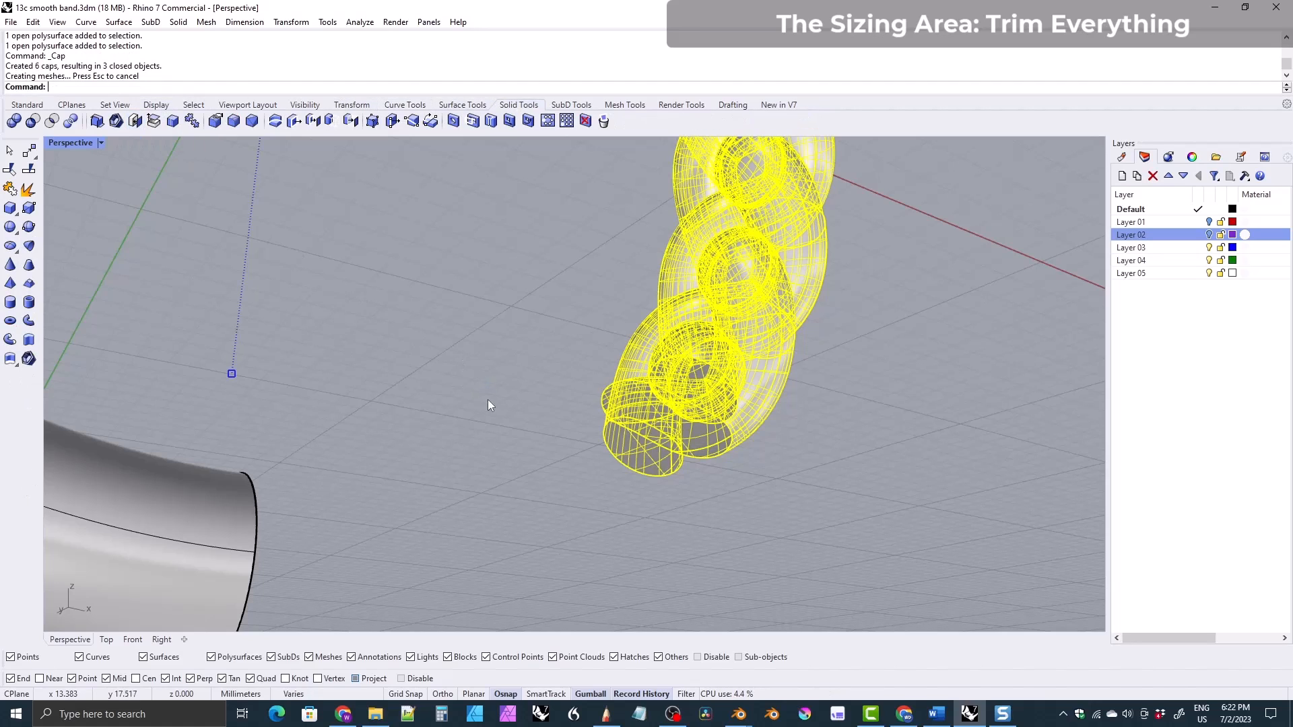
- Isolate the remaining half of the smooth band so that all other objects are hidden
{"action": "scroll", "coordinate": [499, 304], "scroll_direction": "down", "scroll_amount": 5}
{"action": "right_click_drag", "start_coordinate": [500, 305], "coordinate": [496, 470]}
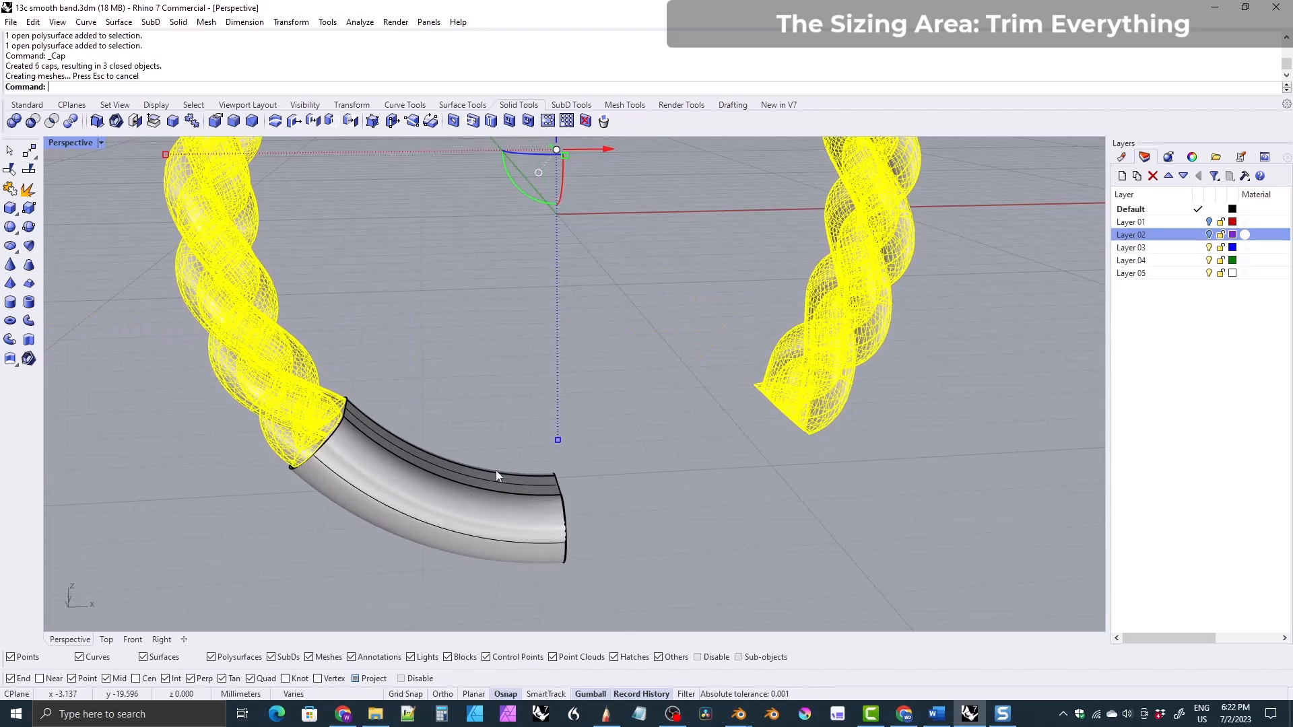
{"action": "left_click", "coordinate": [459, 502]}
{"action": "left_click", "coordinate": [305, 105]}
{"action": "left_click", "coordinate": [69, 120]}
{"action": "right_click_drag", "start_coordinate": [290, 404], "coordinate": [623, 350], "text": "shift"}
{"action": "scroll", "coordinate": [464, 448], "scroll_direction": "up", "scroll_amount": 3}
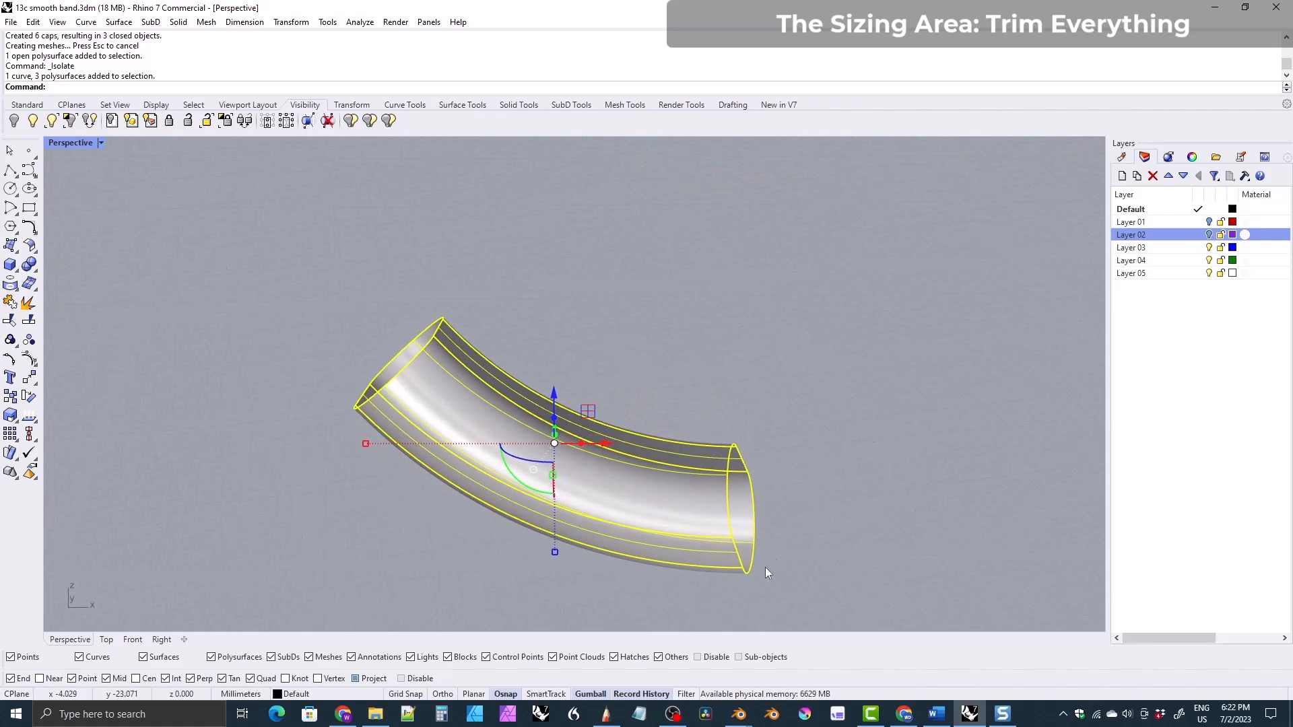
{"action": "left_click", "coordinate": [133, 640]}
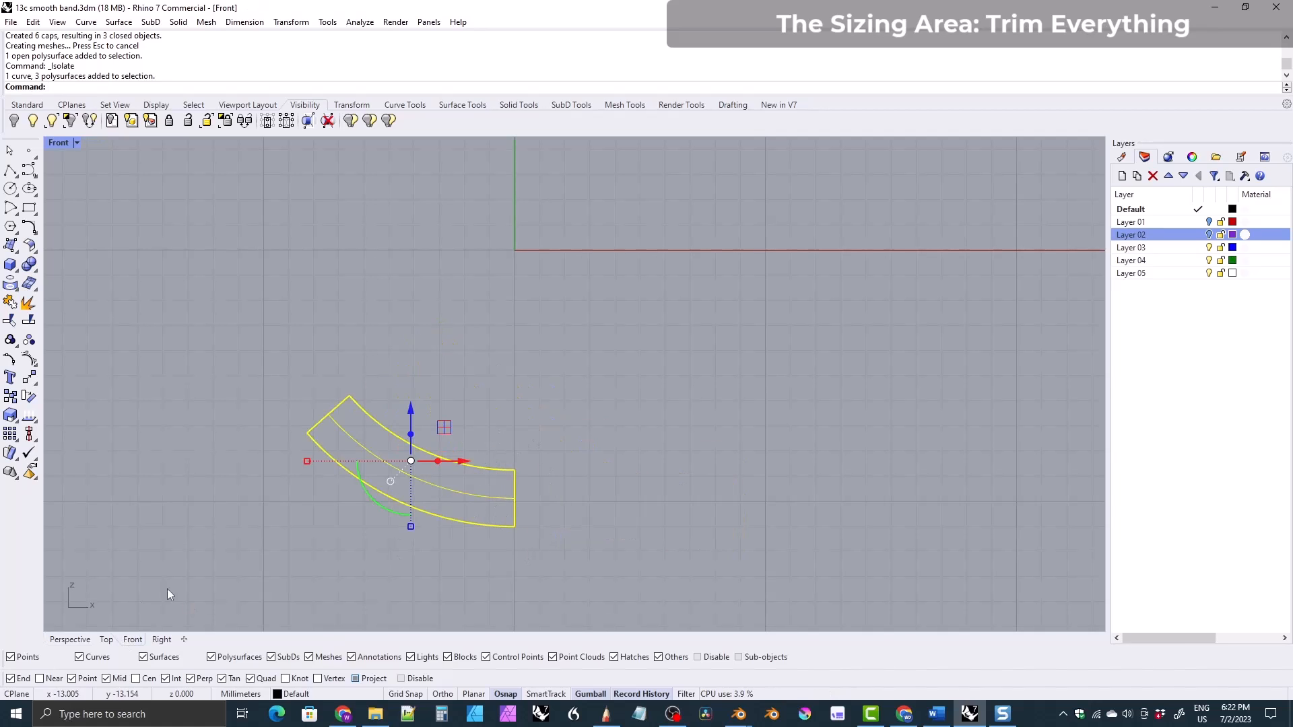
{"action": "left_click", "coordinate": [70, 639]}
{"action": "mouse_move", "coordinate": [394, 370]}
{"action": "right_mouse_down"}
{"action": "mouse_move", "coordinate": [391, 334]}
{"action": "mouse_move", "coordinate": [350, 431]}
{"action": "right_mouse_up"}
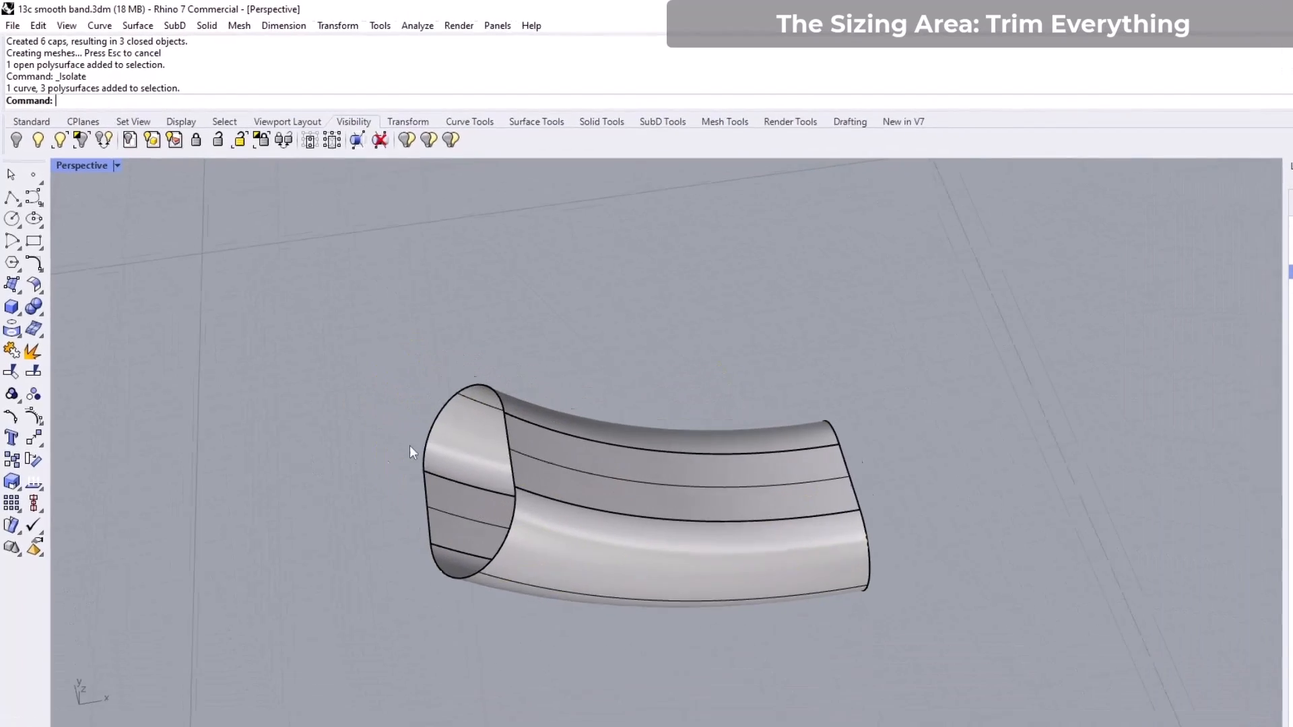
{"action": "left_click", "coordinate": [536, 121]}
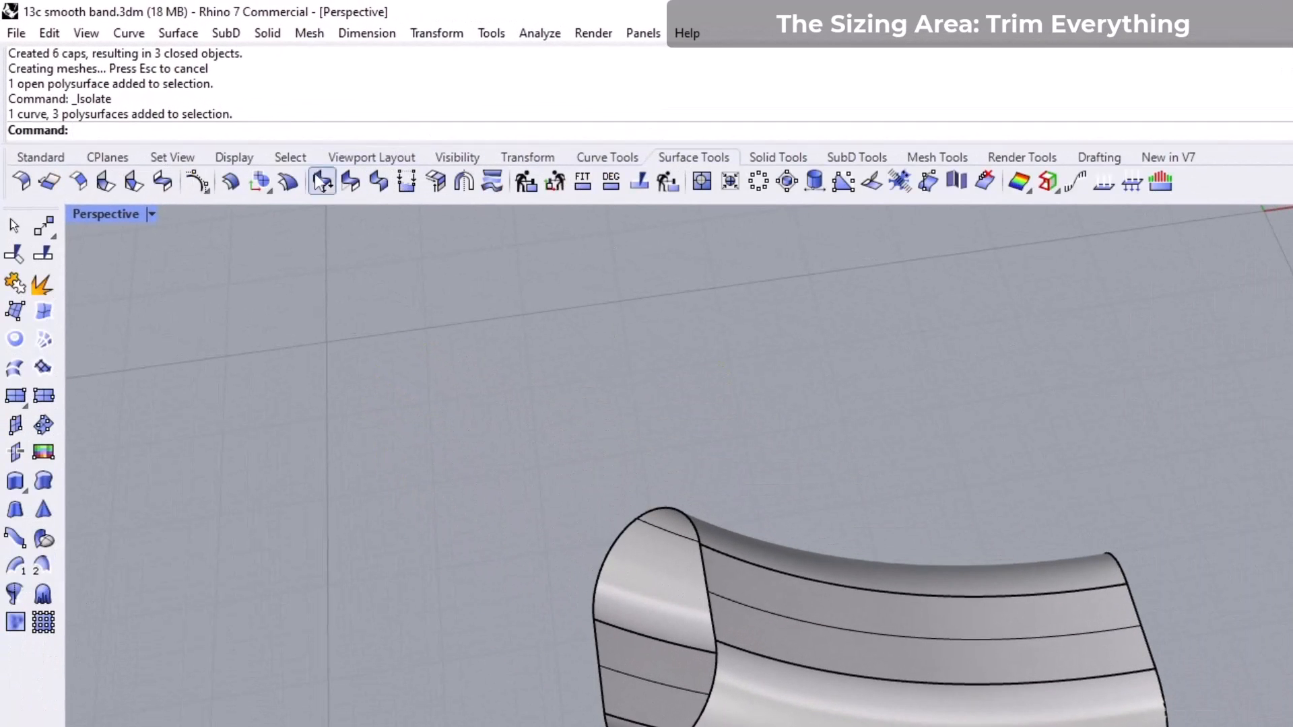
{"action": "left_click", "coordinate": [161, 181]}
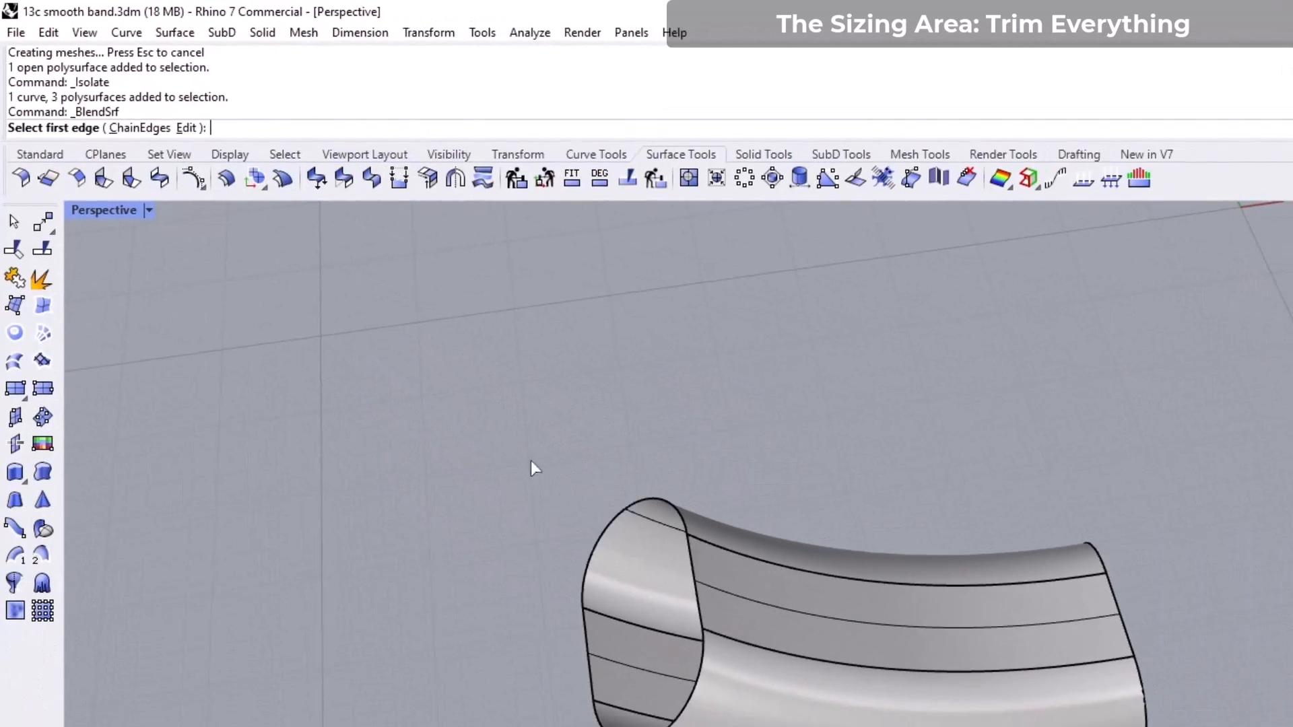
{"action": "right_click_drag", "start_coordinate": [531, 460], "coordinate": [684, 618]}
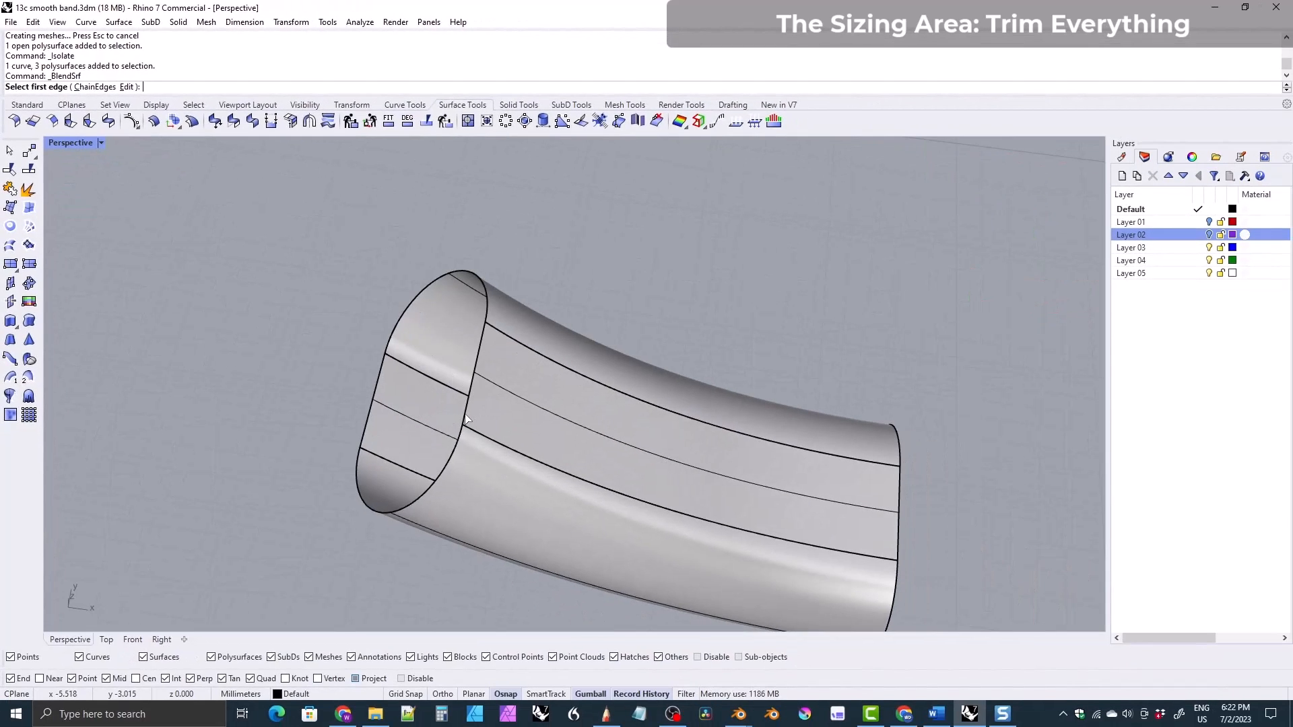
{"action": "left_click", "coordinate": [466, 418]}
{"action": "left_click", "coordinate": [362, 439]}
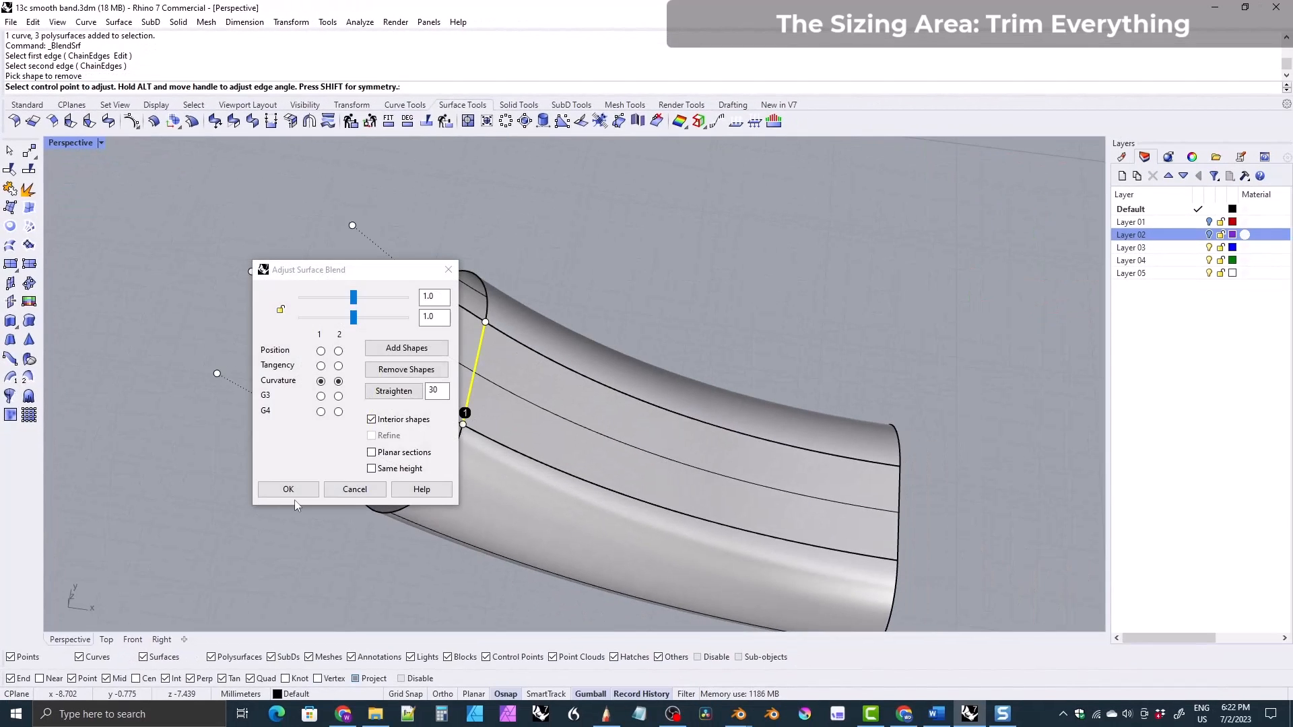
{"action": "left_click", "coordinate": [352, 487]}
{"action": "right_click_drag", "start_coordinate": [352, 488], "coordinate": [431, 373]}
{"action": "key", "text": "Return"}
{"action": "left_click", "coordinate": [450, 371]}
{"action": "left_click", "coordinate": [472, 307]}
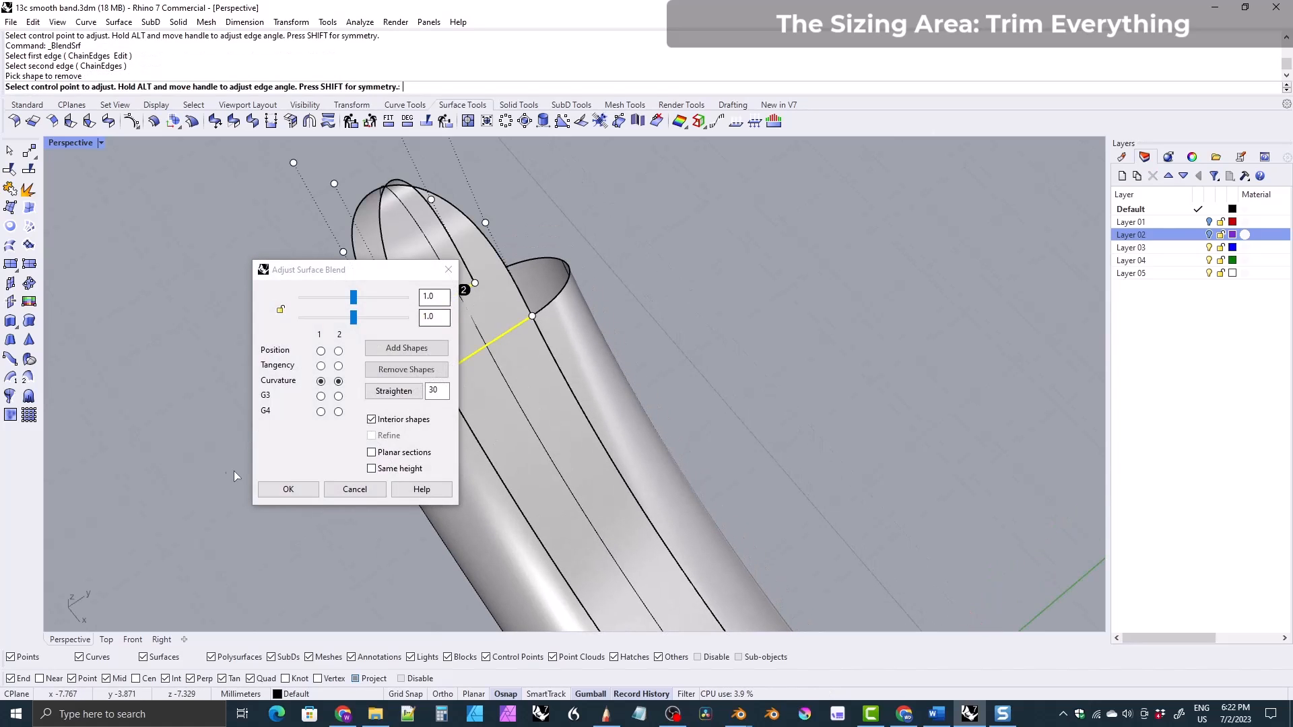
{"action": "left_click_drag", "start_coordinate": [345, 275], "coordinate": [179, 301]}
{"action": "right_click_drag", "start_coordinate": [385, 417], "coordinate": [406, 388]}
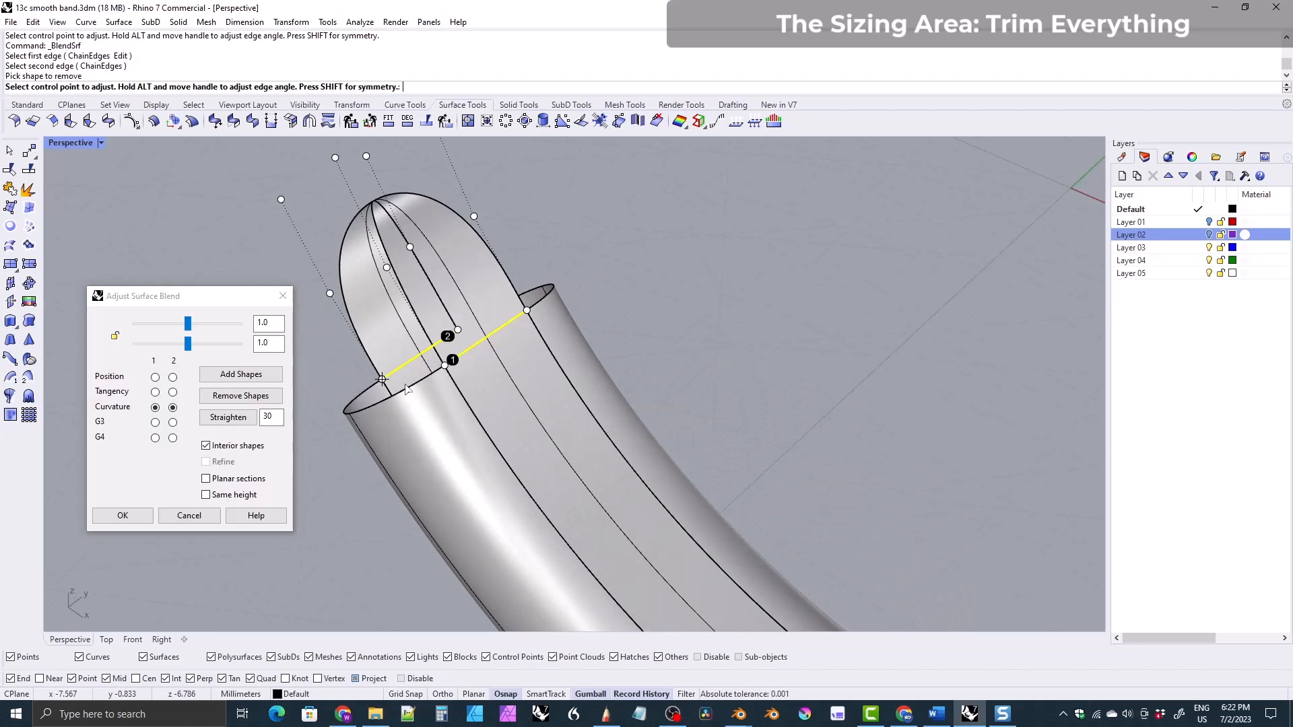
{"action": "left_click", "coordinate": [206, 515]}
{"action": "right_click_drag", "start_coordinate": [223, 499], "coordinate": [473, 355]}
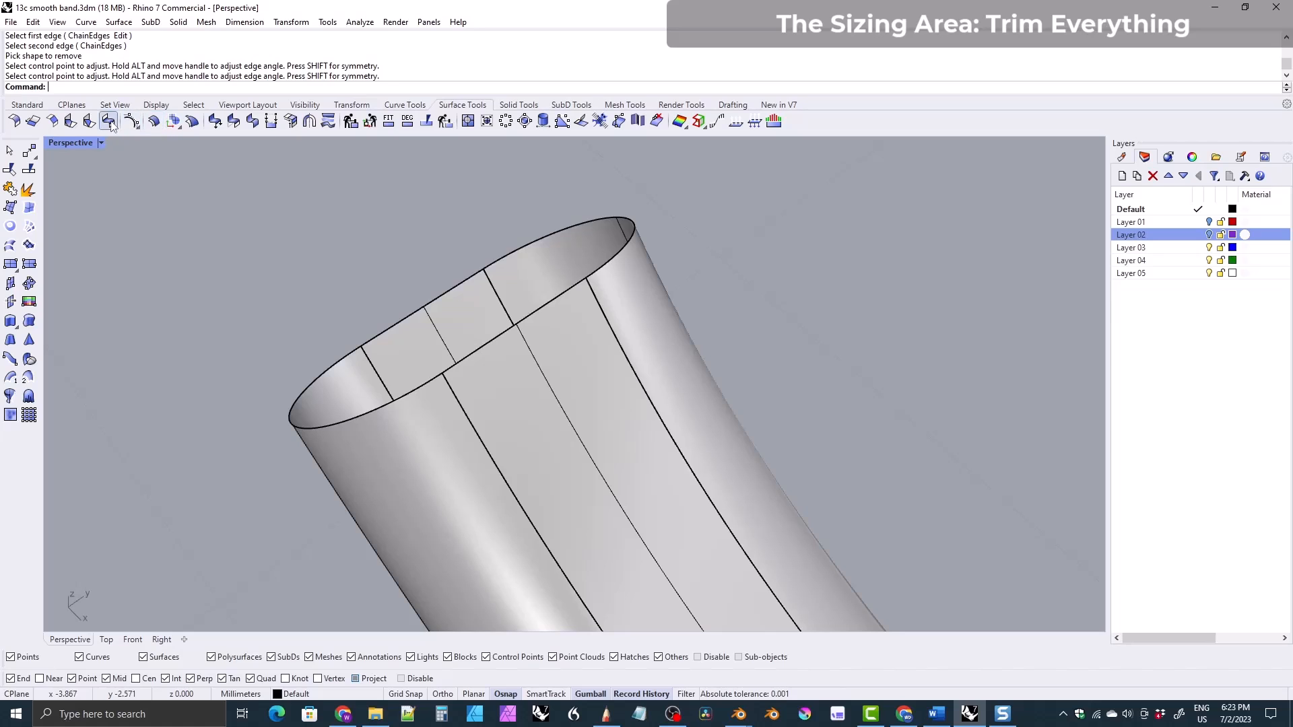
- Set up a surface blend between the inner and outer straight edges at the band's diagonal end, with Tangency continuity on both edges
{"action": "left_click", "coordinate": [170, 124]}
{"action": "left_click", "coordinate": [454, 371]}
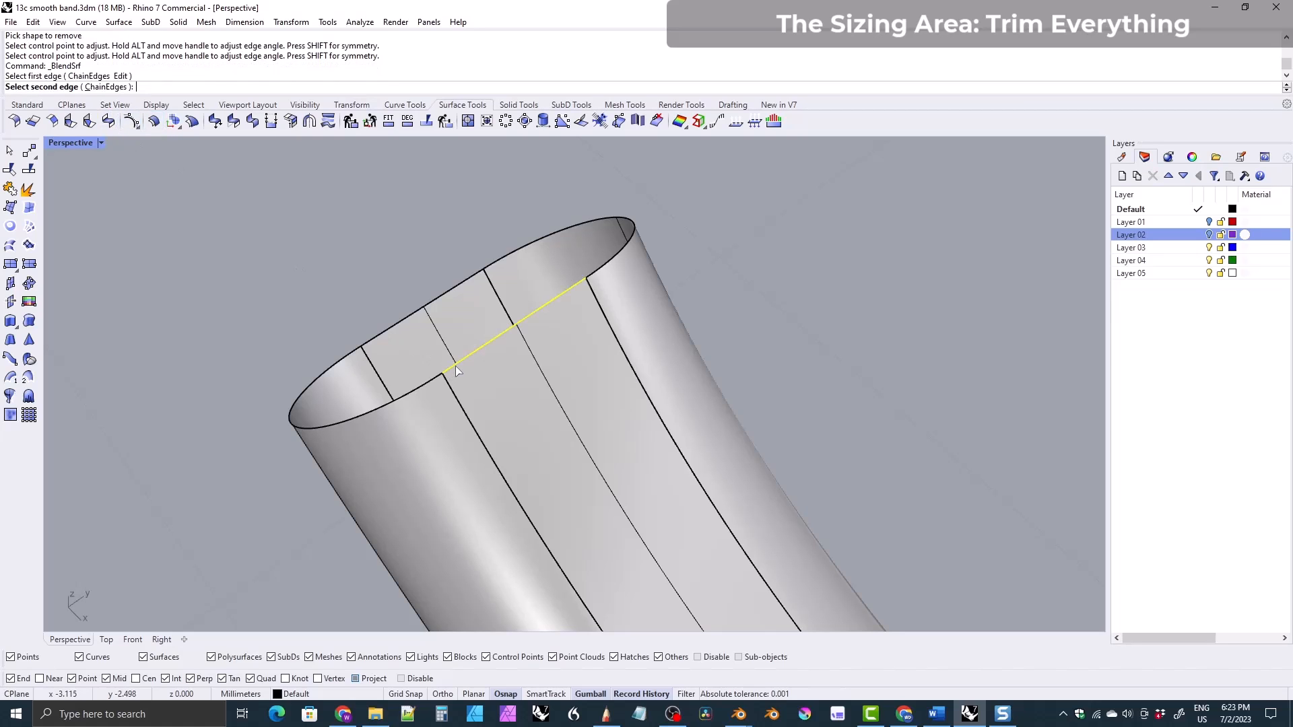
{"action": "left_click", "coordinate": [376, 344]}
{"action": "right_click_drag", "start_coordinate": [322, 438], "coordinate": [556, 376]}
{"action": "mouse_move", "coordinate": [358, 369]}
{"action": "right_mouse_down"}
{"action": "mouse_move", "coordinate": [377, 353]}
{"action": "mouse_move", "coordinate": [387, 377]}
{"action": "mouse_move", "coordinate": [368, 386]}
{"action": "right_mouse_up"}
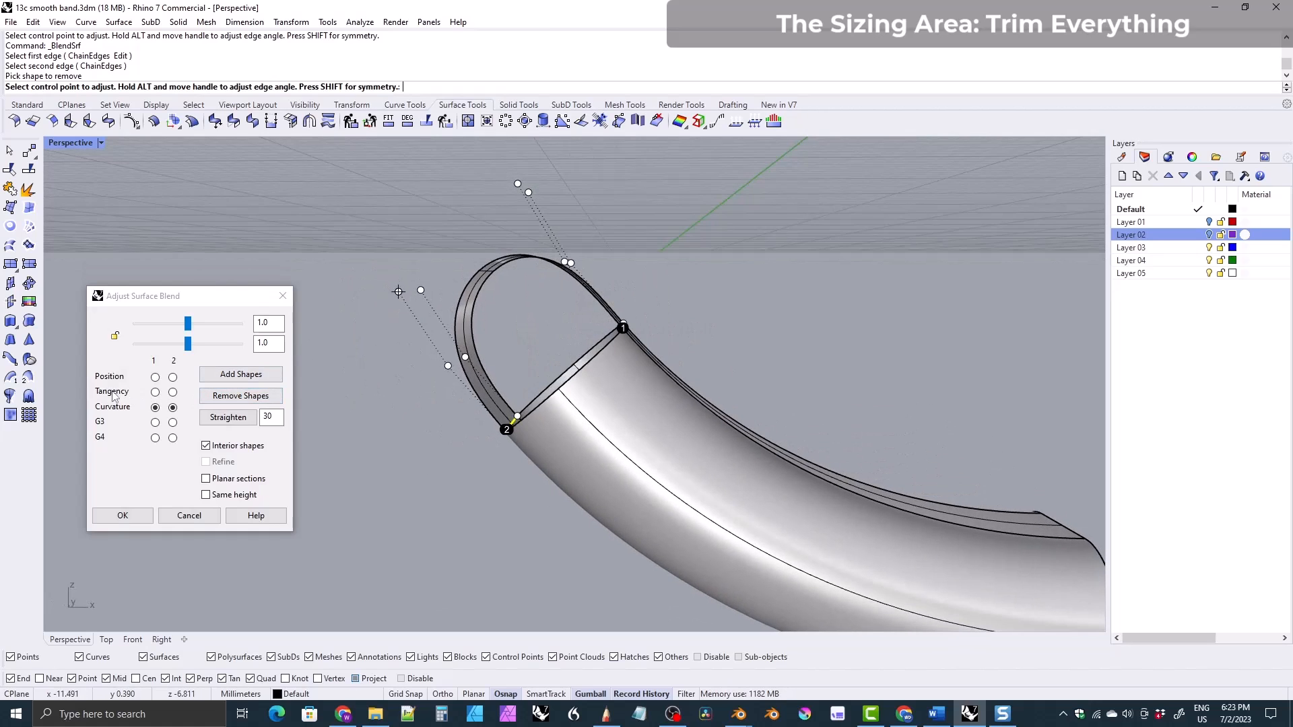
{"action": "left_click", "coordinate": [155, 392]}
{"action": "left_click", "coordinate": [173, 392]}
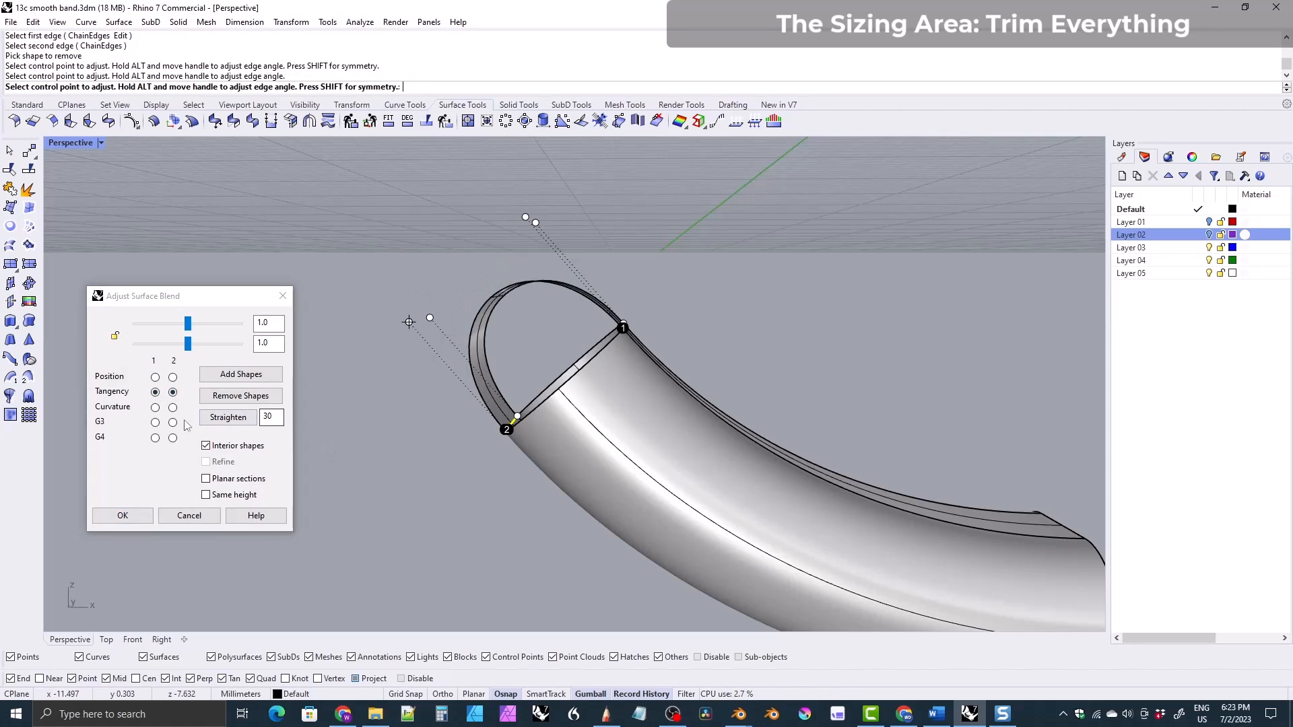
- Lock the two blend bulge values together, set both to 0.847, and create the blend surface
{"action": "left_click", "coordinate": [133, 639]}
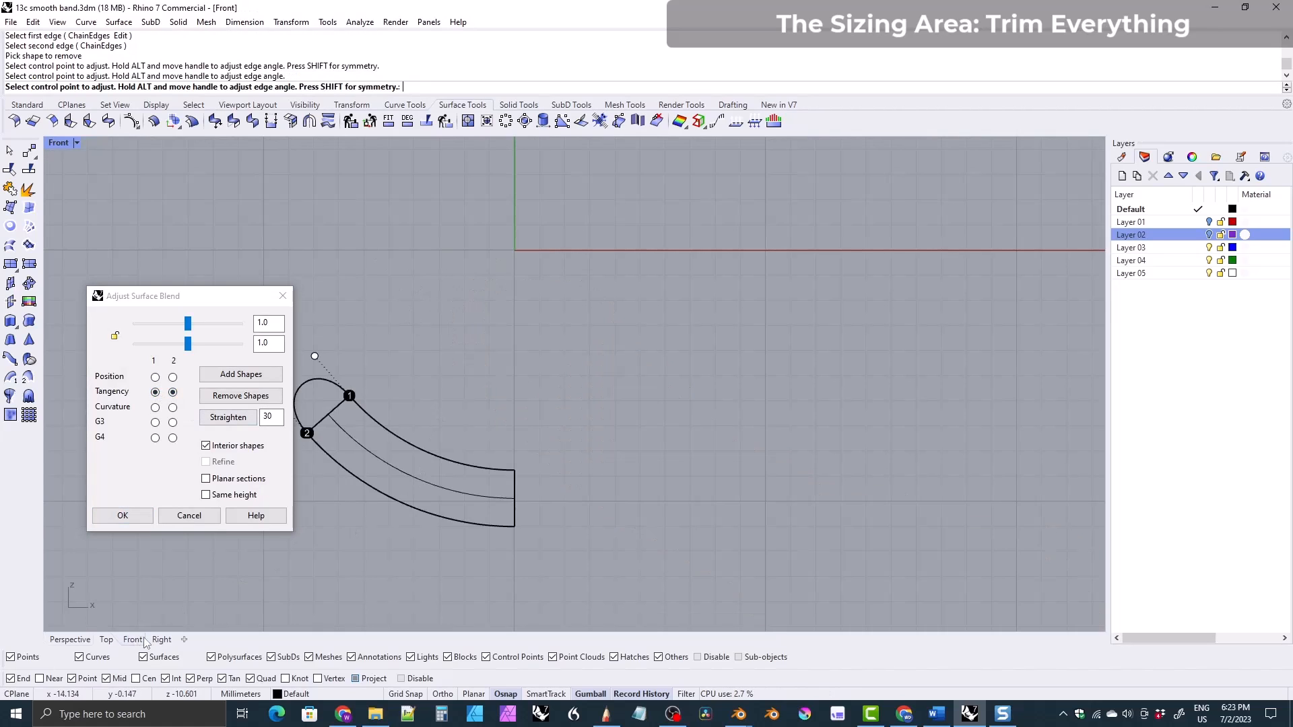
{"action": "scroll", "coordinate": [496, 337], "scroll_direction": "up", "scroll_amount": 4}
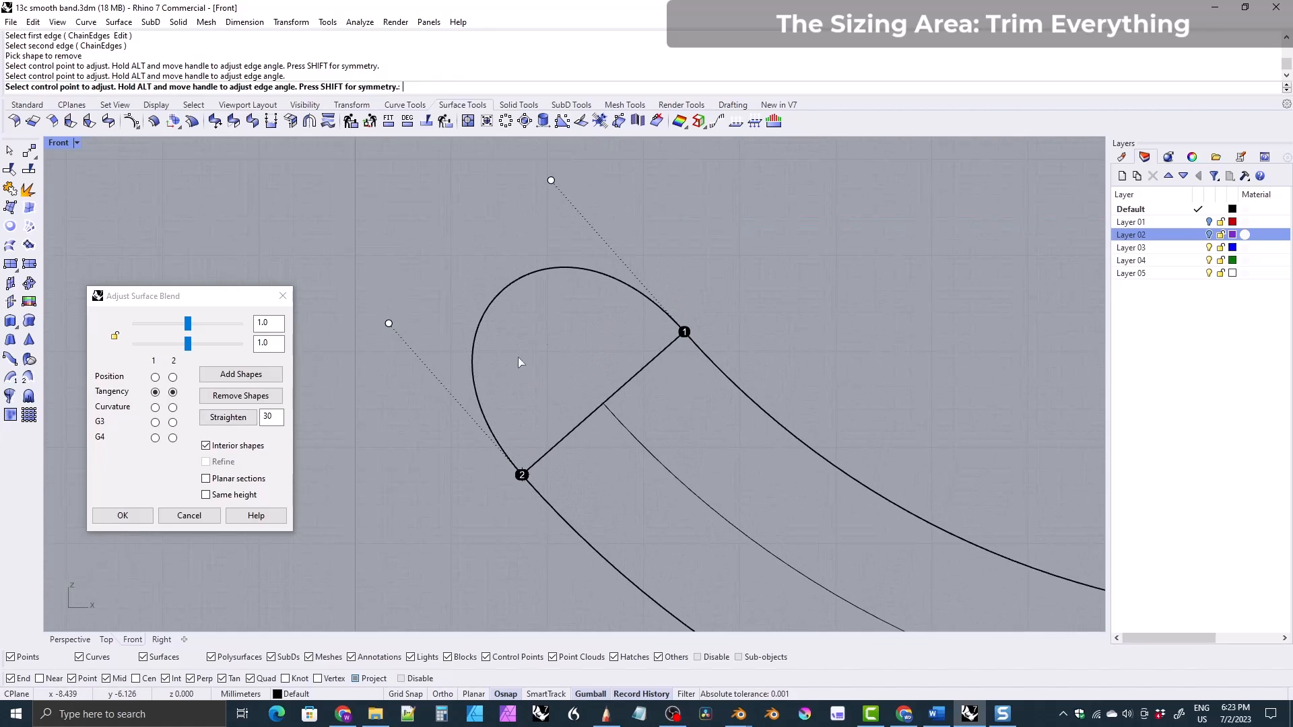
{"action": "left_click", "coordinate": [114, 338]}
{"action": "left_click_drag", "start_coordinate": [188, 344], "coordinate": [181, 346]}
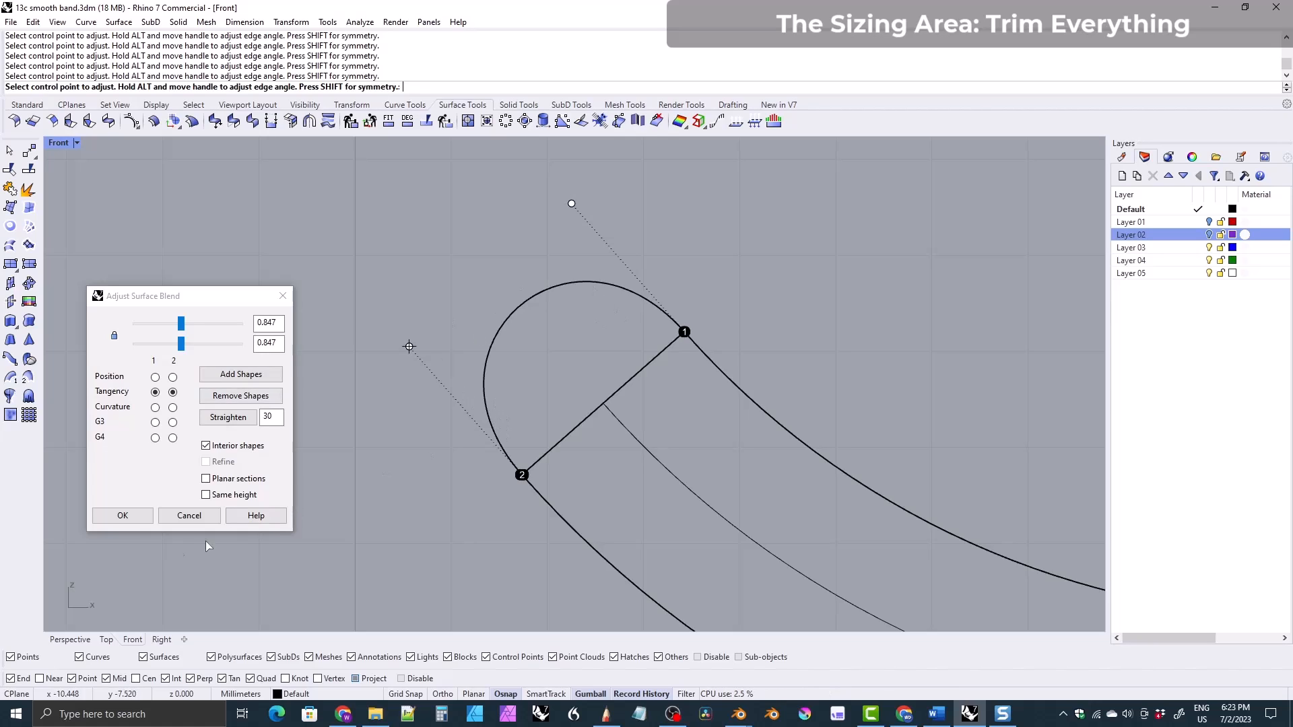
{"action": "left_click", "coordinate": [118, 517]}
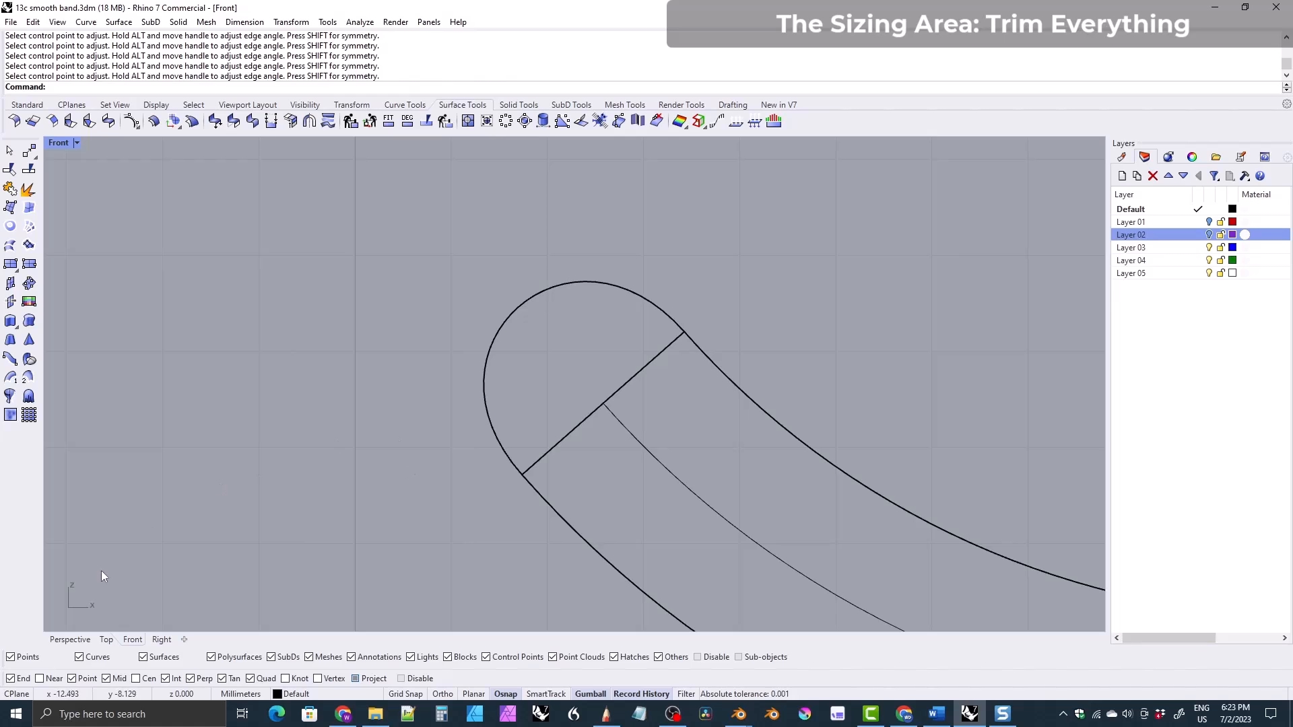
{"action": "left_click", "coordinate": [67, 640]}
{"action": "mouse_move", "coordinate": [354, 523]}
{"action": "right_mouse_down"}
{"action": "mouse_move", "coordinate": [527, 528]}
{"action": "mouse_move", "coordinate": [401, 462]}
{"action": "mouse_move", "coordinate": [367, 495]}
{"action": "mouse_move", "coordinate": [357, 482]}
{"action": "right_mouse_up"}
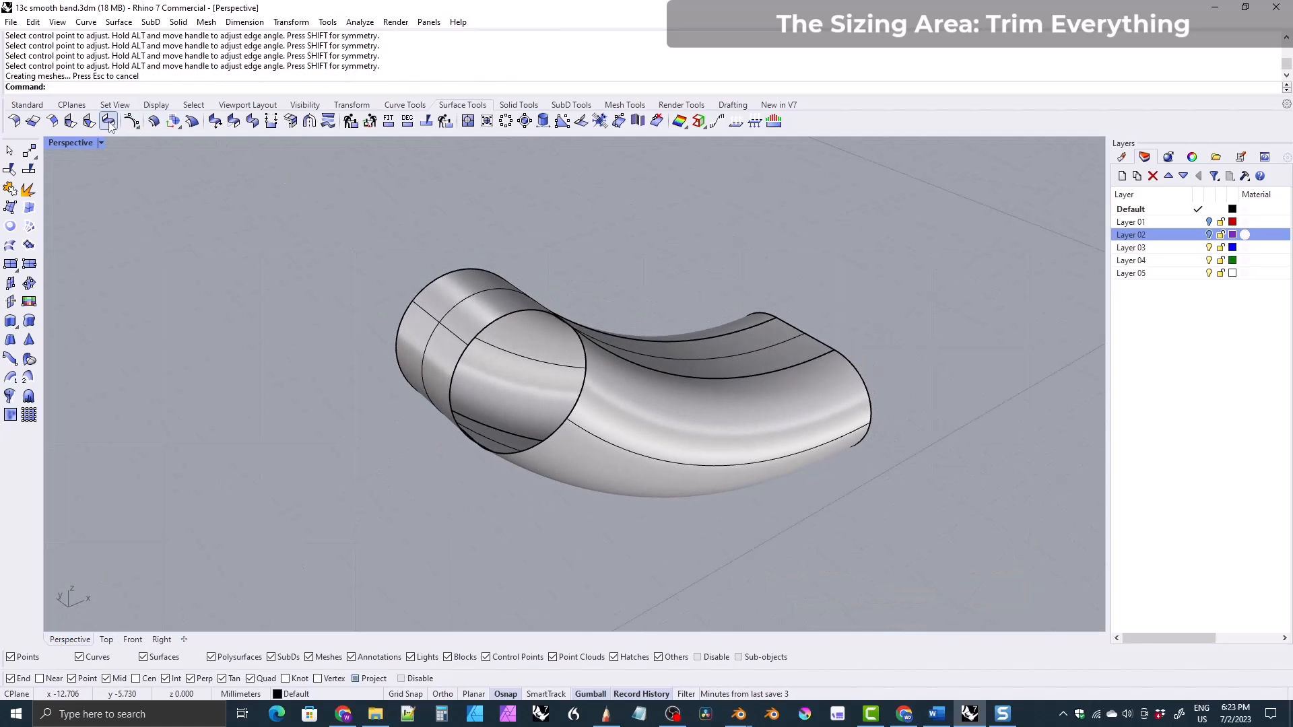
{"action": "left_click", "coordinate": [130, 122]}
{"action": "right_click_drag", "start_coordinate": [298, 345], "coordinate": [226, 423], "text": "shift"}
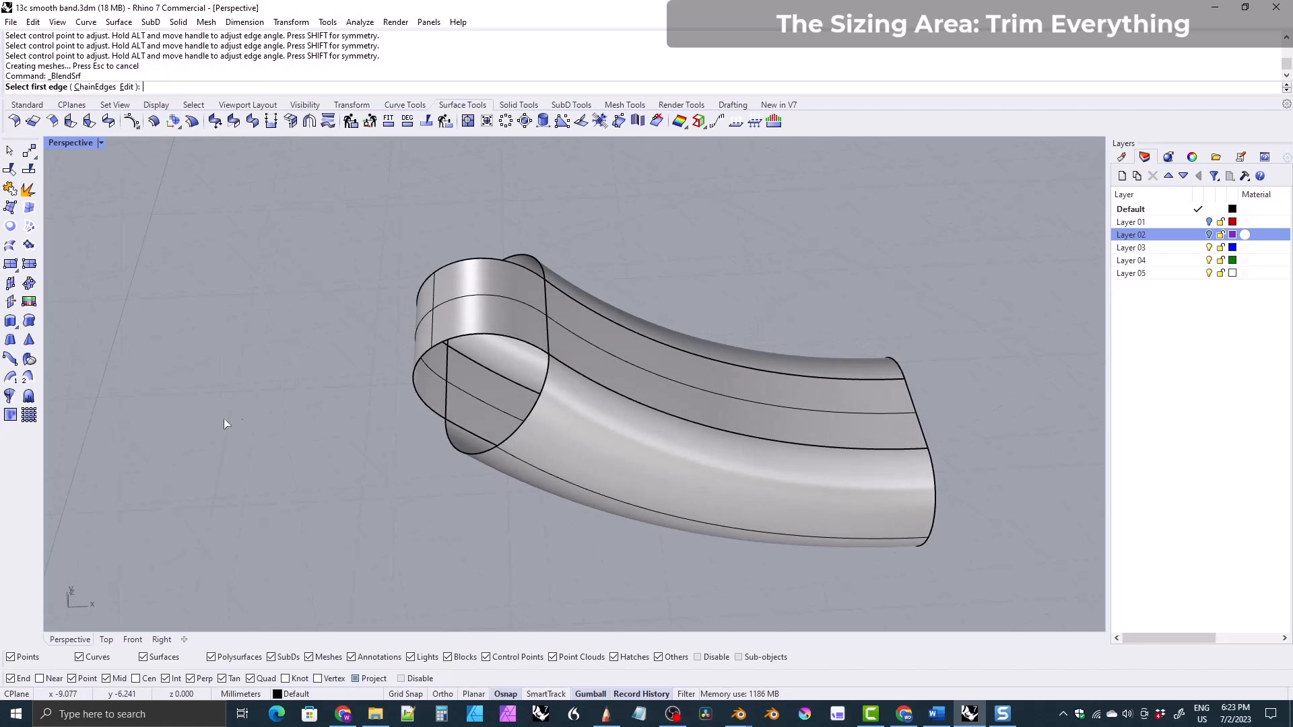
{"action": "left_click", "coordinate": [541, 401]}
{"action": "left_click", "coordinate": [418, 394]}
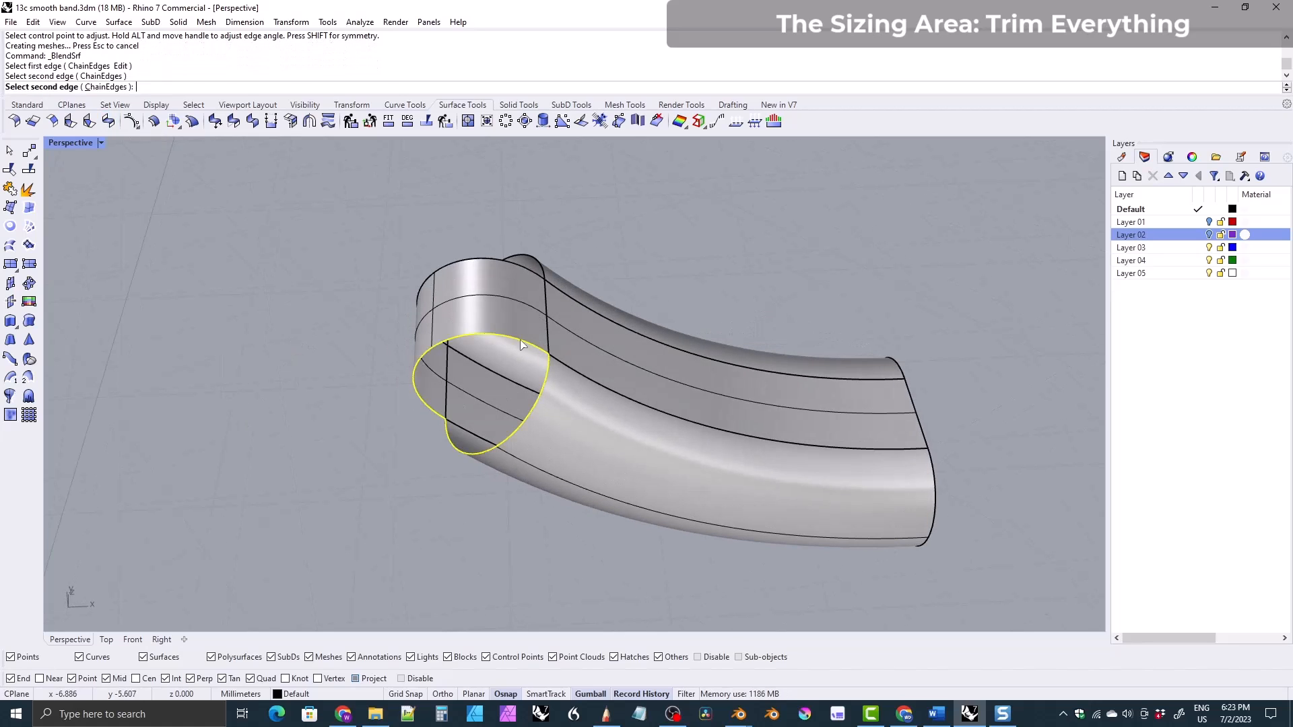
{"action": "right_click_drag", "start_coordinate": [353, 470], "coordinate": [577, 400]}
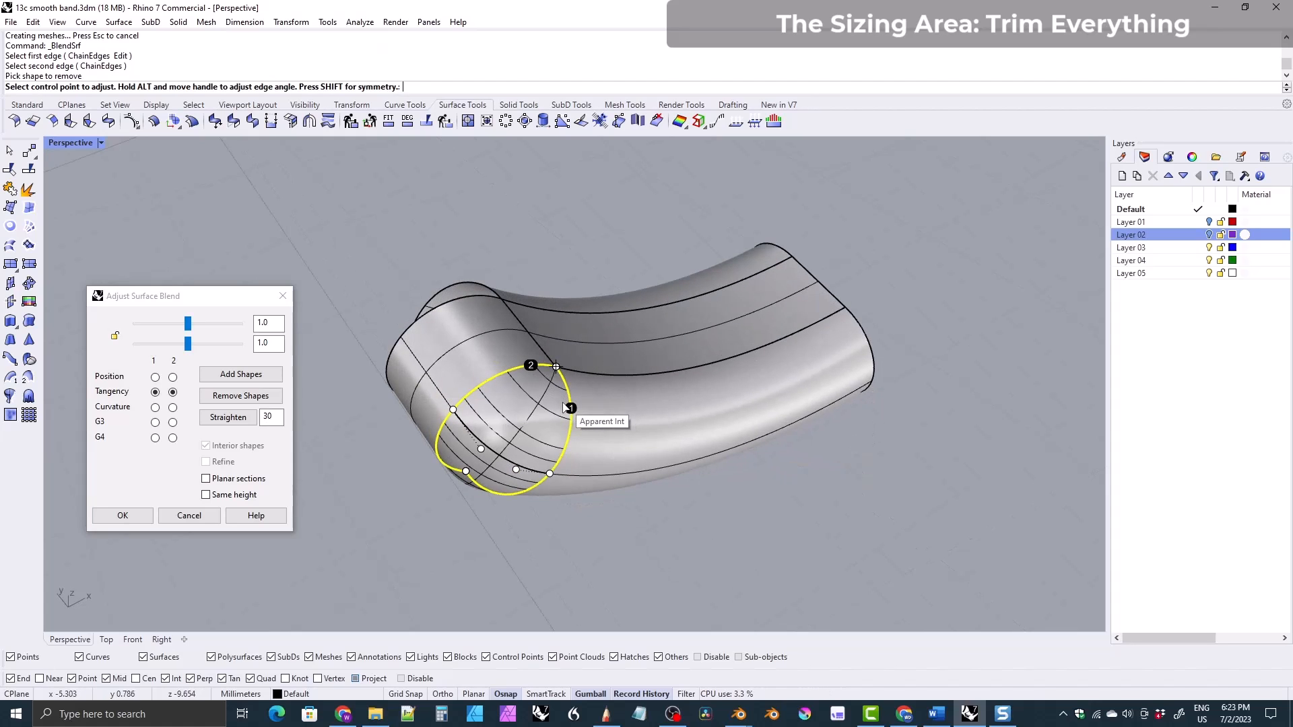
{"action": "left_click", "coordinate": [565, 408]}
{"action": "left_click", "coordinate": [207, 509]}
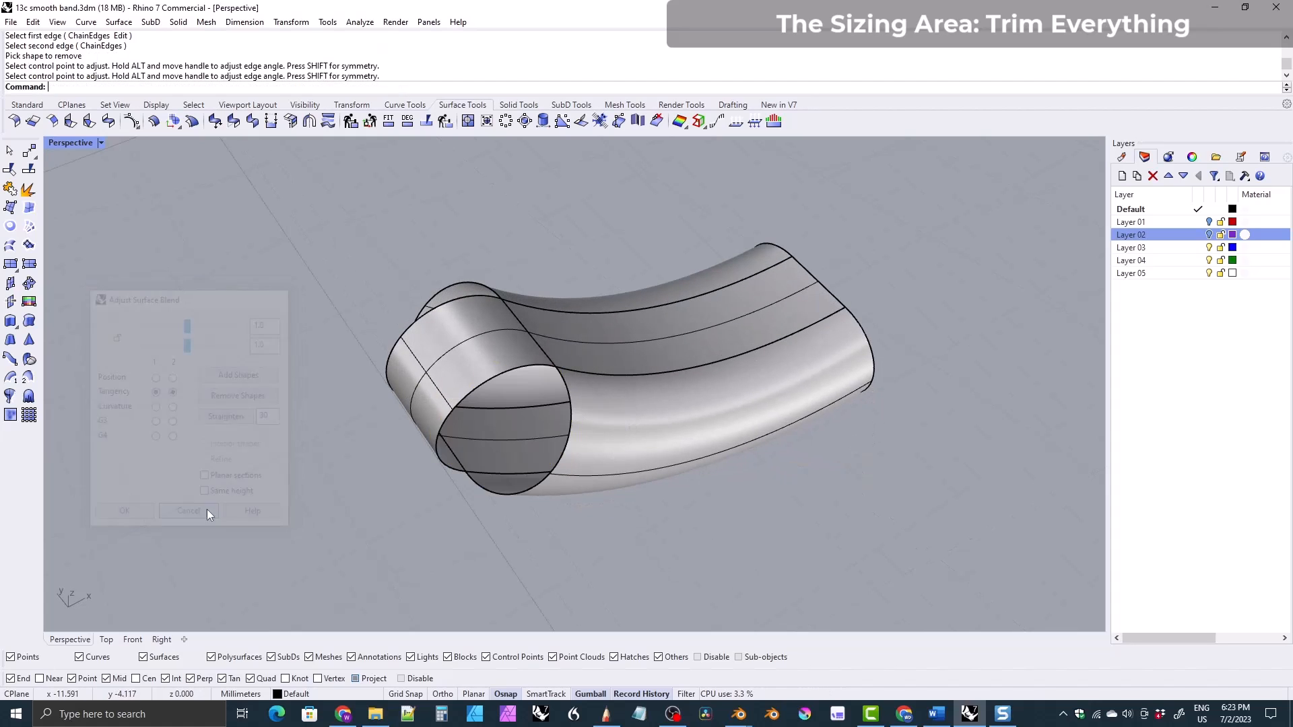
{"action": "left_click", "coordinate": [108, 122]}
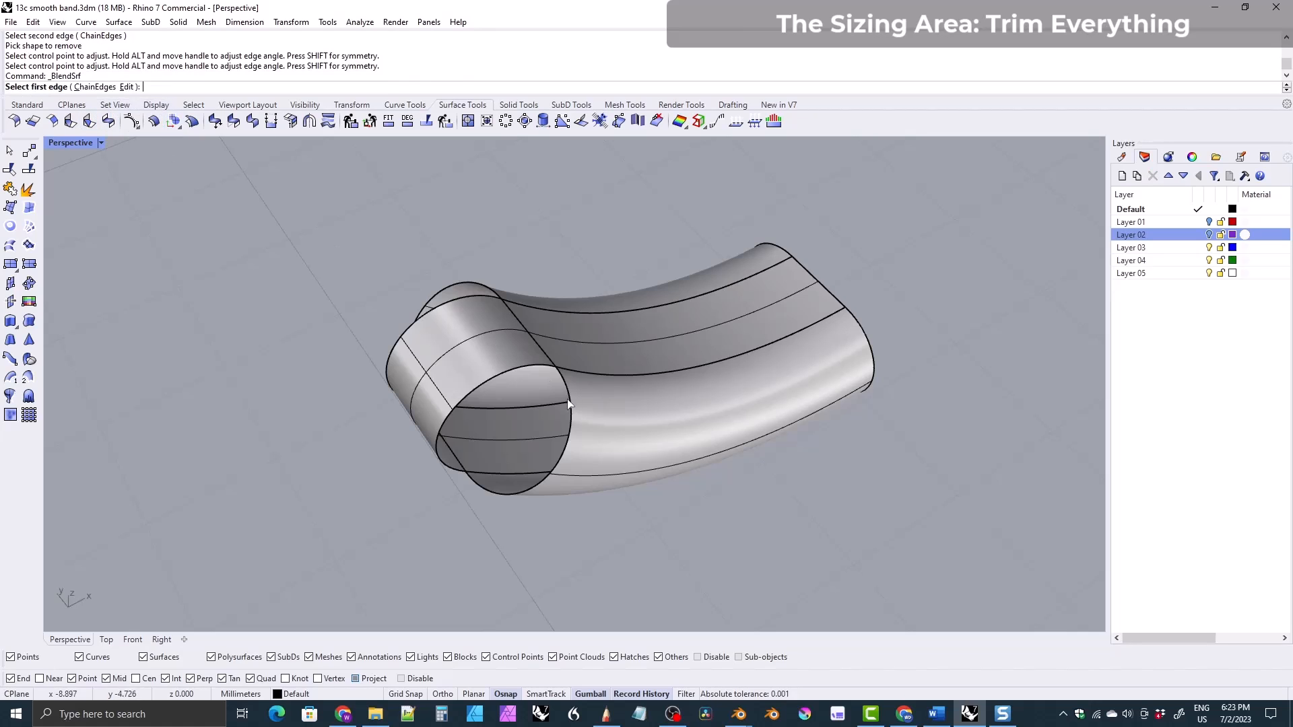
{"action": "left_click", "coordinate": [572, 408]}
{"action": "right_click_drag", "start_coordinate": [465, 502], "coordinate": [551, 325]}
{"action": "left_click", "coordinate": [441, 441]}
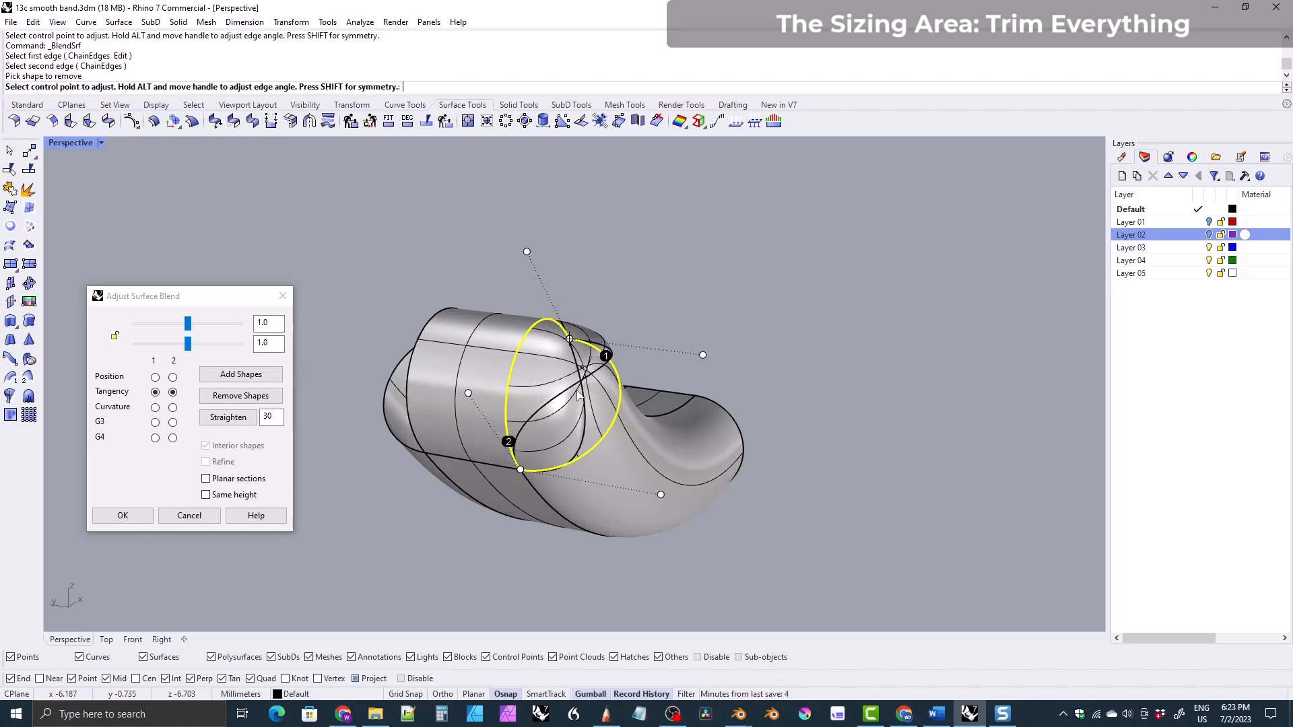
{"action": "left_click", "coordinate": [178, 515]}
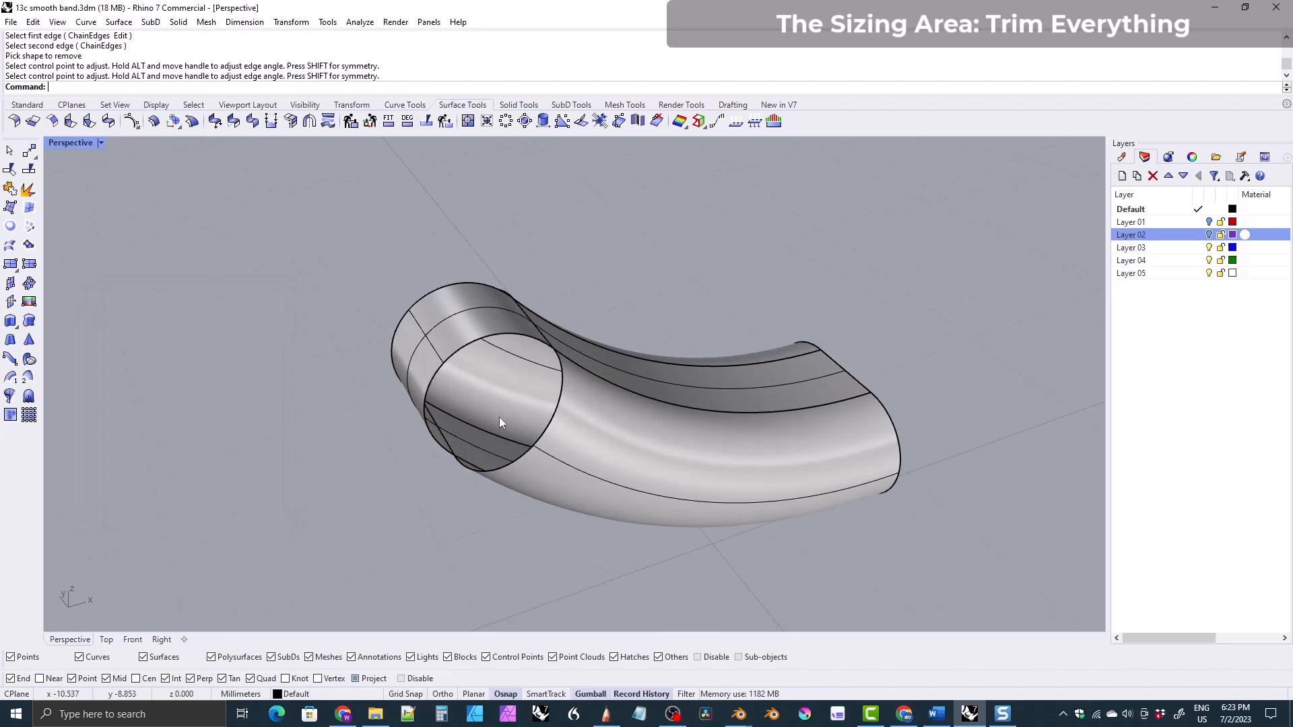
- Create a surface blend between the band's end edge and the rounded cap's edge on one open side of the diagonal end
{"action": "right_click_drag", "start_coordinate": [562, 362], "coordinate": [454, 398]}
{"action": "right_click_drag", "start_coordinate": [490, 357], "coordinate": [402, 383]}
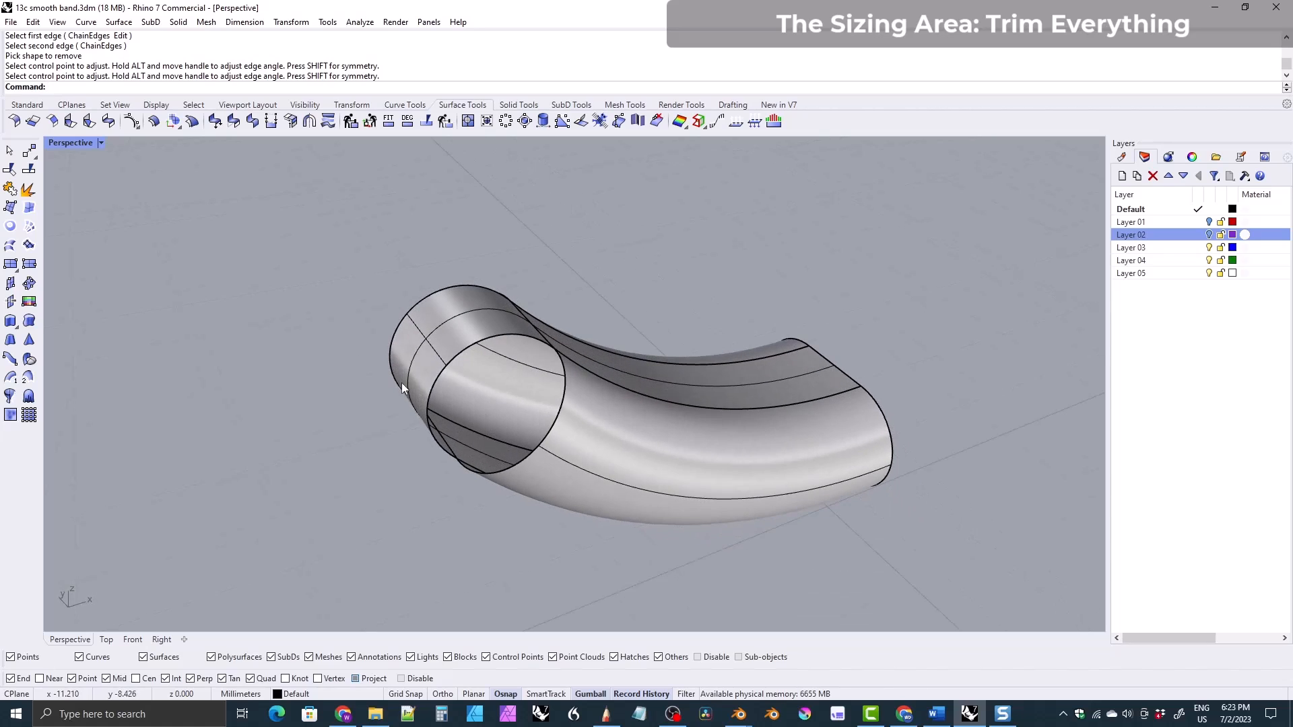
{"action": "left_click", "coordinate": [88, 121]}
{"action": "right_click_drag", "start_coordinate": [518, 445], "coordinate": [547, 425]}
{"action": "left_click", "coordinate": [565, 403]}
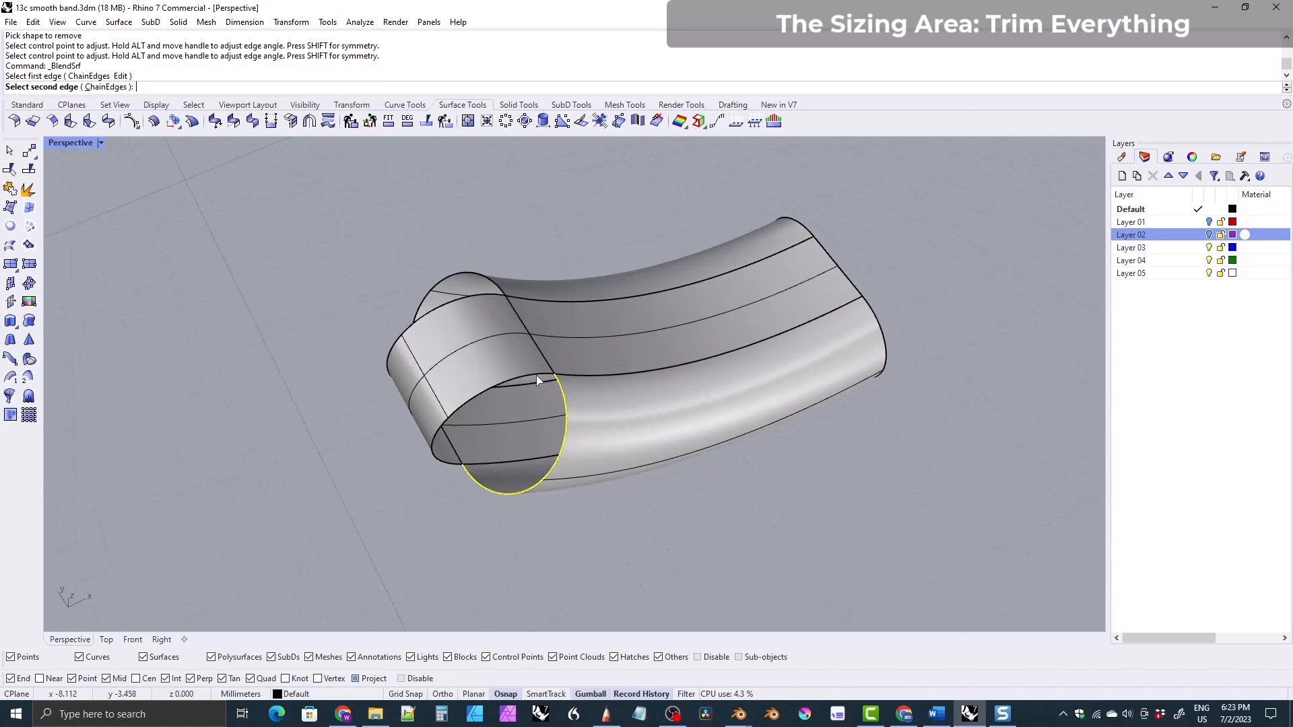
{"action": "left_click", "coordinate": [536, 375]}
{"action": "left_click", "coordinate": [123, 516]}
- Close the opposite open side of the rounded end with a matching surface blend between the band edge and the cap edge
{"action": "right_click_drag", "start_coordinate": [526, 437], "coordinate": [562, 449]}
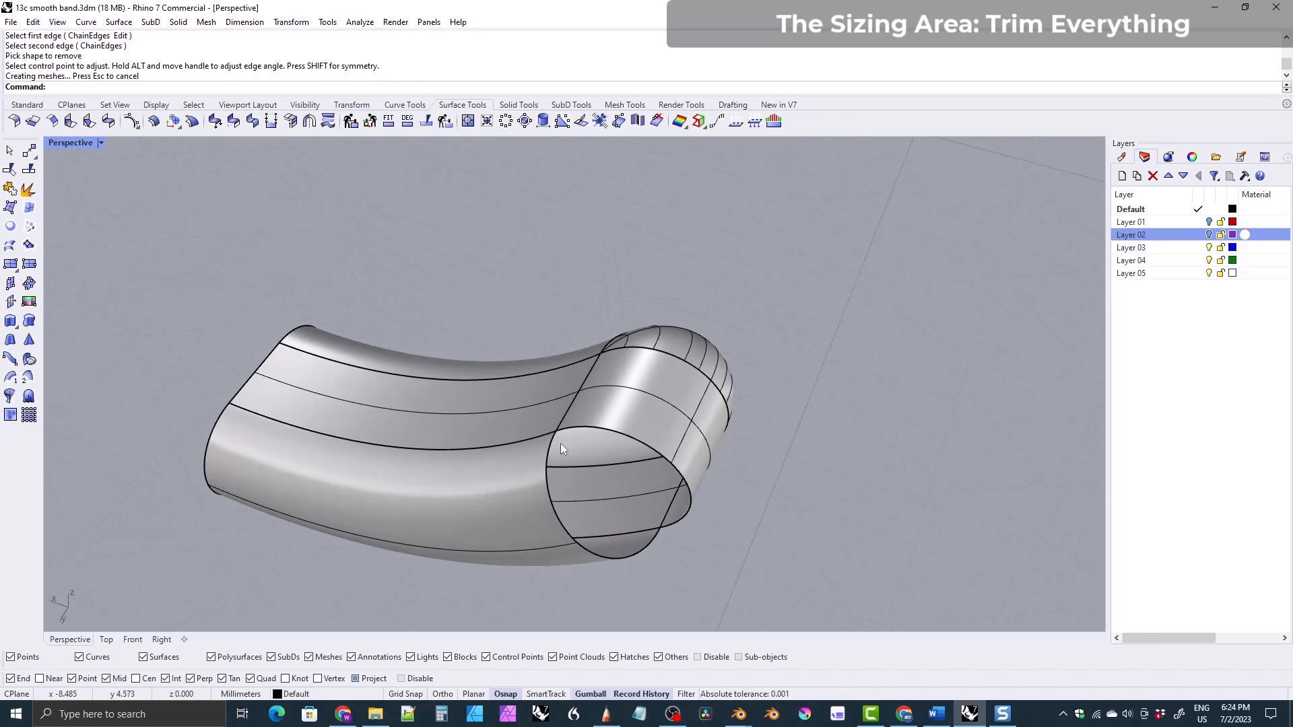
{"action": "right_click", "coordinate": [547, 463]}
{"action": "left_click", "coordinate": [547, 482]}
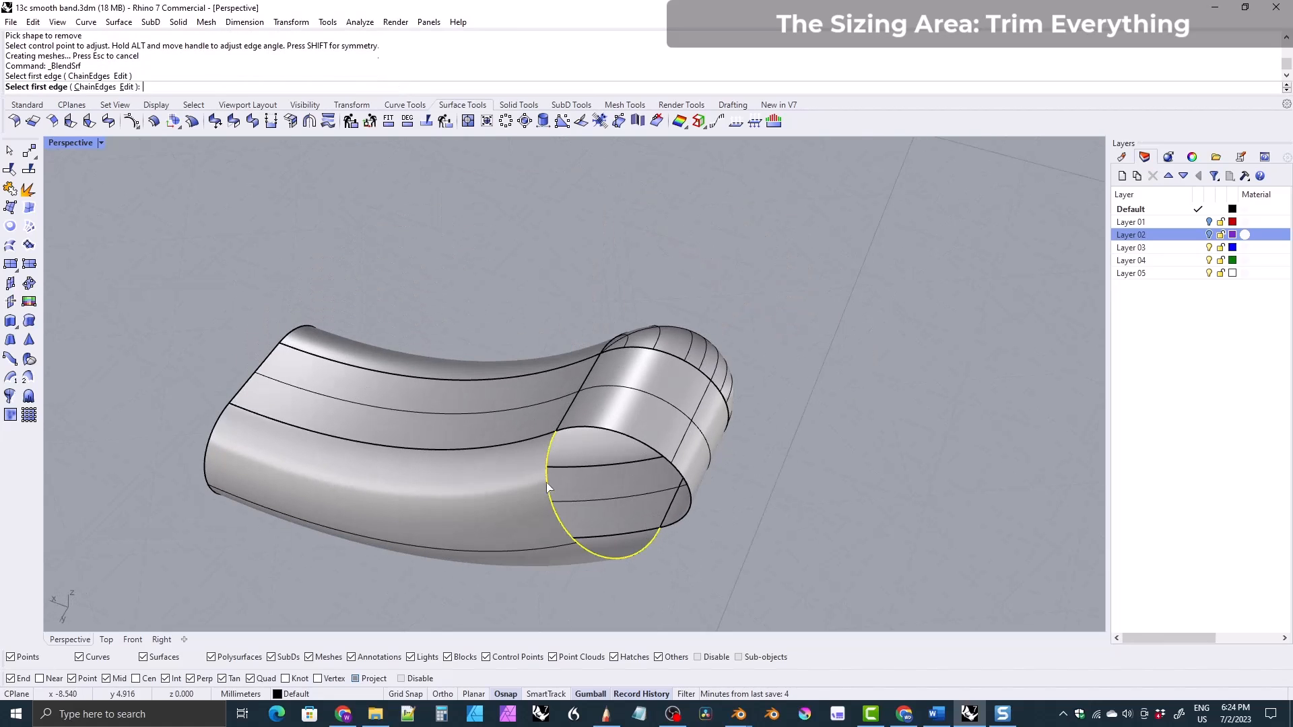
{"action": "left_click", "coordinate": [587, 427]}
{"action": "left_click", "coordinate": [122, 515]}
- Select the half band with its three blend surfaces and join them into one polysurface
{"action": "right_click_drag", "start_coordinate": [270, 509], "coordinate": [393, 484]}
{"action": "mouse_move", "coordinate": [462, 240]}
{"action": "left_mouse_down"}
{"action": "mouse_move", "coordinate": [856, 588]}
{"action": "mouse_move", "coordinate": [459, 243]}
{"action": "left_mouse_up"}
{"action": "right_click_drag", "start_coordinate": [420, 280], "coordinate": [4, 267]}
{"action": "left_click", "coordinate": [9, 188]}
{"action": "right_click_drag", "start_coordinate": [342, 344], "coordinate": [336, 447]}
- Mirror a copy of the joined half band in the Front view across the vertical axis through the origin (0)
{"action": "left_click", "coordinate": [132, 639]}
{"action": "scroll", "coordinate": [470, 485], "scroll_direction": "down", "scroll_amount": 5}
{"action": "right_click_drag", "start_coordinate": [469, 484], "coordinate": [303, 438]}
{"action": "left_click", "coordinate": [351, 105]}
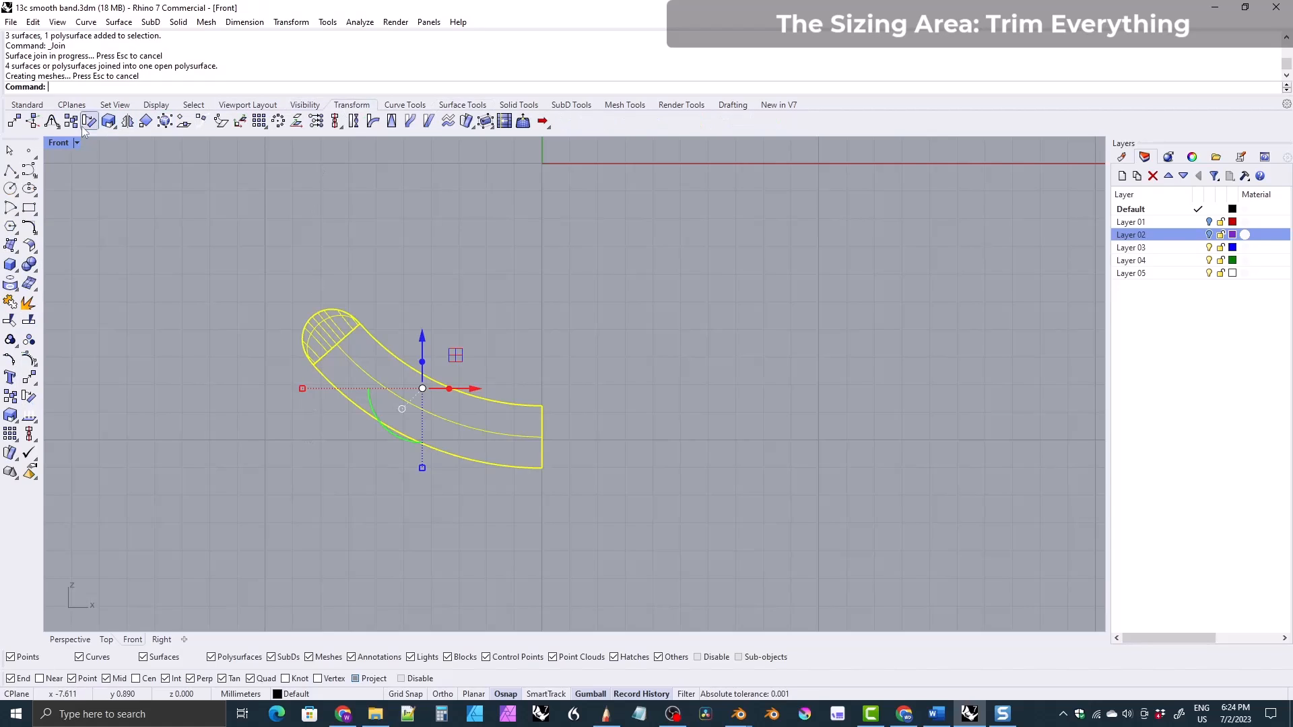
{"action": "left_click", "coordinate": [108, 121]}
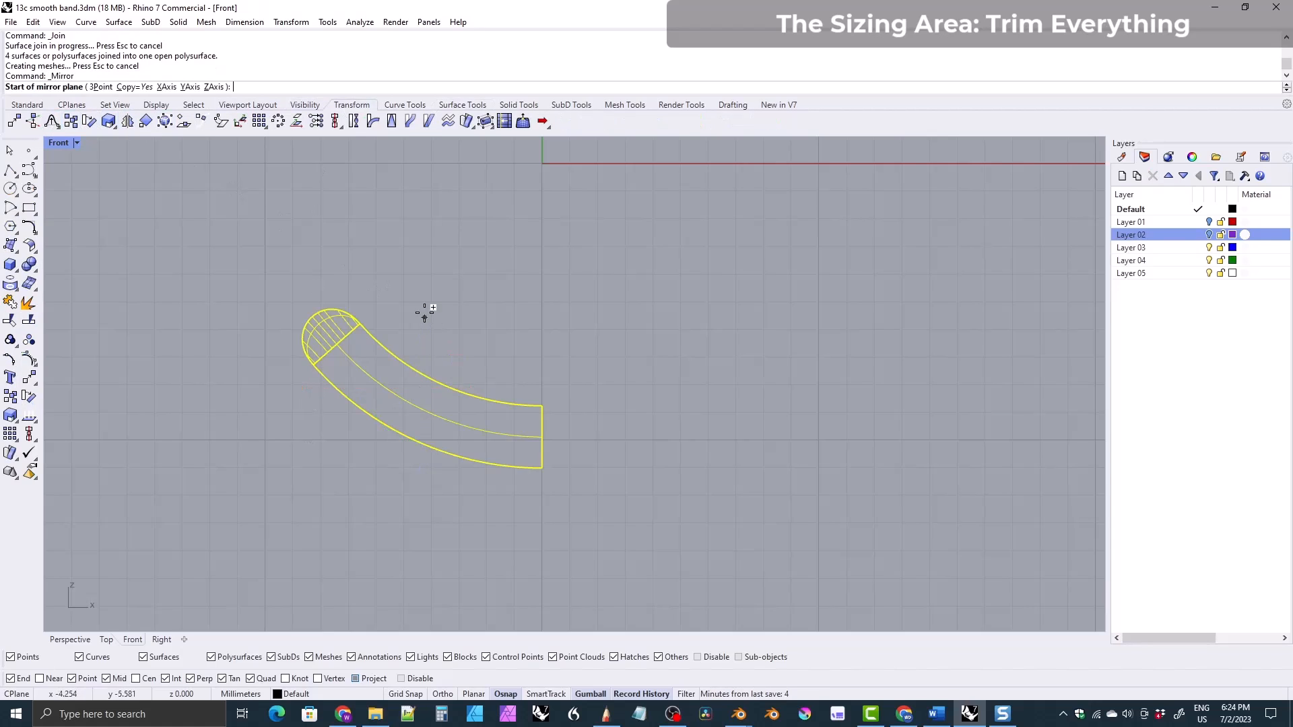
{"action": "type", "text": "0"}
{"action": "key", "text": "Return"}
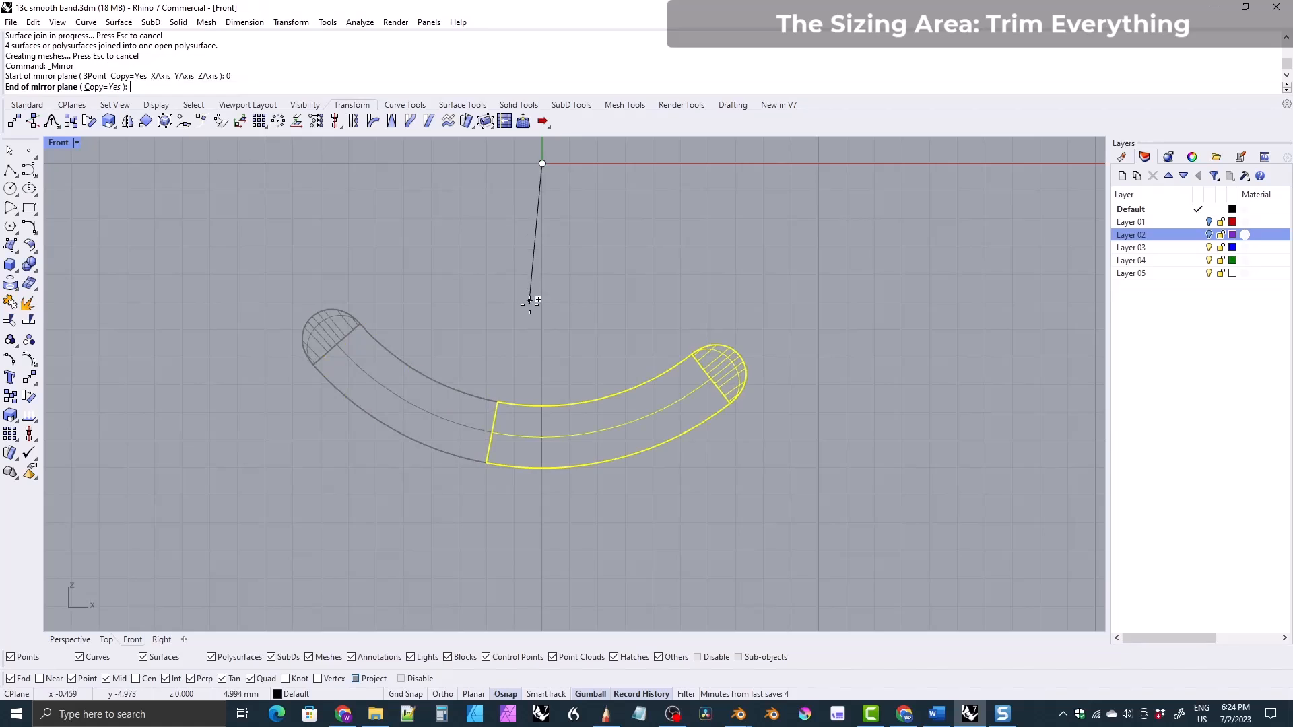
{"action": "left_click", "coordinate": [542, 543]}
- Join the two mirrored halves of the smooth band into a single closed solid
{"action": "right_click_drag", "start_coordinate": [552, 511], "coordinate": [608, 522]}
{"action": "key", "text": "ctrl+a"}
{"action": "left_click", "coordinate": [10, 303]}
{"action": "left_click", "coordinate": [76, 636]}
{"action": "right_click_drag", "start_coordinate": [378, 393], "coordinate": [472, 391]}
- Show all hidden objects again and inspect the smooth sizing band together with the braid strands
{"action": "left_click", "coordinate": [291, 107]}
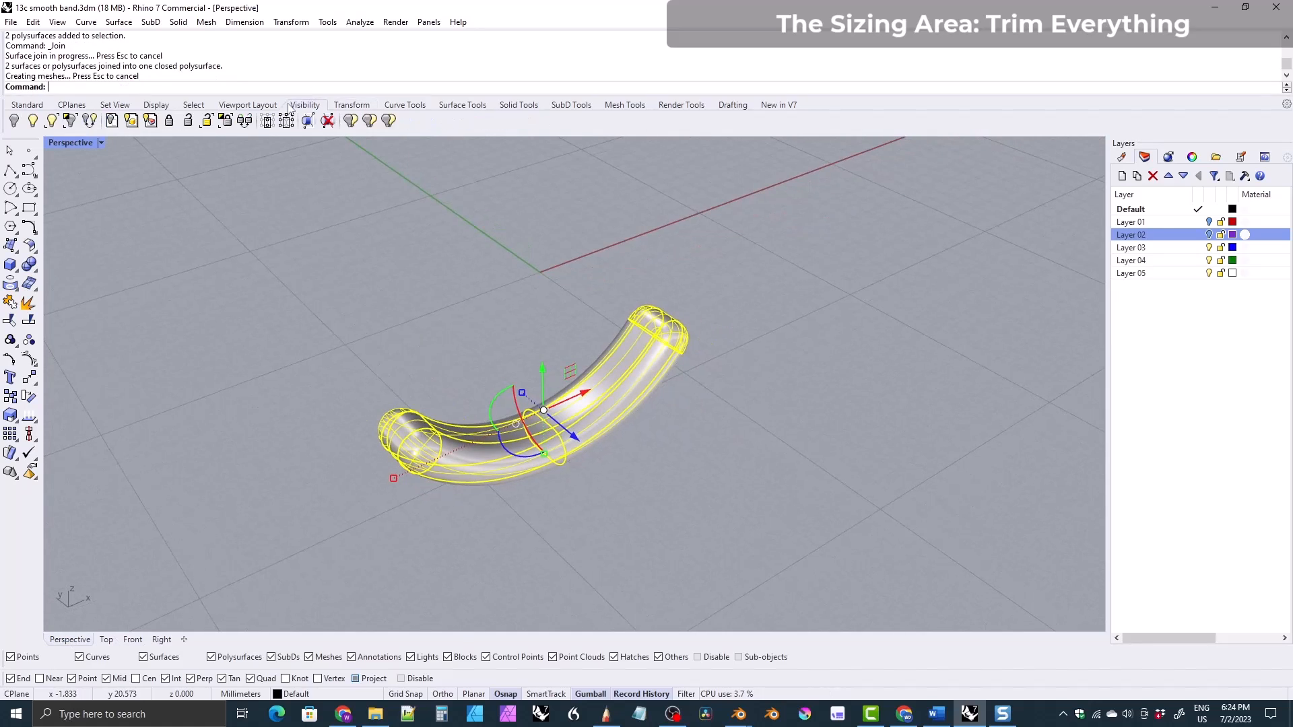
{"action": "left_click", "coordinate": [35, 122]}
{"action": "left_click", "coordinate": [257, 444]}
{"action": "right_click_drag", "start_coordinate": [513, 371], "coordinate": [557, 422], "text": "shift"}
{"action": "right_click_drag", "start_coordinate": [713, 349], "coordinate": [451, 356]}
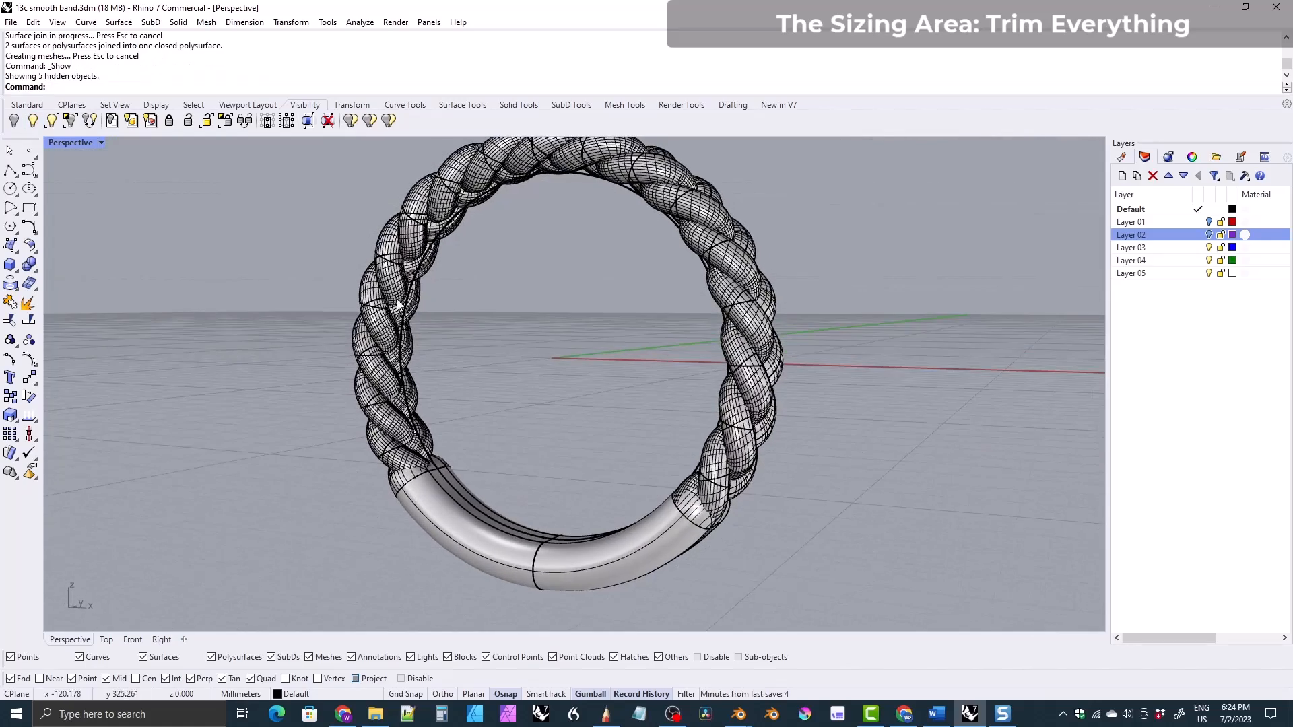
{"action": "right_click_drag", "start_coordinate": [568, 403], "coordinate": [512, 485]}
- Select the smooth sizing band and the three braid strands and group them as one ring
{"action": "left_click", "coordinate": [449, 519]}
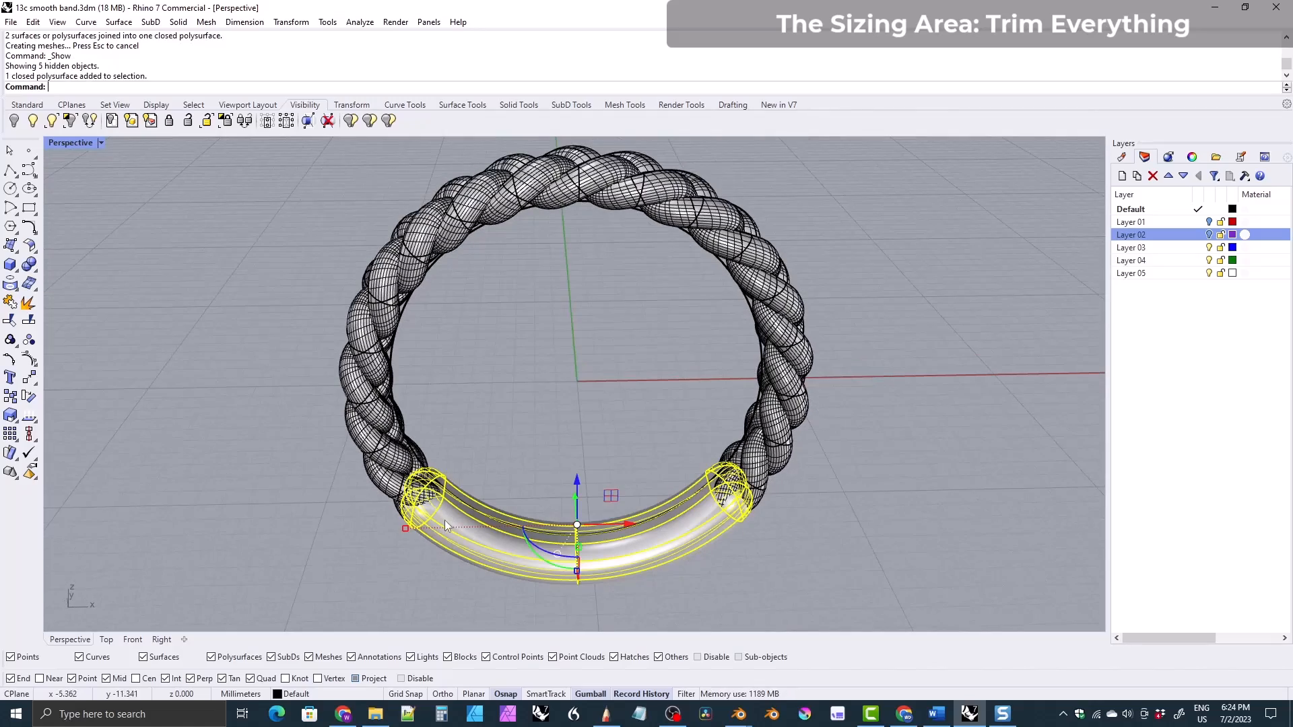
{"action": "left_click", "coordinate": [384, 479], "text": "shift"}
{"action": "left_click", "coordinate": [344, 381], "text": "shift"}
{"action": "left_click", "coordinate": [345, 379], "text": "shift"}
{"action": "right_click_drag", "start_coordinate": [281, 387], "coordinate": [353, 463]}
{"action": "key", "text": "ctrl+g"}
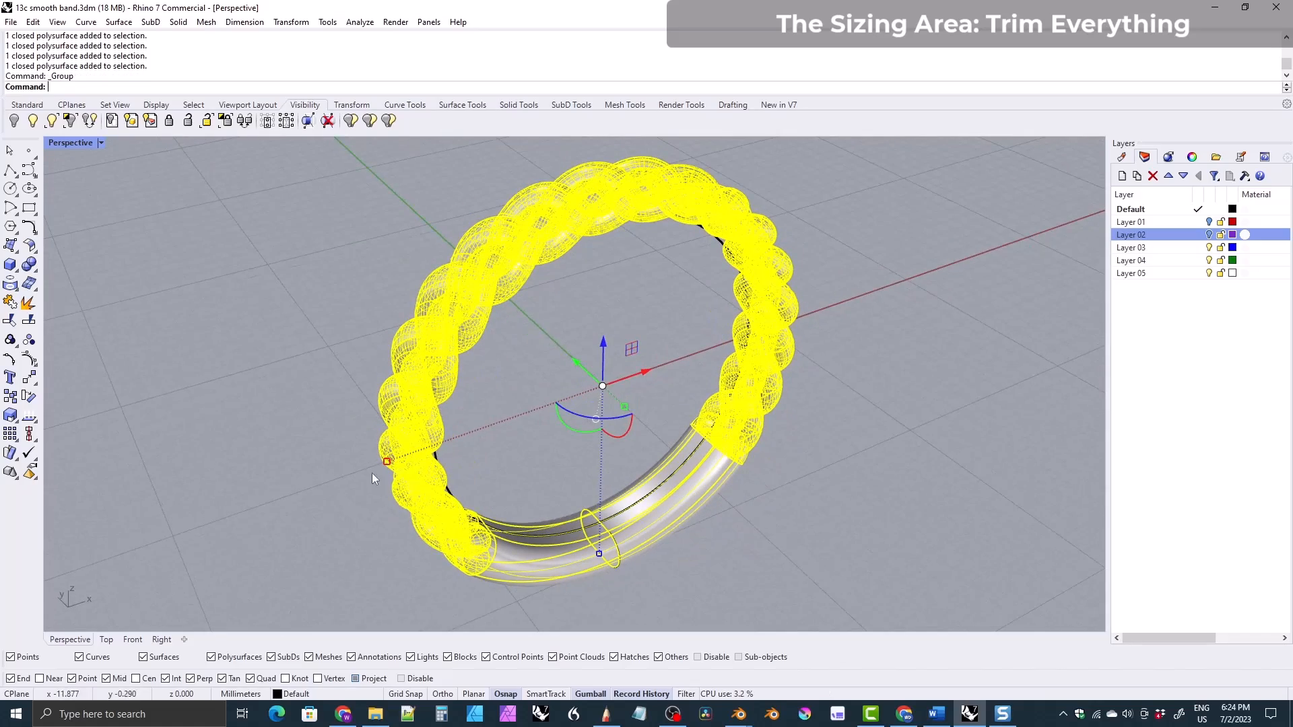
{"action": "right_click_drag", "start_coordinate": [433, 416], "coordinate": [479, 419]}
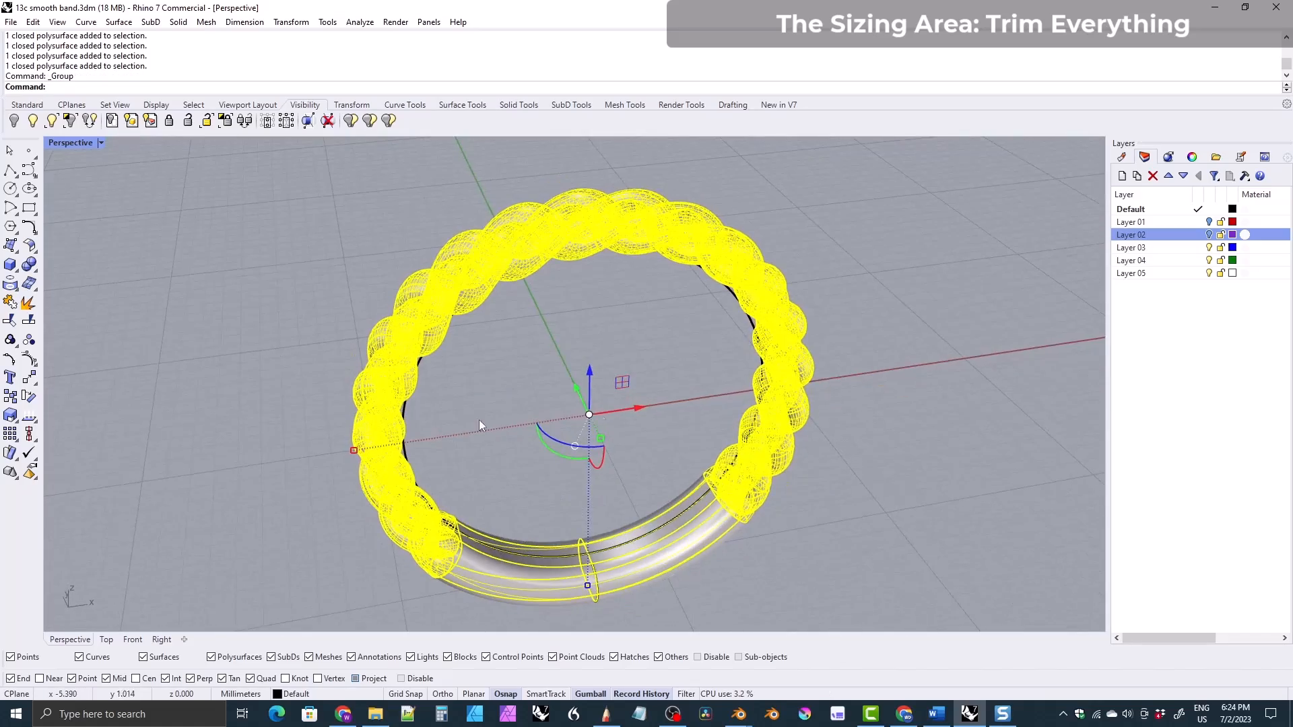
- Turn on Layer 02 and isolate the grouped sizing-band ring together with the full braided ring
{"action": "left_click", "coordinate": [1208, 234]}
{"action": "right_click_drag", "start_coordinate": [996, 309], "coordinate": [745, 384]}
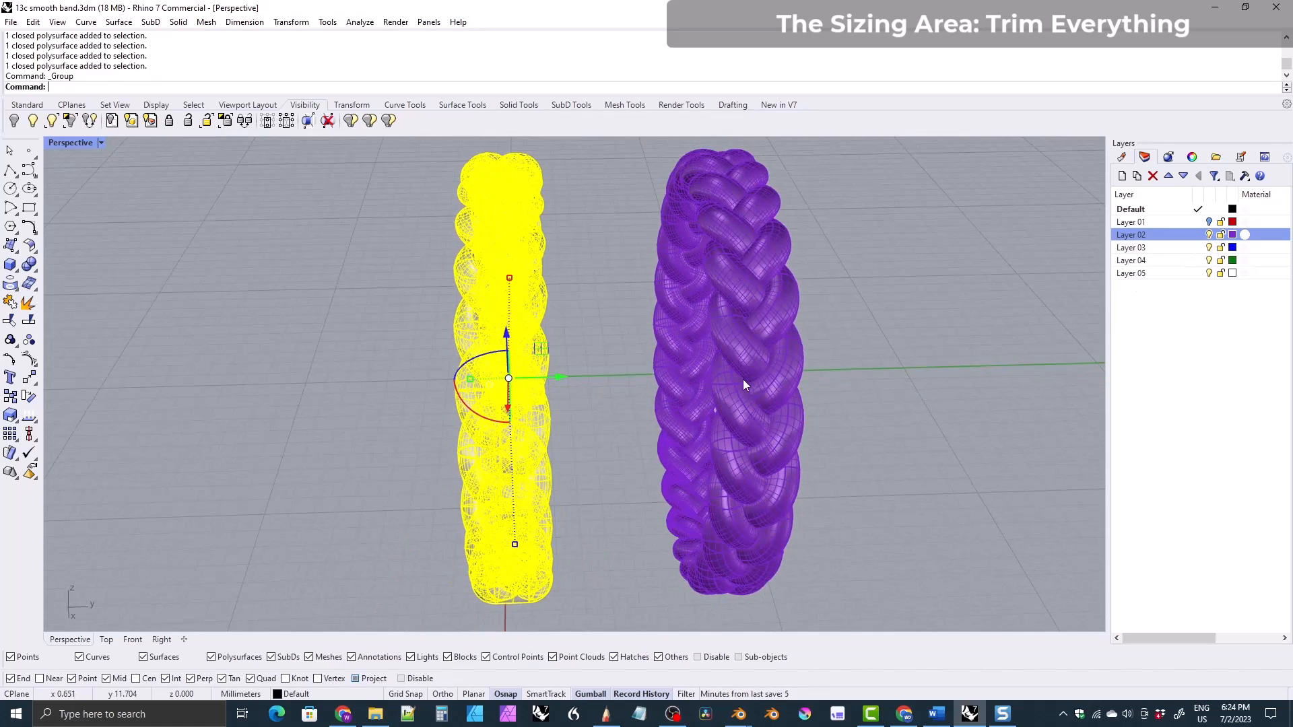
{"action": "left_click", "coordinate": [727, 391], "text": "shift"}
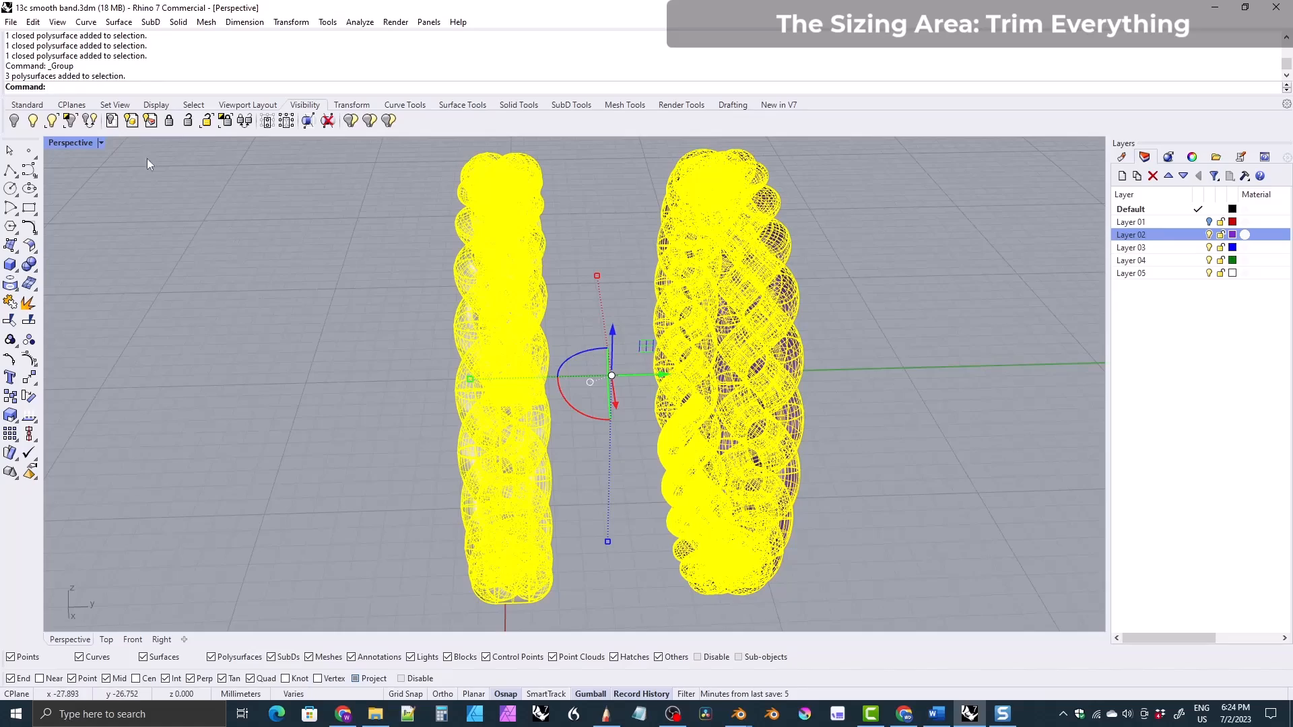
{"action": "left_click", "coordinate": [52, 120]}
{"action": "right_click_drag", "start_coordinate": [237, 402], "coordinate": [575, 426]}
- Move the full braided ring from Layer 02 to the Default layer and deselect it
{"action": "left_click", "coordinate": [575, 425]}
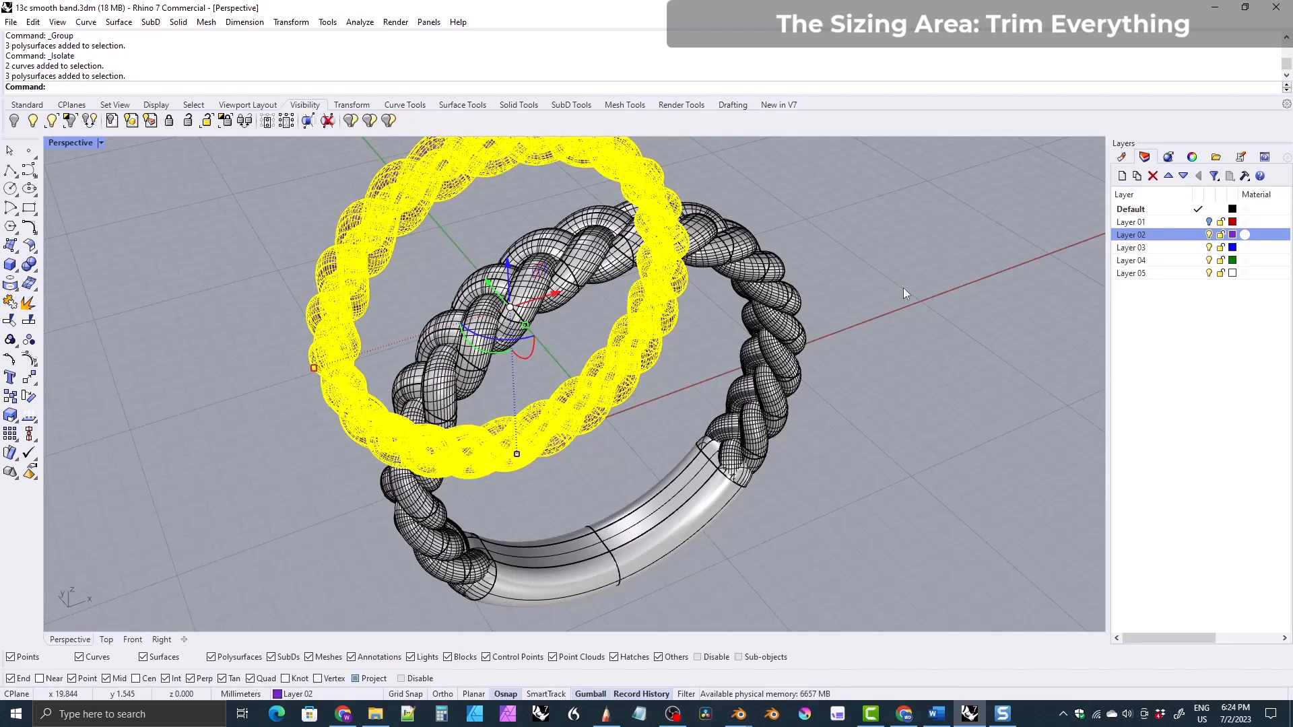
{"action": "right_click", "coordinate": [1133, 214]}
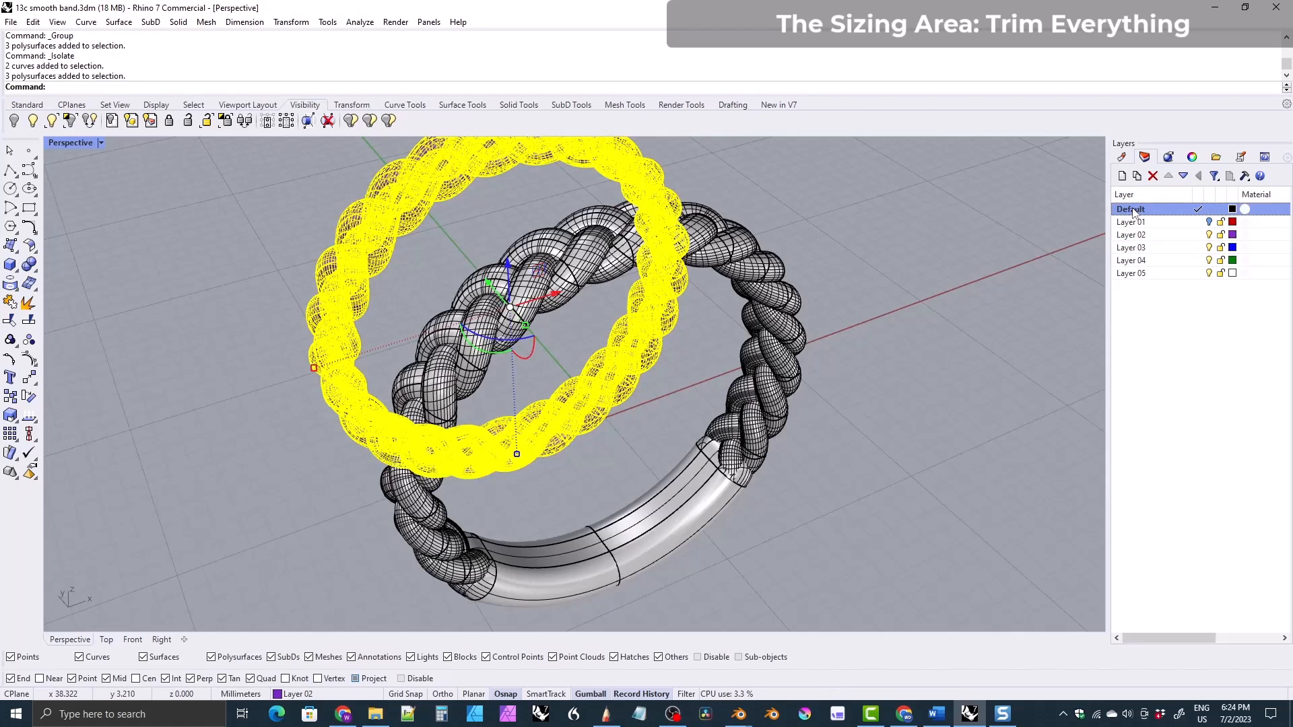
{"action": "left_click", "coordinate": [1138, 443]}
{"action": "scroll", "coordinate": [606, 343], "scroll_direction": "down", "scroll_amount": 2}
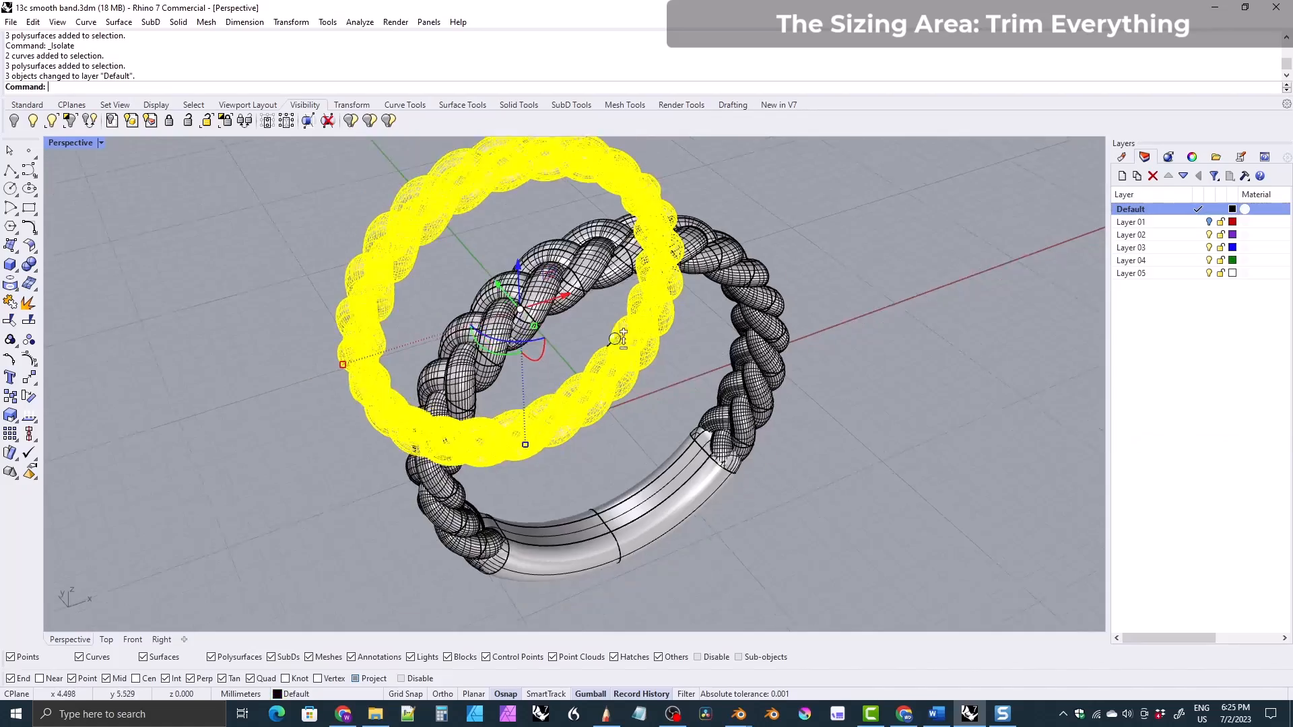
{"action": "right_click_drag", "start_coordinate": [607, 351], "coordinate": [604, 378], "text": "shift"}
{"action": "left_click", "coordinate": [303, 414]}
{"action": "right_click_drag", "start_coordinate": [303, 414], "coordinate": [502, 436]}
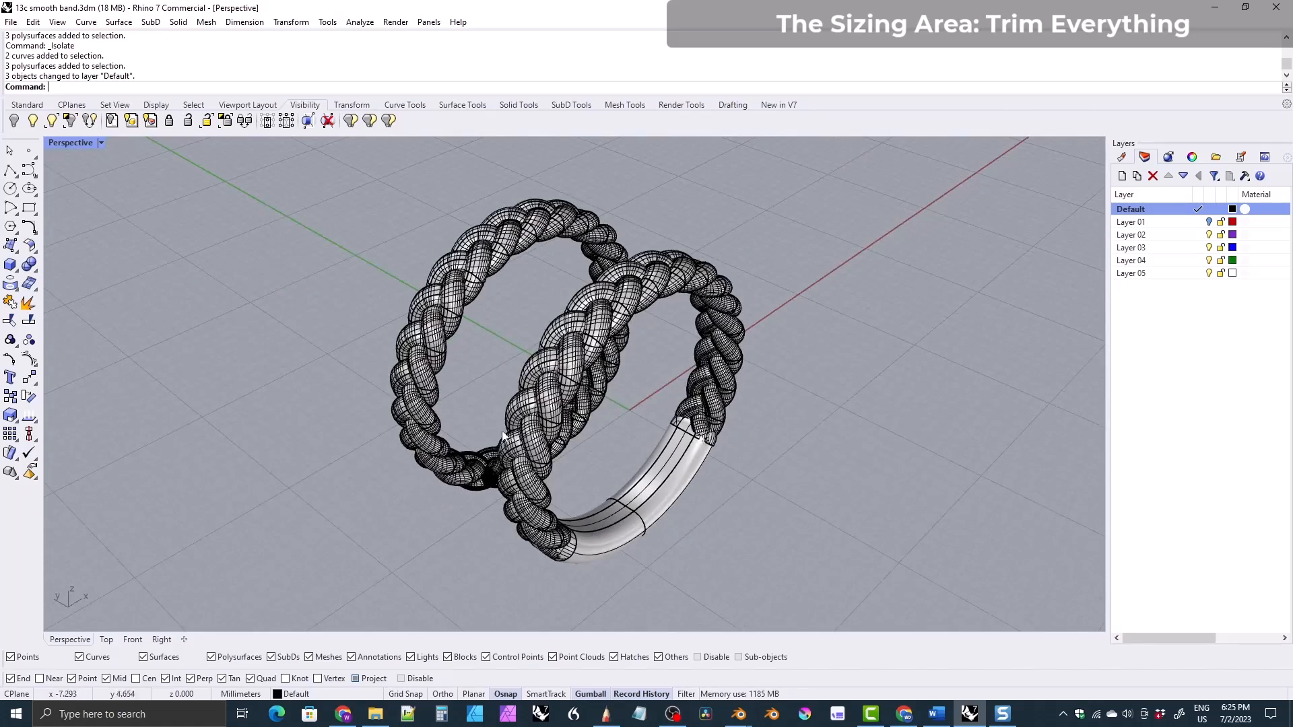
{"action": "right_click_drag", "start_coordinate": [475, 359], "coordinate": [510, 440]}
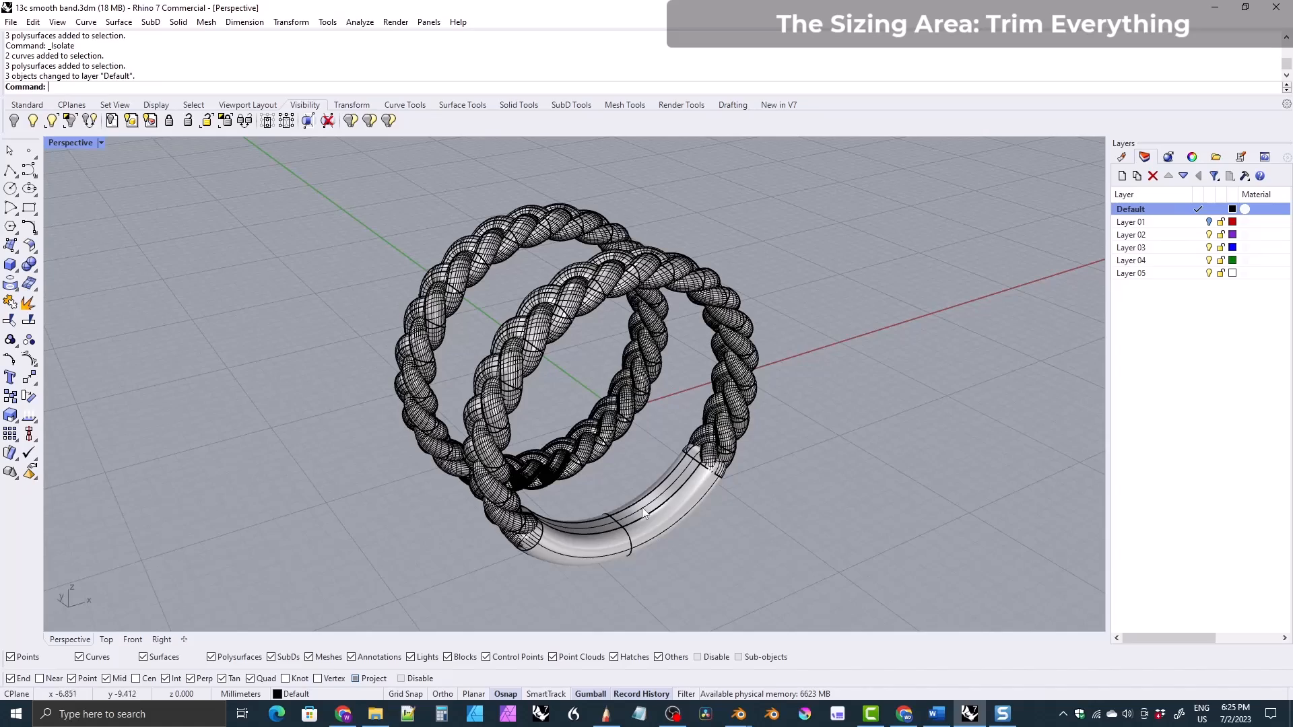
{"action": "mouse_move", "coordinate": [601, 424]}
{"action": "right_mouse_down"}
{"action": "mouse_move", "coordinate": [538, 377]}
{"action": "mouse_move", "coordinate": [645, 427]}
{"action": "mouse_move", "coordinate": [645, 409]}
{"action": "mouse_move", "coordinate": [637, 424]}
{"action": "mouse_move", "coordinate": [620, 416]}
{"action": "right_mouse_up"}
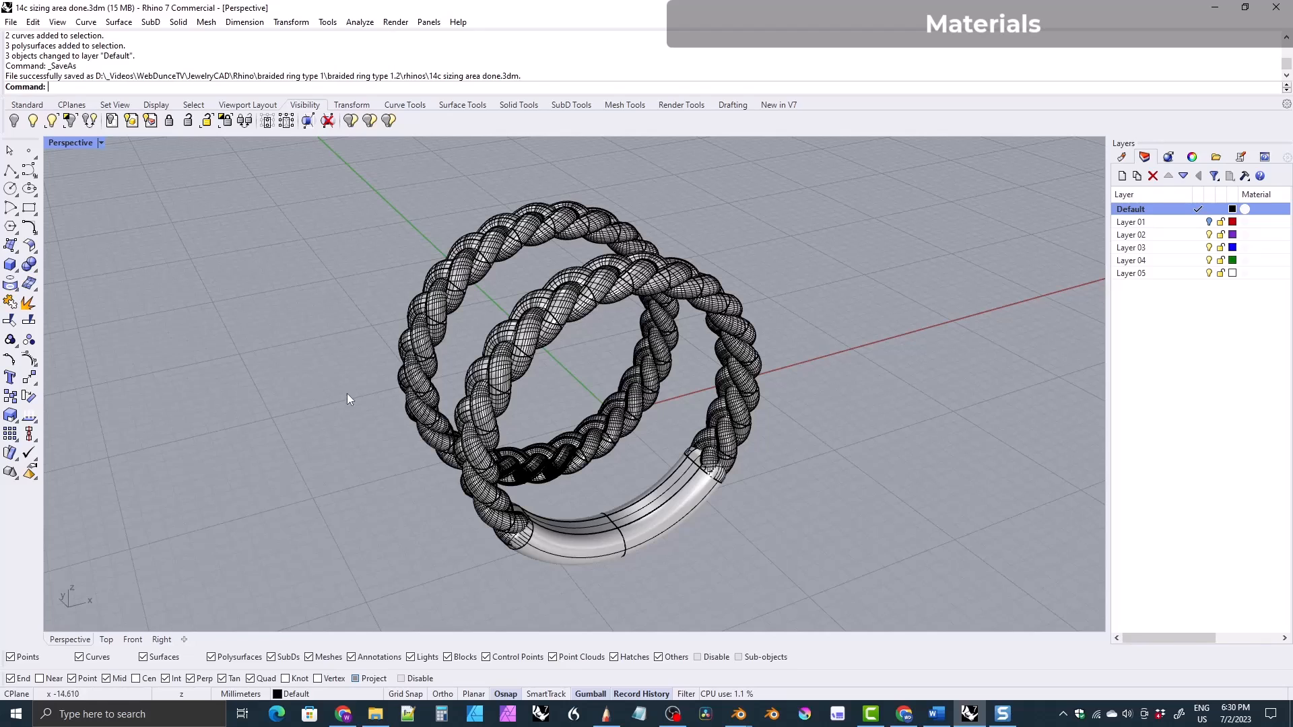
- Display the Perspective viewport as Rendered and set the solid backdrop to light blue with hue 211, saturation 18 and value 100
{"action": "left_click", "coordinate": [102, 144]}
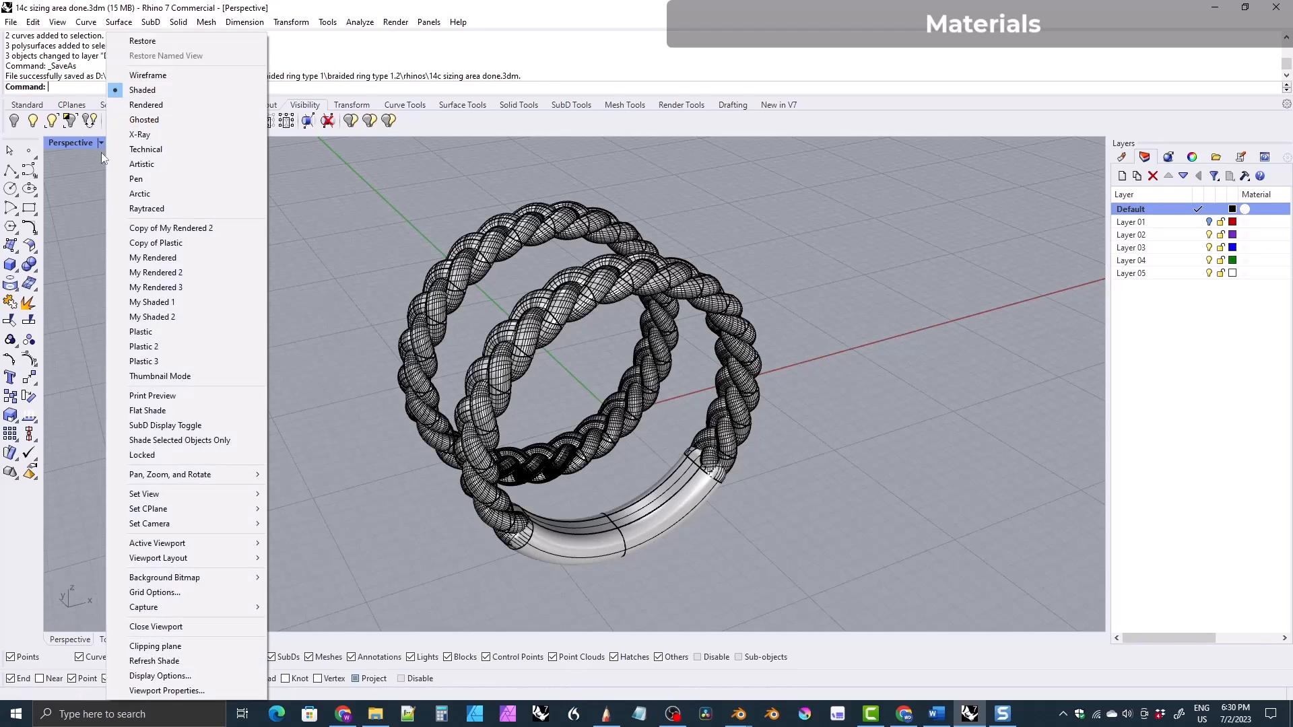
{"action": "left_click", "coordinate": [163, 104]}
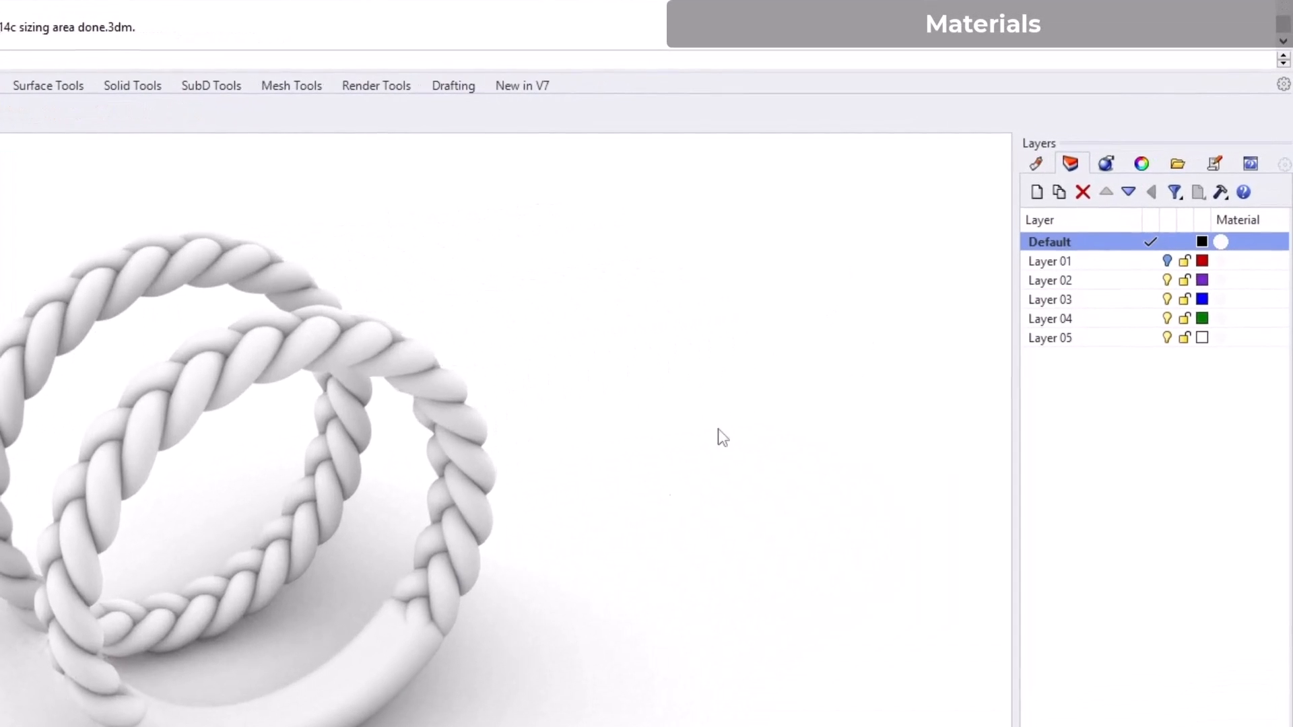
{"action": "left_click", "coordinate": [1106, 165]}
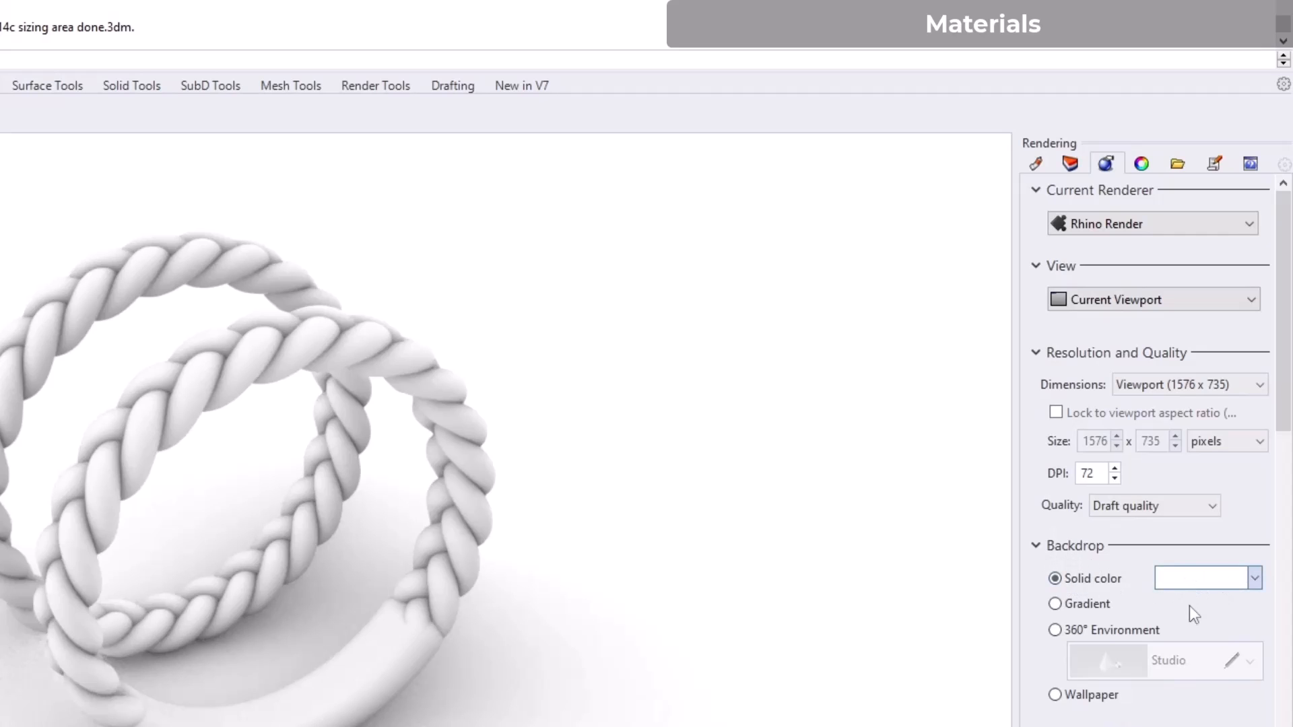
{"action": "left_click", "coordinate": [1182, 576]}
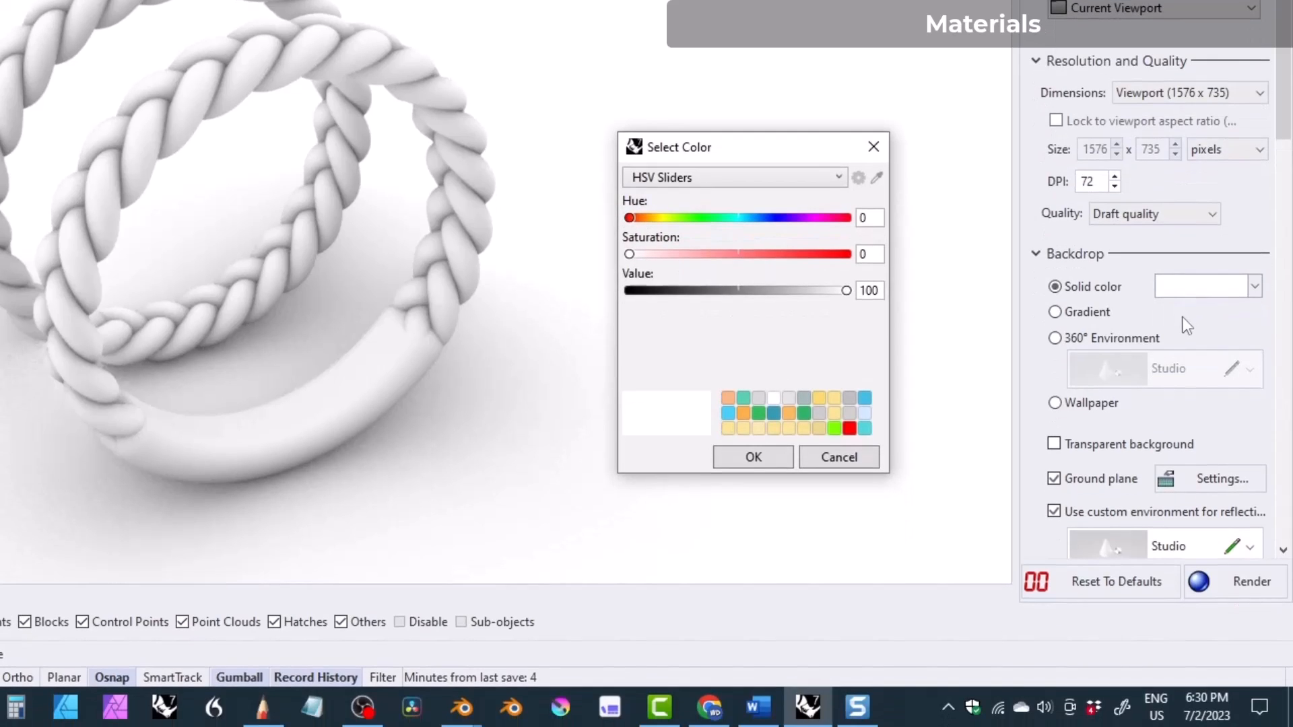
{"action": "left_click", "coordinate": [864, 412]}
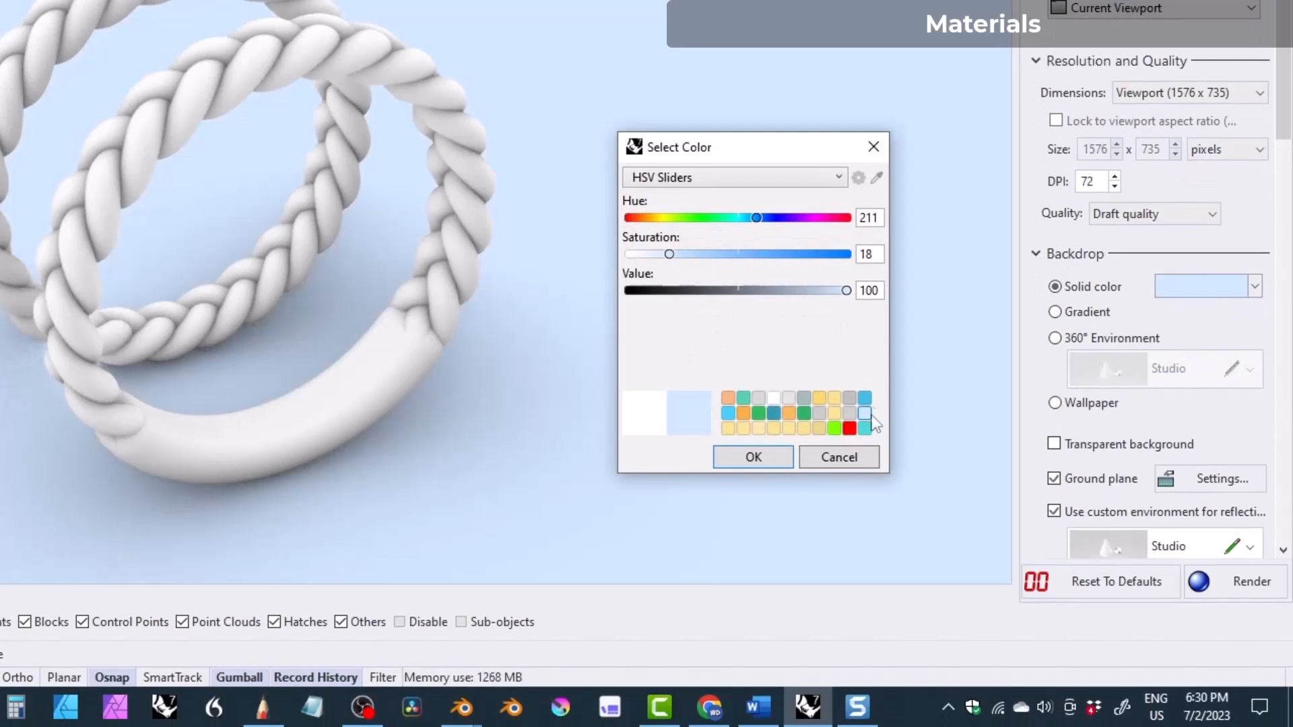
{"action": "left_click", "coordinate": [681, 179]}
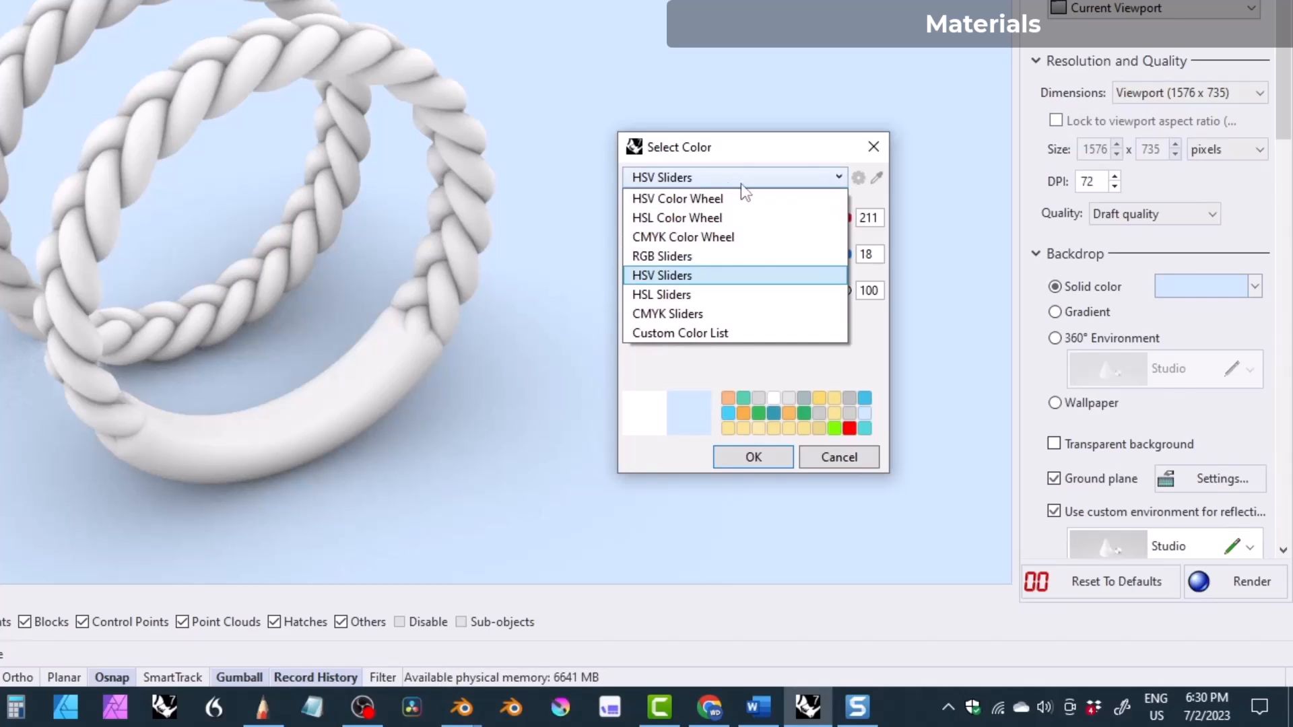
{"action": "left_click", "coordinate": [670, 275]}
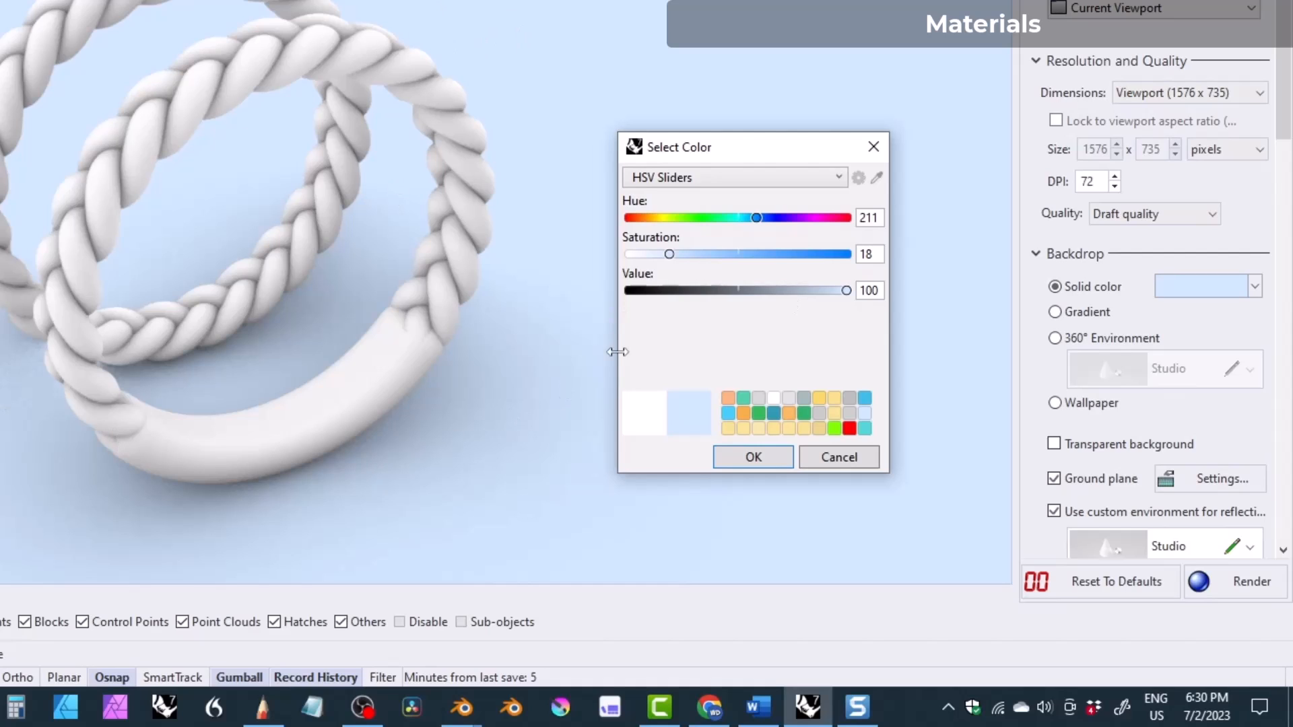
{"action": "left_click", "coordinate": [758, 460]}
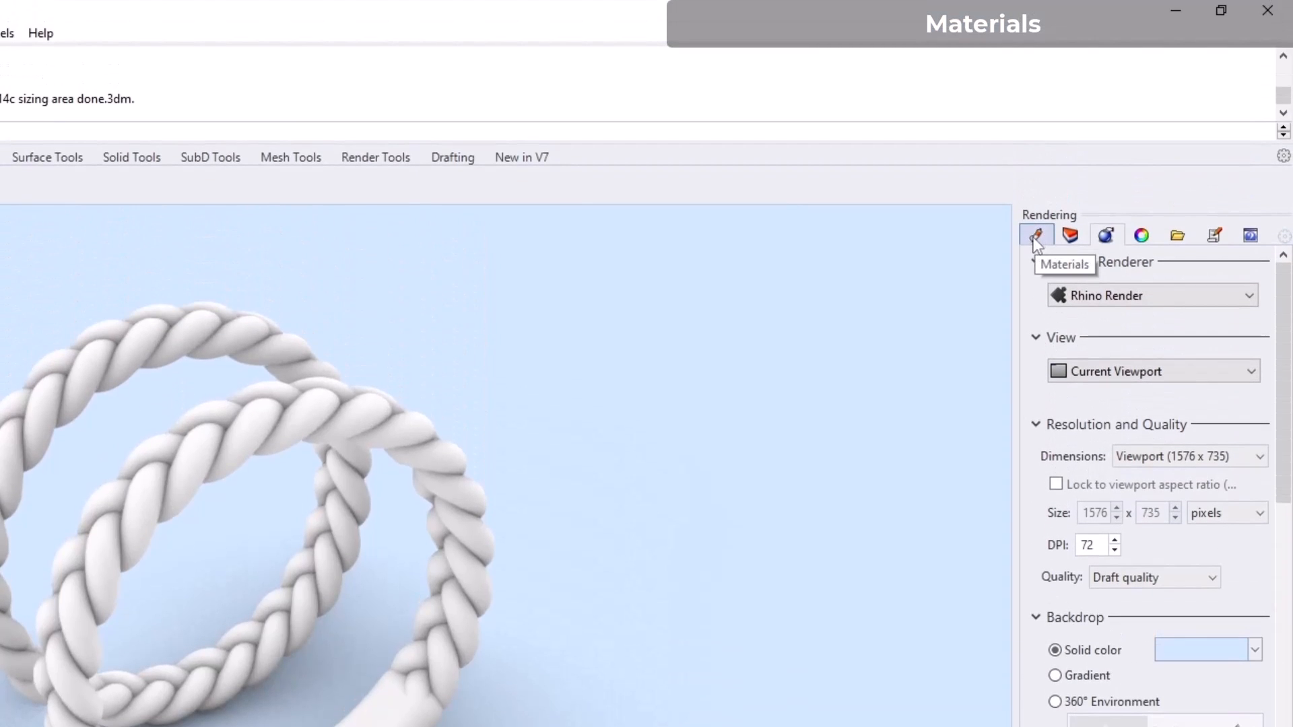
- Add a Metal material to the model, assign it to the ring with the smooth sizing band, and deselect the ring
{"action": "left_click", "coordinate": [1033, 237]}
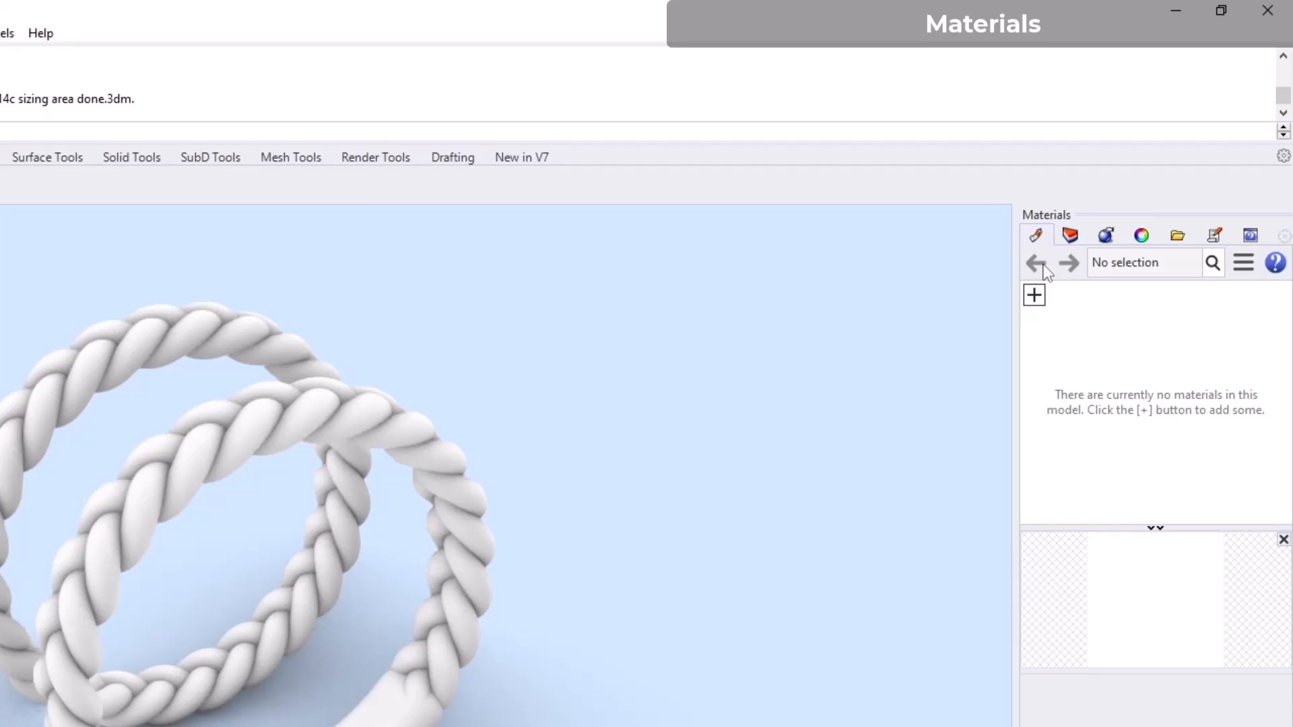
{"action": "left_click", "coordinate": [1143, 237]}
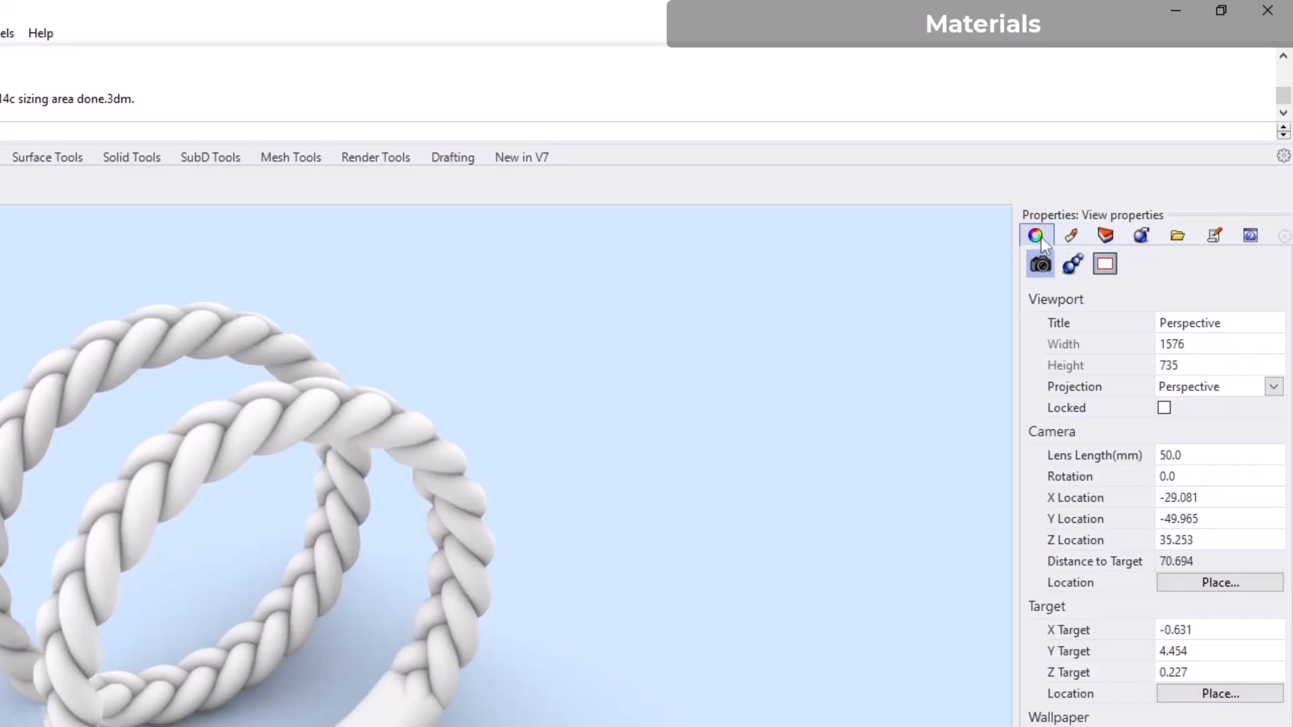
{"action": "left_click", "coordinate": [1071, 236]}
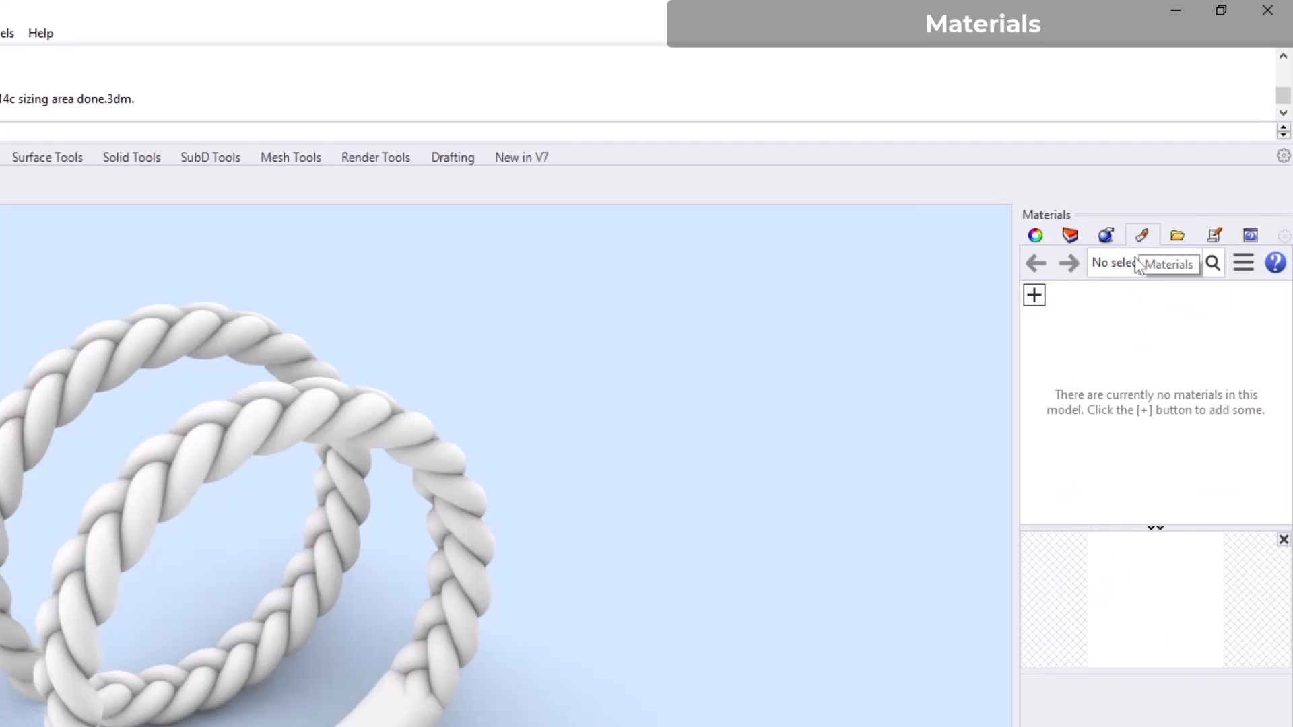
{"action": "left_click", "coordinate": [1033, 296]}
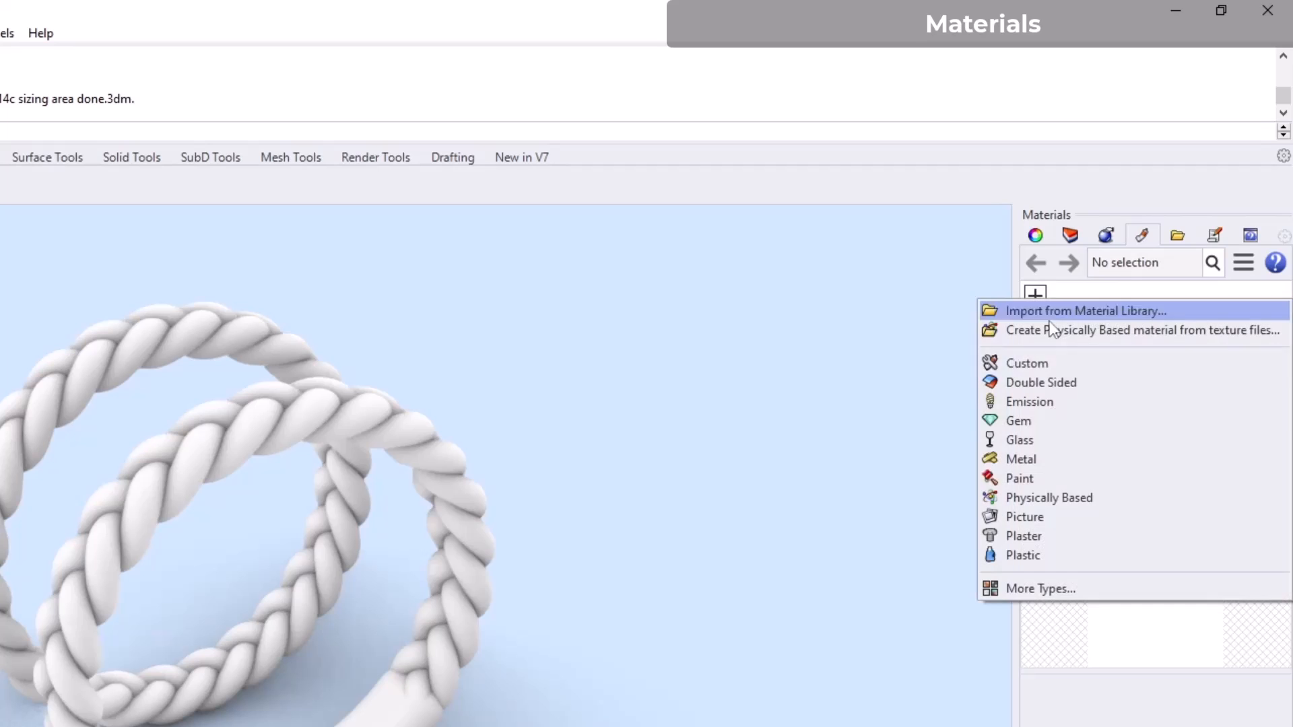
{"action": "left_click", "coordinate": [1033, 460]}
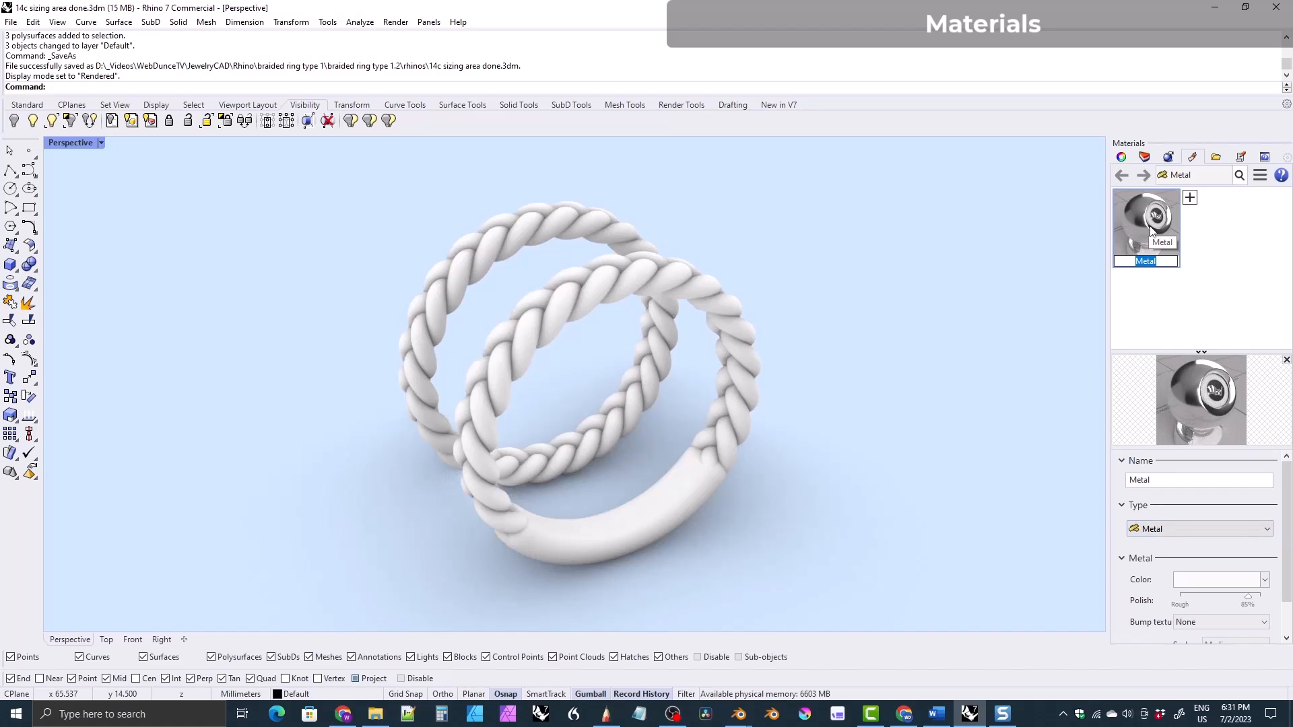
{"action": "left_click_drag", "start_coordinate": [1150, 231], "coordinate": [720, 306]}
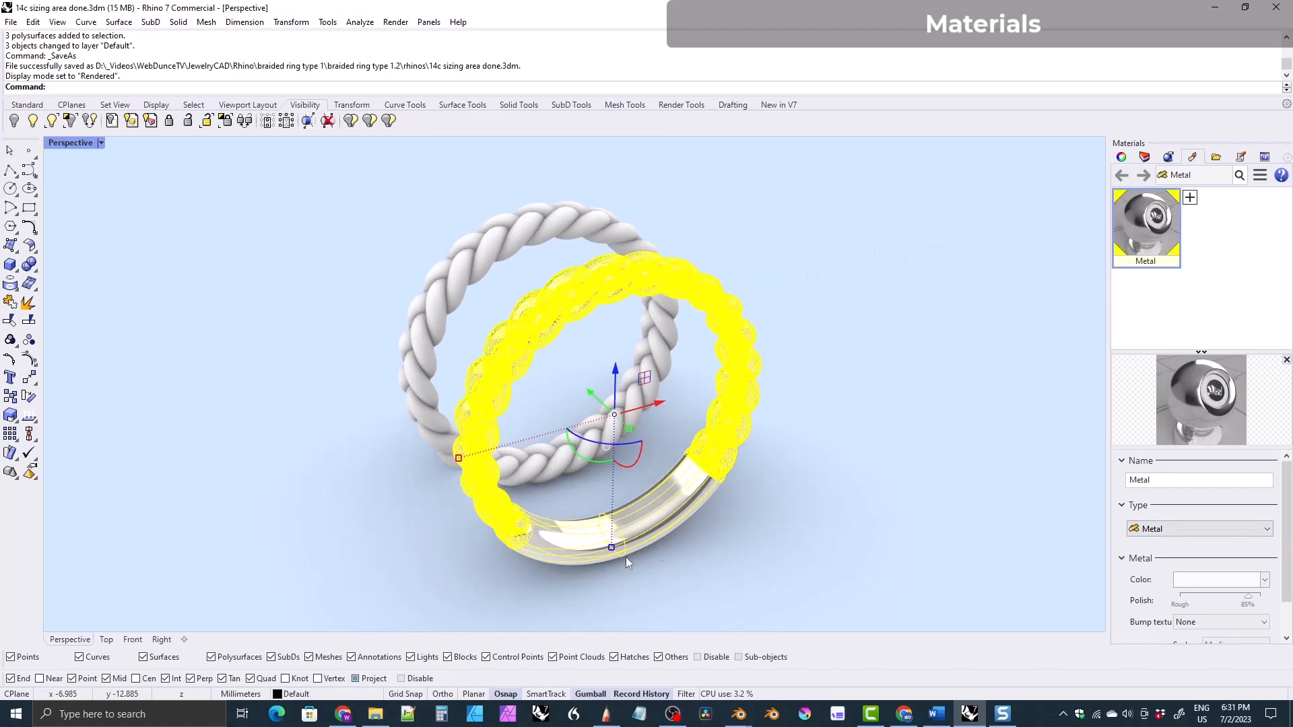
{"action": "left_click", "coordinate": [818, 458]}
- Set the Metal material's color to Silver from the custom color list
{"action": "right_click_drag", "start_coordinate": [747, 323], "coordinate": [525, 336]}
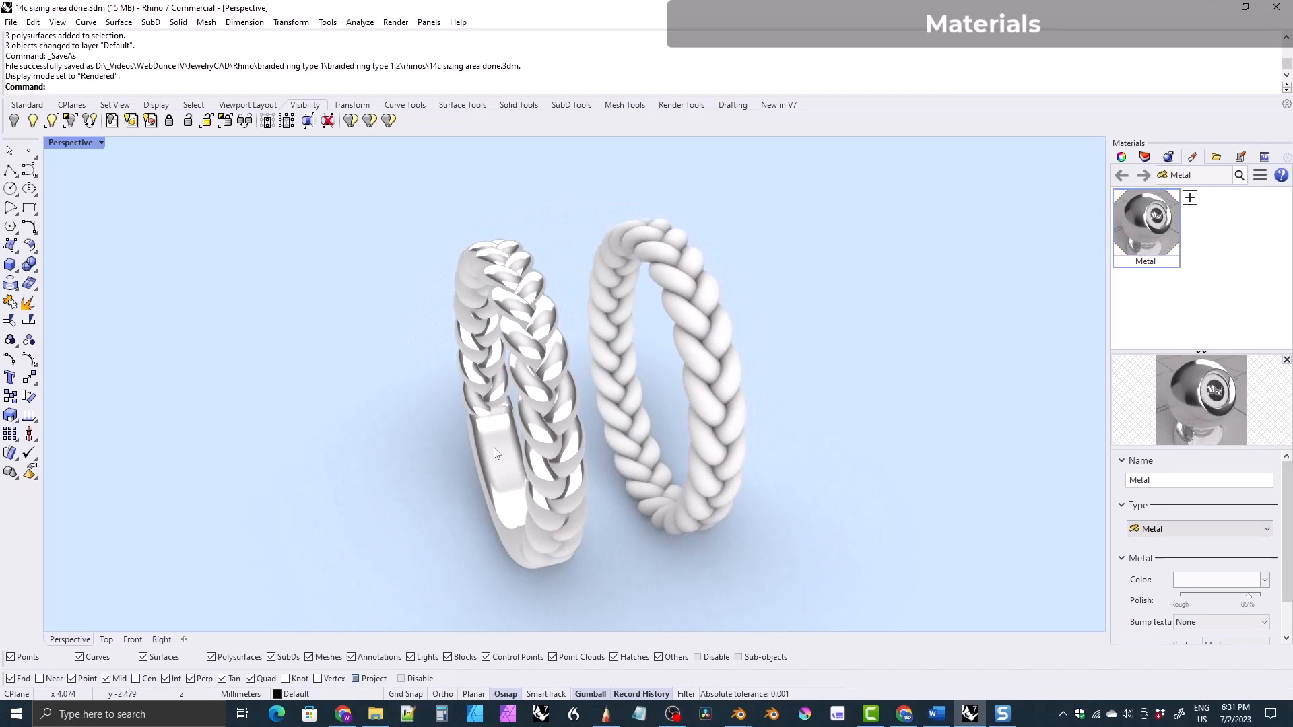
{"action": "right_click_drag", "start_coordinate": [495, 471], "coordinate": [923, 316]}
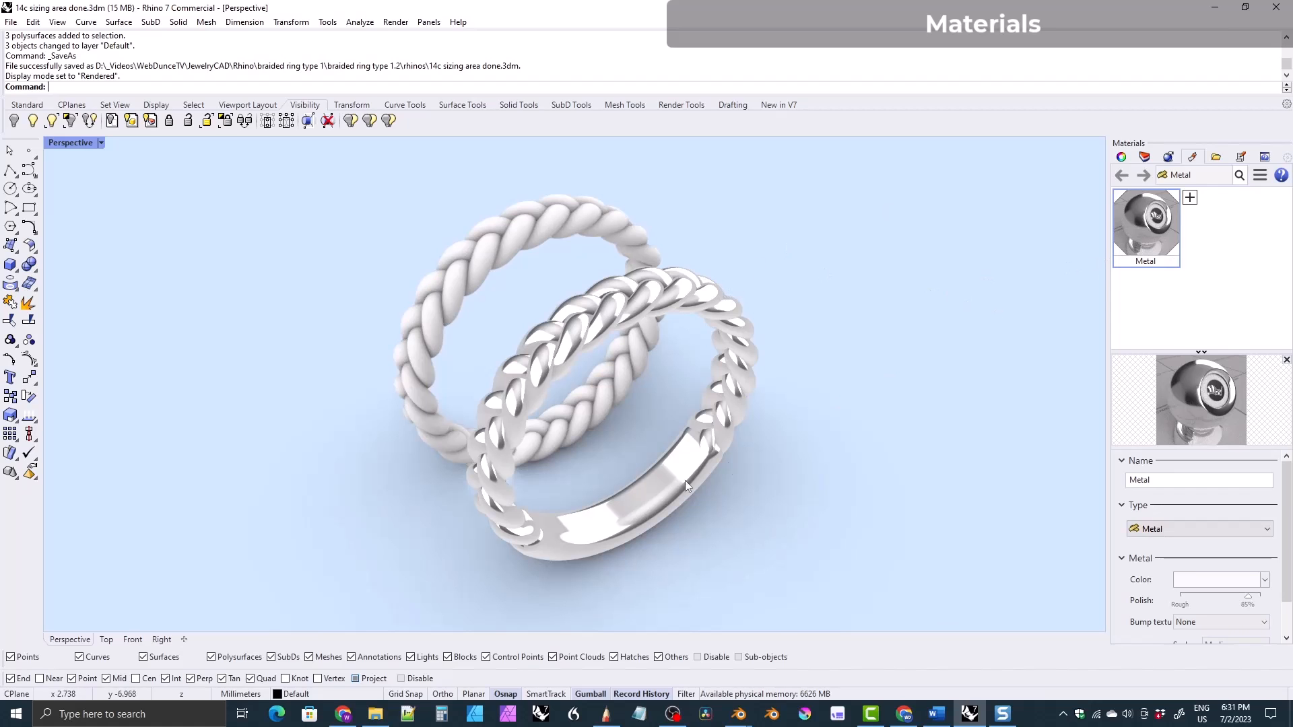
{"action": "right_click_drag", "start_coordinate": [647, 446], "coordinate": [794, 381]}
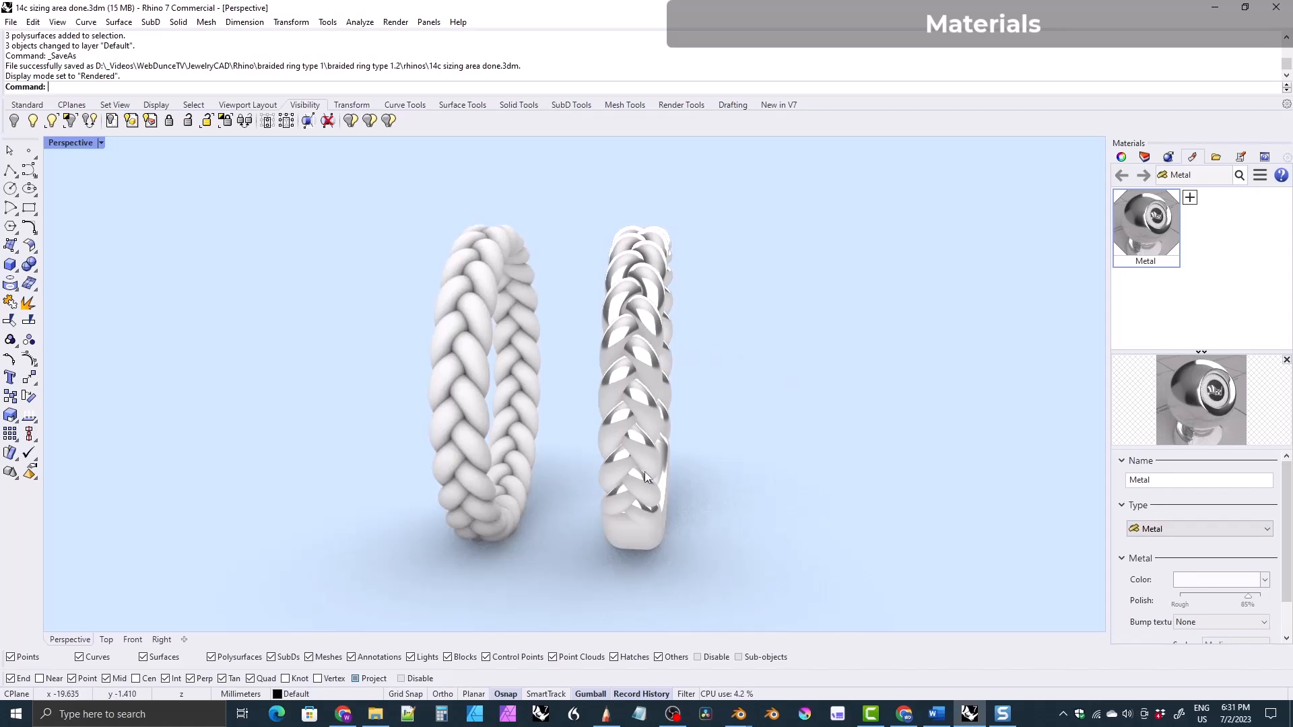
{"action": "right_click_drag", "start_coordinate": [653, 399], "coordinate": [405, 449]}
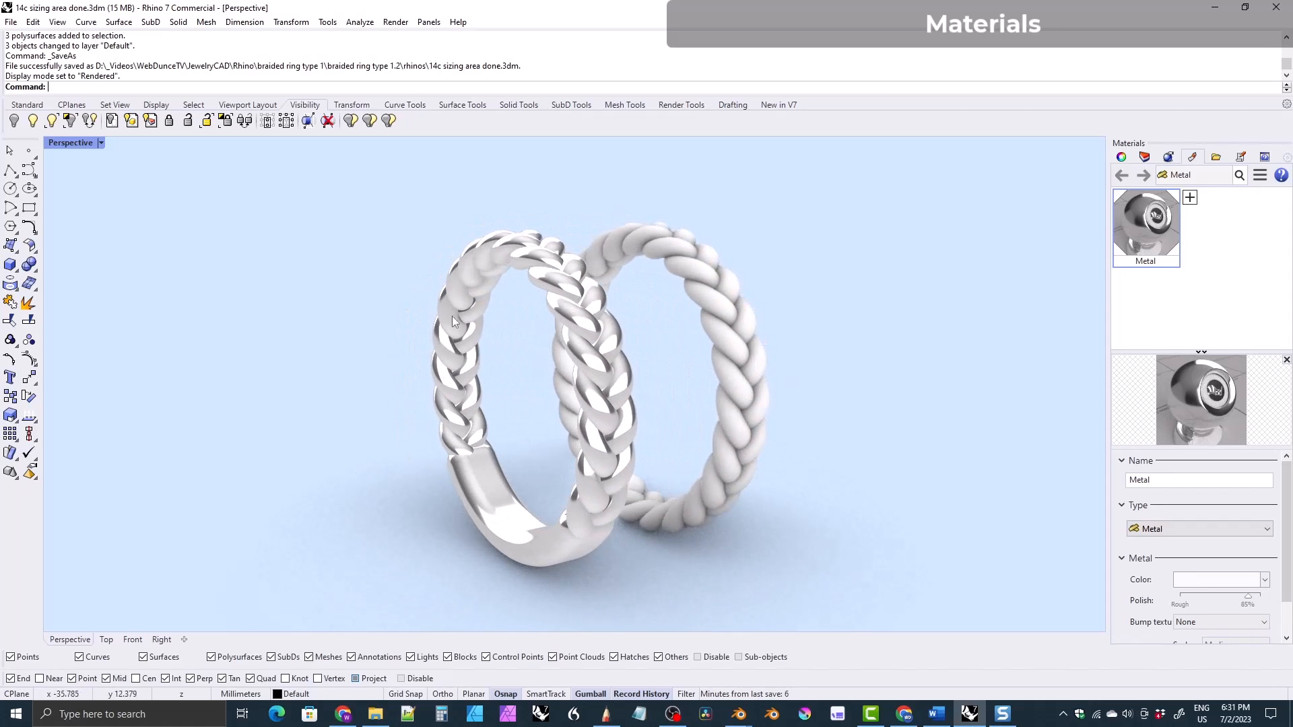
{"action": "right_click_drag", "start_coordinate": [490, 415], "coordinate": [569, 436]}
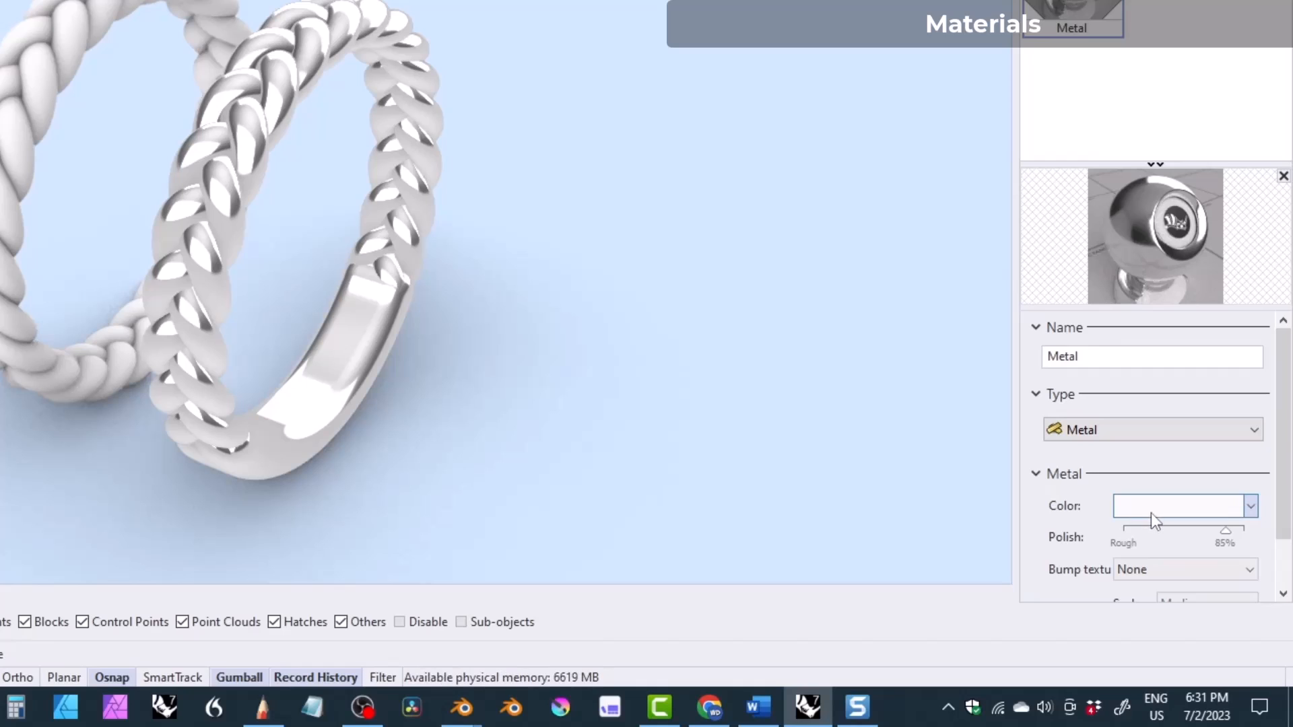
{"action": "left_click", "coordinate": [1158, 513]}
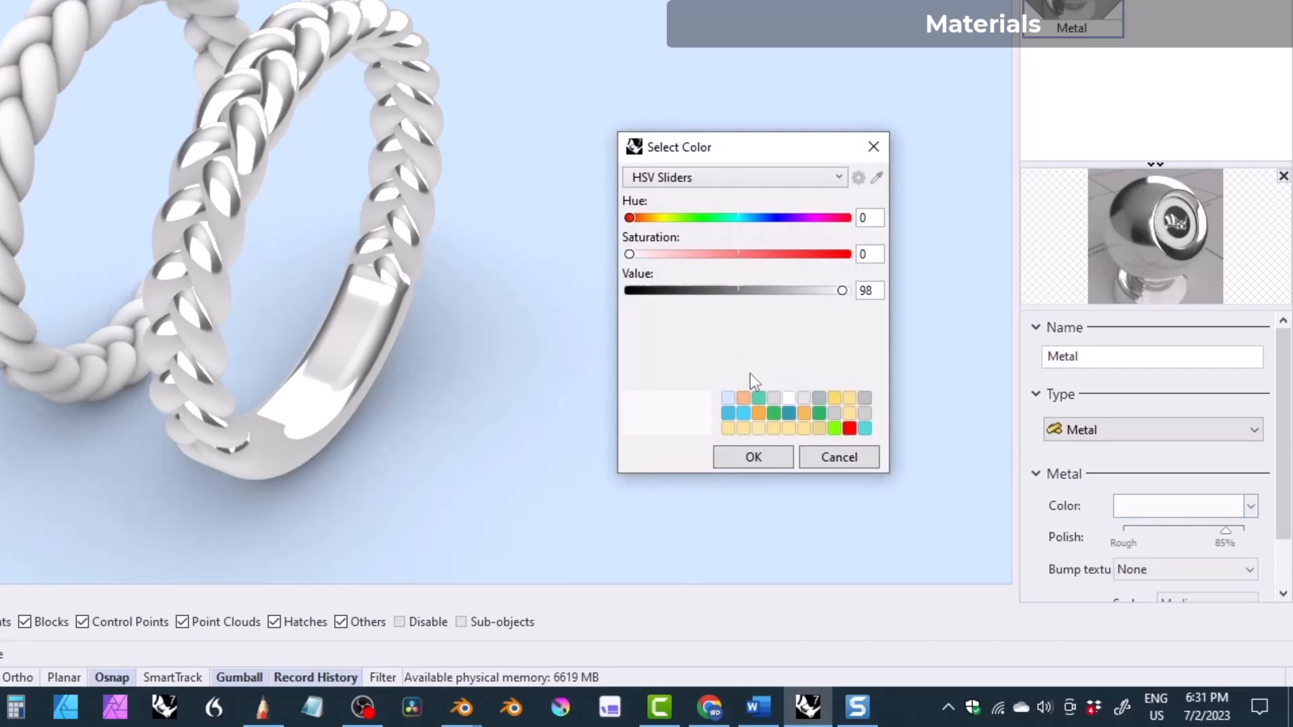
{"action": "left_click", "coordinate": [669, 179]}
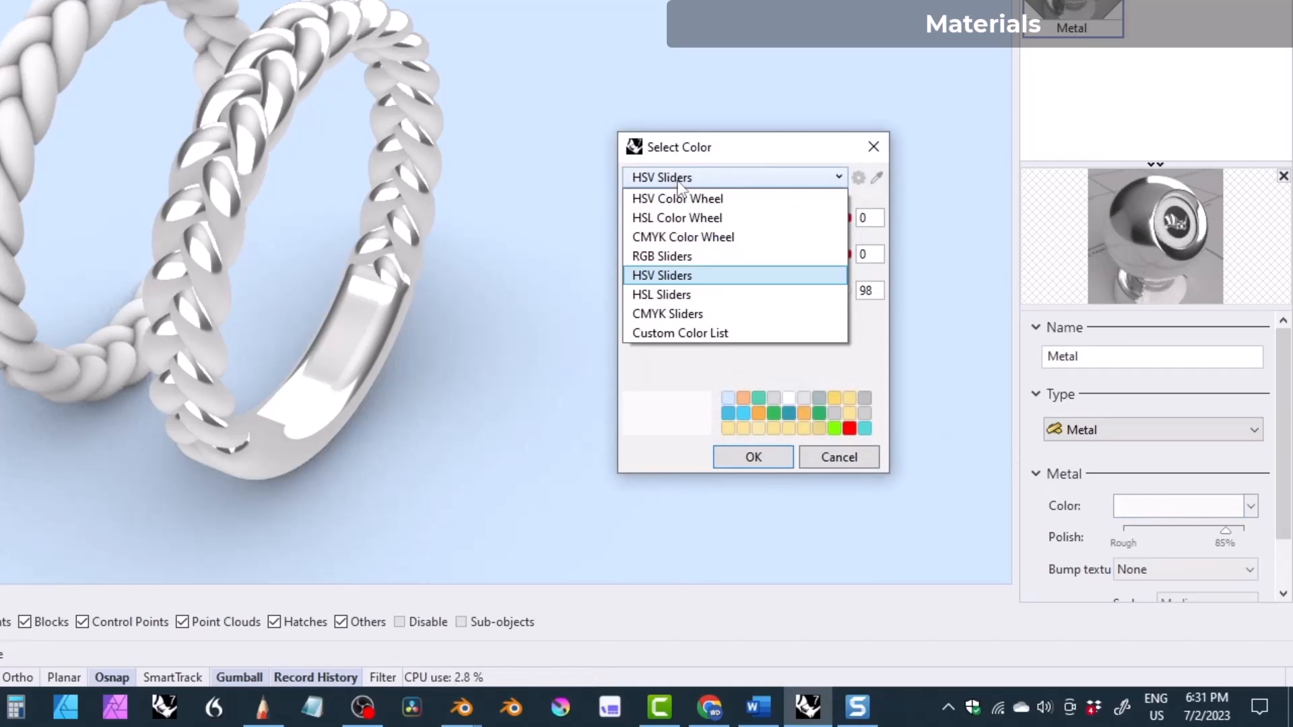
{"action": "left_click", "coordinate": [672, 334]}
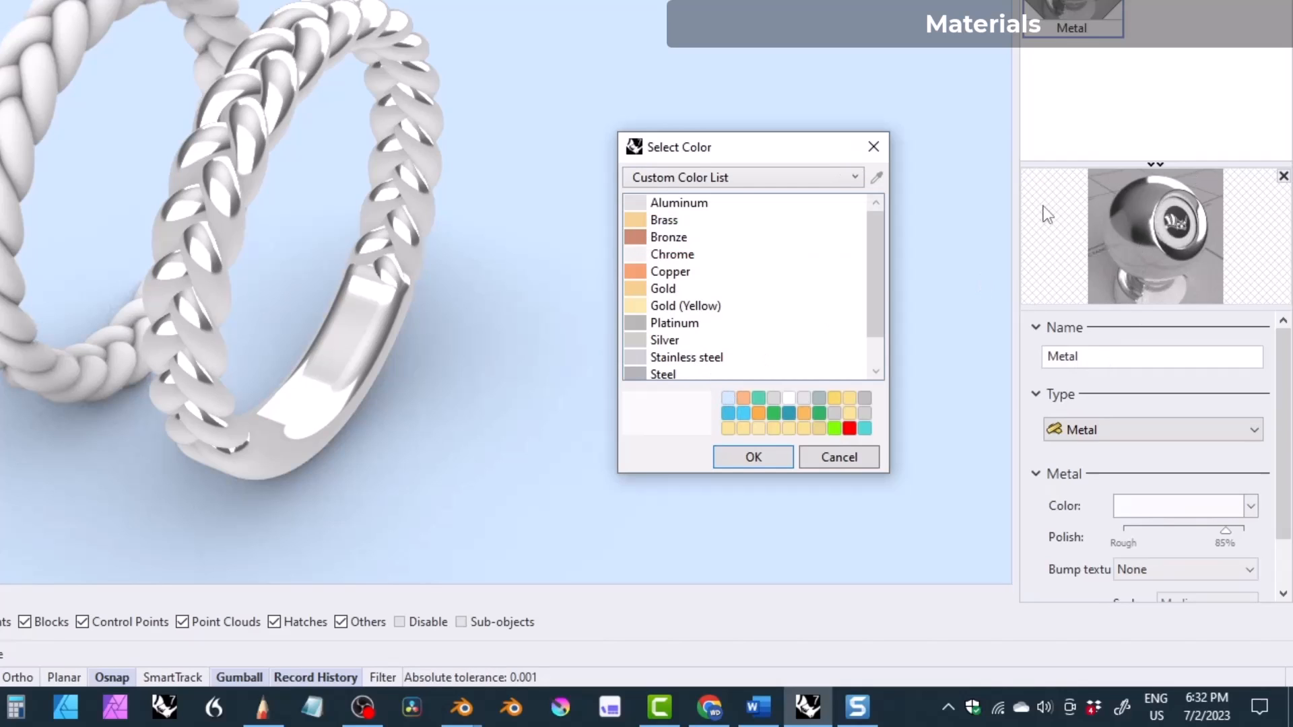
{"action": "left_click", "coordinate": [665, 341]}
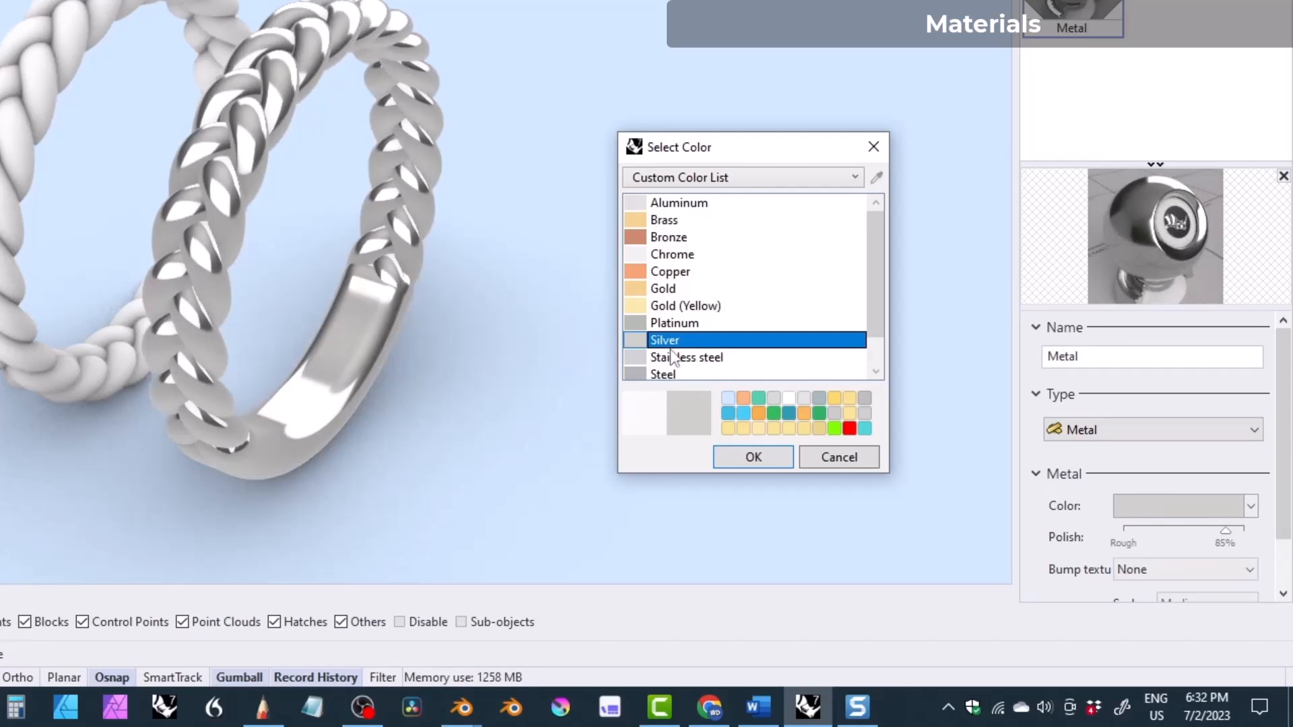
{"action": "left_click", "coordinate": [744, 459]}
- Inspect the silver braid strands up close and lower the Metal material's polish to 68%
{"action": "right_click_drag", "start_coordinate": [306, 302], "coordinate": [189, 323]}
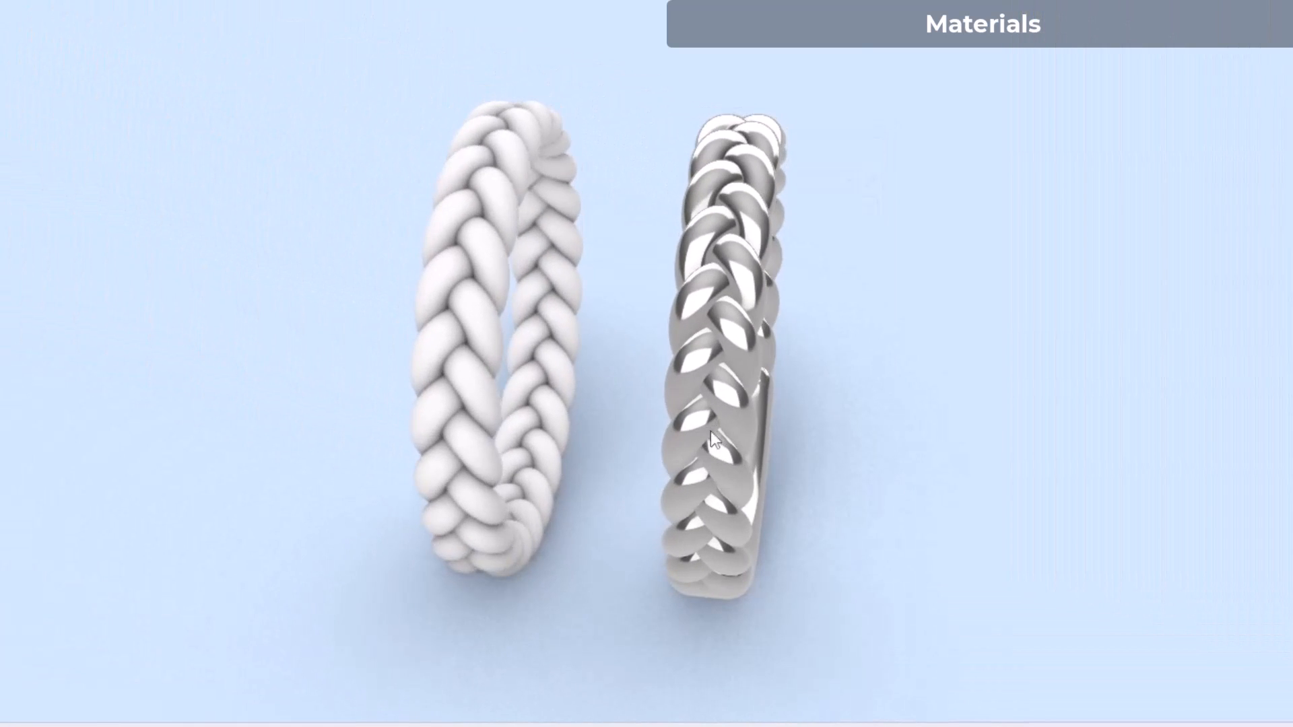
{"action": "right_click_drag", "start_coordinate": [769, 217], "coordinate": [704, 369]}
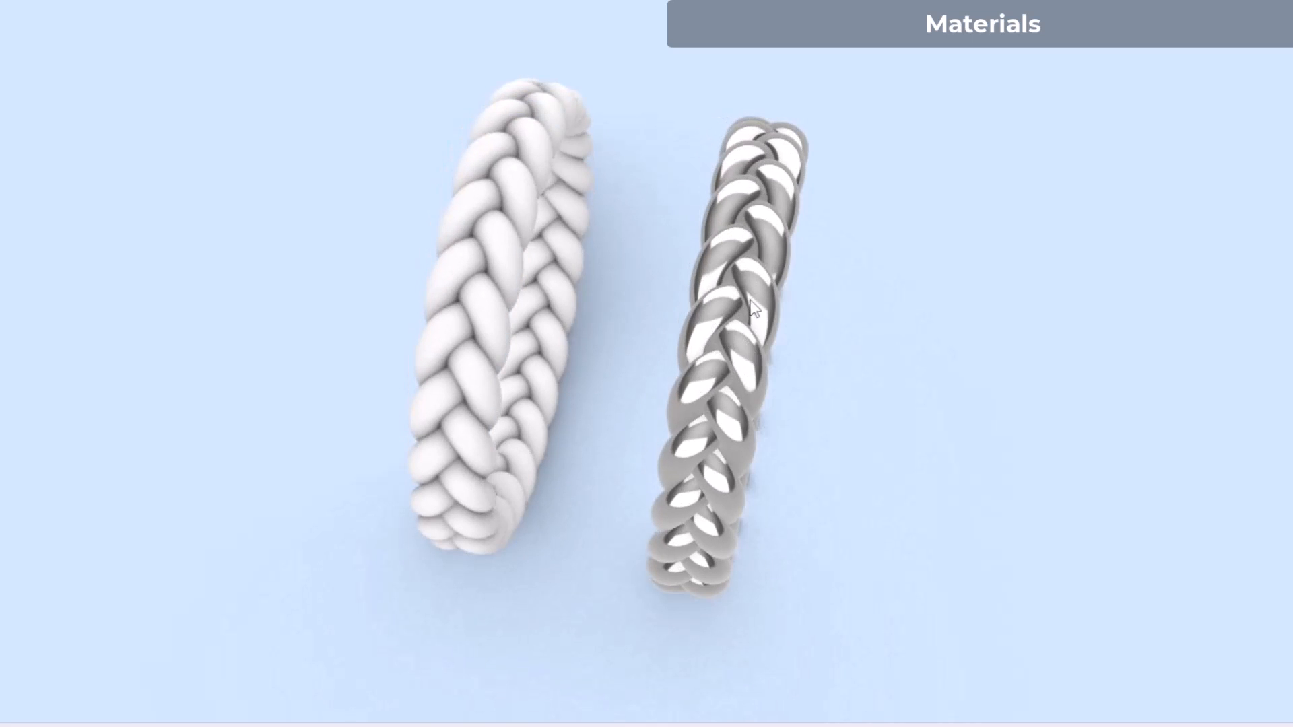
{"action": "right_click_drag", "start_coordinate": [799, 321], "coordinate": [708, 314]}
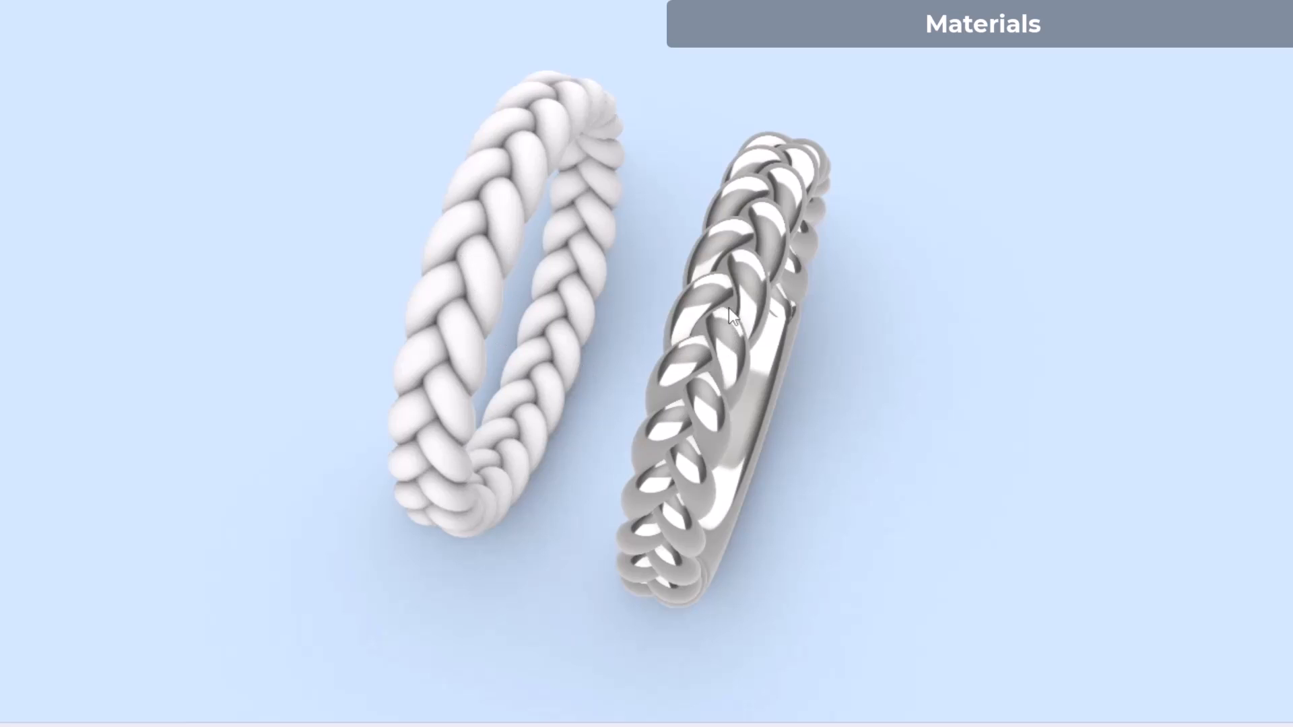
{"action": "right_click_drag", "start_coordinate": [693, 326], "coordinate": [595, 322]}
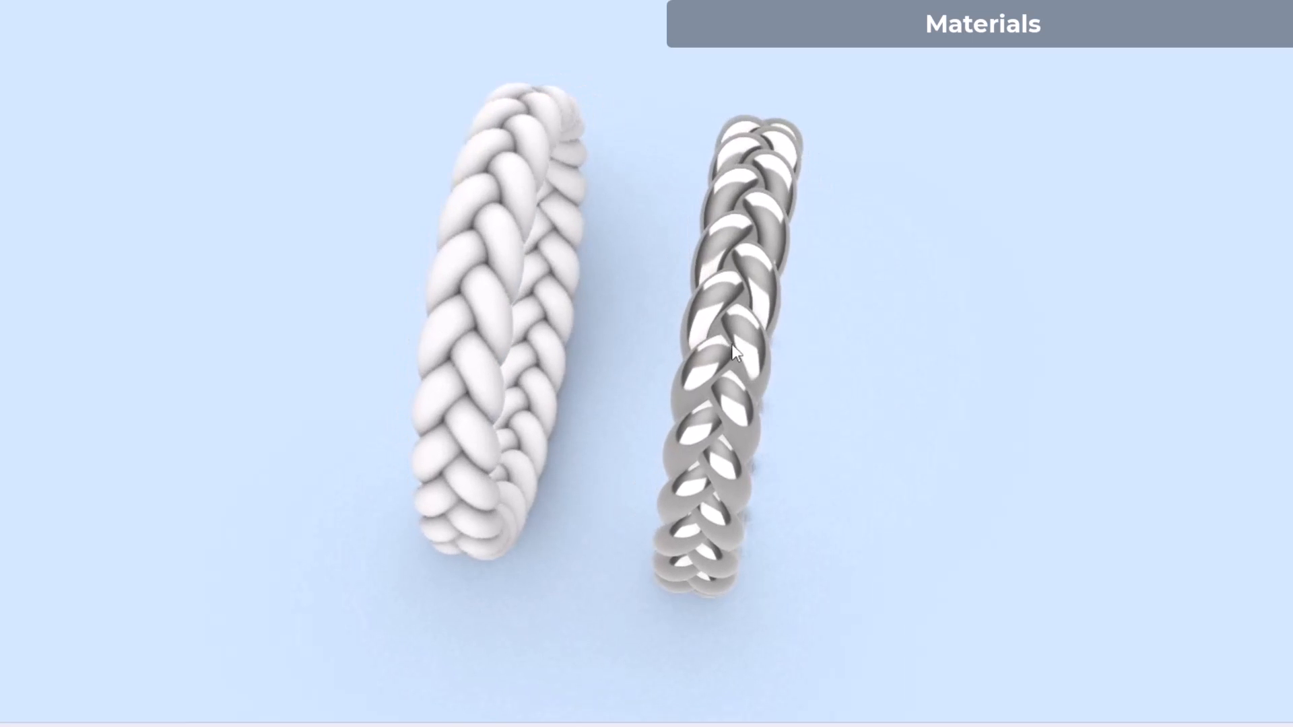
{"action": "scroll", "coordinate": [458, 296], "scroll_direction": "up", "scroll_amount": 6}
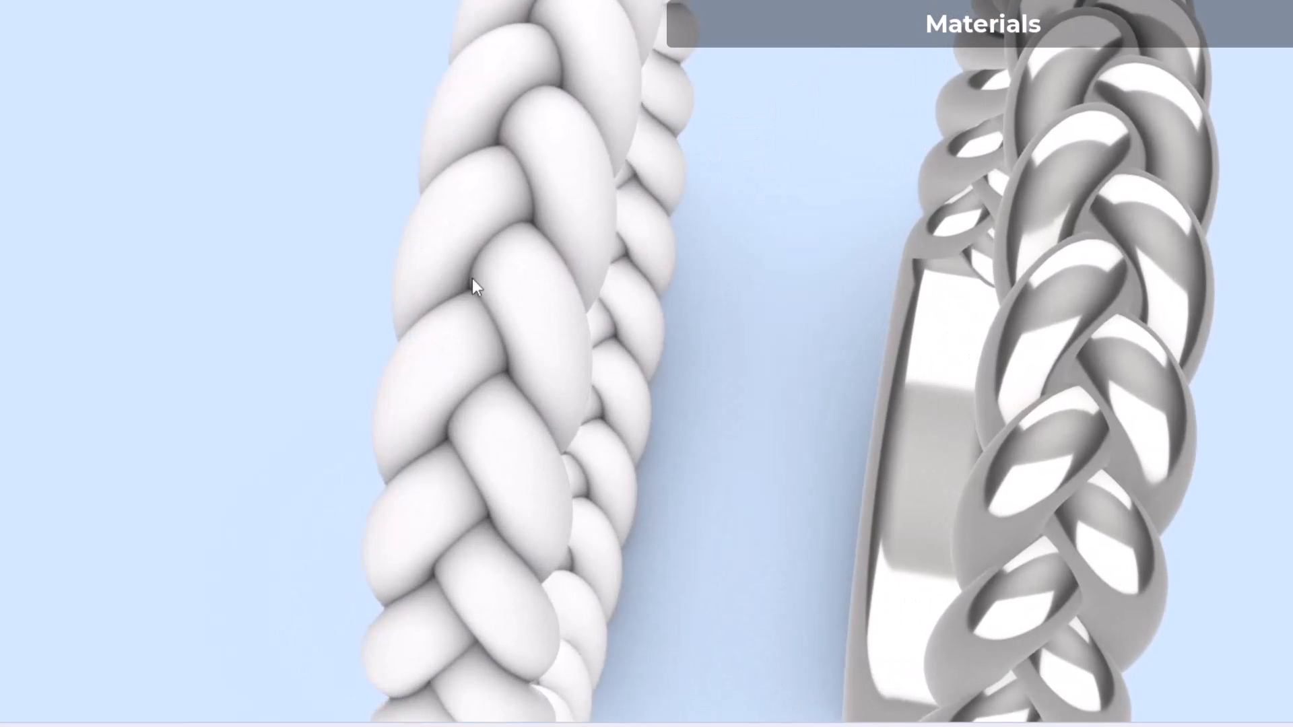
{"action": "right_click_drag", "start_coordinate": [830, 340], "coordinate": [903, 377]}
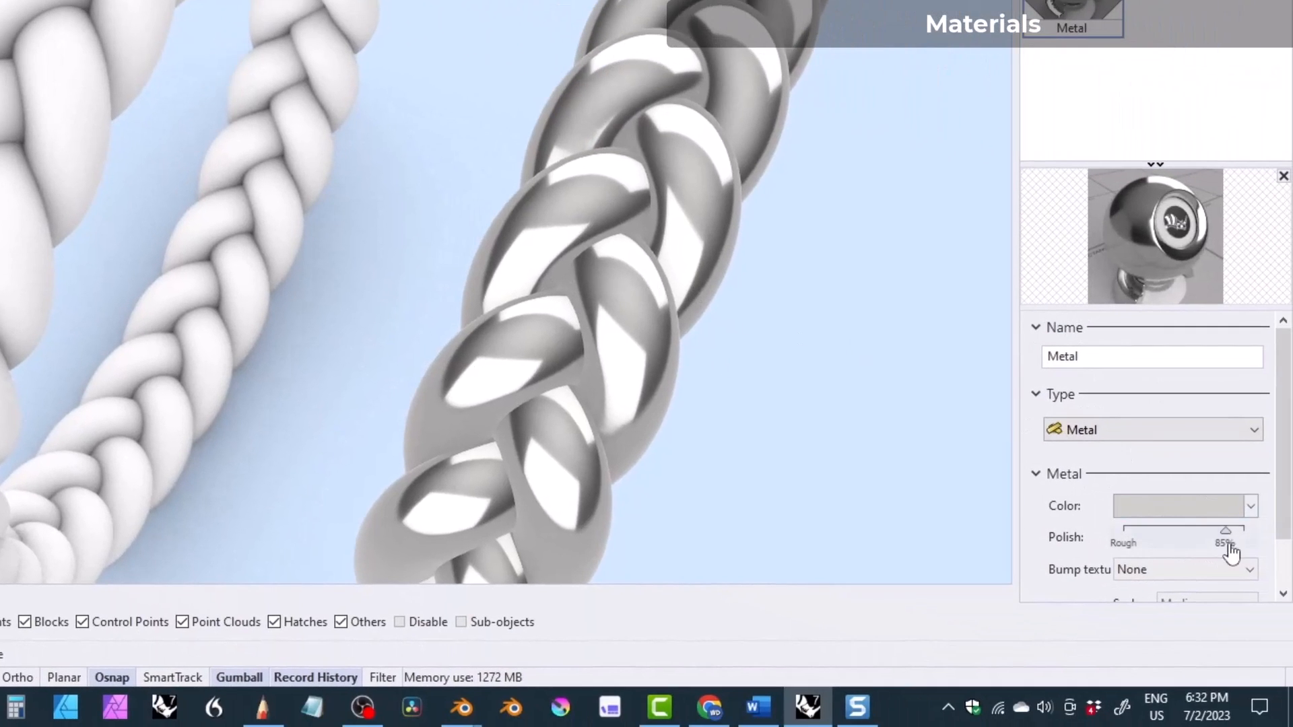
{"action": "left_click_drag", "start_coordinate": [1223, 544], "coordinate": [1203, 558]}
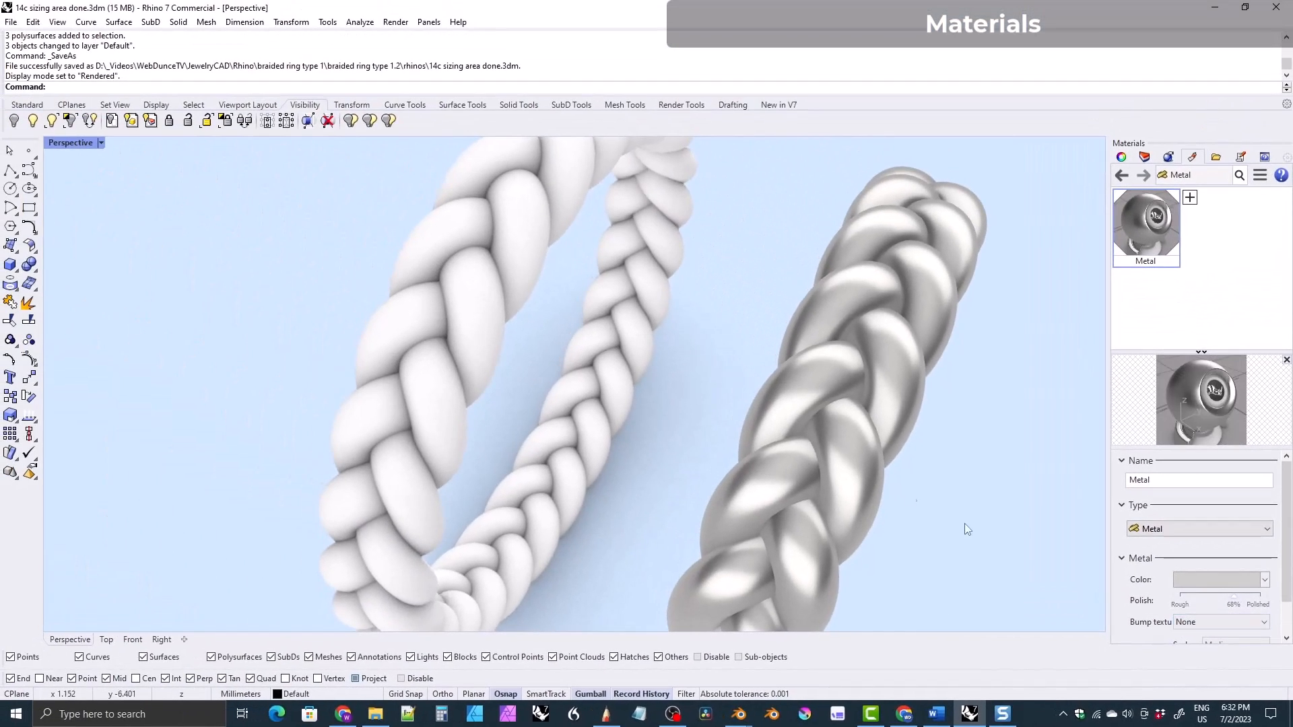
- Reduce the Metal material's polish to 49% and examine the duller finish on the braid and sizing band
{"action": "right_click_drag", "start_coordinate": [859, 393], "coordinate": [754, 377]}
{"action": "scroll", "coordinate": [728, 375], "scroll_direction": "down", "scroll_amount": 3}
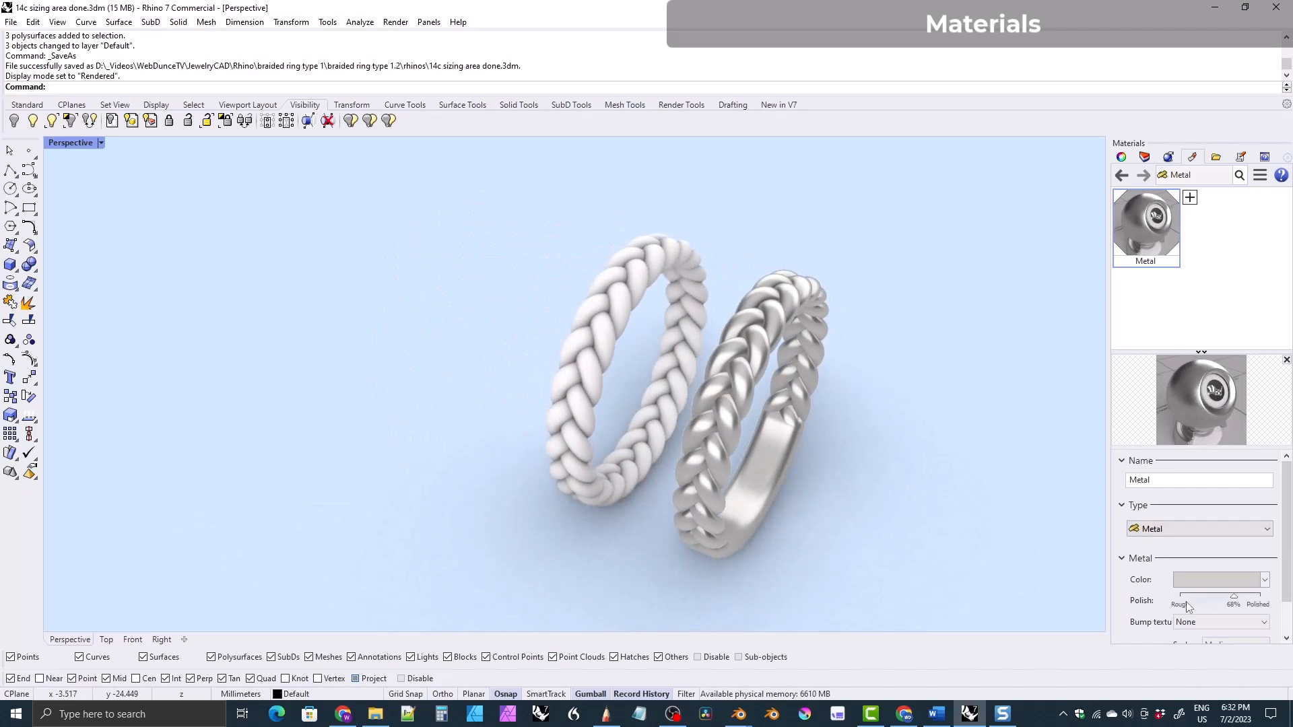
{"action": "left_click_drag", "start_coordinate": [1234, 606], "coordinate": [1219, 605]}
{"action": "right_click_drag", "start_coordinate": [754, 357], "coordinate": [820, 429]}
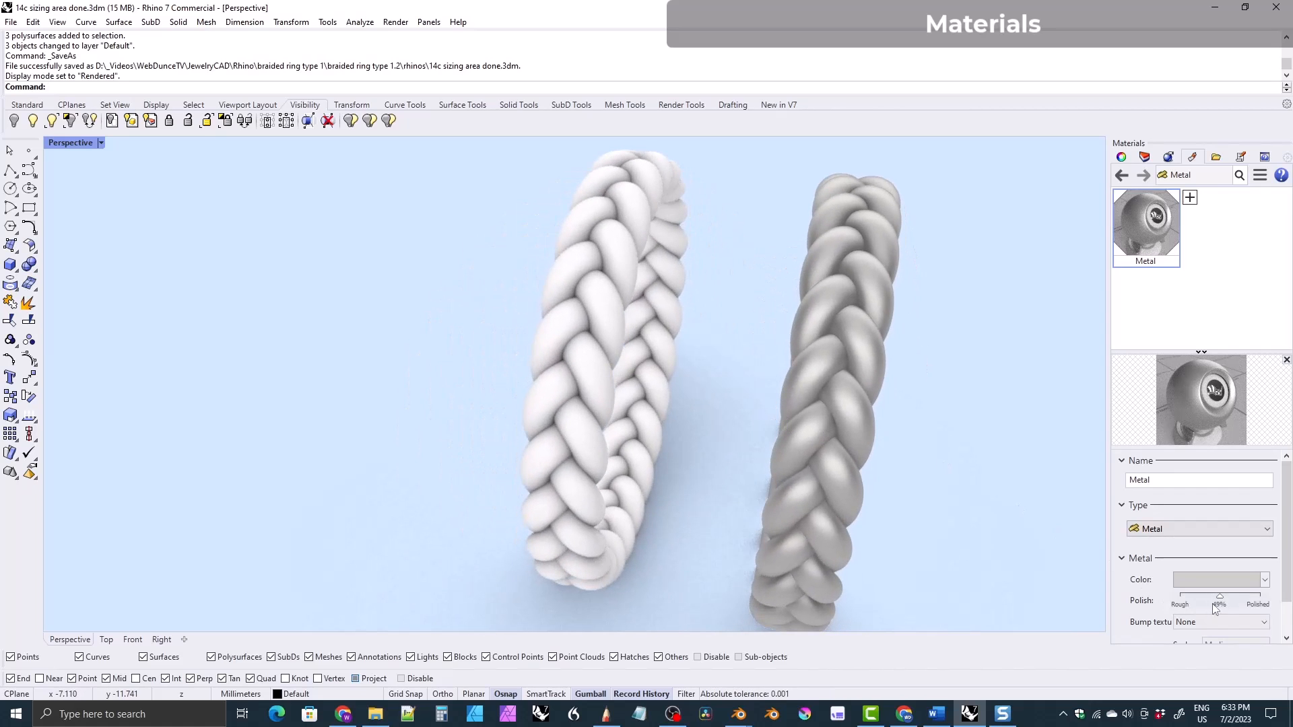
{"action": "right_click_drag", "start_coordinate": [751, 394], "coordinate": [763, 442]}
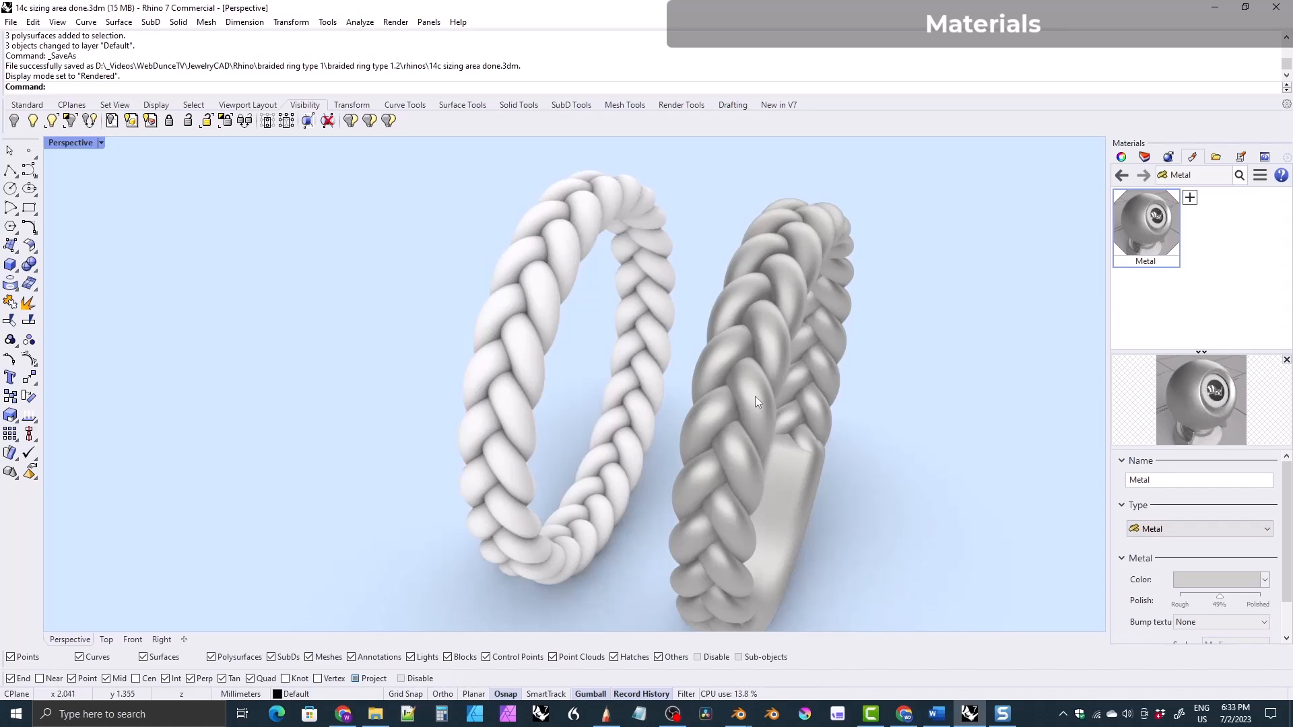
{"action": "scroll", "coordinate": [765, 418], "scroll_direction": "up", "scroll_amount": 8}
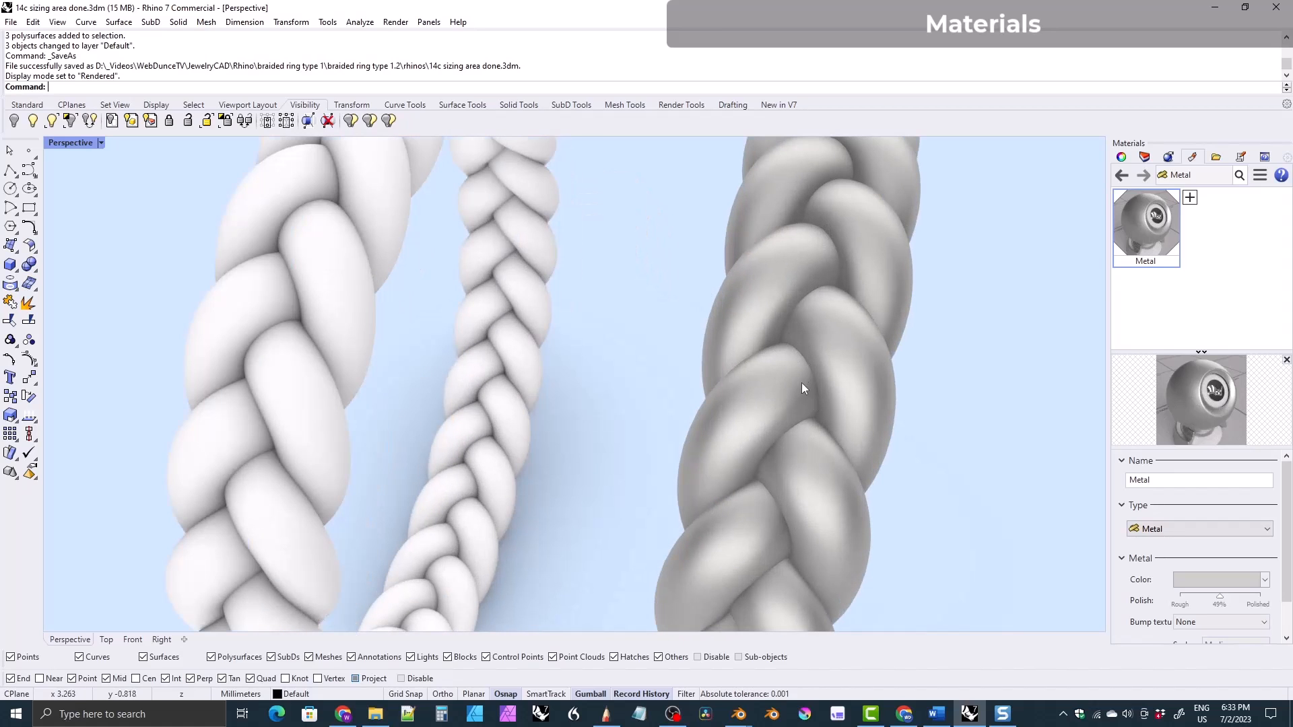
{"action": "scroll", "coordinate": [801, 374], "scroll_direction": "down", "scroll_amount": 8}
{"action": "right_click_drag", "start_coordinate": [788, 407], "coordinate": [678, 351]}
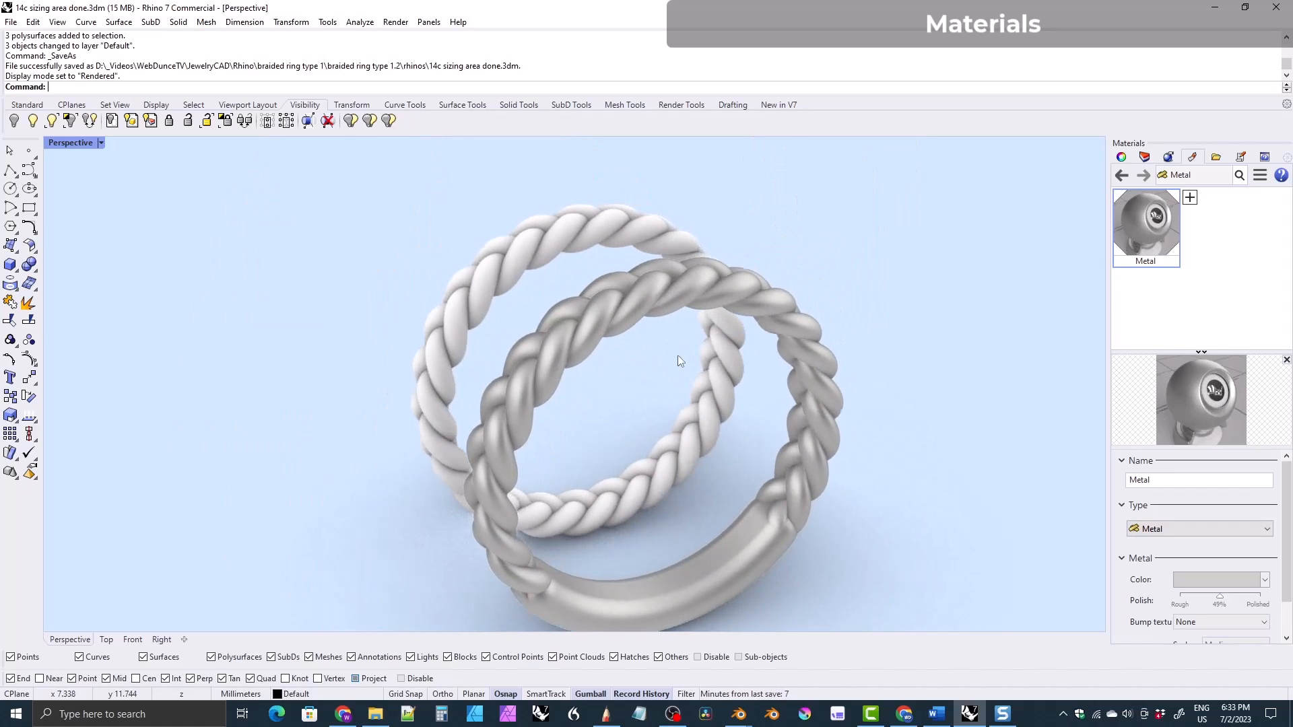
- Set the Metal material's polish to 65% and check the finish on the ring with the sizing band
{"action": "scroll", "coordinate": [680, 364], "scroll_direction": "down", "scroll_amount": 3}
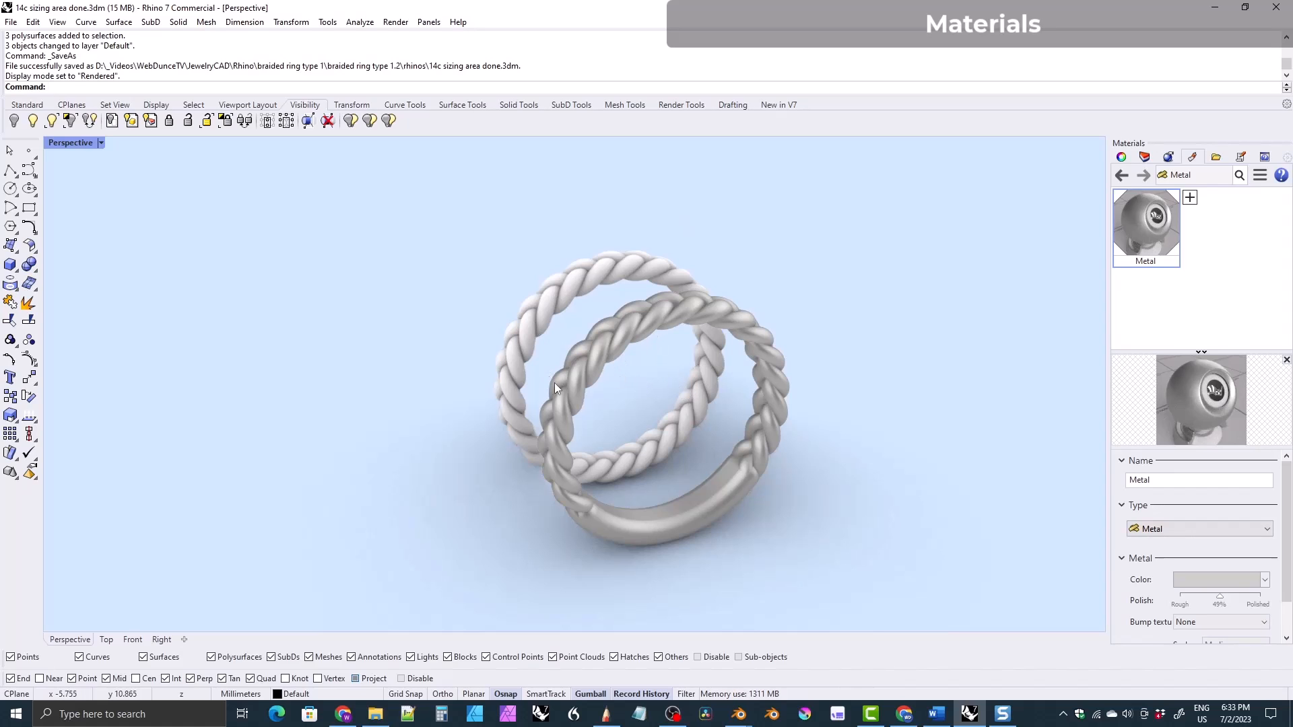
{"action": "right_click_drag", "start_coordinate": [577, 400], "coordinate": [638, 427]}
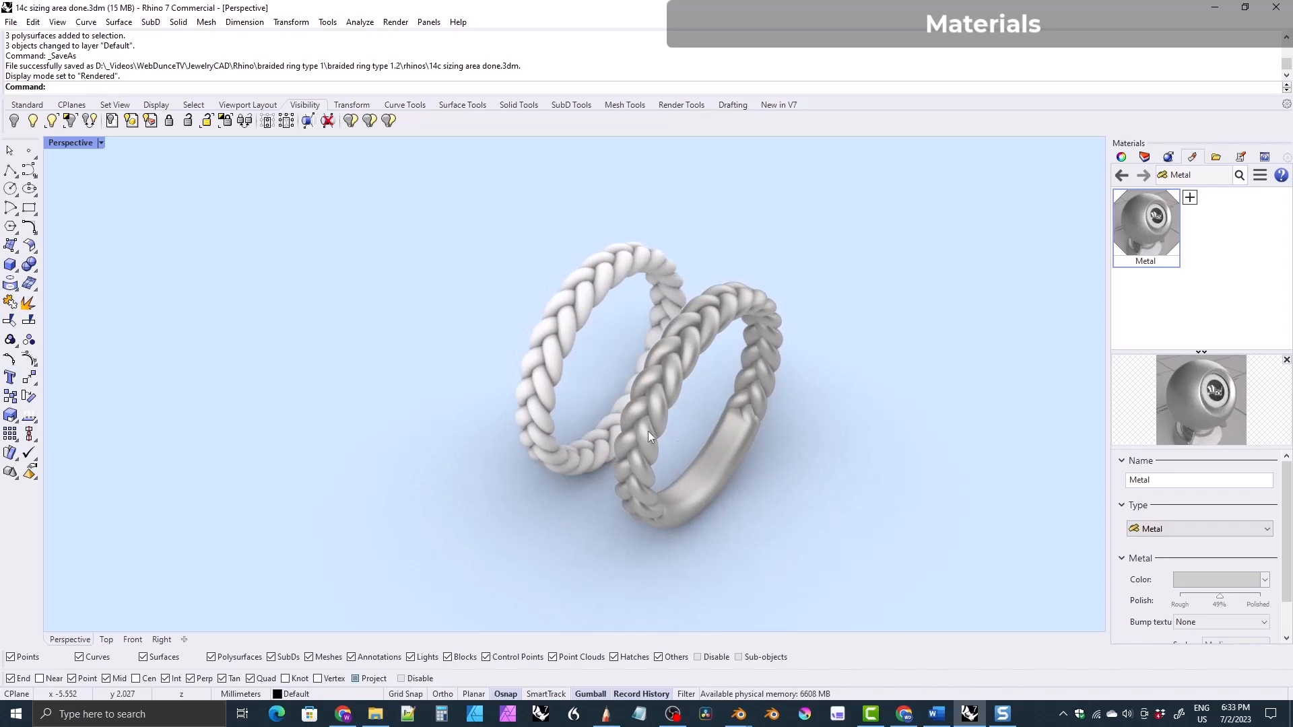
{"action": "right_click_drag", "start_coordinate": [777, 443], "coordinate": [728, 350]}
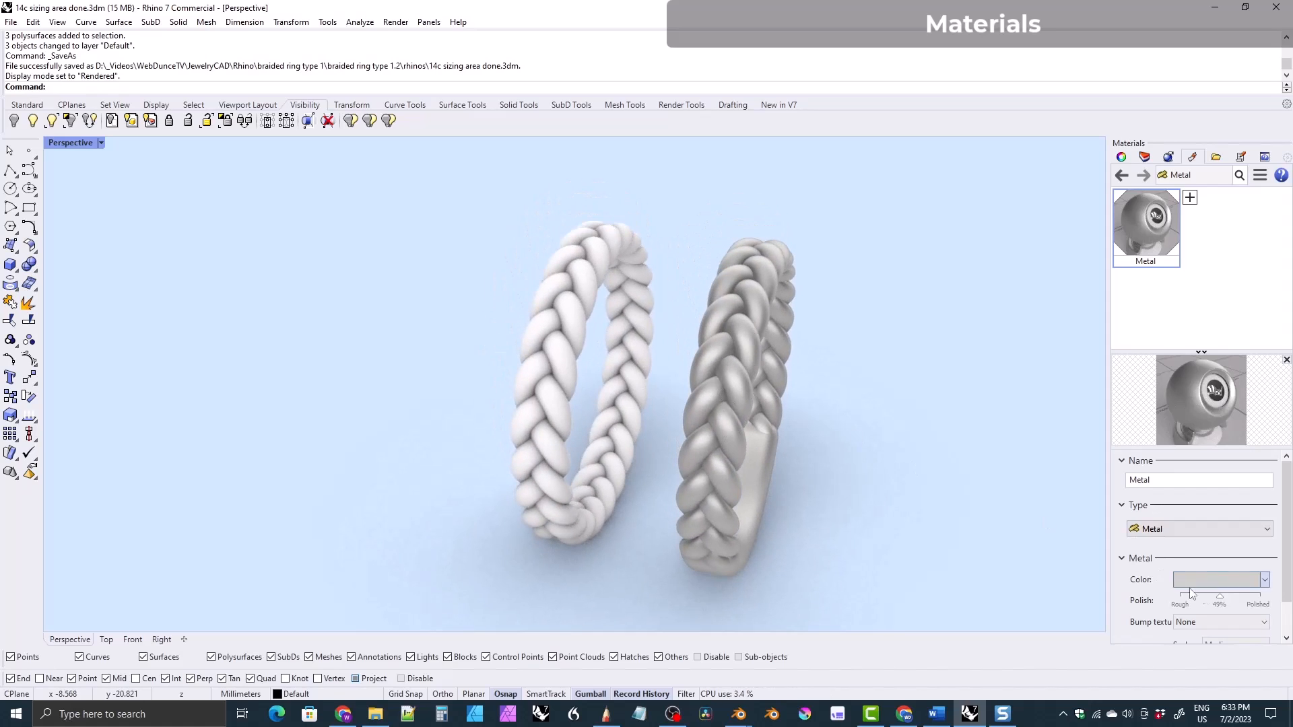
{"action": "left_click", "coordinate": [1219, 604]}
{"action": "type", "text": "65"}
{"action": "key", "text": "Return"}
{"action": "right_click_drag", "start_coordinate": [765, 394], "coordinate": [482, 366]}
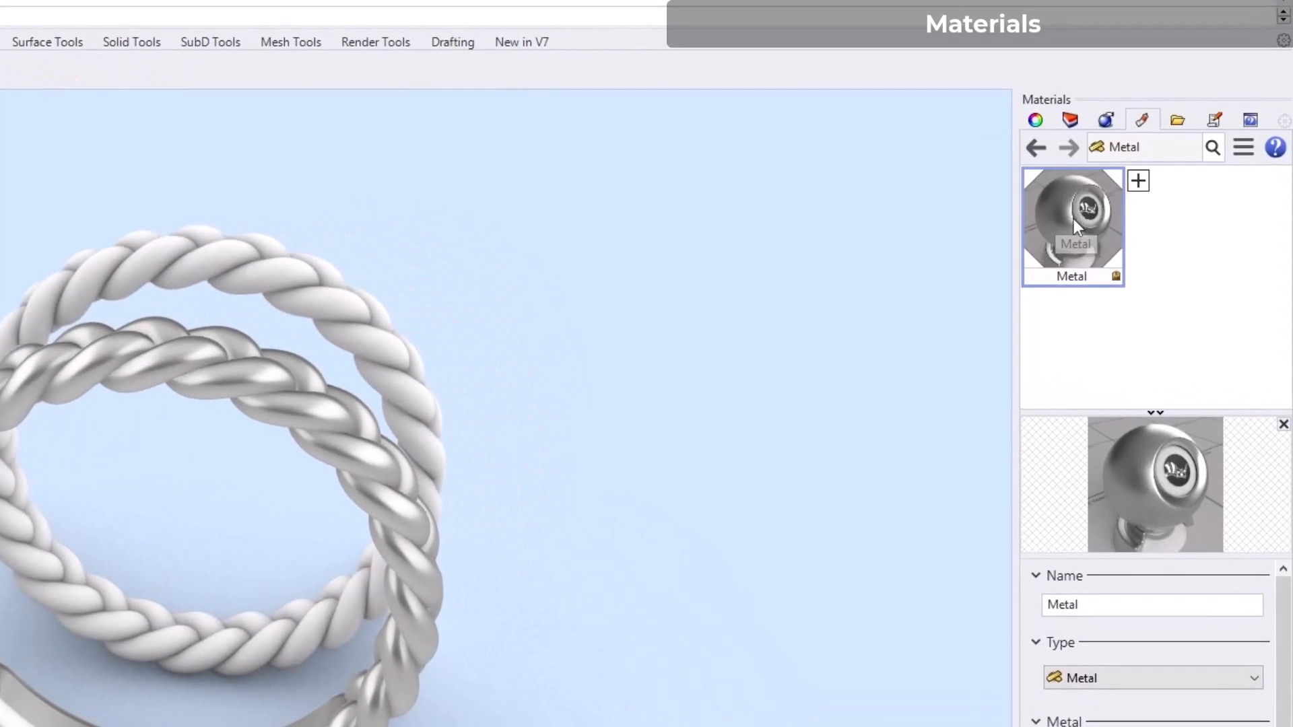
- Duplicate the Metal material and assign the copy to the fully braided ring without the sizing band
{"action": "right_click", "coordinate": [1148, 225]}
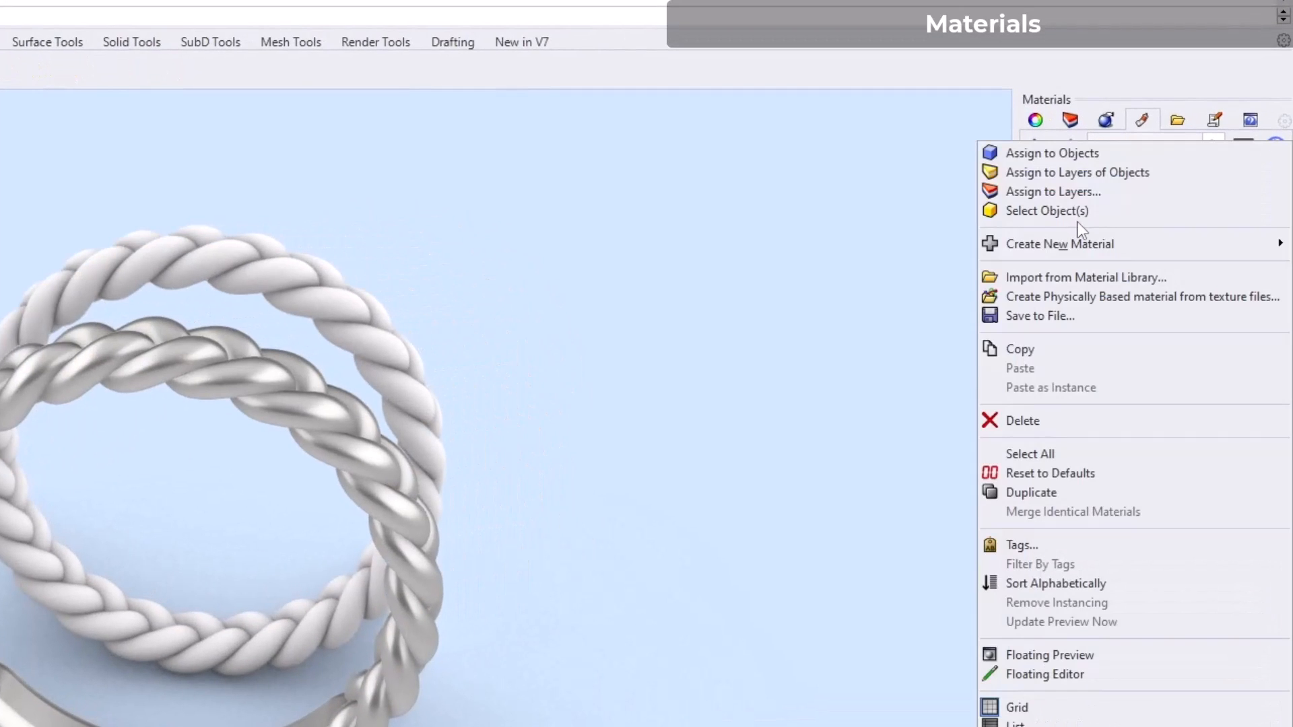
{"action": "left_click", "coordinate": [1027, 492]}
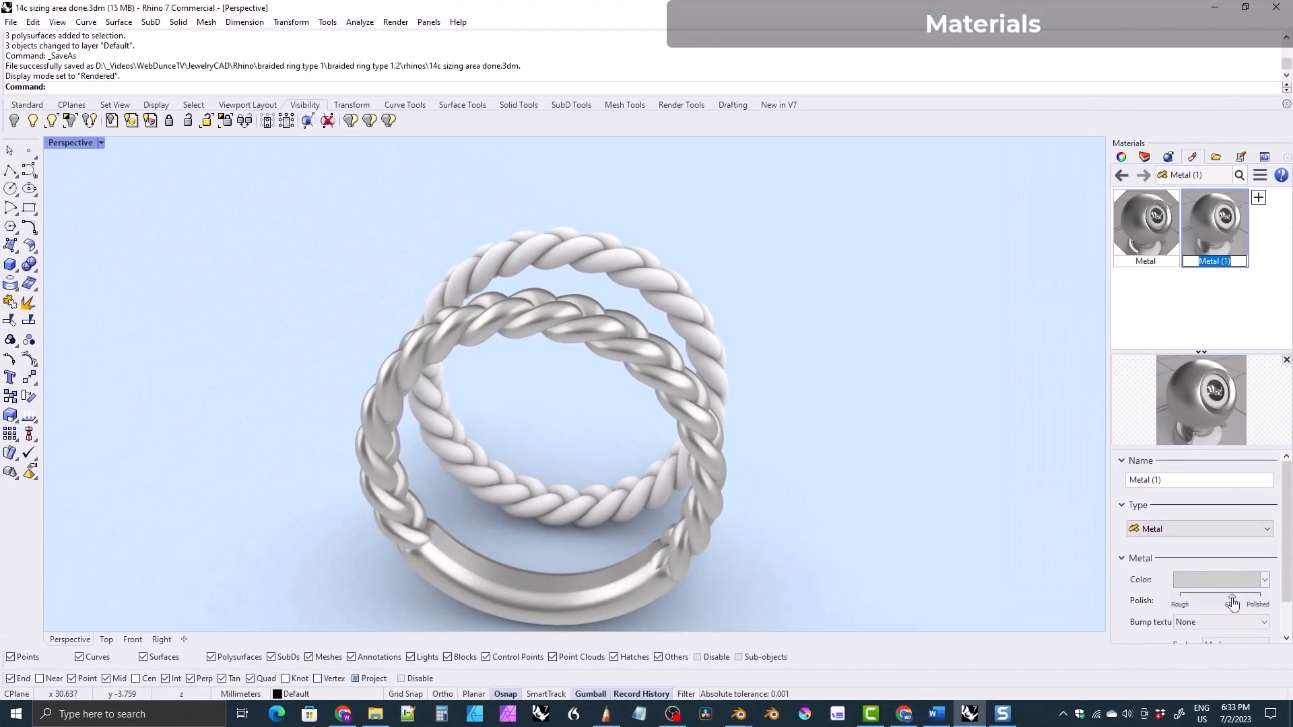
{"action": "left_click", "coordinate": [612, 253]}
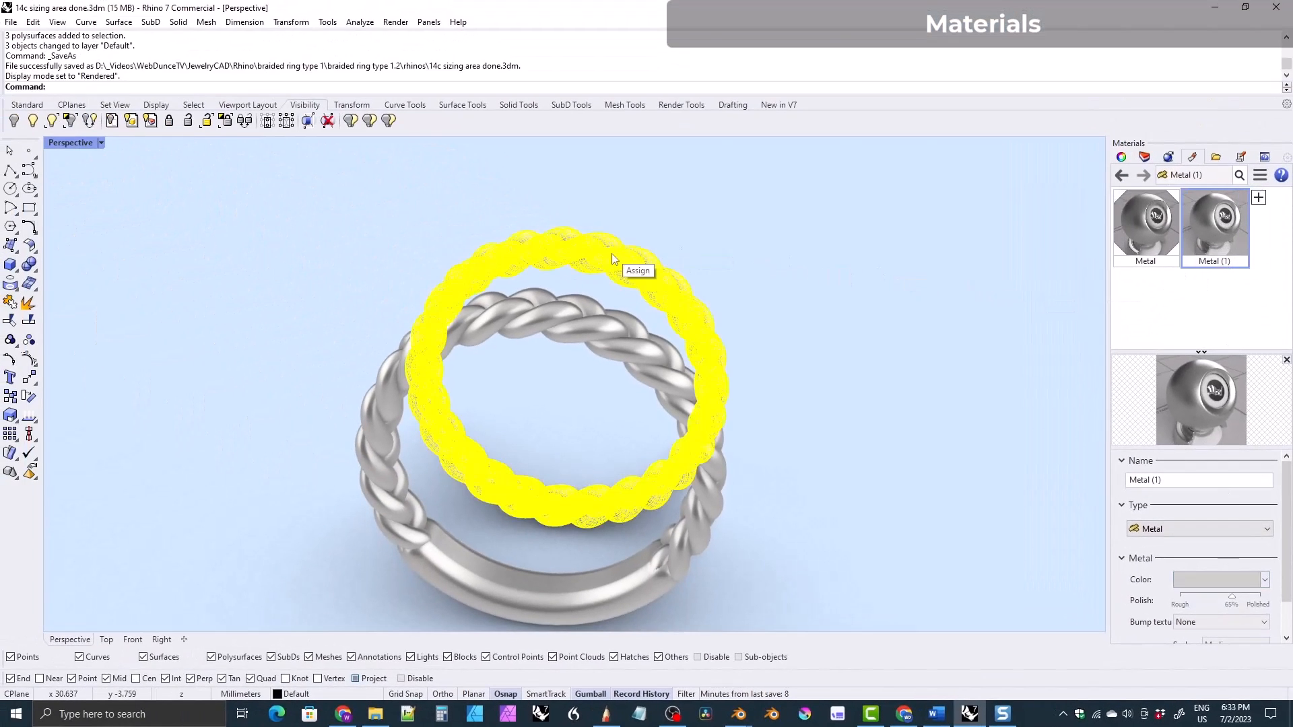
{"action": "right_click_drag", "start_coordinate": [614, 258], "coordinate": [661, 335]}
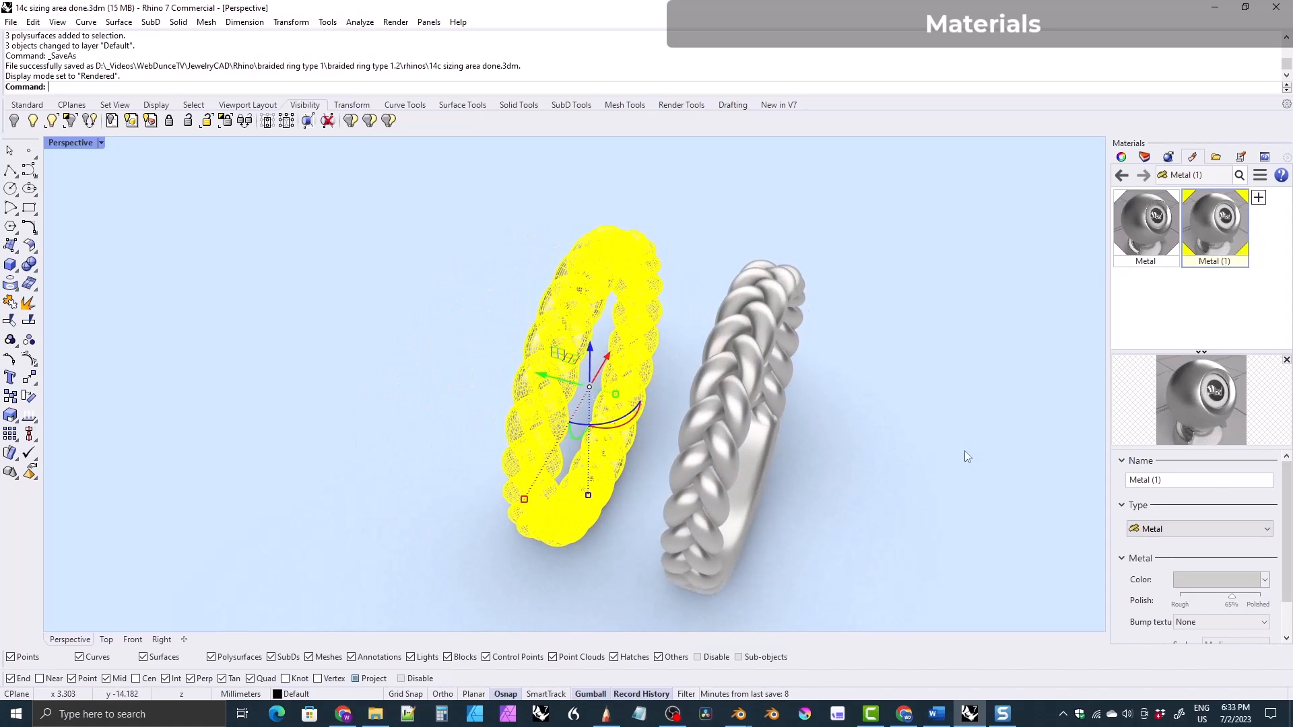
{"action": "left_click", "coordinate": [932, 470]}
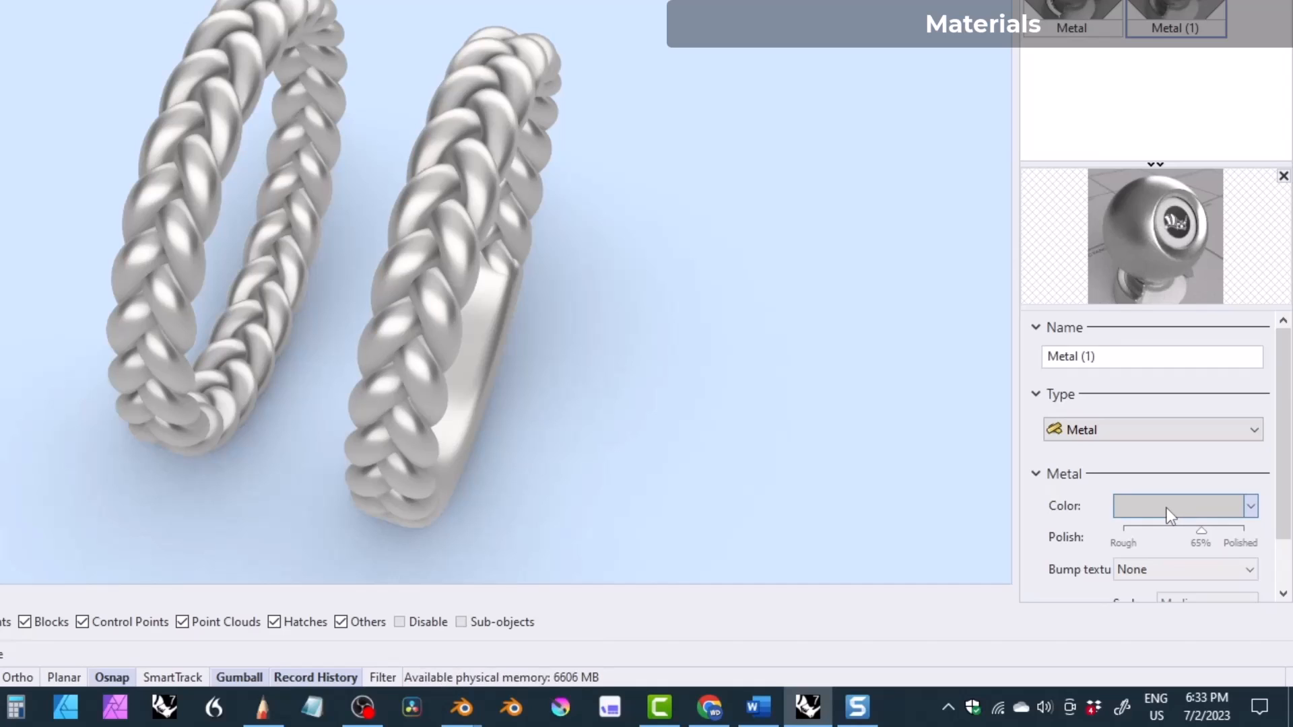
- Set the duplicated material's color to Gold (Yellow) from the custom color list
{"action": "left_click", "coordinate": [1169, 508]}
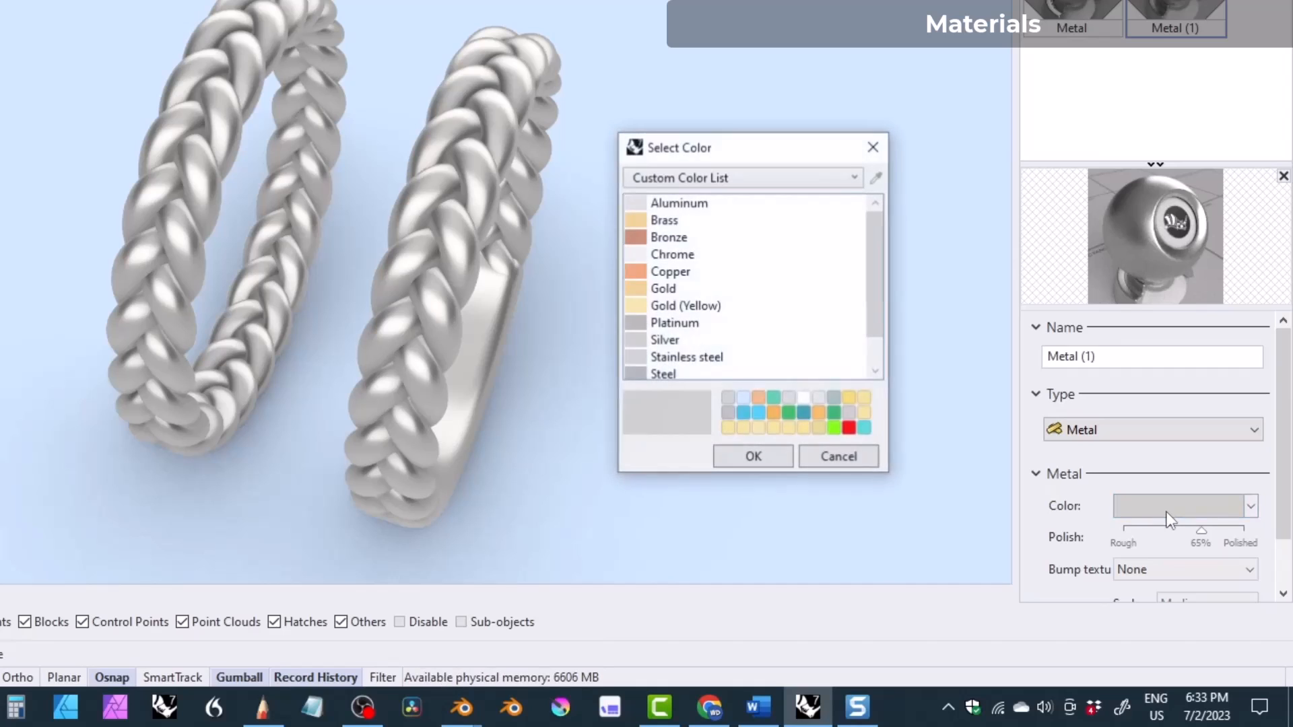
{"action": "left_click", "coordinate": [684, 307]}
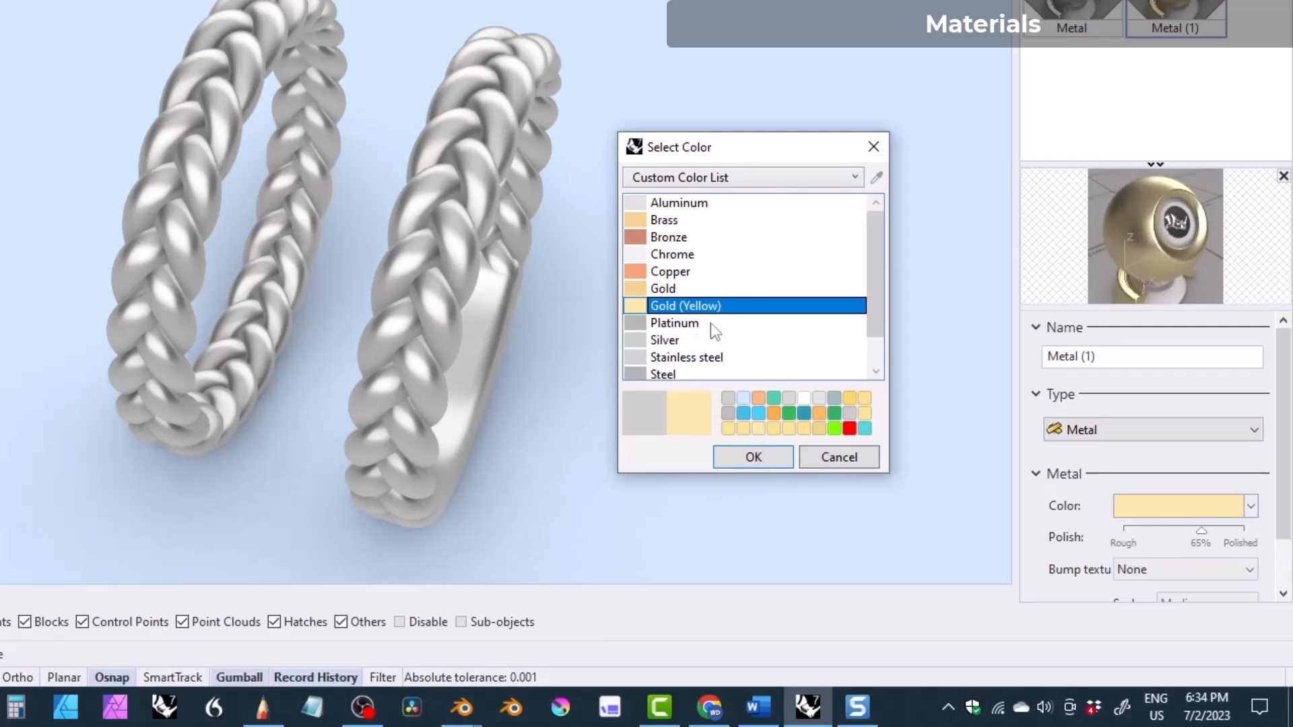
{"action": "left_click", "coordinate": [758, 463]}
{"action": "right_click_drag", "start_coordinate": [457, 309], "coordinate": [242, 155]}
- Raise the gold color's saturation to 39 with the HSV sliders and check both rings from several angles
{"action": "left_click", "coordinate": [1155, 510]}
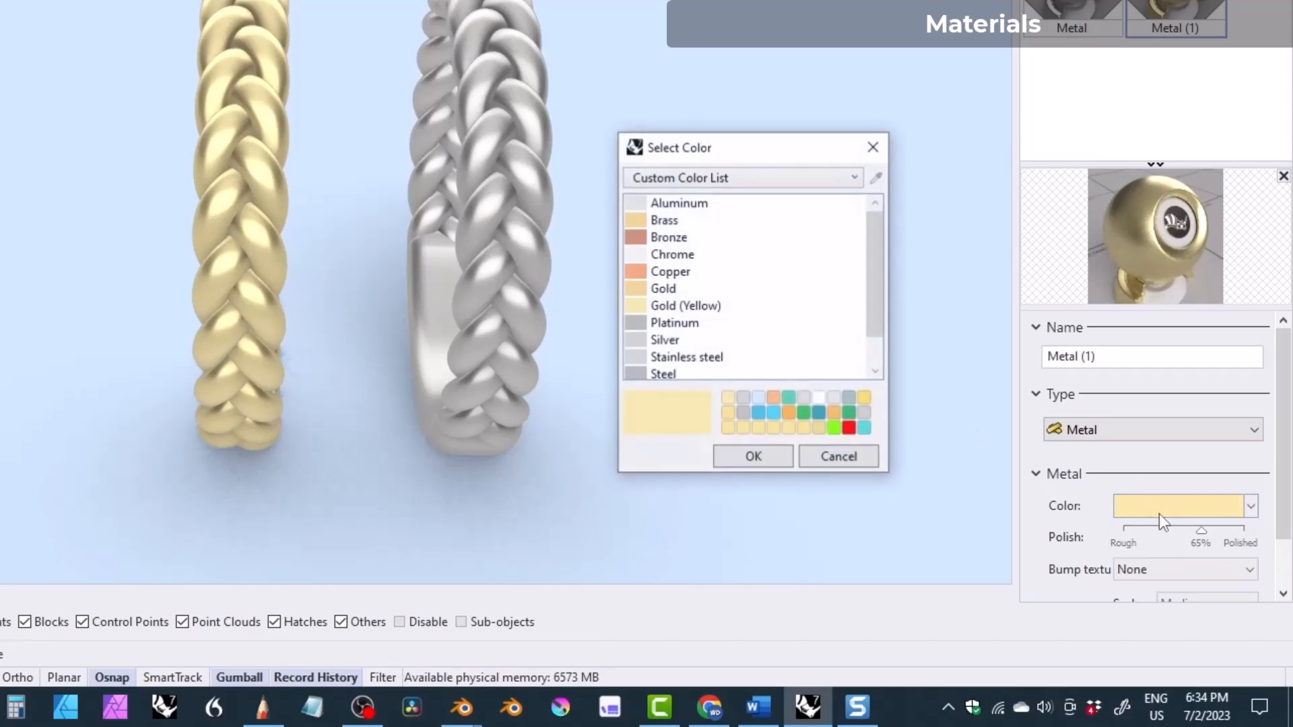
{"action": "left_click", "coordinate": [663, 178]}
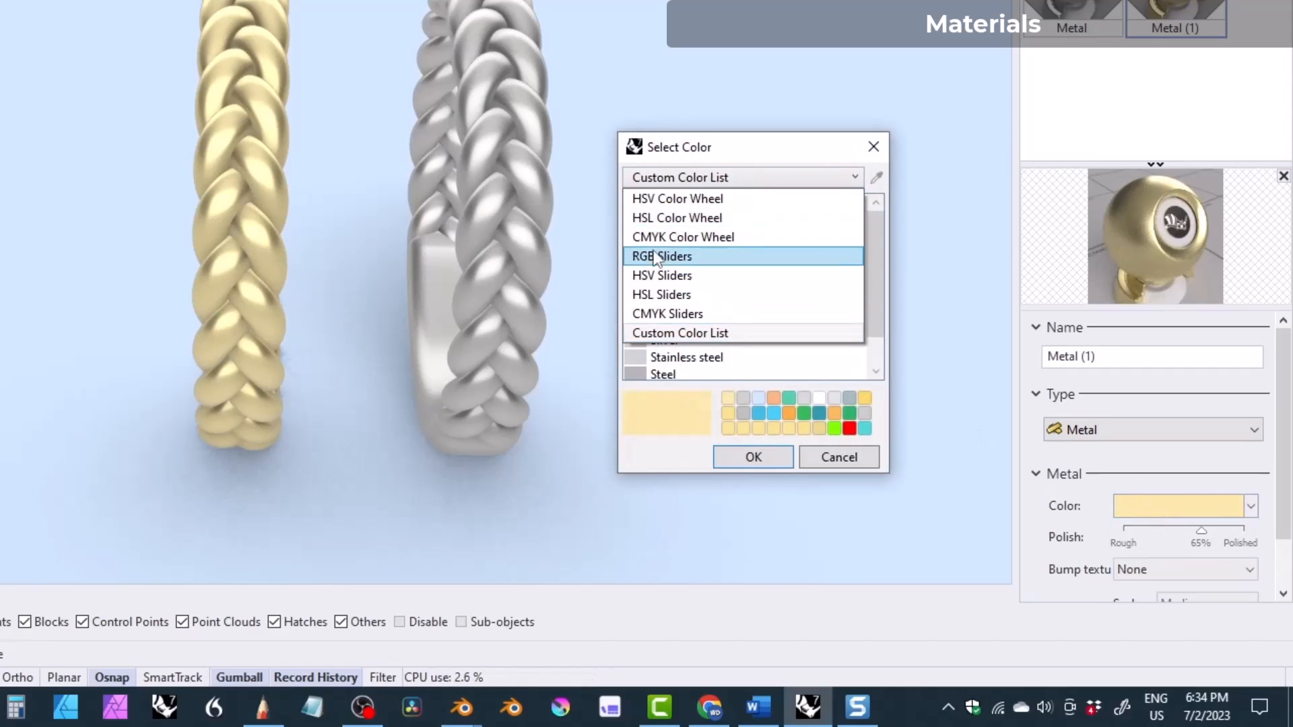
{"action": "left_click", "coordinate": [661, 275]}
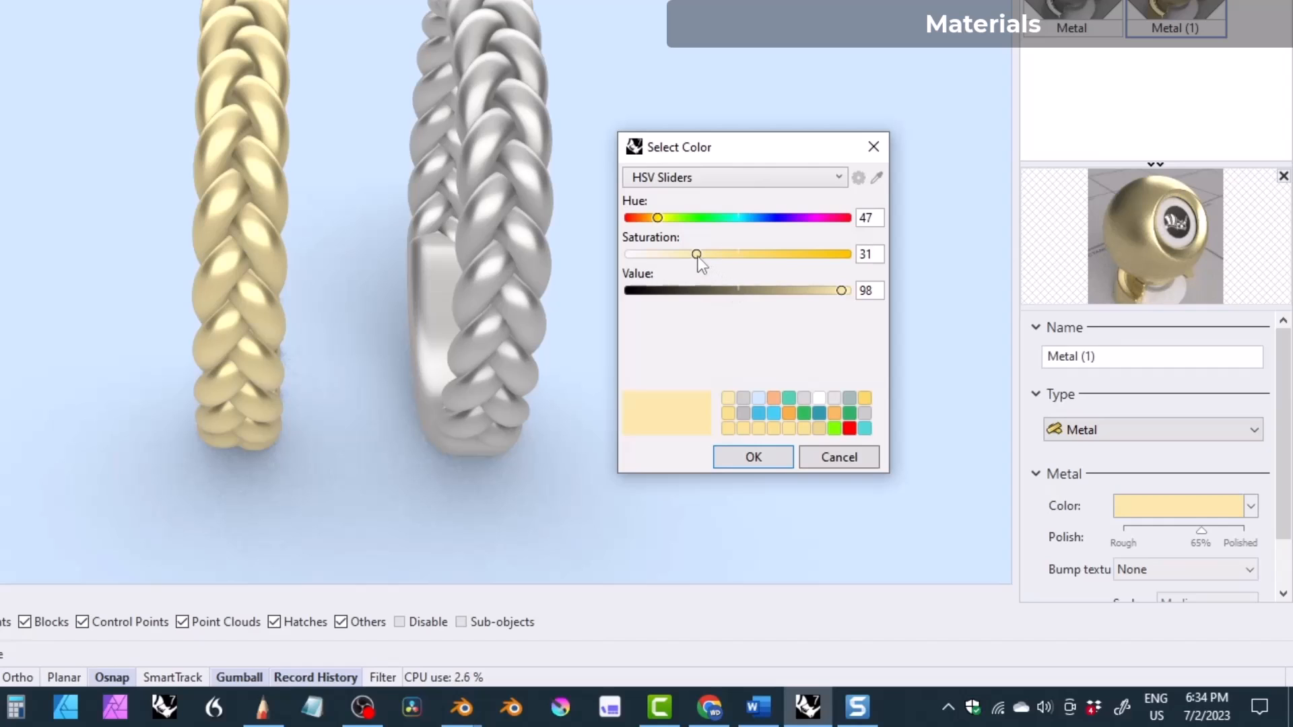
{"action": "left_click_drag", "start_coordinate": [697, 256], "coordinate": [713, 255]}
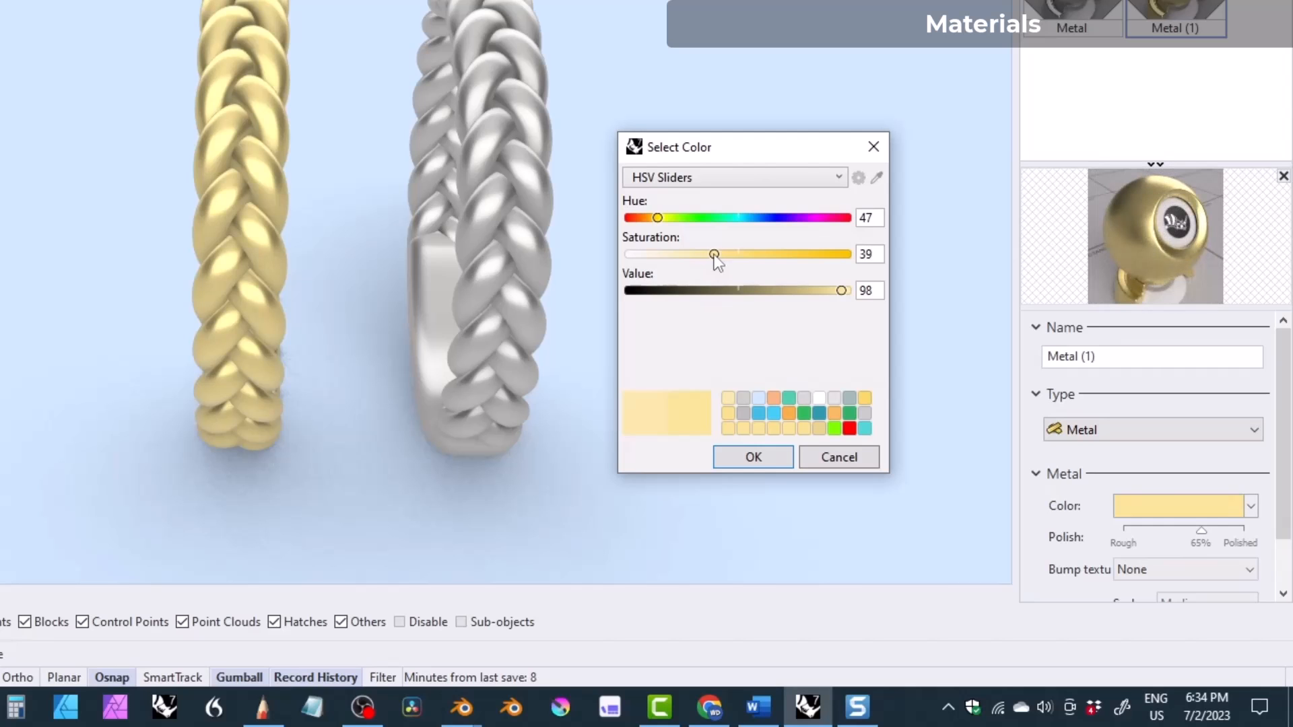
{"action": "left_click", "coordinate": [738, 457]}
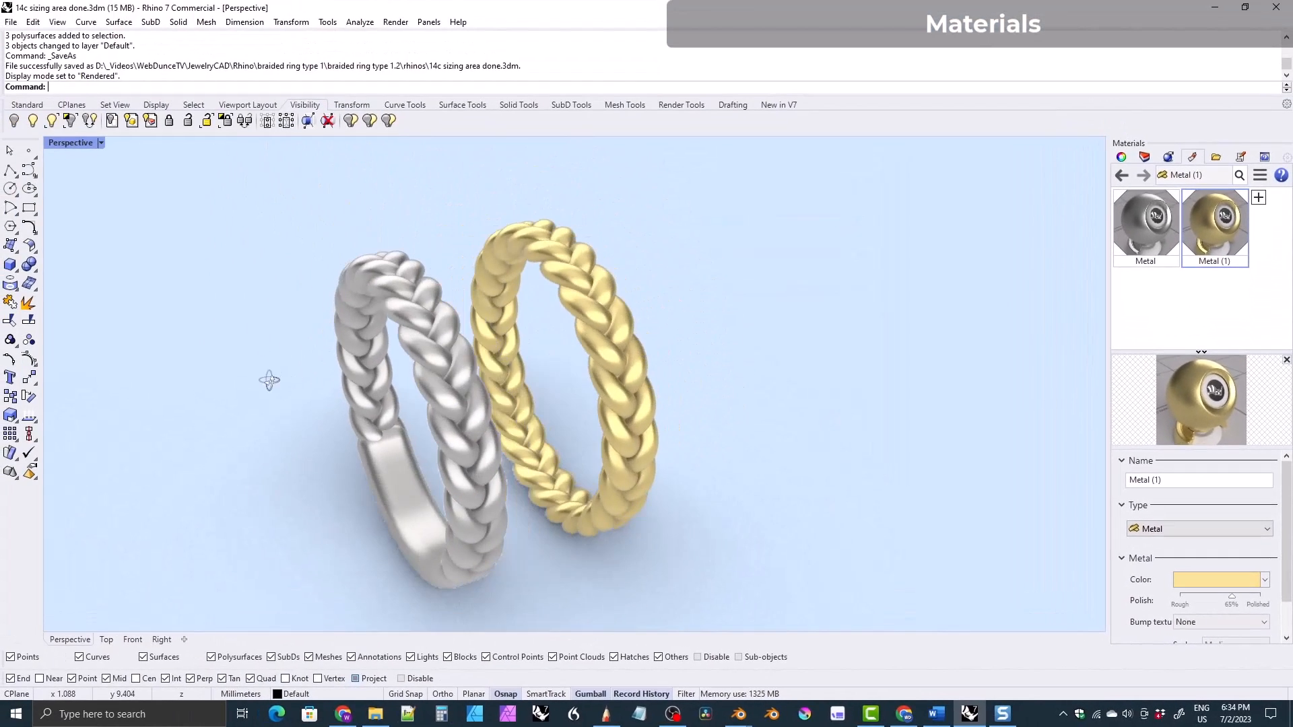
{"action": "right_click_drag", "start_coordinate": [269, 378], "coordinate": [532, 465]}
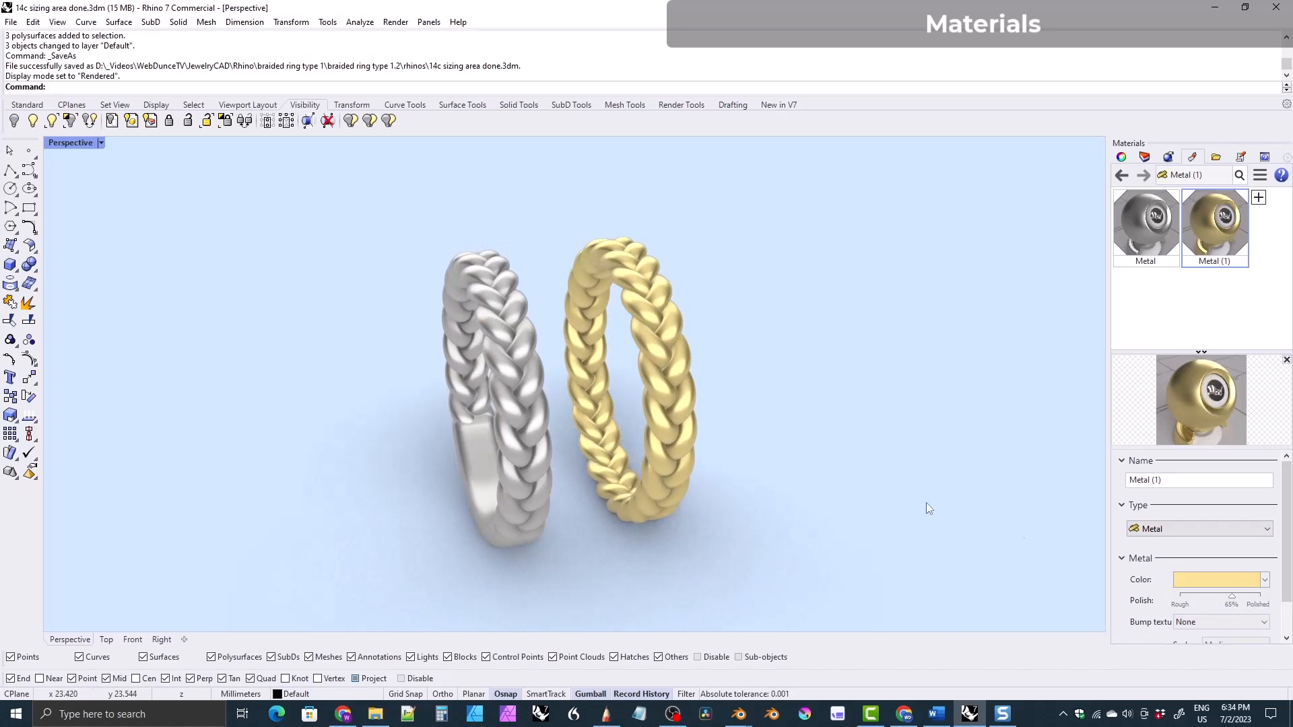
{"action": "right_click_drag", "start_coordinate": [505, 366], "coordinate": [731, 424]}
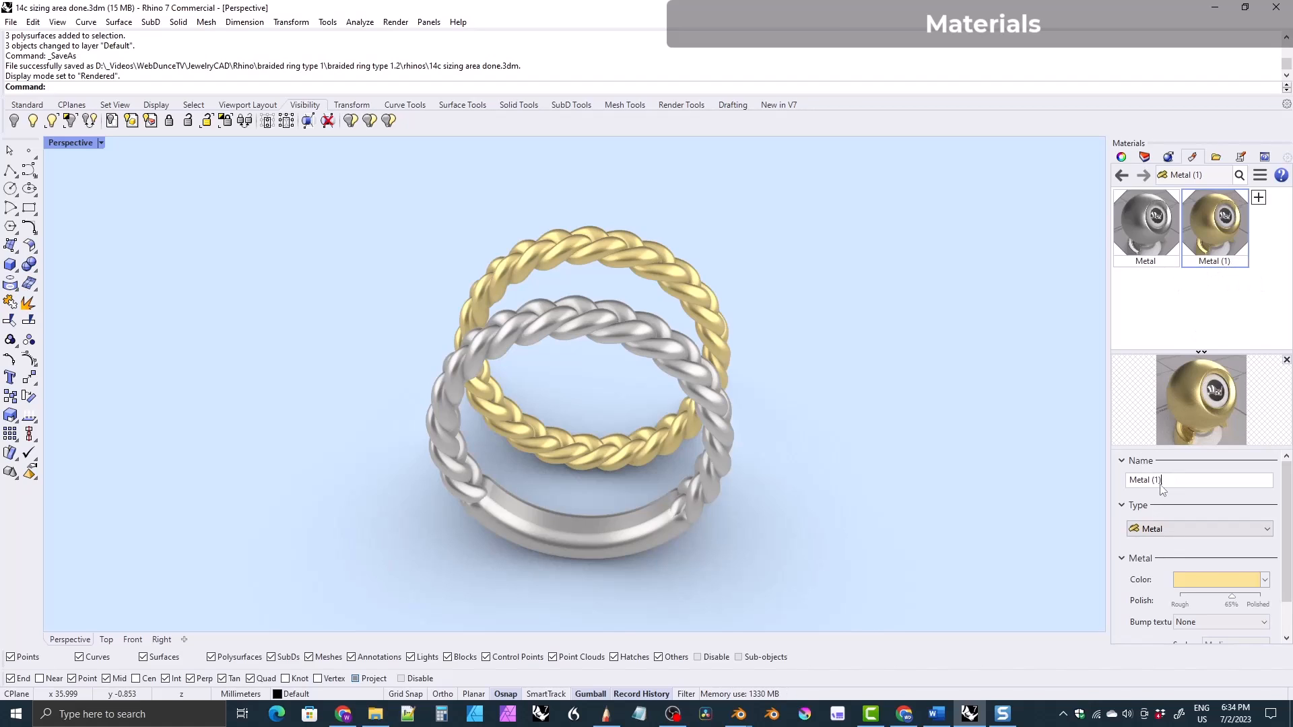
- Rename the duplicated yellow material as gold and the original Metal material as silver, and review both rings
{"action": "left_click_drag", "start_coordinate": [1166, 483], "coordinate": [1128, 485]}
{"action": "type", "text": "gold"}
{"action": "left_click", "coordinate": [1145, 253]}
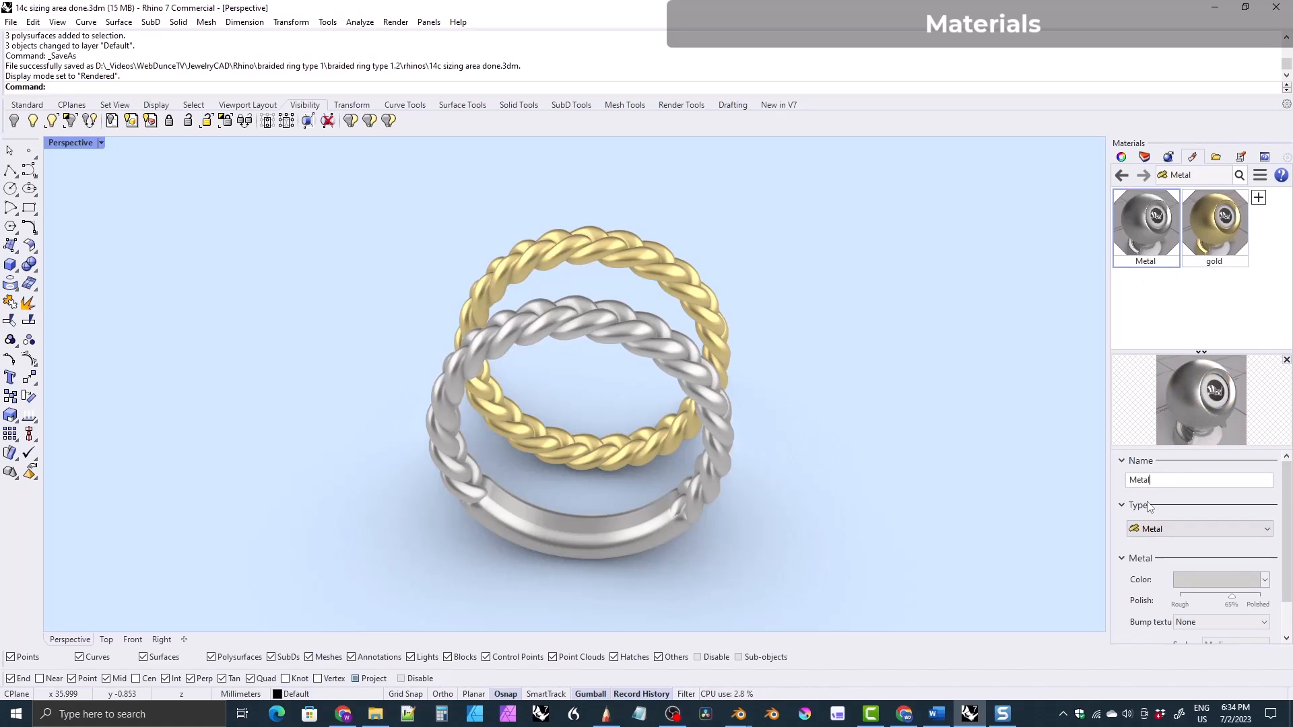
{"action": "key", "text": "BackSpace"}
{"action": "key", "text": "BackSpace"}
{"action": "key", "text": "BackSpace"}
{"action": "key", "text": "BackSpace"}
{"action": "key", "text": "BackSpace"}
{"action": "type", "text": "silver"}
{"action": "right_click_drag", "start_coordinate": [507, 417], "coordinate": [713, 473]}
{"action": "right_click_drag", "start_coordinate": [536, 503], "coordinate": [670, 497]}
{"action": "right_click_drag", "start_coordinate": [534, 458], "coordinate": [580, 454]}
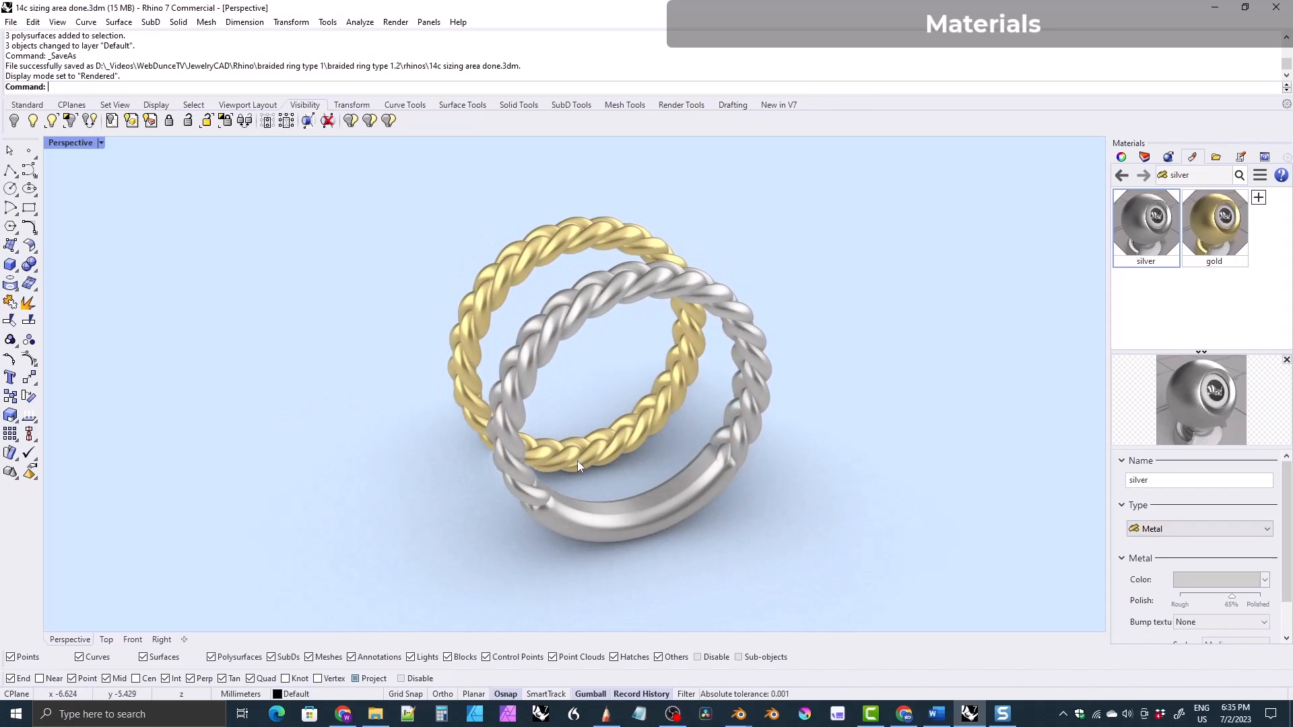